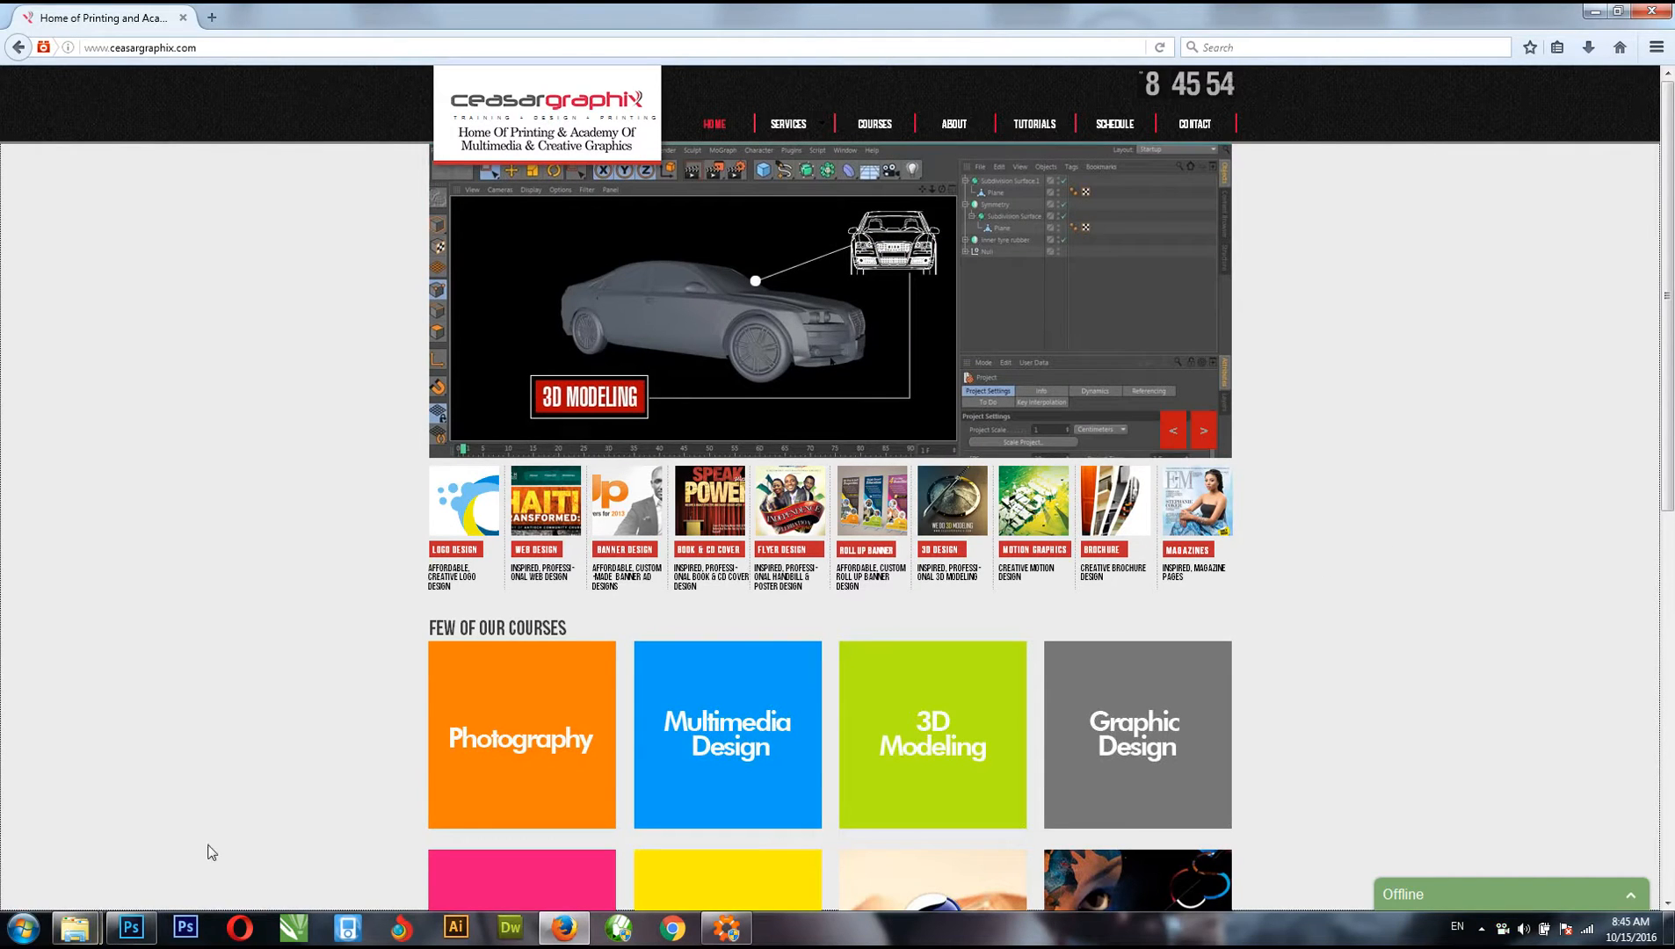
- Switch to Windows Explorer and open the images folder on Removable Disk (F:)
left_click(185, 930)
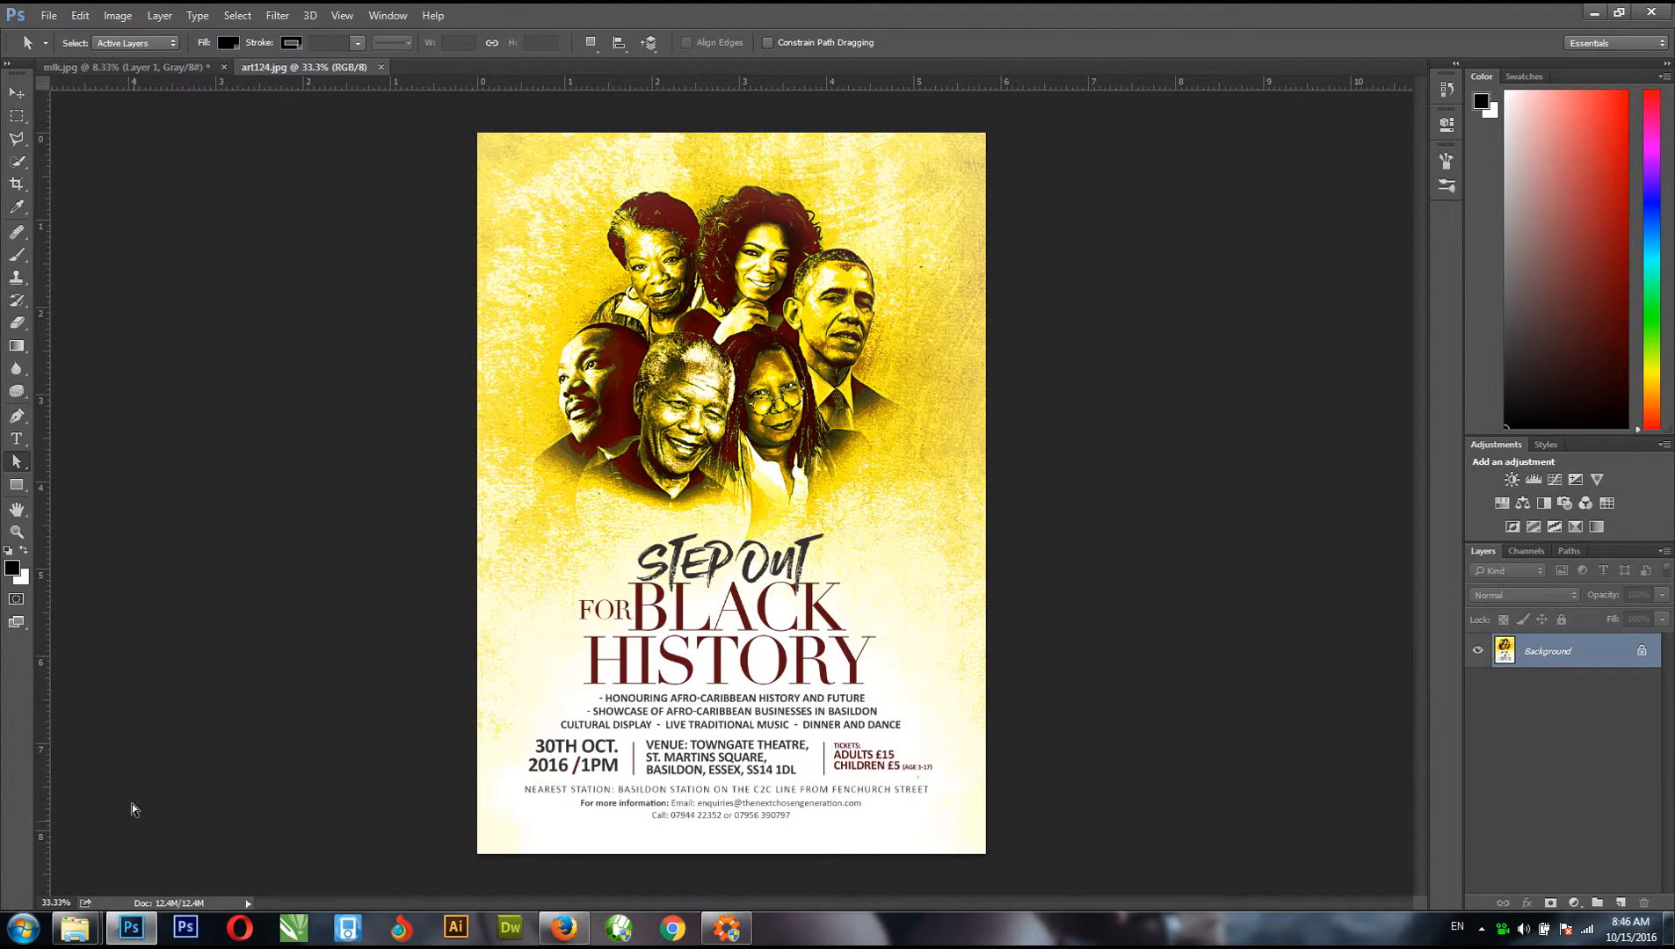
mouse_move(78, 927)
left_click(123, 850)
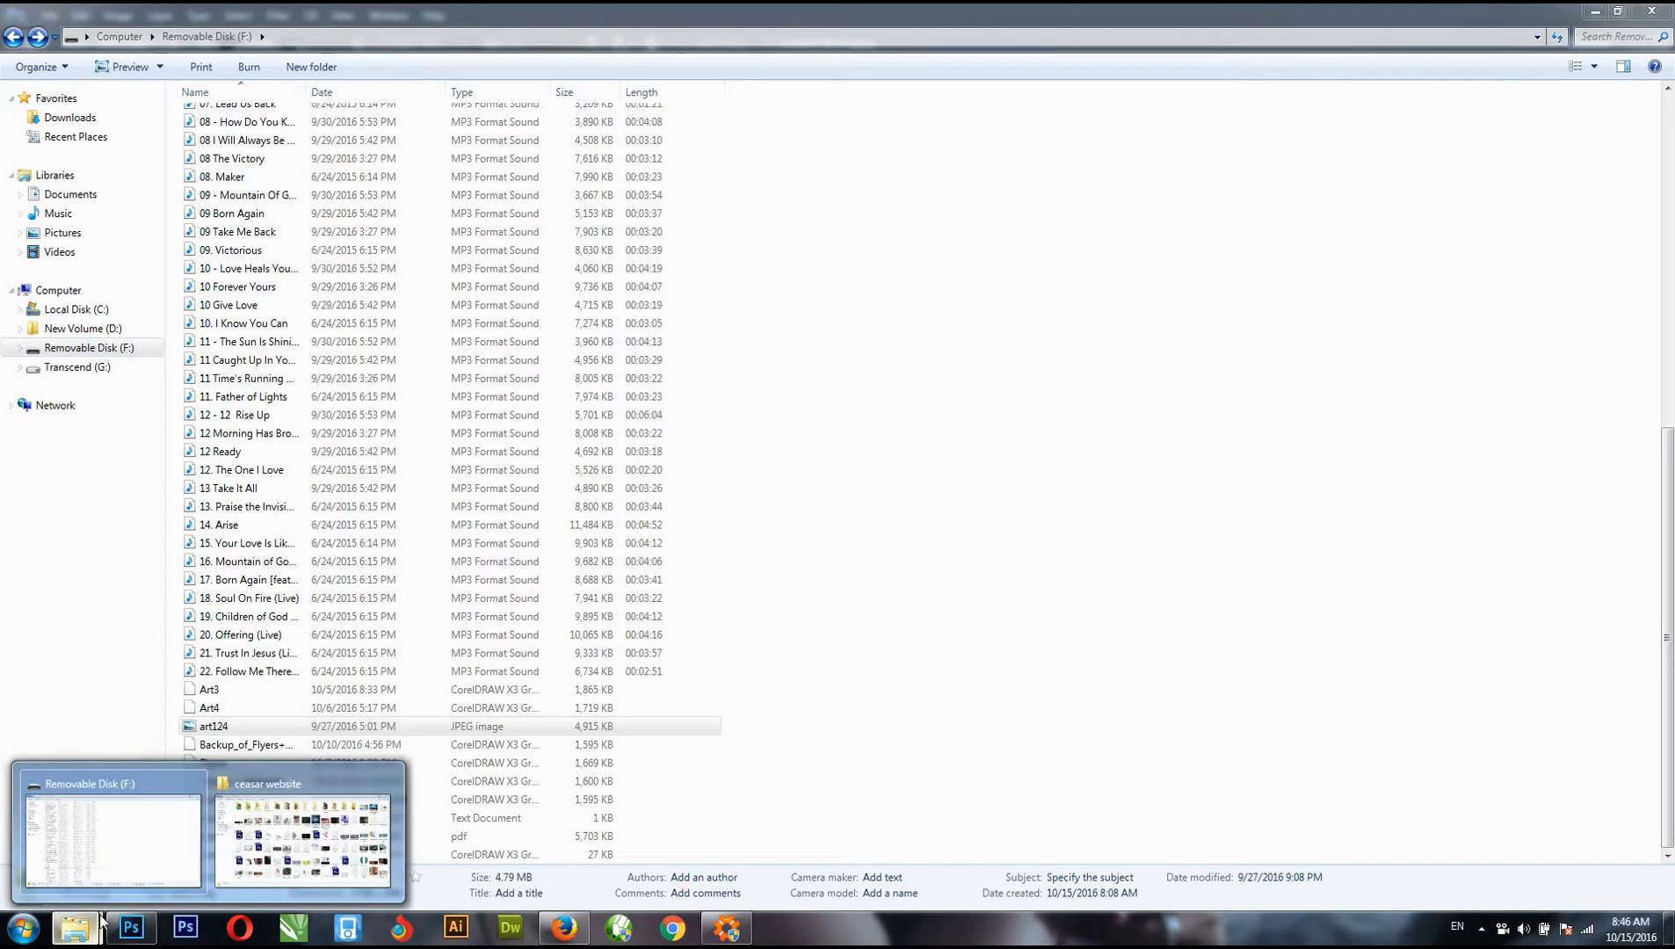
left_click(139, 853)
left_click_drag(1663, 619, 1635, 218)
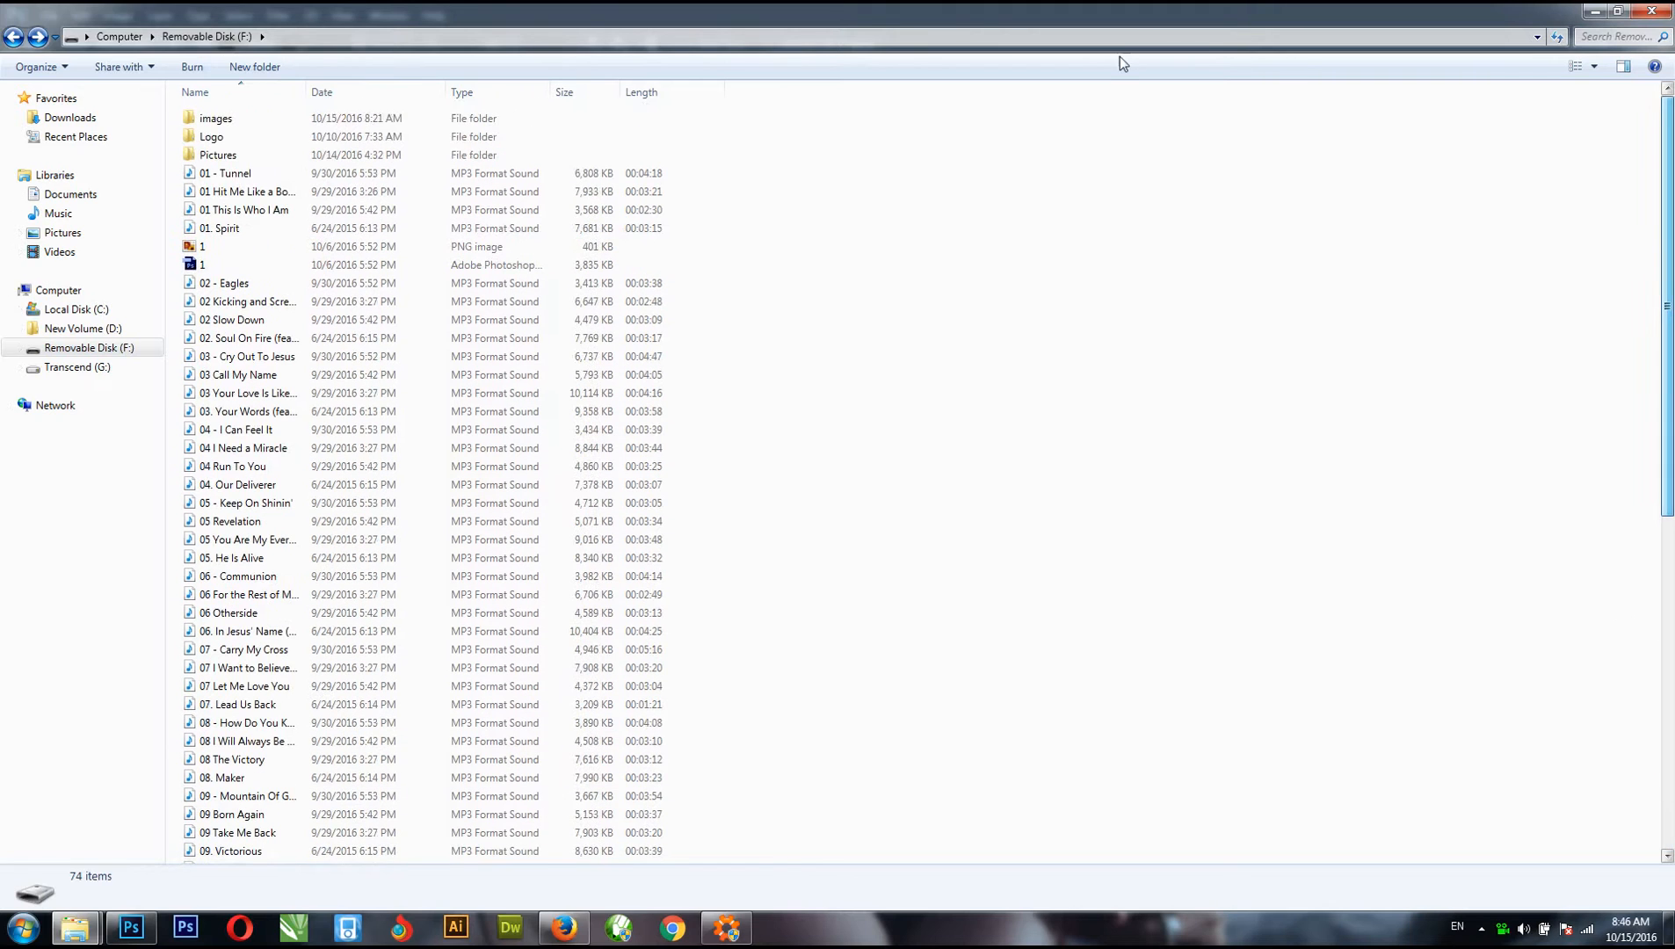
double_click(222, 120)
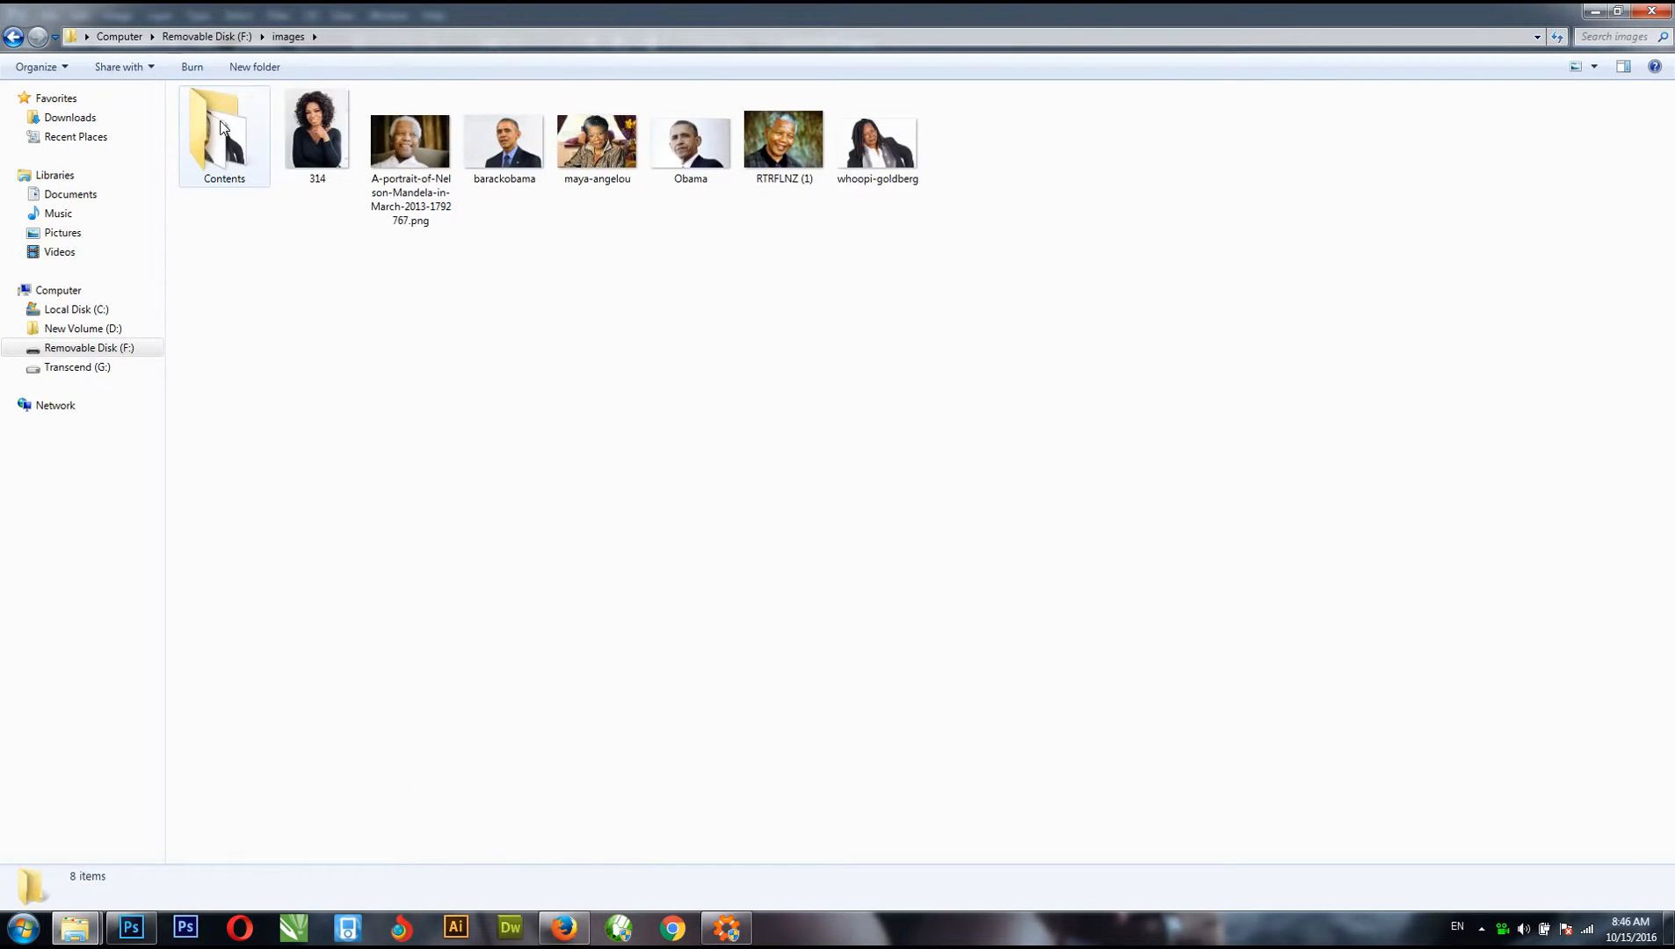
- Look over the original portrait photos in the images folder
left_click(309, 161)
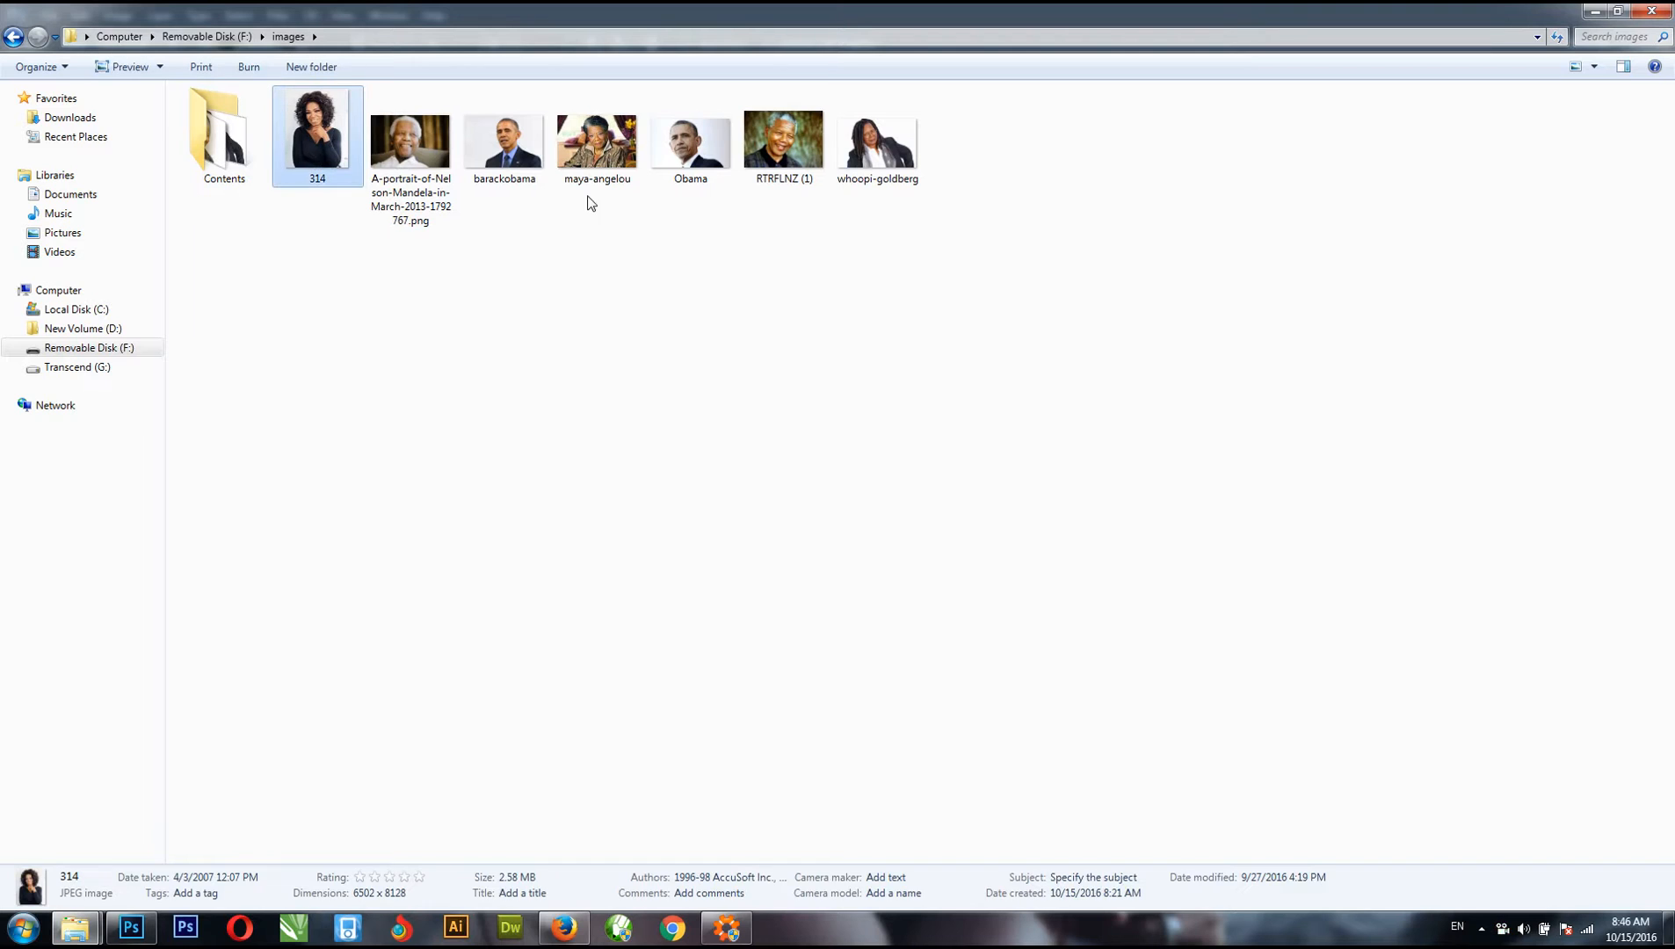
left_click_drag(986, 187, 309, 103)
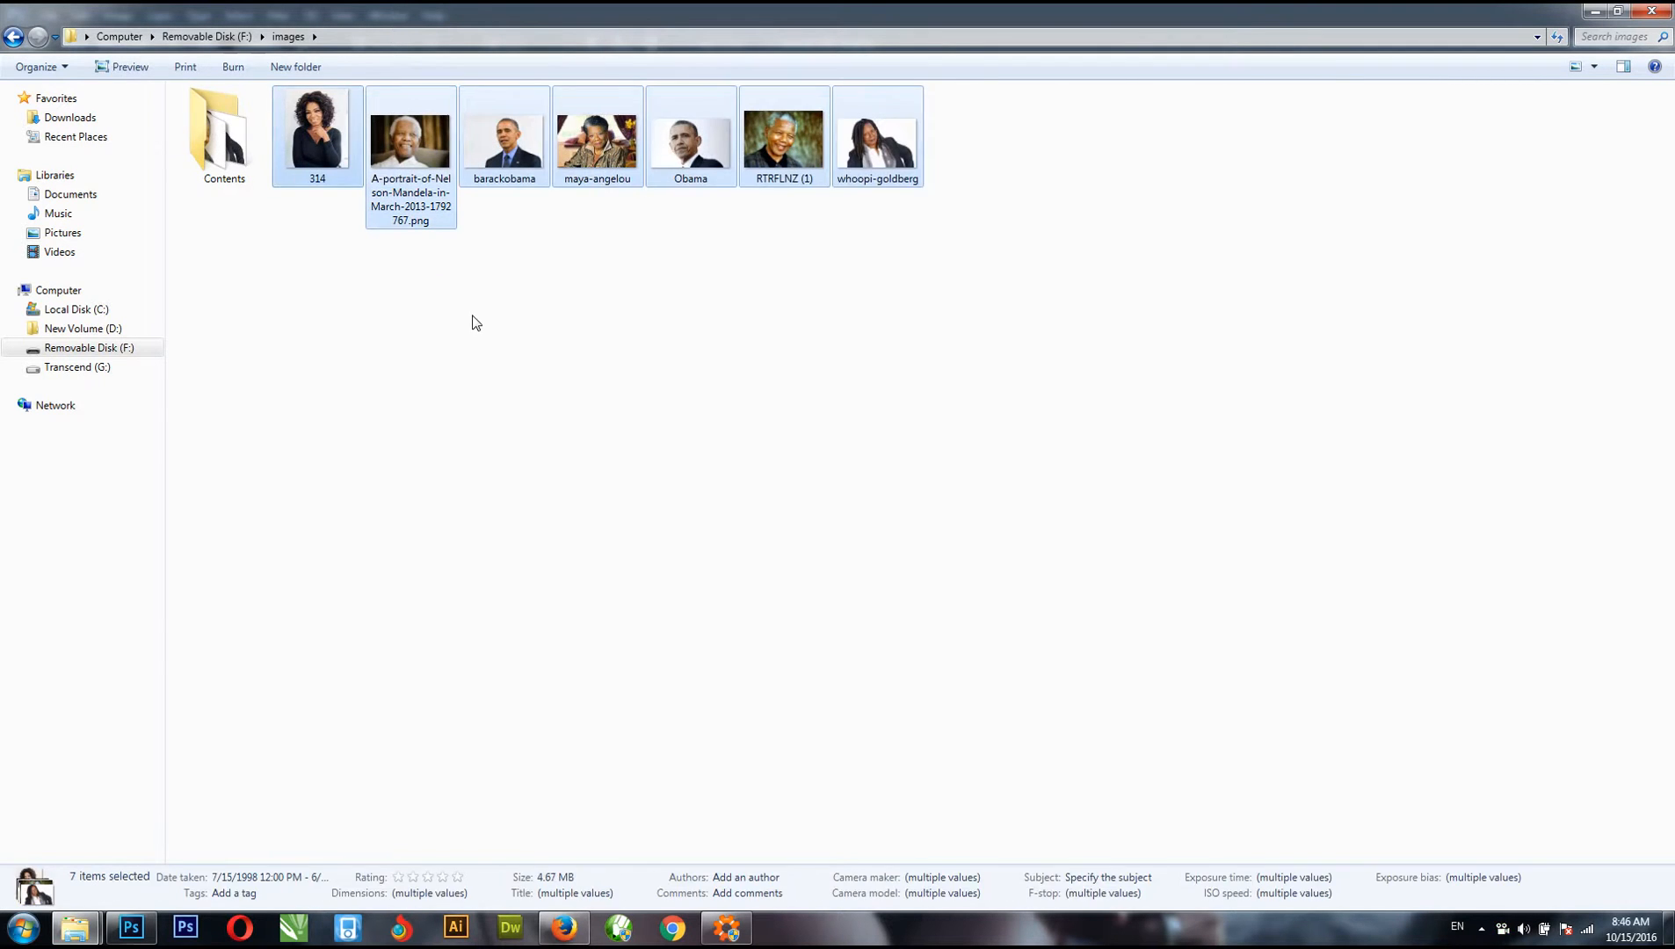
left_click(471, 322)
- Open the Contents folder and look through the prepared cut-out portraits in it
double_click(230, 157)
left_click(803, 179)
left_click(598, 140)
left_click(503, 132)
left_click(410, 145)
left_click(317, 159)
left_click(230, 168)
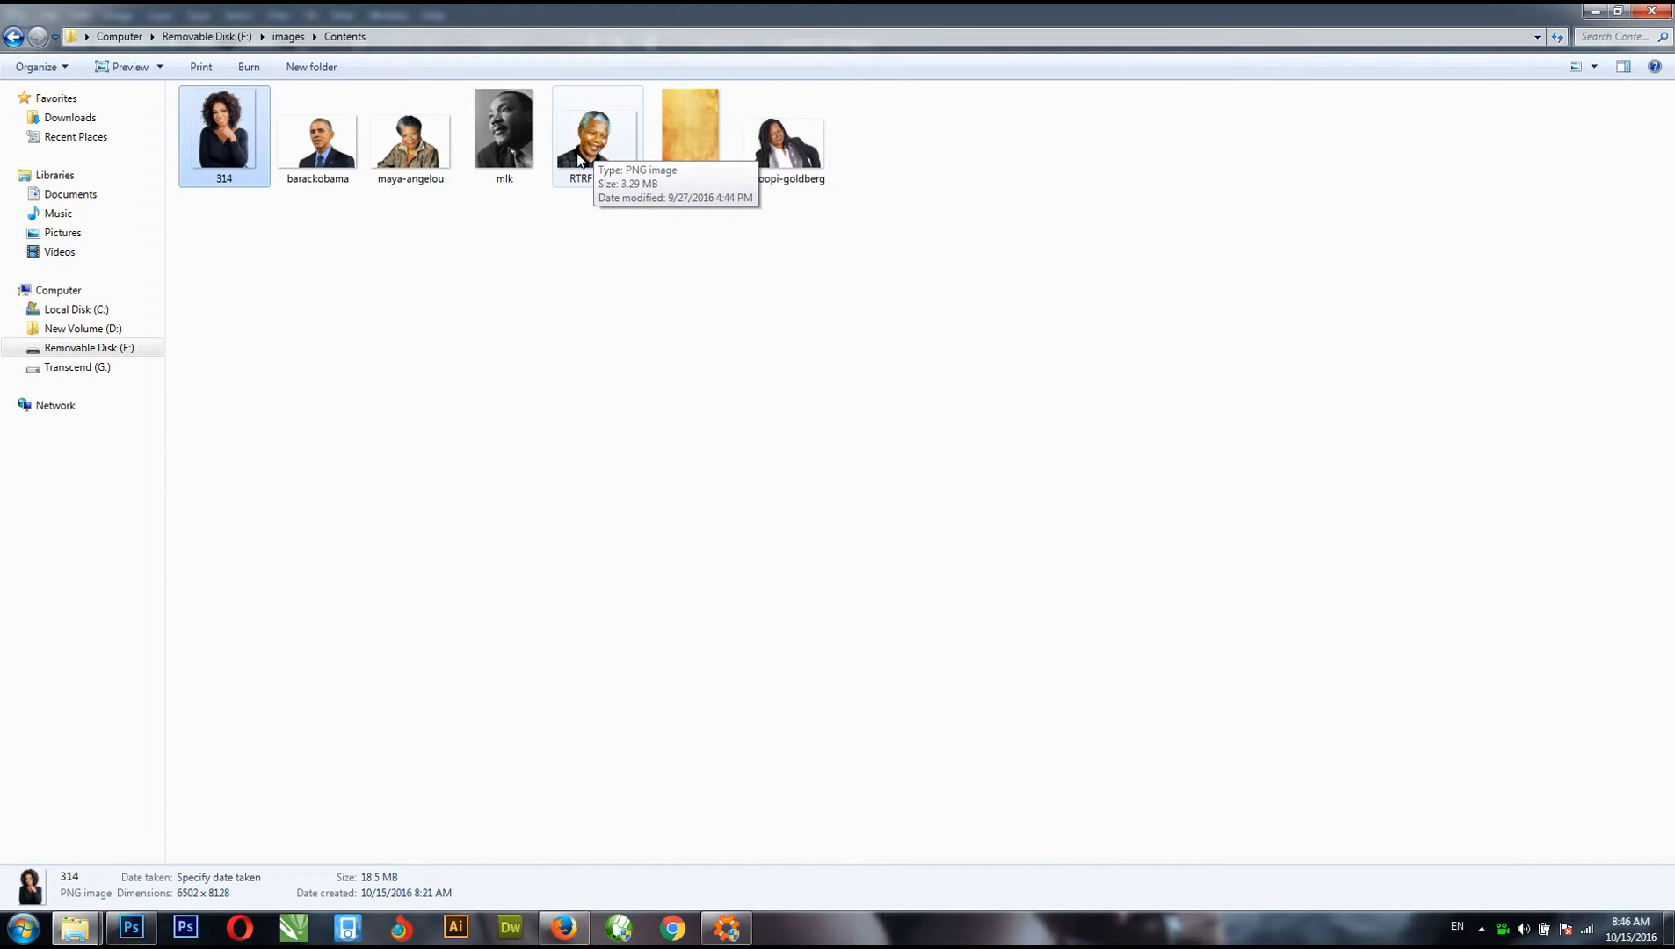
mouse_move(534, 171)
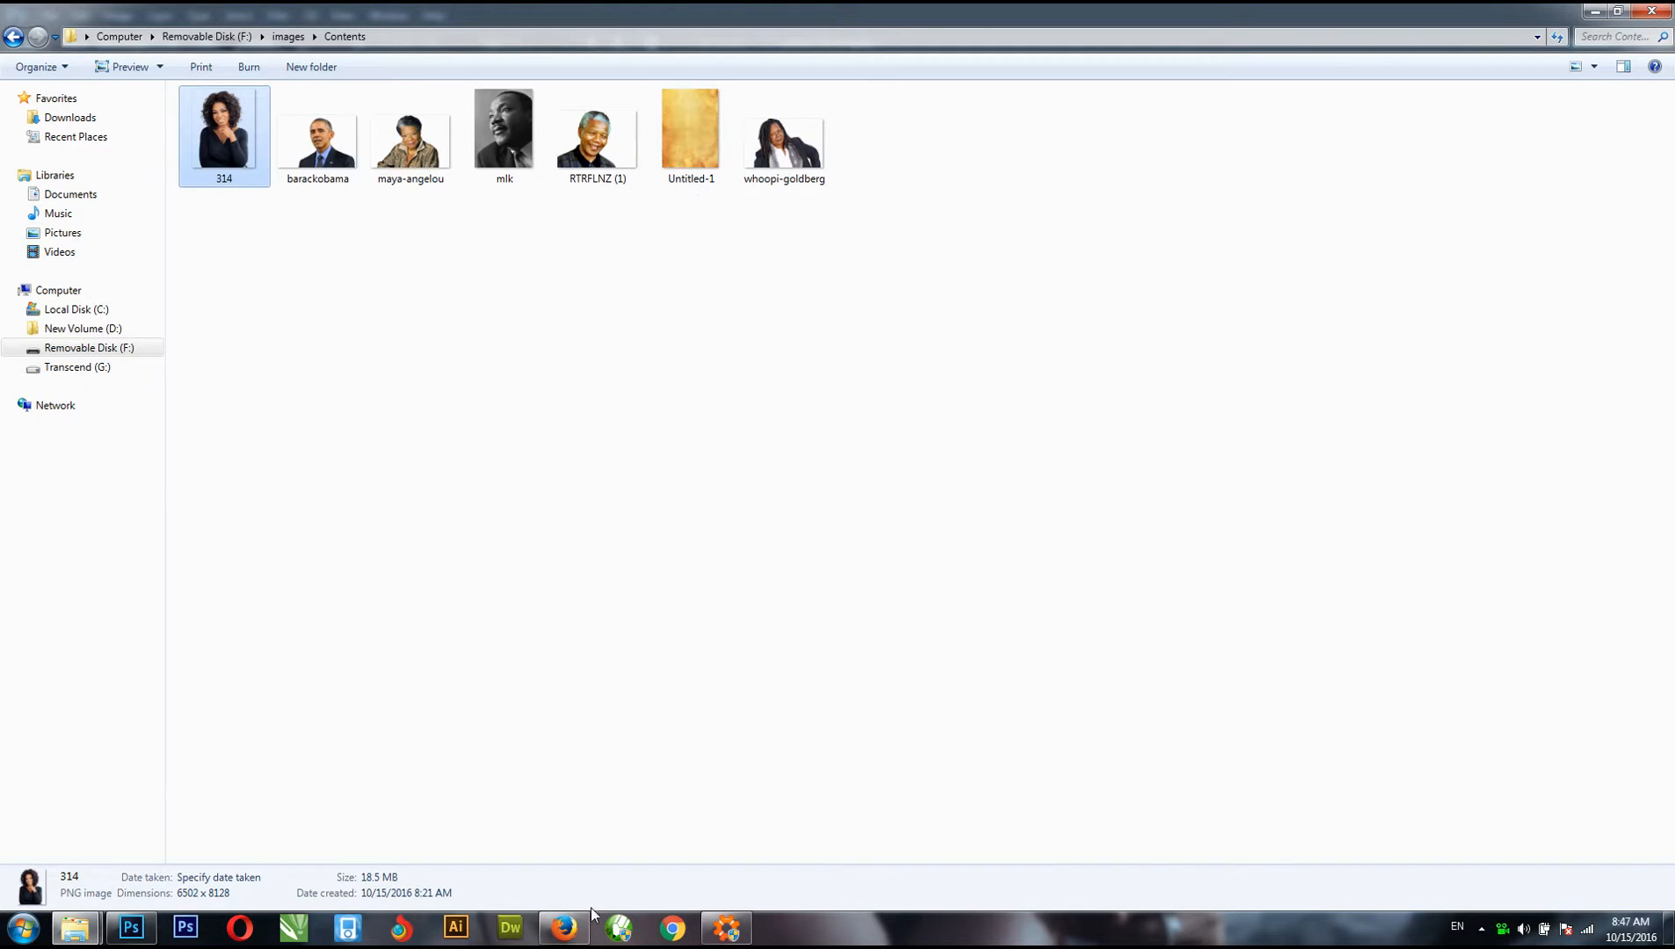
- Compare the finished art124.jpg poster in Photoshop with the Untitled-1 texture image in the Contents folder
left_click(132, 929)
left_click(133, 929)
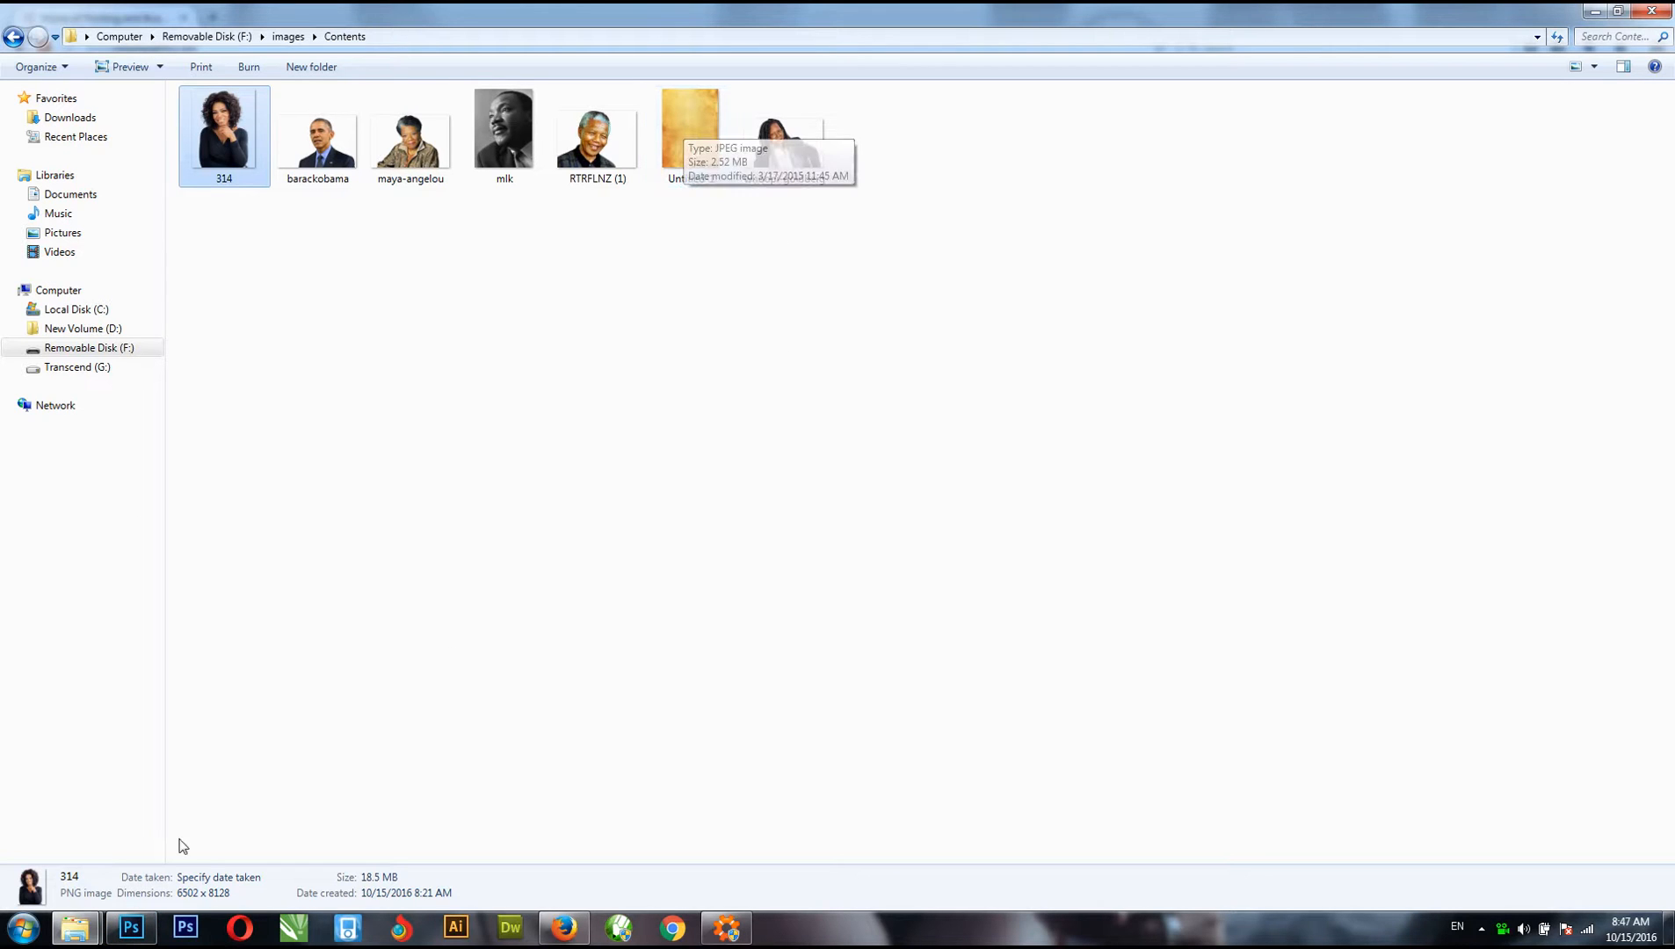
left_click(145, 930)
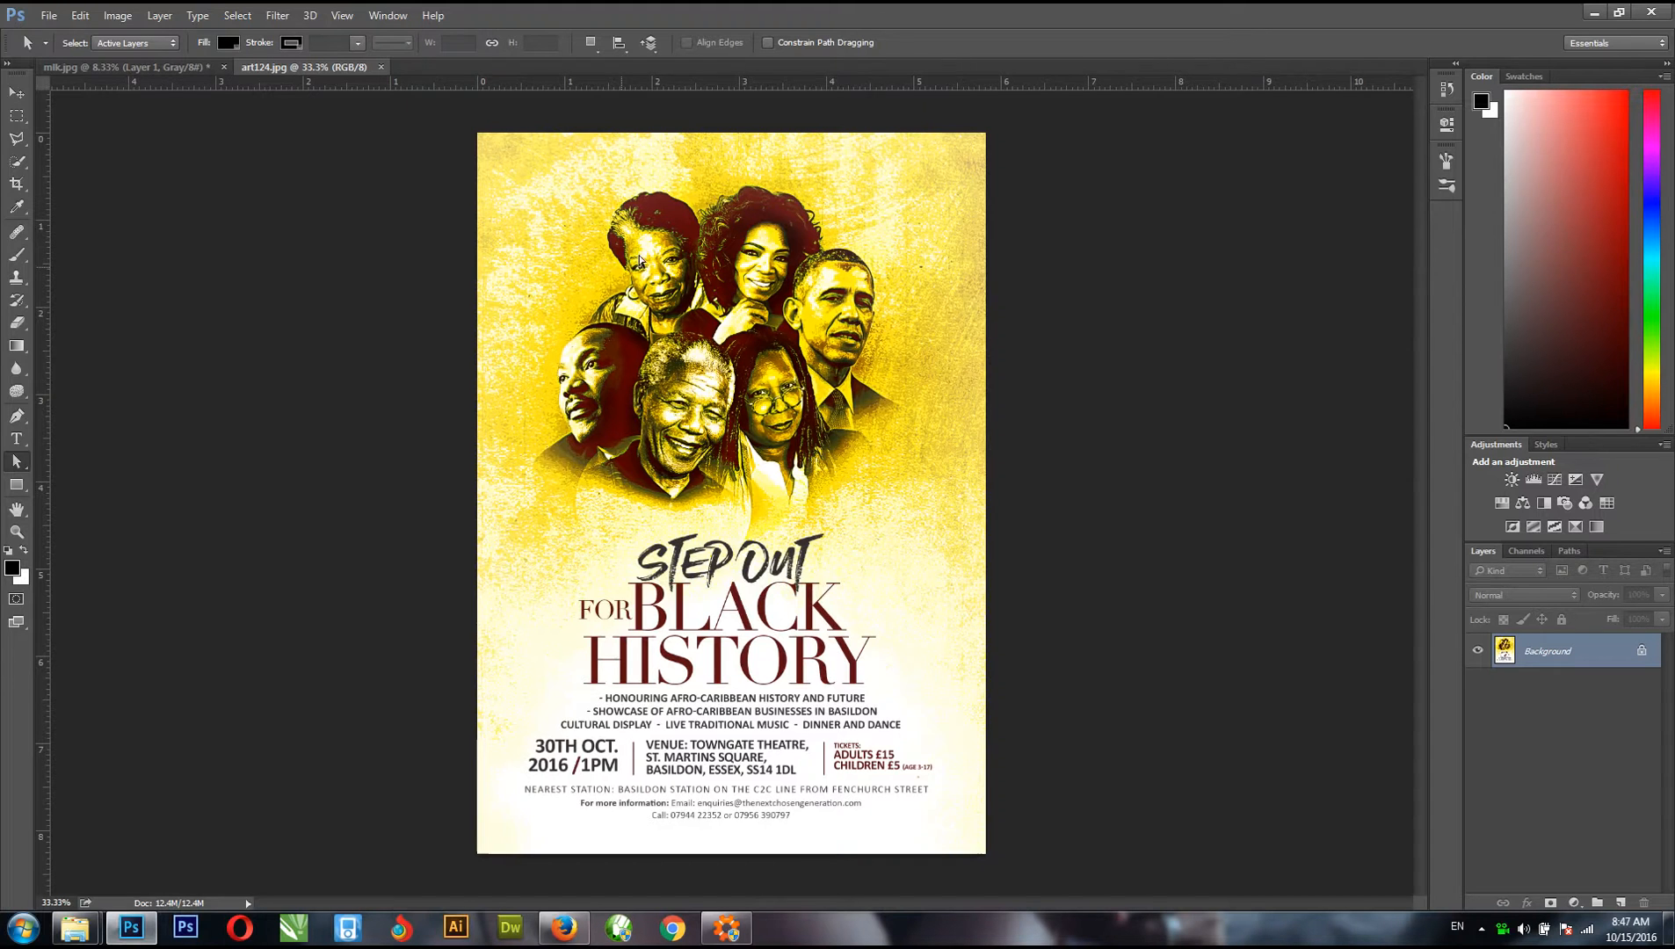
mouse_move(75, 929)
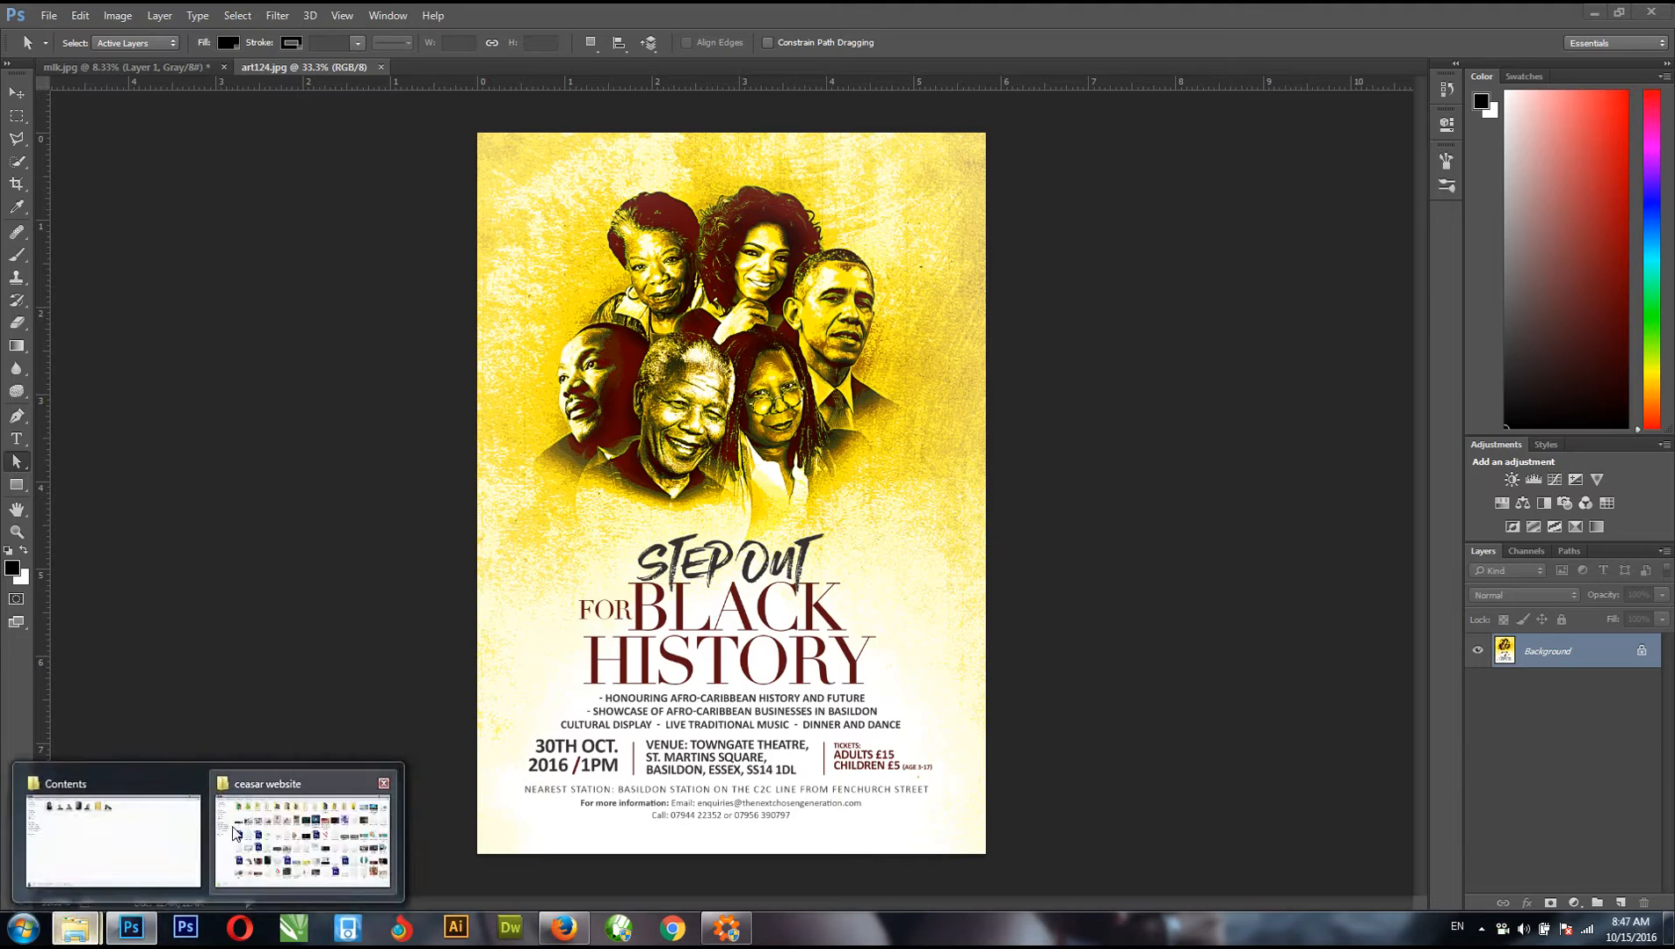
left_click(113, 846)
left_click(711, 152)
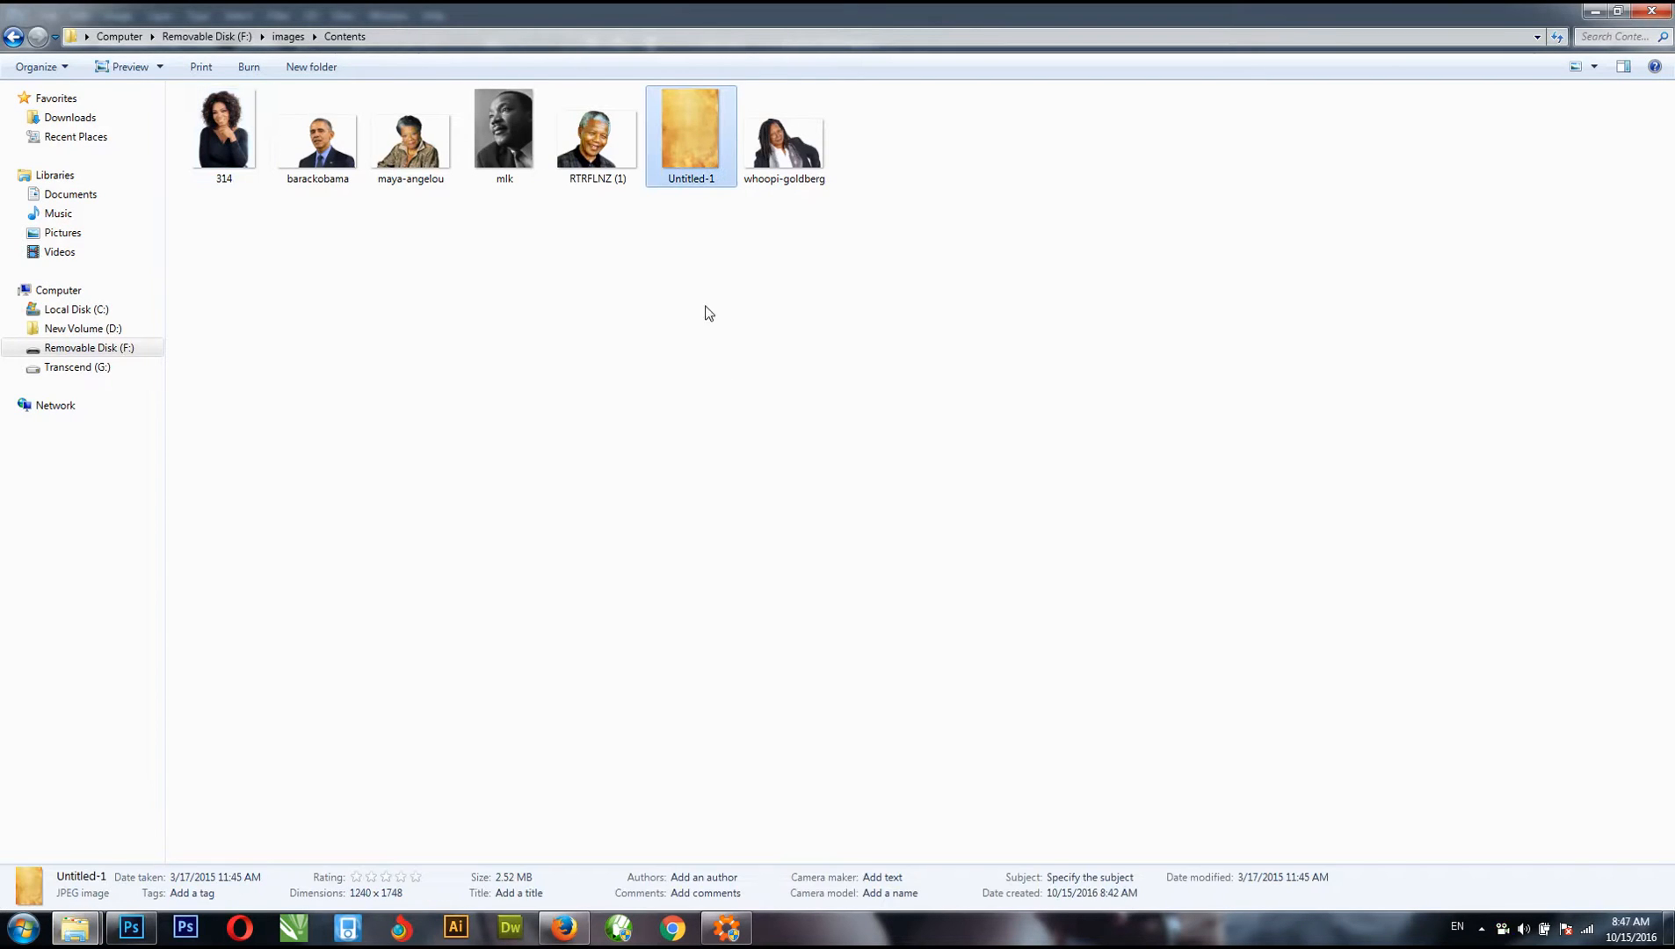
left_click(126, 924)
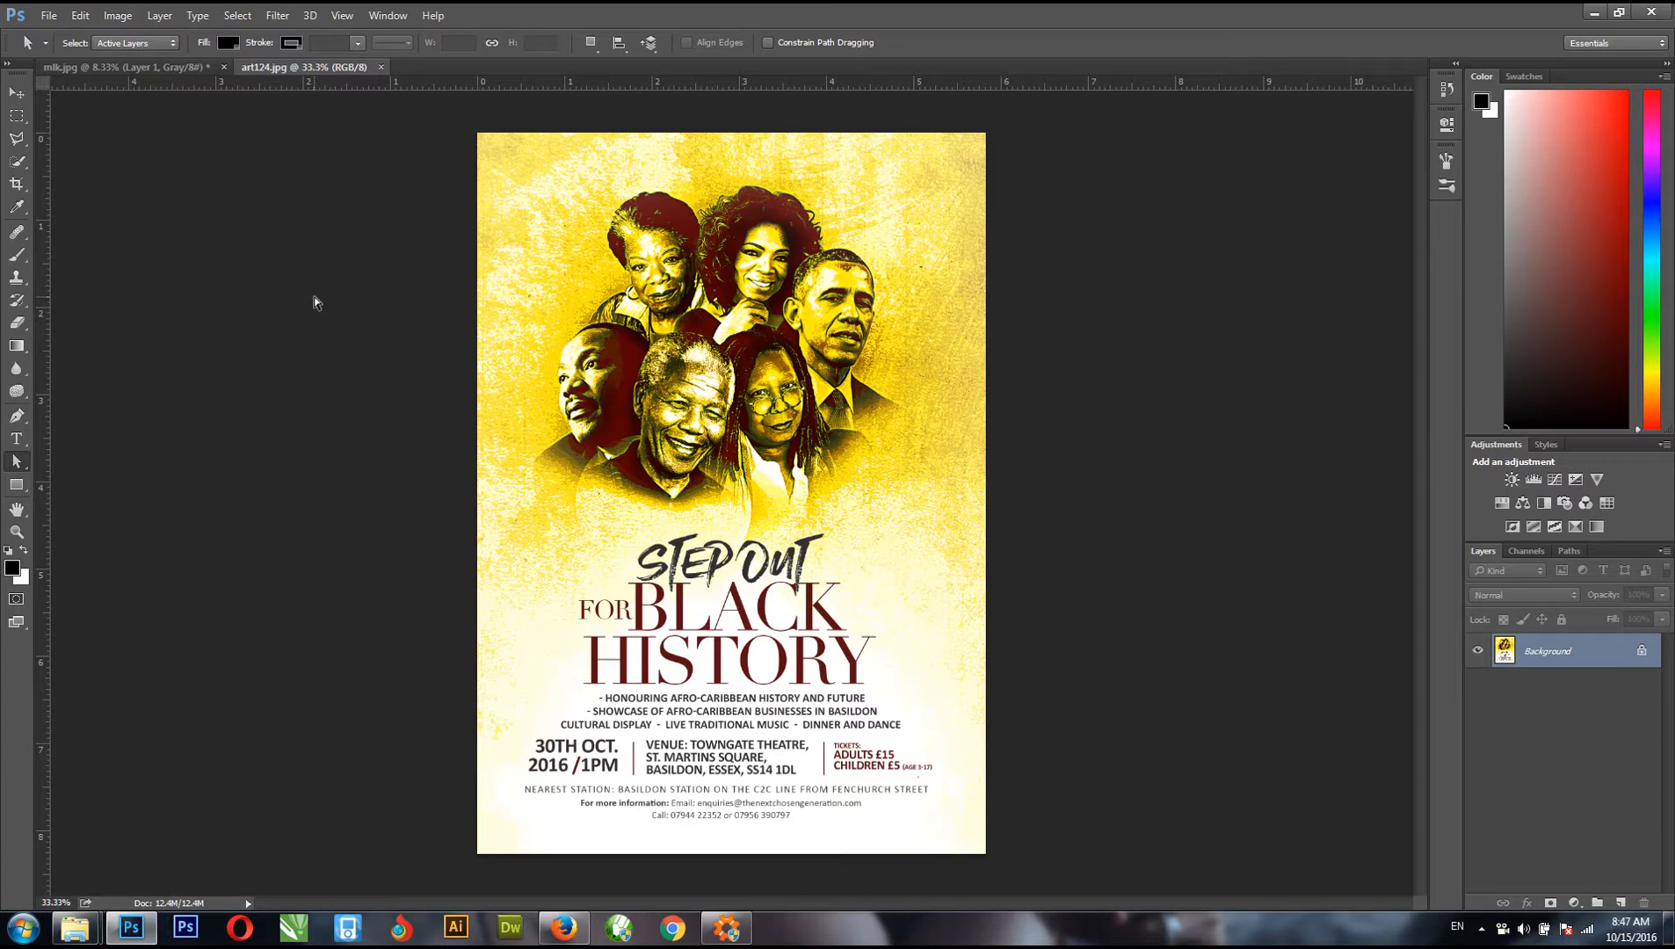
- Create a new document from the International Paper preset at size A6
left_click(48, 15)
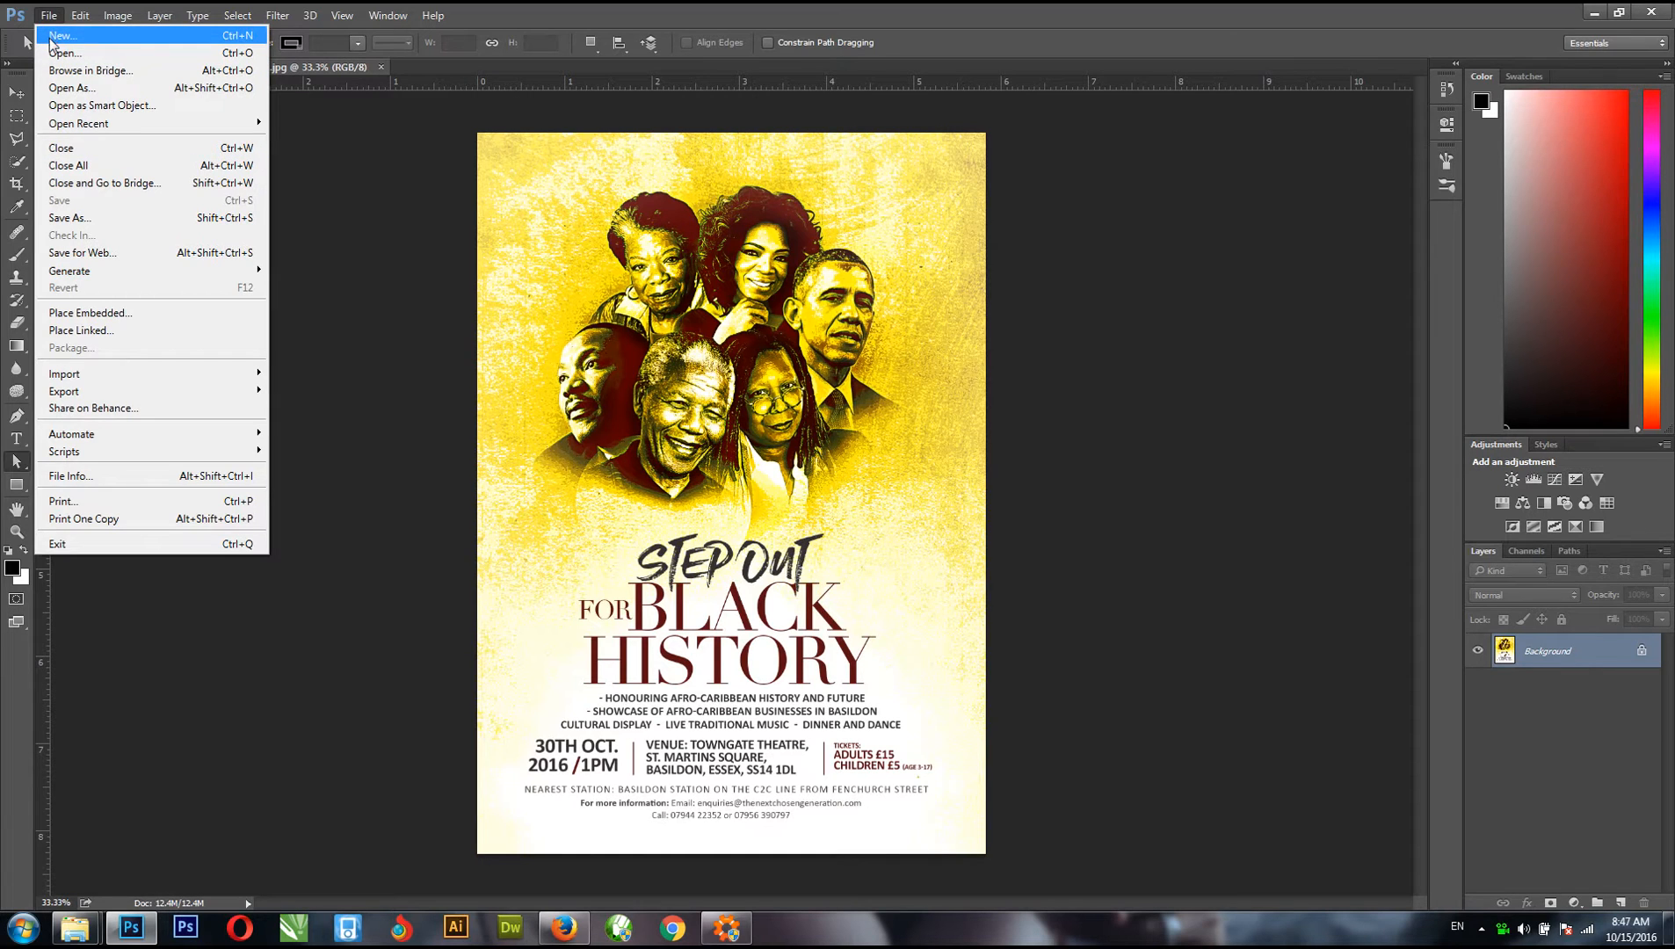
left_click(59, 35)
left_click(527, 159)
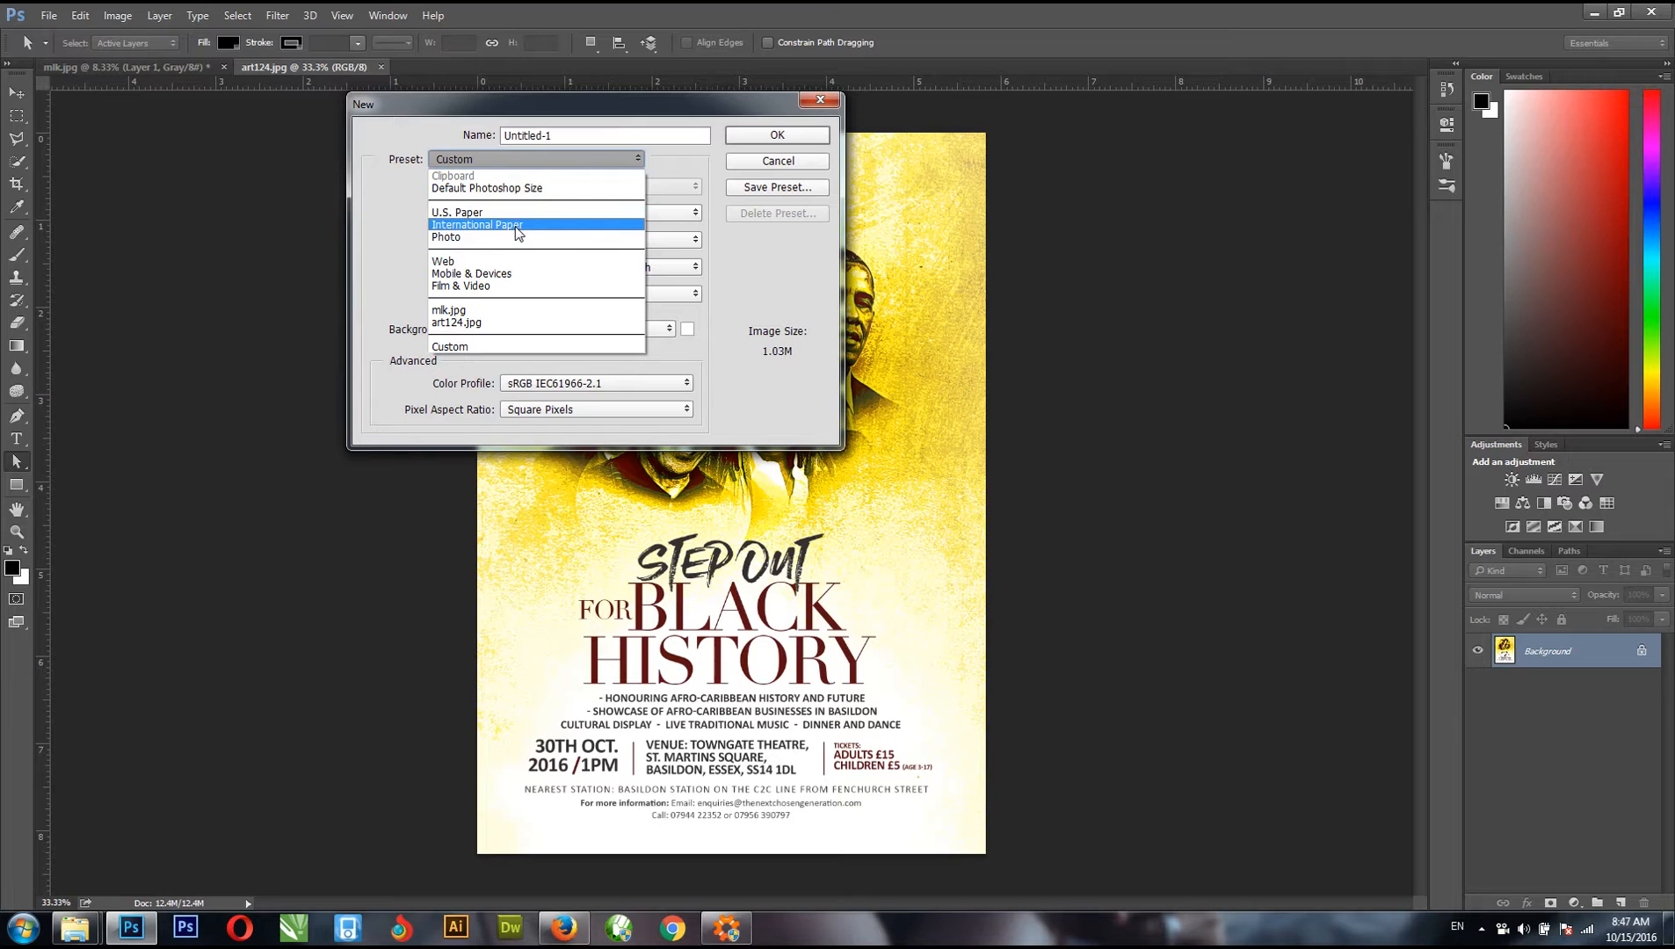
left_click(516, 227)
left_click(539, 188)
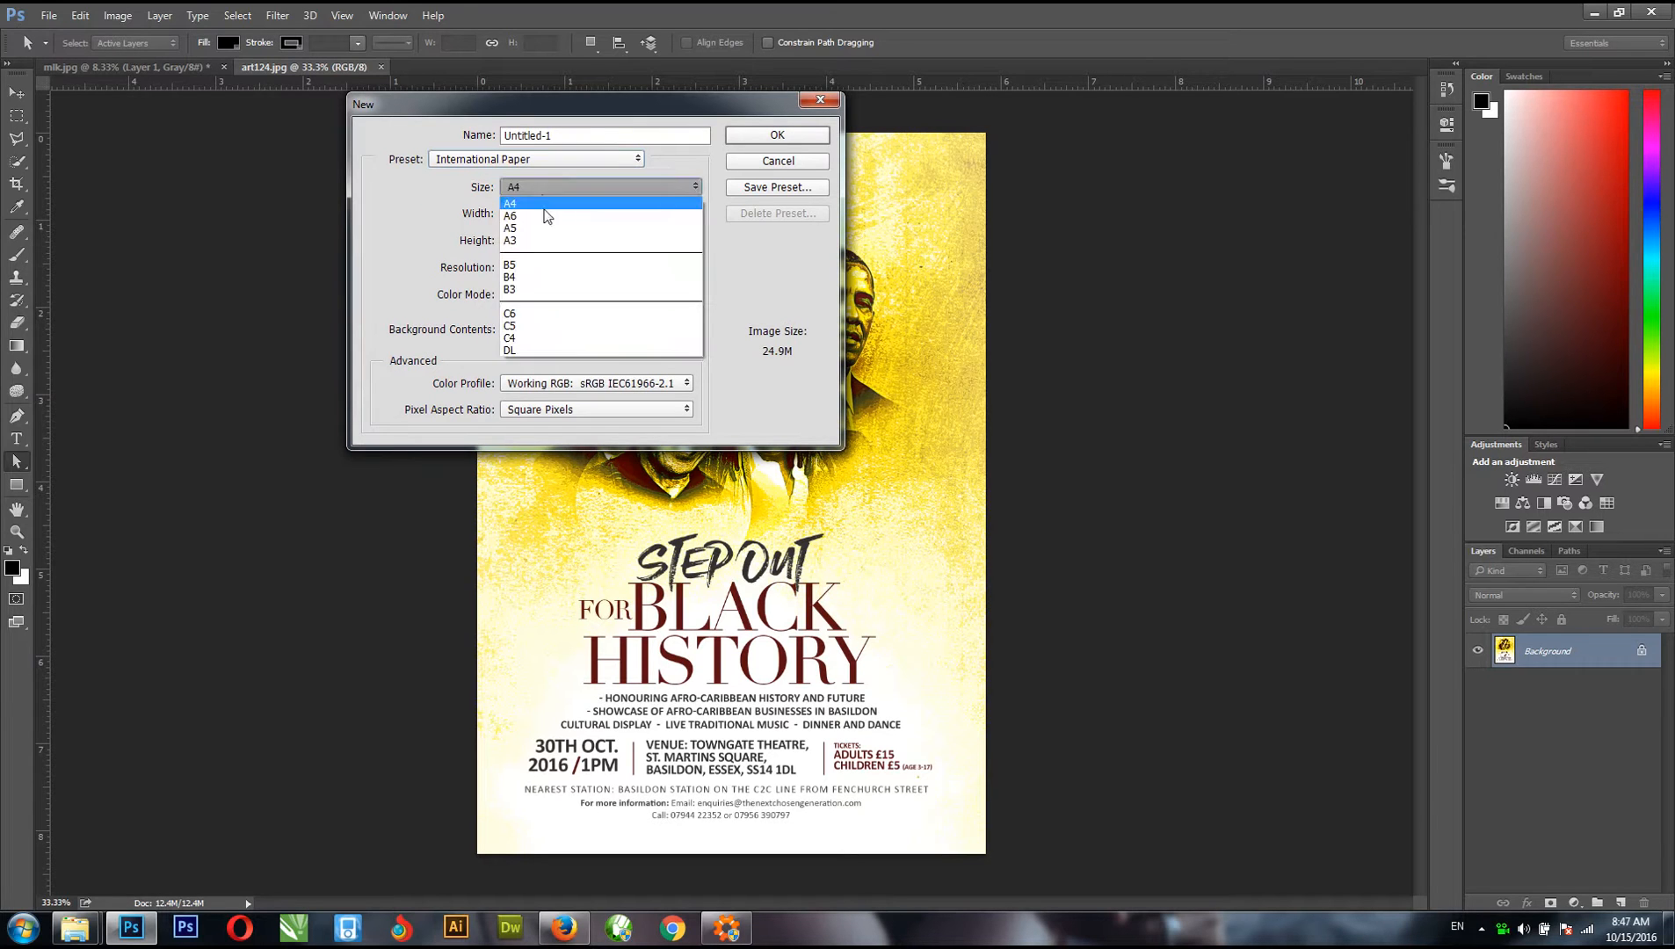
left_click(550, 221)
left_click(778, 160)
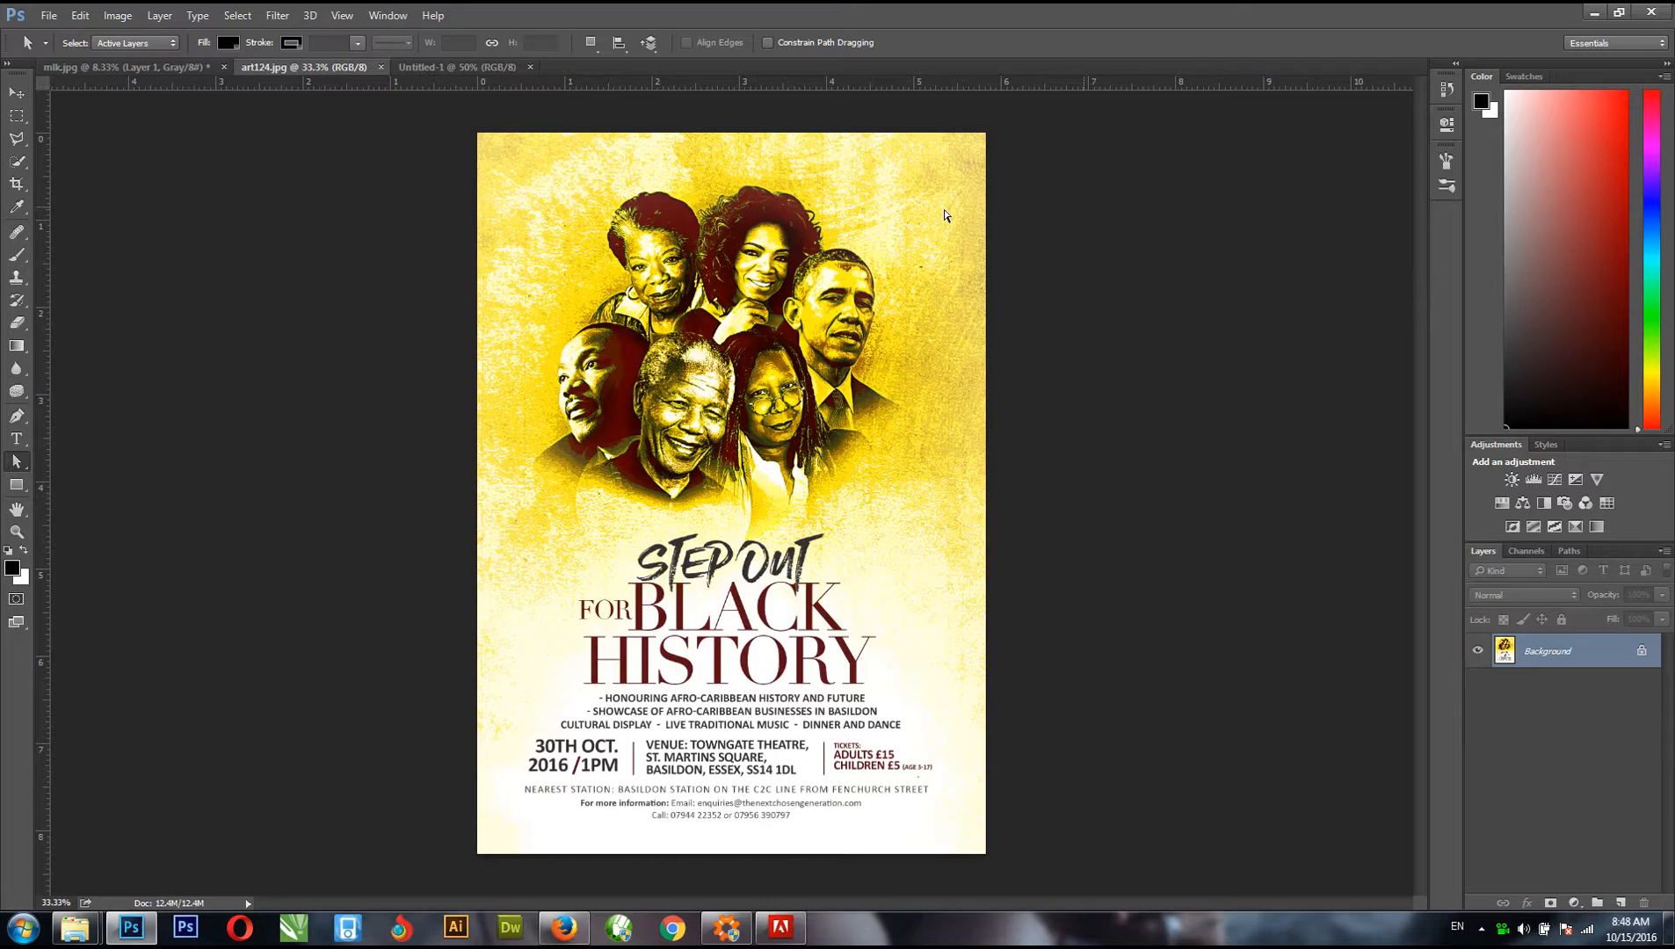
- Show the blank Untitled-1 document and quit the Adobe Application Manager installer
left_click(473, 66)
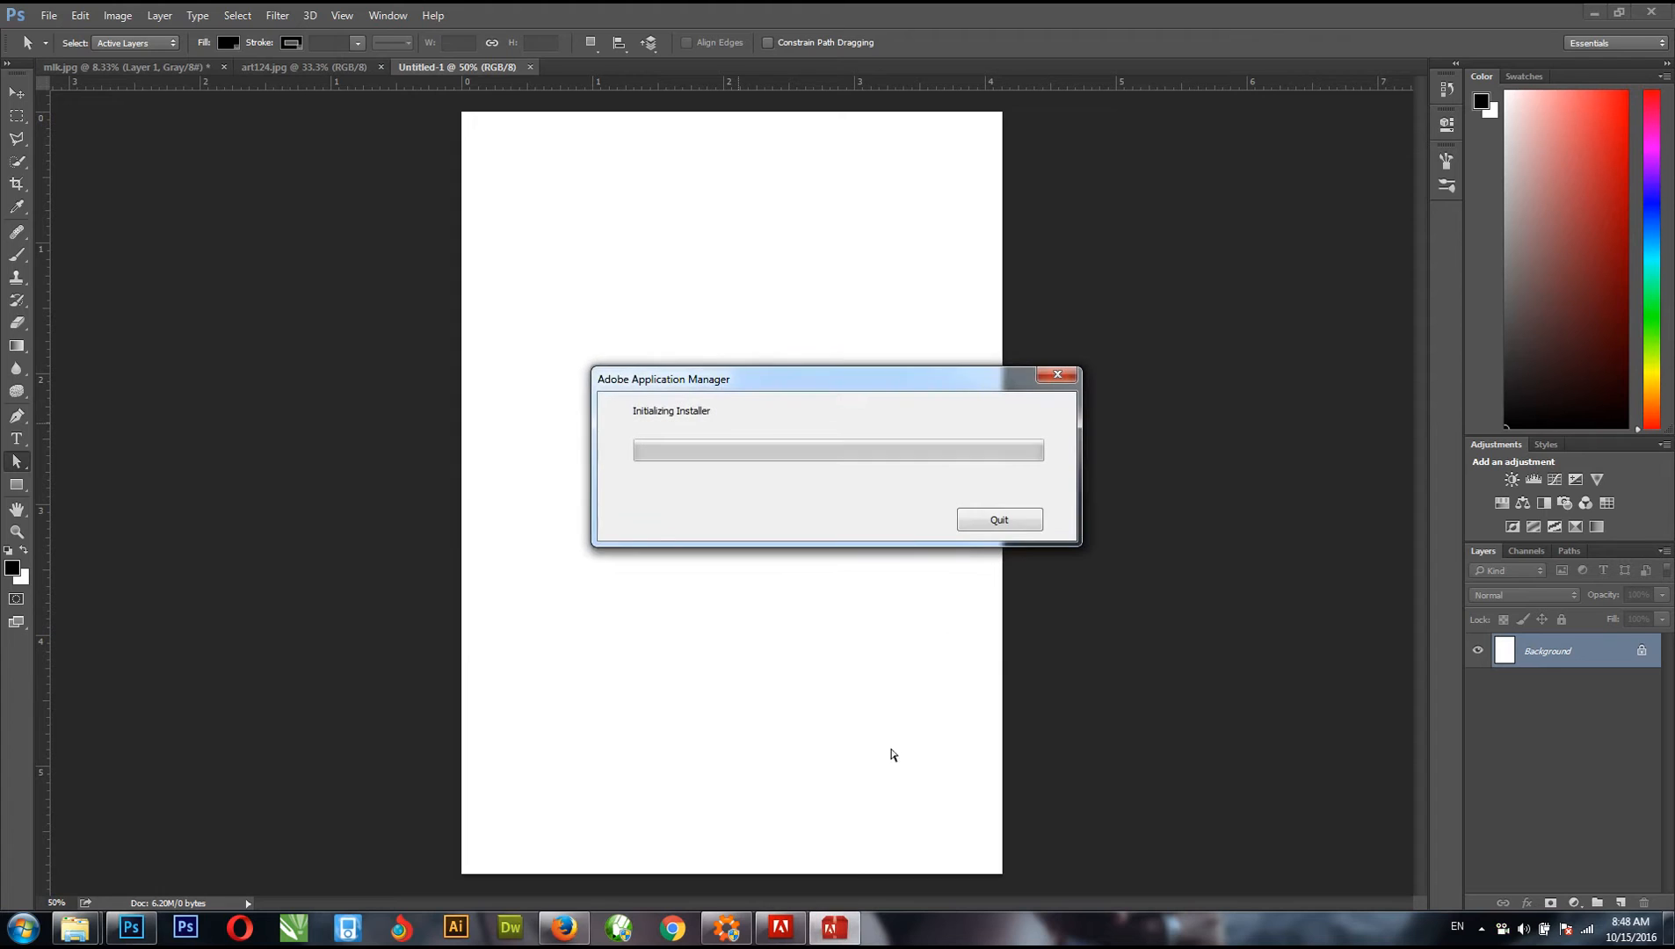
left_click(1015, 525)
left_click(810, 520)
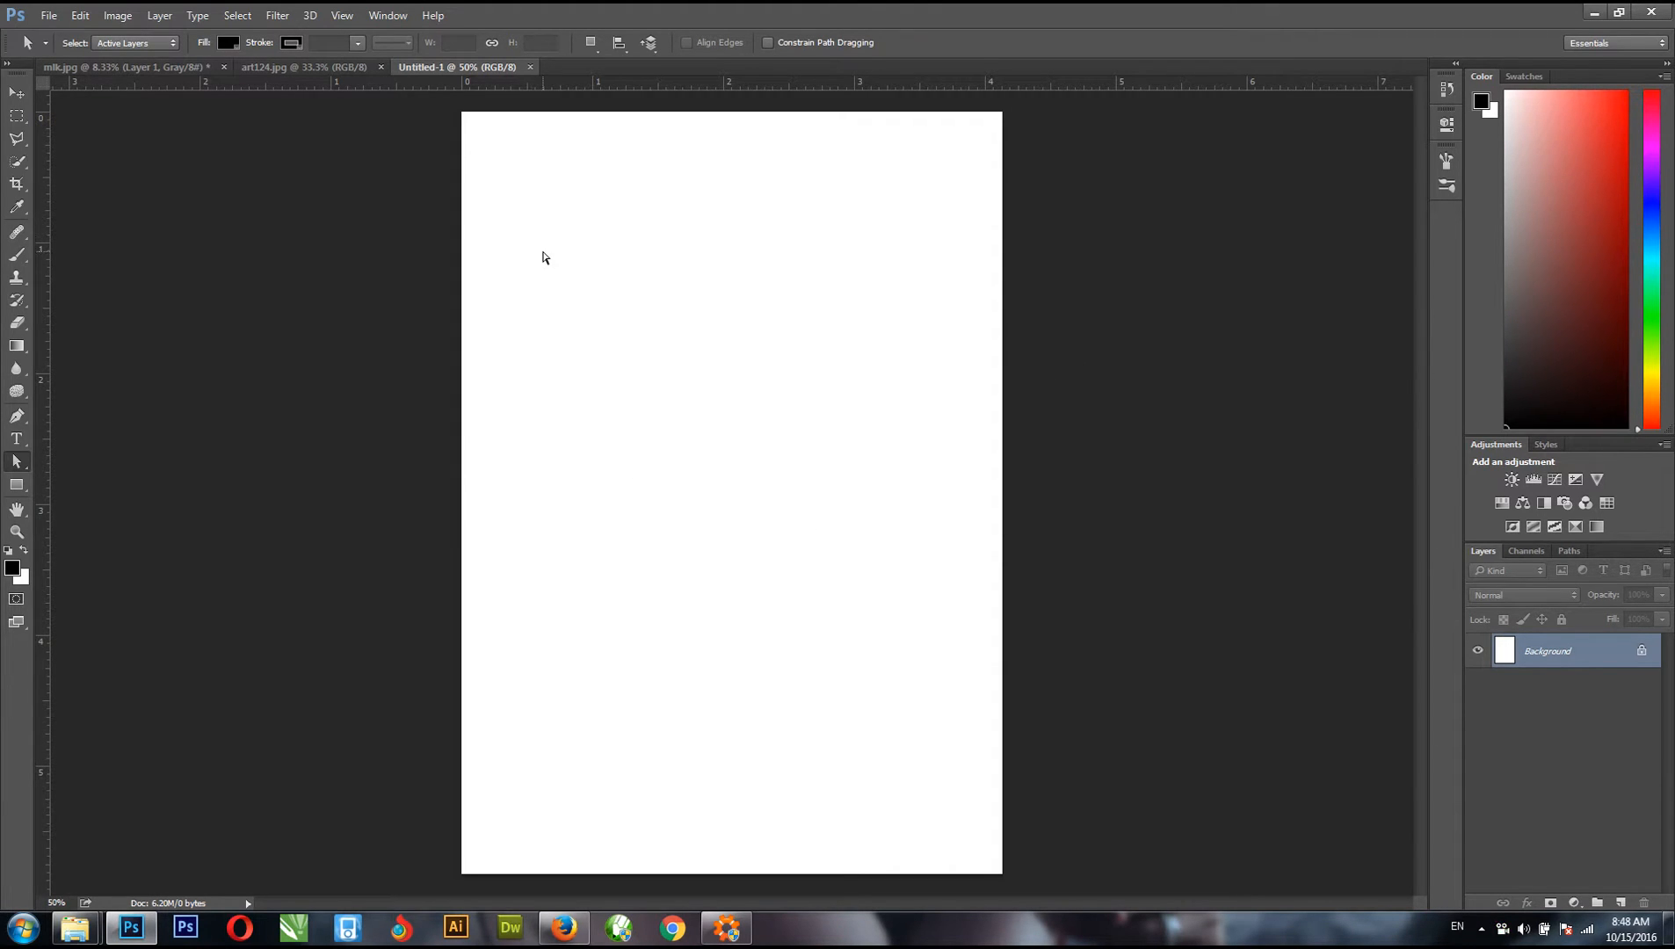
- Place the Untitled-1 texture from the Contents folder into the blank document and enlarge it beyond the canvas edges
mouse_move(75, 928)
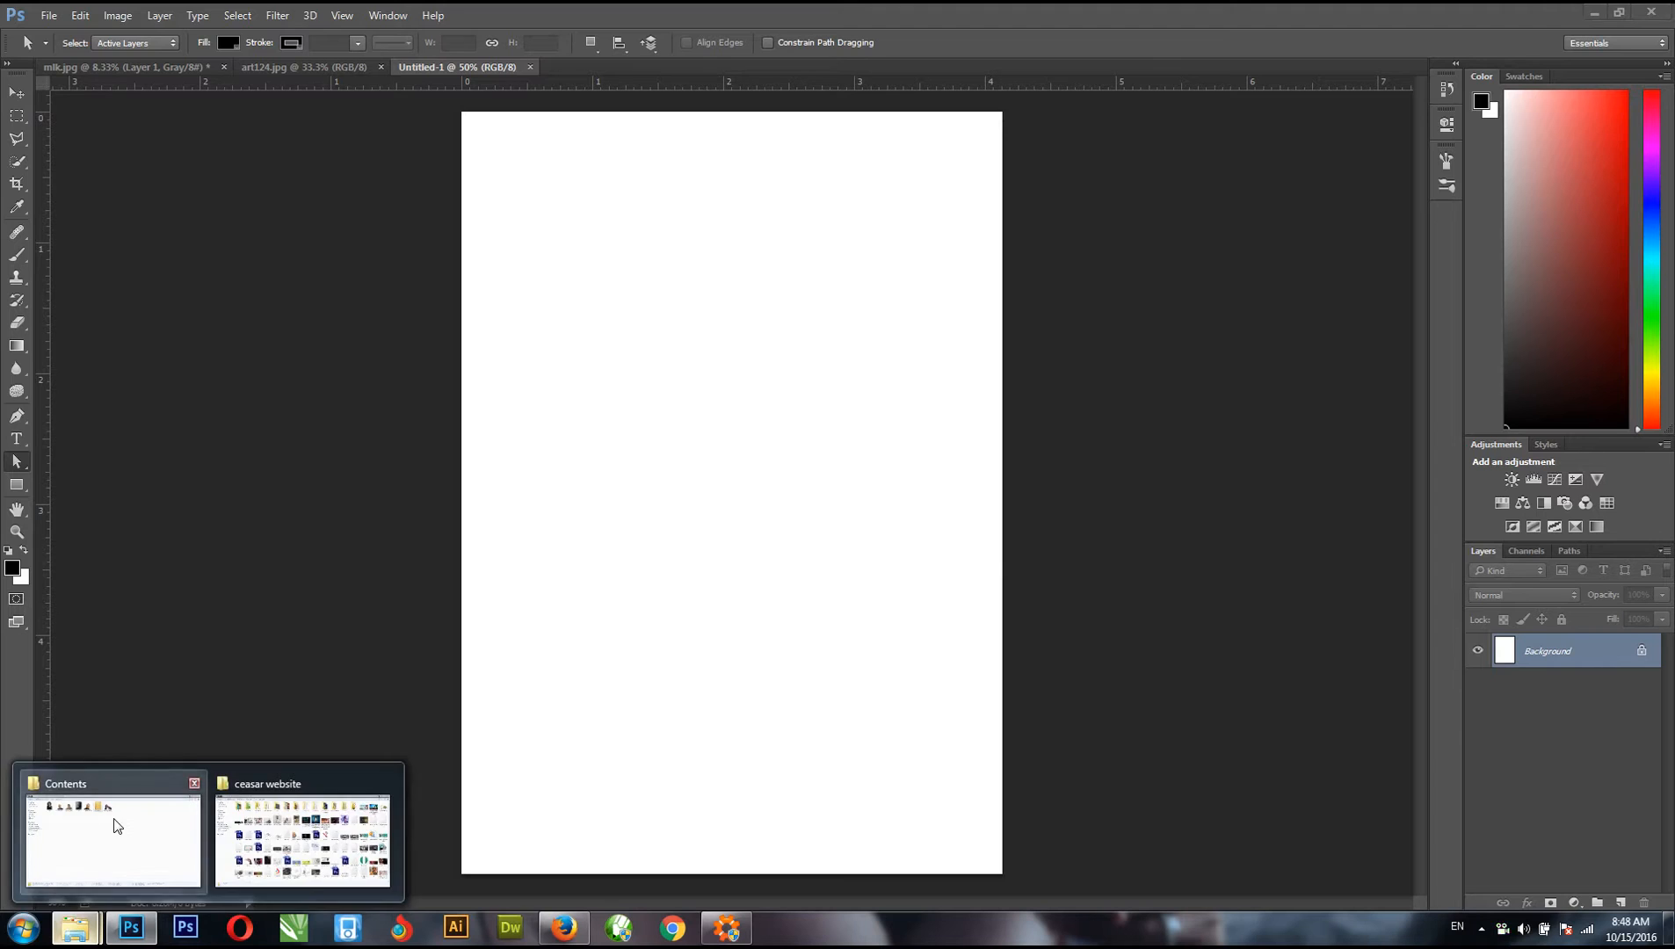
left_click(113, 835)
left_click_drag(714, 114, 1120, 532)
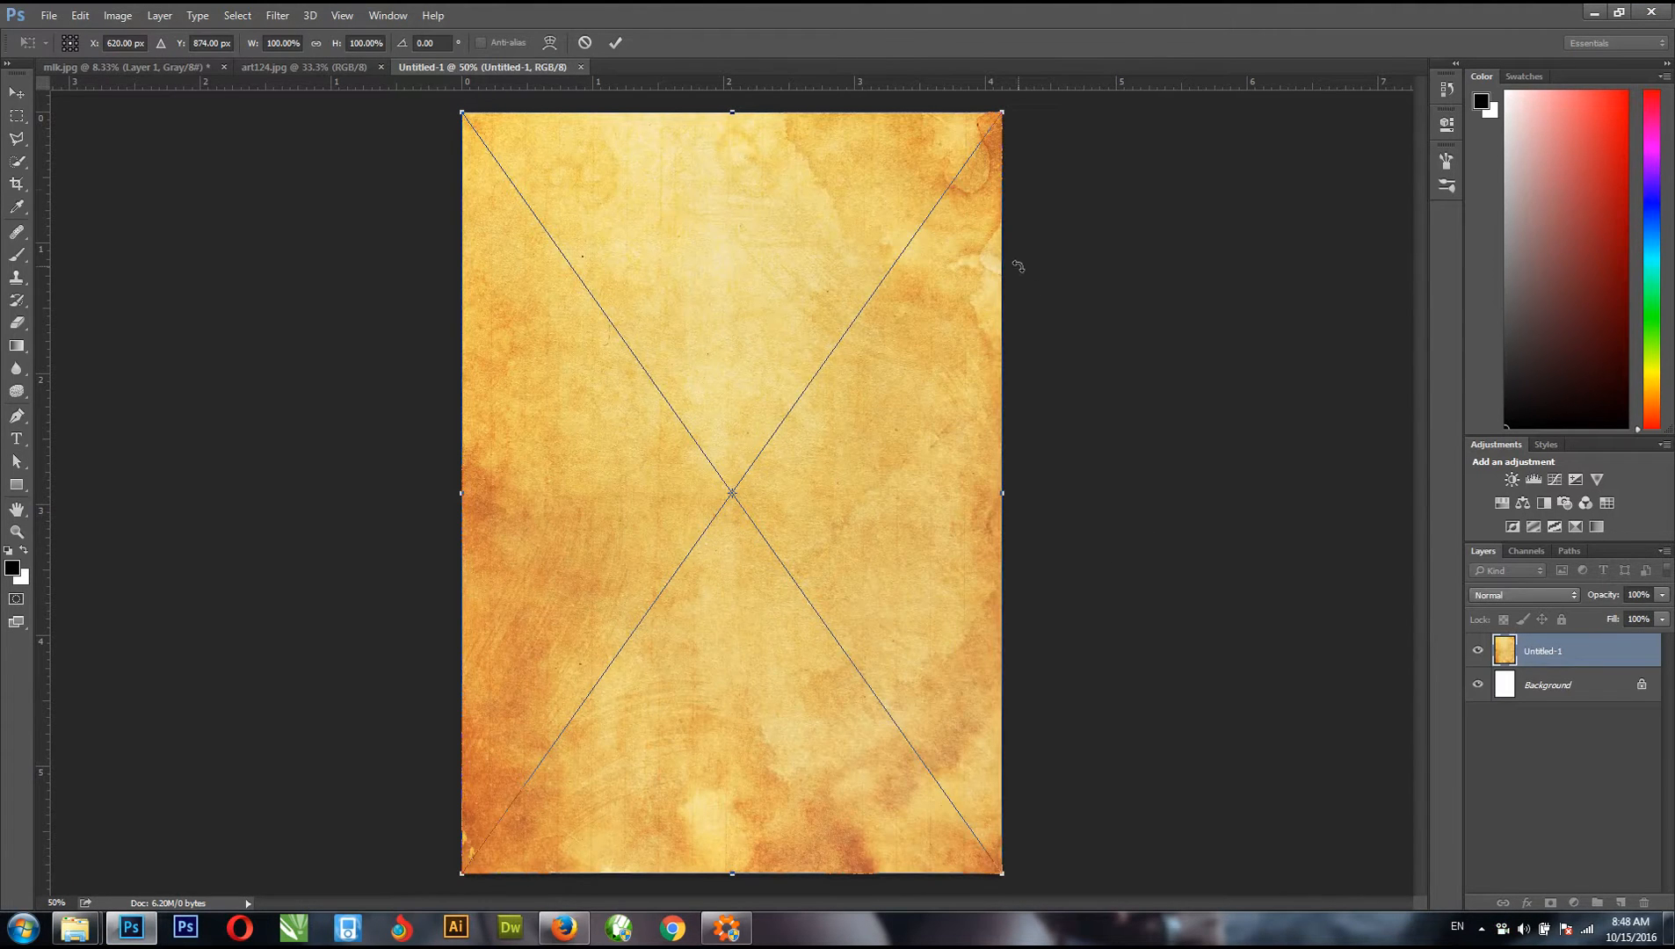
key("ctrl+minus")
key("ctrl+minus")
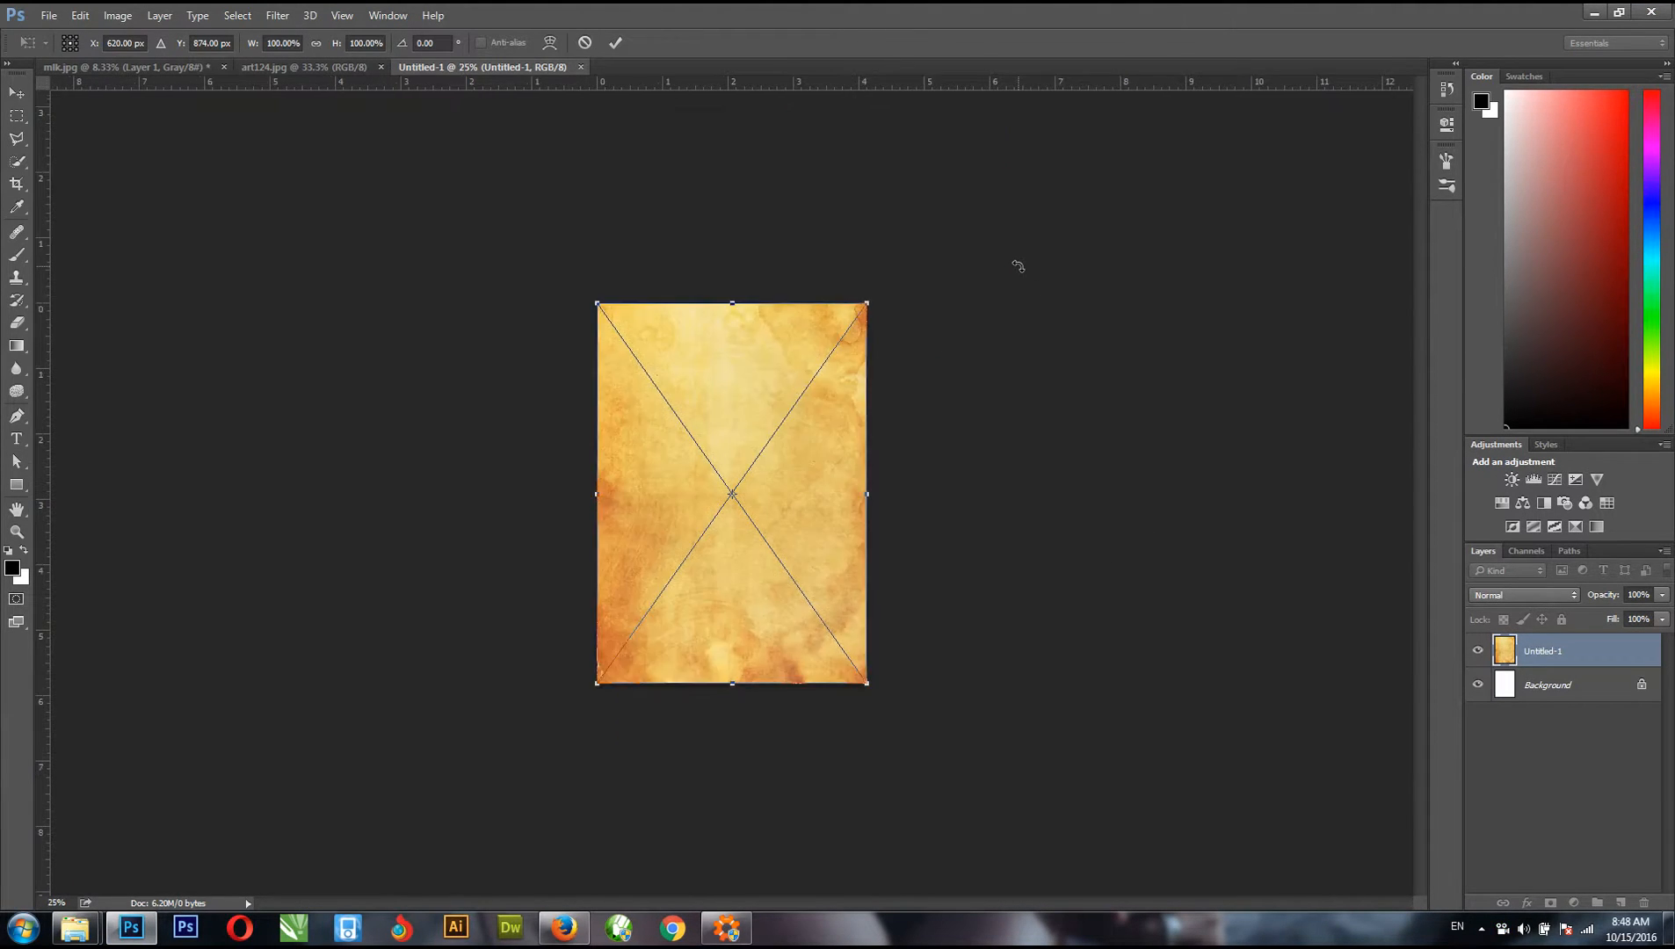
left_click_drag(868, 297, 953, 264)
key("Return")
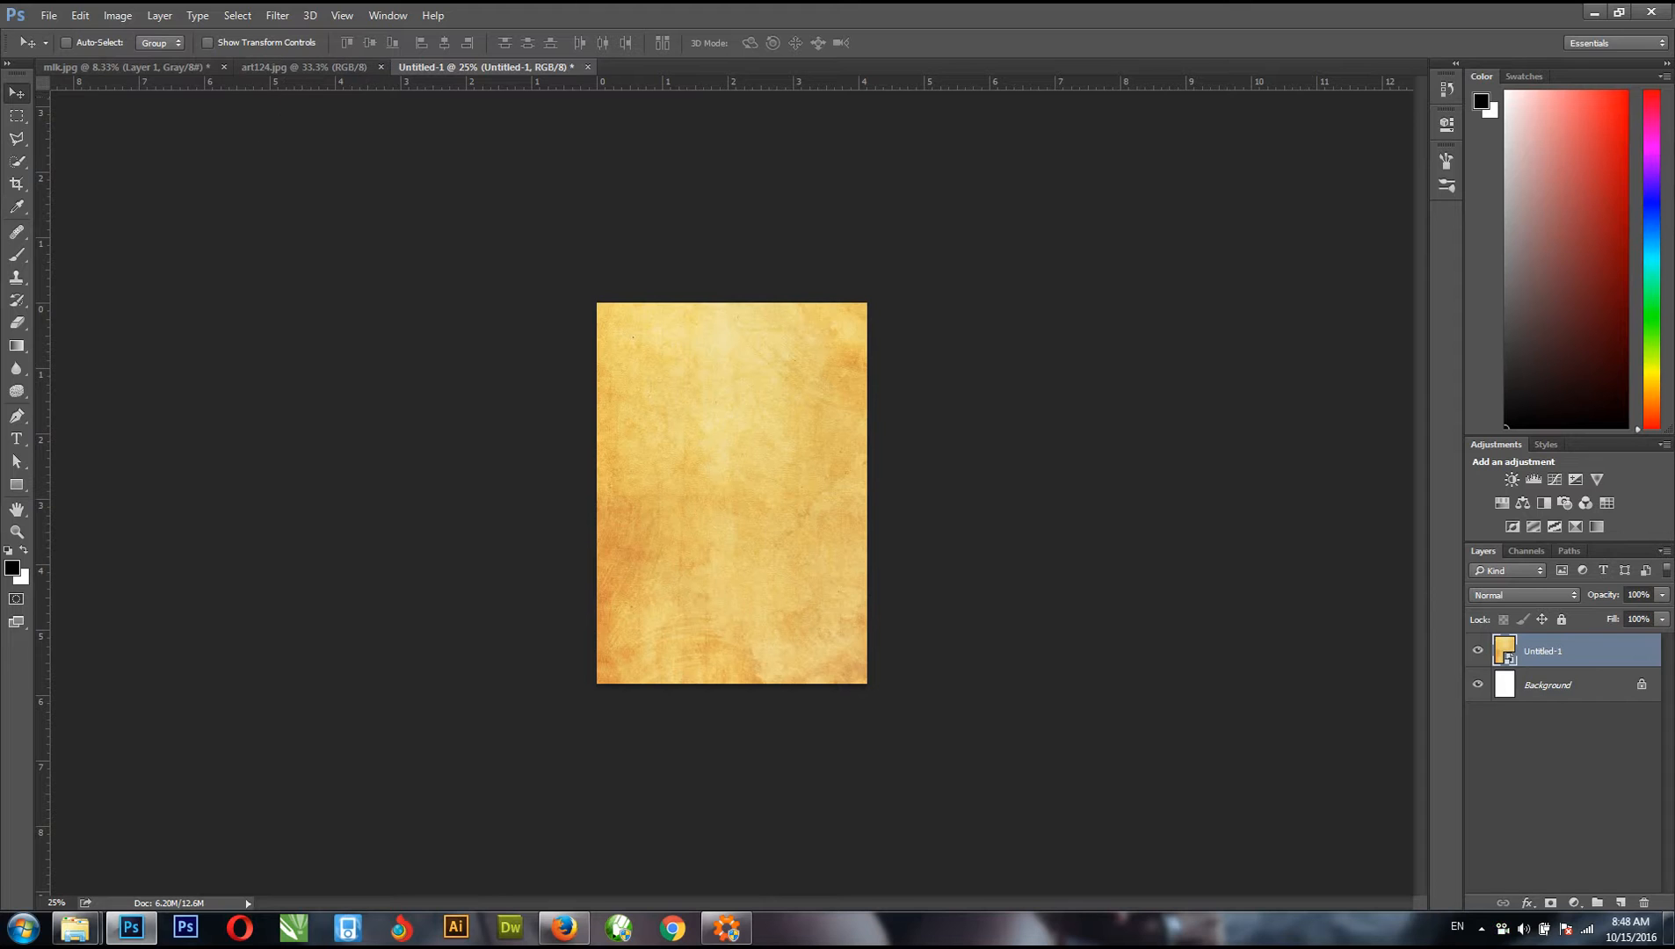
- Copy the cut-out portrait layer from the open mlk.jpg document into the Untitled-1 document above the texture
mouse_move(74, 929)
mouse_move(139, 824)
left_click(129, 778)
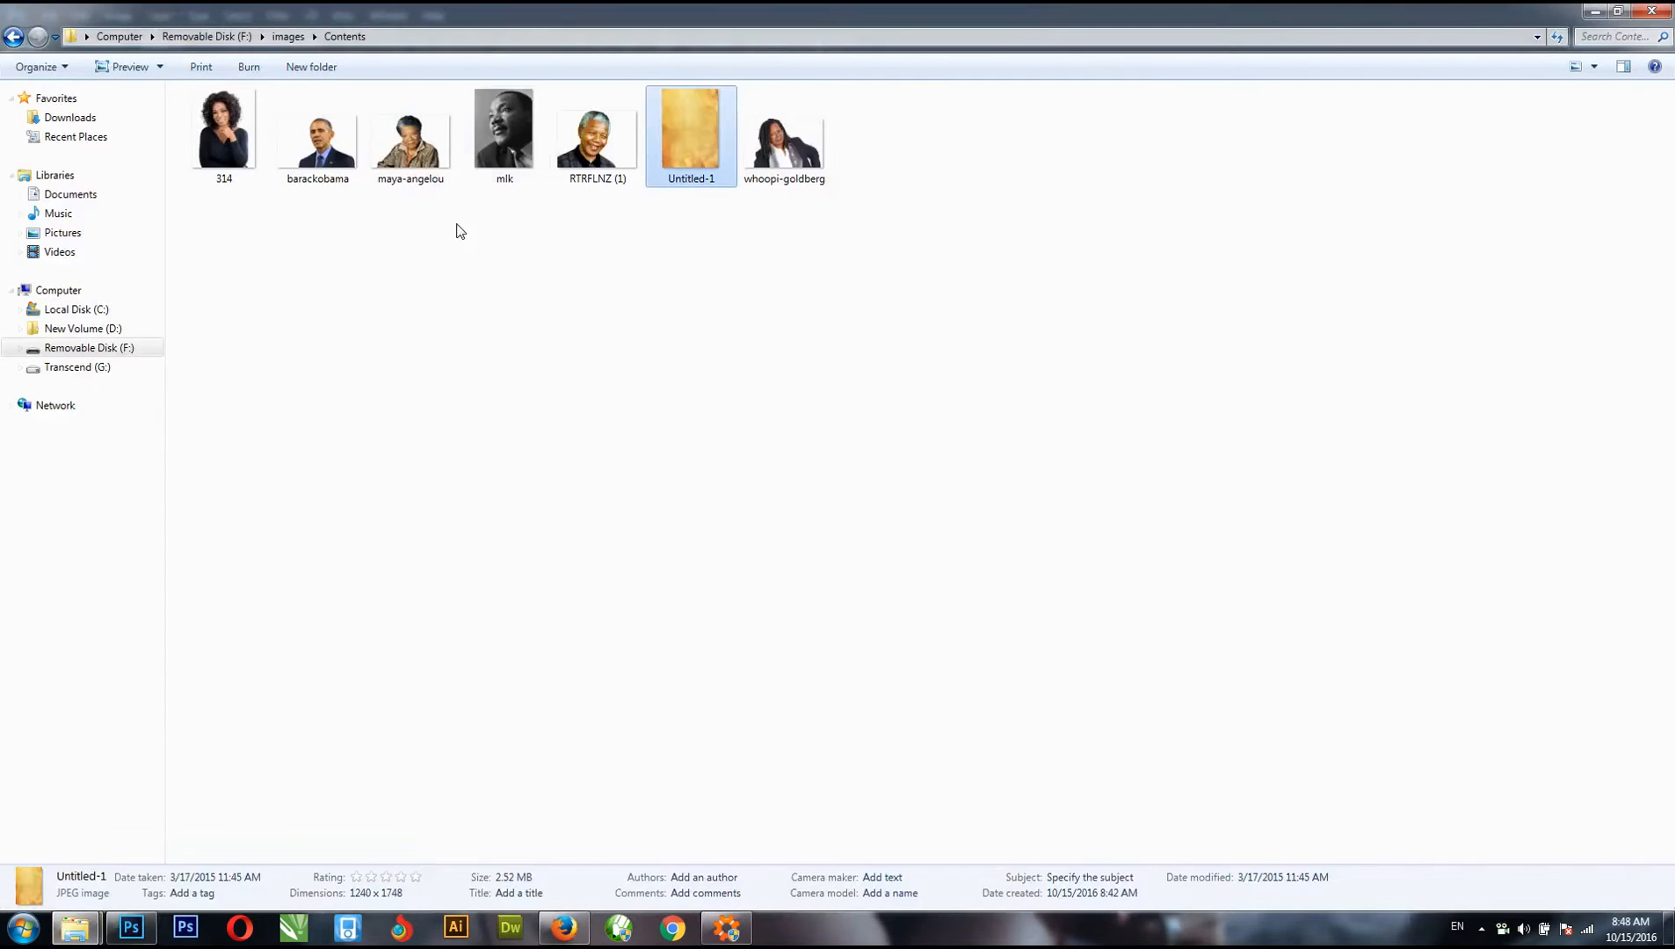
left_click(508, 142)
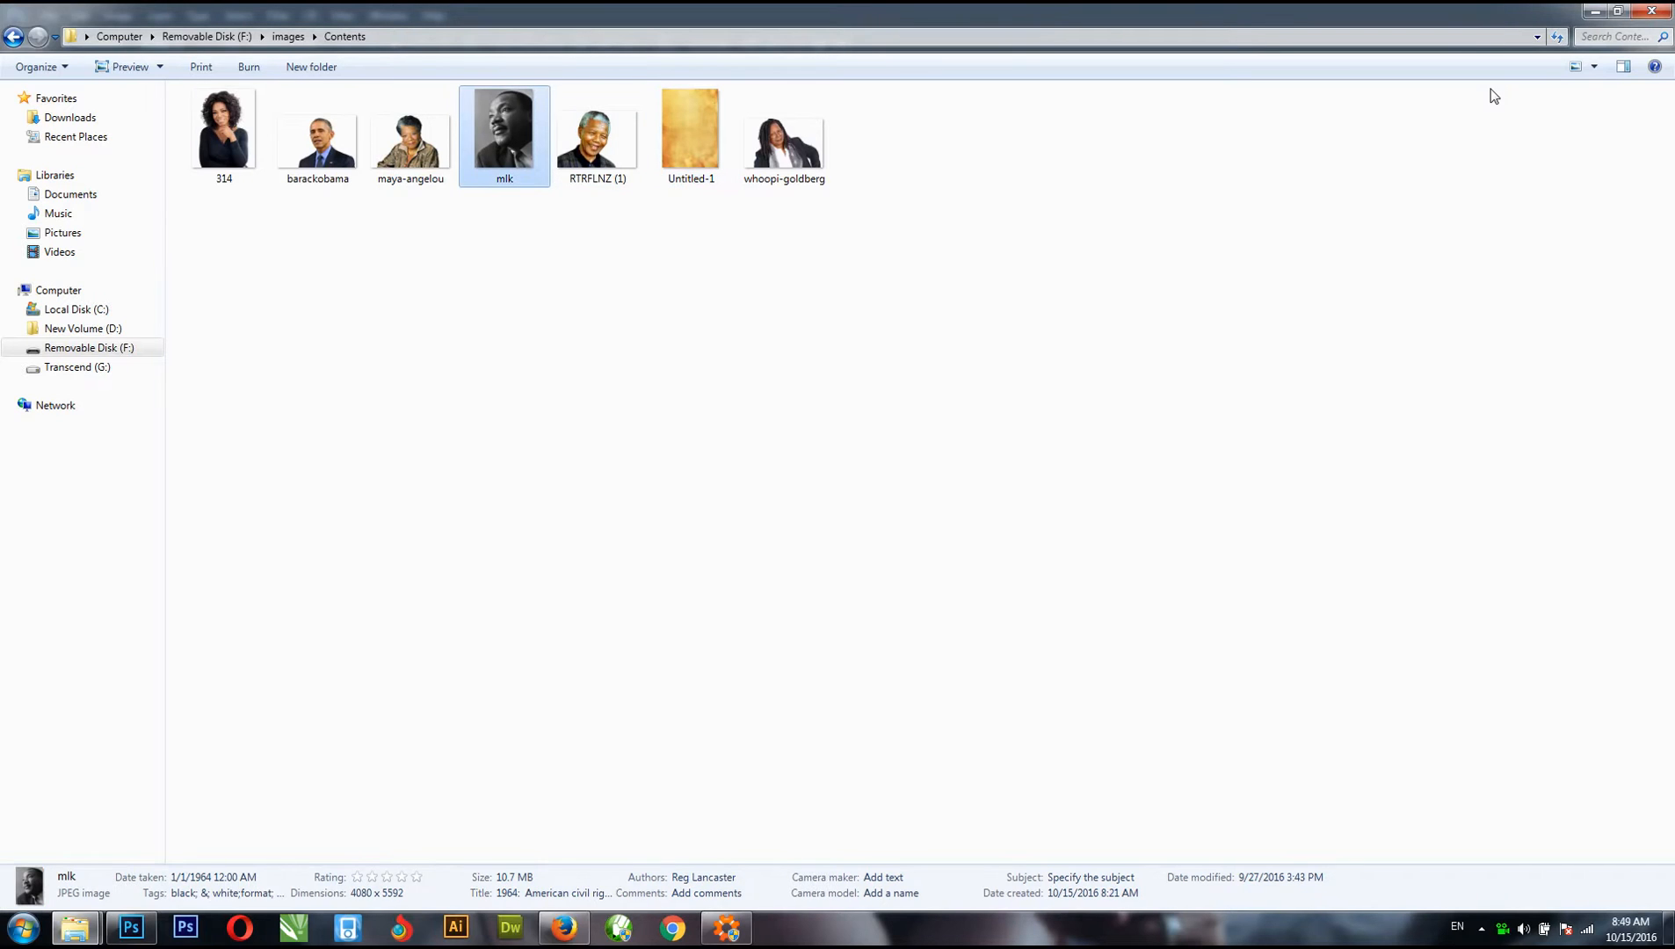
left_click(1595, 11)
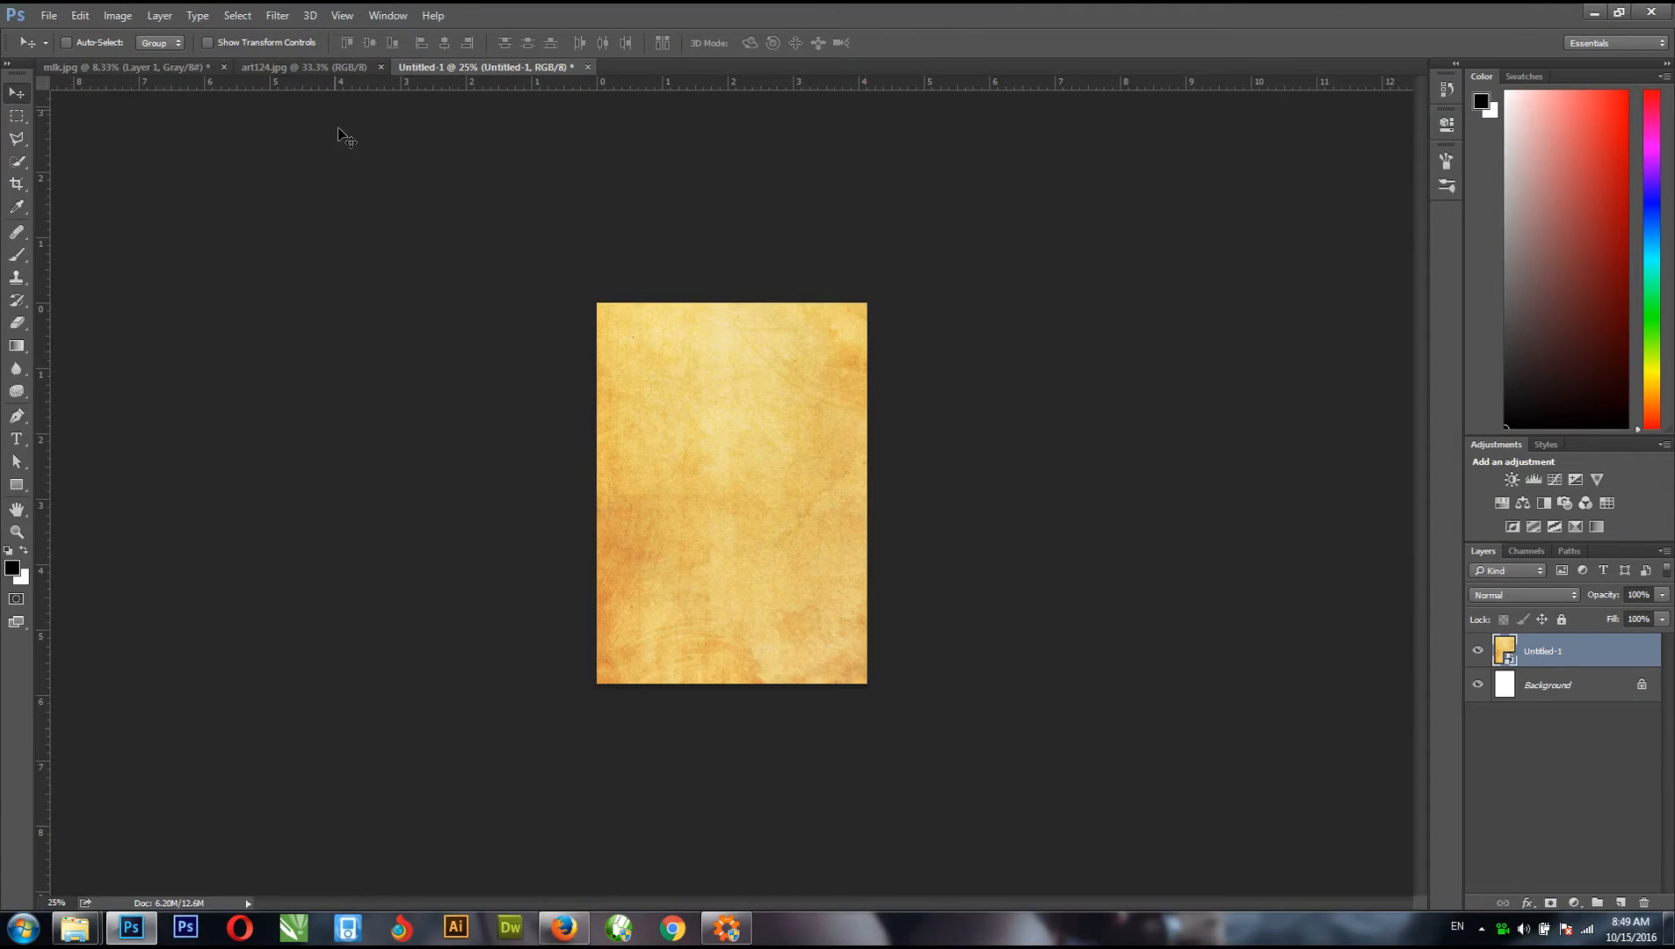
left_click(272, 70)
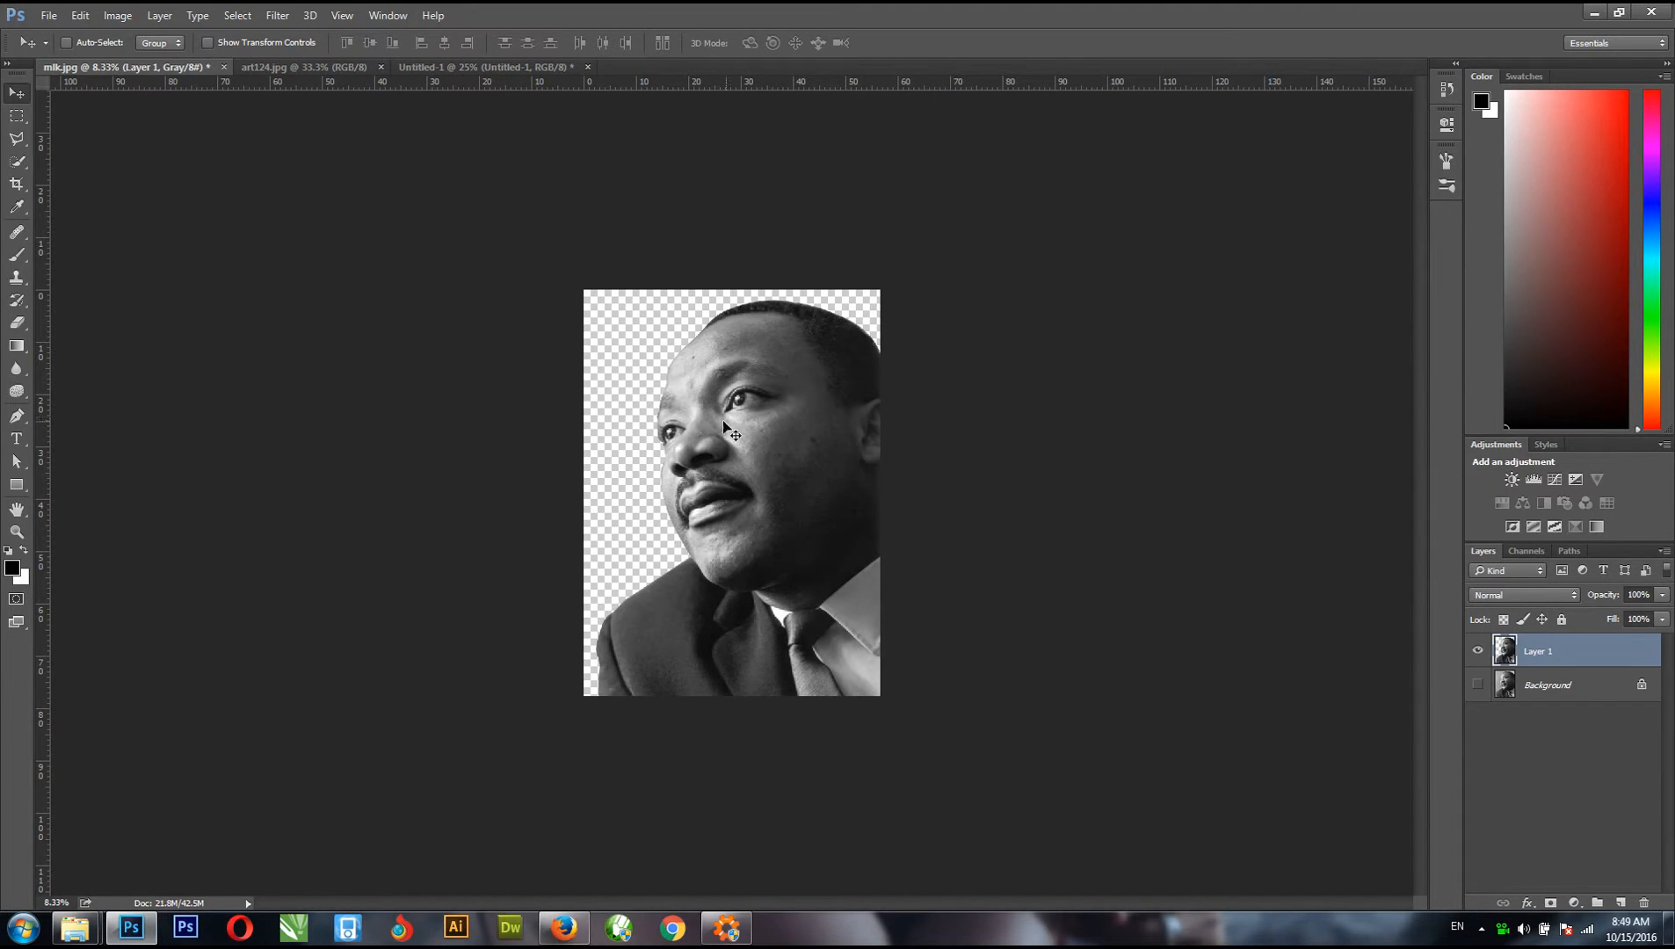
left_click_drag(761, 508, 749, 581)
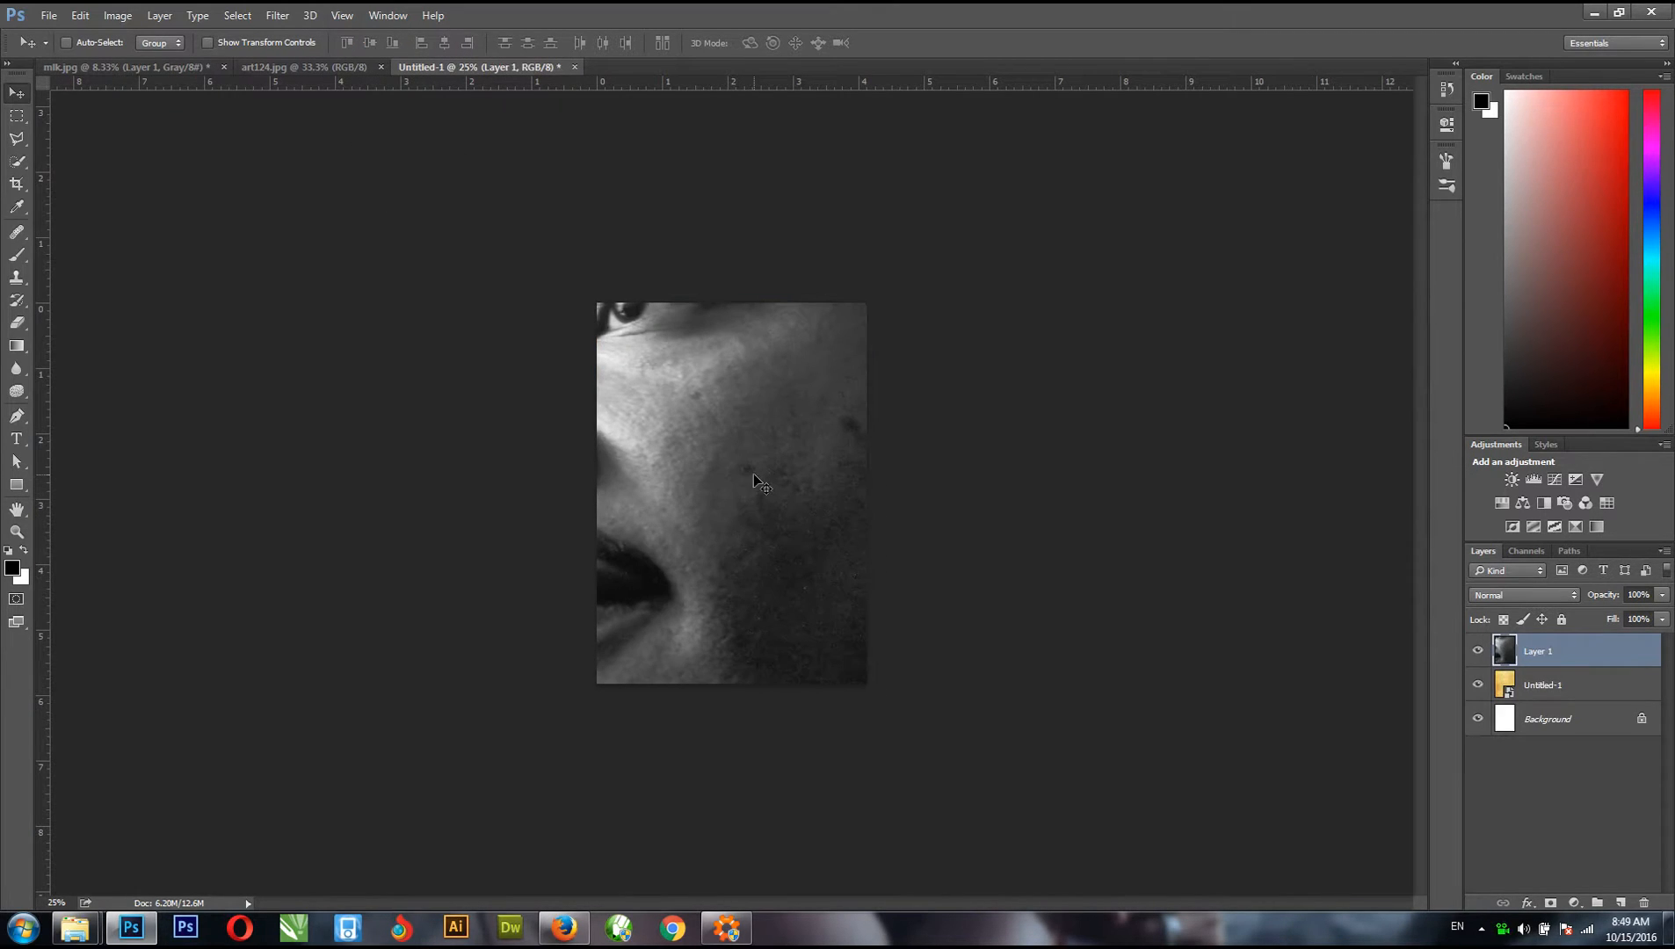
left_click_drag(654, 417, 742, 356)
- Convert the portrait's Layer 1 to a smart object and shift it downward on the canvas
right_click(1574, 649)
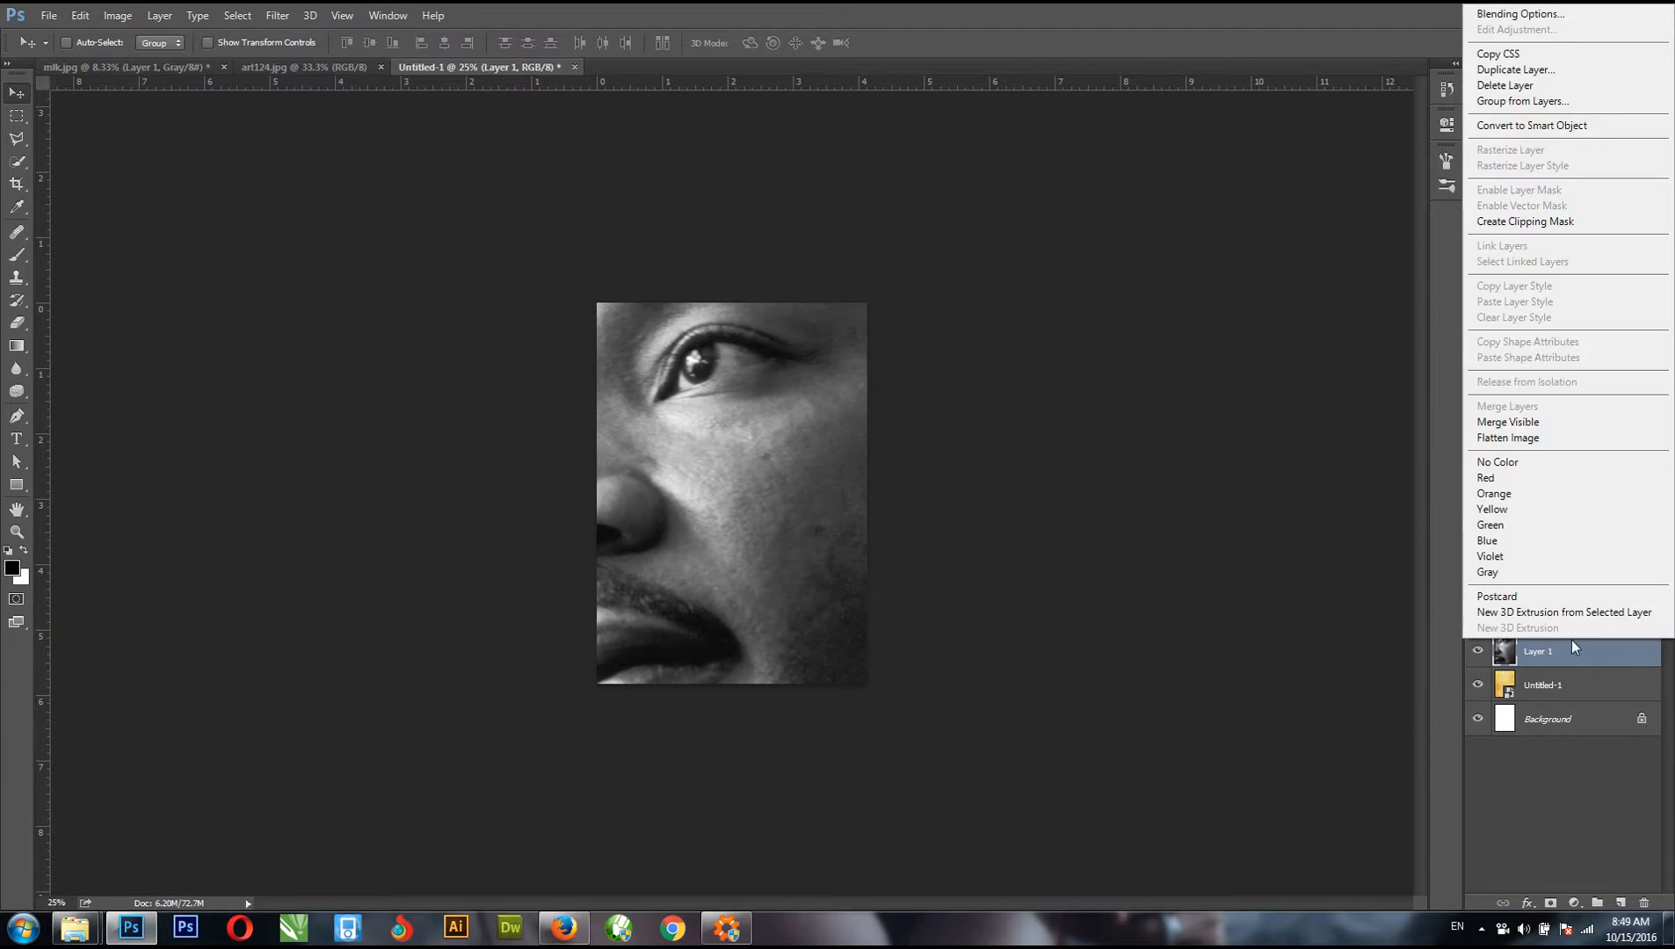
left_click(1578, 127)
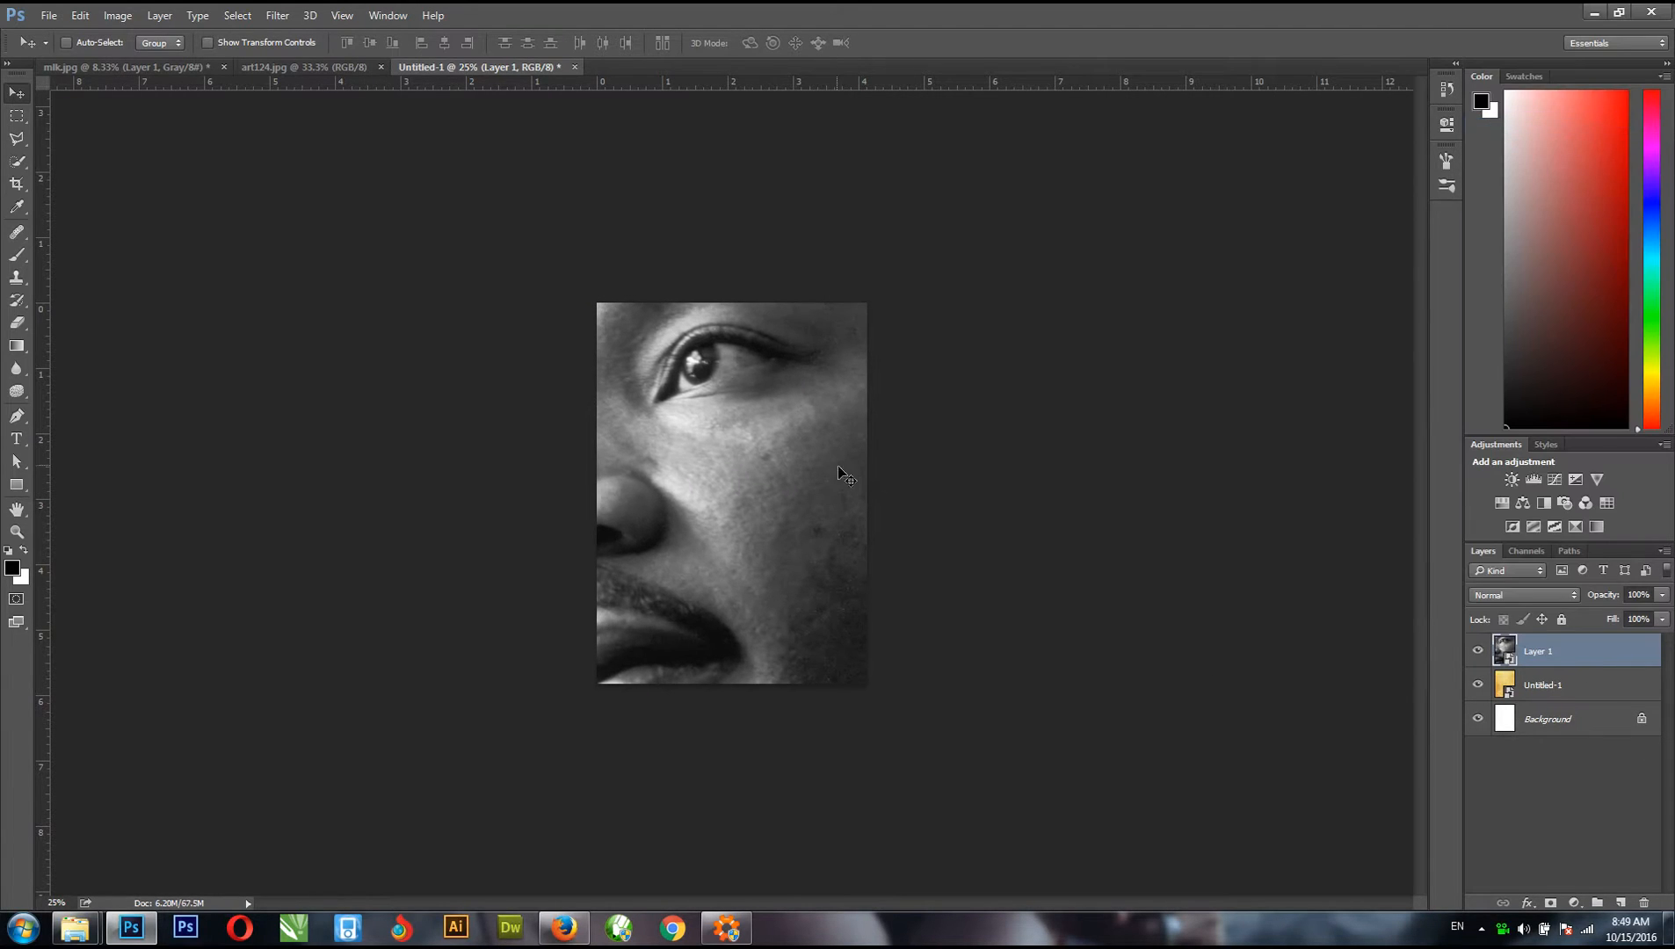
left_click_drag(798, 362, 792, 459)
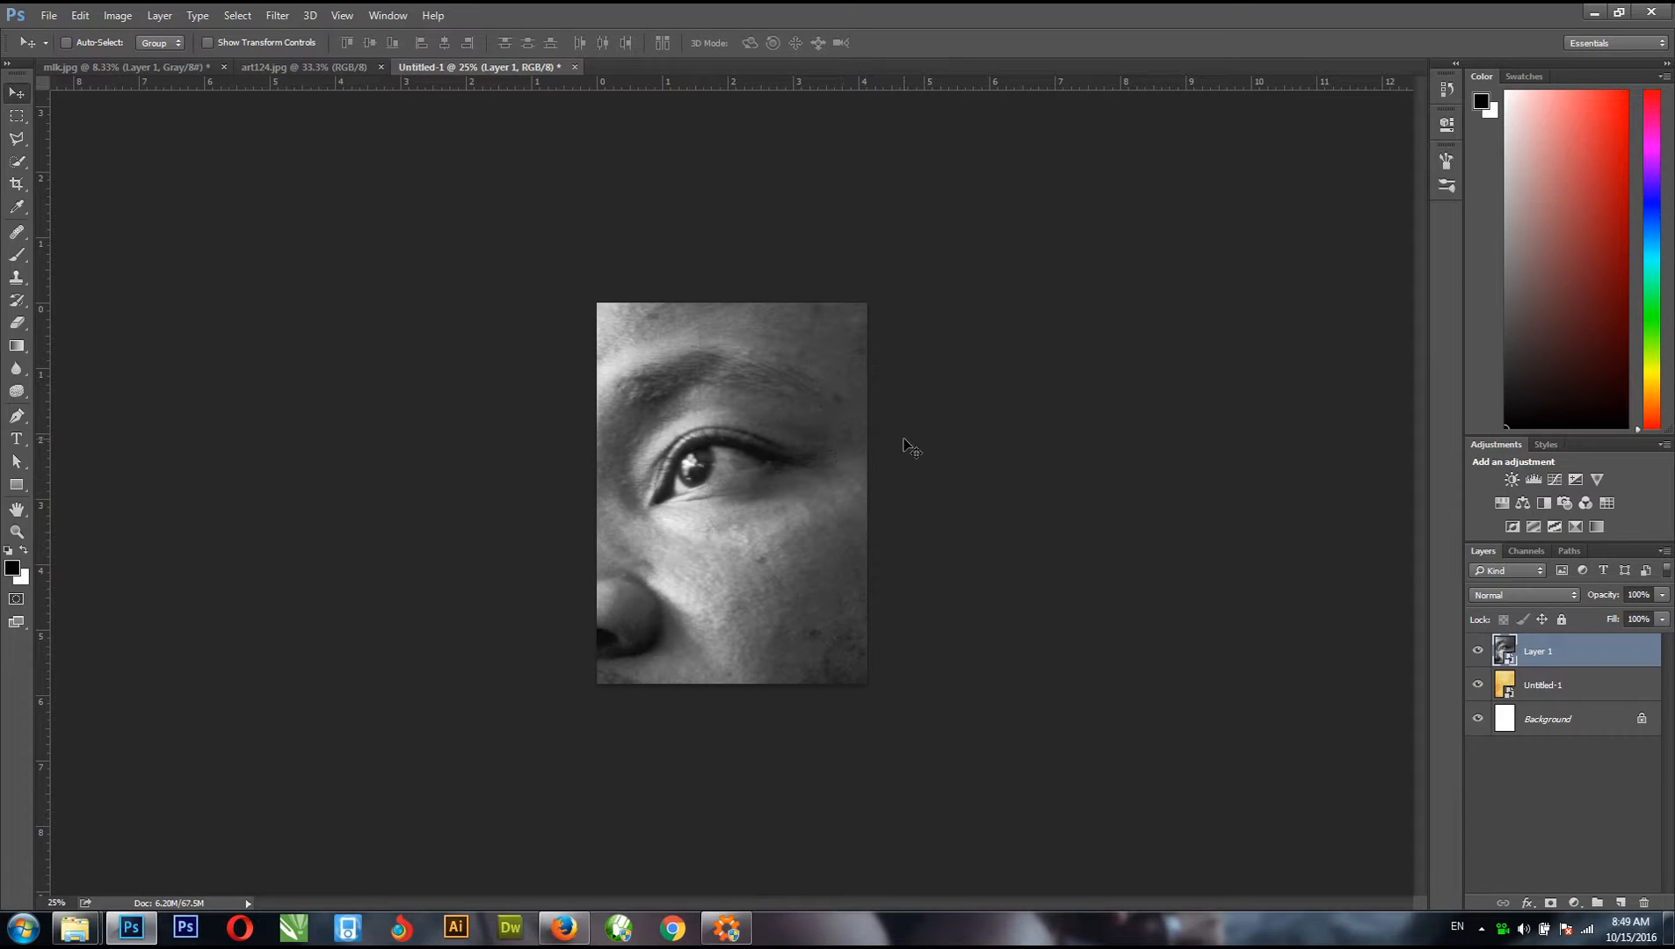
- Scale the portrait to about 14% and position it in the left half of the canvas, slightly above the middle
key("ctrl+t")
left_click_drag(1118, 165, 743, 409)
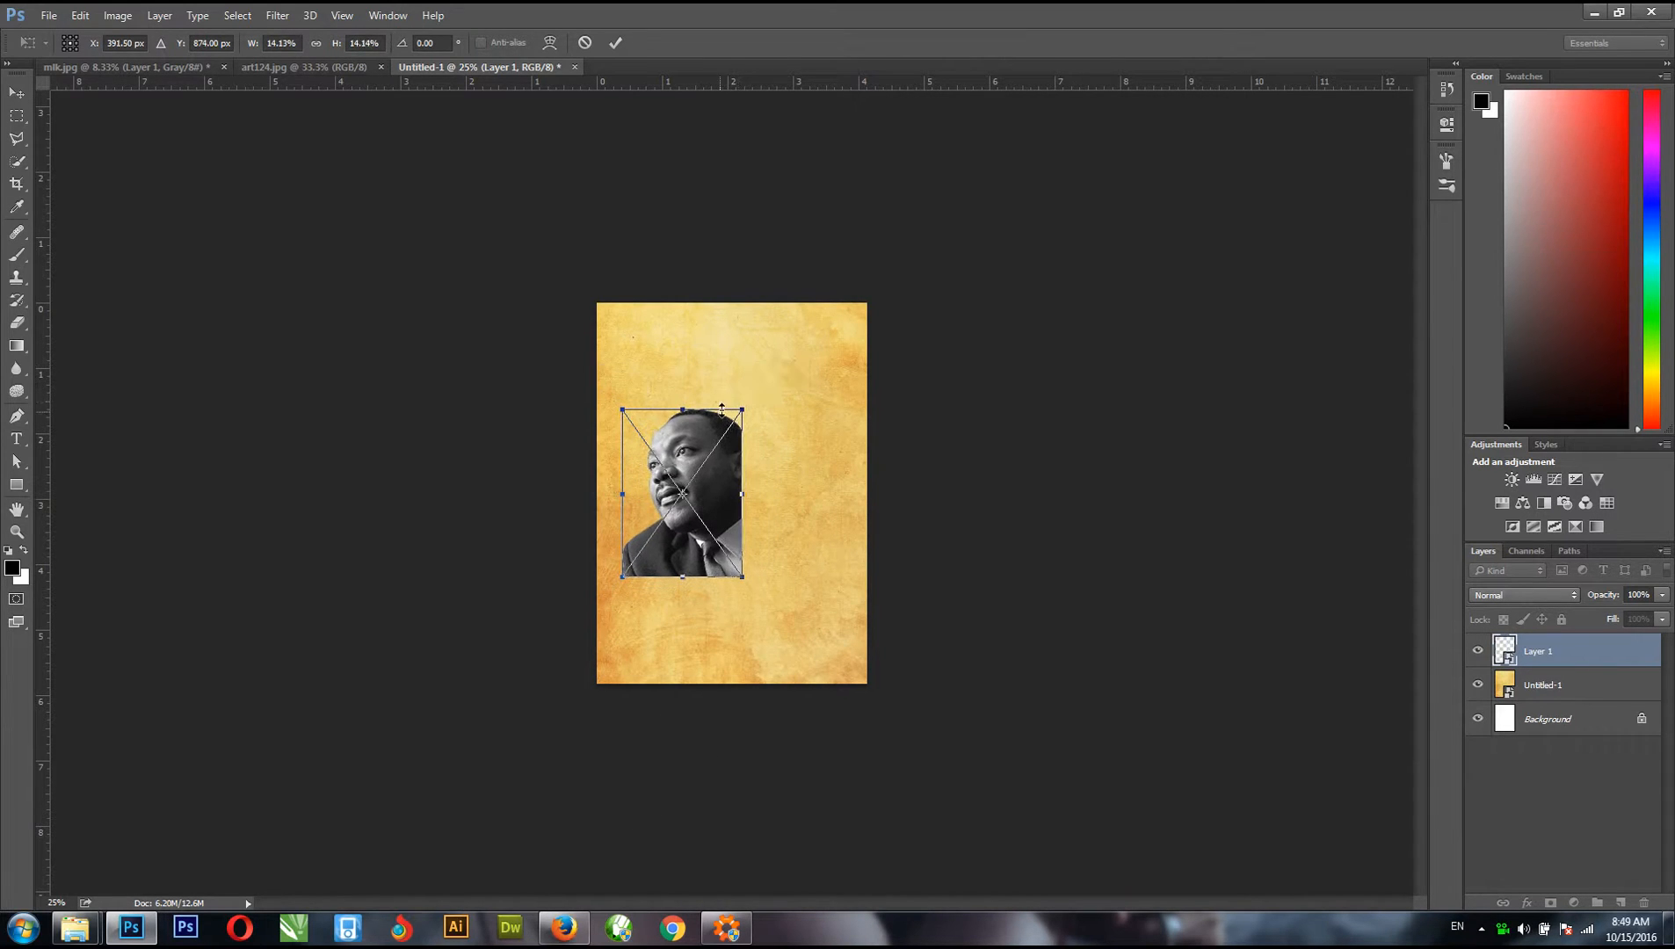
key("Return")
left_click_drag(718, 474, 708, 446)
- Rename the portrait layer as Martin
double_click(1564, 656)
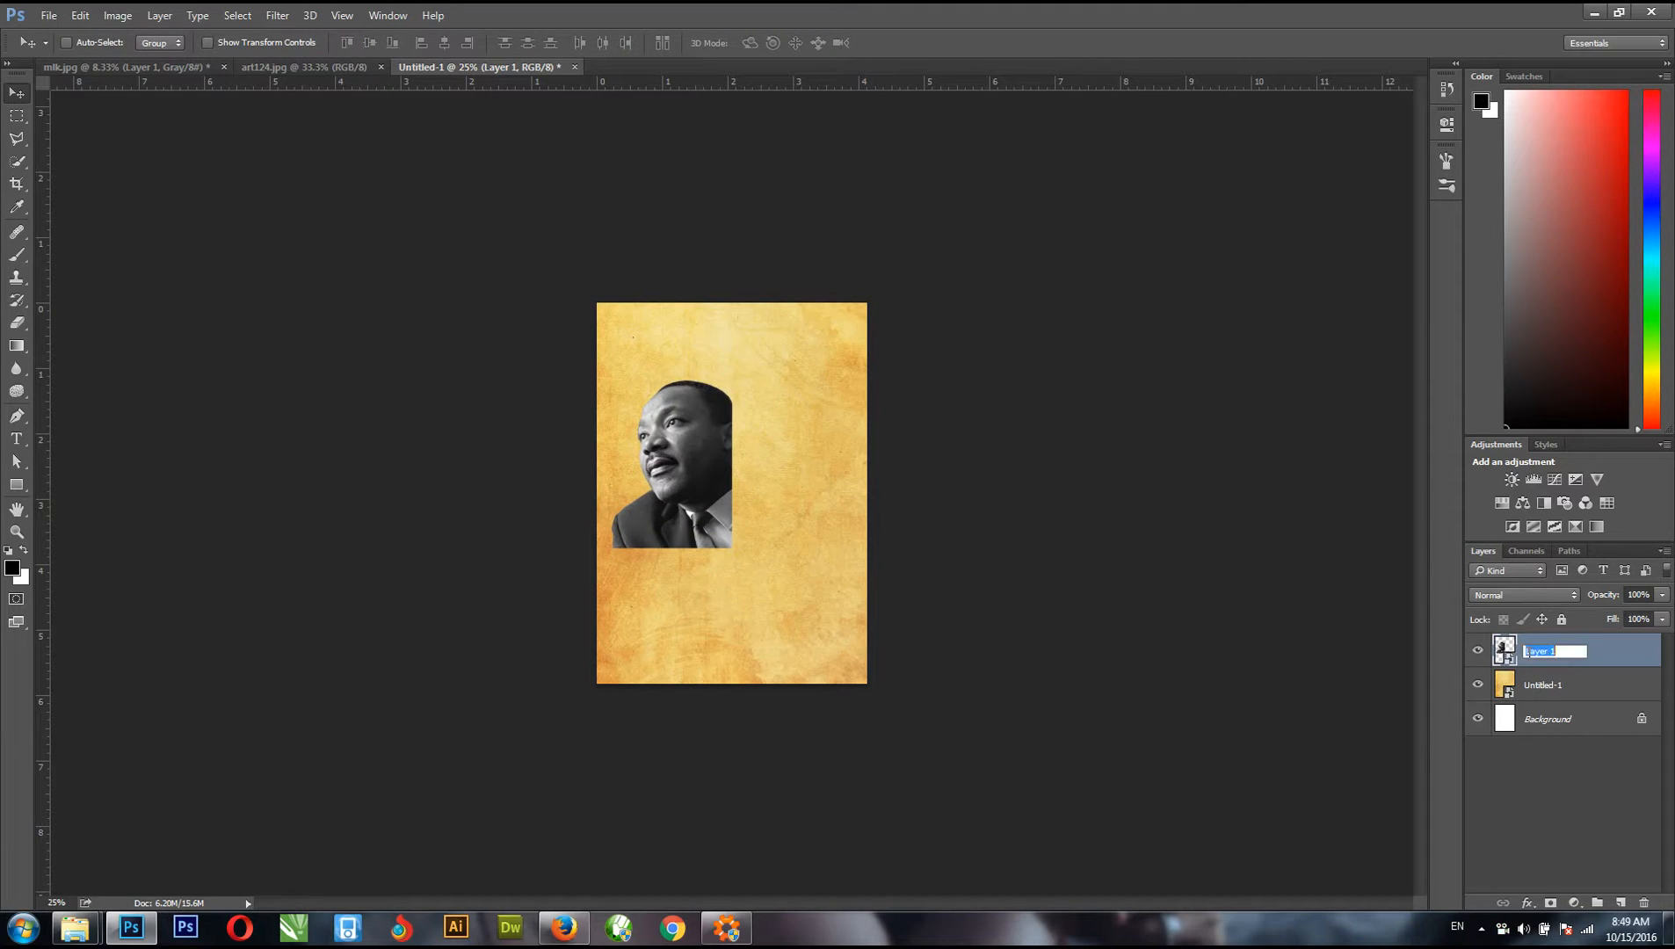
type("Martin")
key("Return")
- Switch to the Contents folder in Windows Explorer and place 314, barackobama, maya-angelou, RTRFLNZ (1) and whoopi-goldberg into the Untitled-1 document
mouse_move(79, 927)
left_click(104, 829)
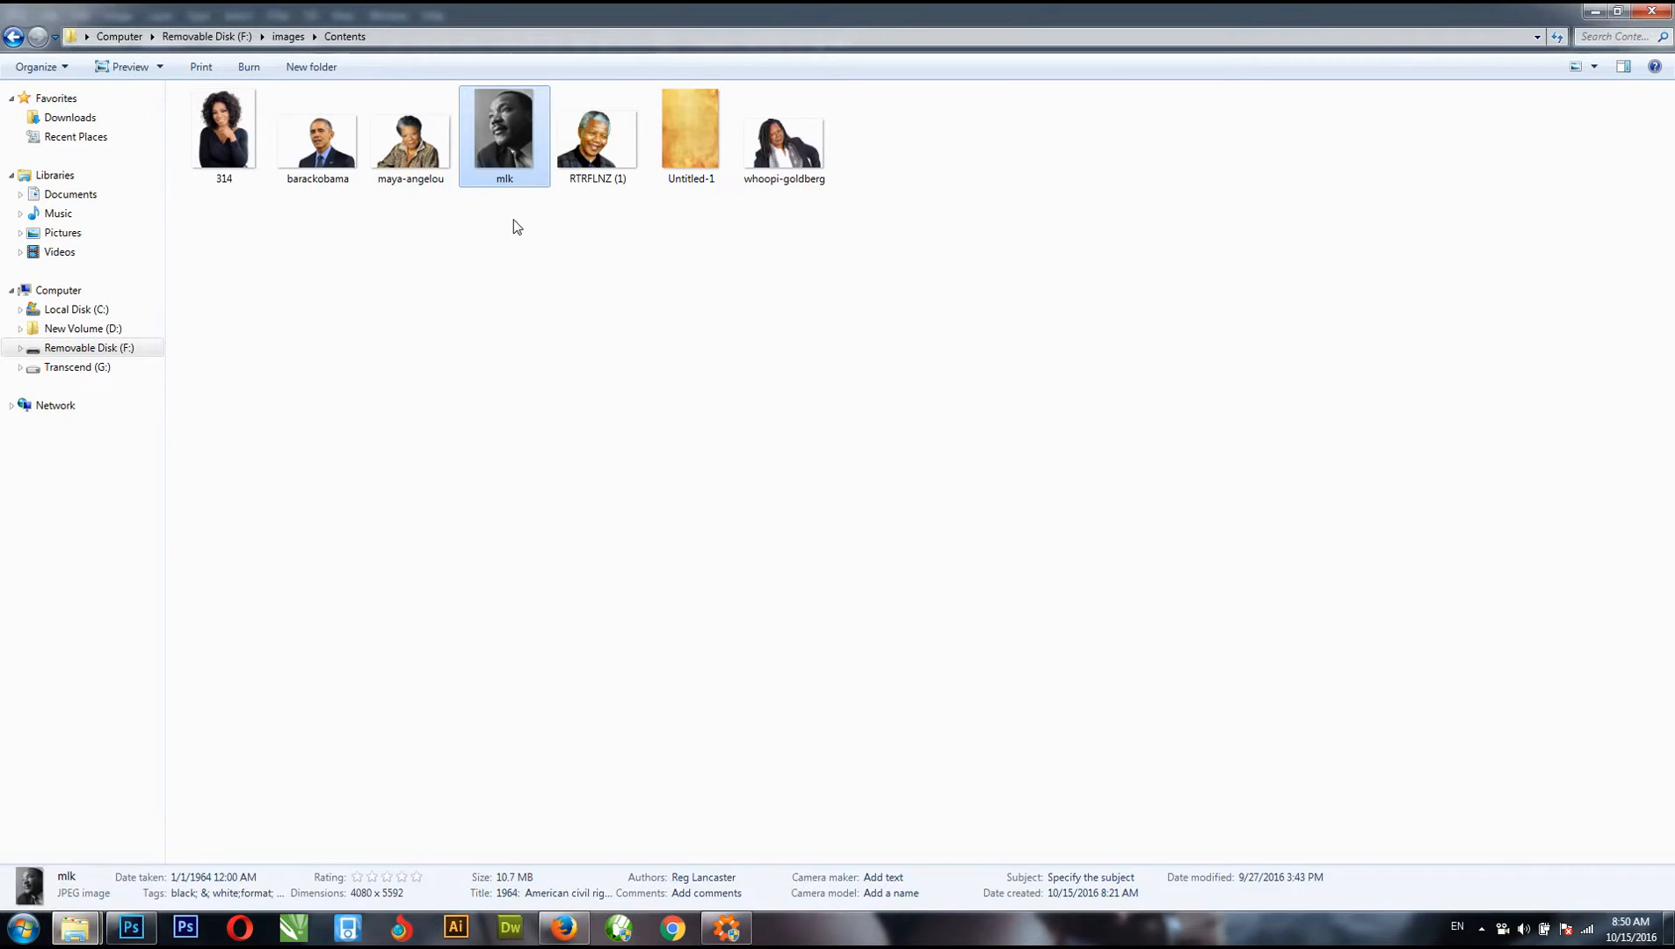
left_click(223, 147)
left_click(325, 176, "ctrl")
left_click(412, 149, "ctrl")
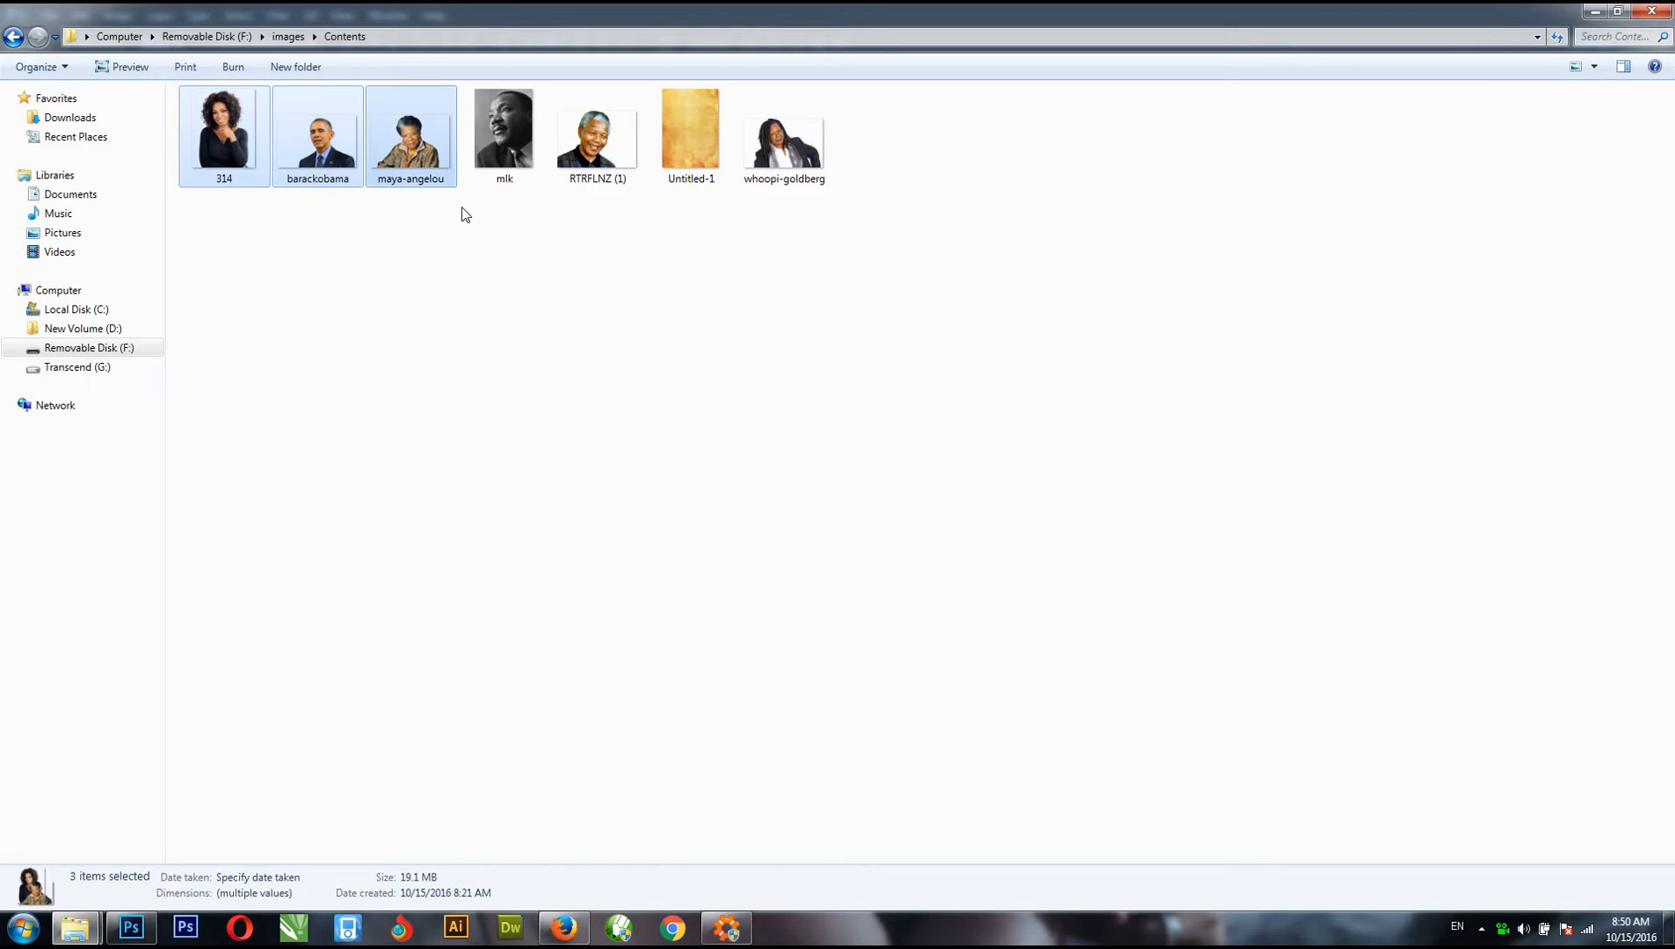
left_click(512, 140, "ctrl")
left_click(511, 140, "ctrl")
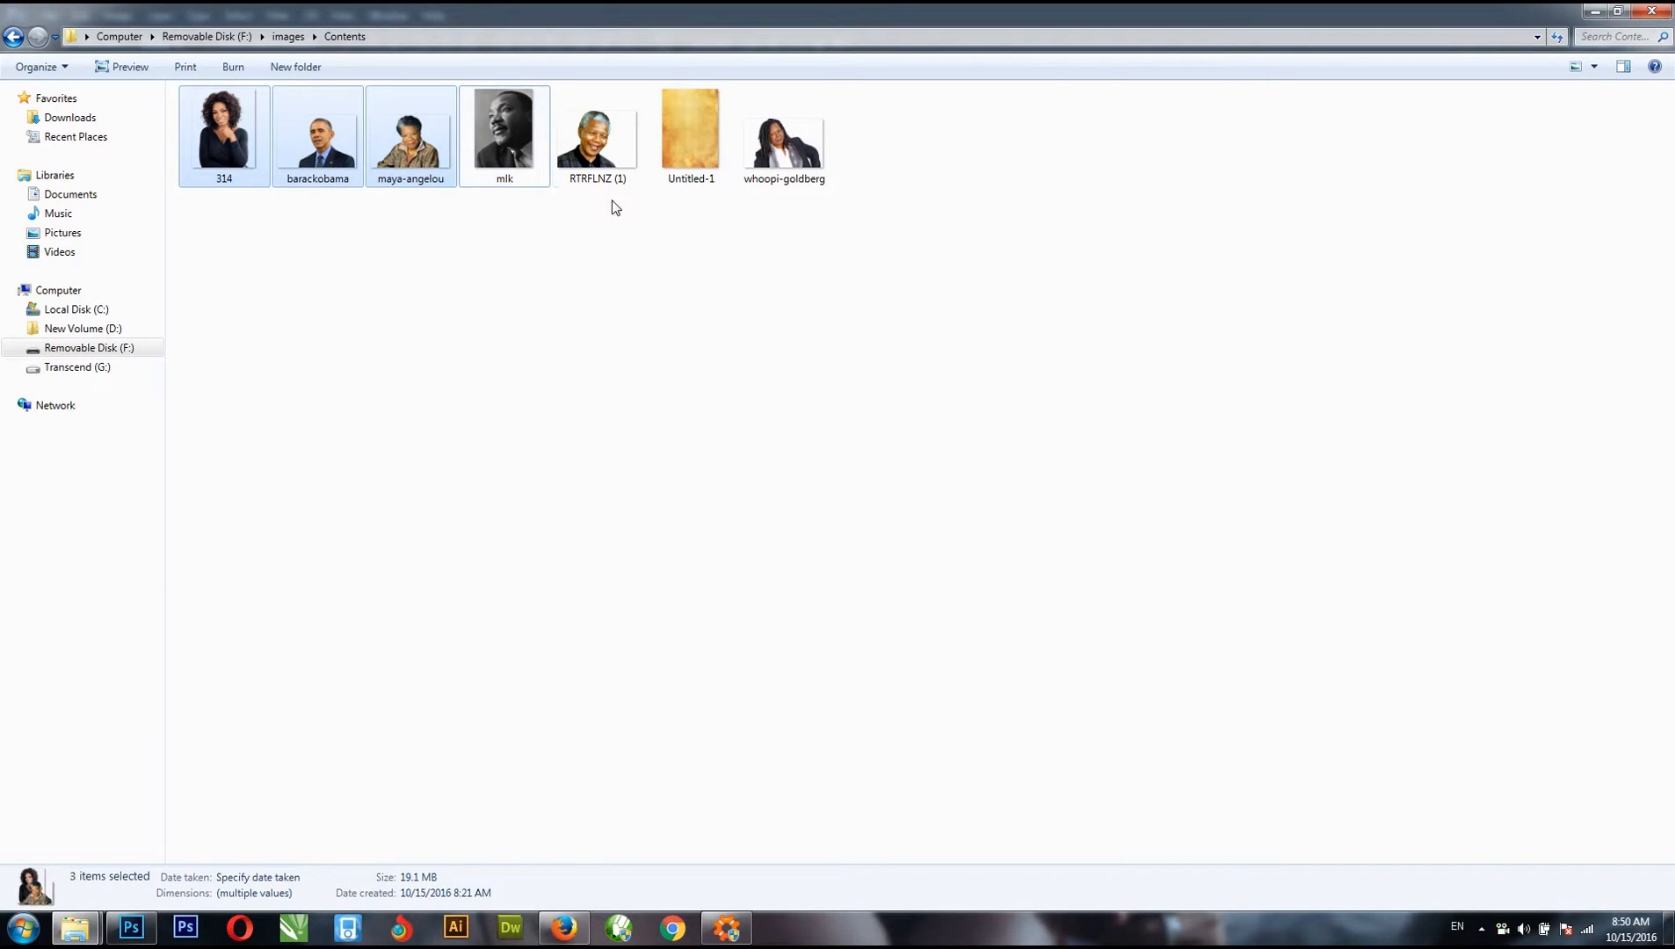
left_click(585, 156, "ctrl")
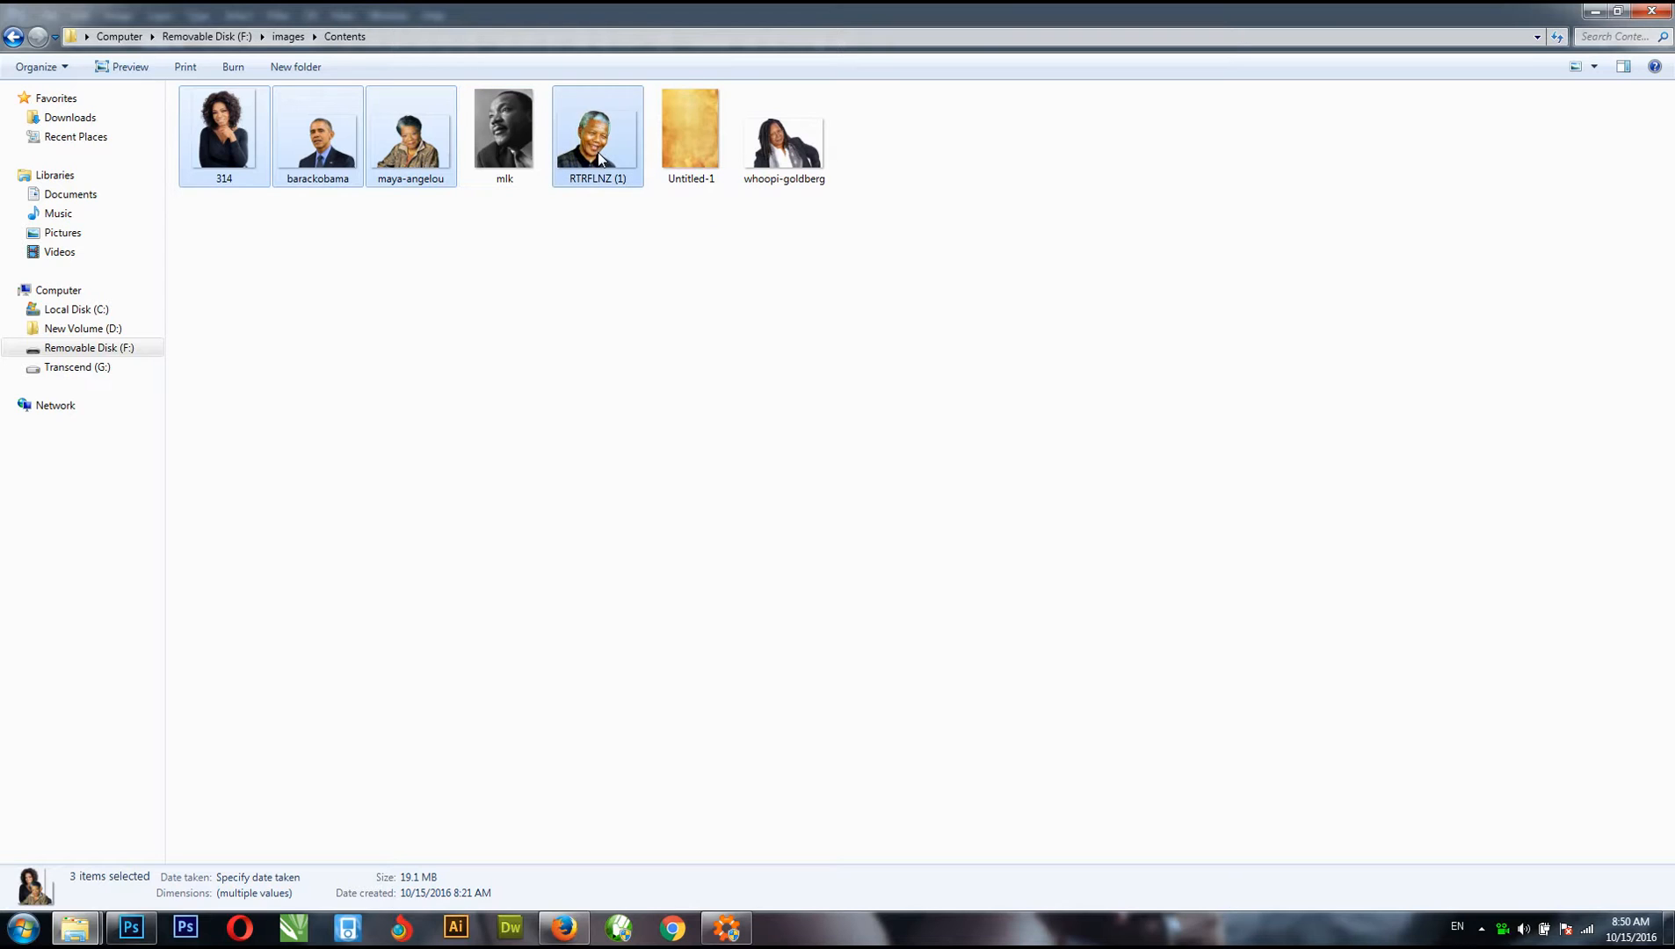
left_click(798, 156, "ctrl")
left_click_drag(209, 128, 735, 546)
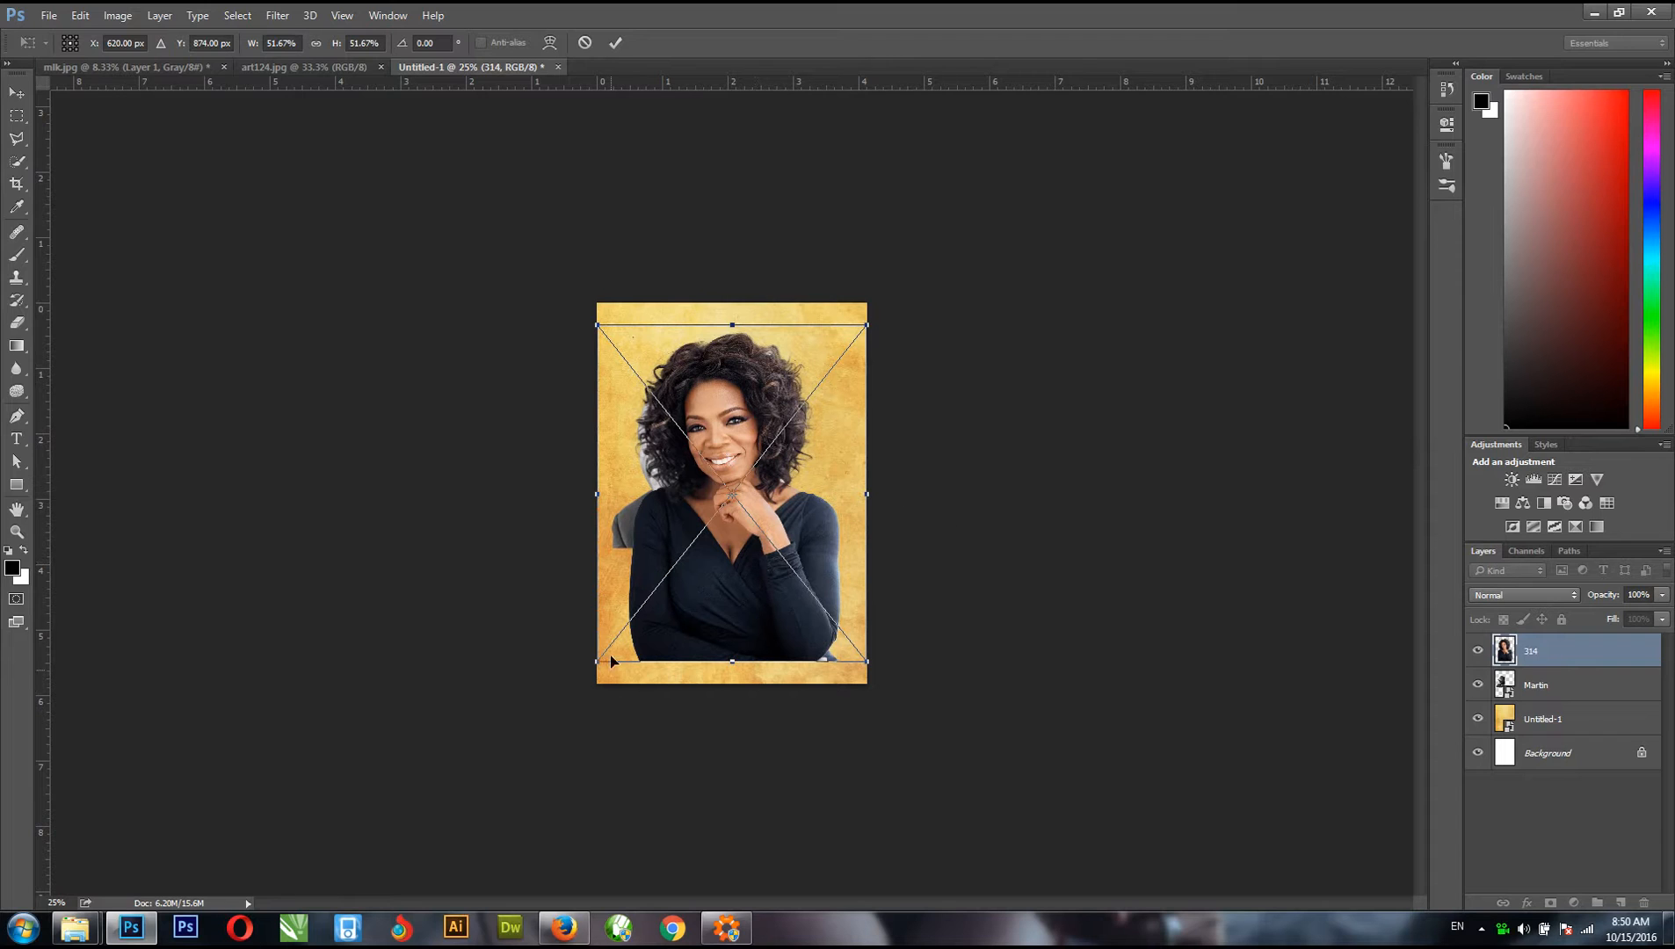
- Scale the 314 portrait to about 30% and place it above and to the right of the Martin portrait
left_click_drag(597, 666, 735, 539)
left_click_drag(834, 456, 793, 448)
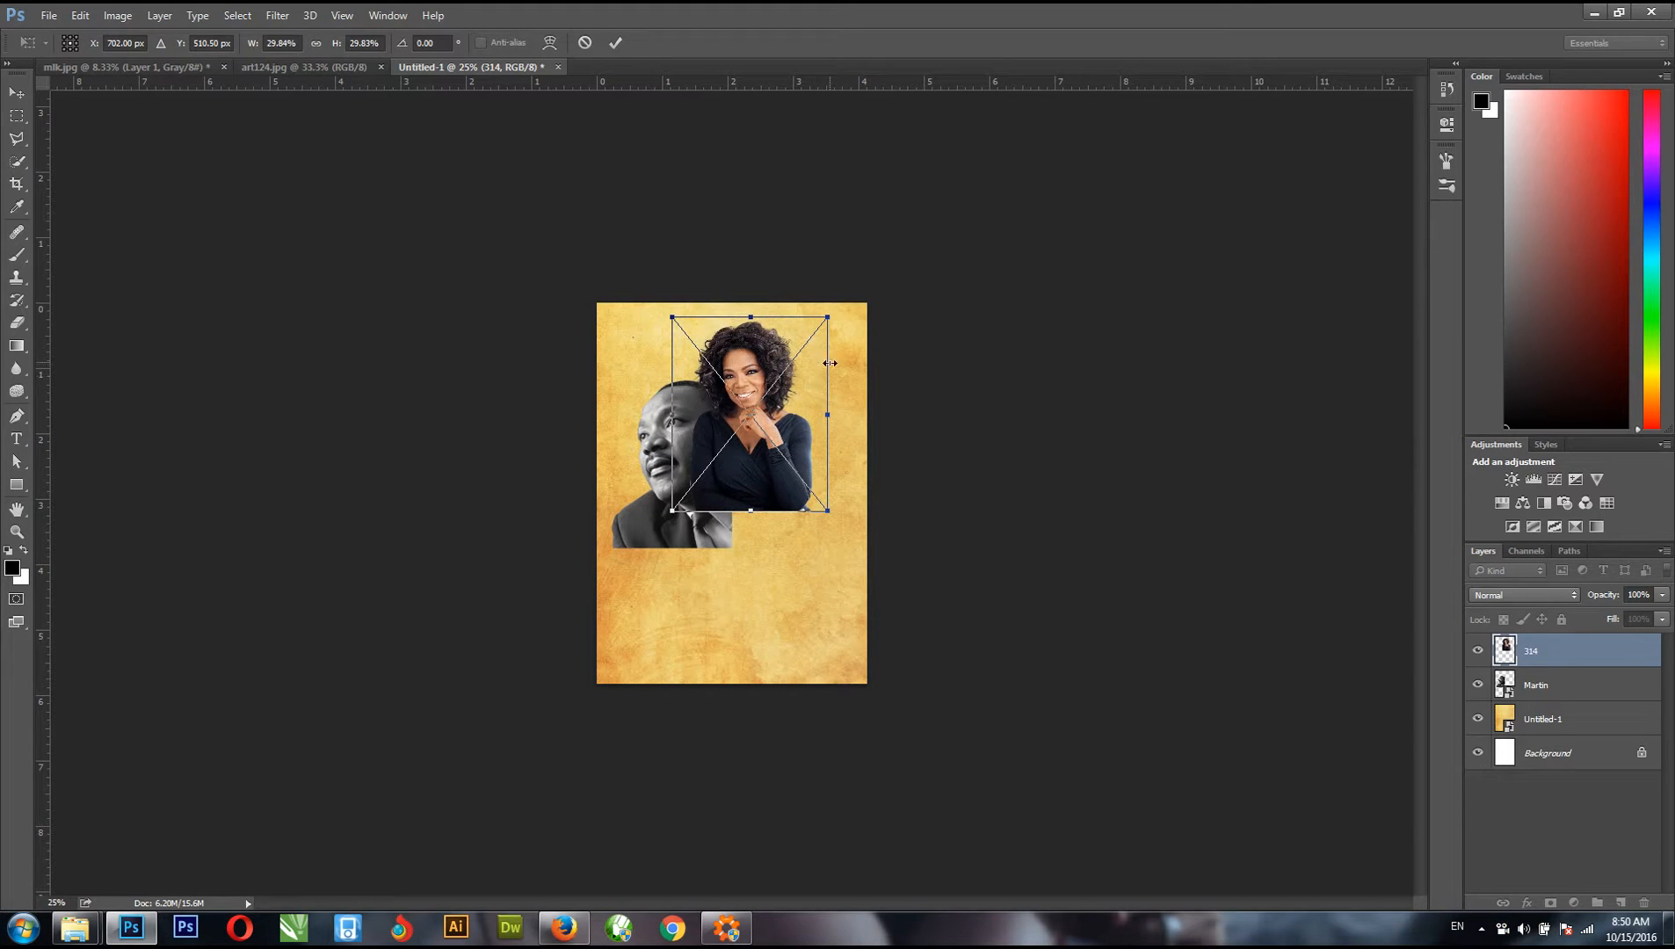
left_click_drag(785, 365, 793, 374)
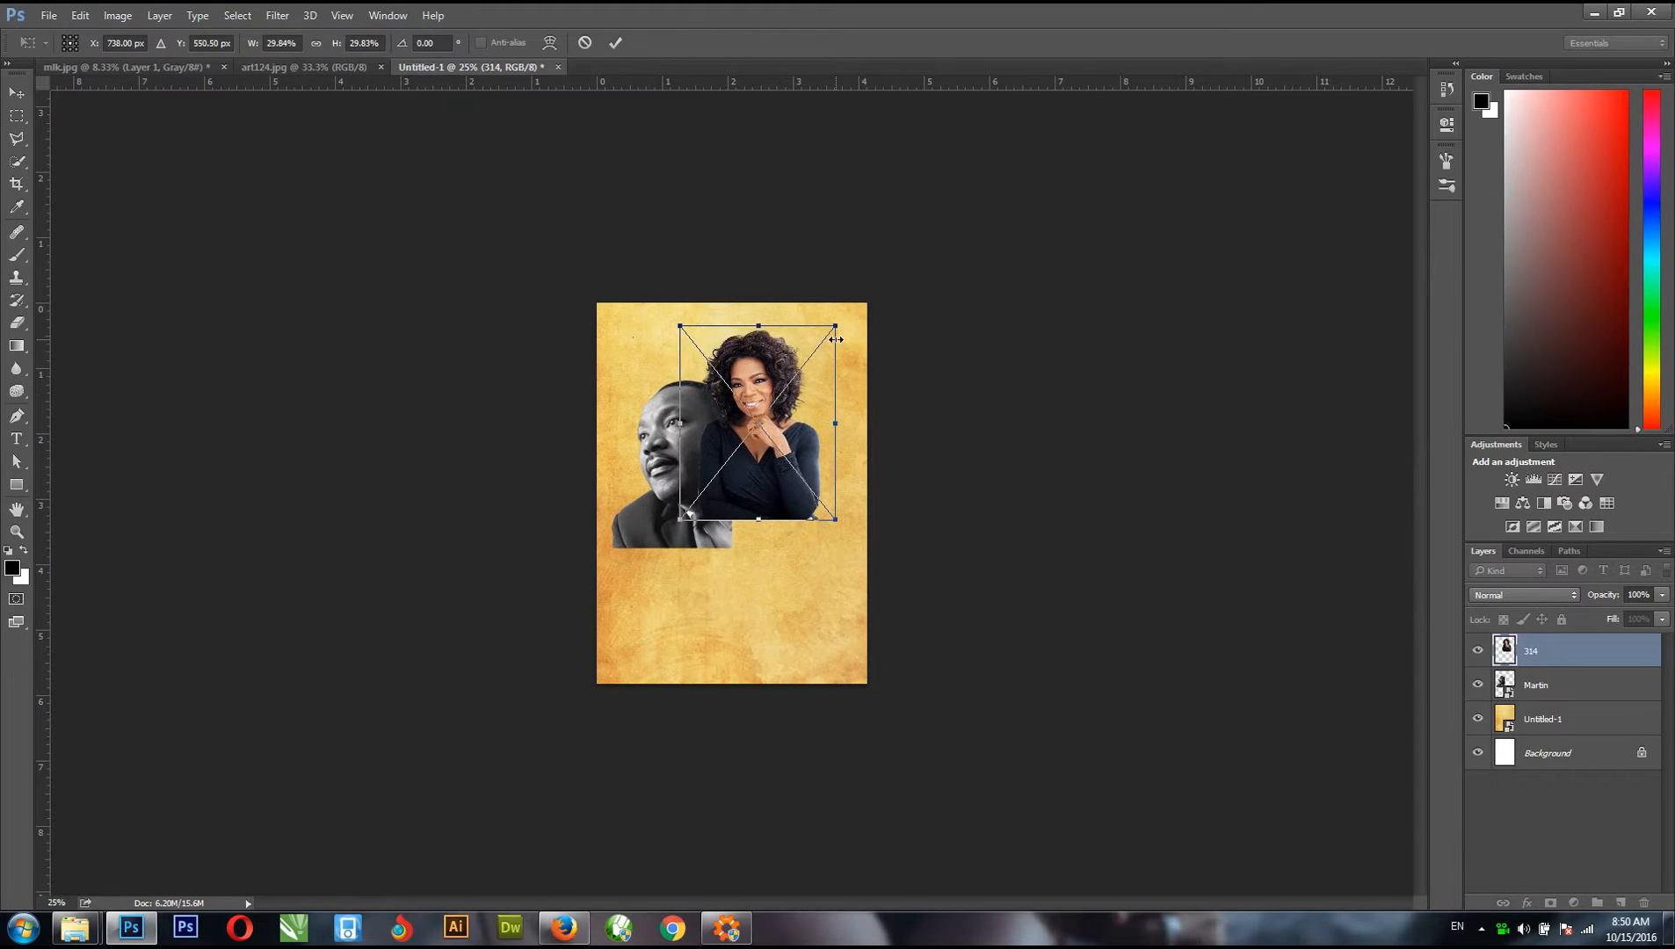
key("Return")
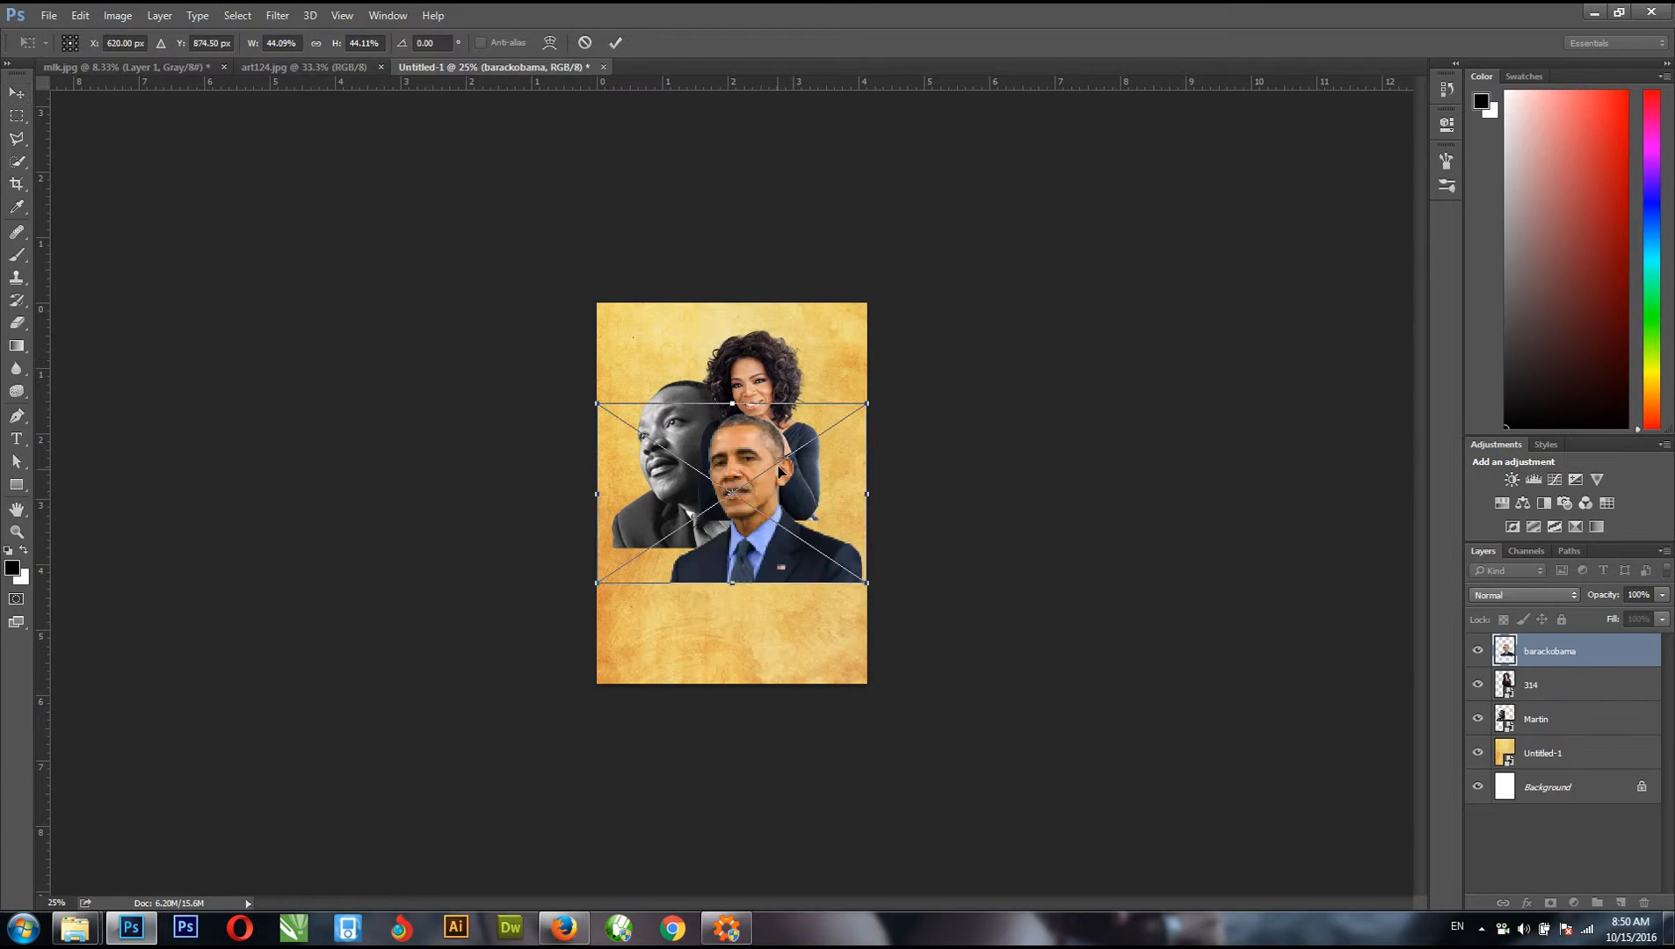
- Flip the barackobama portrait horizontally, shrink it slightly and position it against the poster's right side beneath the 314 portrait
right_click(771, 546)
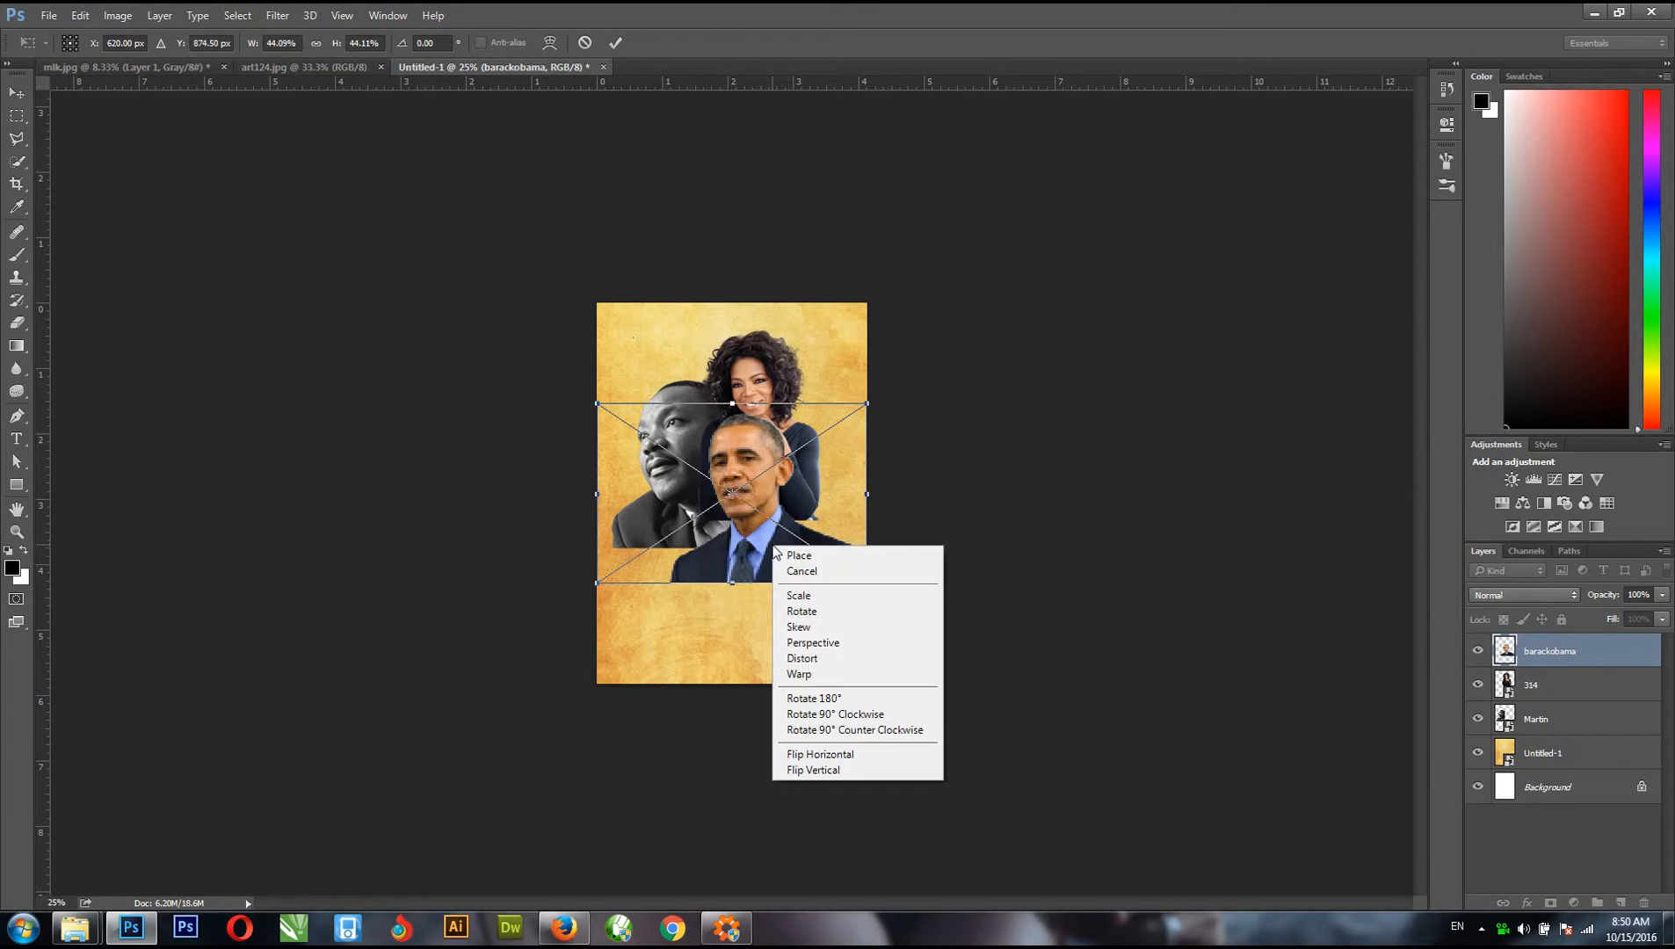
left_click(816, 754)
left_click_drag(759, 561, 847, 560)
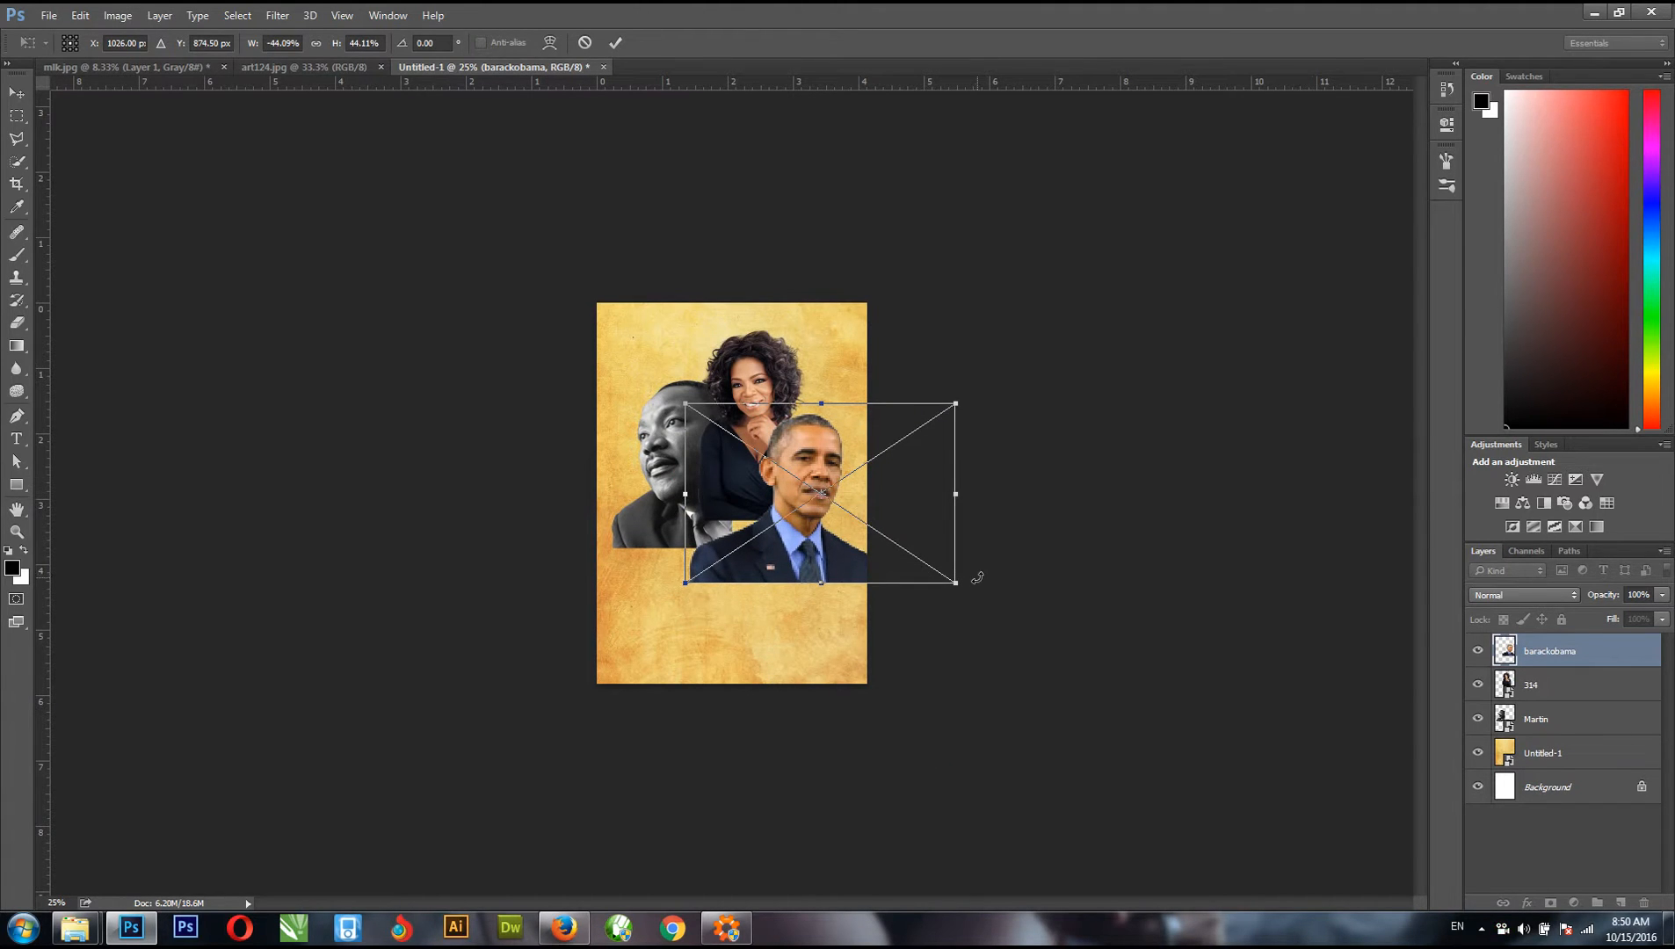
left_click_drag(956, 584, 923, 564)
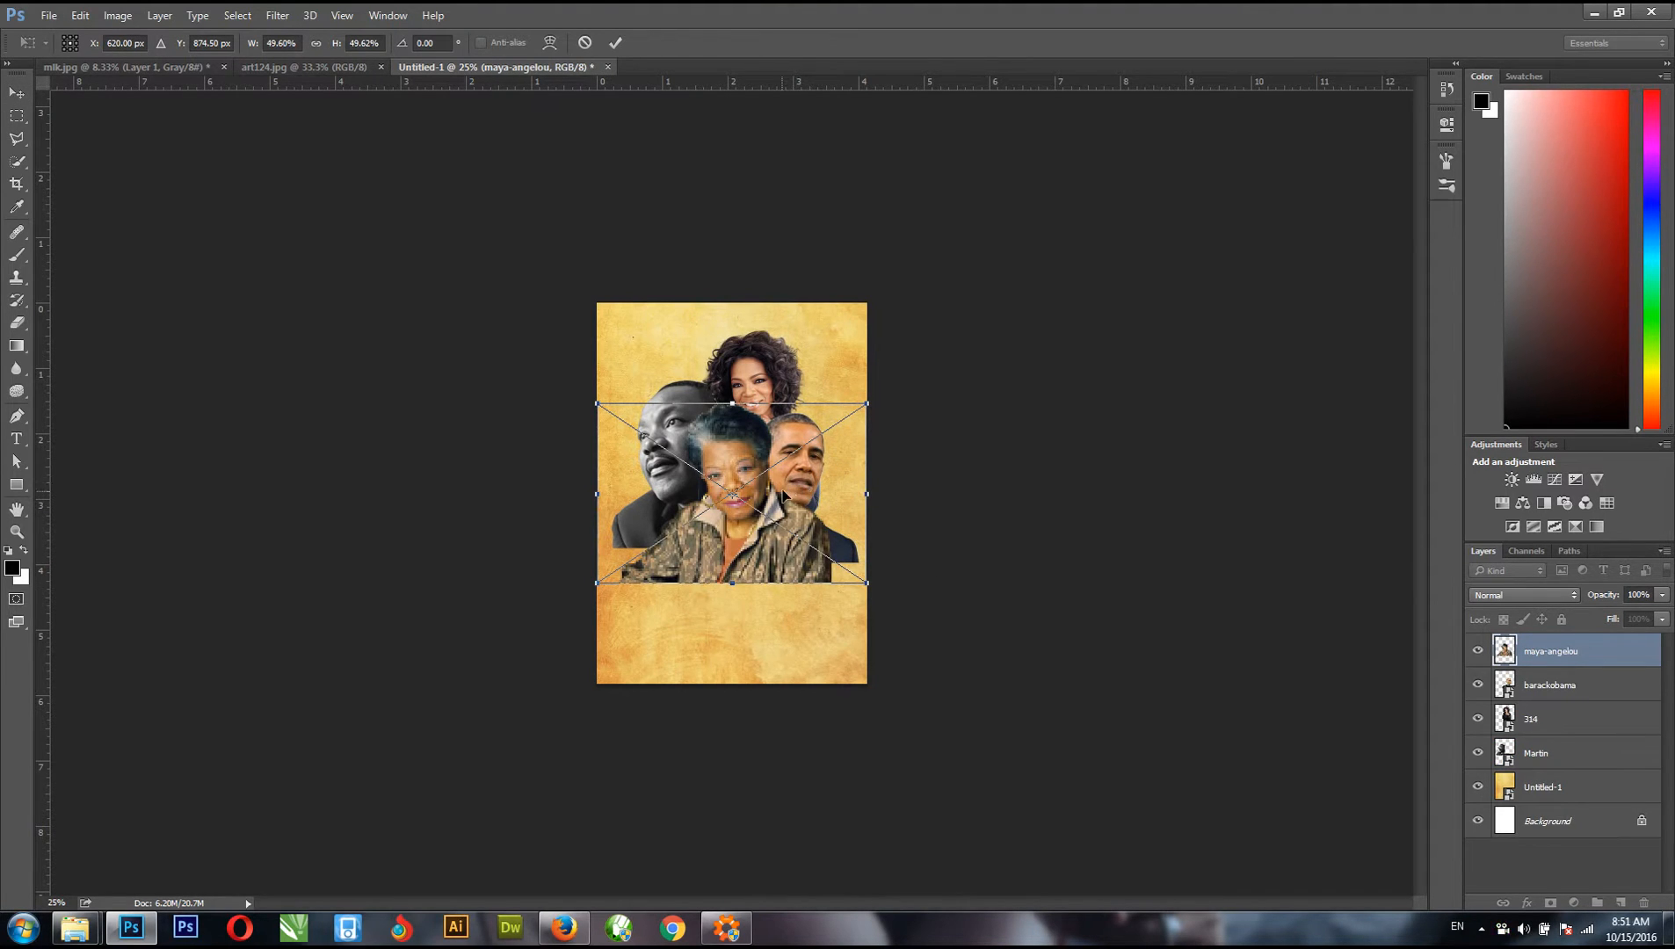
- Shrink the maya-angelou portrait and place it at the poster's upper left, beside the 314 portrait
left_click_drag(756, 533, 709, 437)
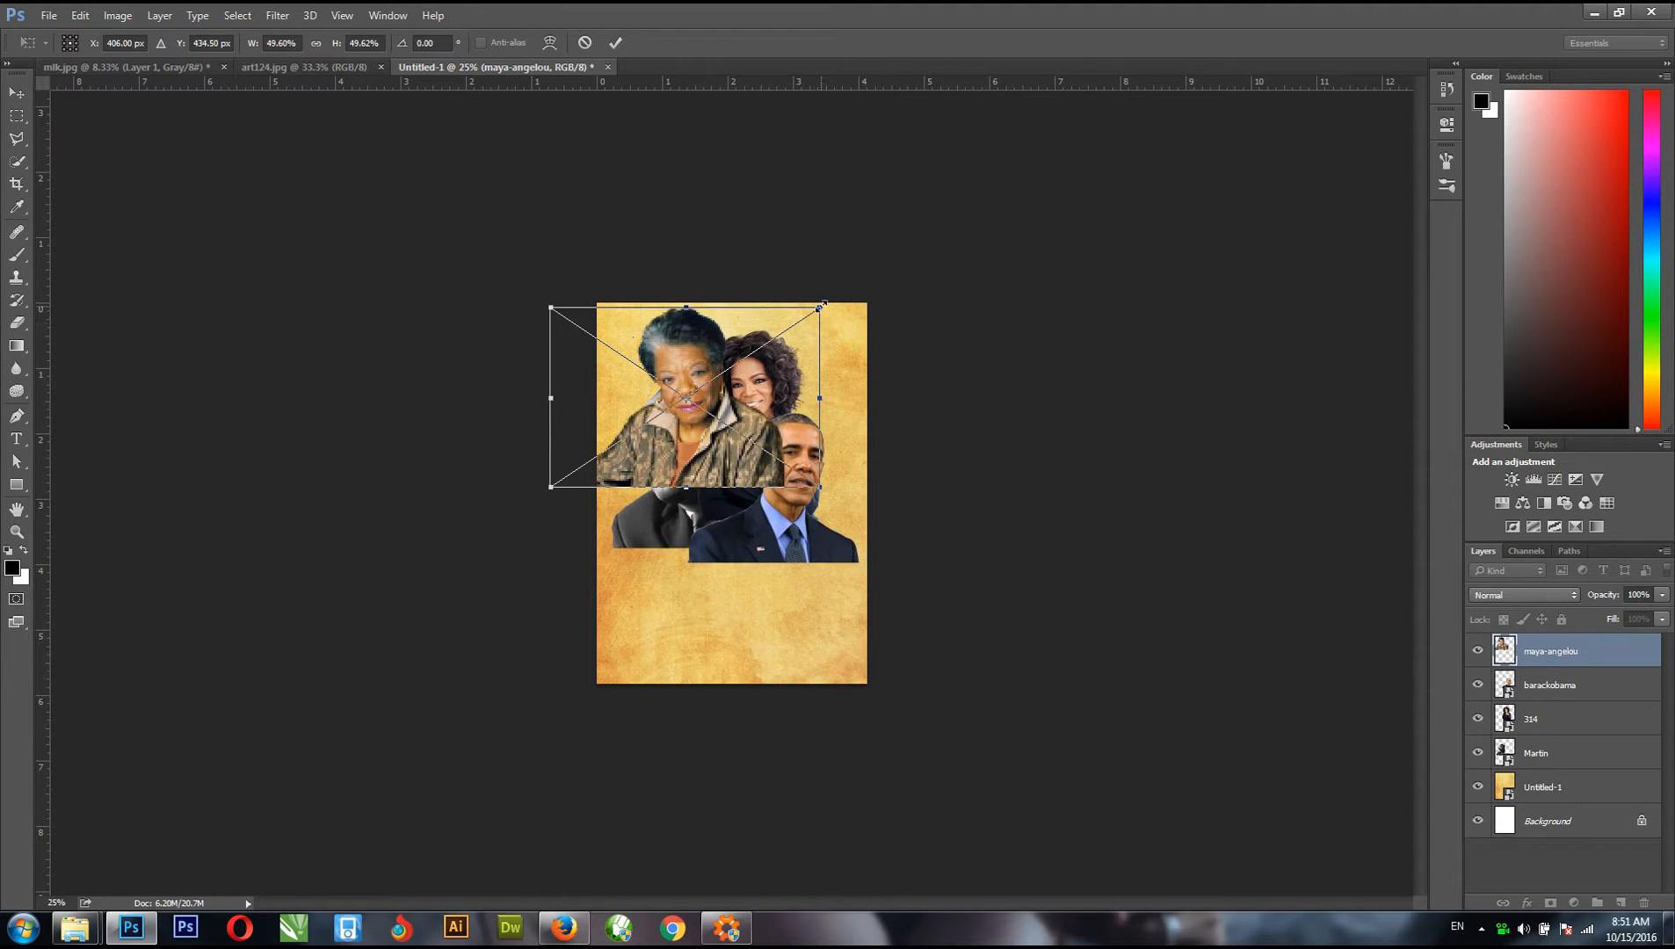
left_click_drag(821, 306, 796, 323)
key("Return")
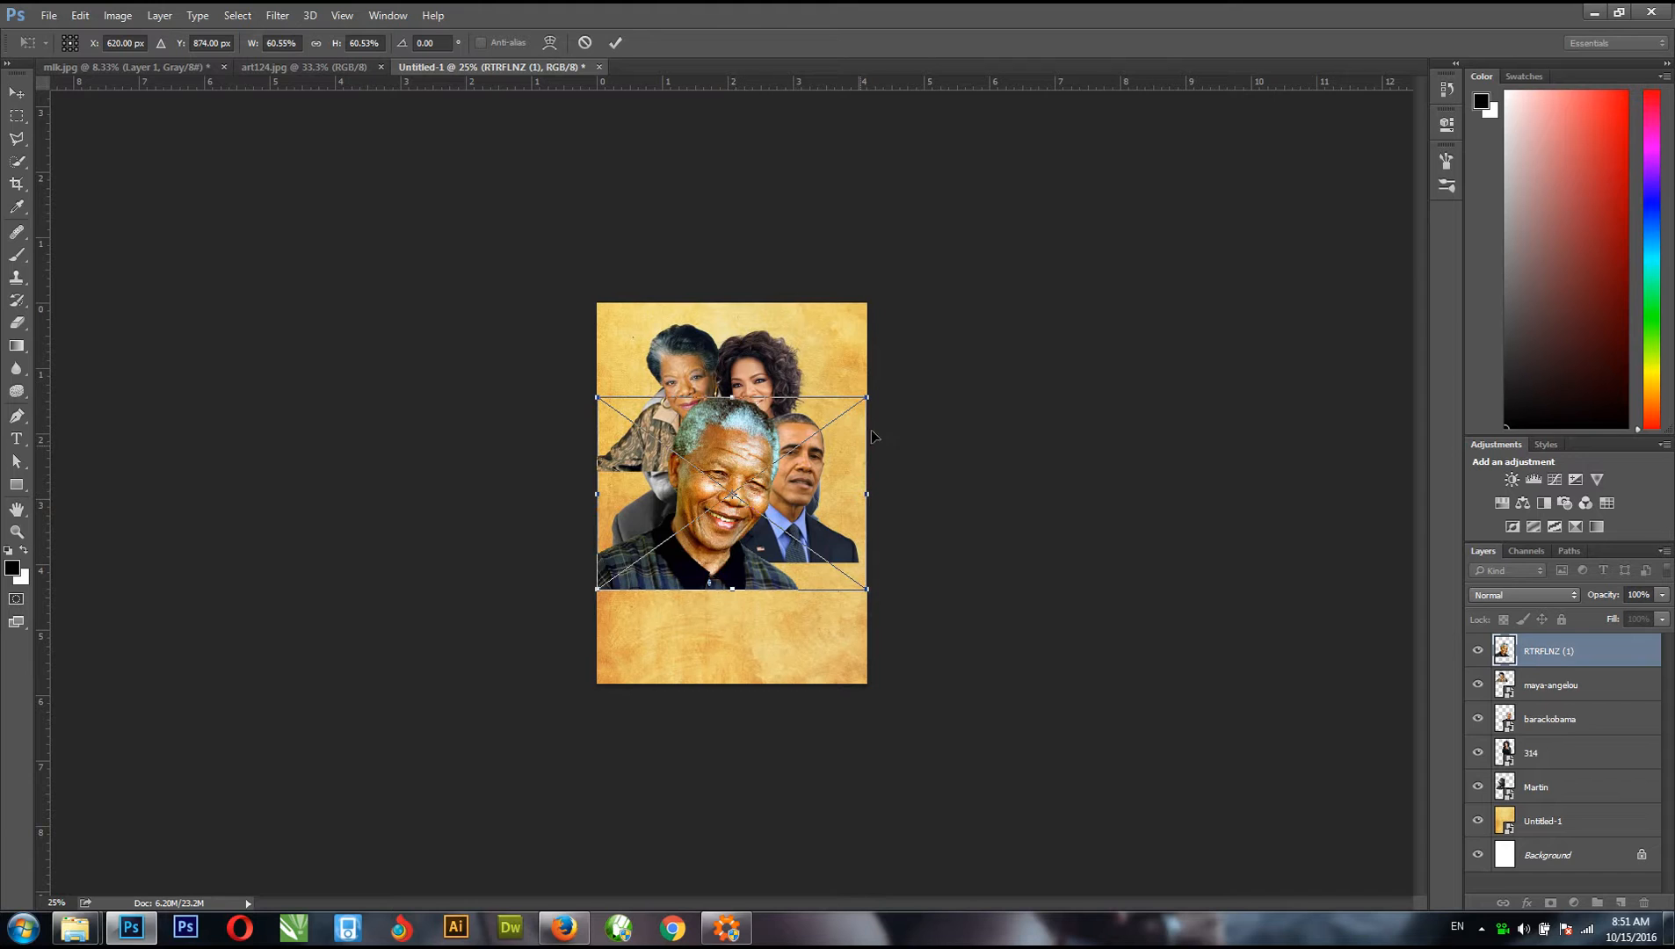
- Scale the RTRFLNZ (1) portrait to about 45% and place it in the left half below the maya-angelou portrait
mouse_move(867, 398)
left_mouse_down()
mouse_move(826, 439)
mouse_move(858, 428)
left_mouse_up()
left_click_drag(742, 552, 732, 552)
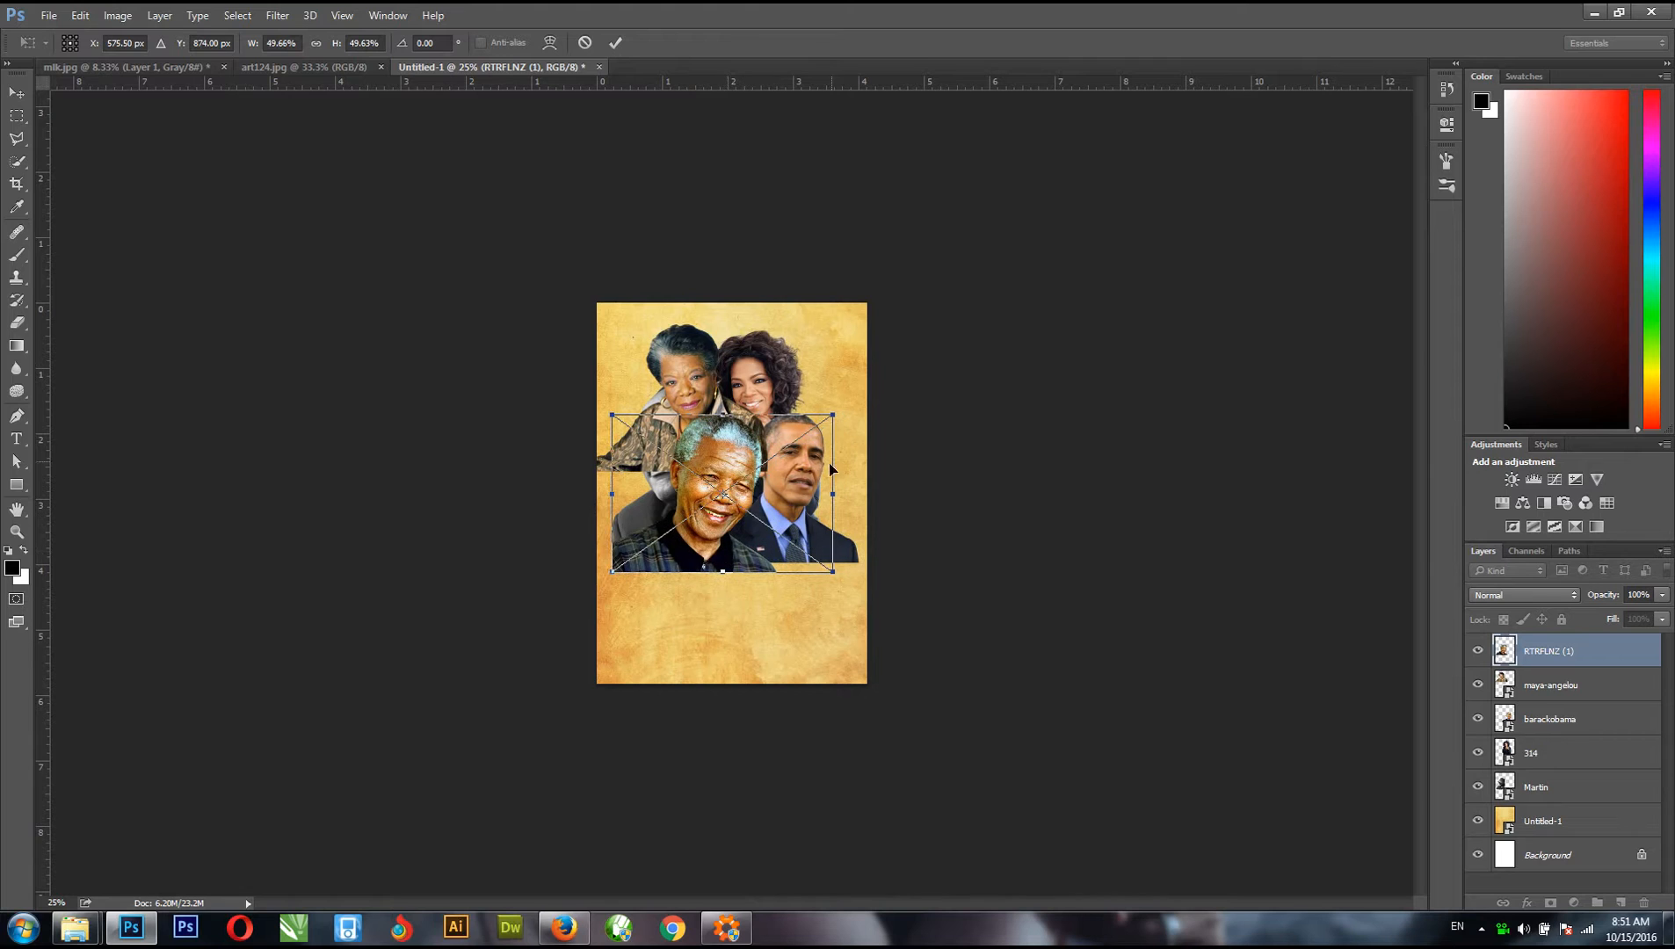
left_click_drag(827, 417, 812, 430)
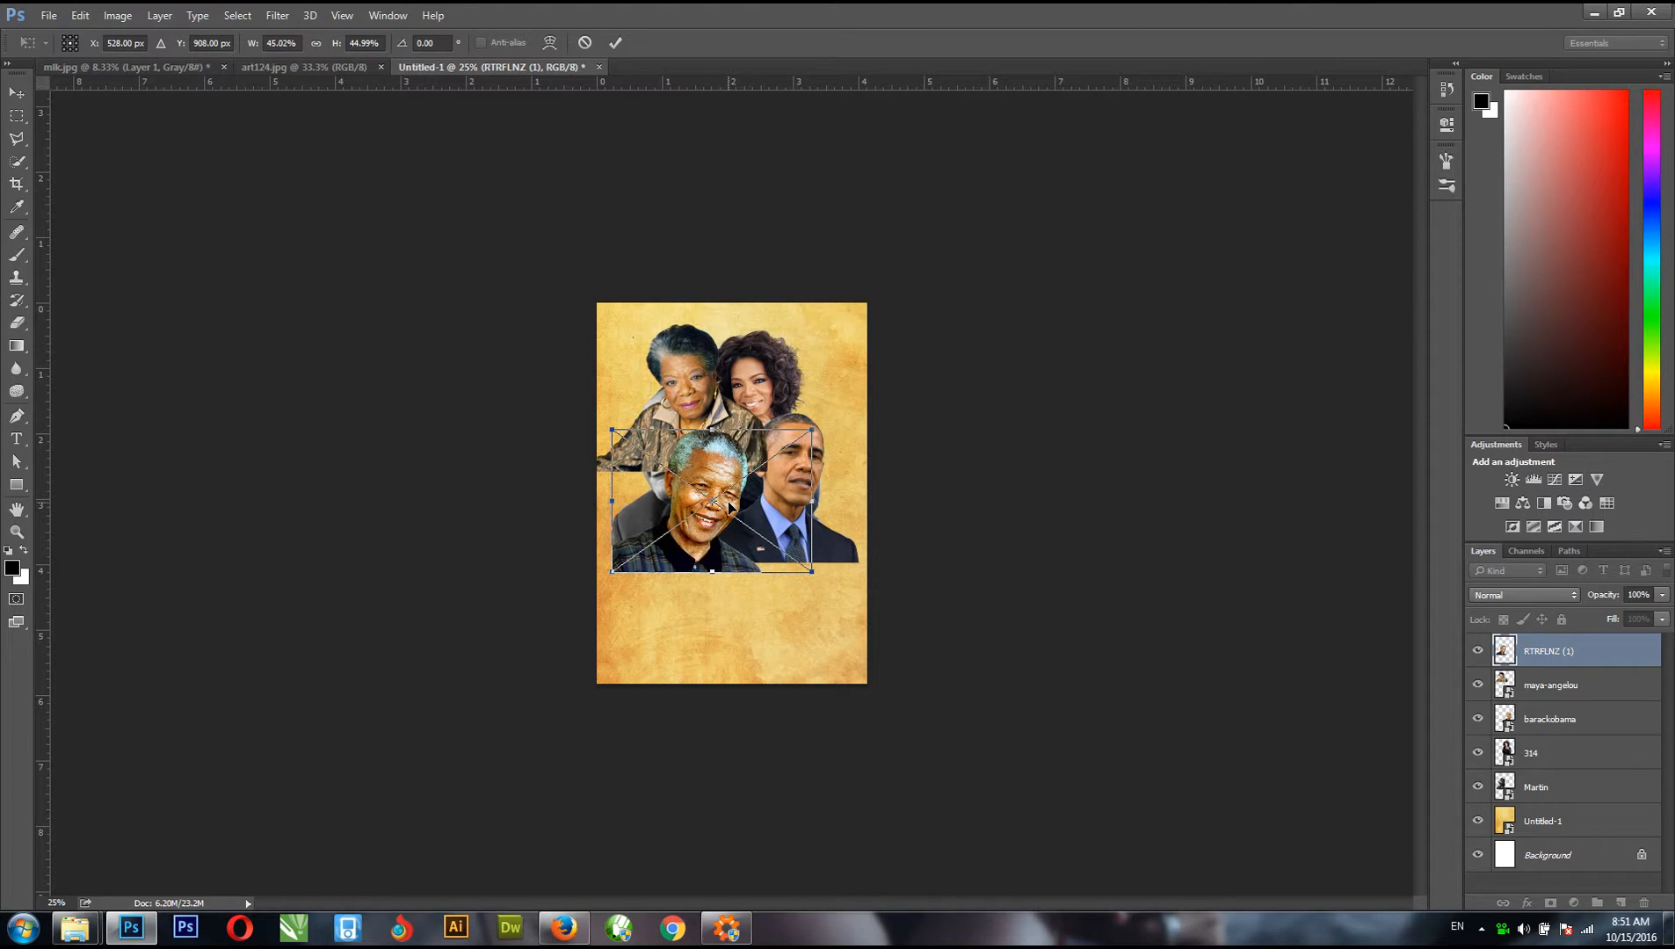
key("Return")
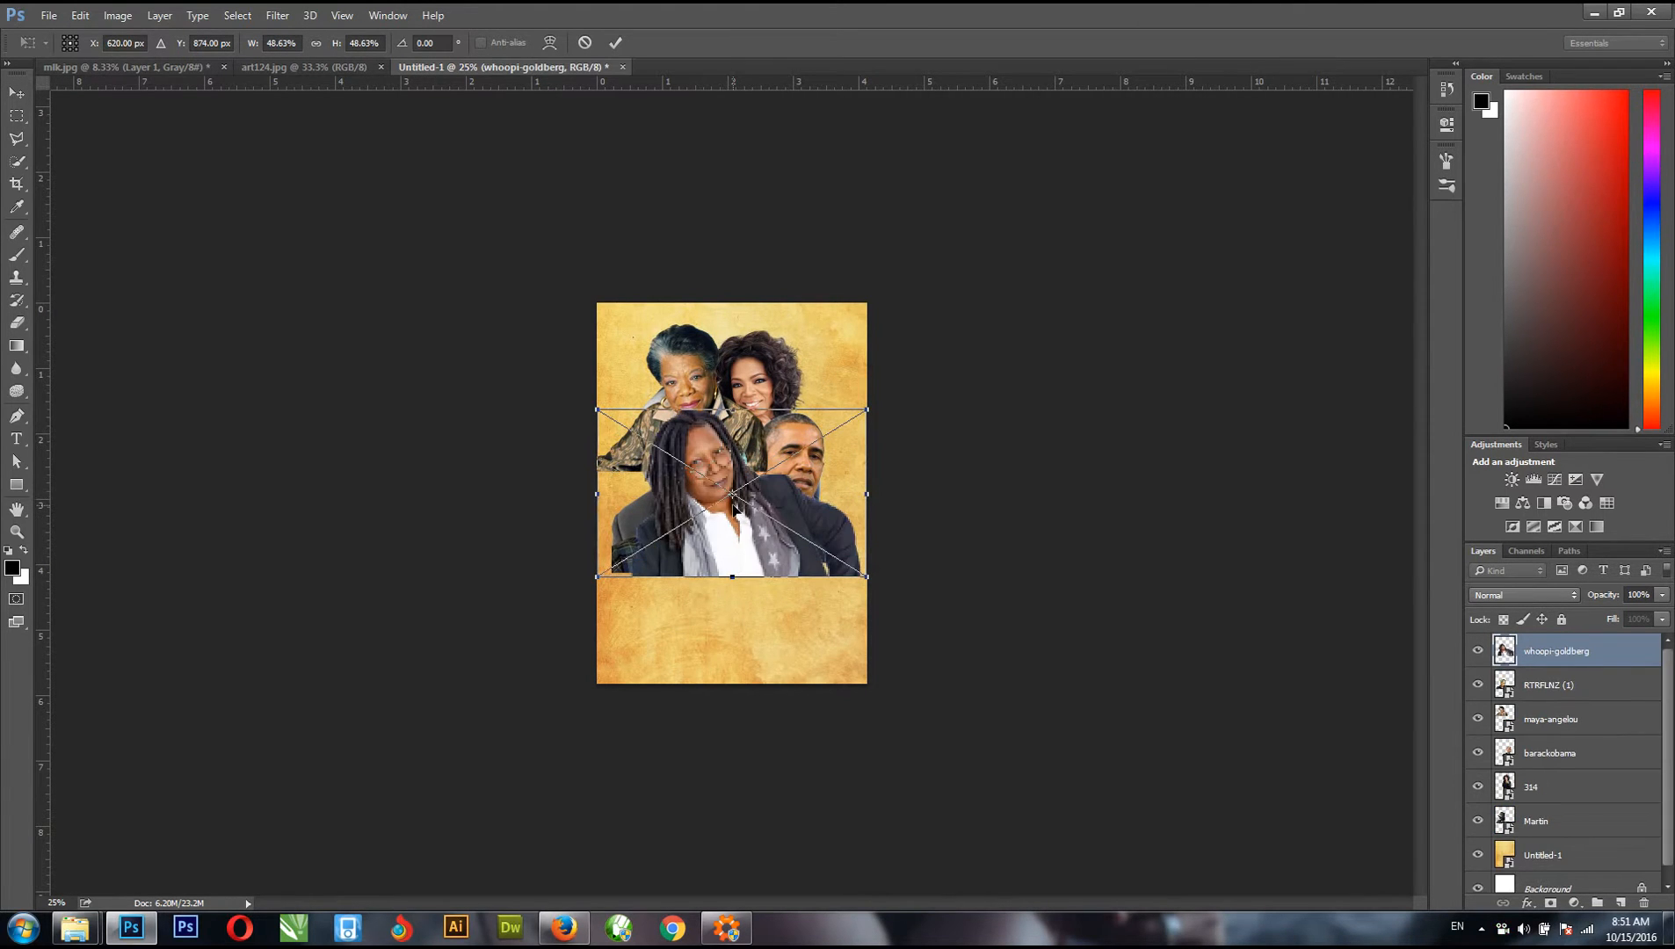
- Rotate the whoopi-goldberg portrait about 7.8° clockwise and place it to the right of the RTRFLNZ (1) portrait, slightly lower
left_click_drag(735, 507, 811, 521)
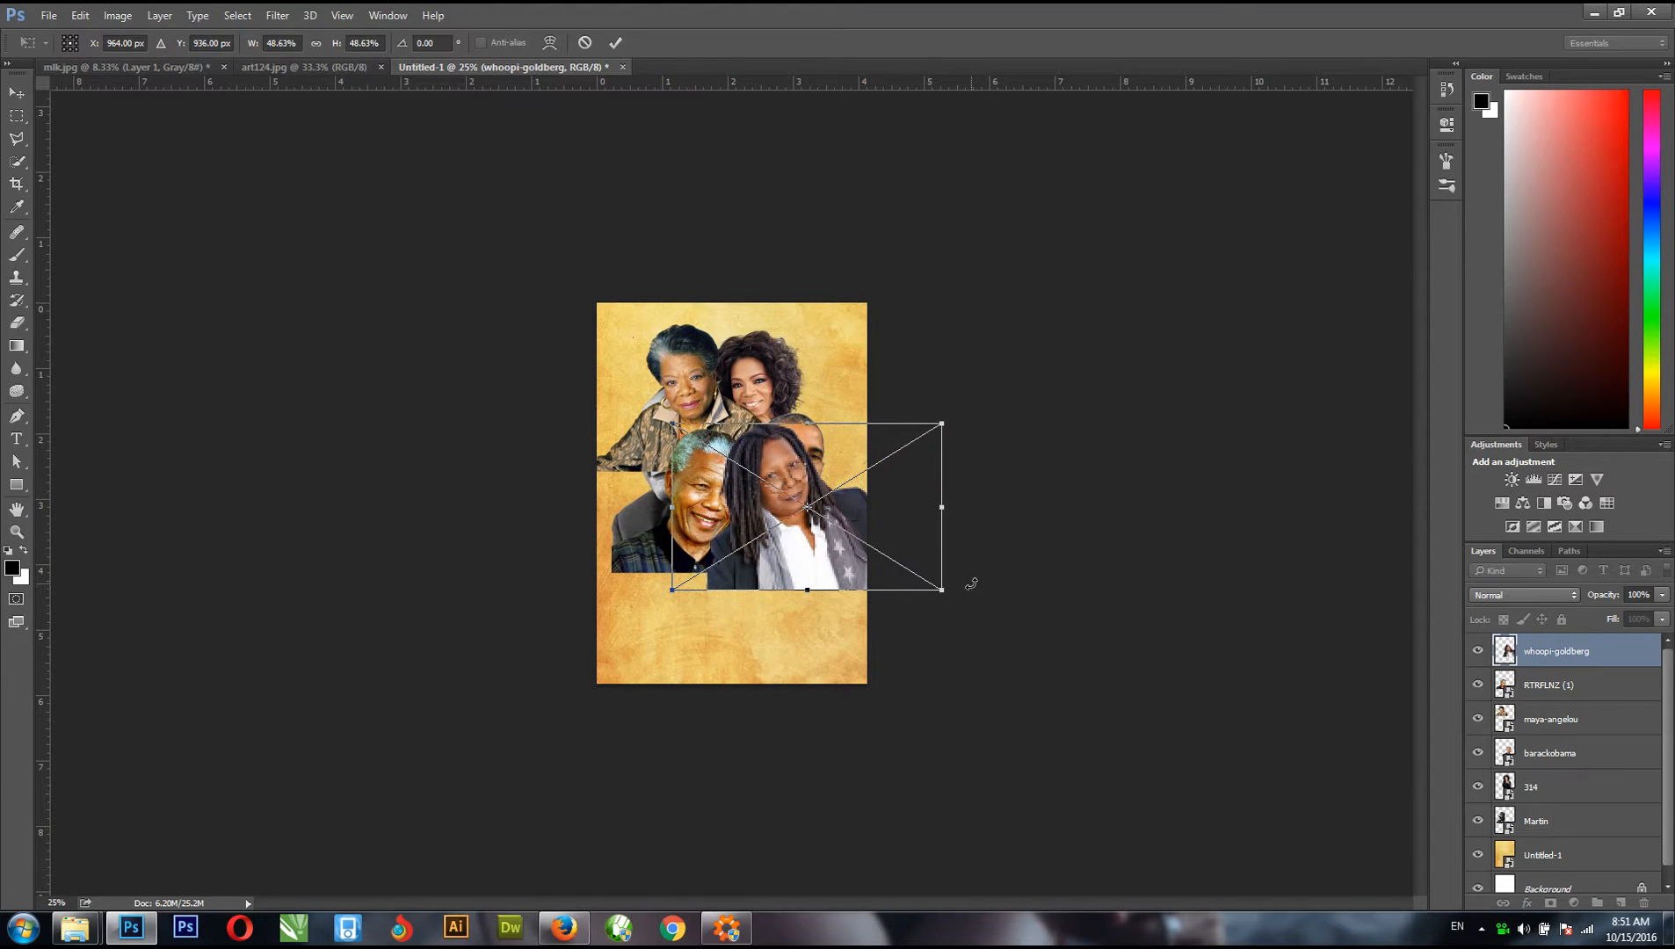
left_click_drag(966, 593, 961, 620)
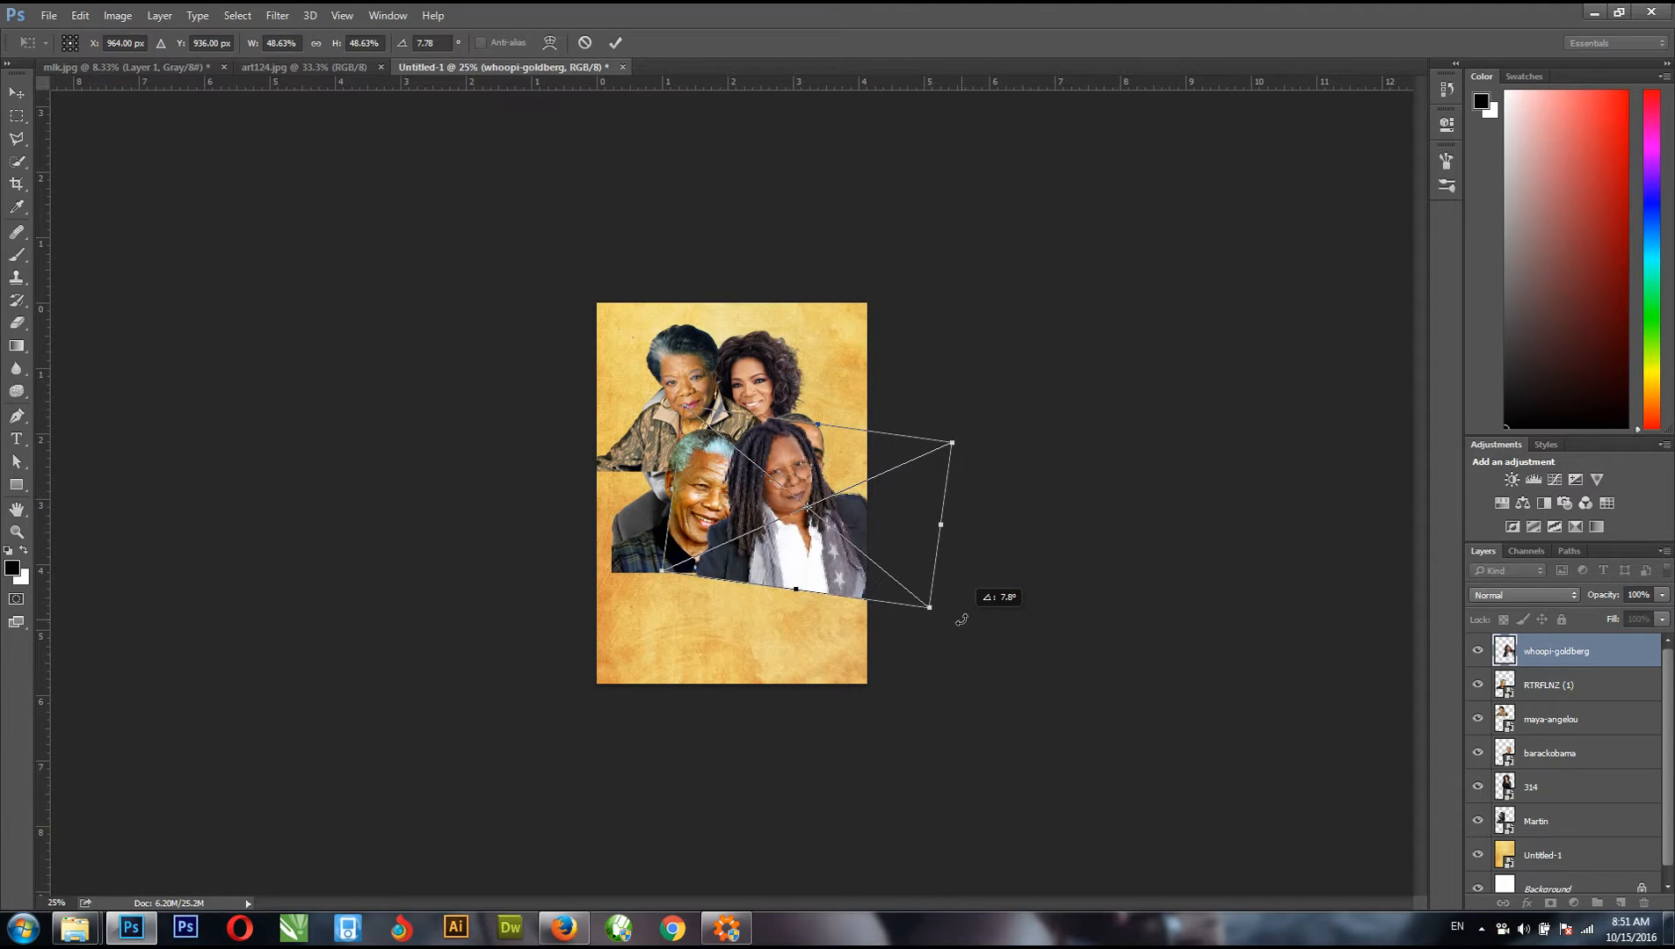
key("Return")
mouse_move(774, 485)
left_mouse_down()
mouse_move(784, 532)
mouse_move(773, 508)
left_mouse_up()
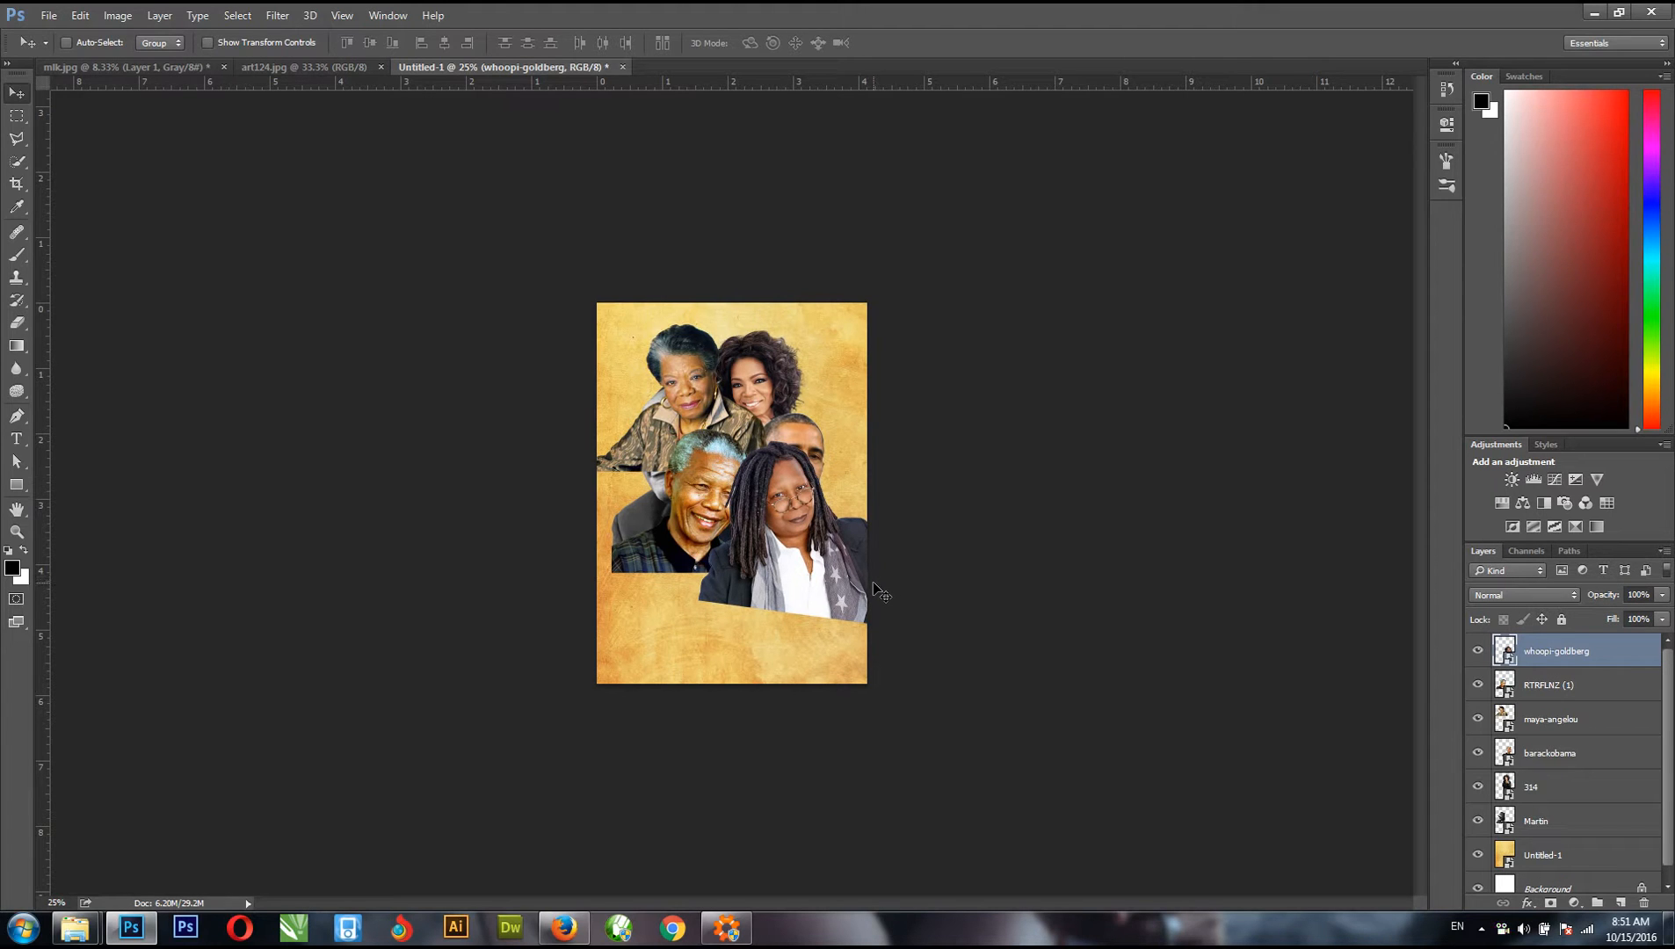
- Scale the whoopi-goldberg portrait down to about 46%
key("ctrl+t")
left_click_drag(931, 630, 915, 615)
key("Return")
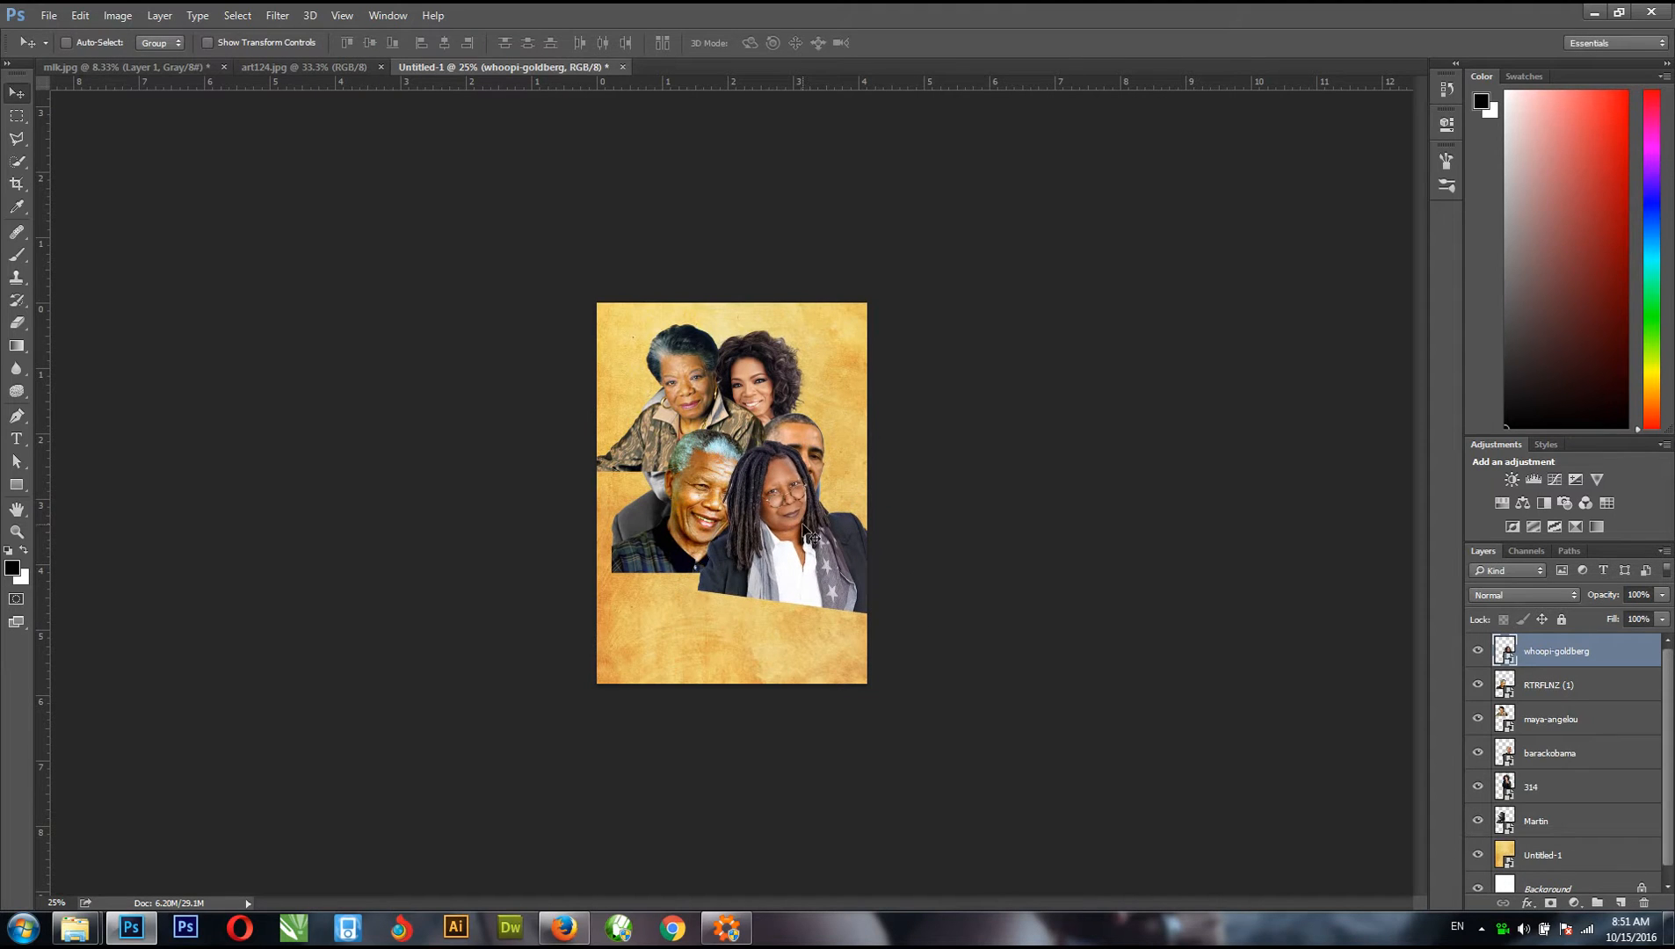
- Move the whoopi-goldberg layer beneath RTRFLNZ (1) and nudge its portrait up and left, tucking it behind his shoulder
left_click_drag(809, 535, 807, 523)
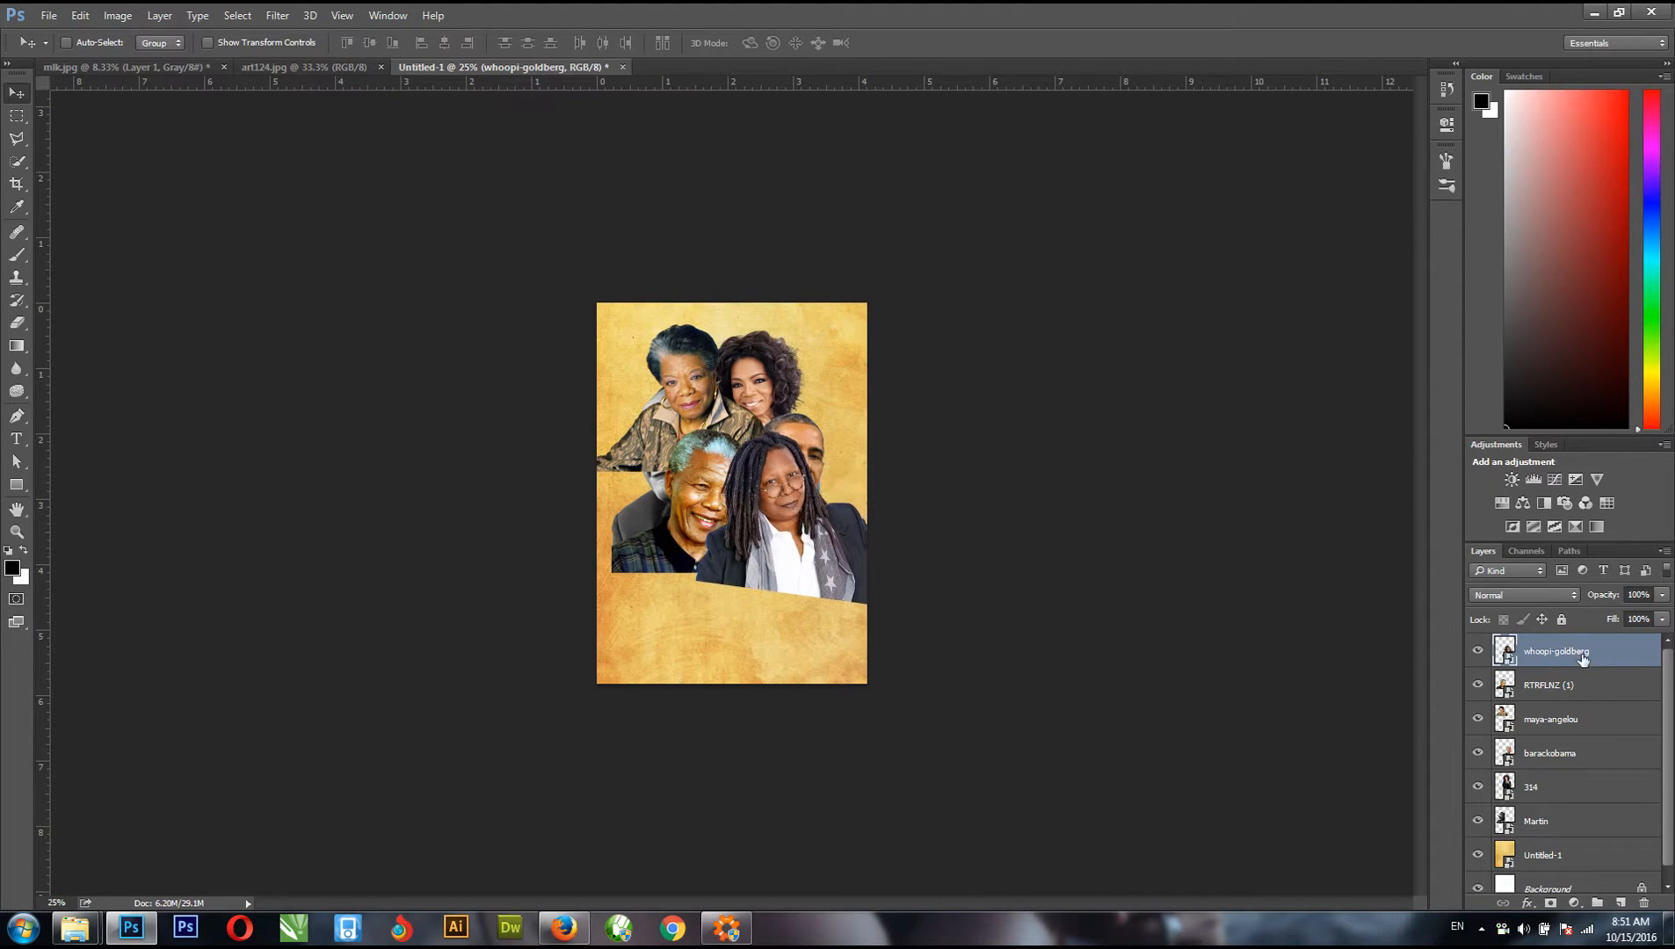
left_click_drag(1577, 652, 1565, 703)
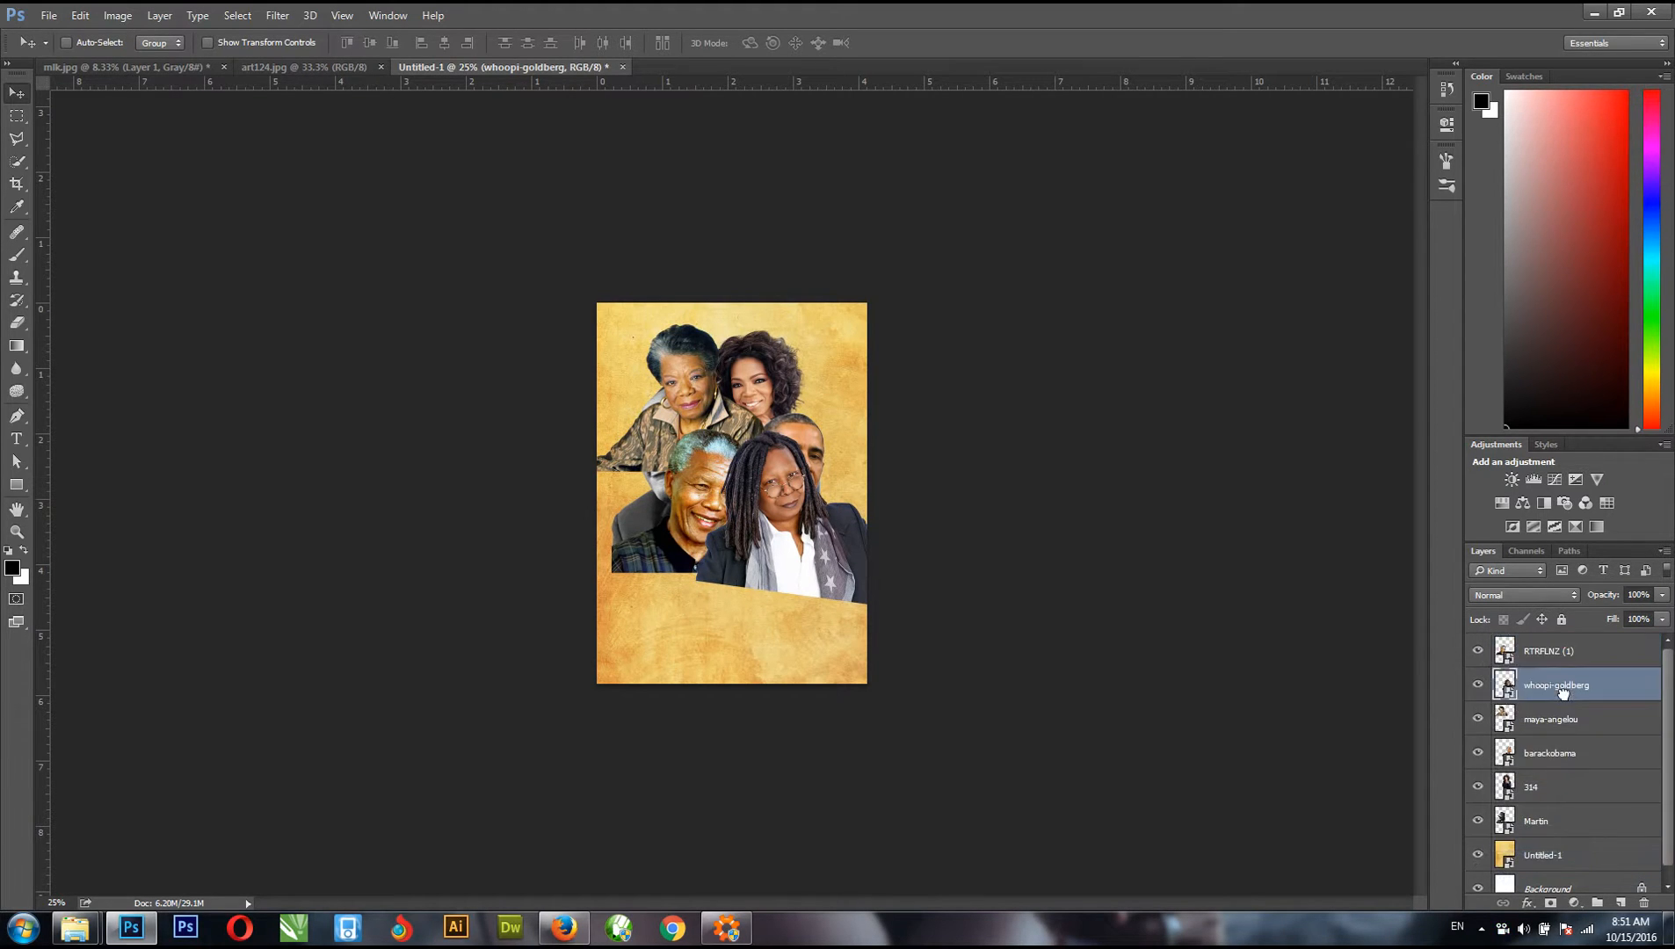
left_click_drag(809, 529, 805, 533)
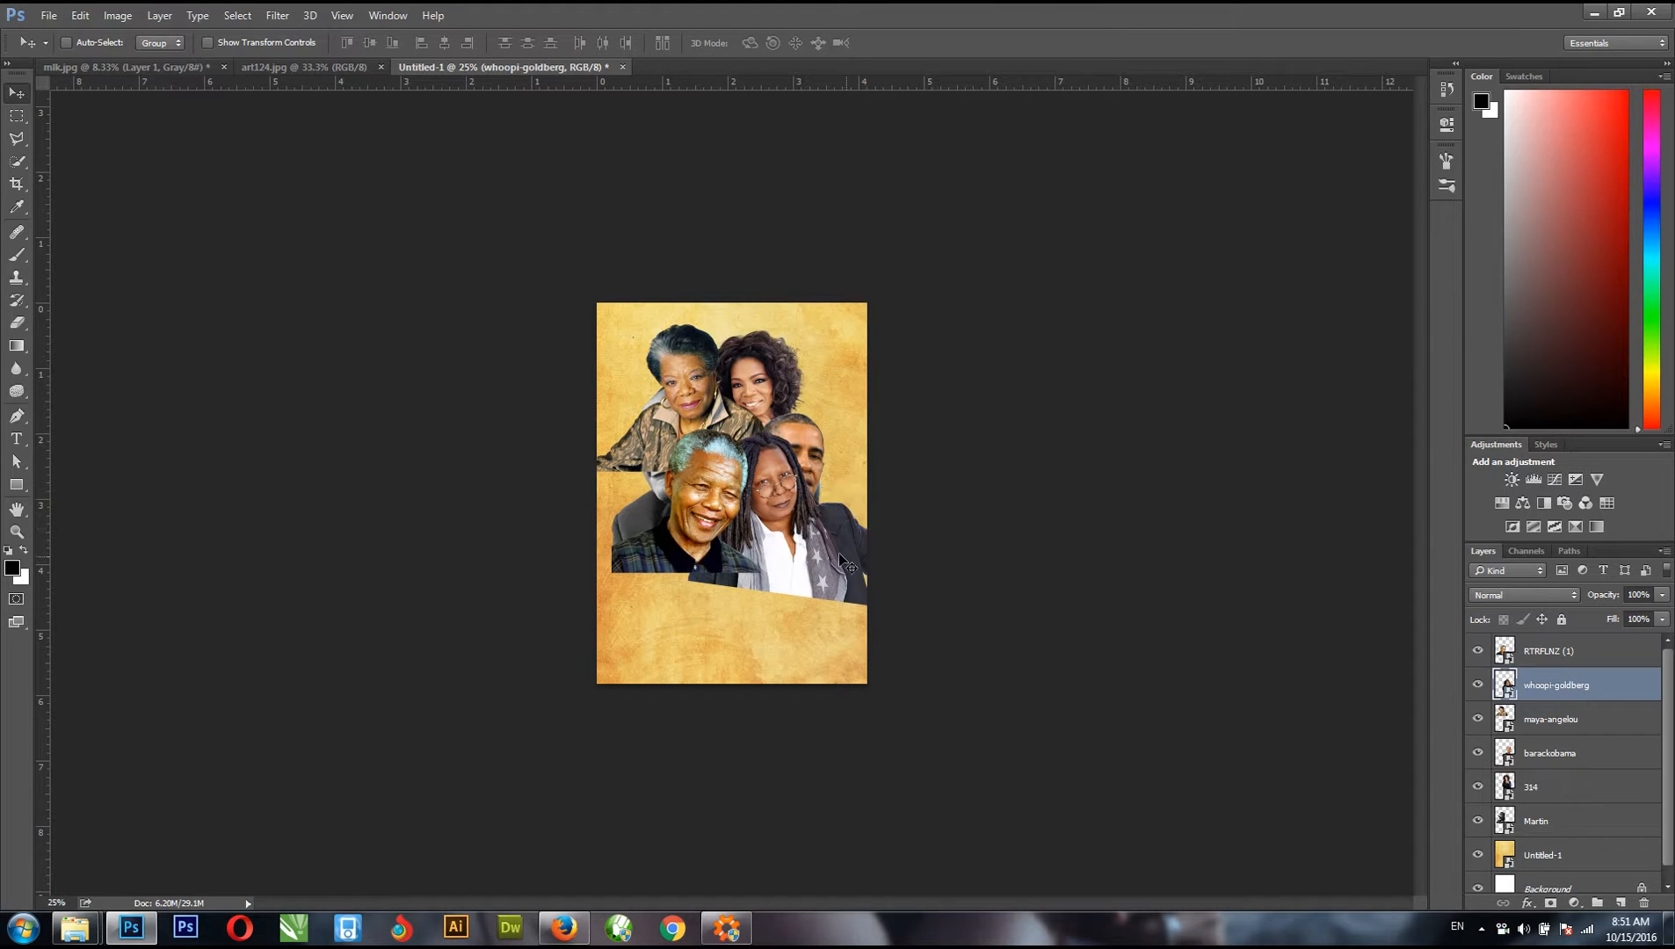
- Move the barackobama portrait up and right, clear of whoopi-goldberg, and fine-tune the whoopi-goldberg portrait's position and size
left_click(1562, 752)
mouse_move(804, 453)
left_mouse_down()
mouse_move(826, 420)
mouse_move(840, 431)
mouse_move(821, 438)
left_mouse_up()
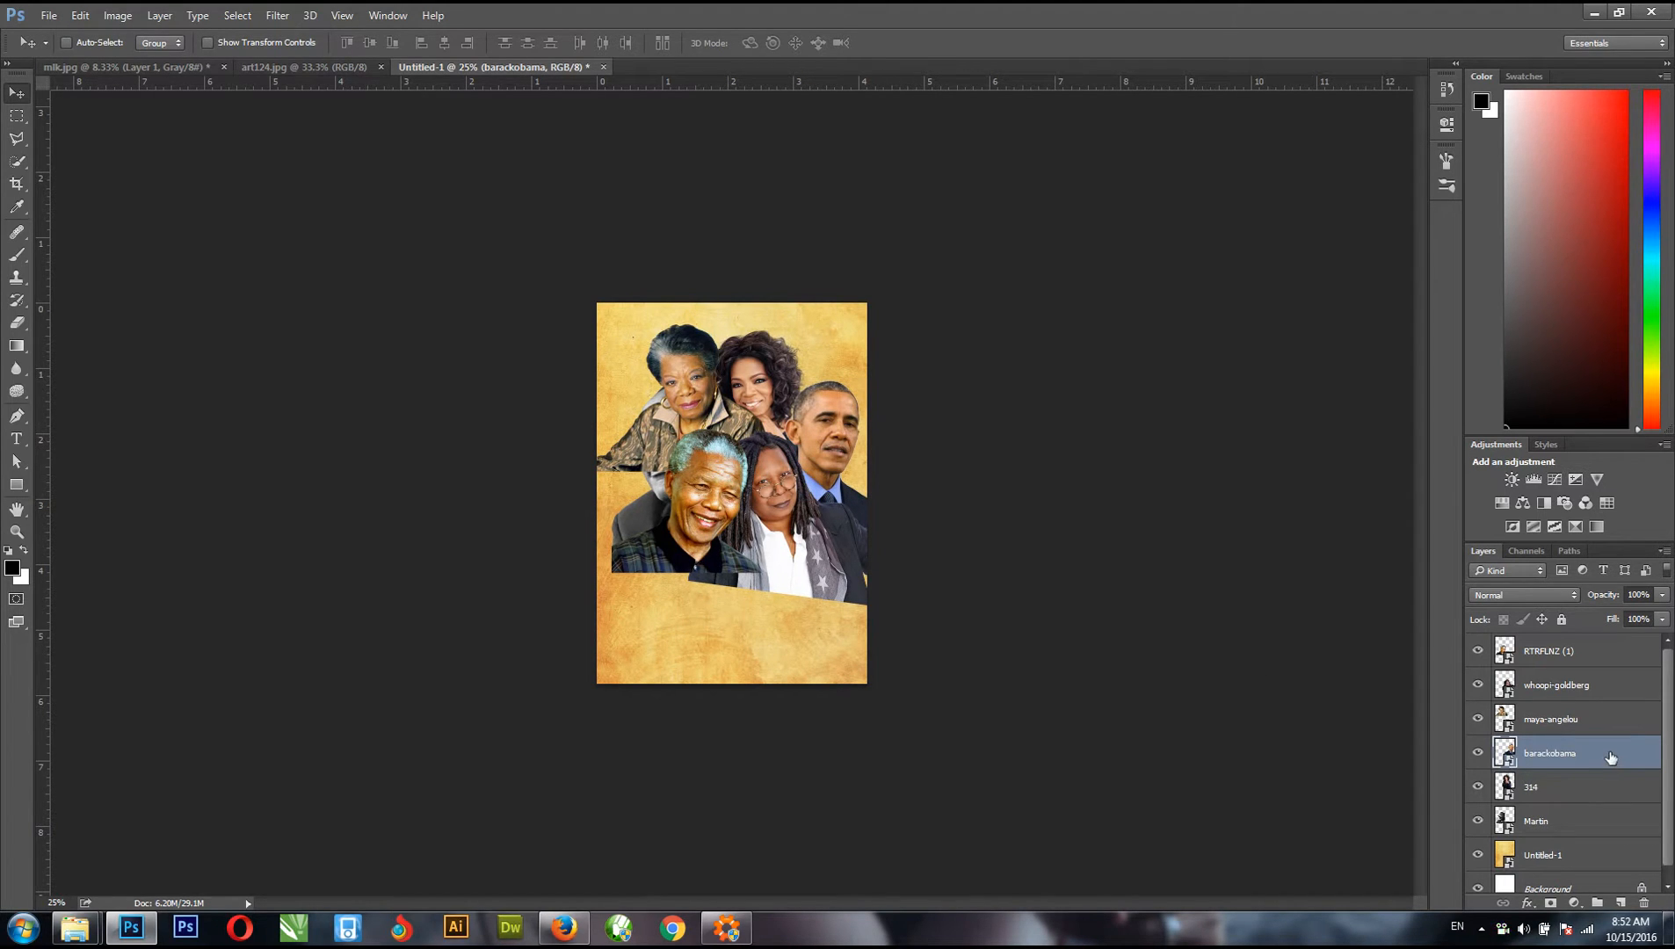
left_click(1538, 684)
left_click_drag(820, 553, 832, 555)
key("ctrl+t")
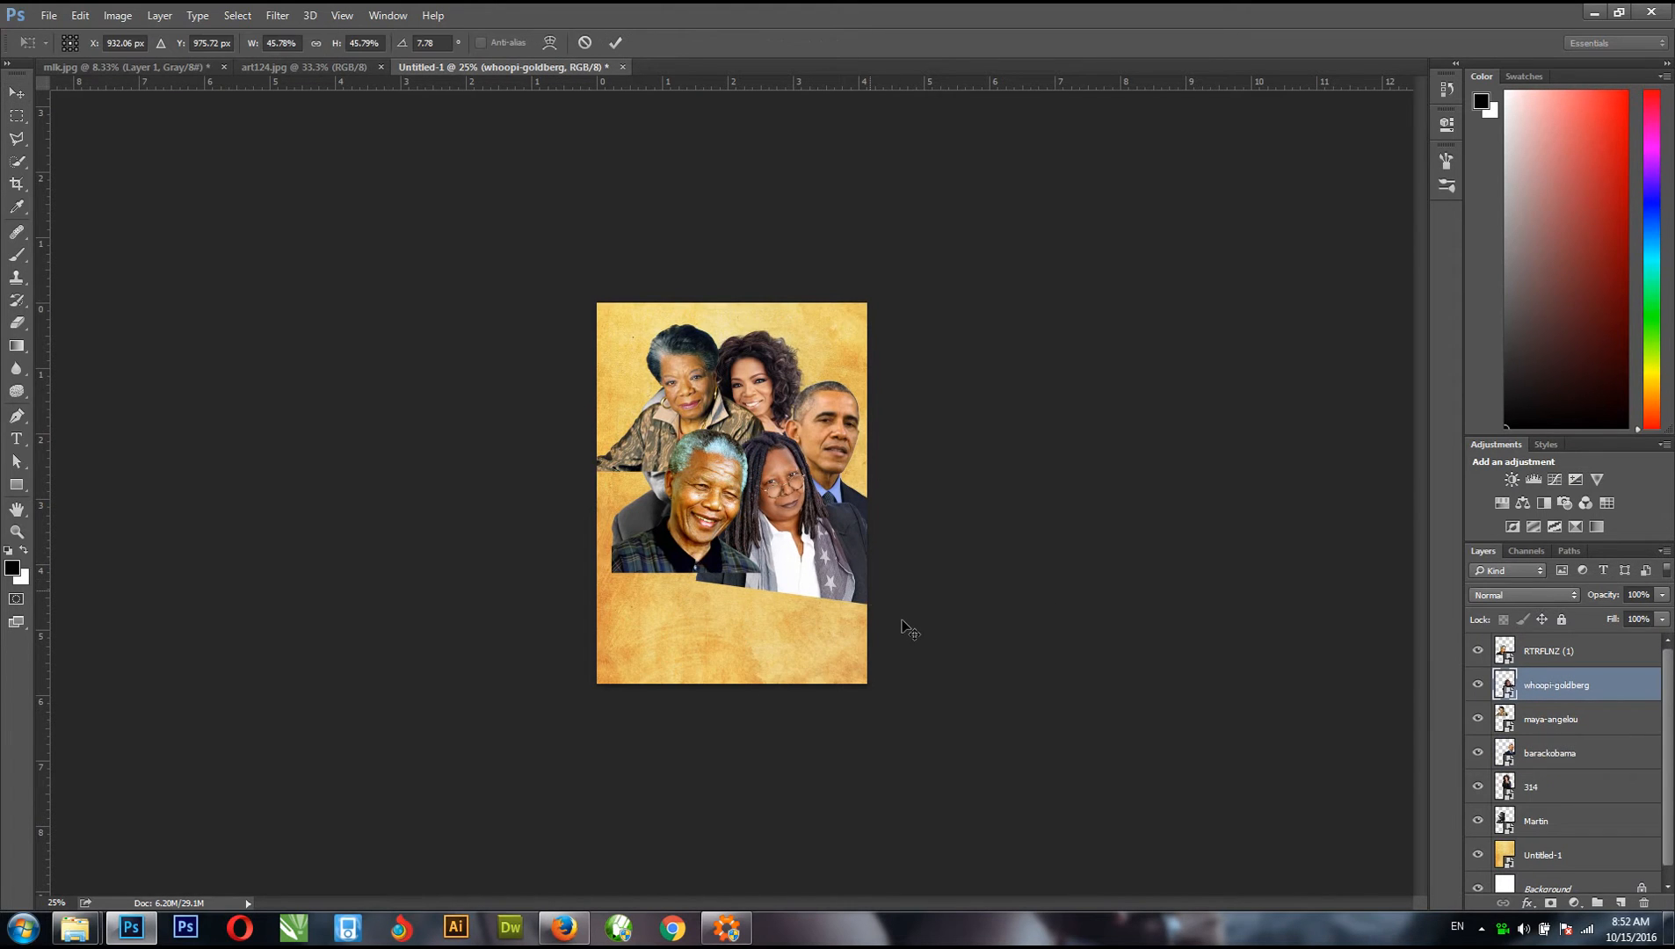
mouse_move(910, 618)
left_mouse_down()
mouse_move(930, 621)
mouse_move(855, 590)
mouse_move(913, 616)
left_mouse_up()
key("Return")
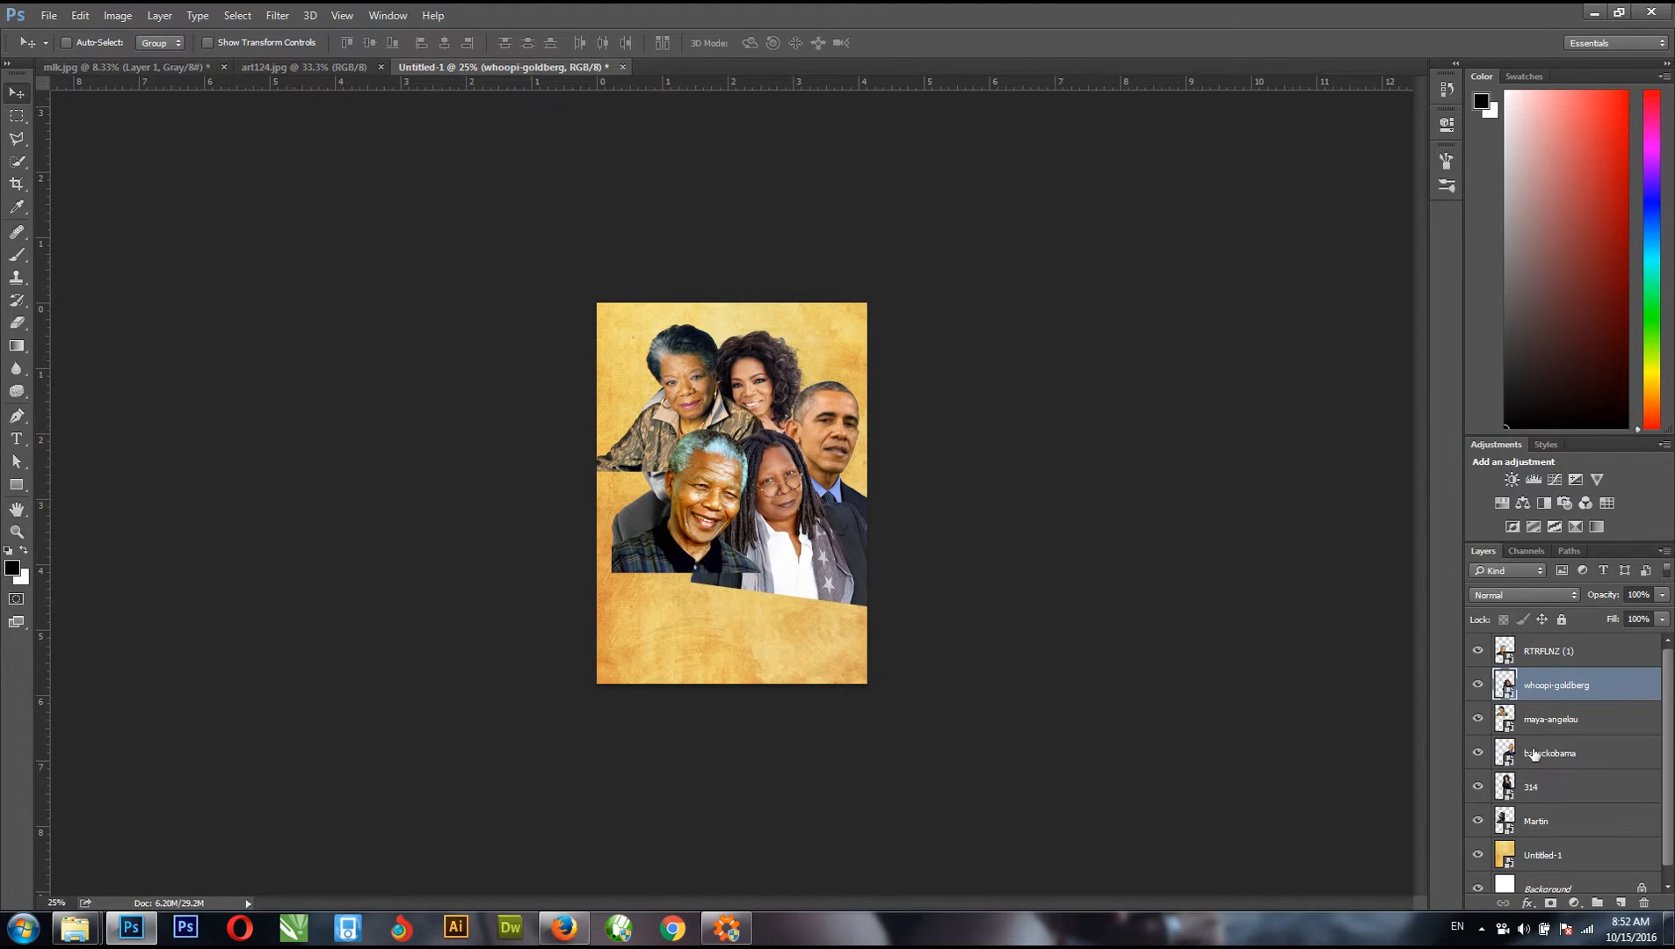
- Lower the RTRFLNZ (1) portrait slightly so its base lines up near the bottom of the whoopi-goldberg portrait
right_click(696, 497)
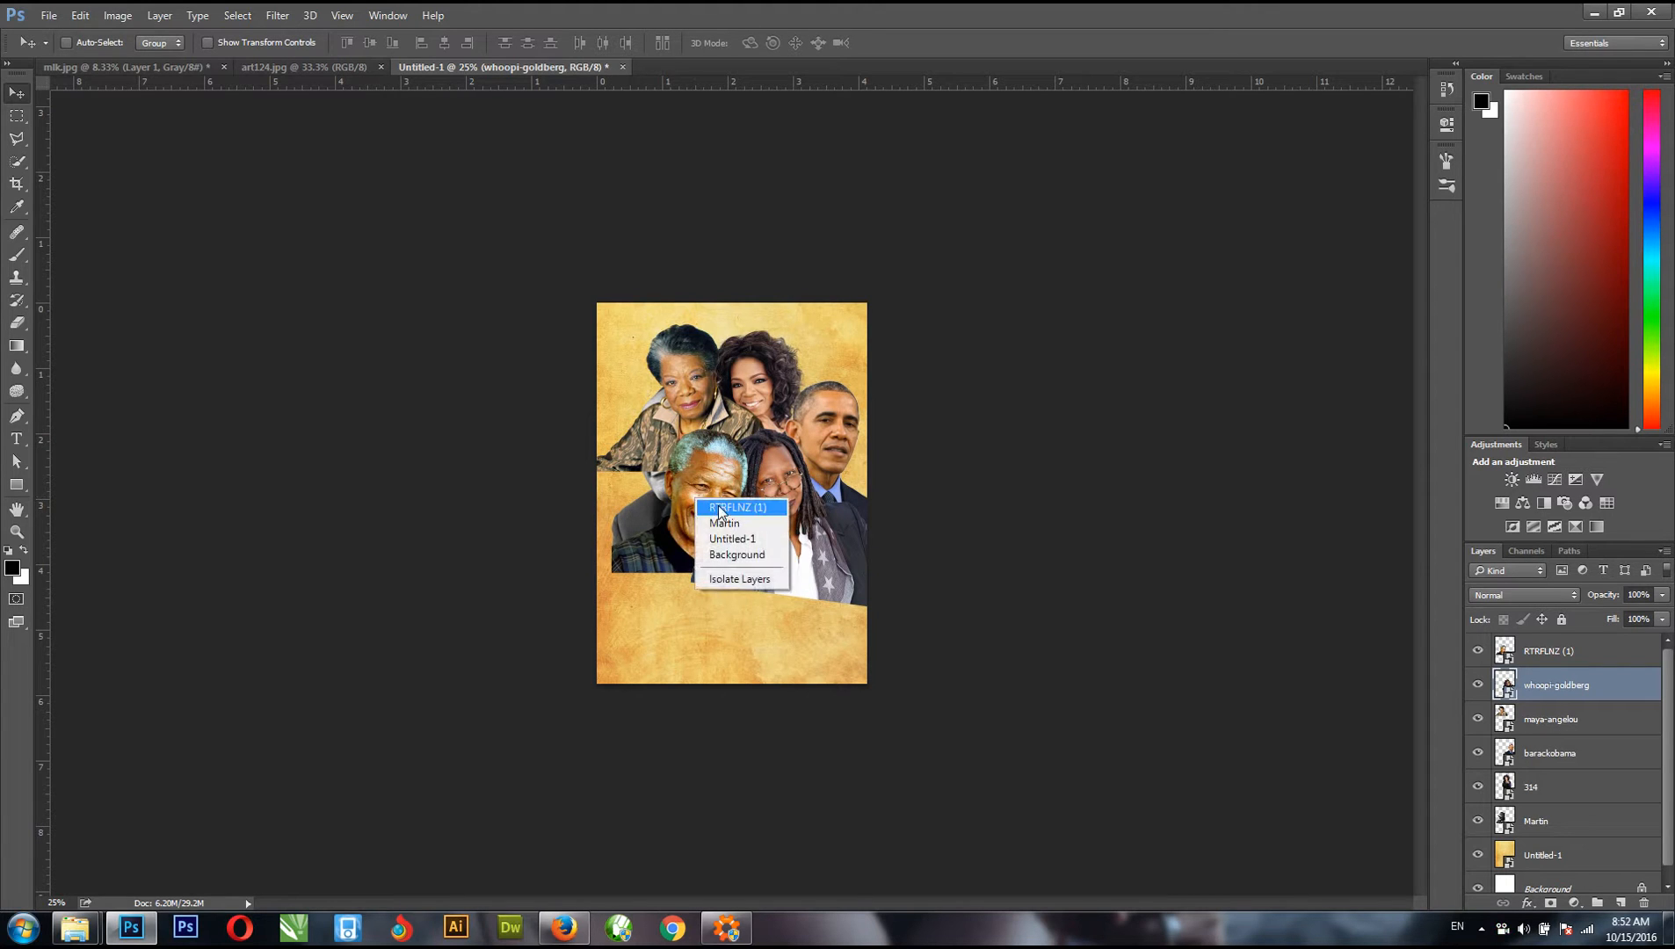
left_click(720, 507)
left_click_drag(708, 512, 704, 524)
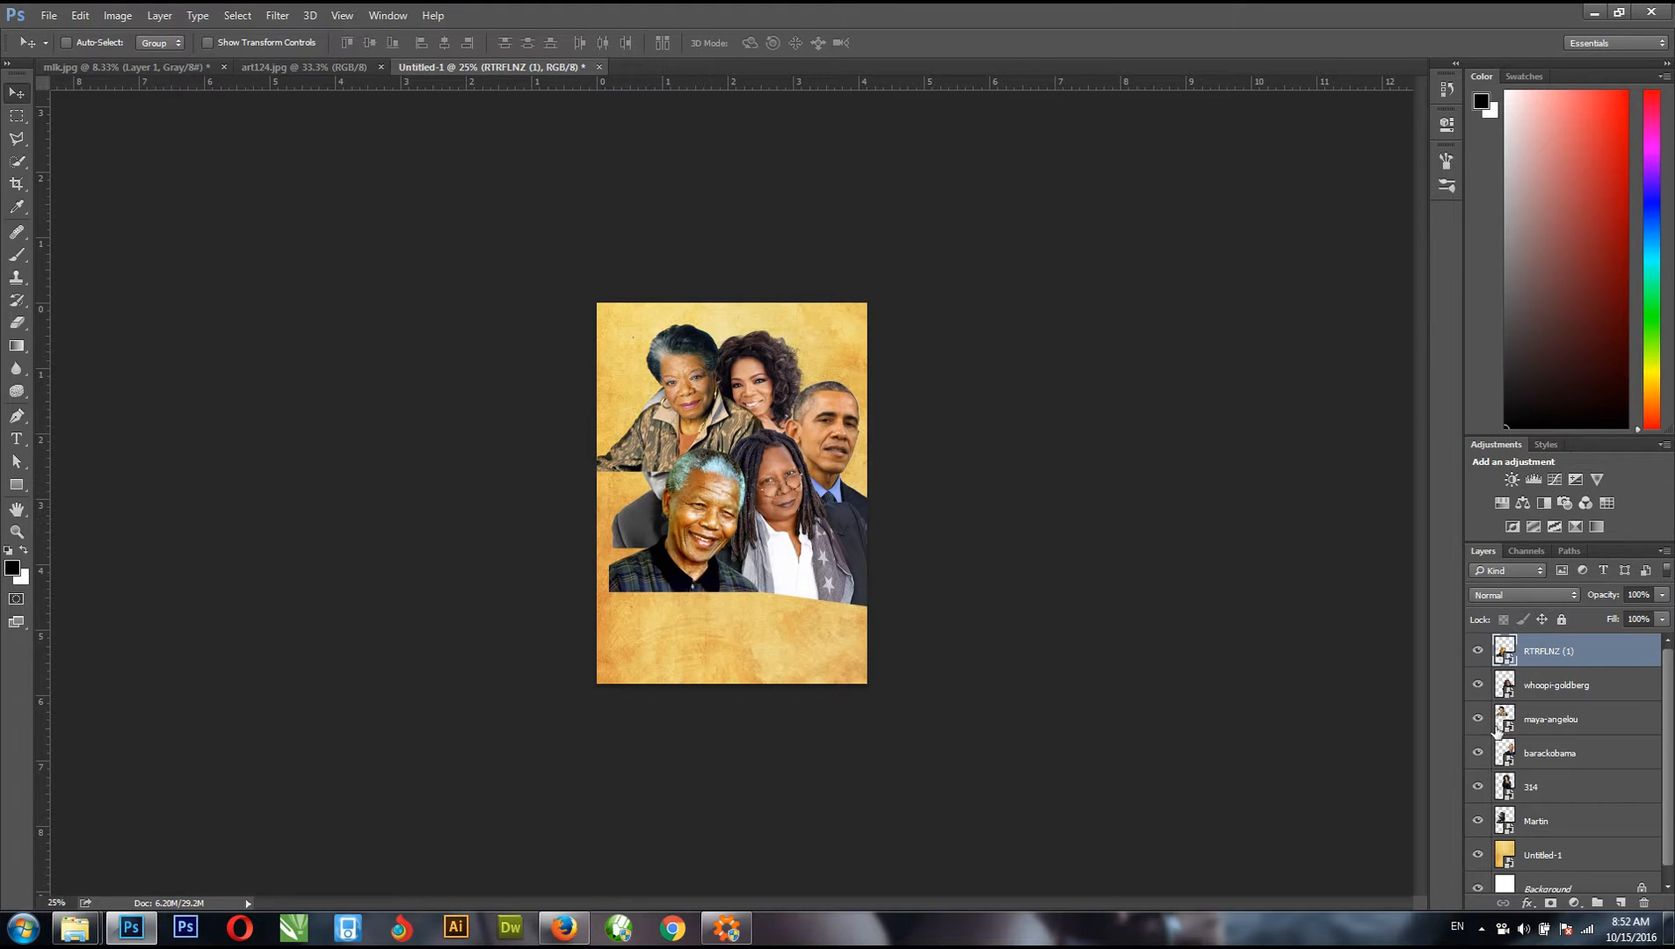
- Restack the Martin layer directly above maya-angelou and move its portrait down and left, behind the RTRFLNZ (1) portrait
left_click(1529, 821)
left_click_drag(1535, 822, 1552, 706)
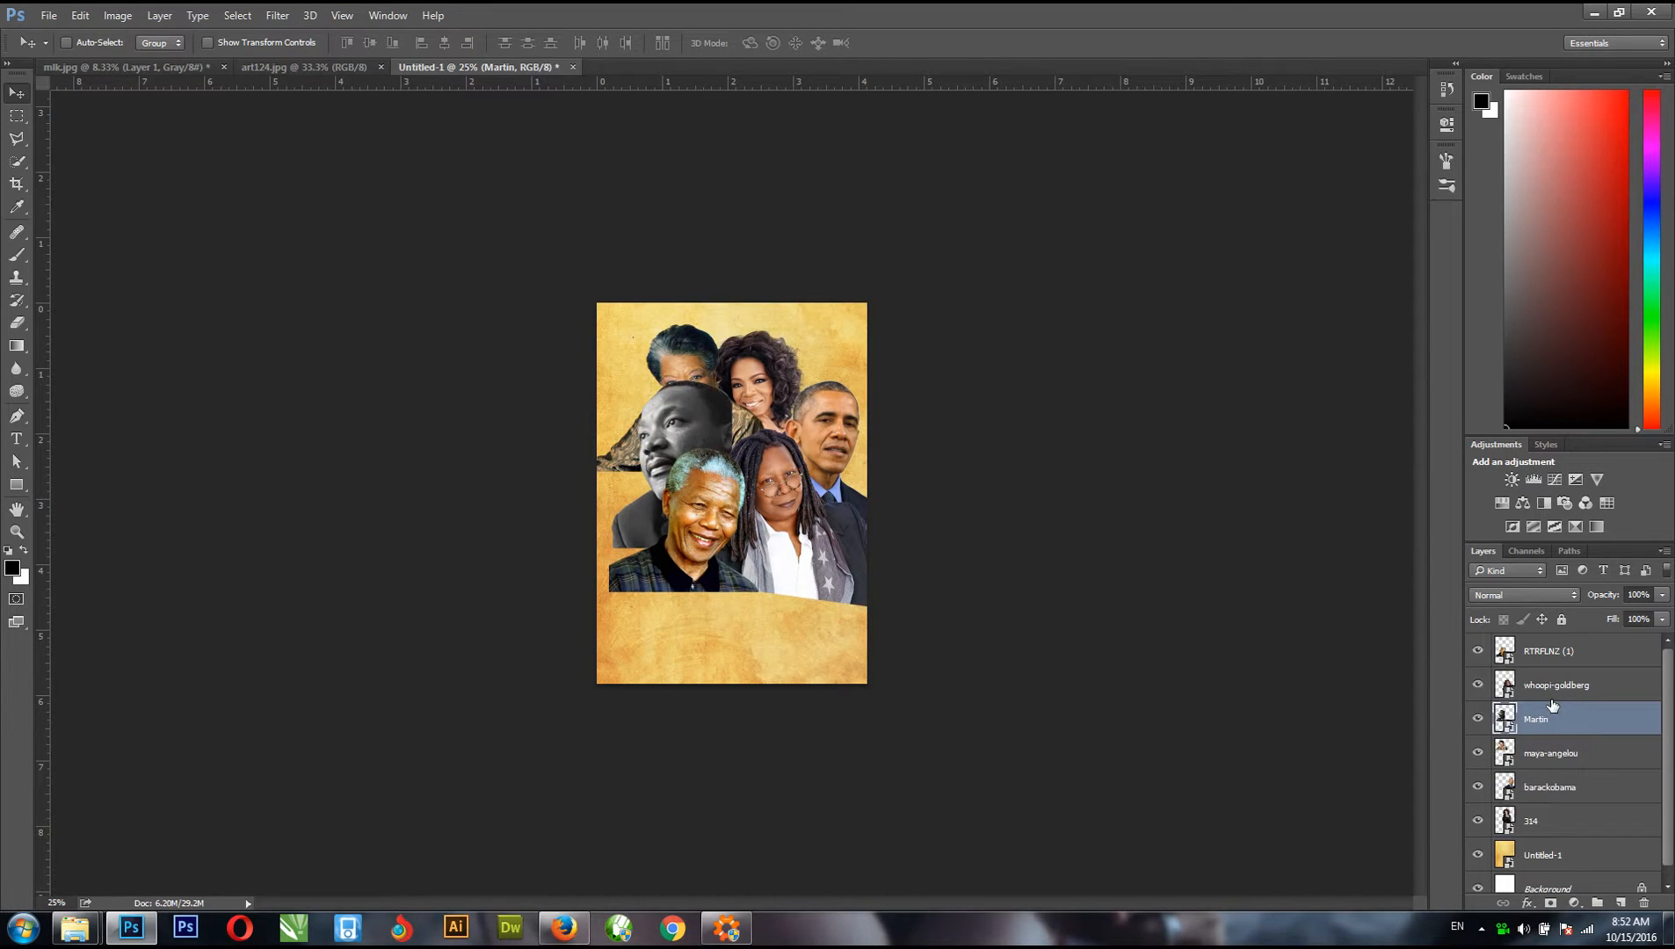
left_click_drag(711, 437, 643, 487)
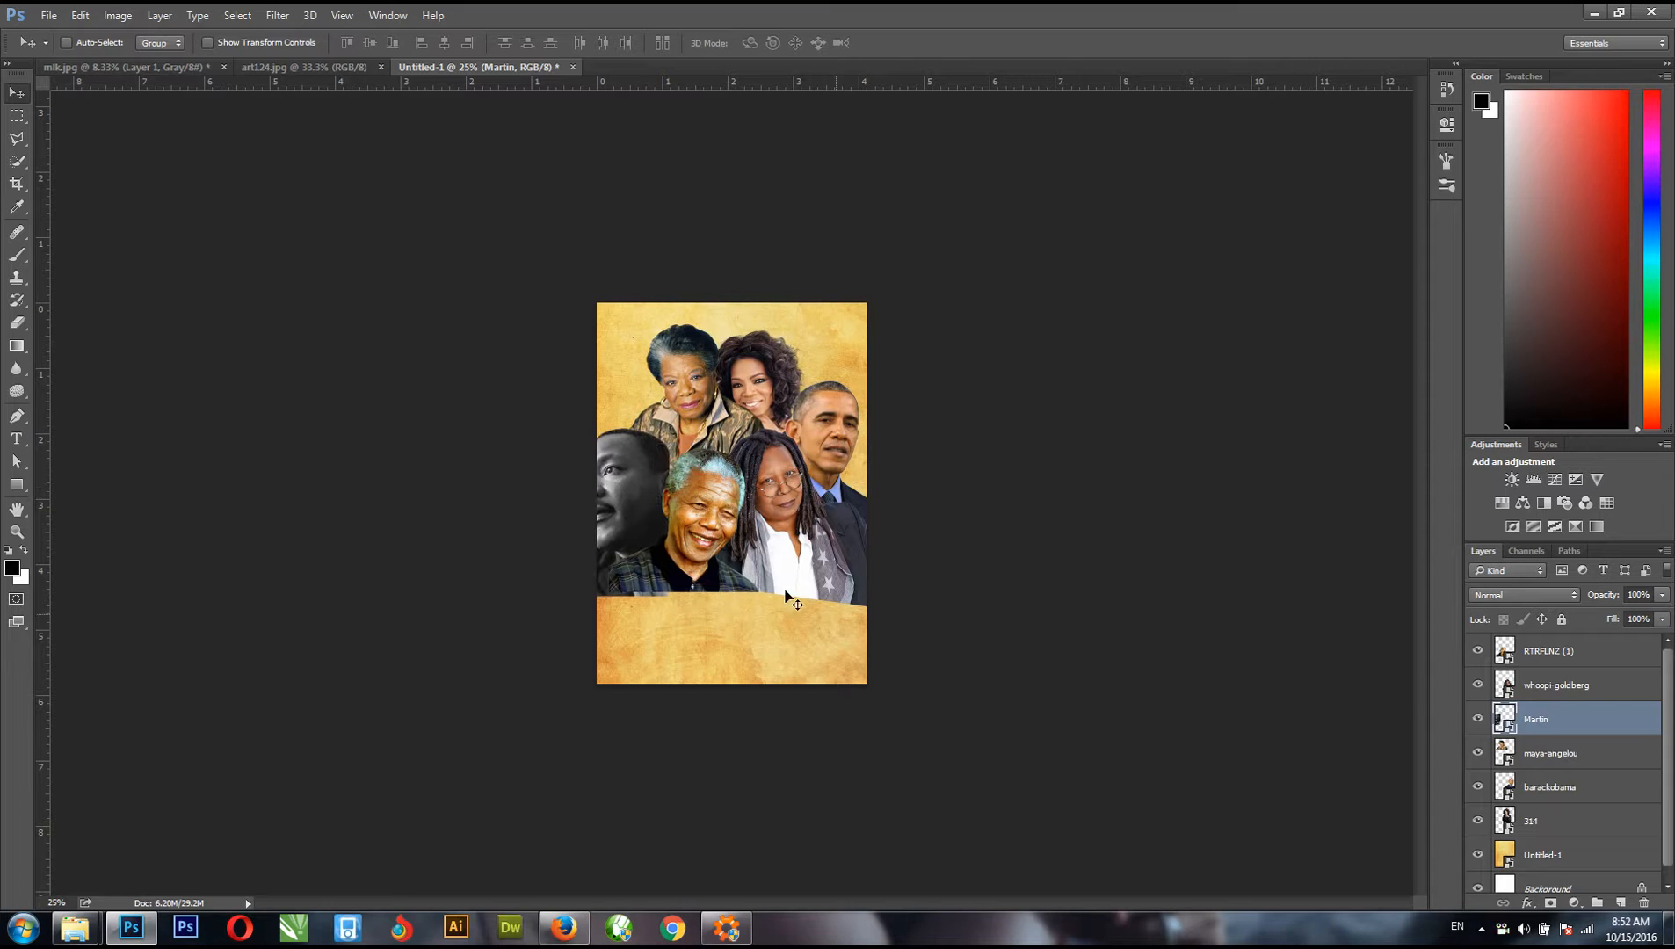
- Scale all six portrait layers together to about 76% and shift the group down and left to fit within the poster's width
left_click(1569, 655)
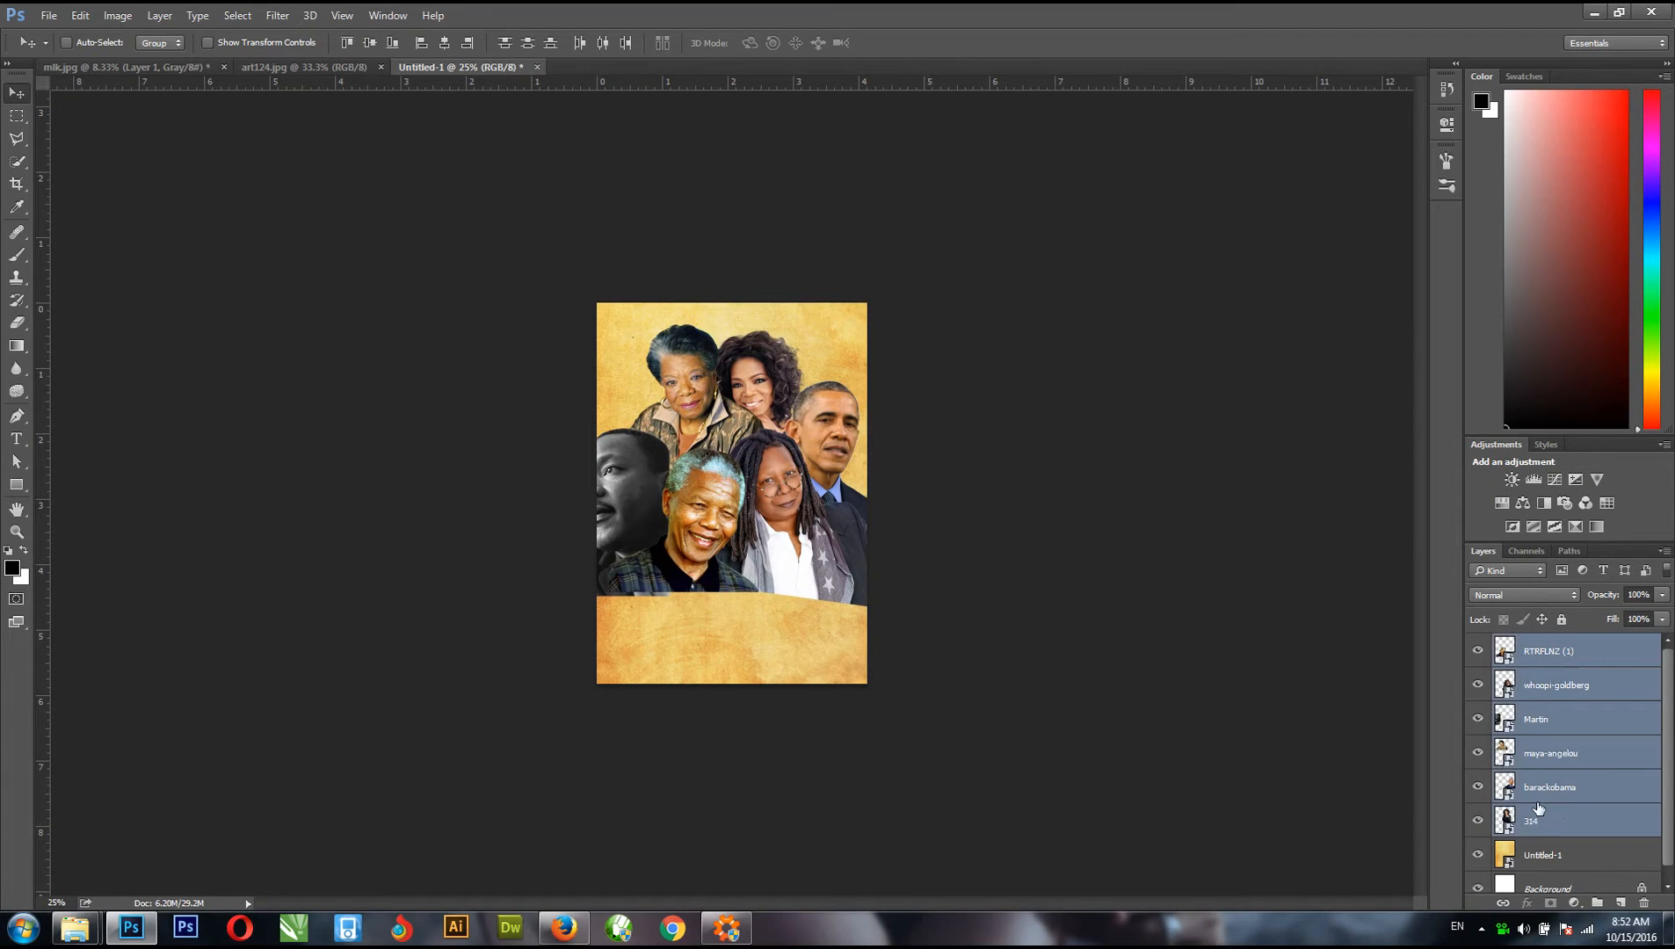
key("ctrl+t")
left_click_drag(543, 618, 589, 579)
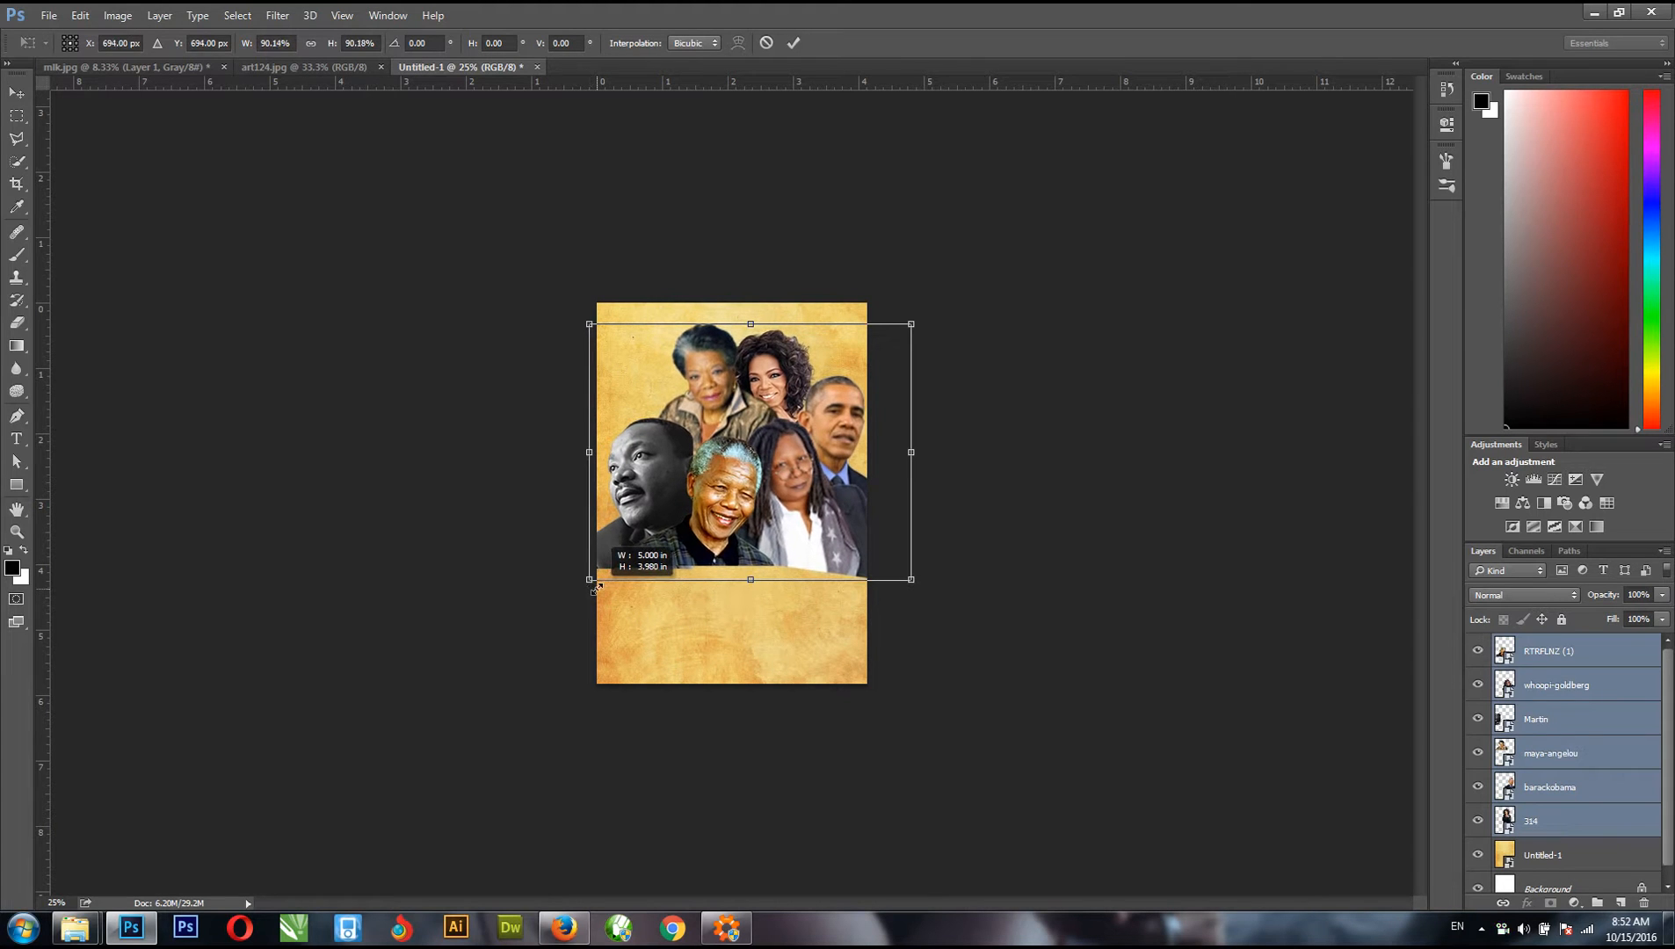
key("ctrl+plus")
key("ctrl+plus")
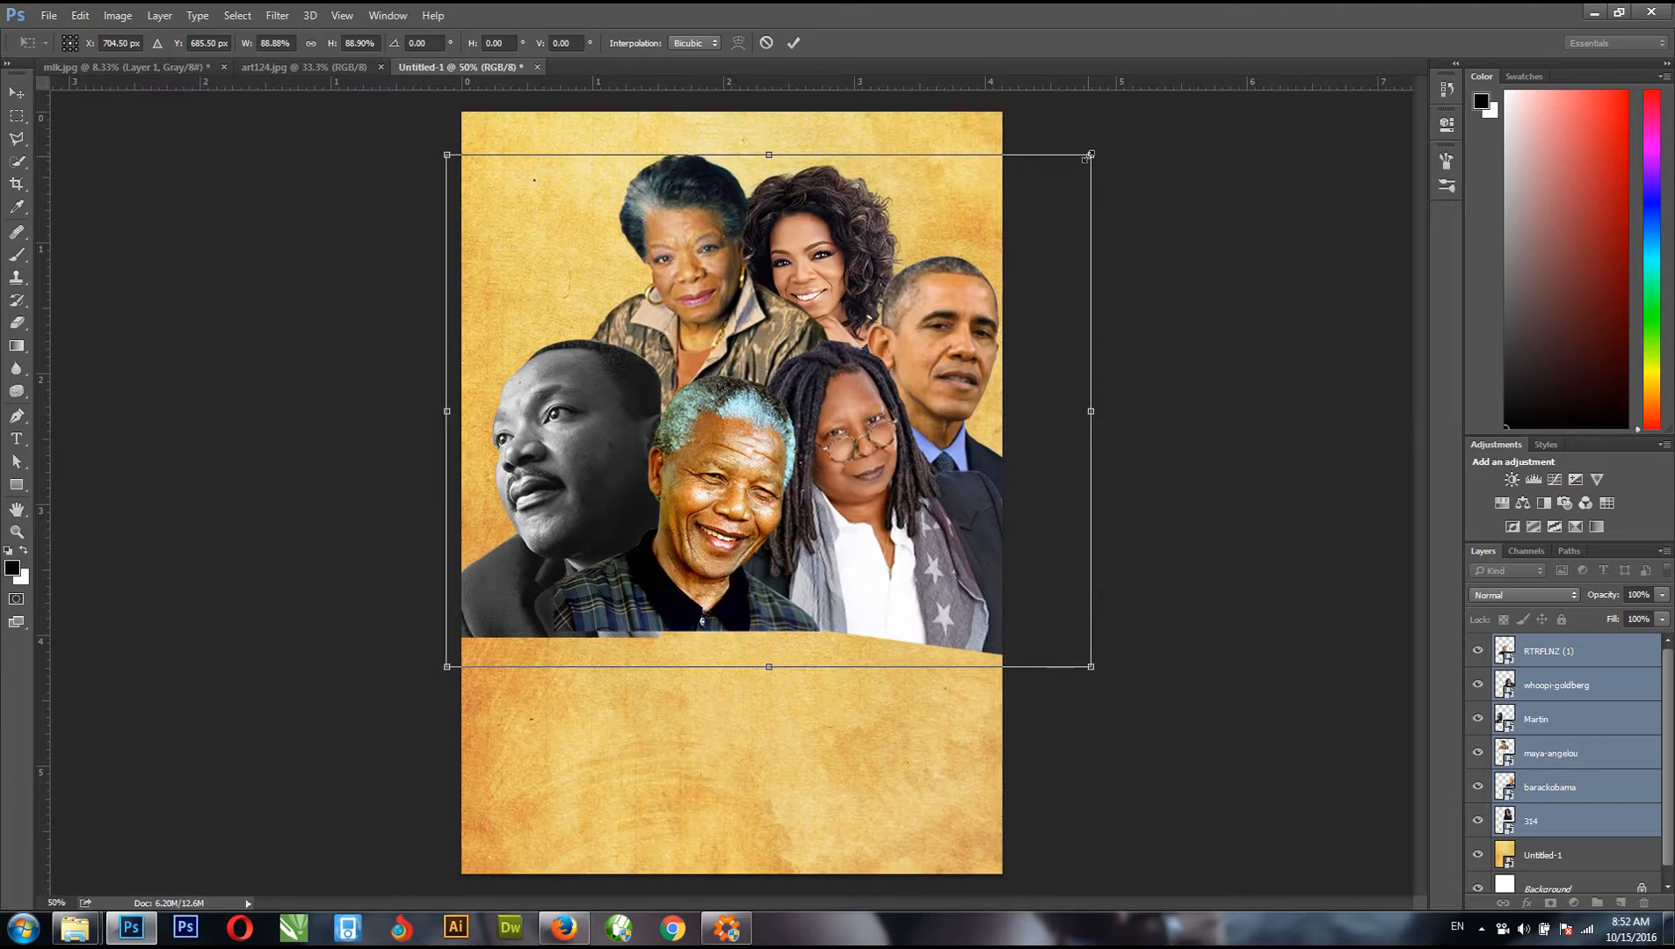
left_click_drag(1088, 156, 1025, 186)
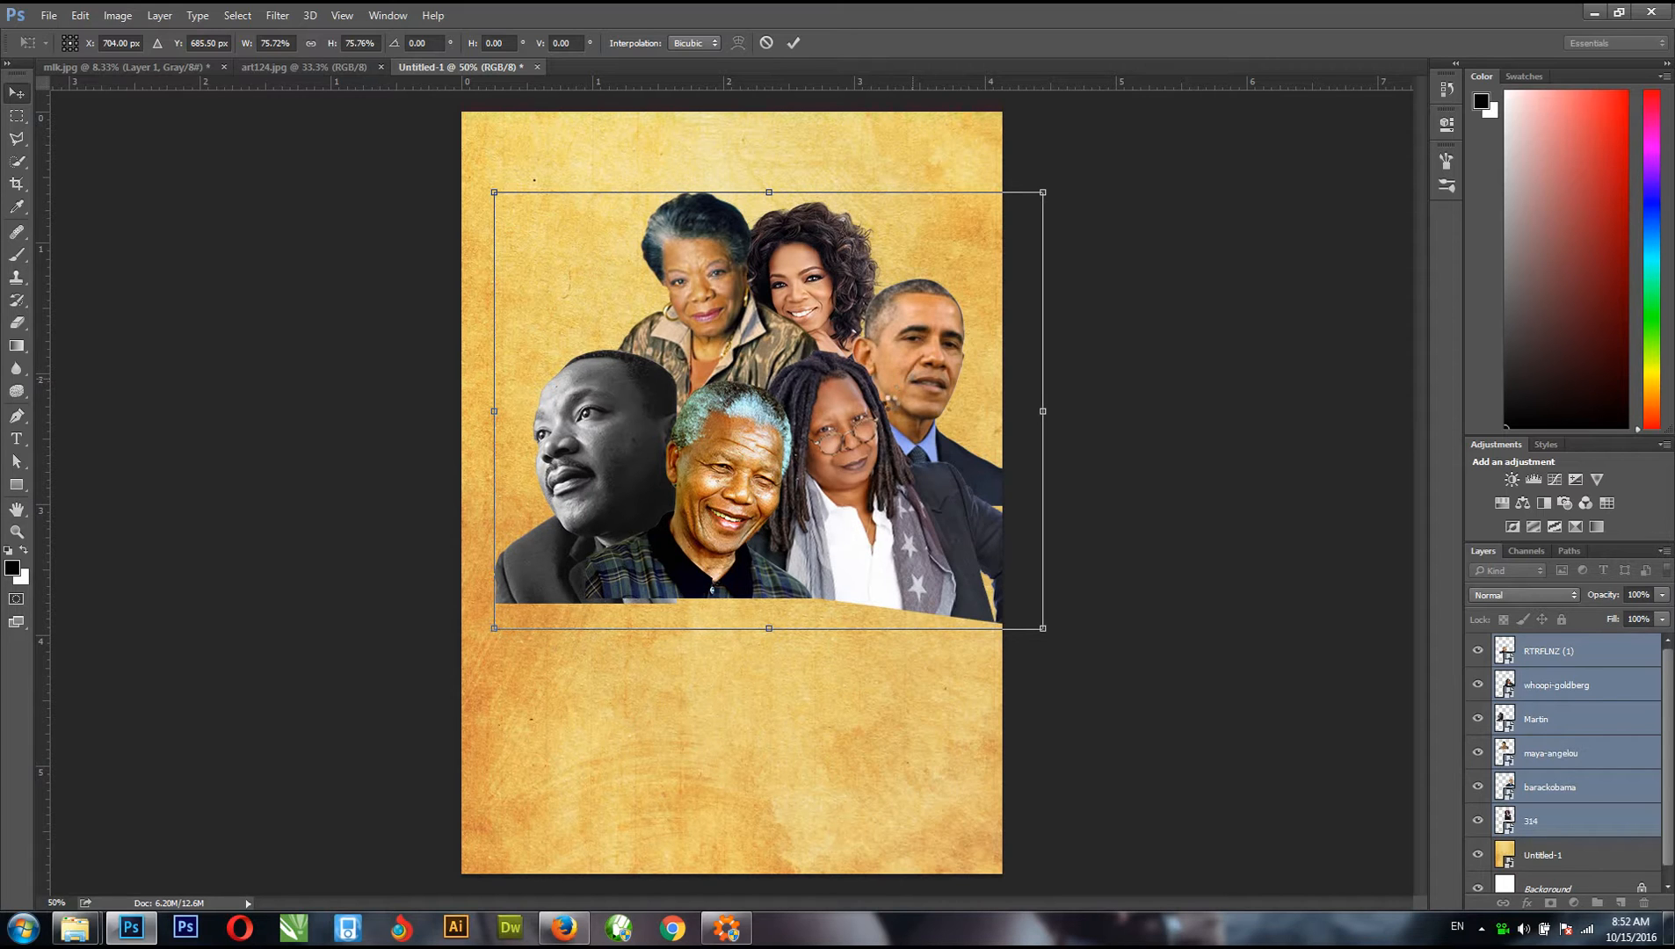
key("Return")
left_click_drag(851, 449, 807, 474)
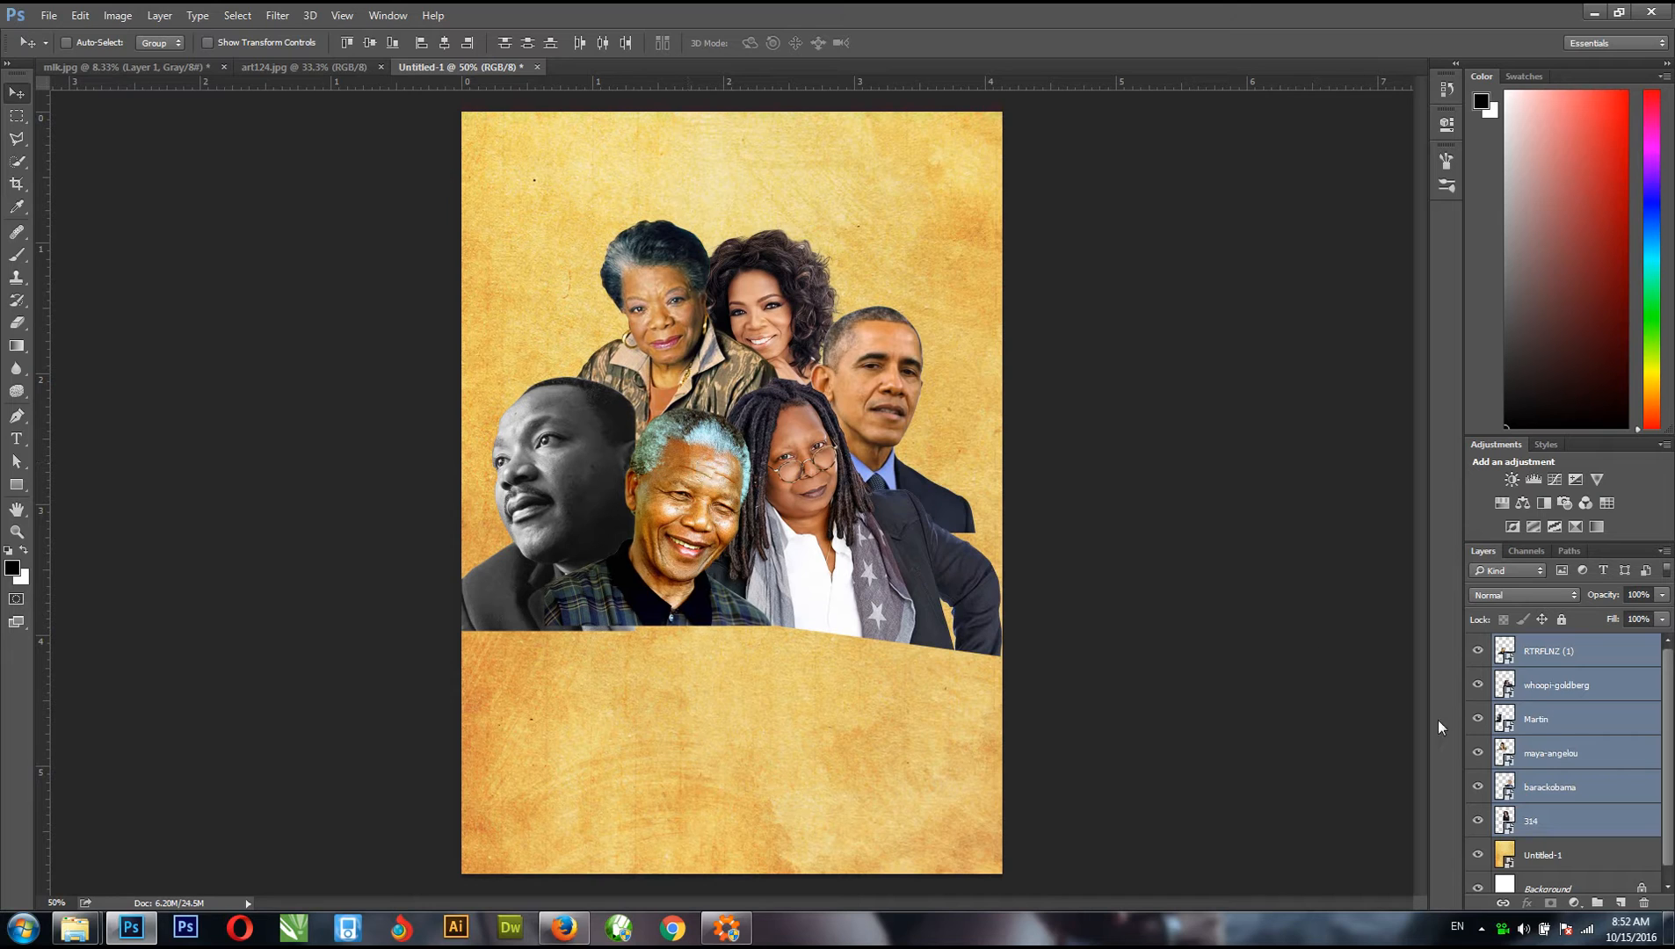
- Scale the Martin portrait down to about 9.3%, keeping its base level with the RTRFLNZ (1) portrait
left_click(1540, 728)
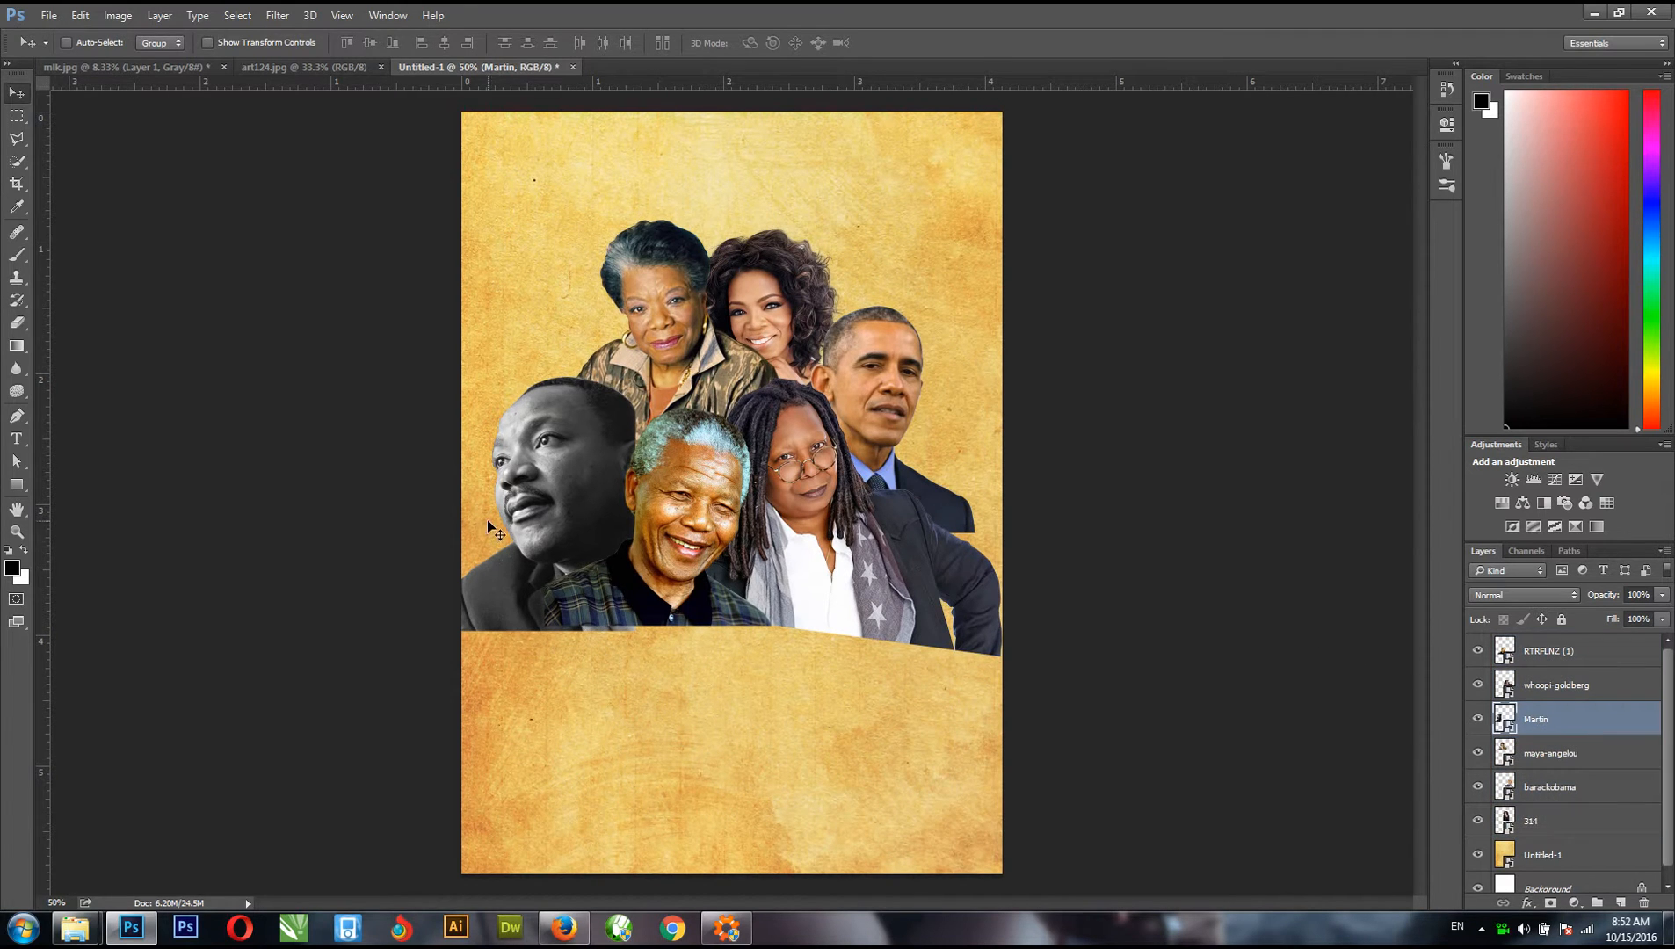
key("ctrl+t")
left_click_drag(454, 379, 488, 411)
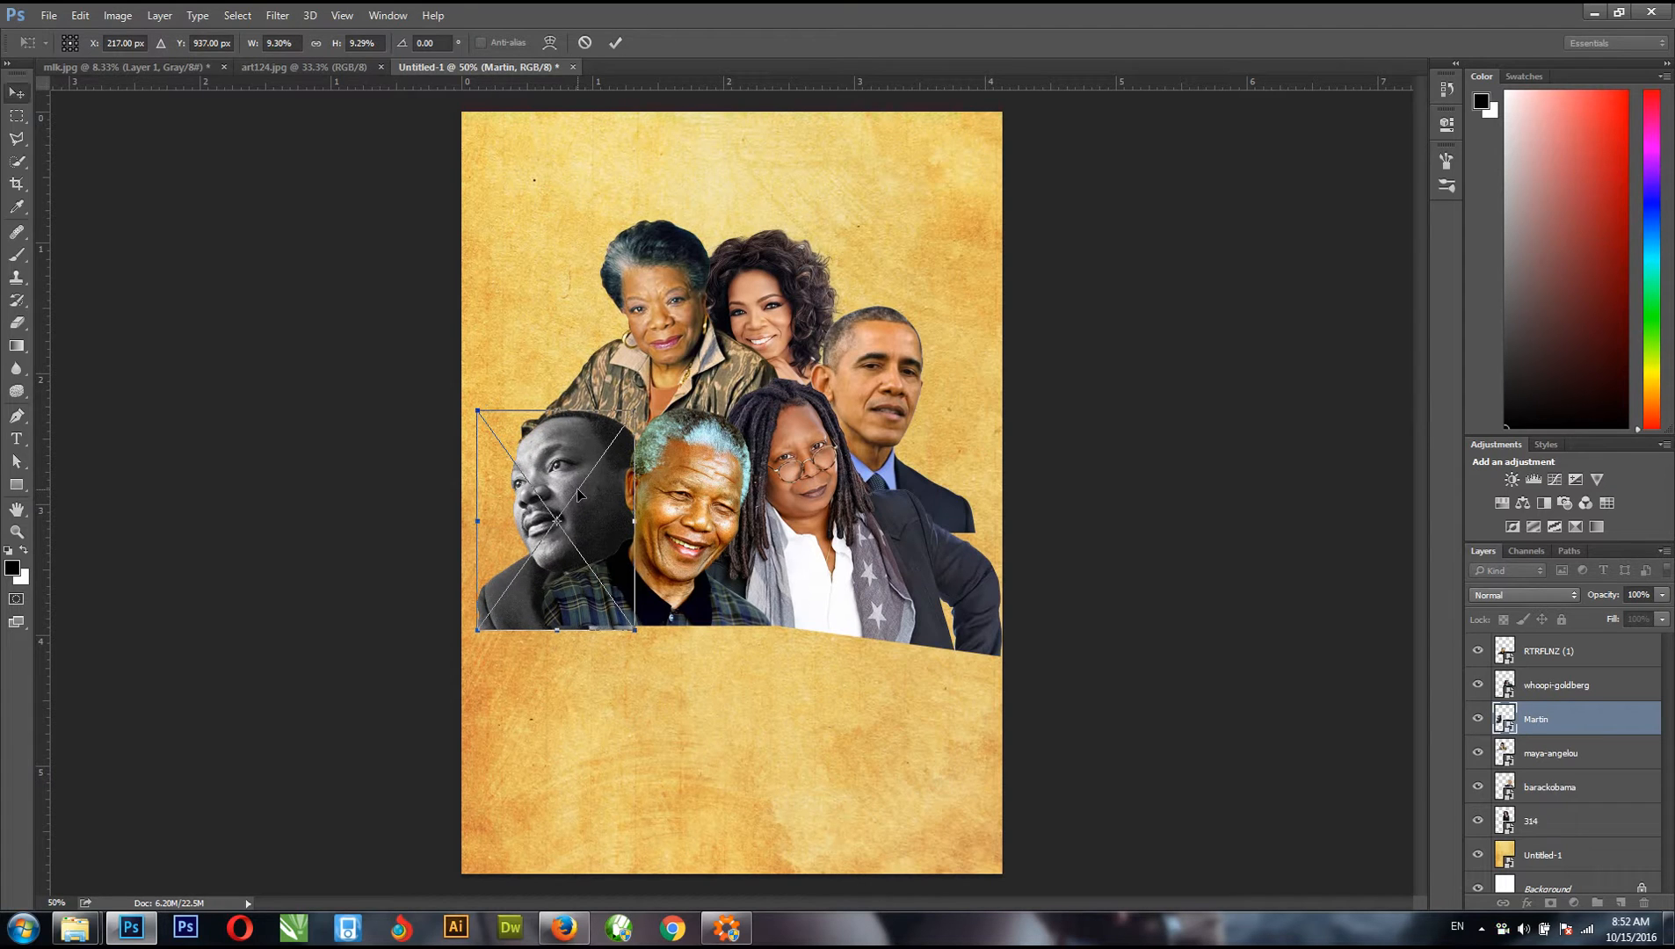
key("Return")
- Move the maya-angelou portrait down and left so it sits behind and just above the Martin portrait
right_click(691, 311)
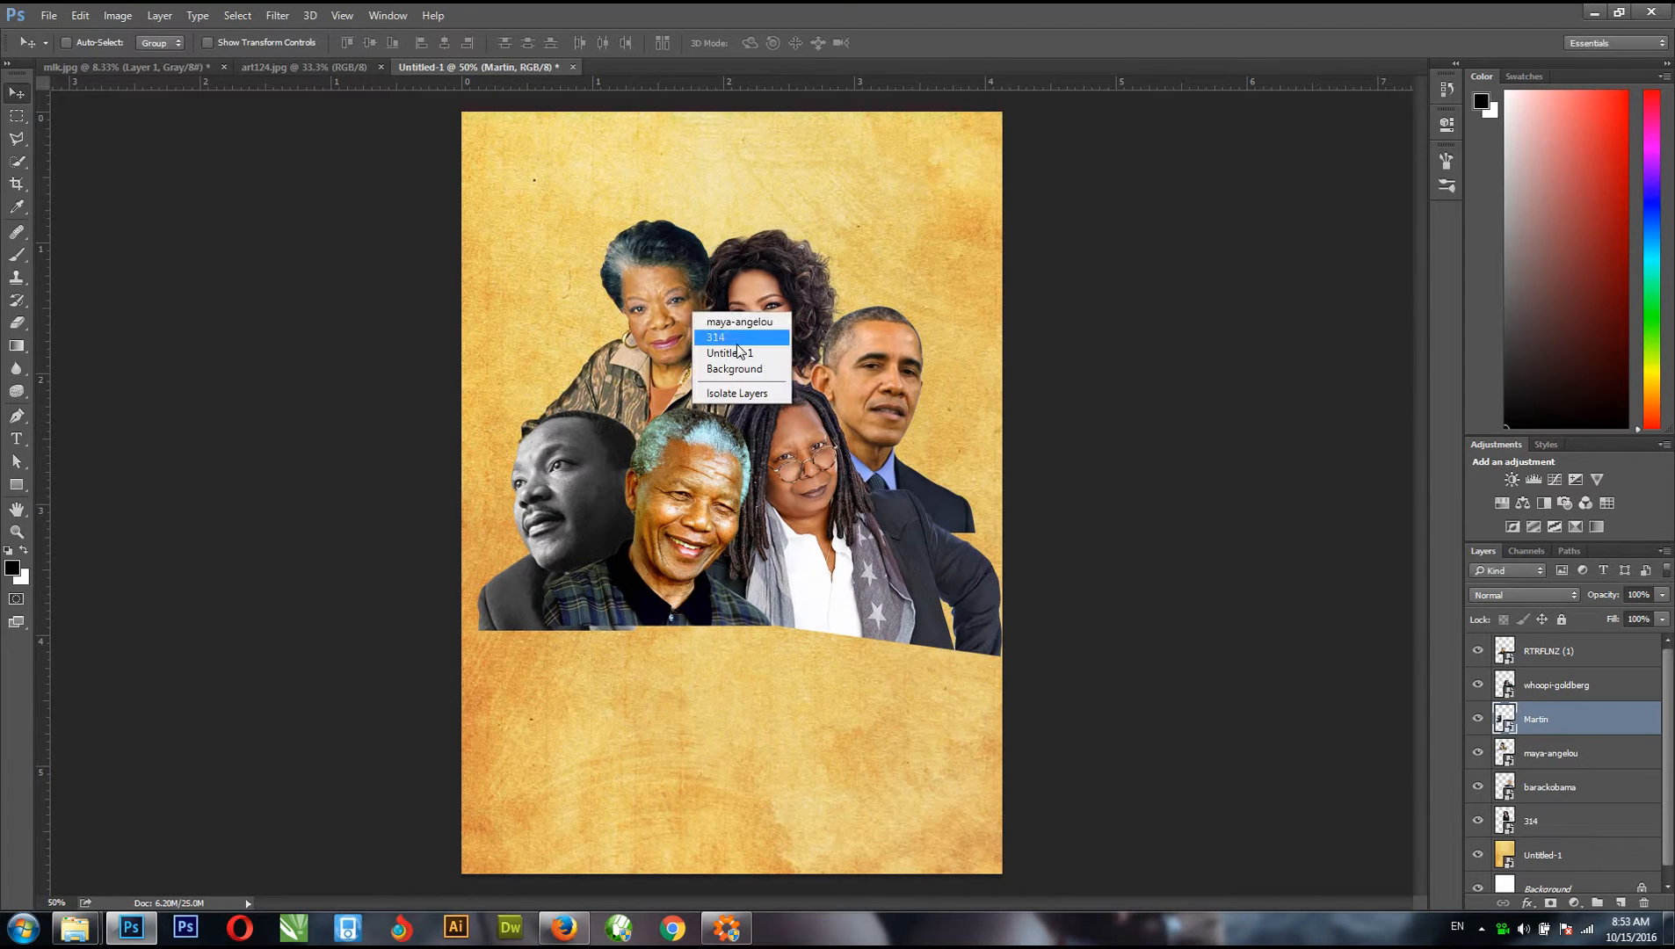
left_click(741, 322)
left_click_drag(674, 328, 634, 358)
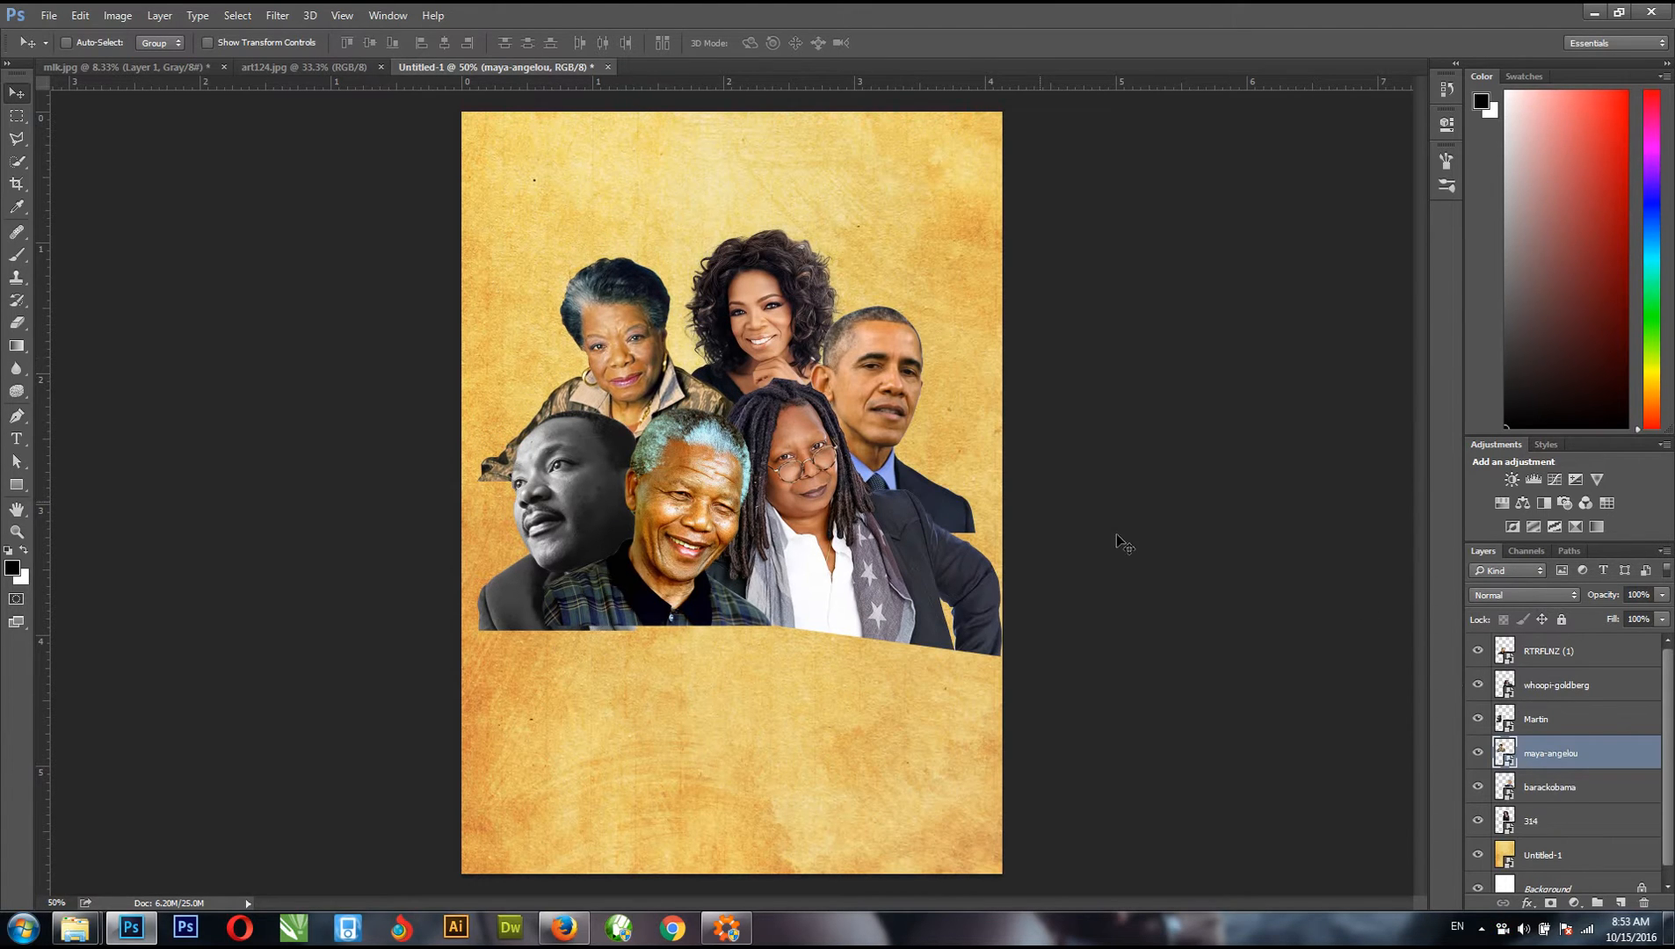
- Move the 314 layer's portrait up and slightly left, and rename the layer Oprah
right_click(810, 315)
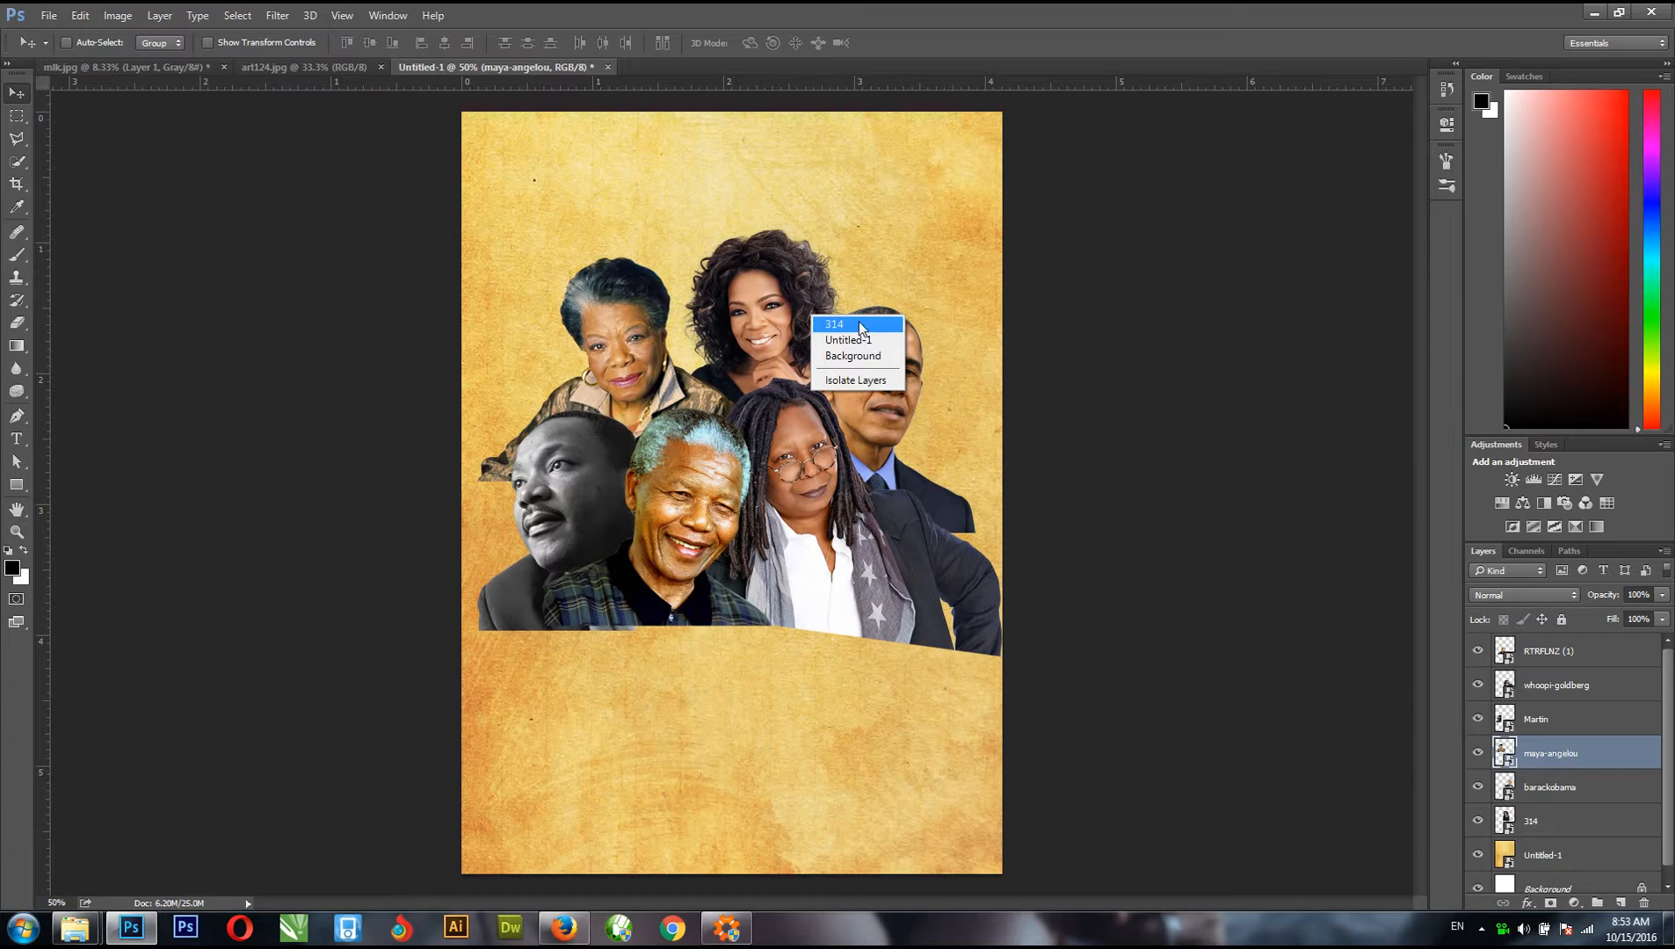
left_click(858, 323)
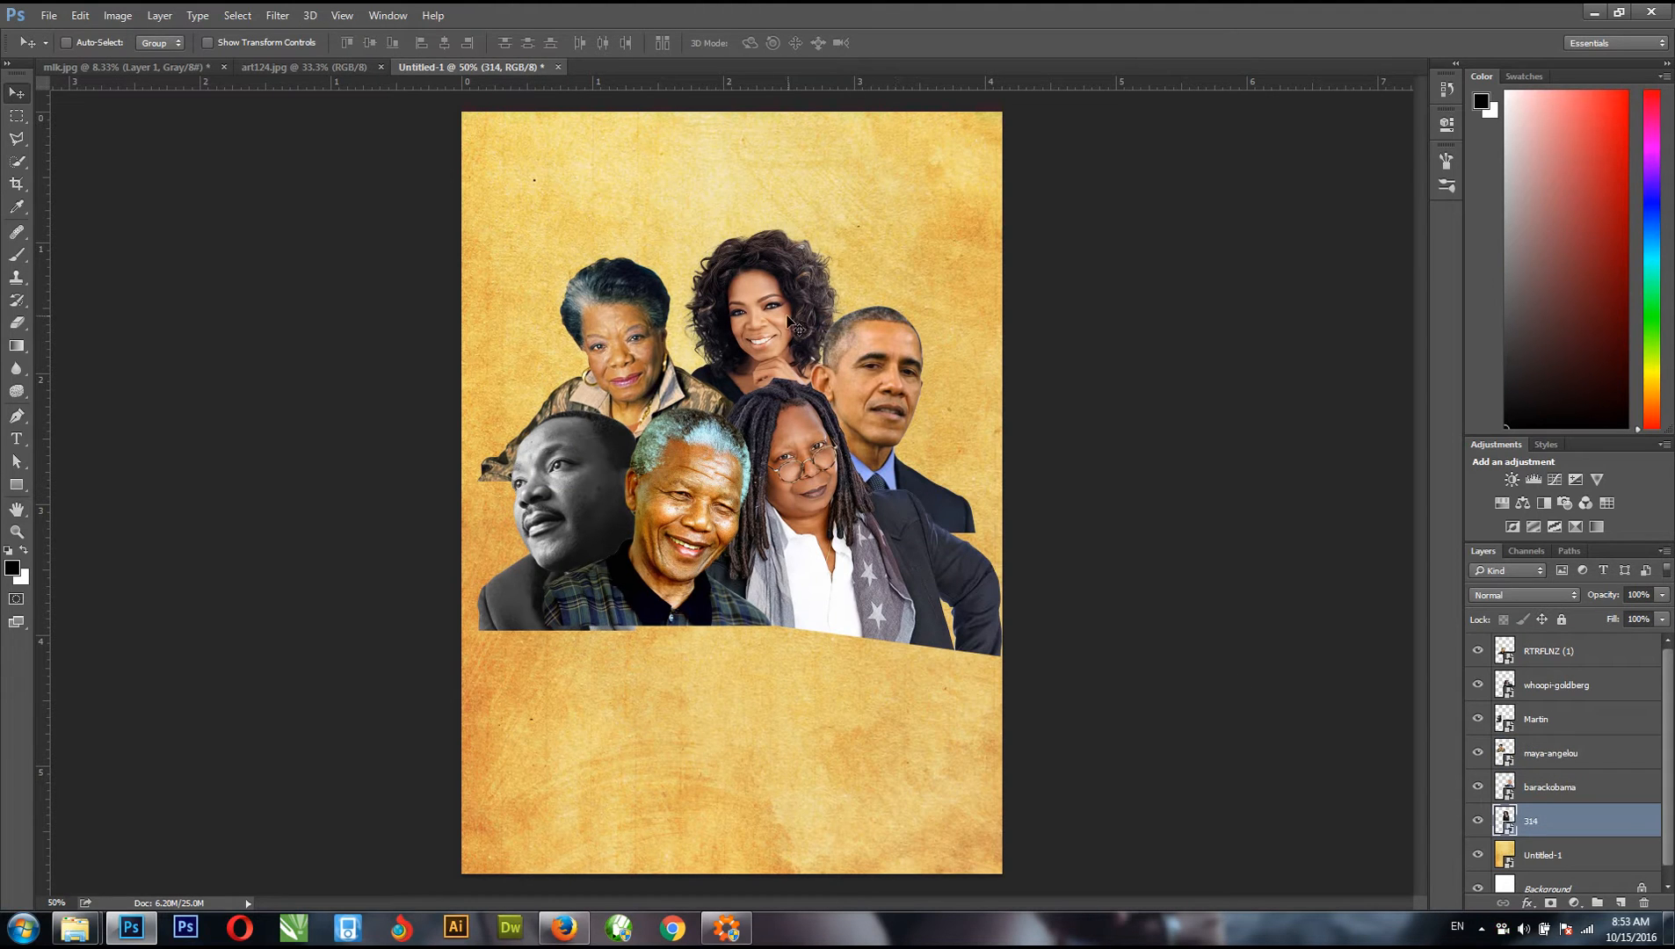
left_click_drag(795, 327, 784, 291)
double_click(1531, 821)
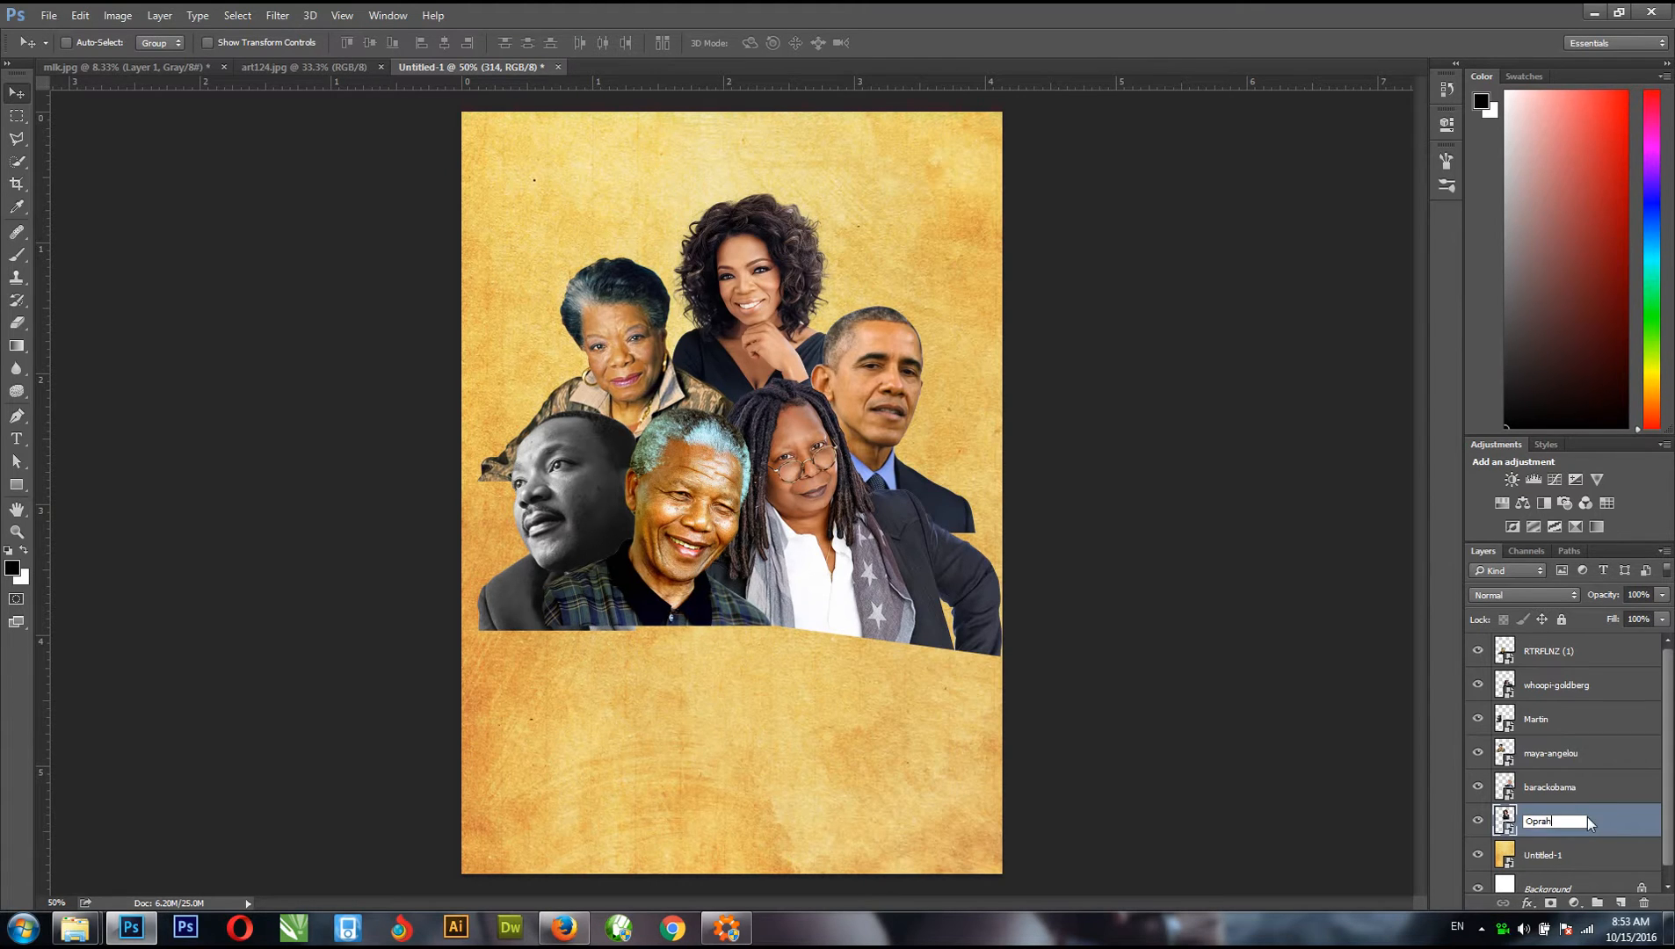
key("Return")
- Move the Oprah portrait down and left beside maya-angelou, and restack its layer directly above the maya-angelou layer
left_click_drag(754, 286, 728, 311)
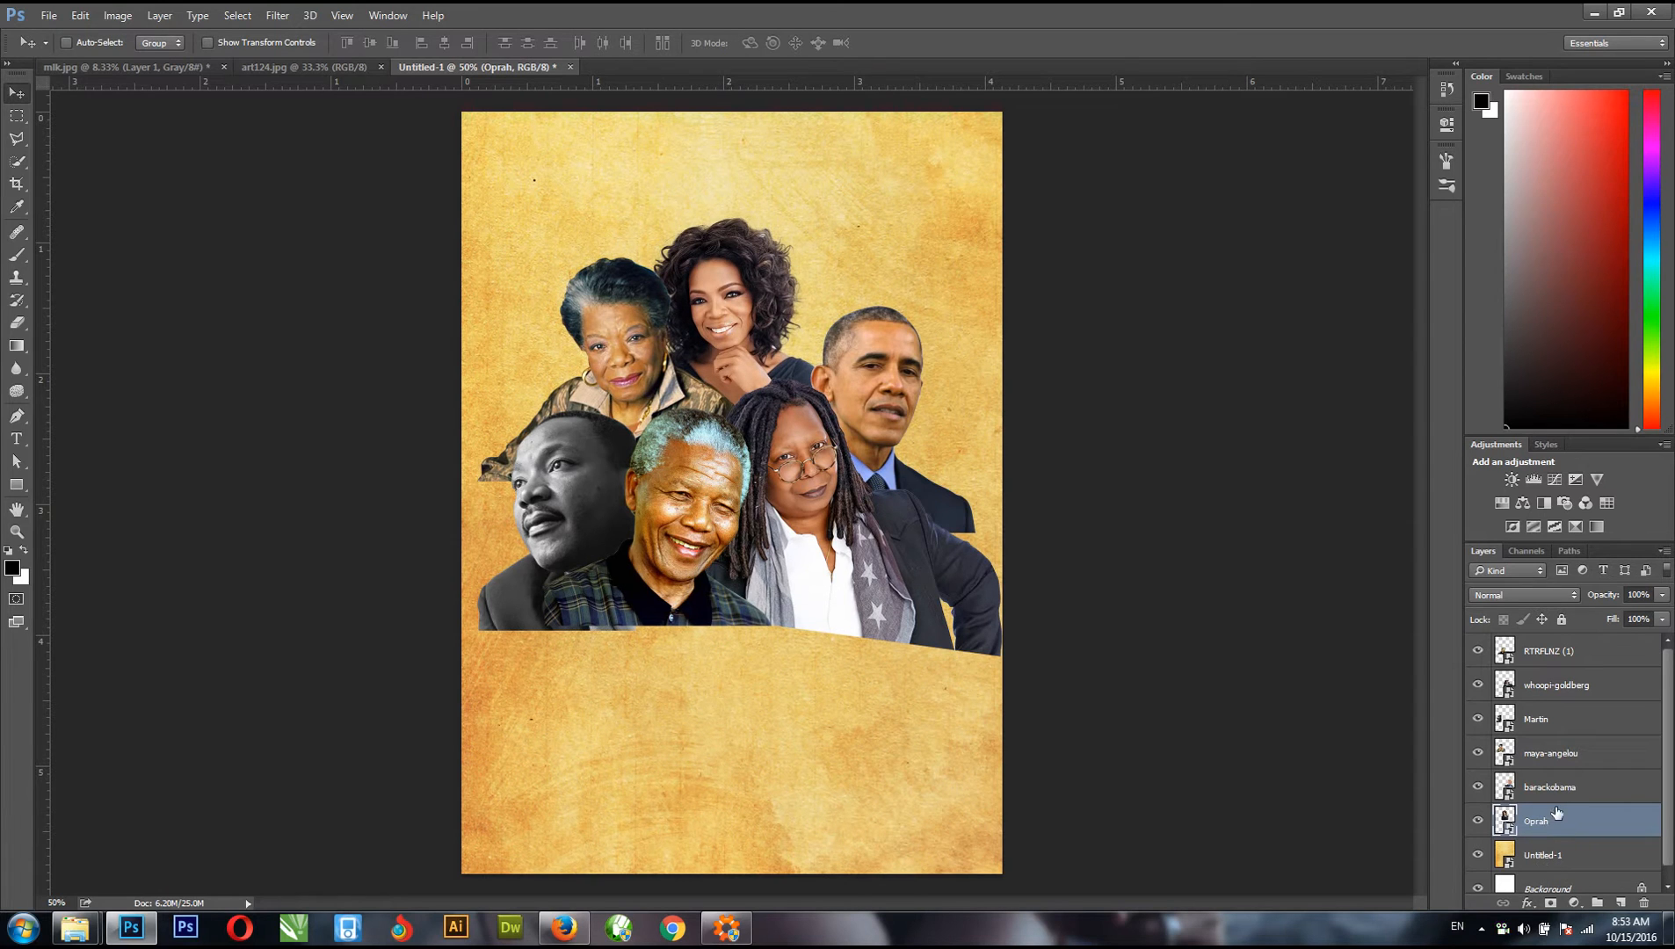
left_click_drag(1560, 806, 1551, 745)
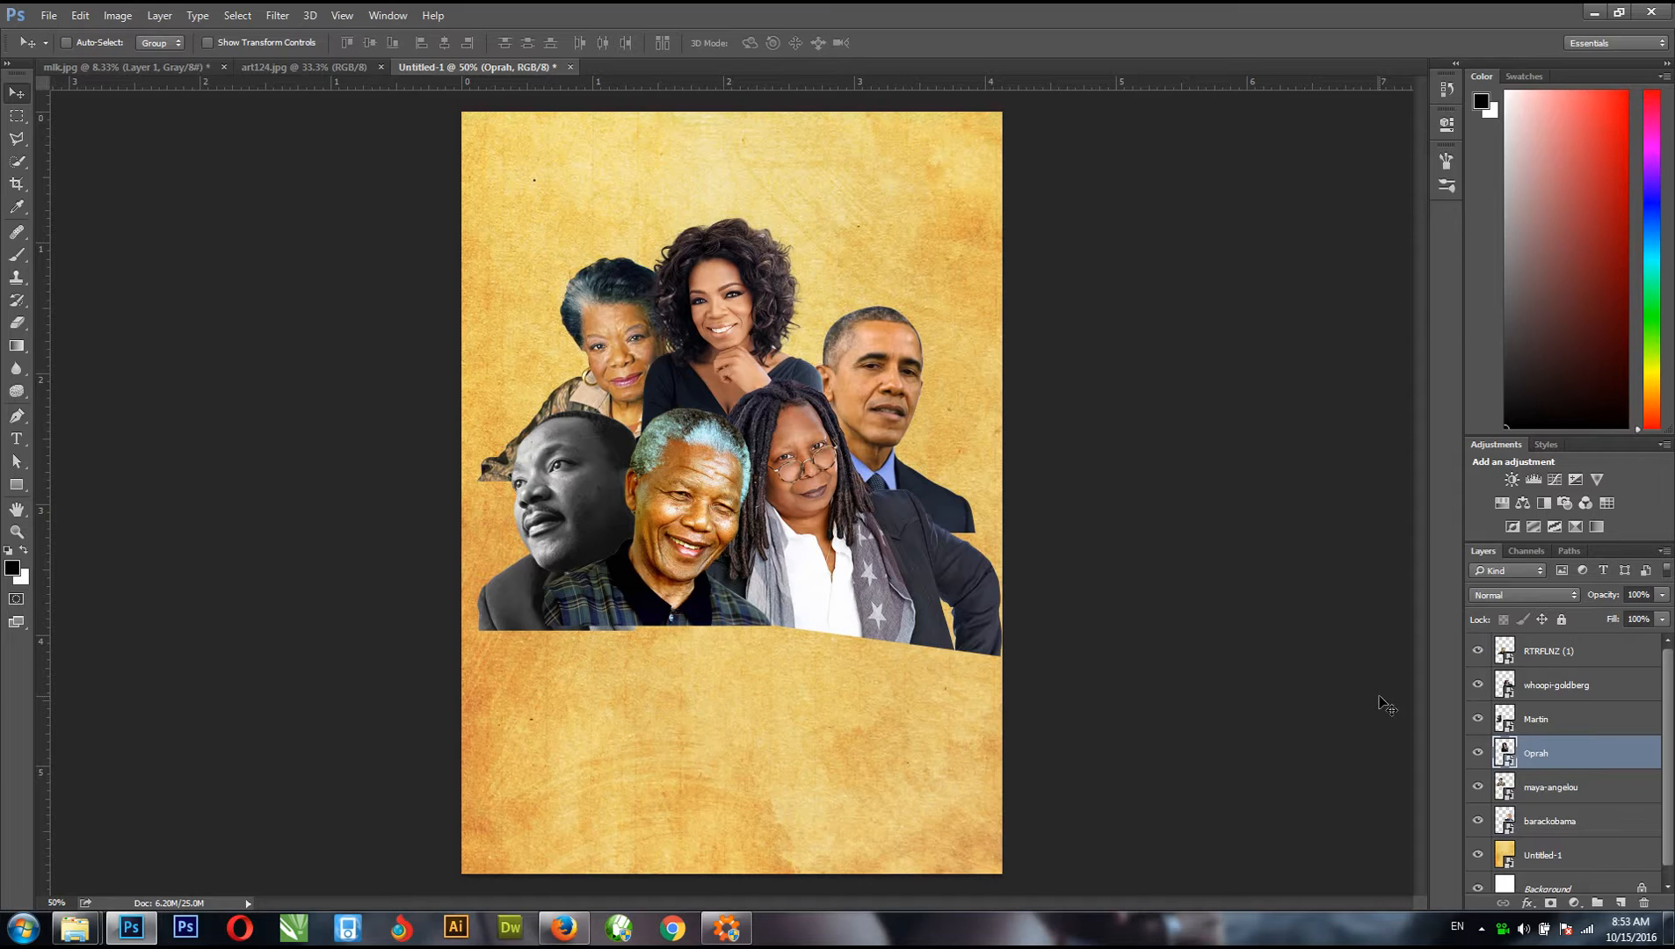
mouse_move(712, 381)
left_mouse_down()
mouse_move(741, 376)
mouse_move(724, 393)
left_mouse_up()
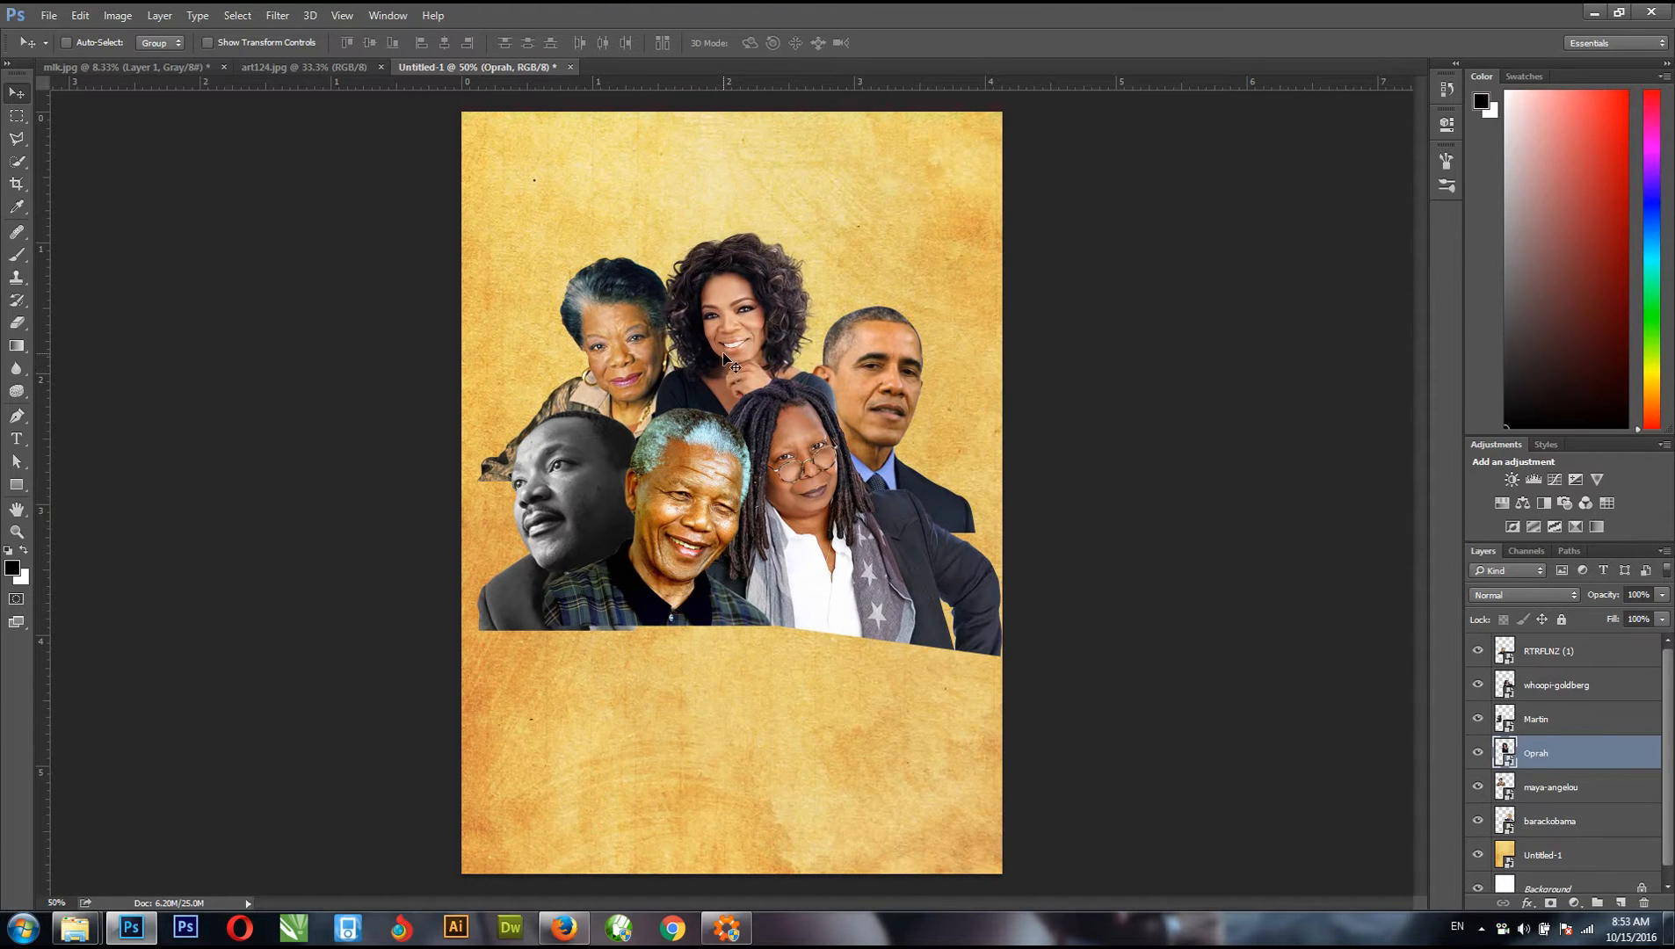
- Flip the Oprah portrait horizontally and move it slightly up between the maya-angelou and barackobama portraits
key("ctrl+t")
right_click(734, 320)
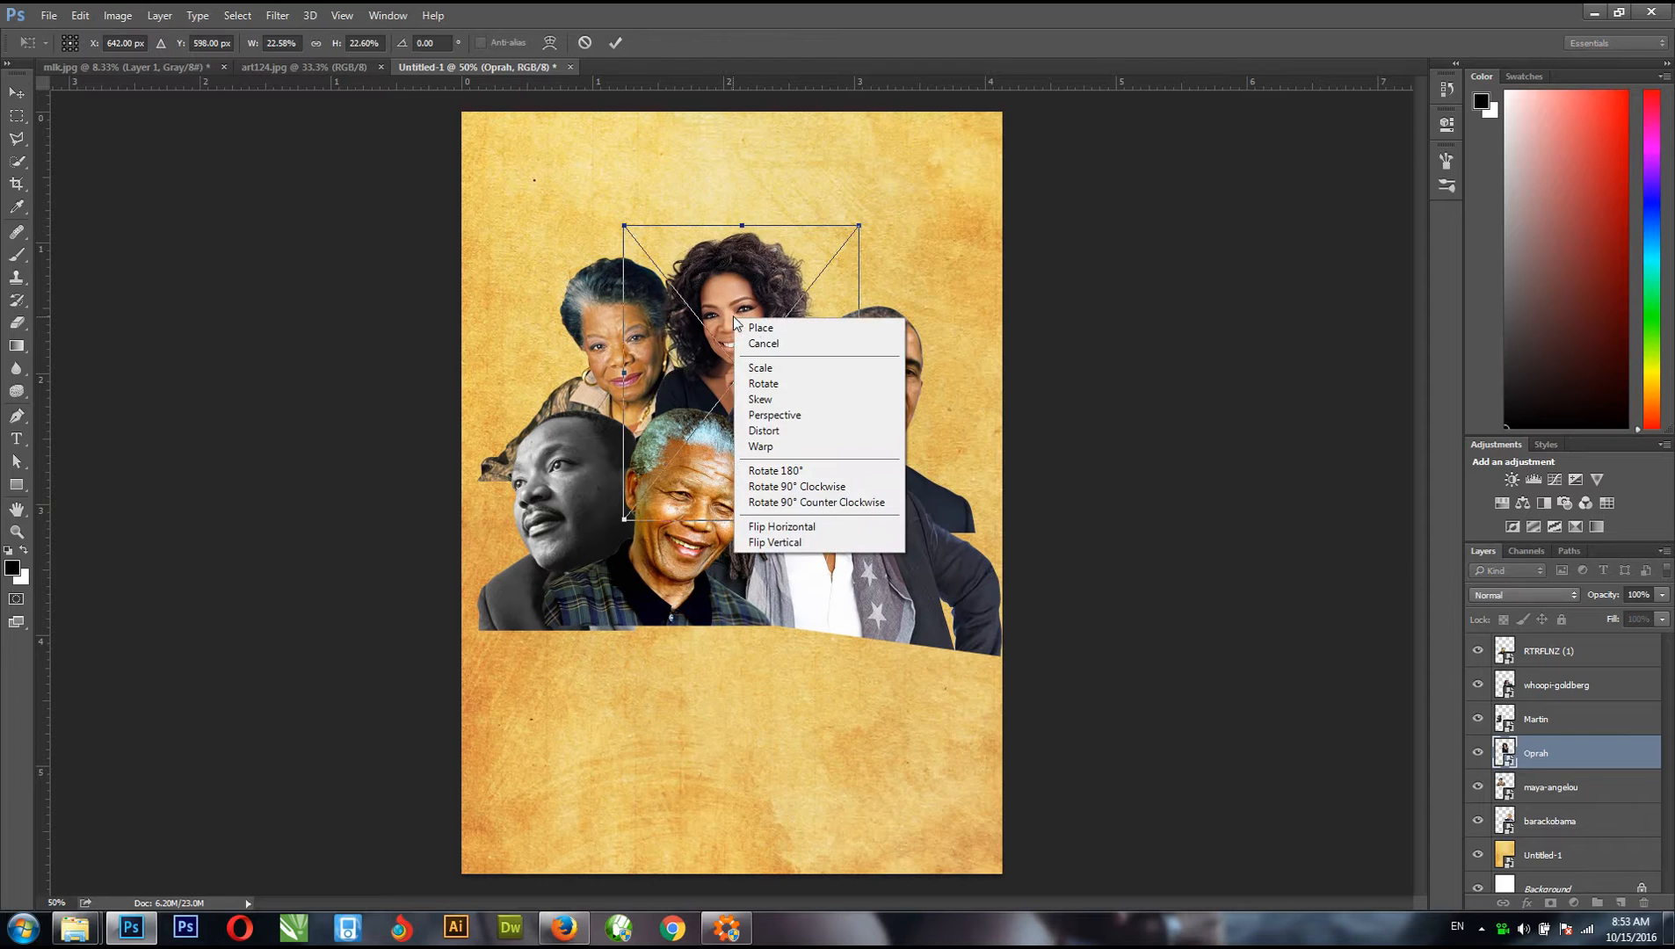
left_click(806, 530)
left_click_drag(767, 342, 767, 295)
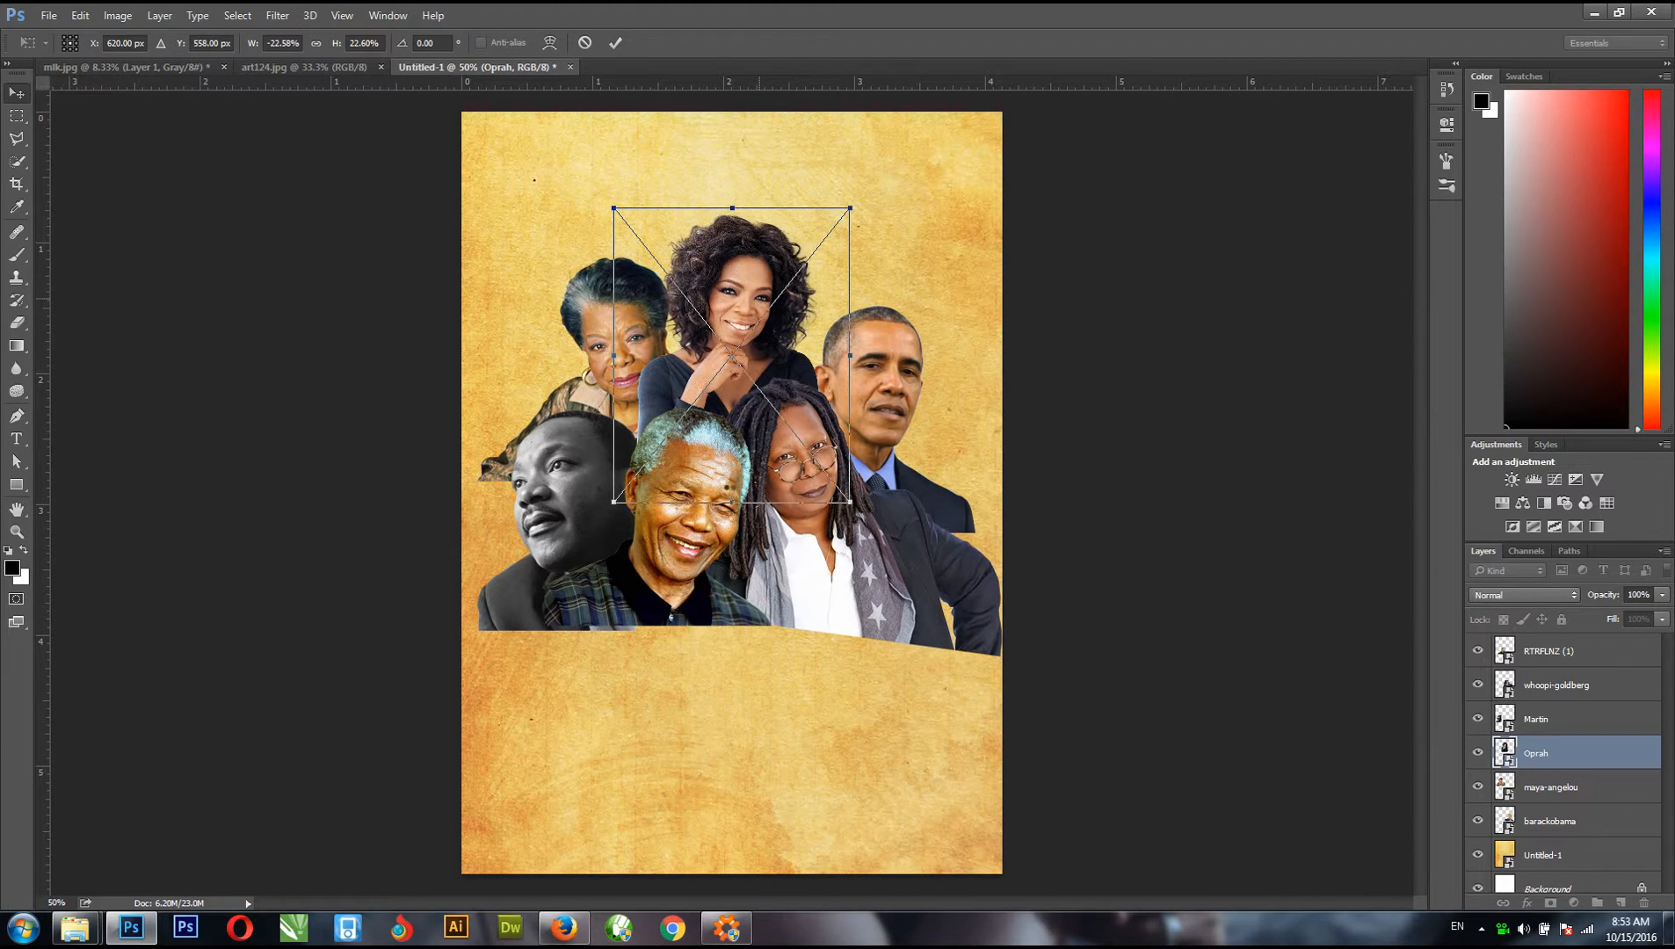
key("Return")
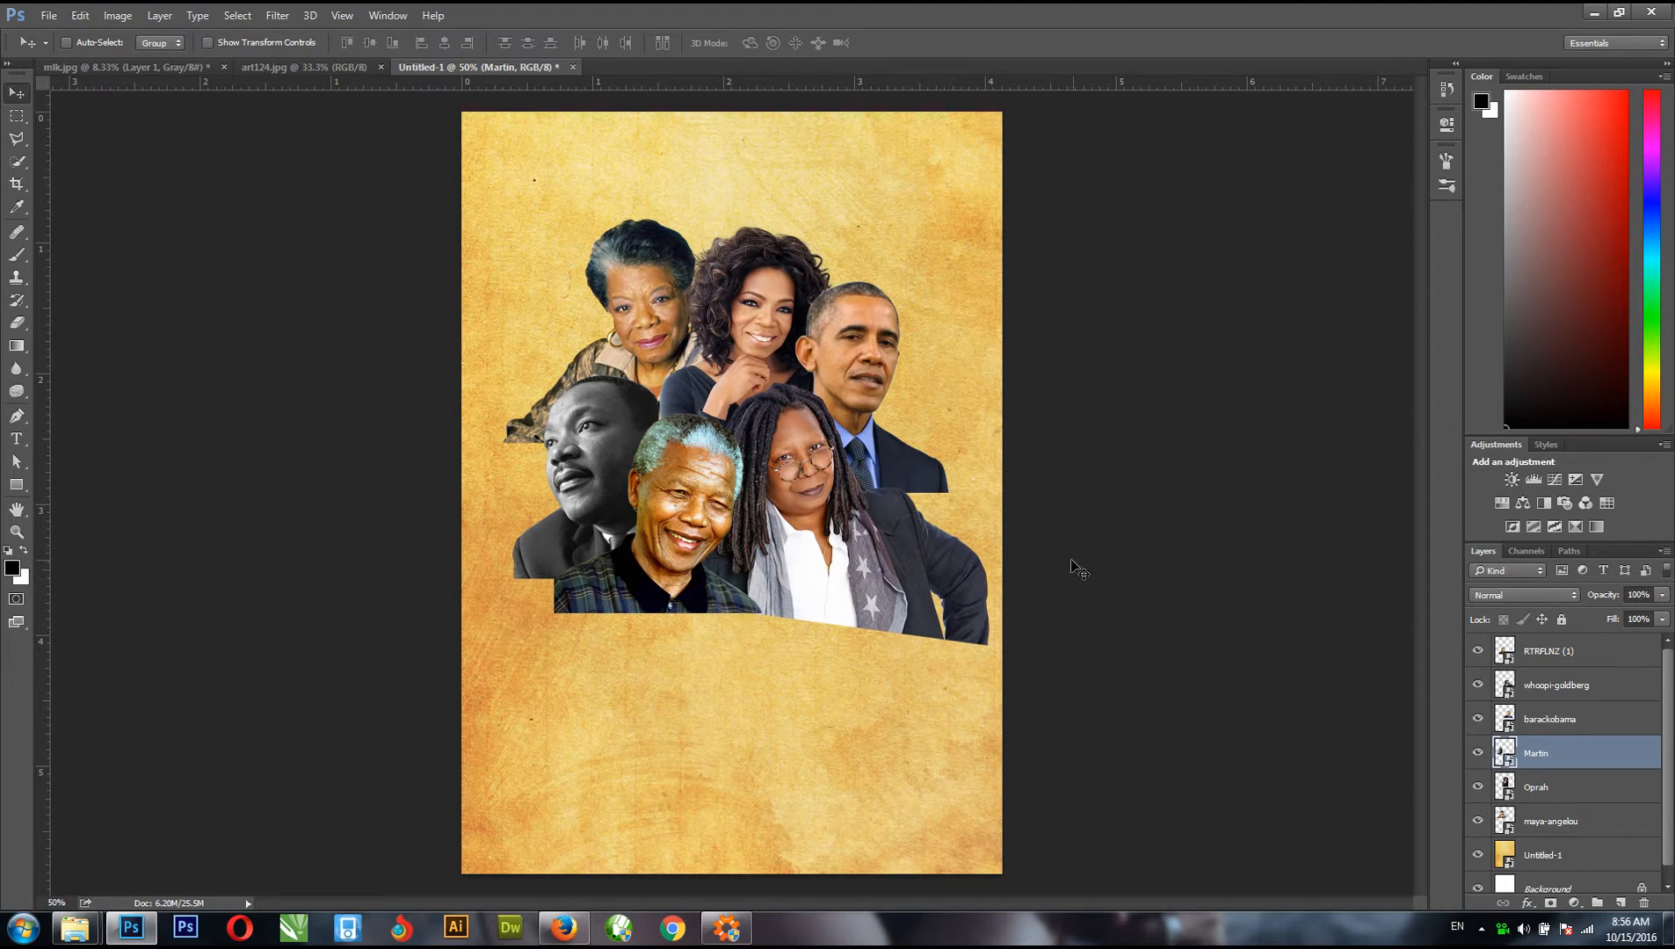
- Check the art124.jpg reference poster, and add a layer mask to the whoopi-goldberg layer in Untitled-1
left_click(343, 68)
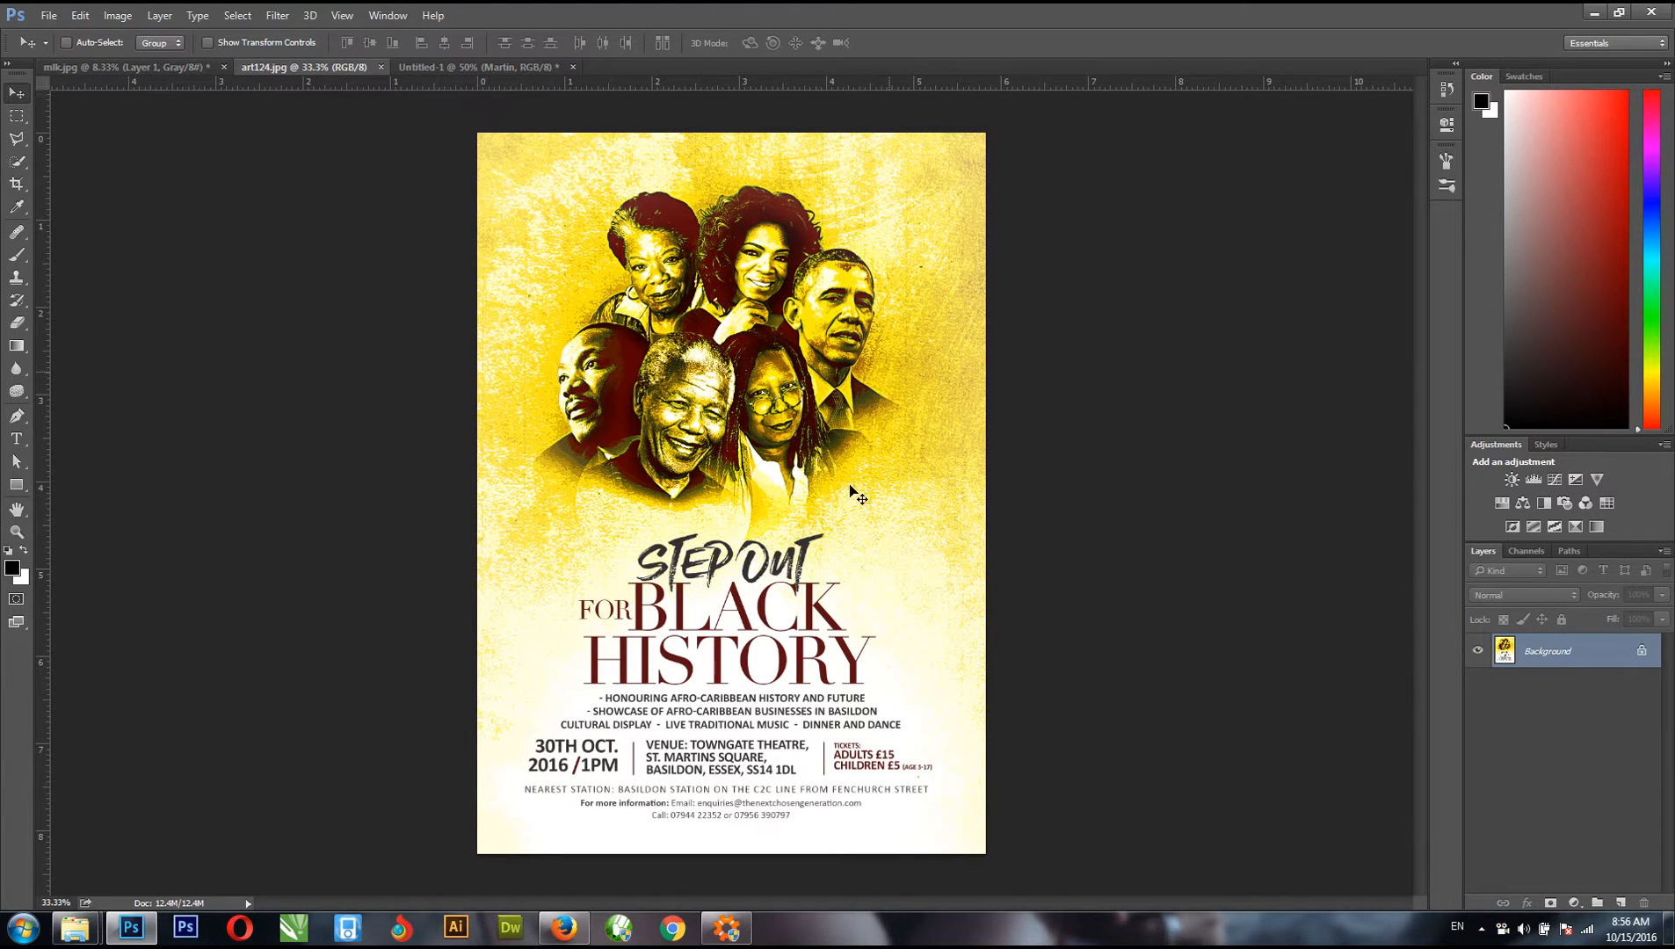
left_click(443, 71)
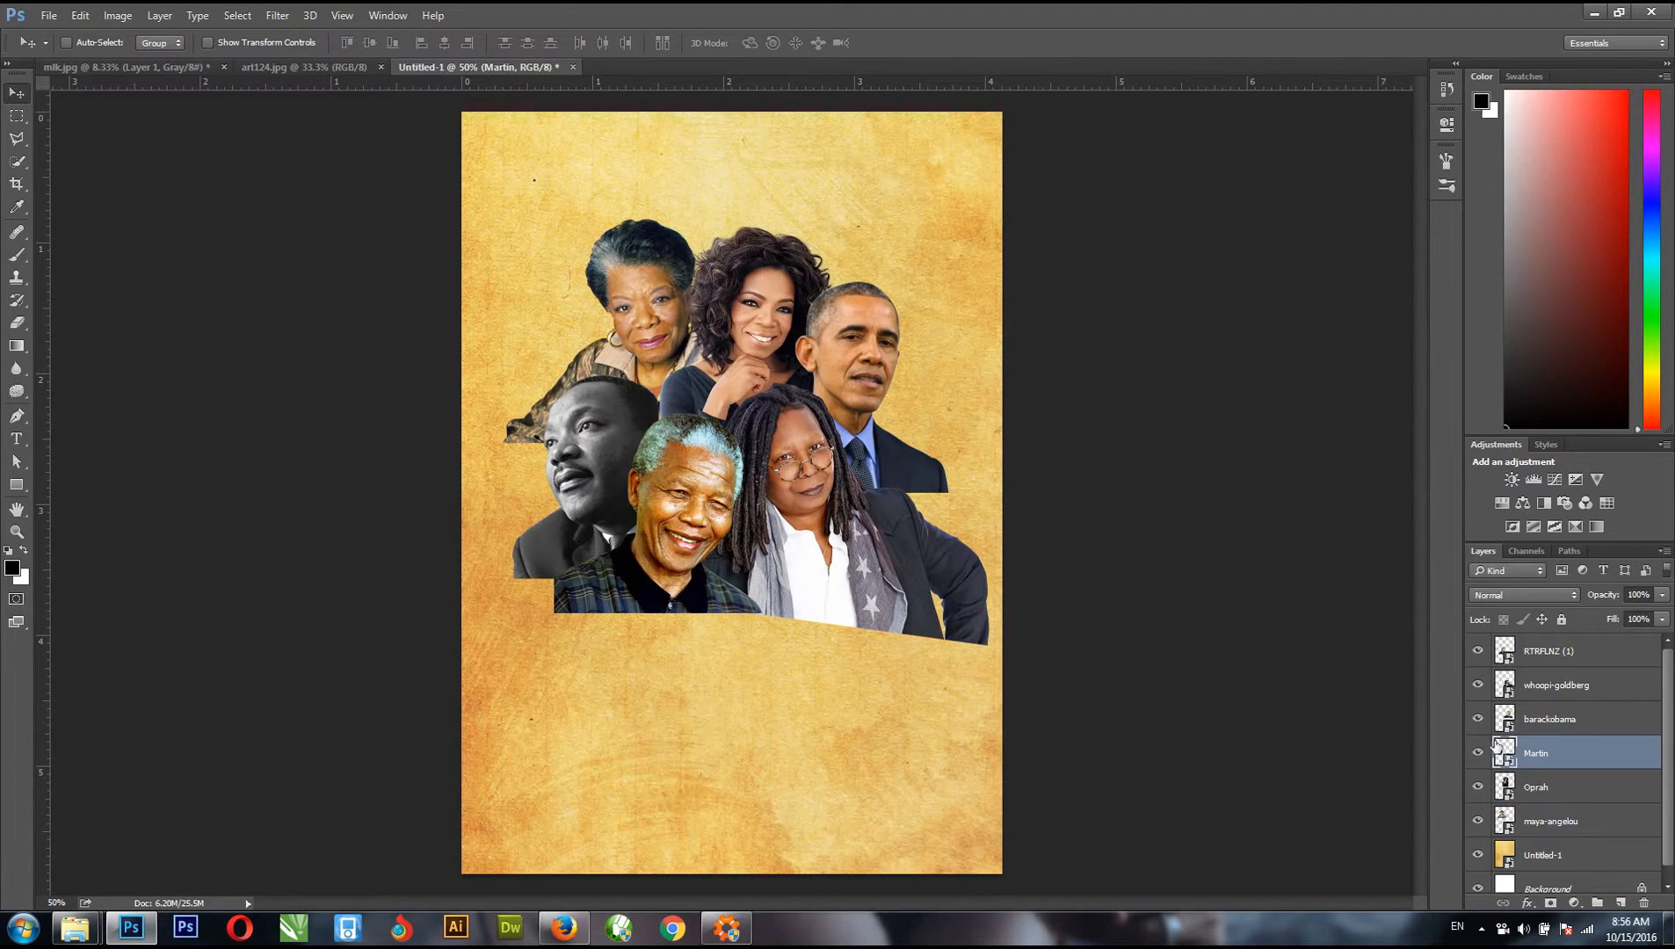
right_click(870, 526)
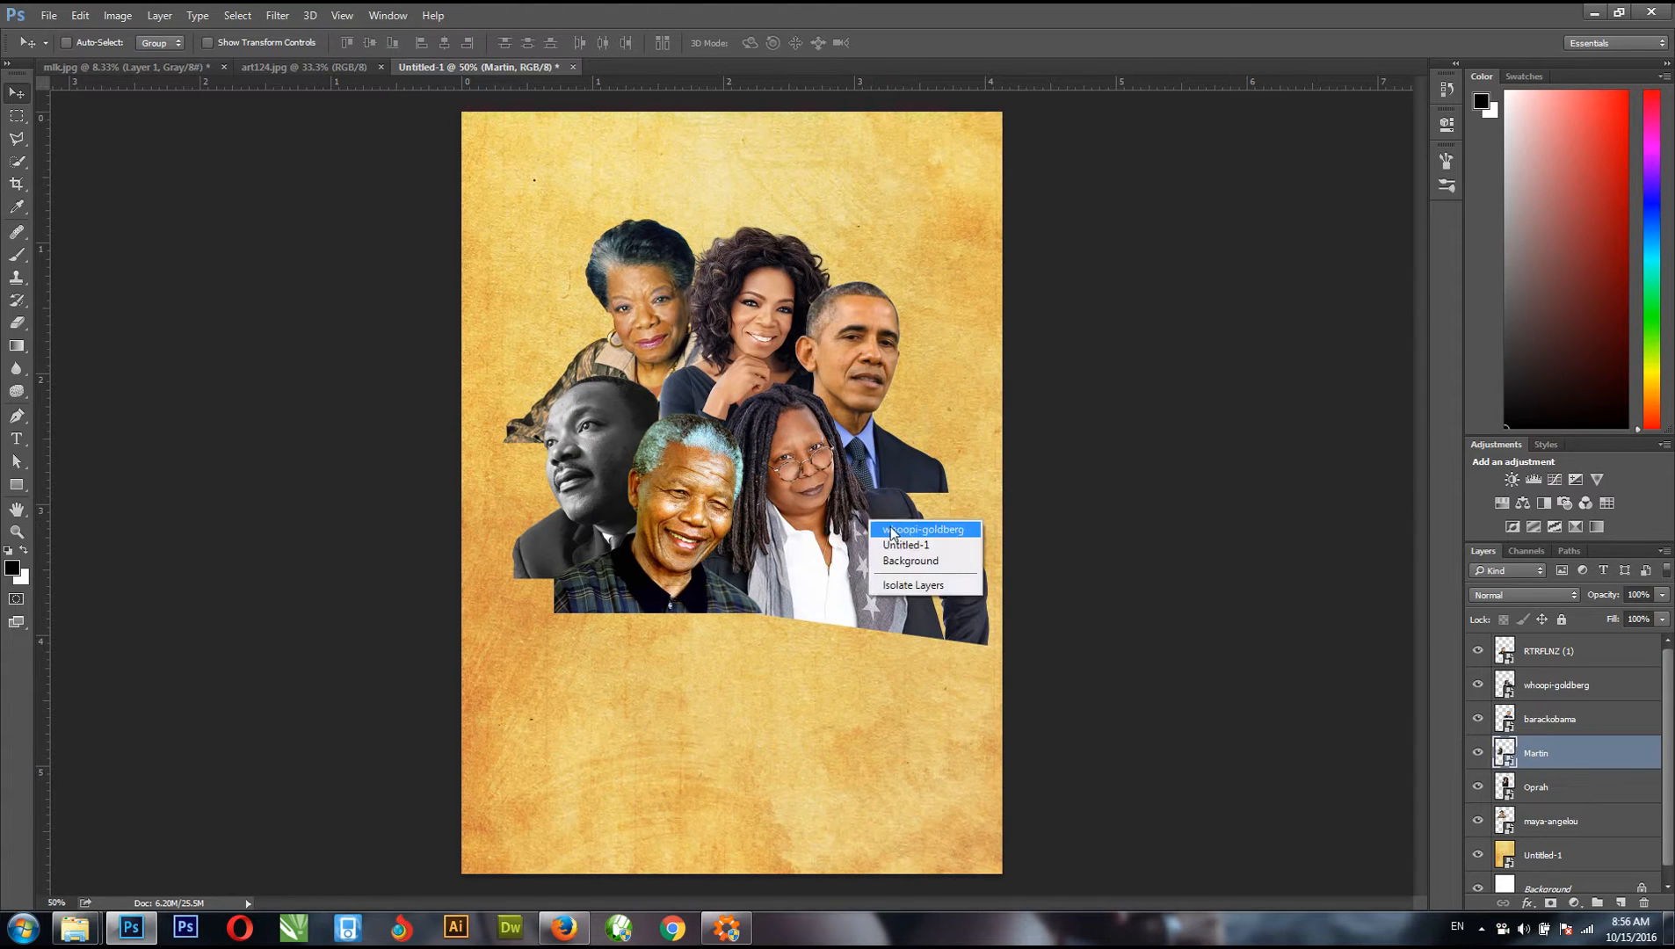
left_click(891, 533)
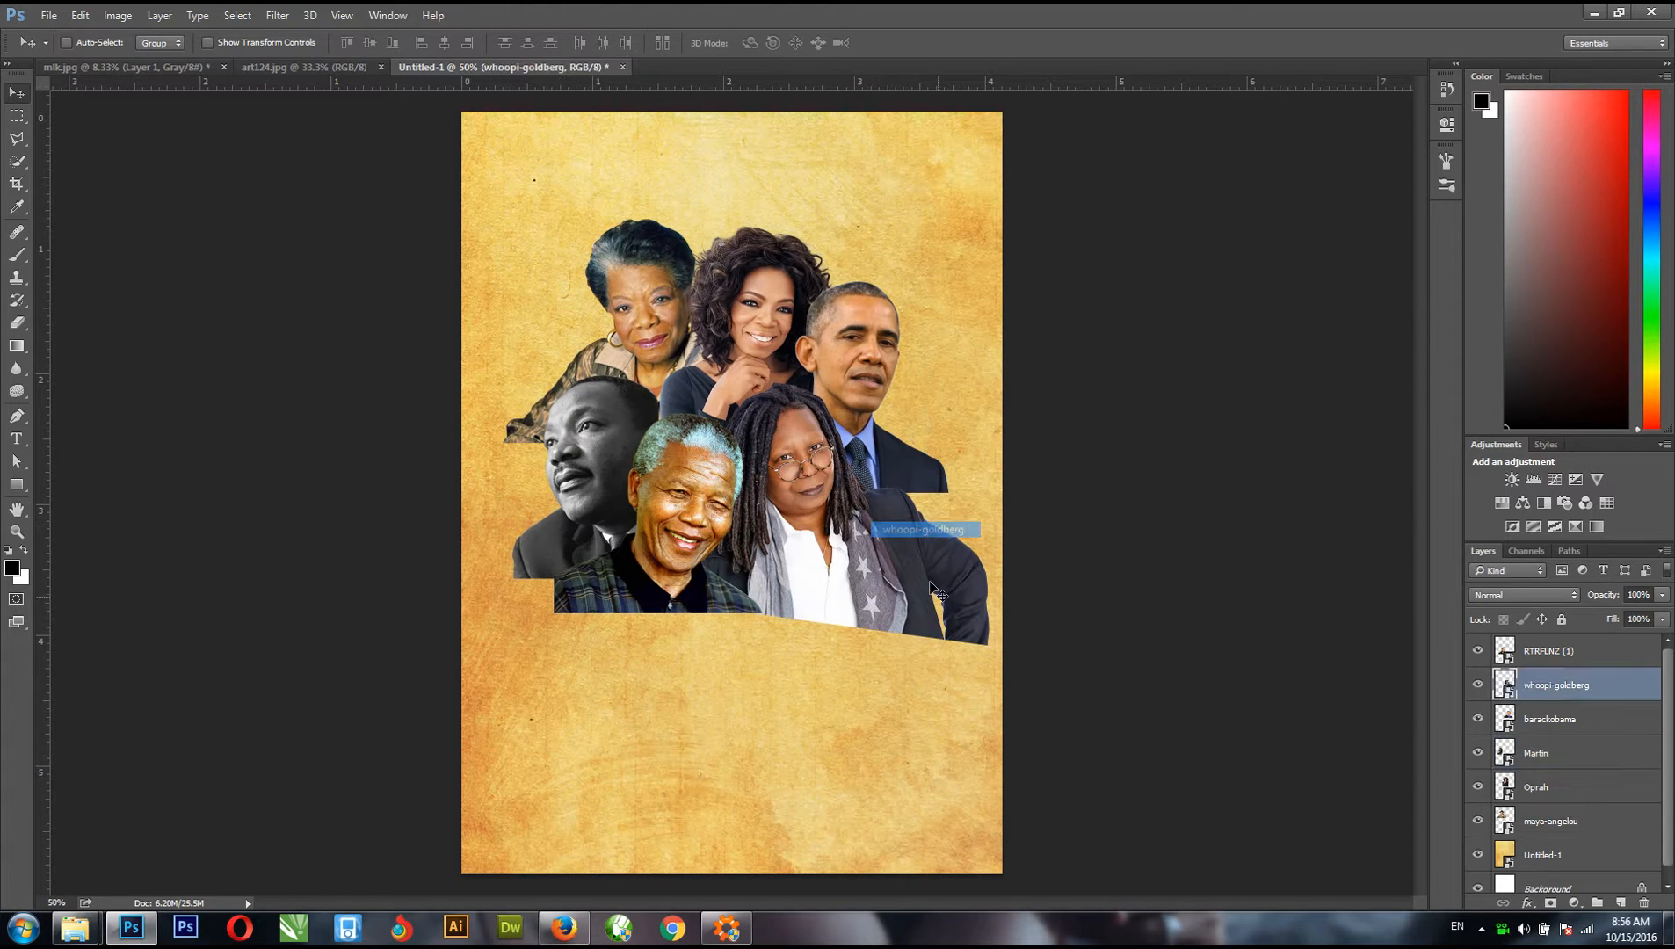
left_click(1552, 903)
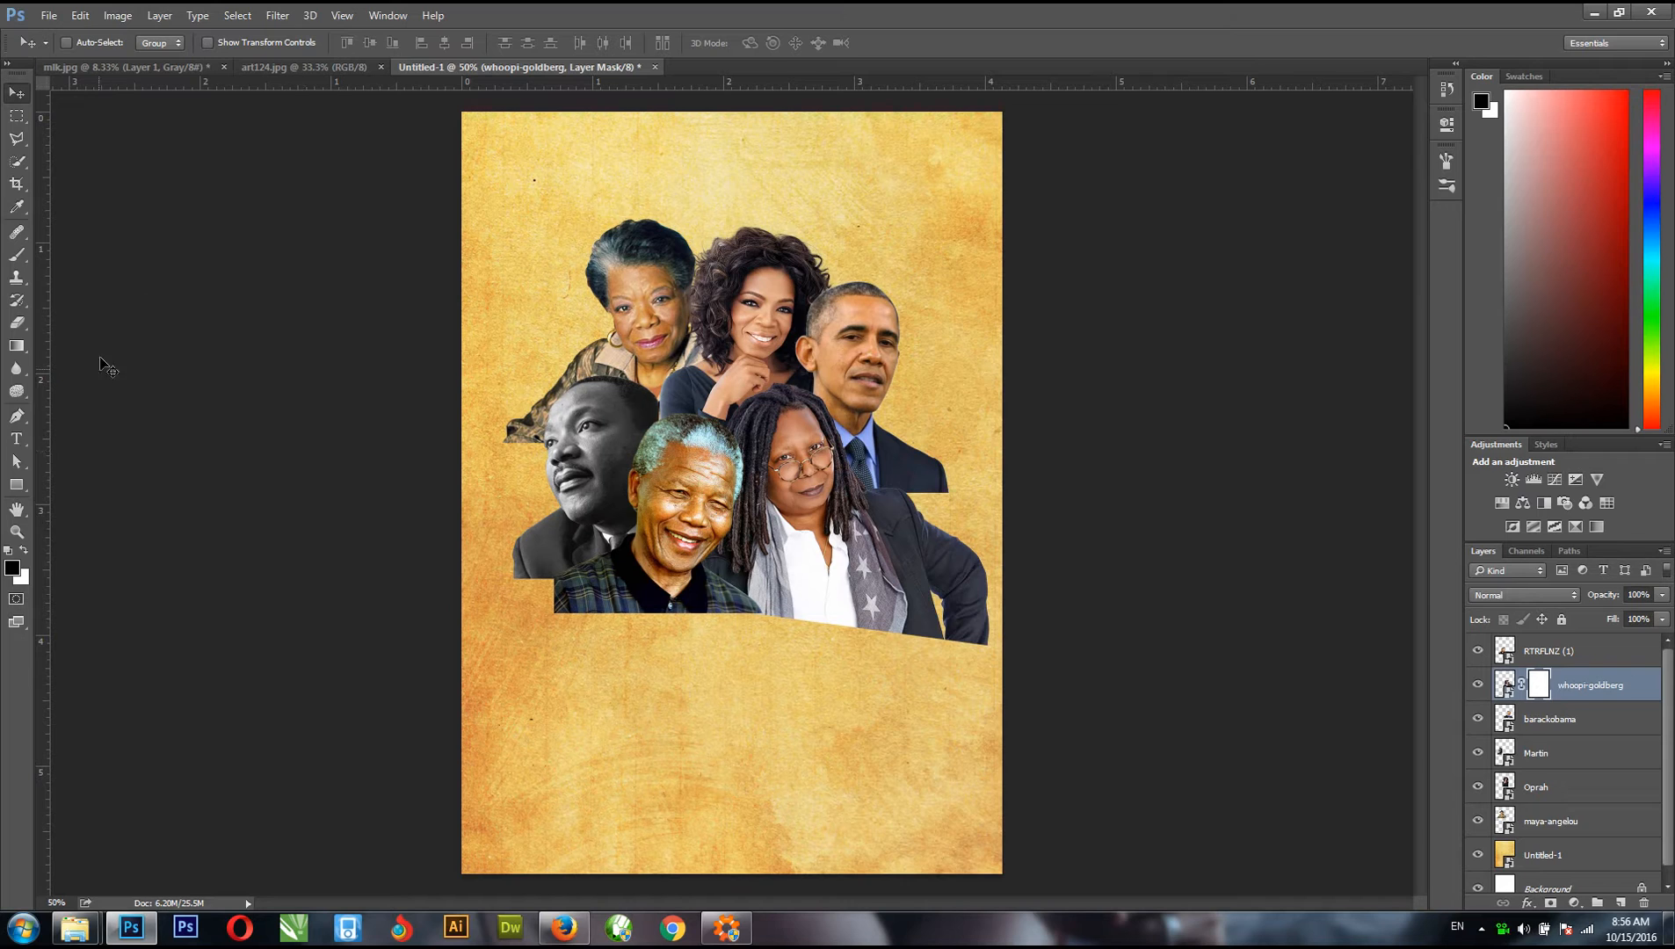
- Paint black on the whoopi-goldberg mask with a soft 500 px brush to fade out the portrait's lower body and right arm
key("b")
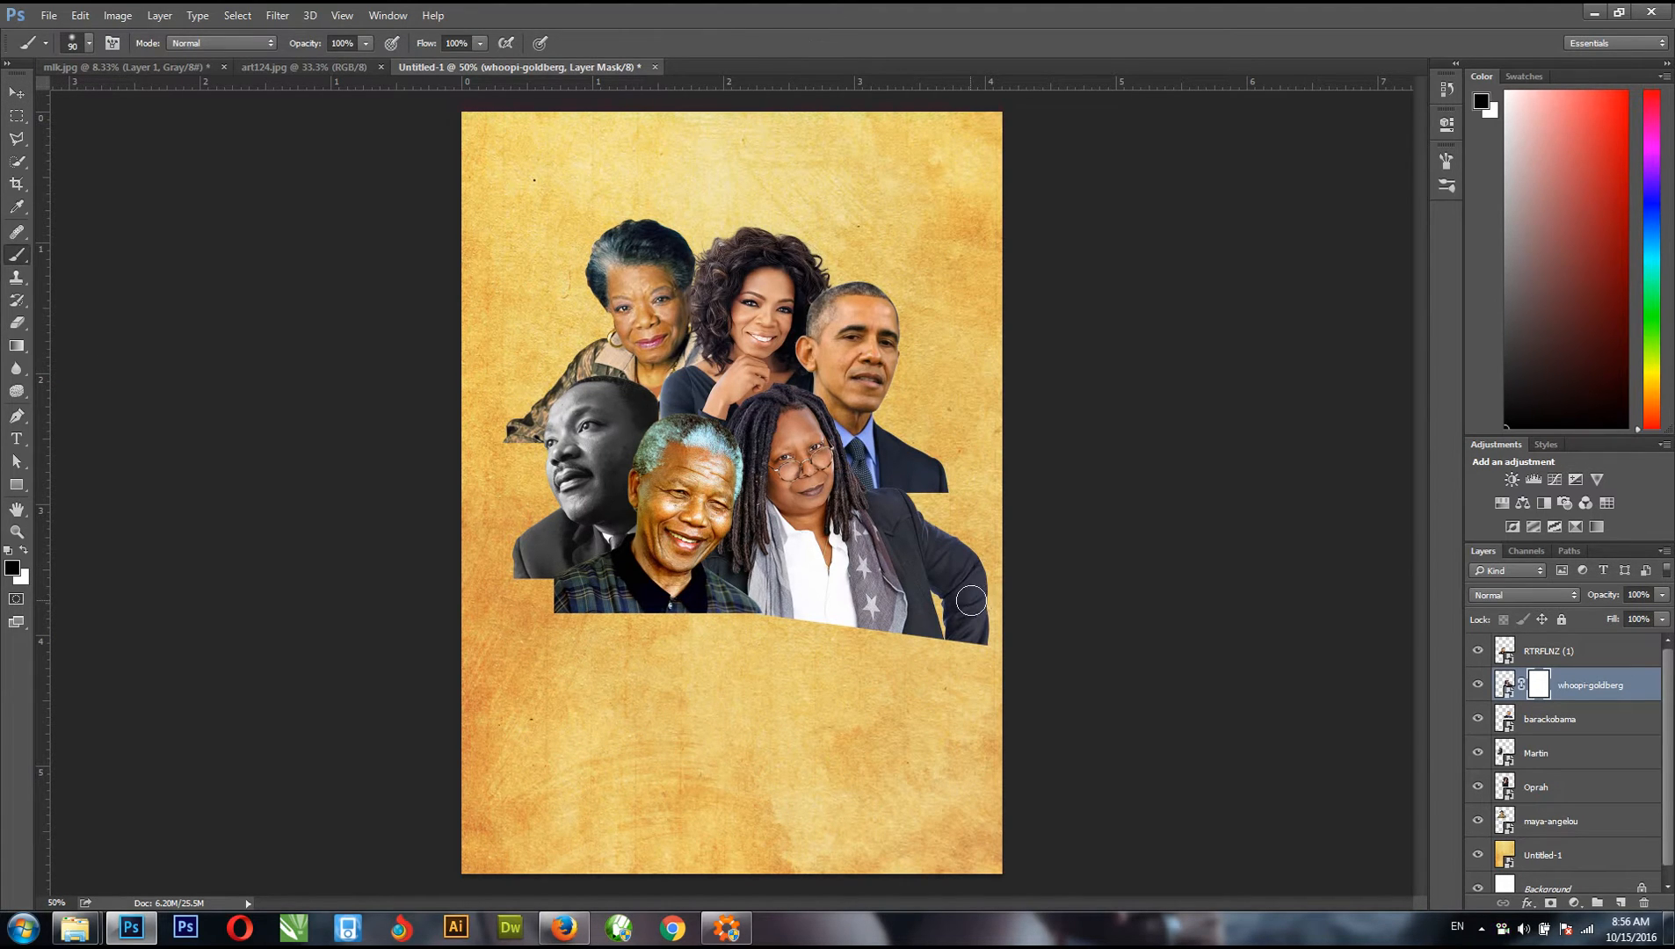
key("bracketright")
key("bracketright")
key("bracketright")
key("bracketright")
key("bracketright")
key("bracketright")
key("bracketright")
left_click(89, 46)
left_click(784, 20)
mouse_move(1034, 591)
left_mouse_down()
mouse_move(1006, 647)
mouse_move(1026, 574)
mouse_move(993, 634)
mouse_move(781, 716)
mouse_move(802, 683)
mouse_move(783, 708)
mouse_move(848, 684)
mouse_move(839, 717)
mouse_move(925, 672)
mouse_move(975, 559)
mouse_move(938, 686)
left_mouse_up()
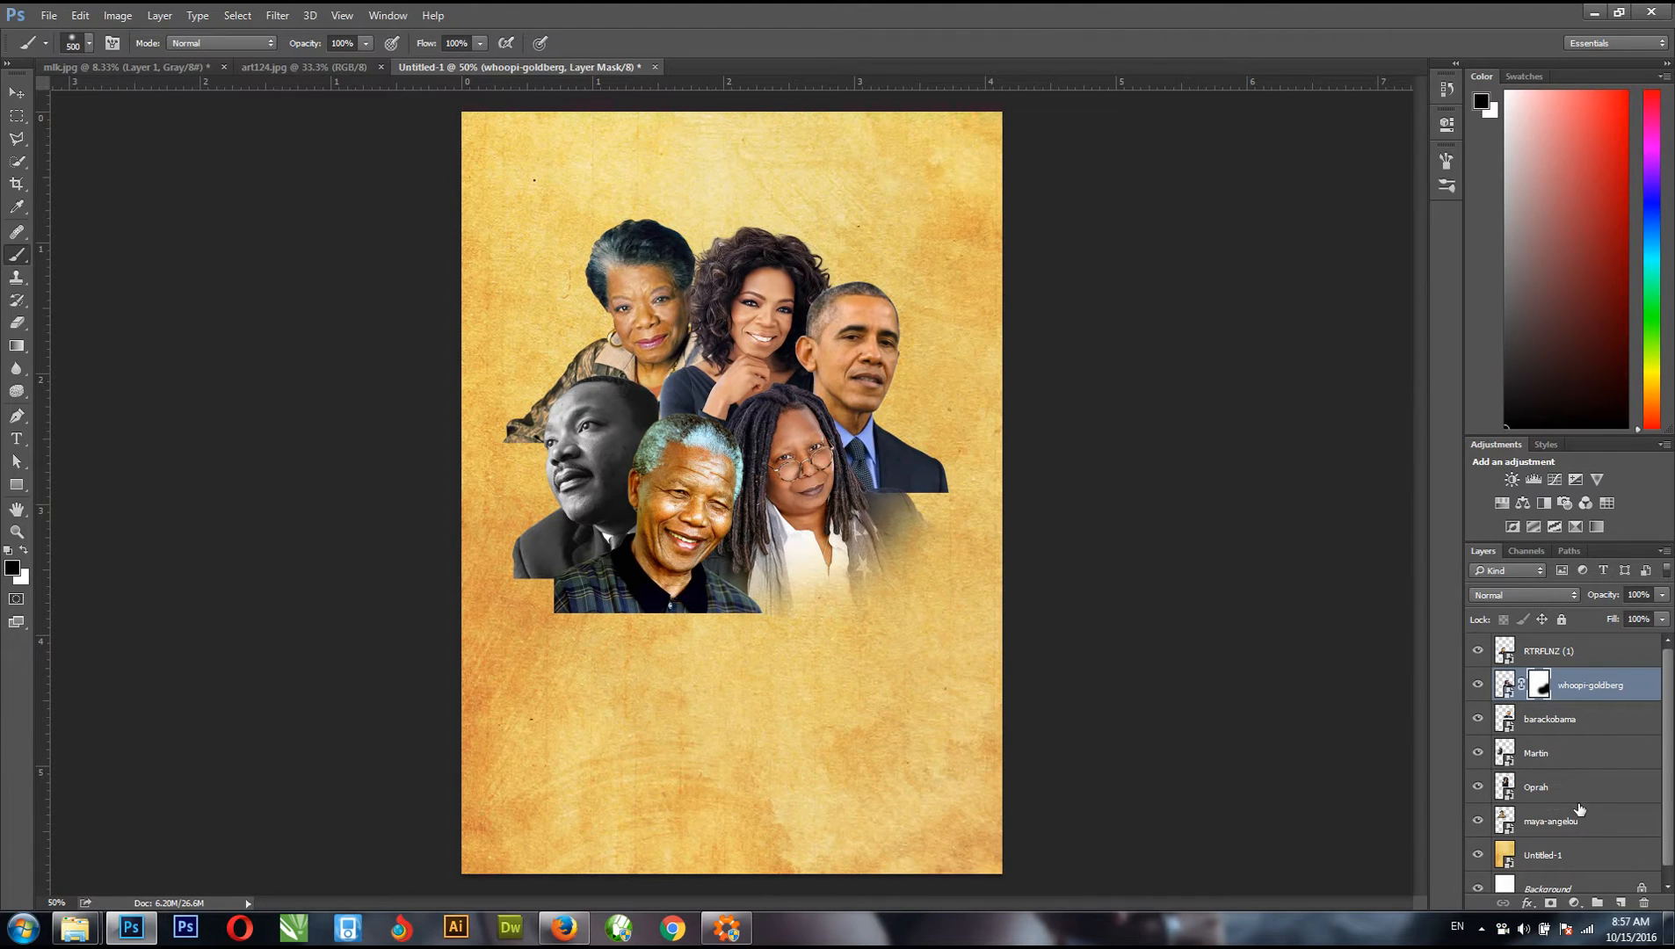
- Add a layer mask to RTRFLNZ (1) and fade the portrait's bottom edge with a 200 px black brush
left_click(17, 93)
right_click(683, 545)
left_click(695, 541)
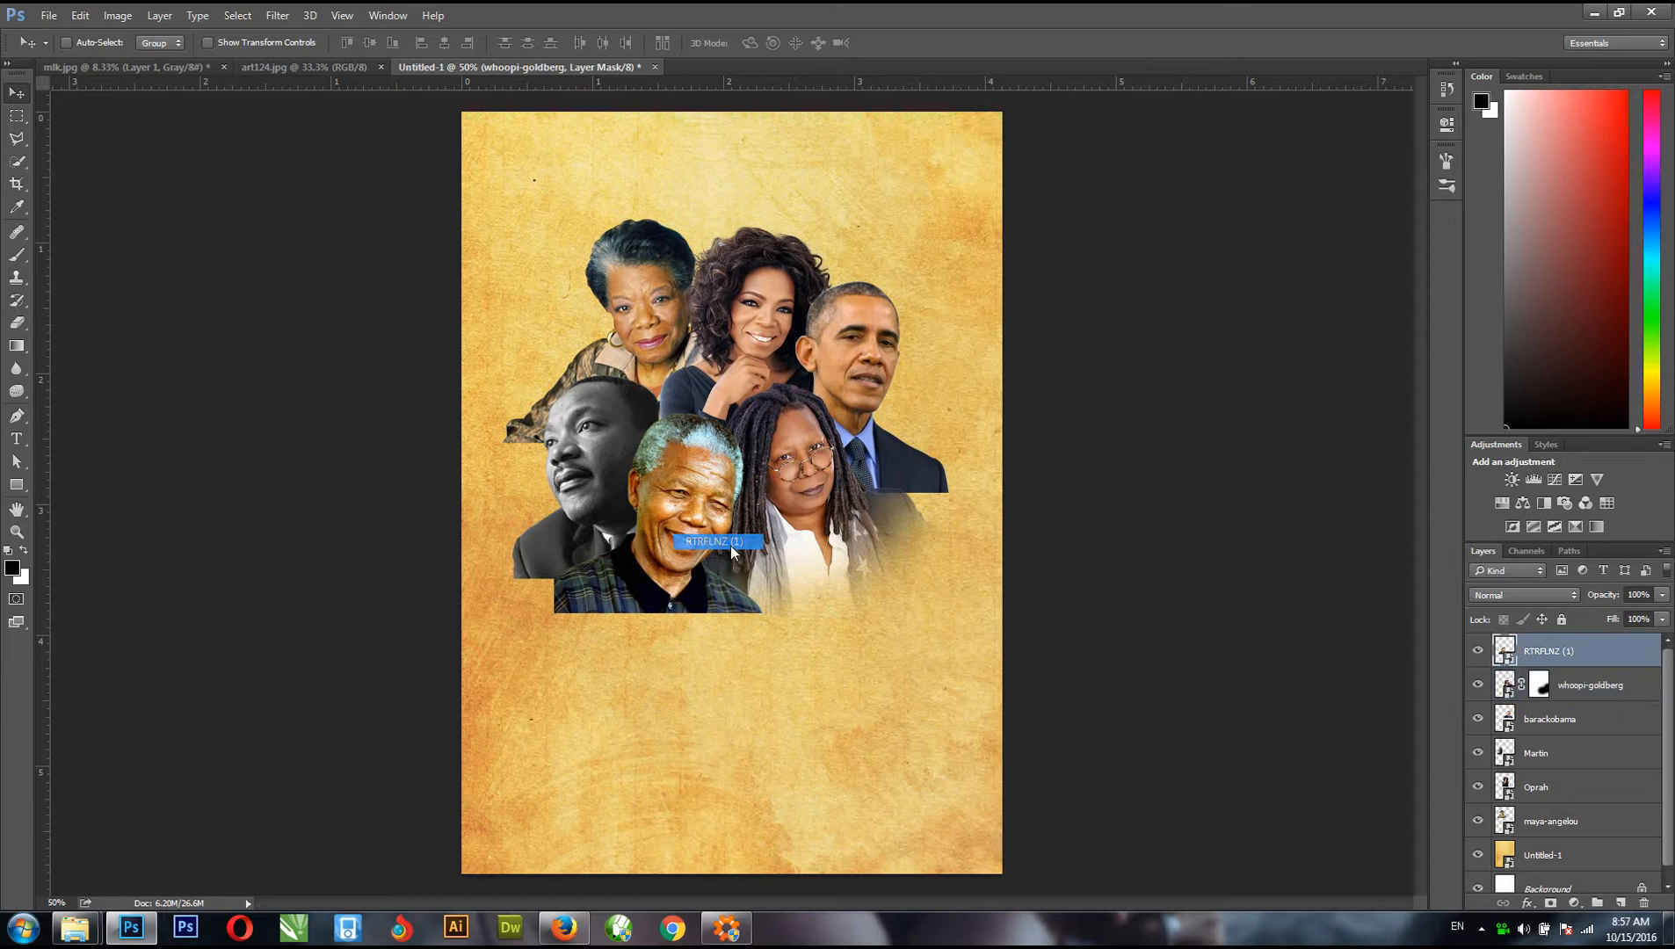
key("b")
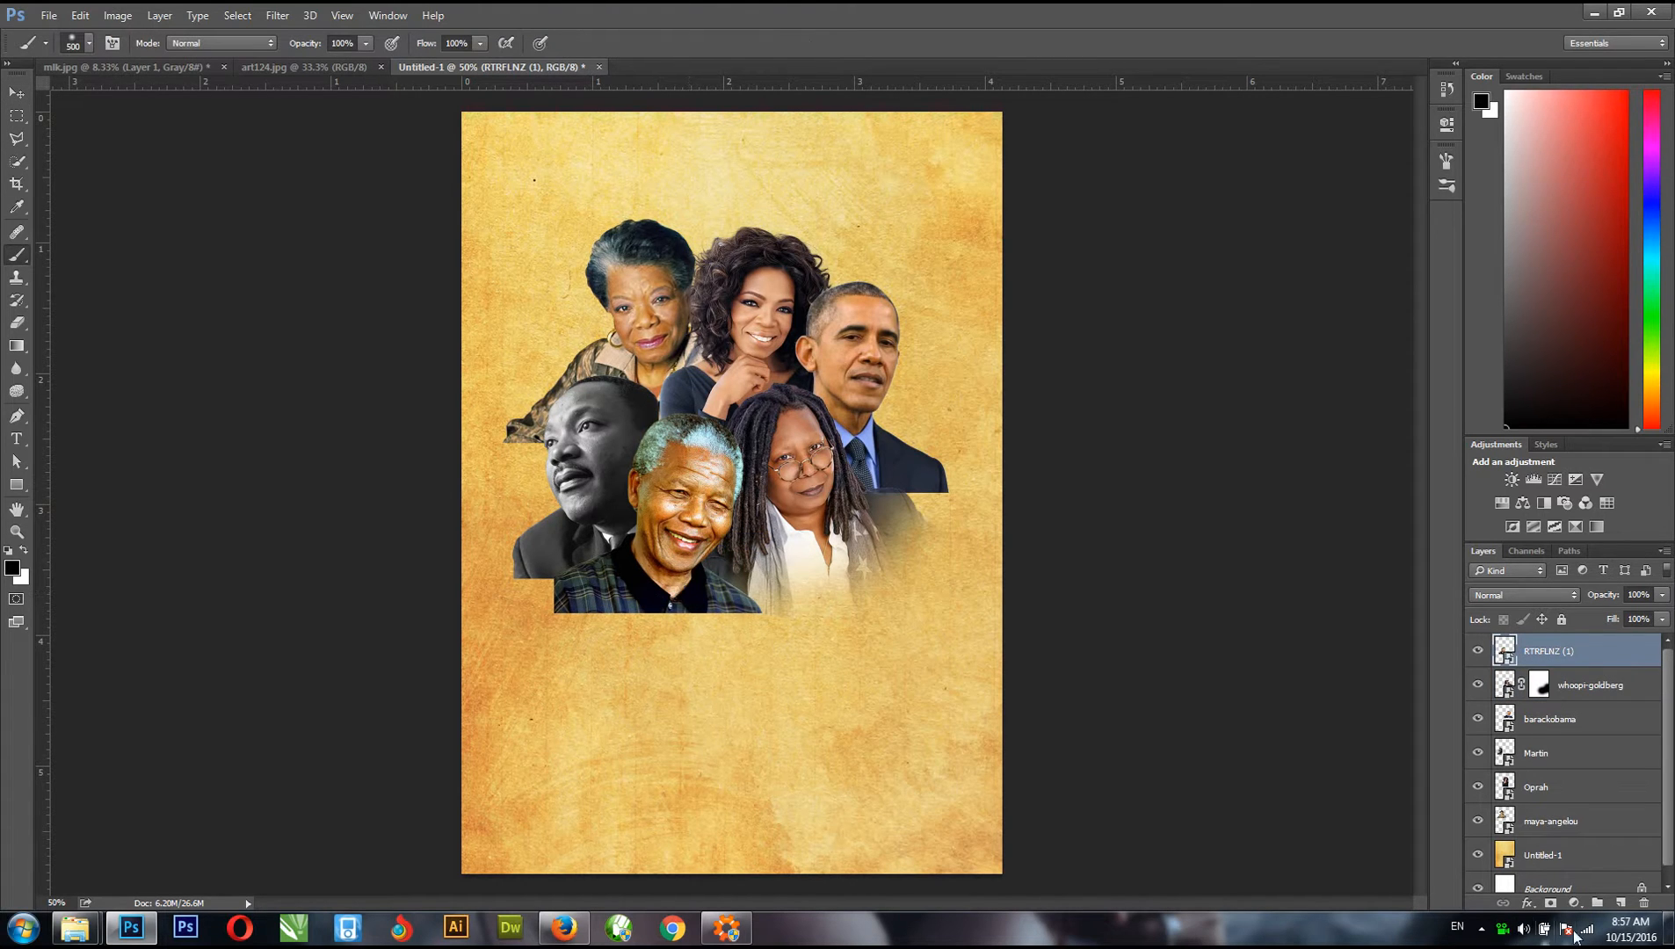
left_click(1551, 903)
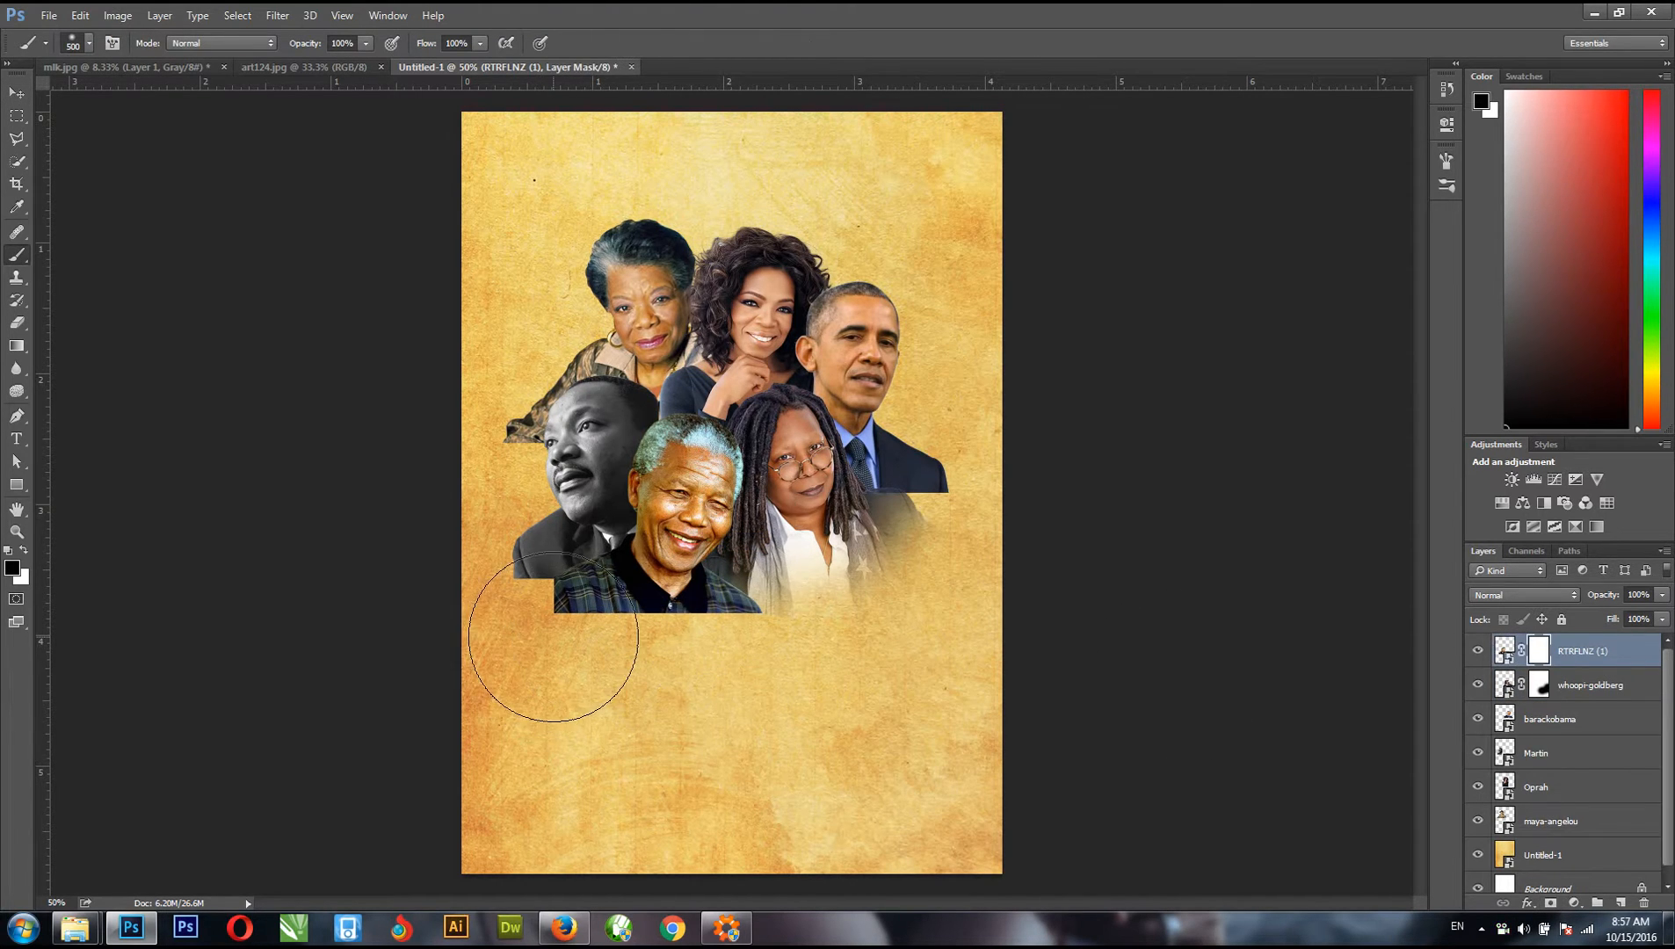
key("bracketleft")
key("bracketleft")
key("bracketleft")
key("bracketleft")
mouse_move(569, 627)
left_mouse_down()
mouse_move(654, 650)
mouse_move(747, 636)
mouse_move(582, 642)
mouse_move(597, 653)
mouse_move(565, 628)
mouse_move(621, 658)
mouse_move(594, 632)
mouse_move(744, 623)
left_mouse_up()
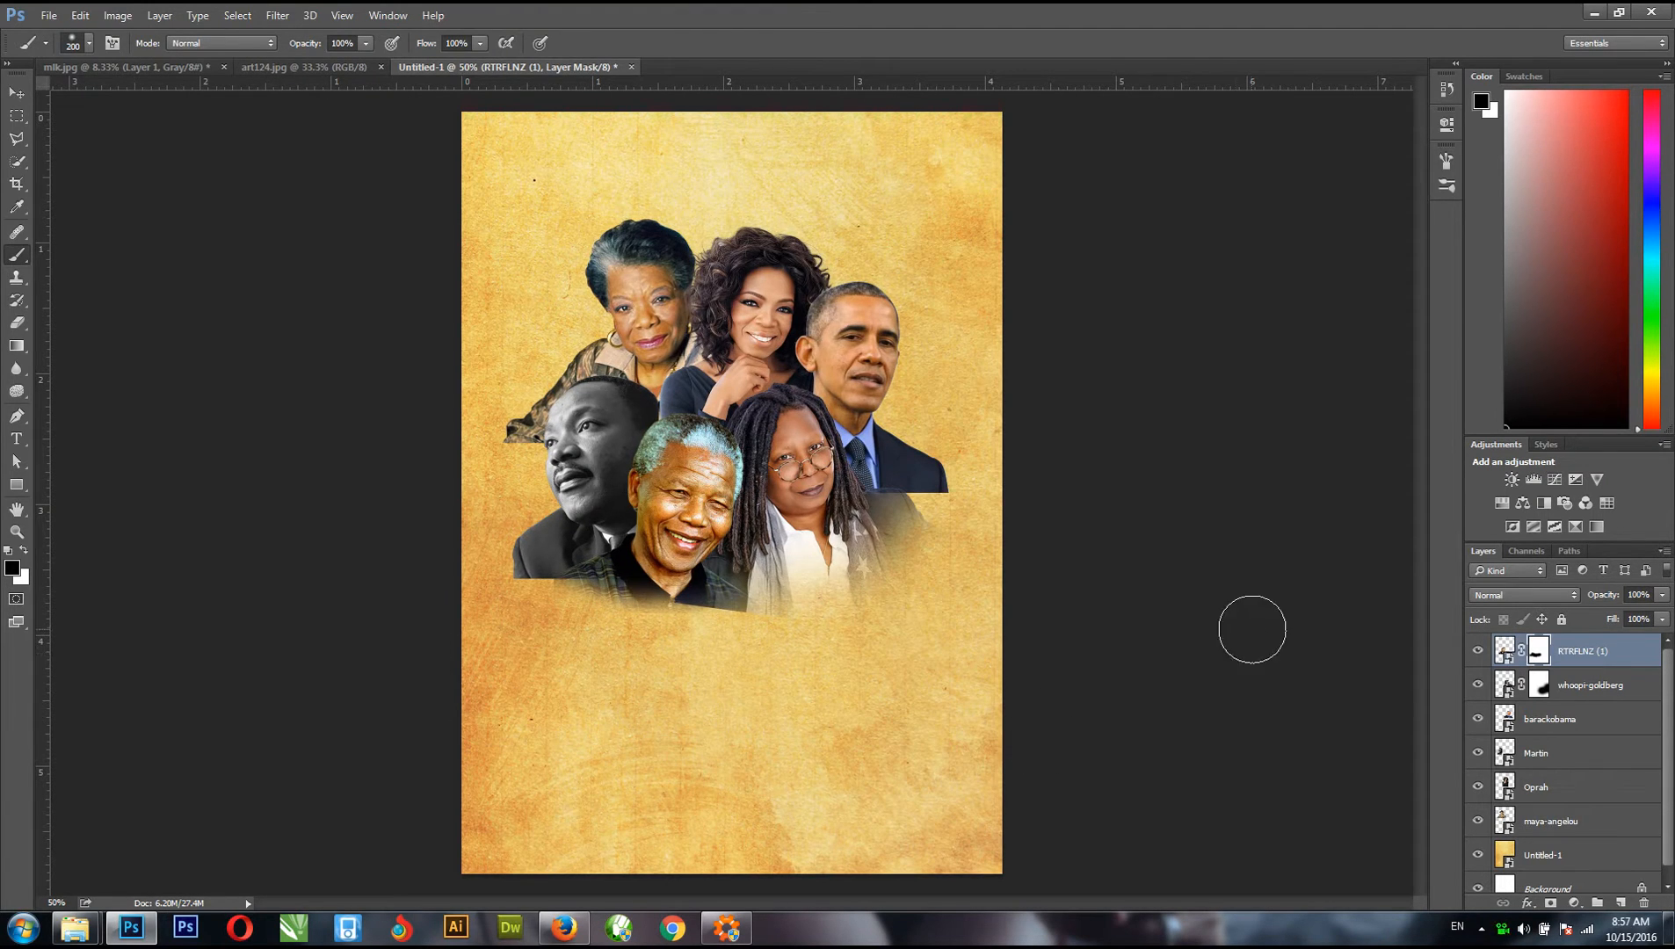
- Add a layer mask to the Martin layer and fade the portrait's lower-left shoulder with the 200 px black brush
left_click(17, 92)
right_click(580, 439)
left_click(618, 439)
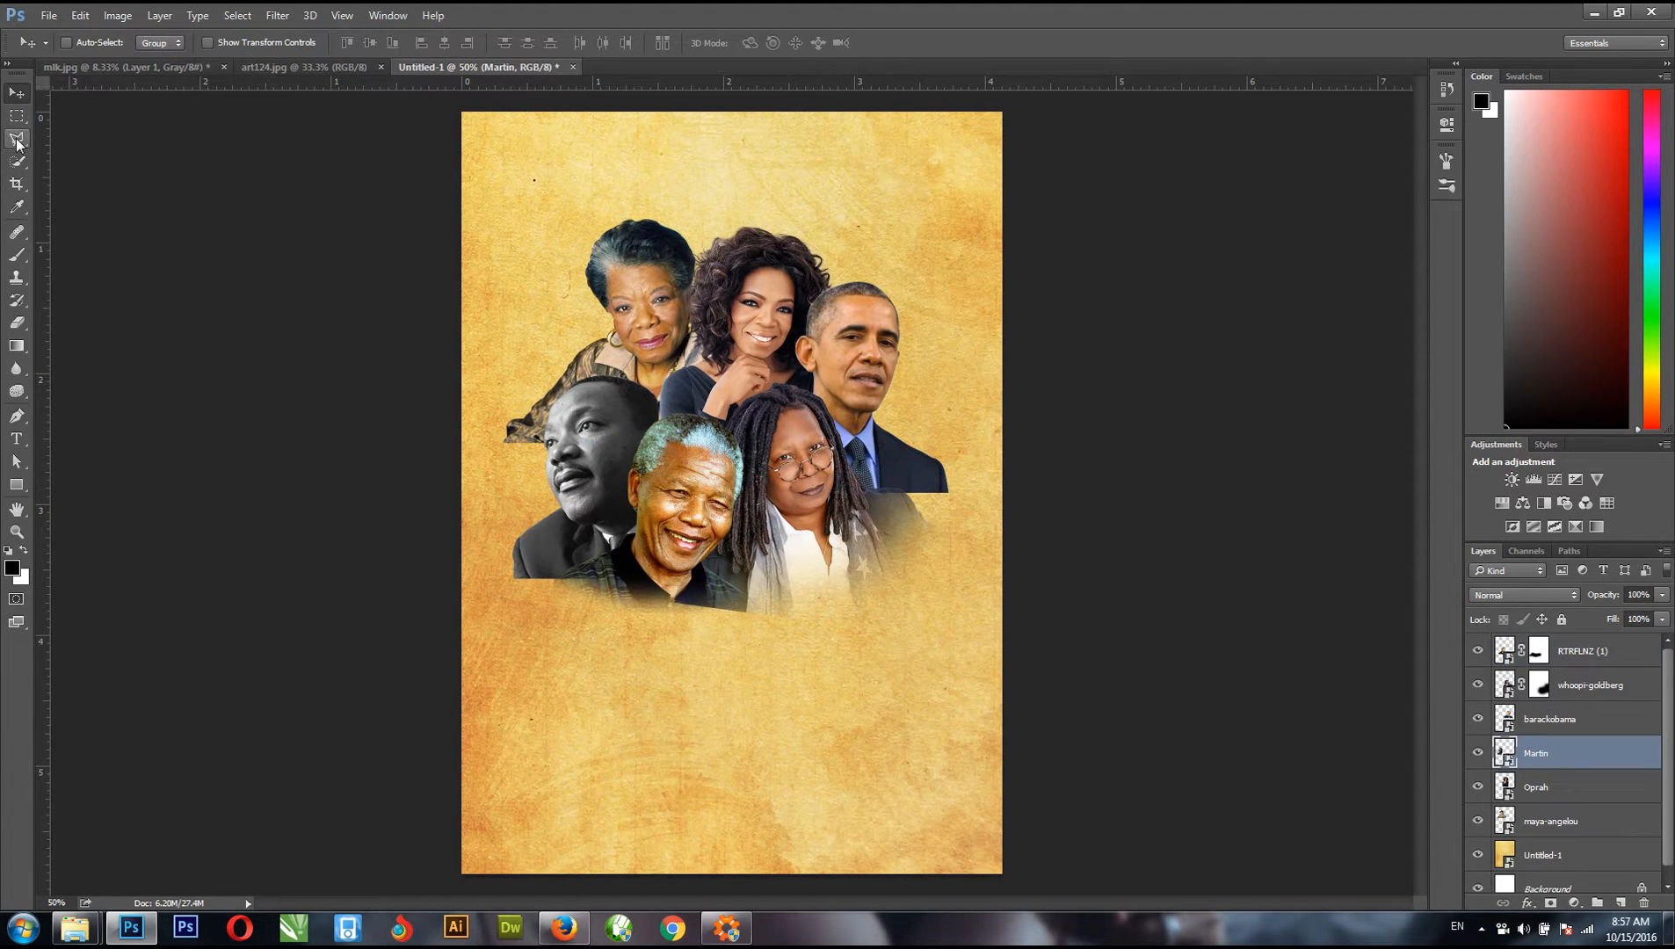
left_click(1550, 902)
key("b")
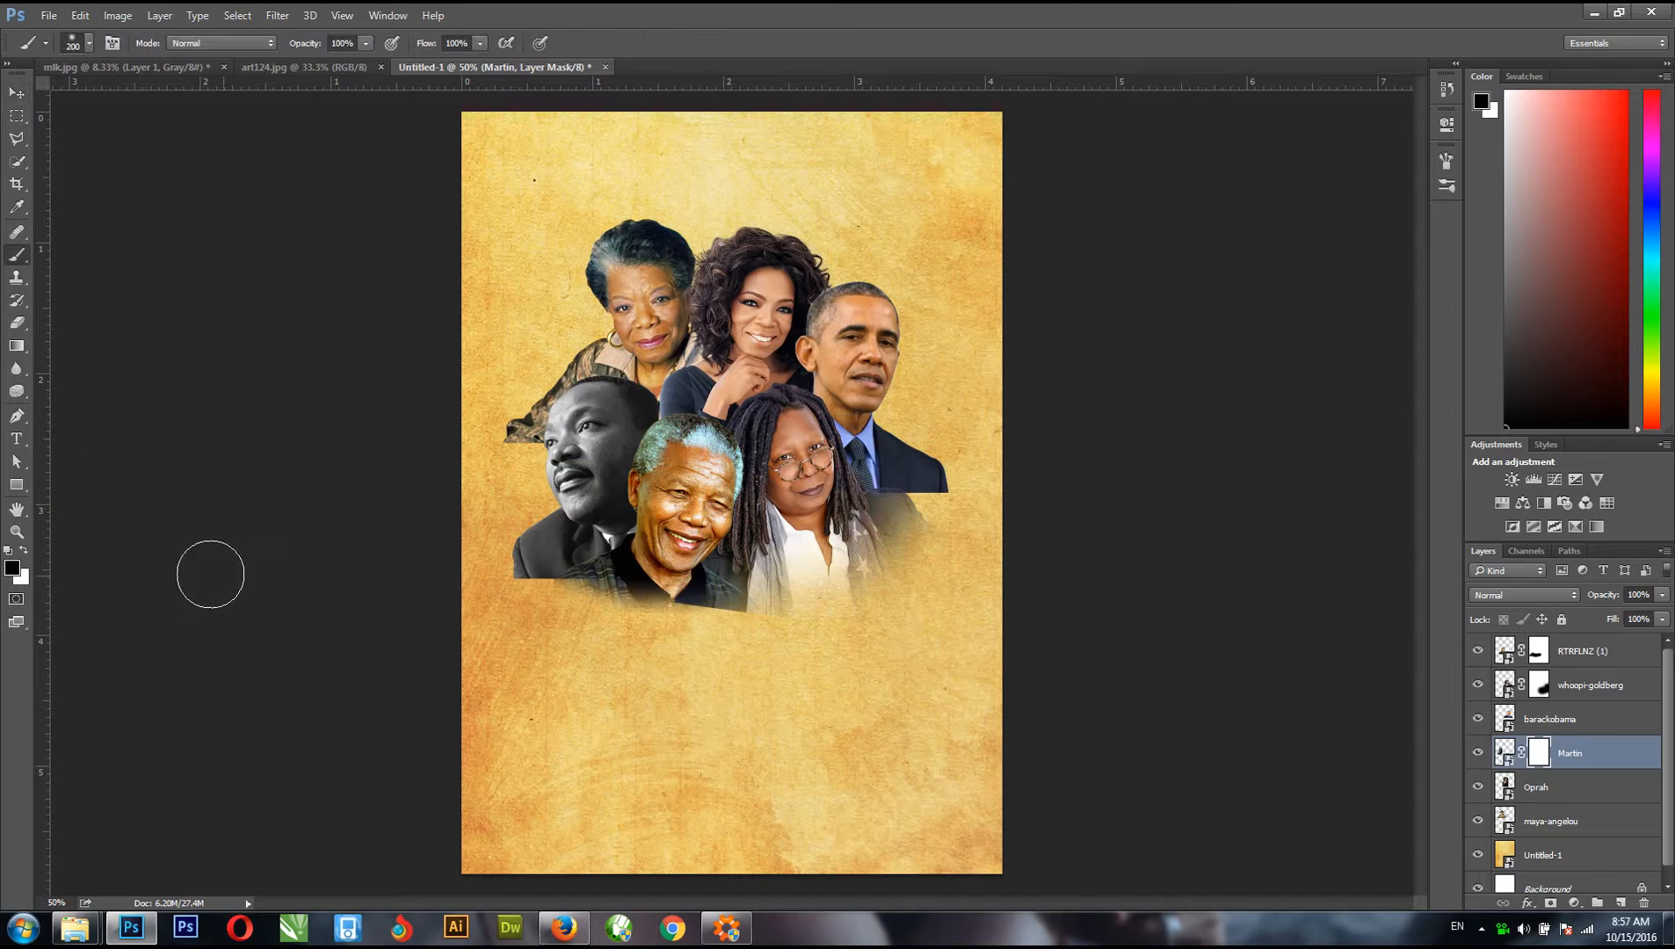
mouse_move(544, 602)
left_mouse_down()
mouse_move(480, 547)
mouse_move(567, 616)
mouse_move(547, 593)
mouse_move(638, 634)
mouse_move(498, 594)
left_mouse_up()
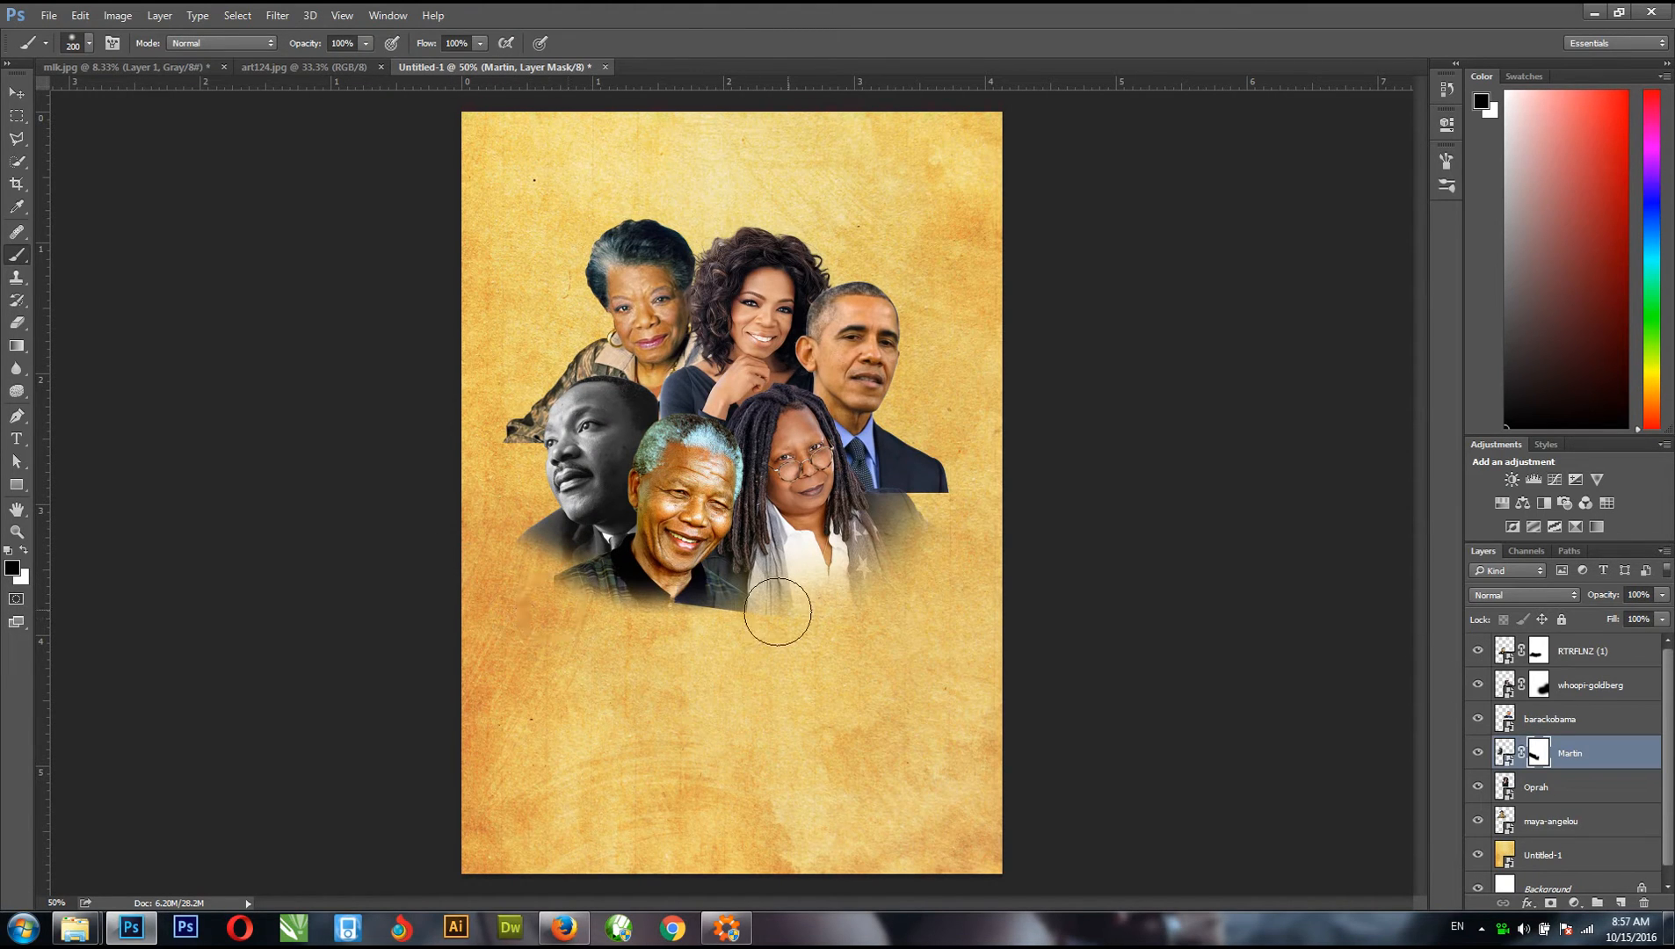
- Add a layer mask to the barackobama layer and fade the suit's bottom edge with a soft black brush
left_click(16, 93)
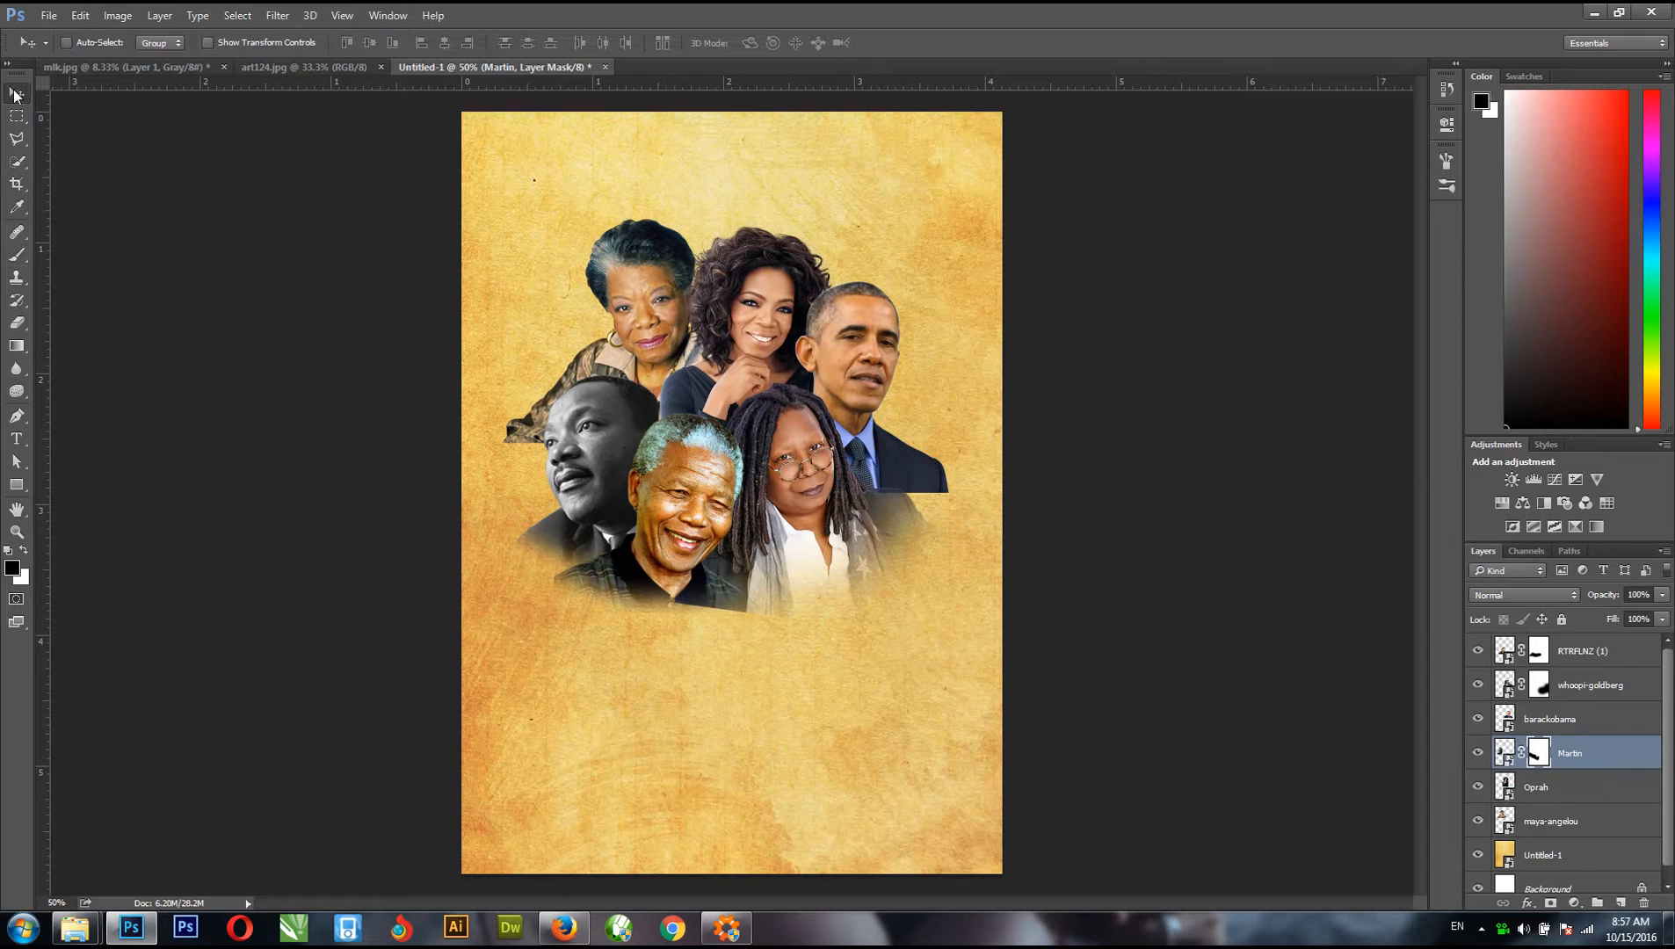
right_click(884, 340)
left_click(910, 346)
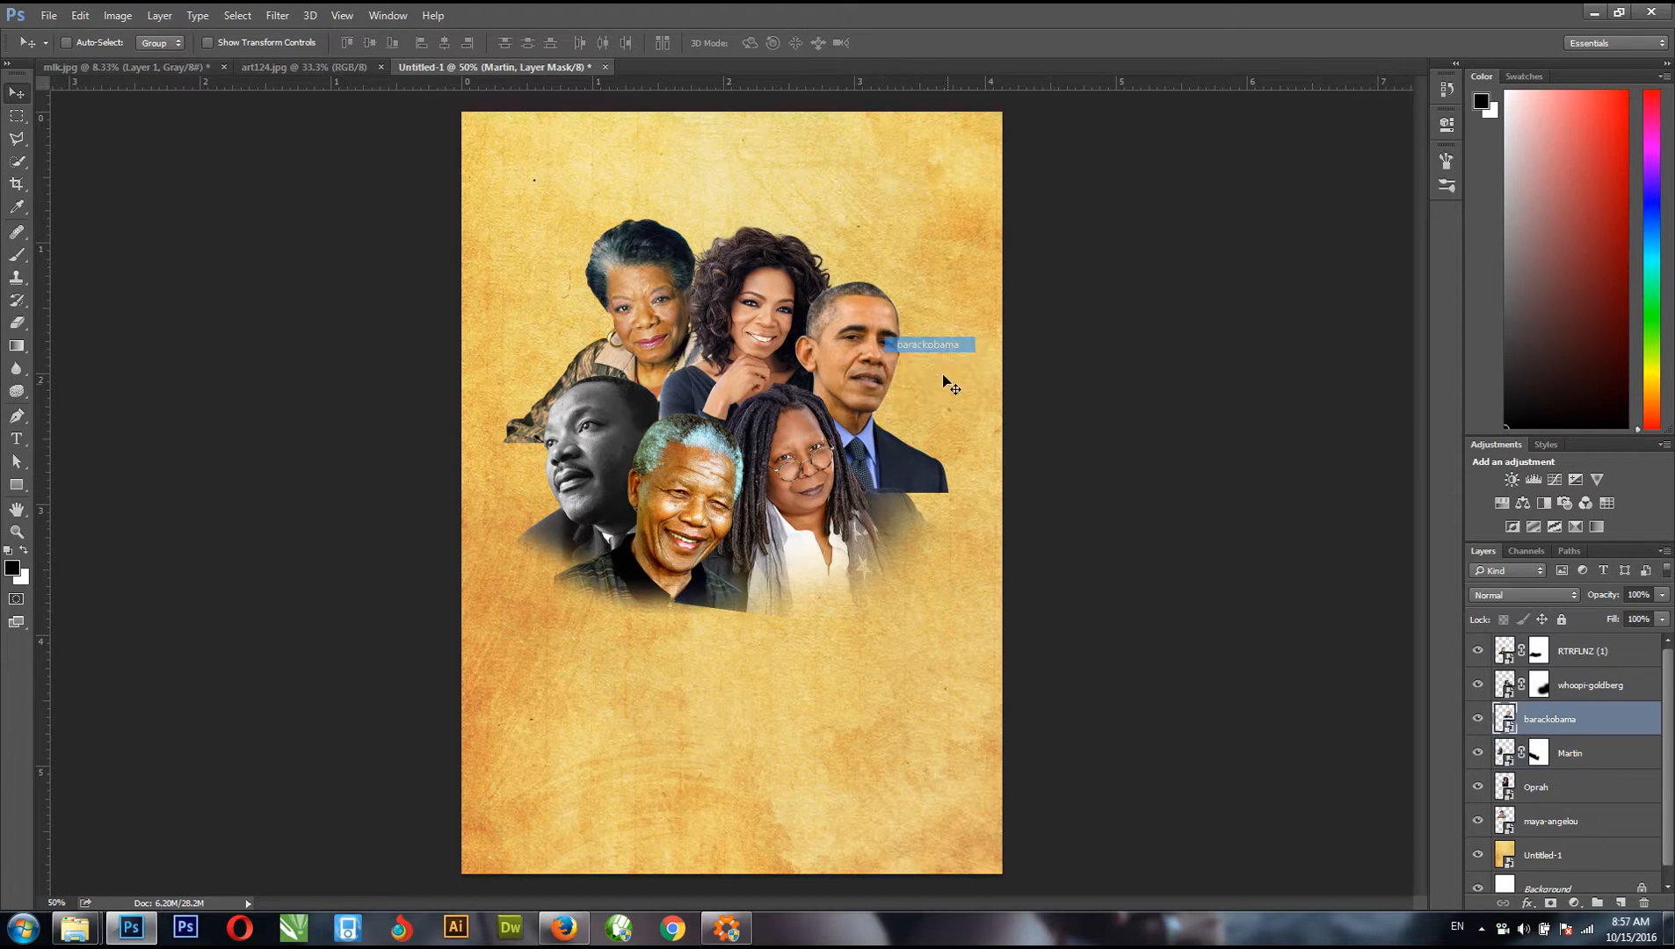
left_click(1550, 903)
key("b")
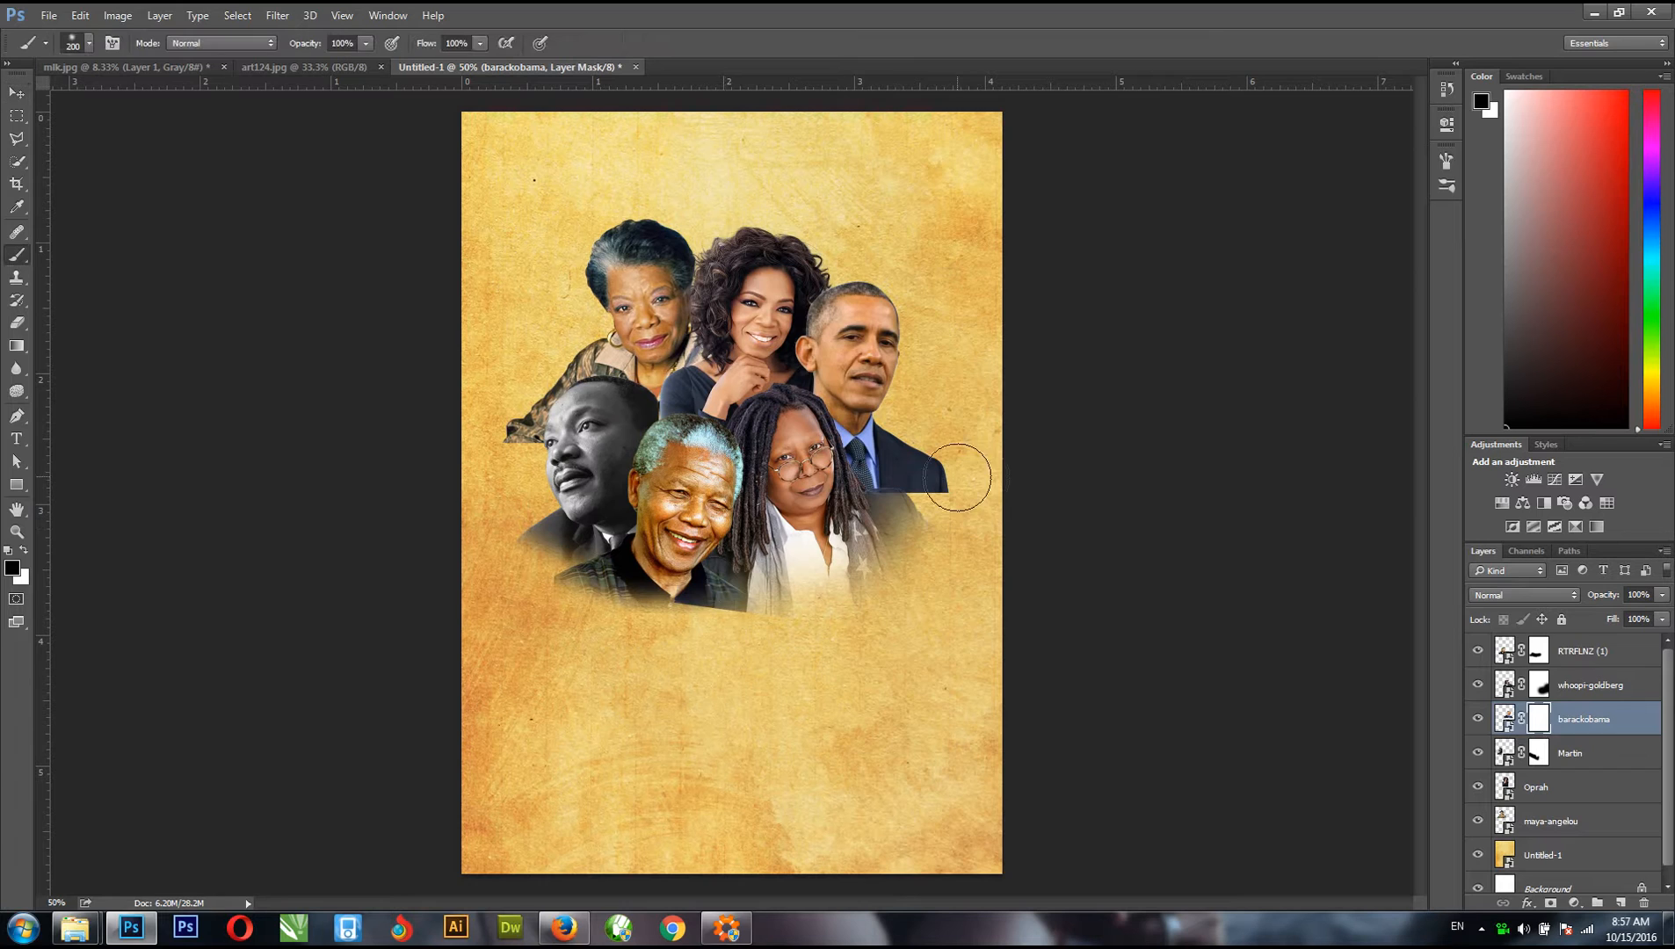
mouse_move(976, 479)
left_mouse_down()
mouse_move(961, 545)
mouse_move(974, 482)
mouse_move(941, 534)
mouse_move(967, 488)
mouse_move(907, 522)
mouse_move(930, 512)
mouse_move(929, 533)
mouse_move(964, 485)
mouse_move(859, 544)
mouse_move(864, 574)
mouse_move(833, 572)
mouse_move(864, 566)
mouse_move(887, 674)
left_mouse_up()
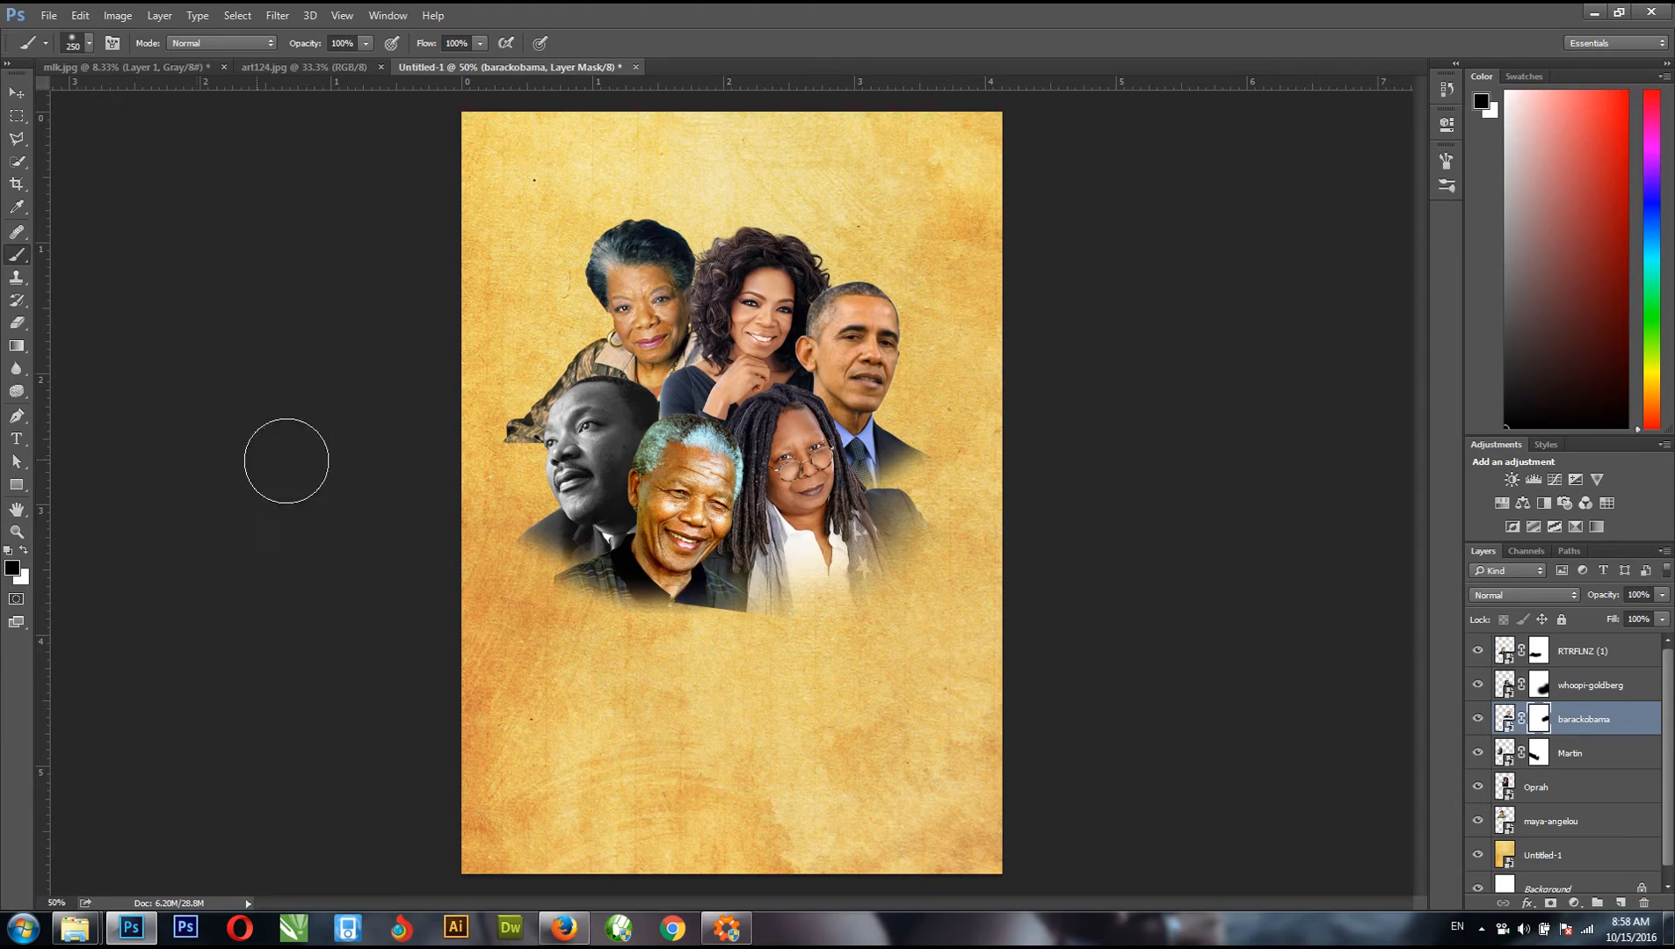
- Add a layer mask to the Oprah layer and brush out the portrait's lower part with the 250 px black brush
left_click(16, 92)
right_click(777, 299)
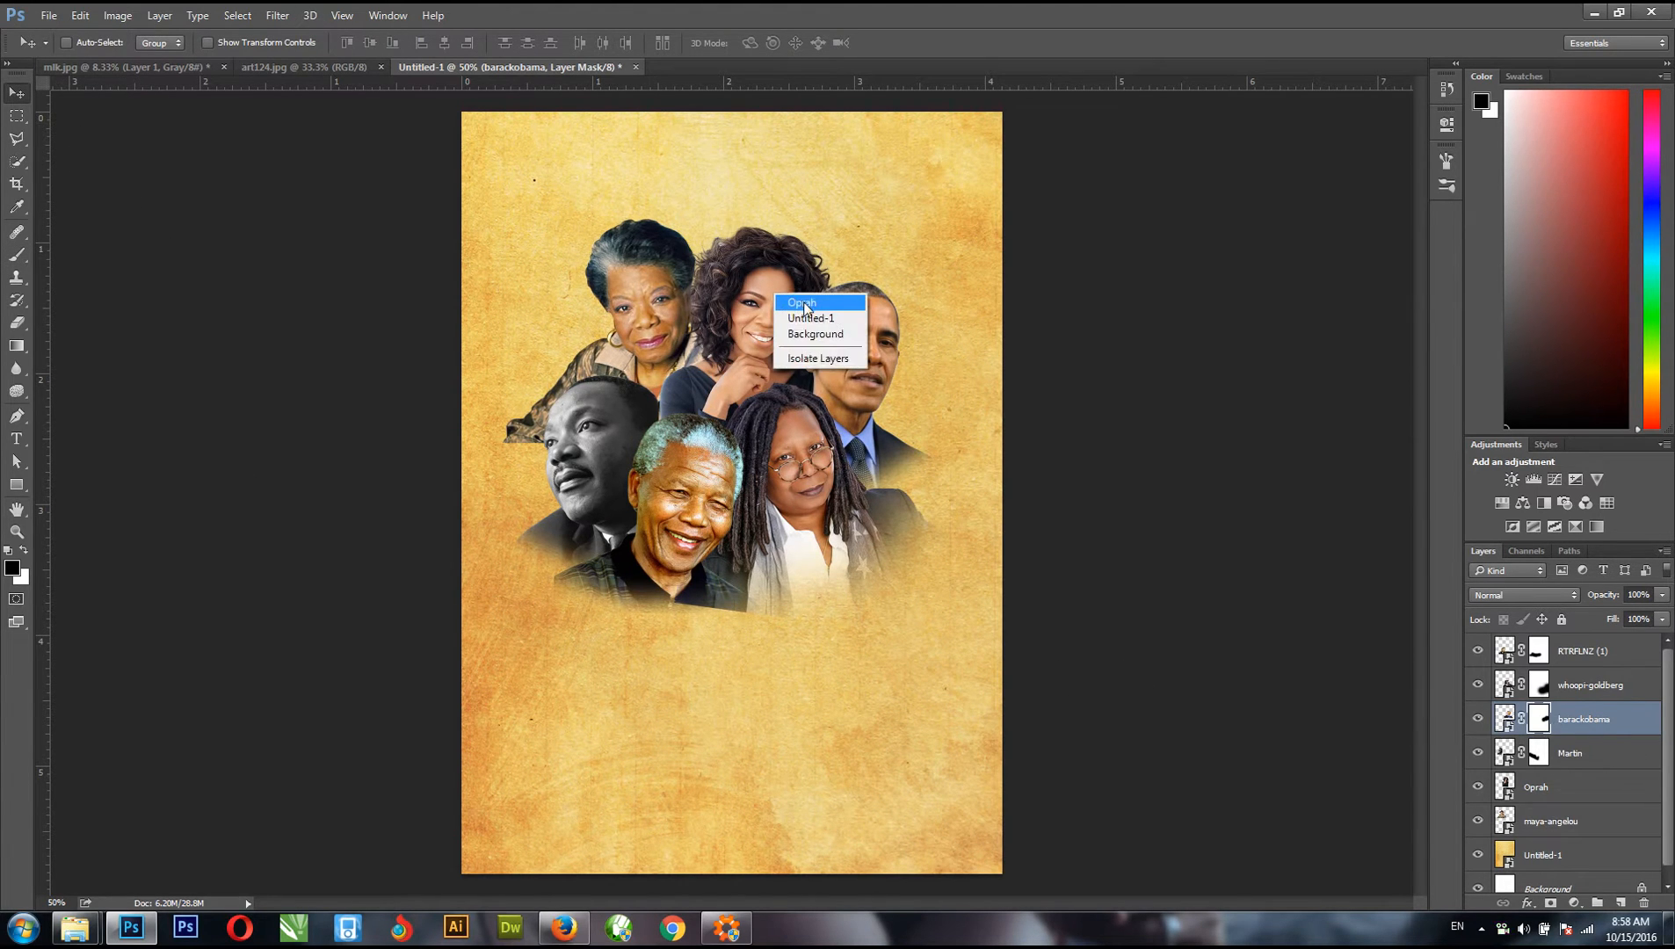
left_click(801, 302)
left_click(1550, 903)
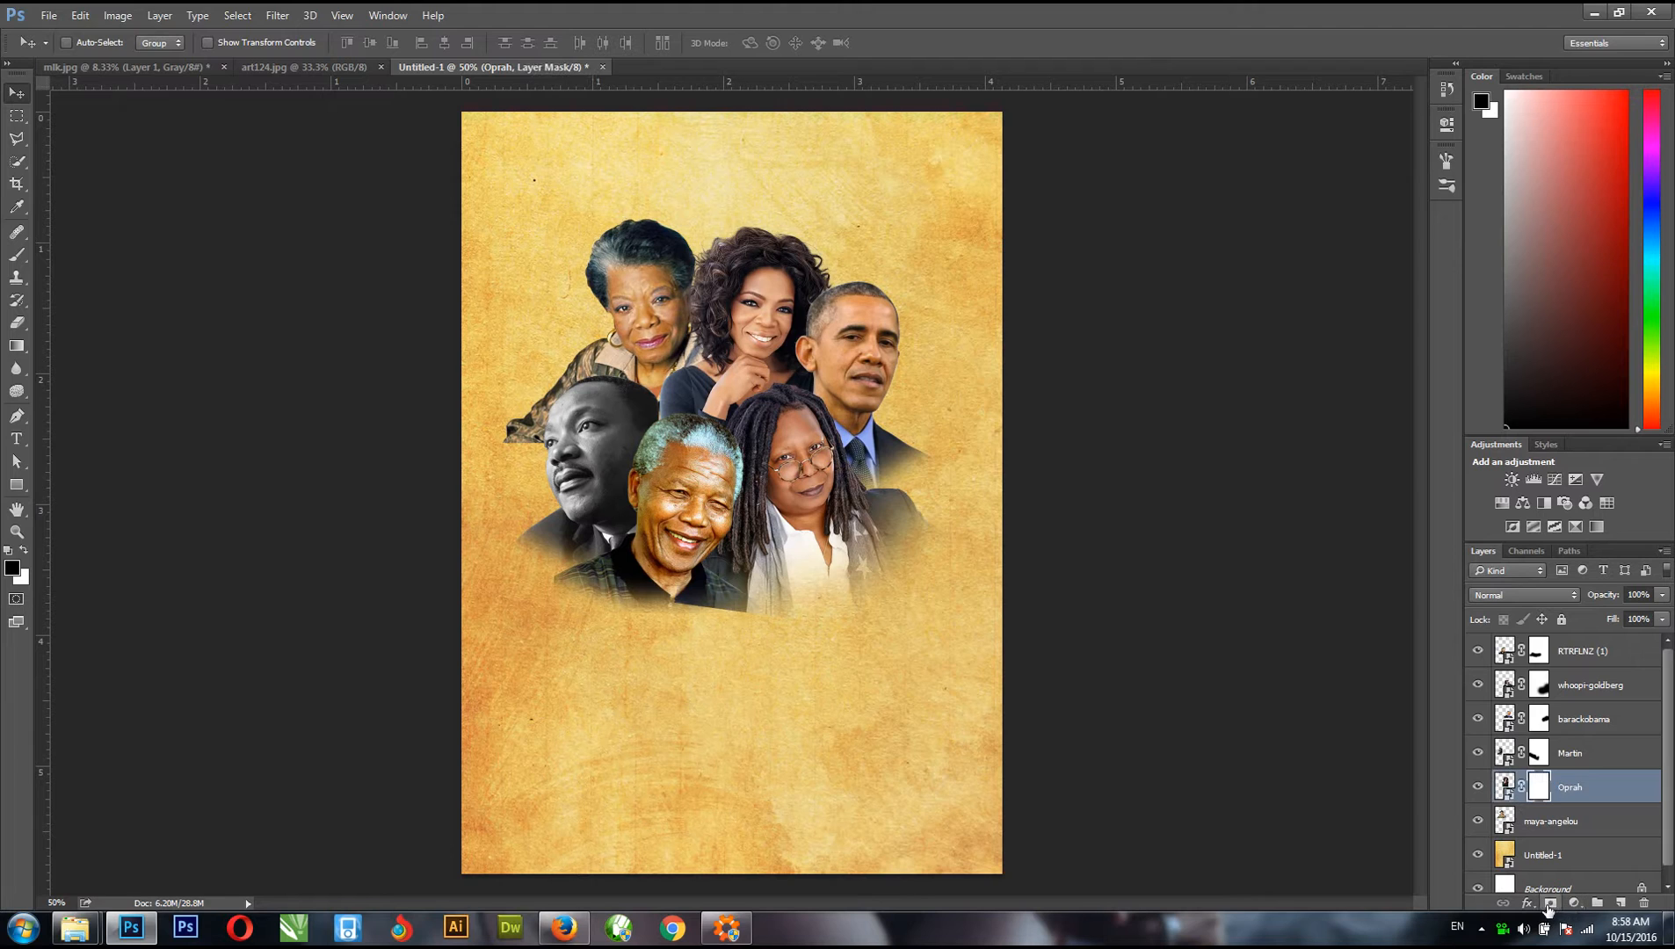
key("b")
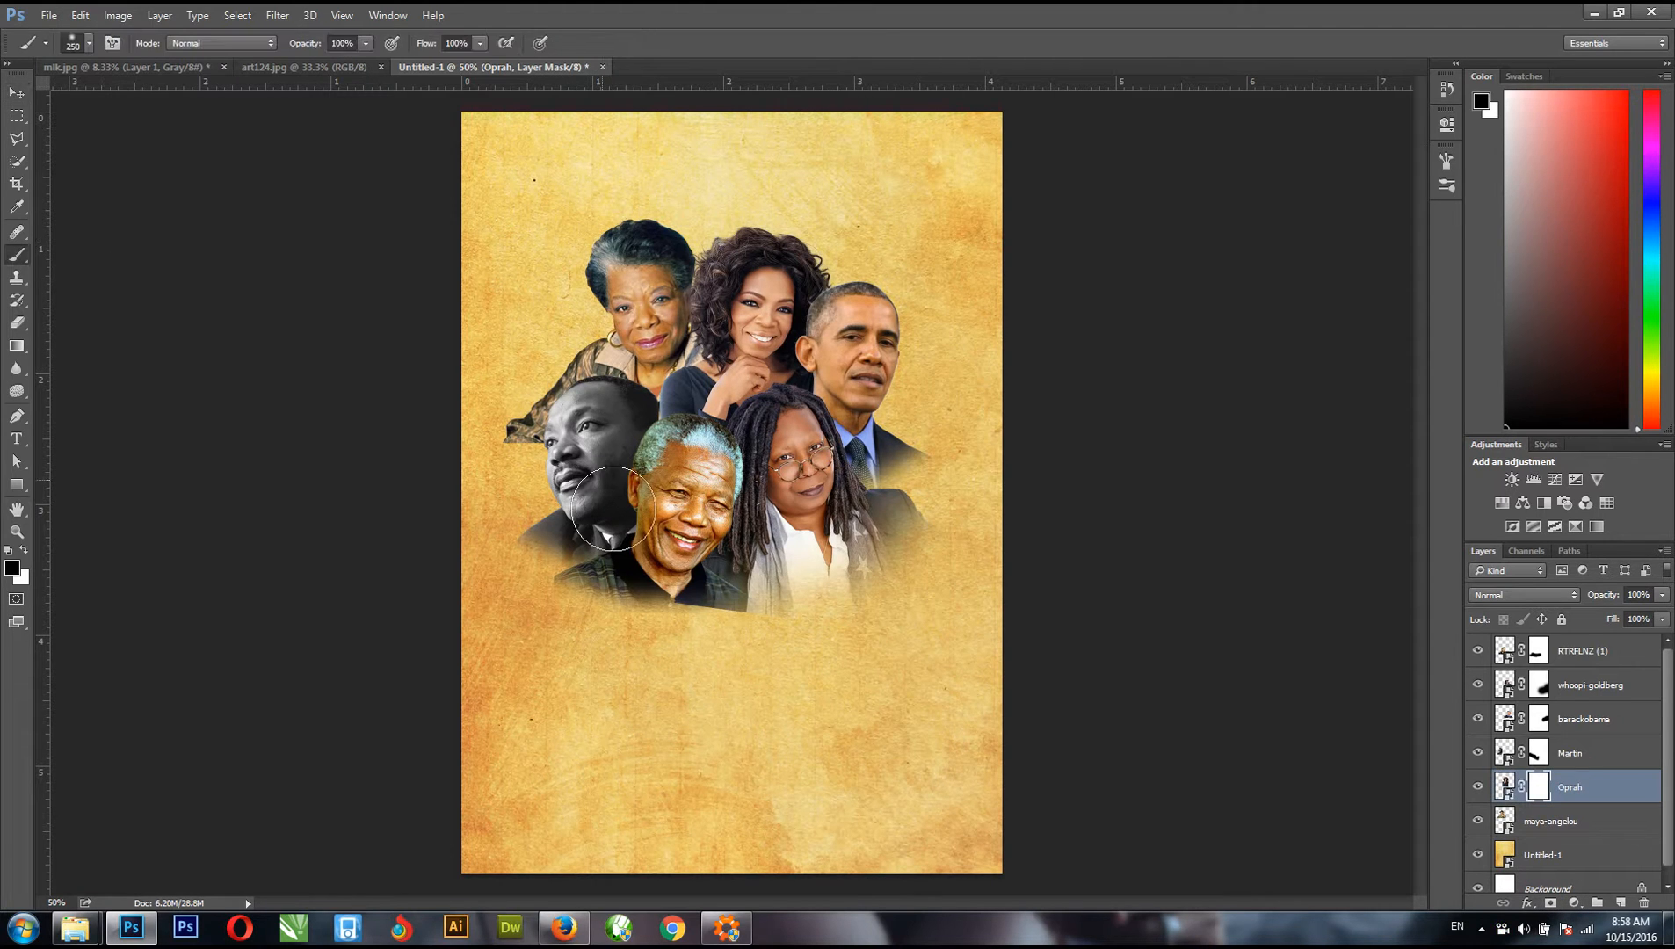
left_click(771, 596)
mouse_move(690, 598)
left_mouse_down()
mouse_move(685, 568)
mouse_move(722, 594)
mouse_move(794, 534)
left_mouse_up()
- Fade the remaining hard edge at the lower left of the whoopi-goldberg portrait by painting black on its layer mask
left_click(1533, 694)
left_click(1522, 684)
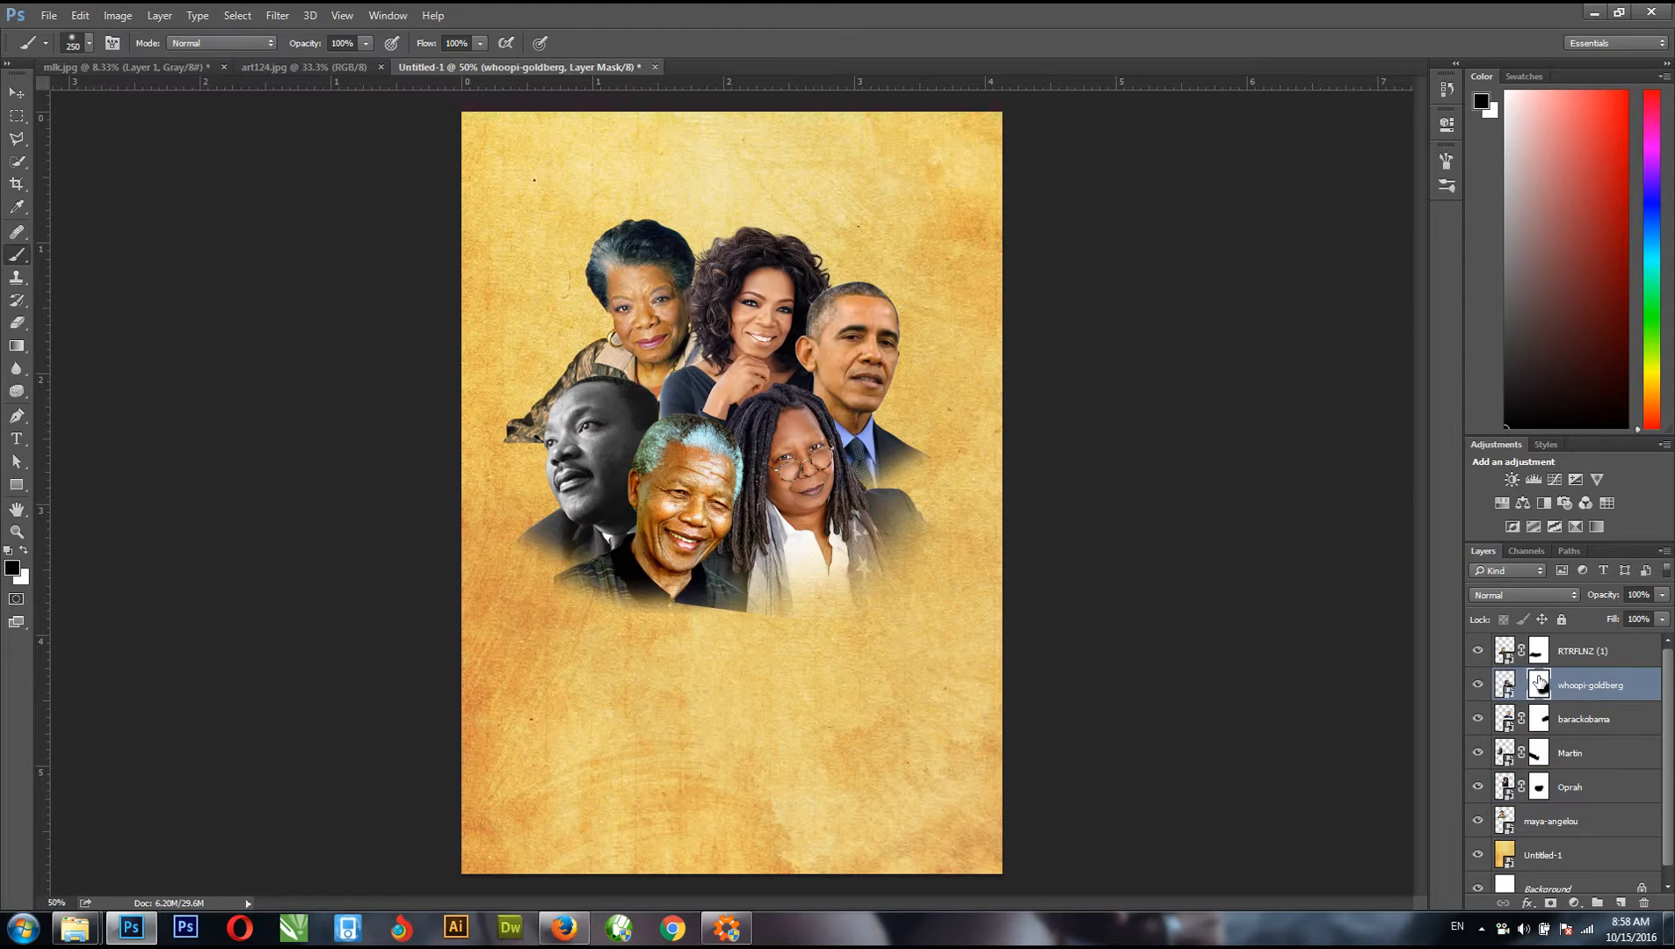
left_click_drag(743, 629, 763, 633)
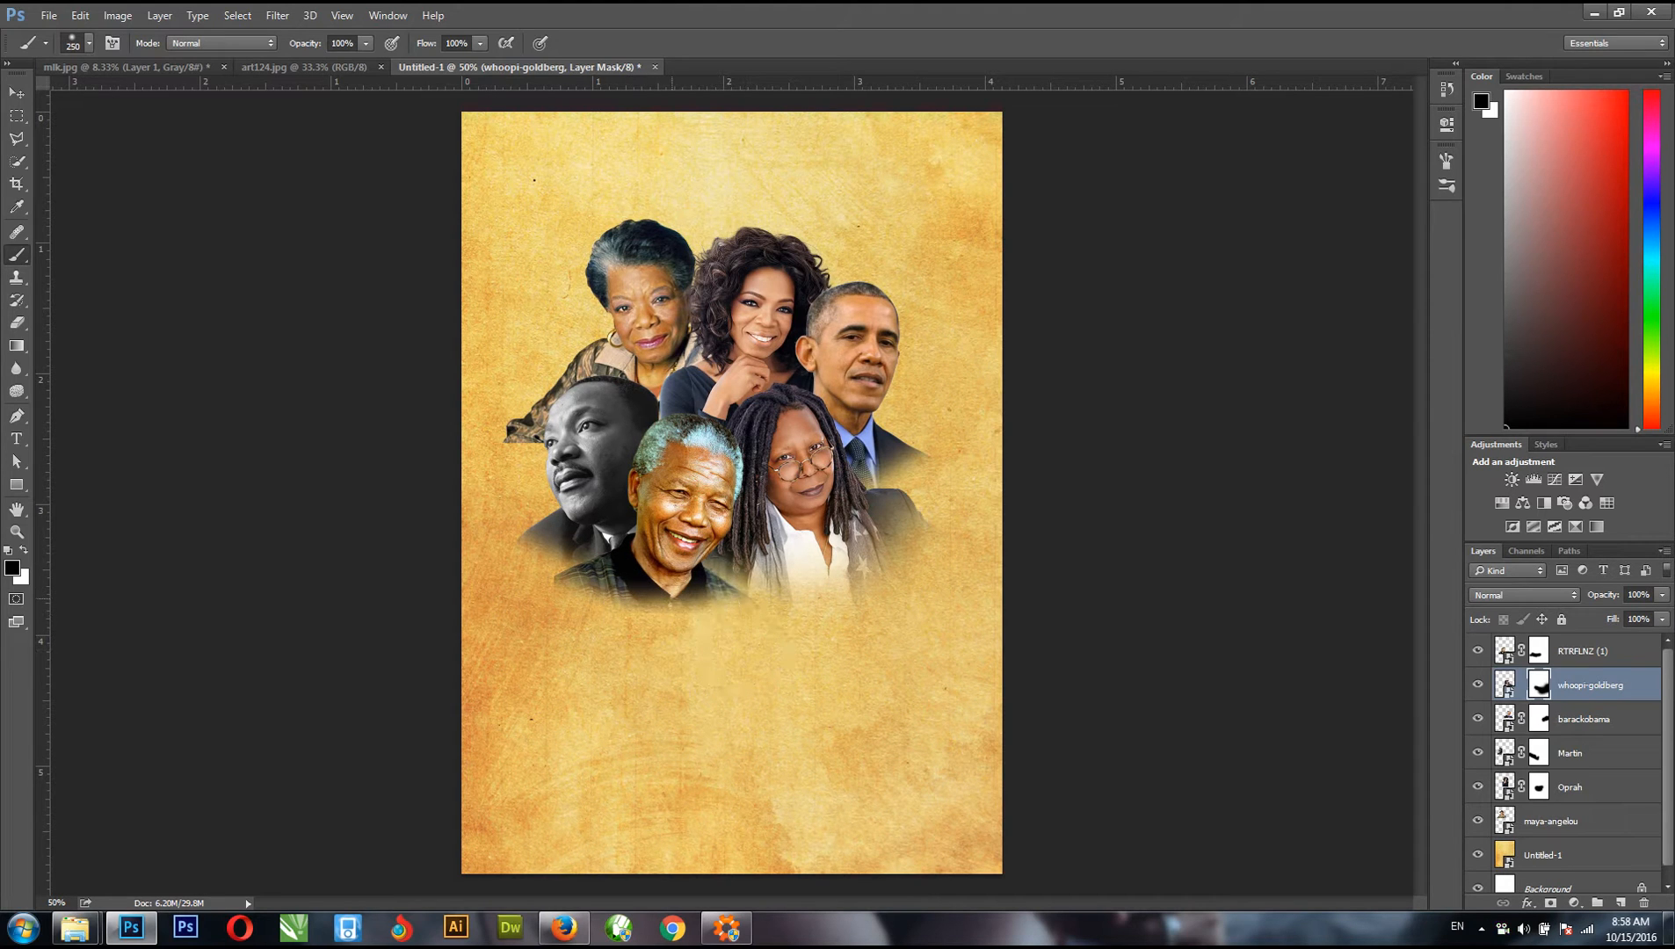
- Add a layer mask to the maya-angelou layer and fade the portrait's left shoulder with the 250 px black brush
left_click(17, 92)
right_click(652, 285)
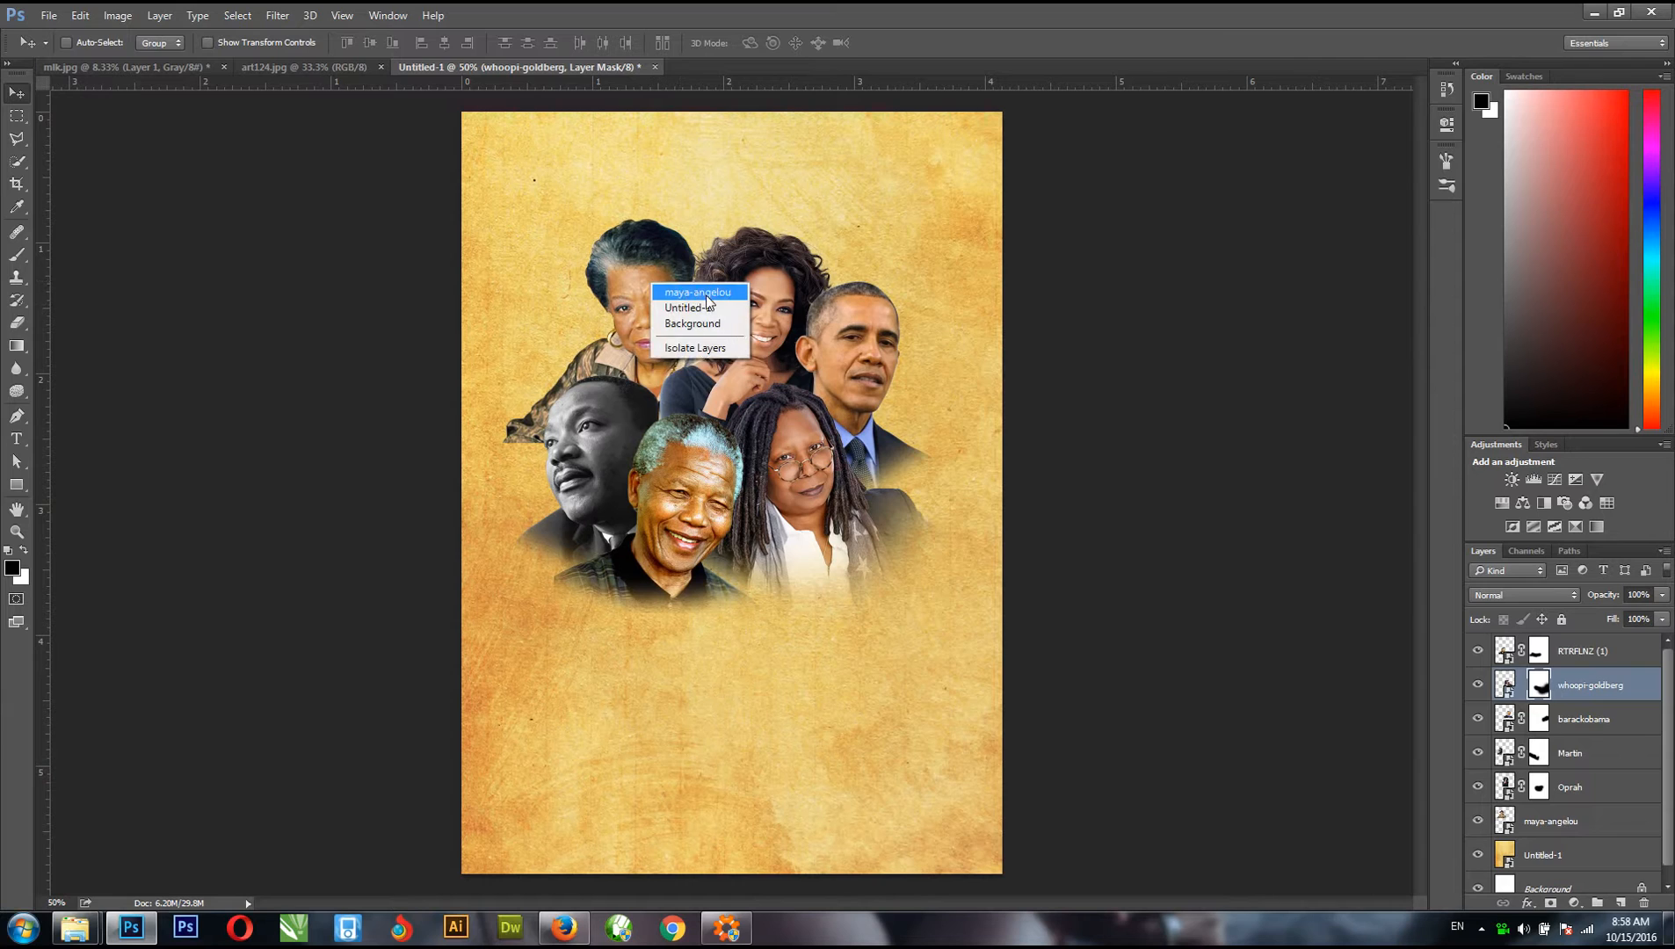
left_click(708, 296)
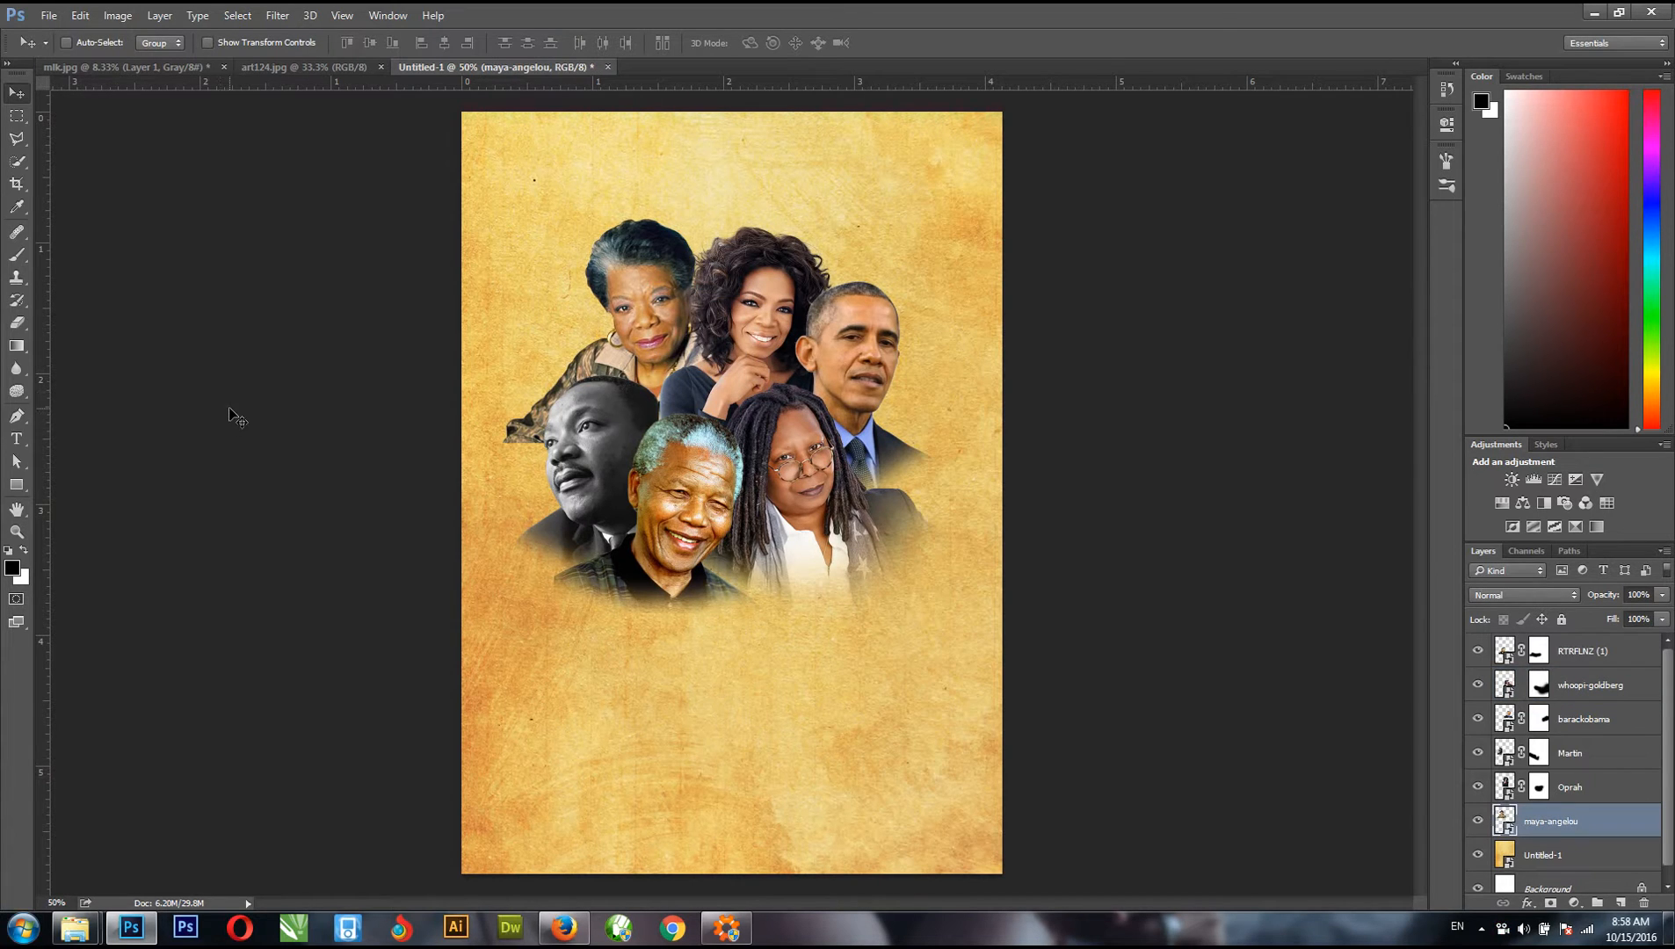
key("b")
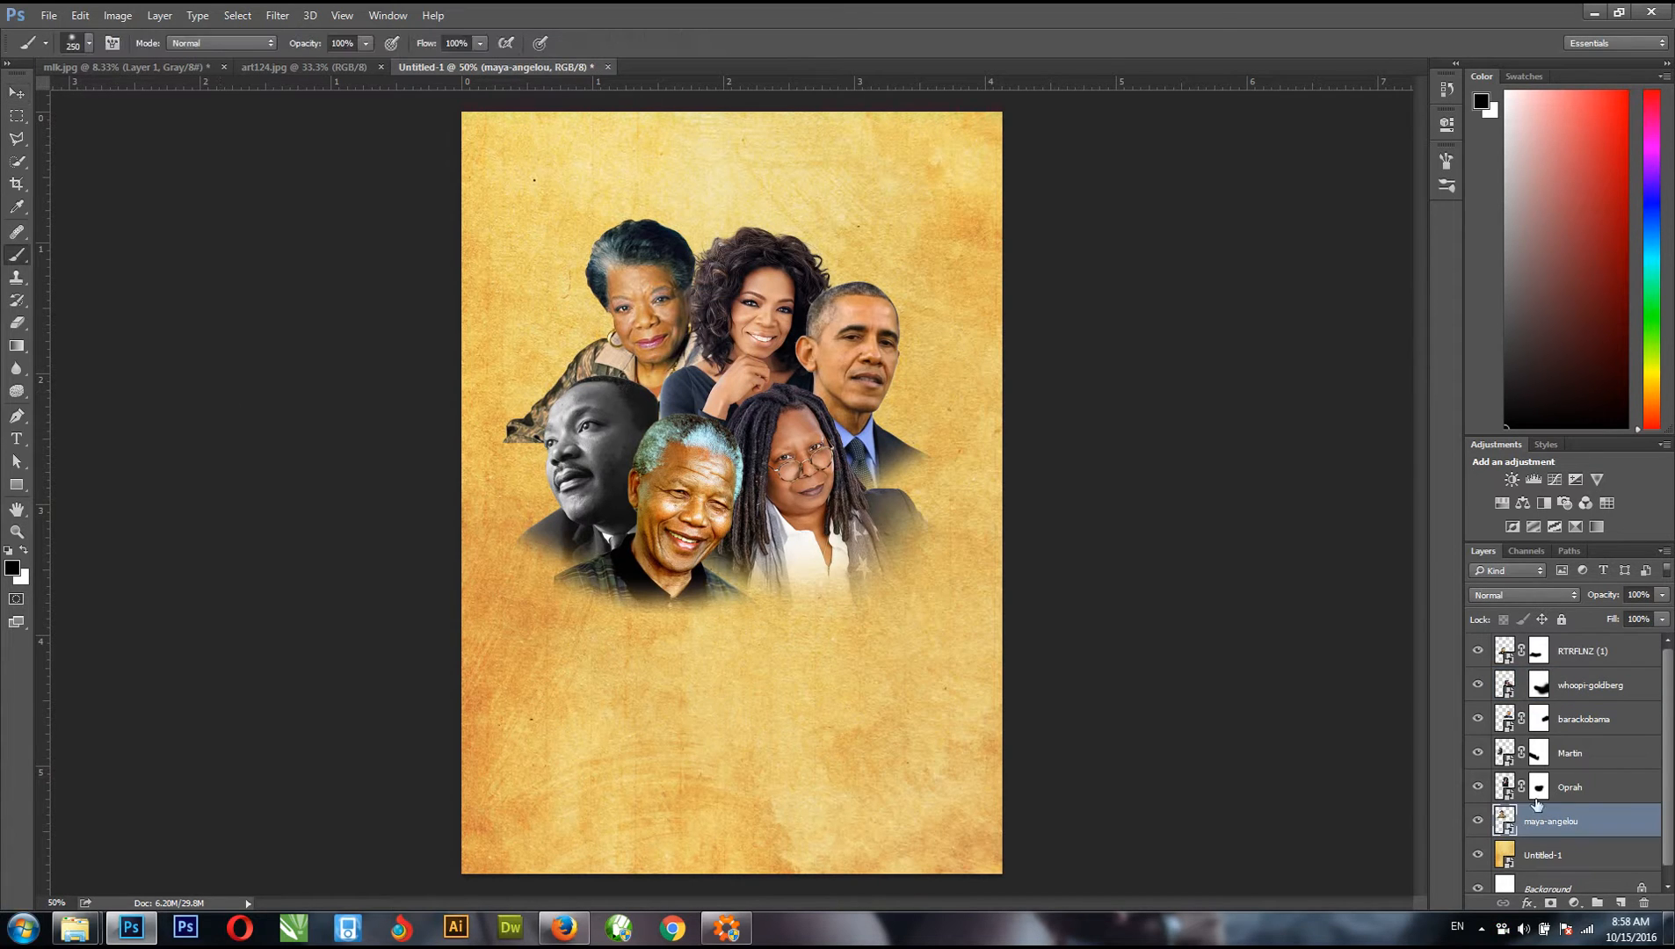
left_click(1551, 902)
mouse_move(437, 430)
left_mouse_down()
mouse_move(471, 428)
mouse_move(565, 487)
mouse_move(592, 484)
mouse_move(516, 428)
mouse_move(528, 444)
mouse_move(570, 463)
mouse_move(510, 422)
mouse_move(542, 438)
mouse_move(518, 409)
left_mouse_up()
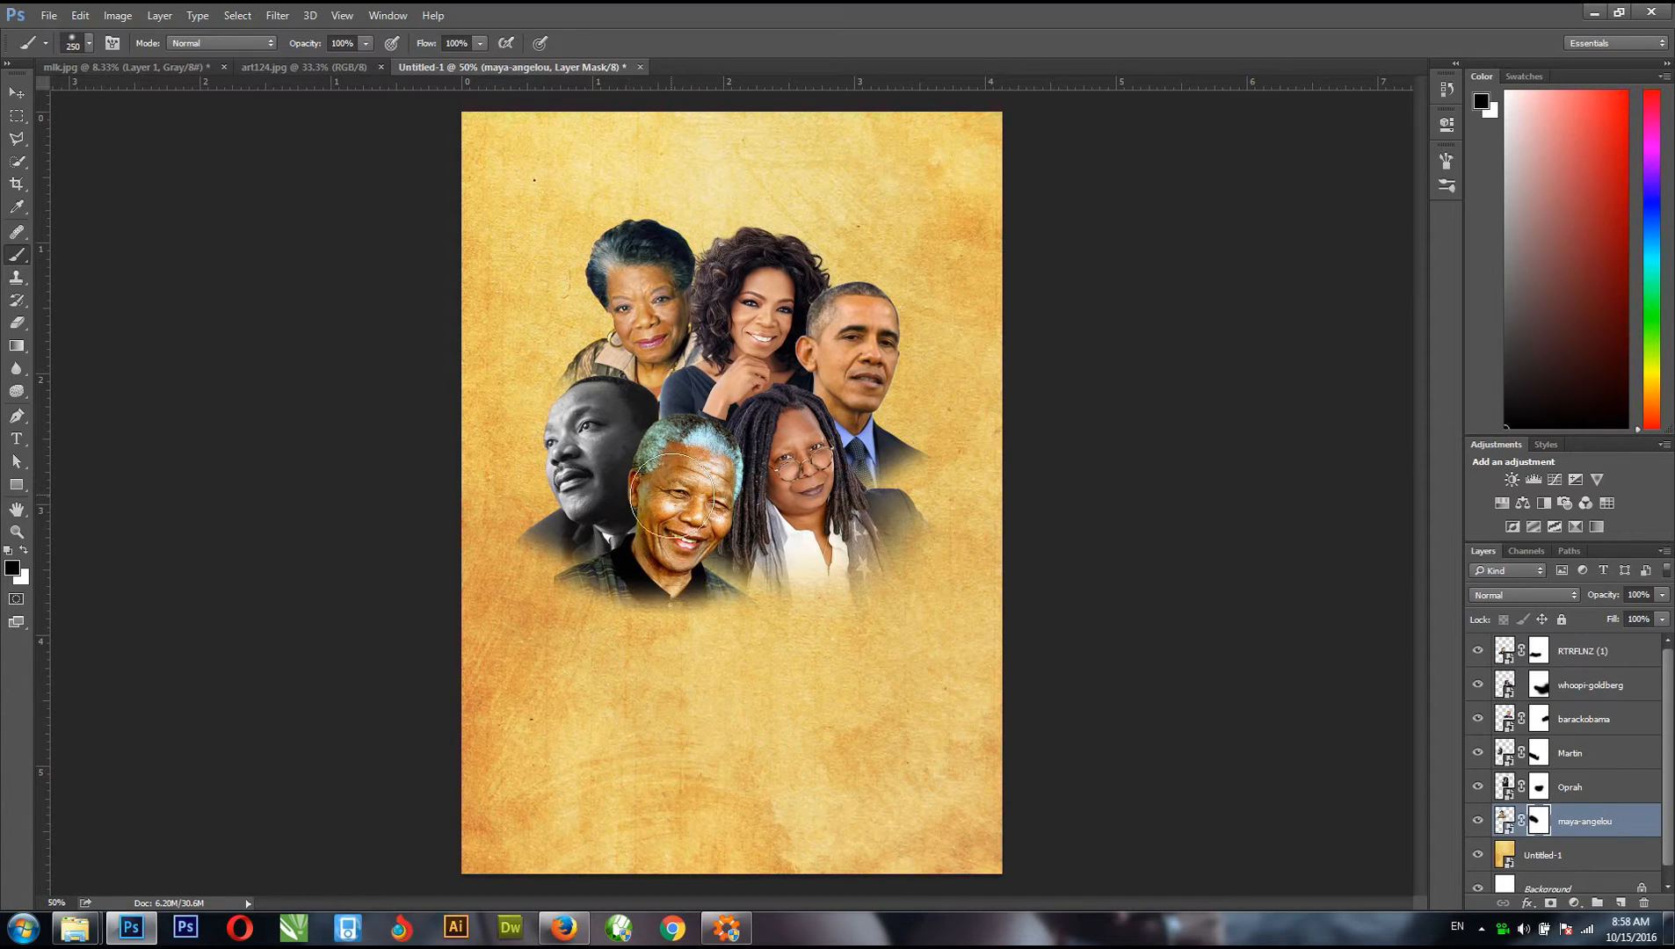
left_click(16, 92)
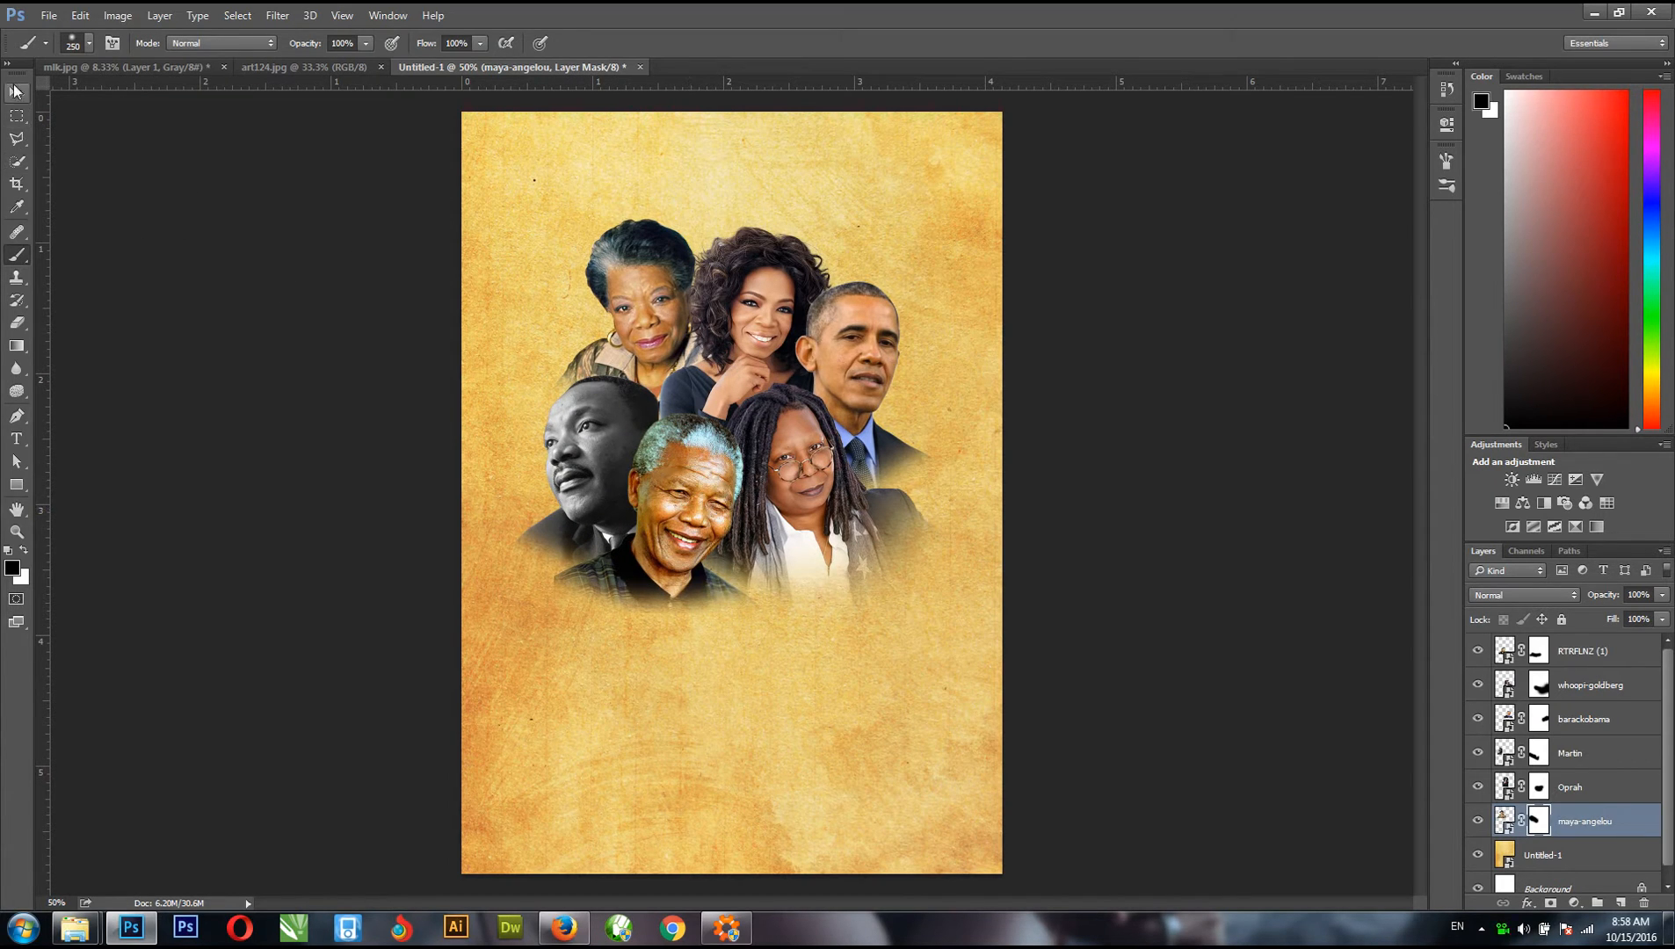
- Check the art124.jpg reference poster, group the six masked portrait layers, and name the group Leaders
left_click(320, 69)
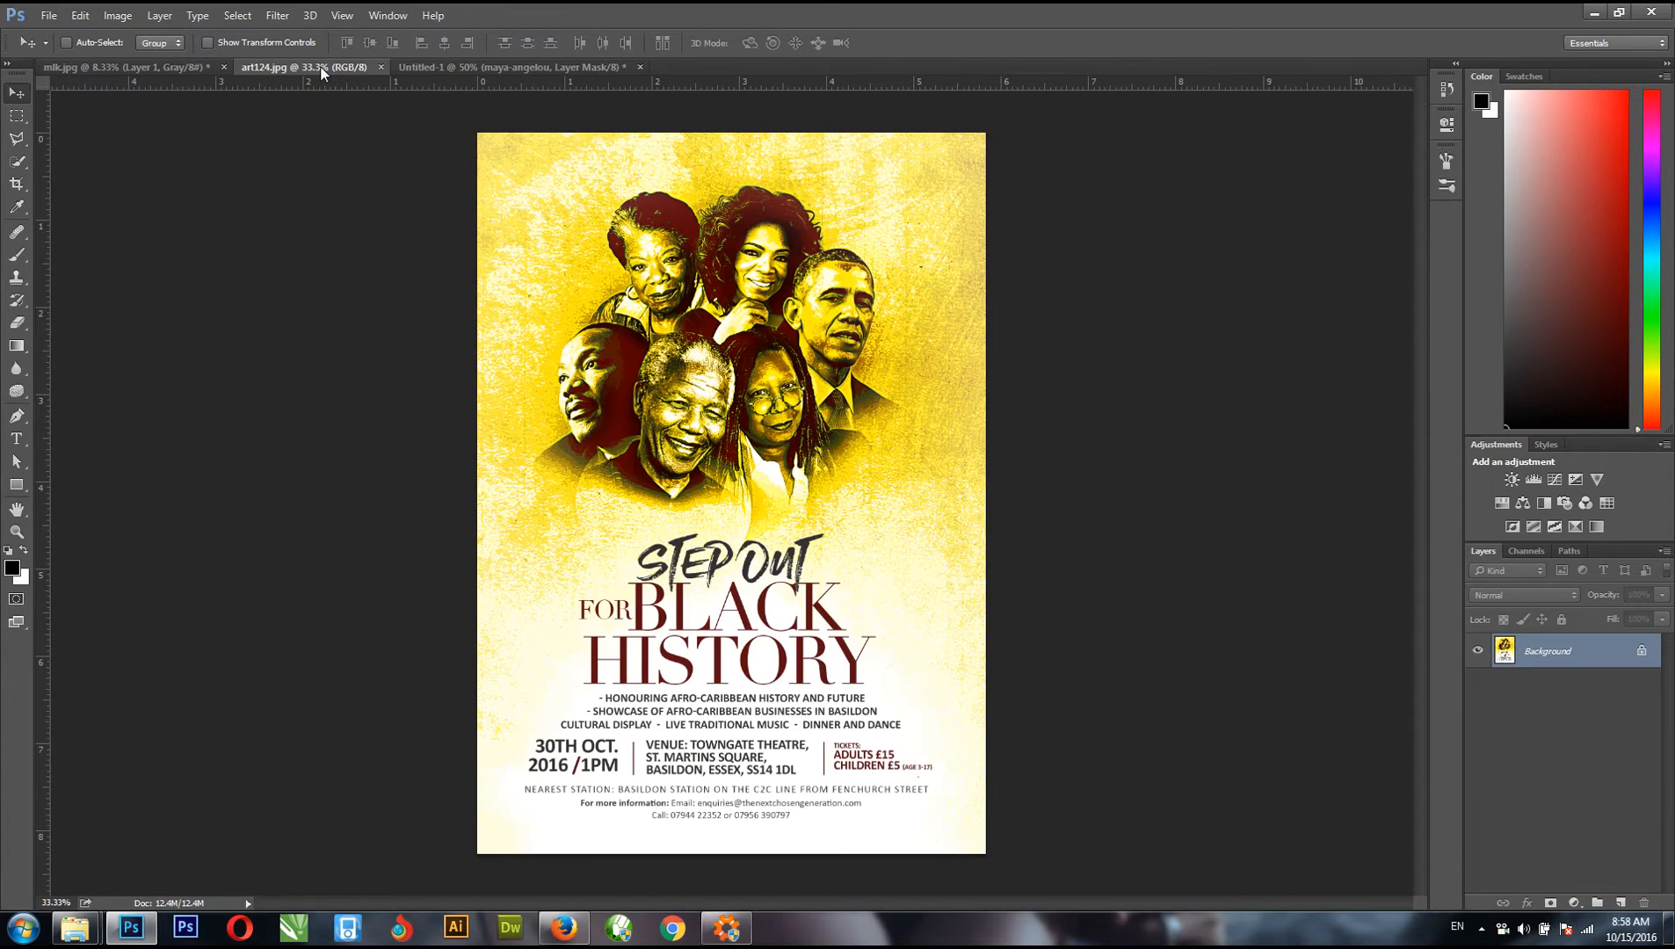
left_click(500, 70)
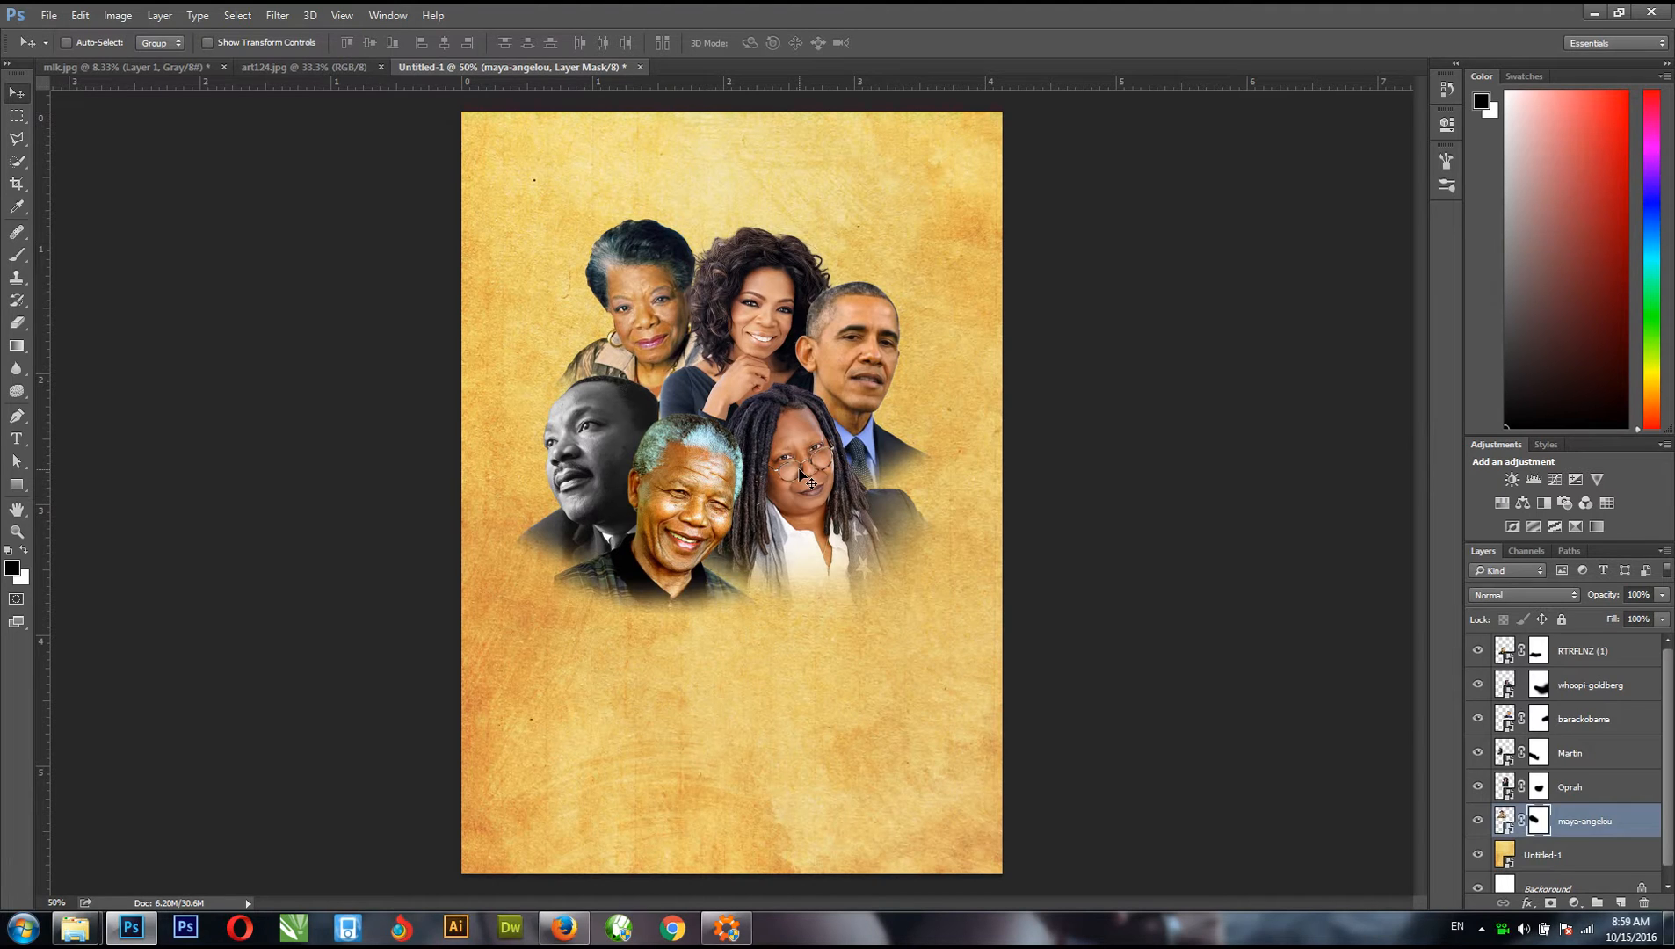
left_click(1564, 822)
left_click(1604, 651, "shift")
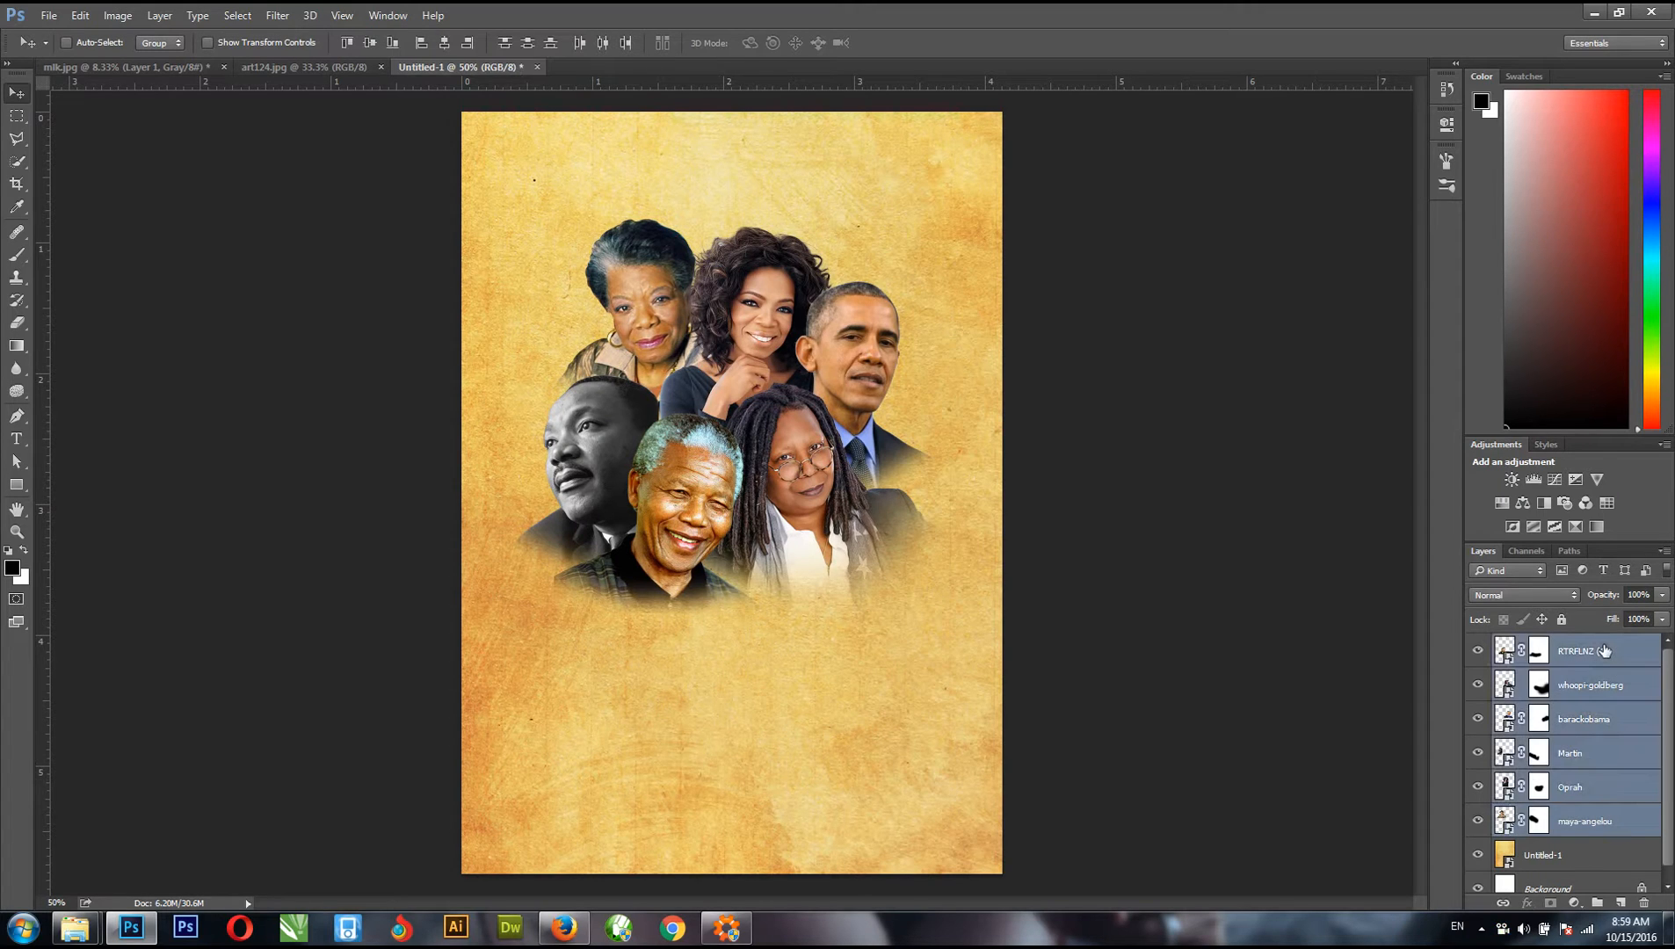
left_click(1596, 904)
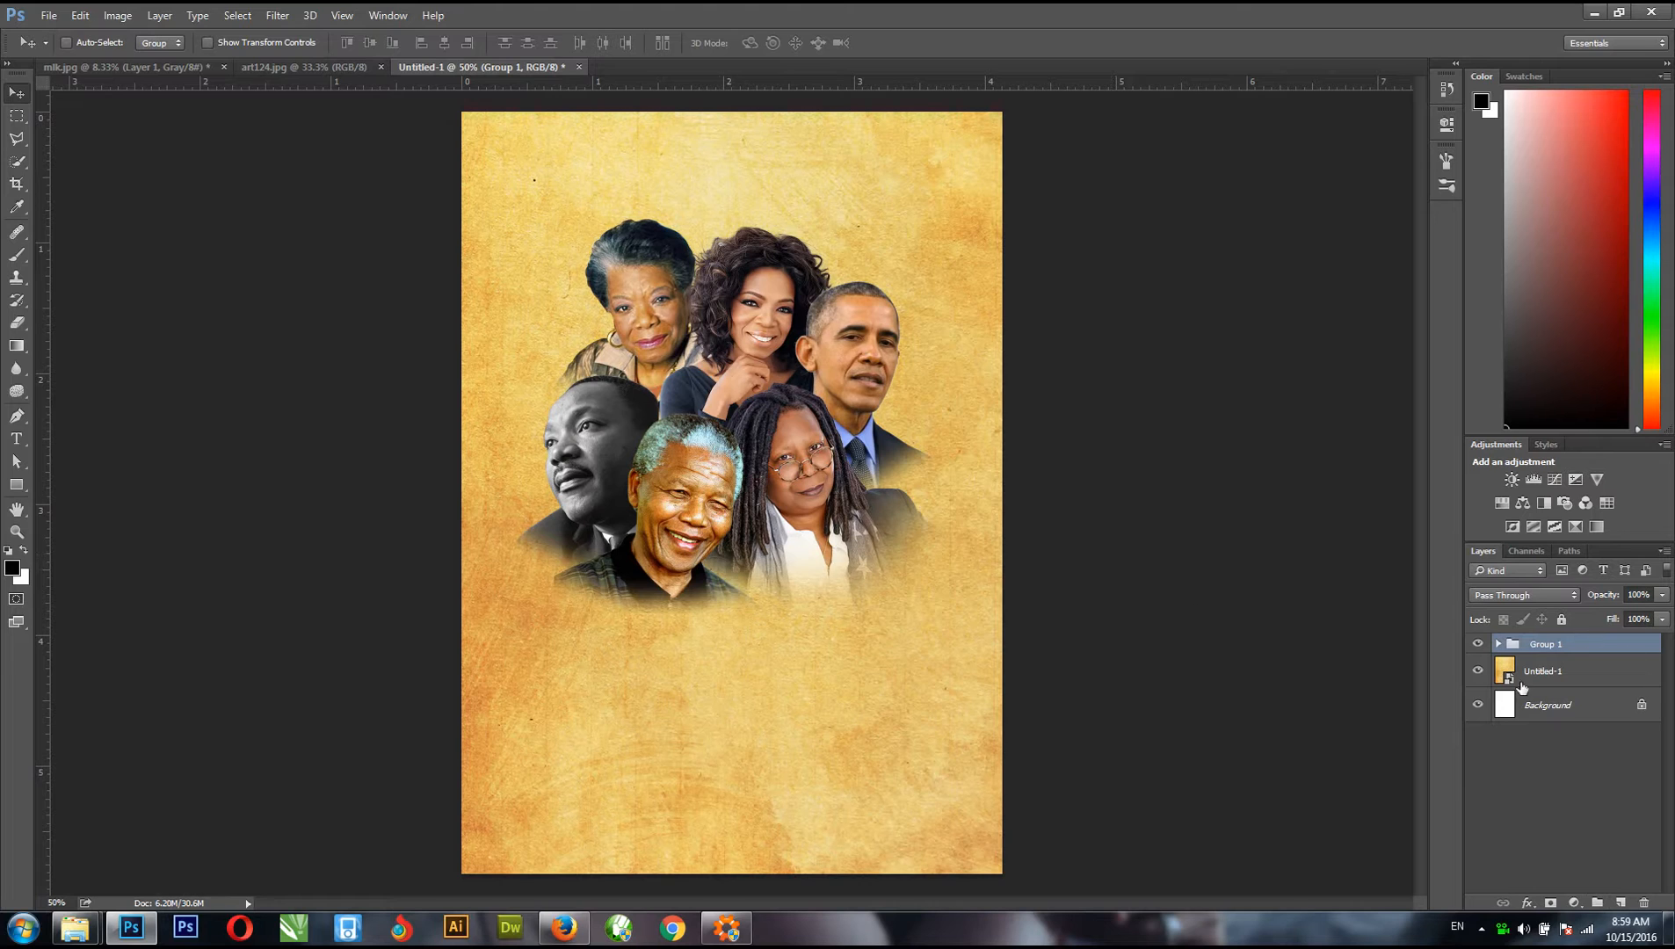
double_click(1546, 645)
type("Lead")
type("we")
key("BackSpace")
key("BackSpace")
type("e")
key("Return")
- Add a Curves adjustment clipped to the Leaders group and shape an S-curve with darker shadows and brighter highlights
left_click(1554, 480)
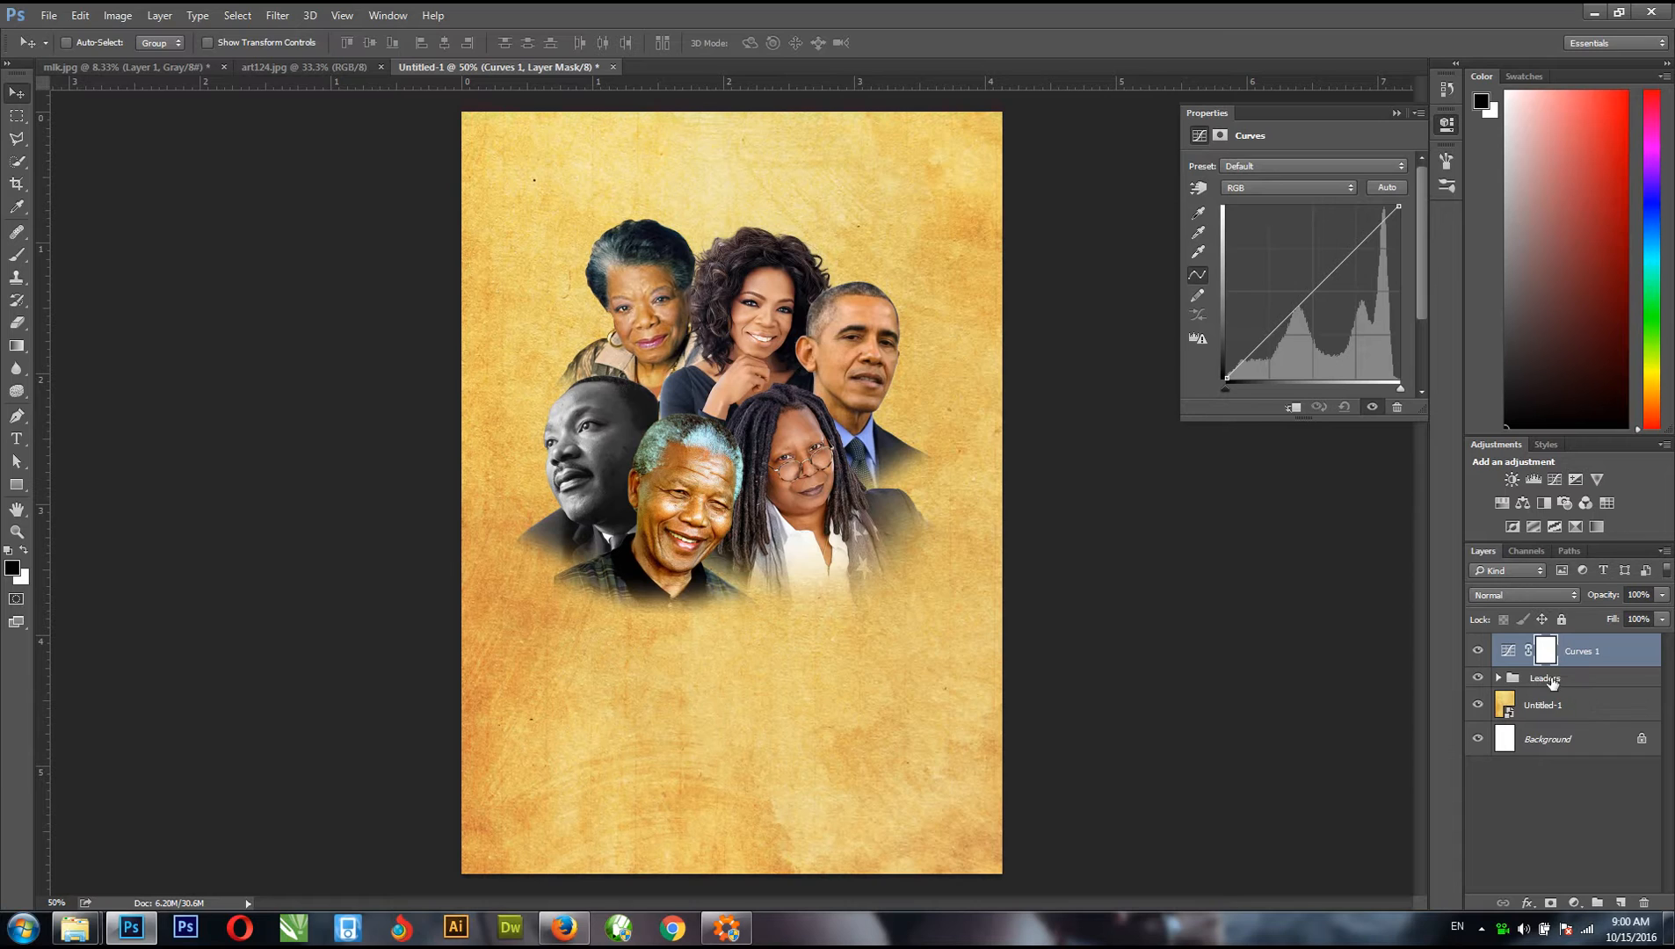
left_click(1292, 407)
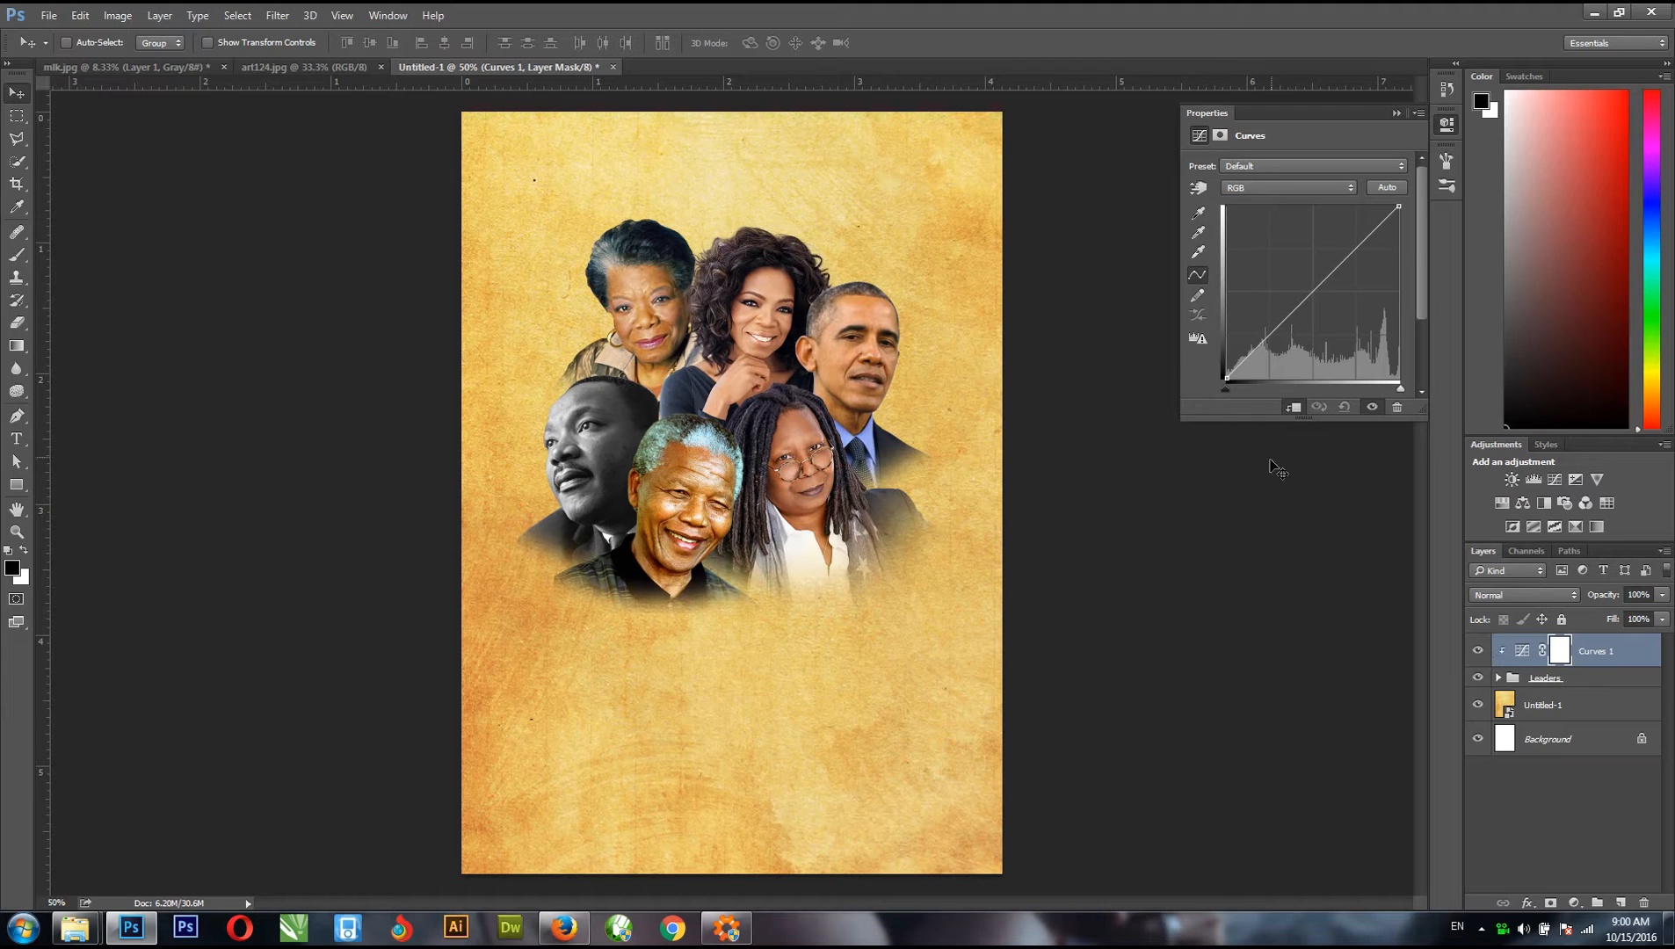
left_click_drag(1260, 334, 1276, 349)
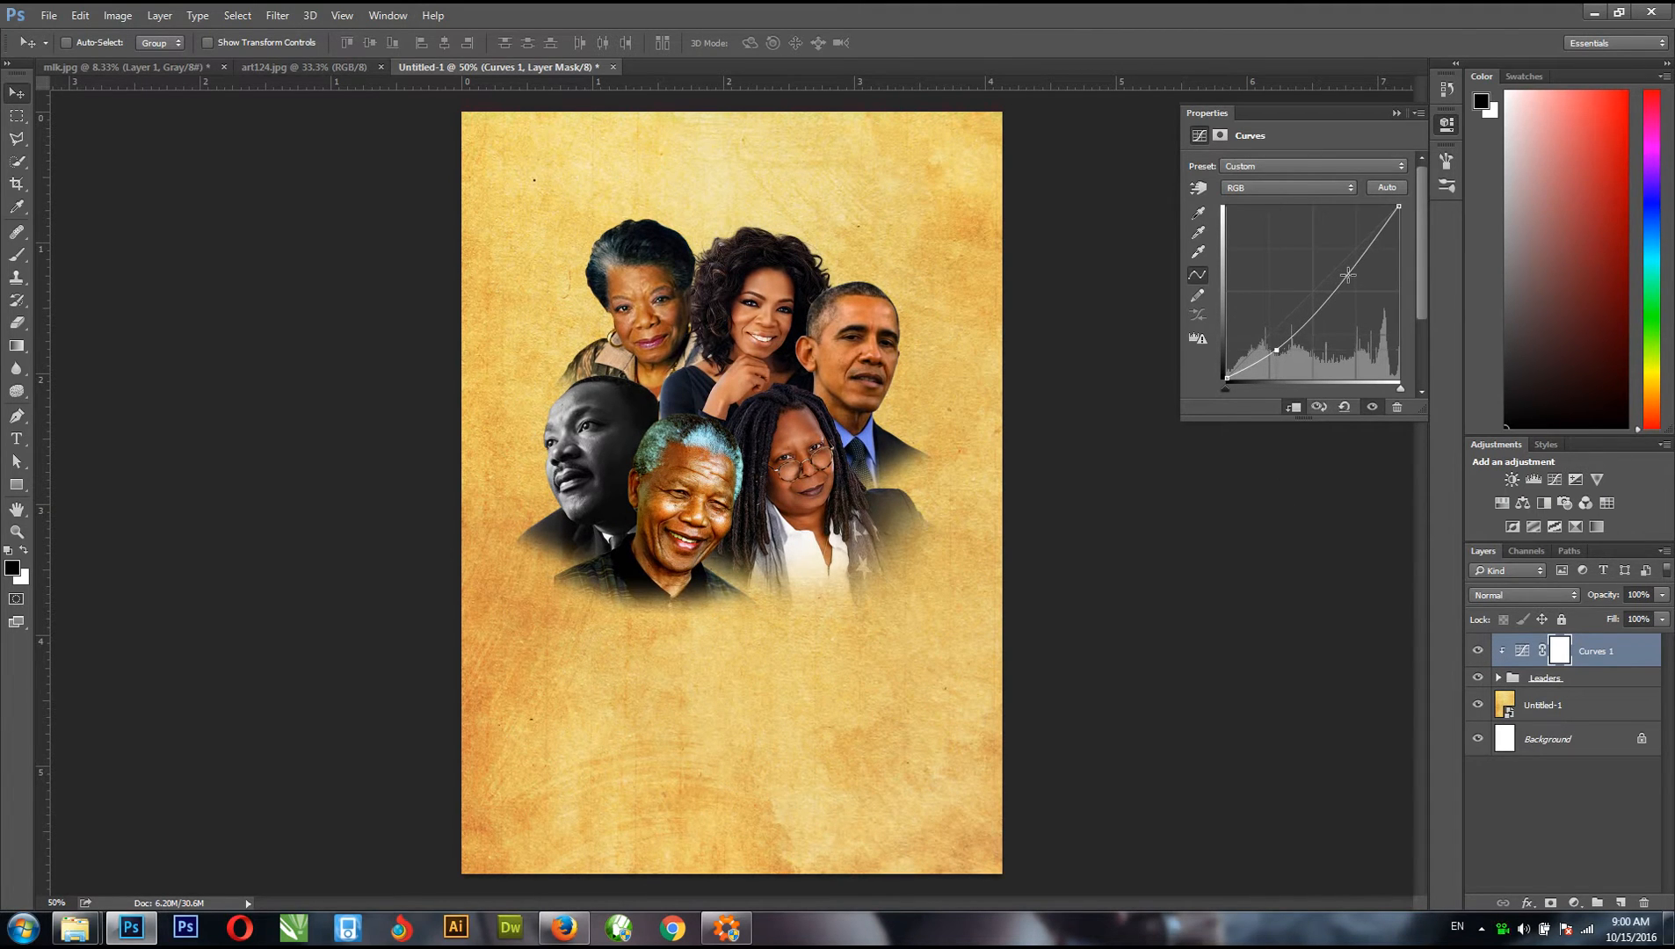
left_click_drag(1347, 275, 1339, 246)
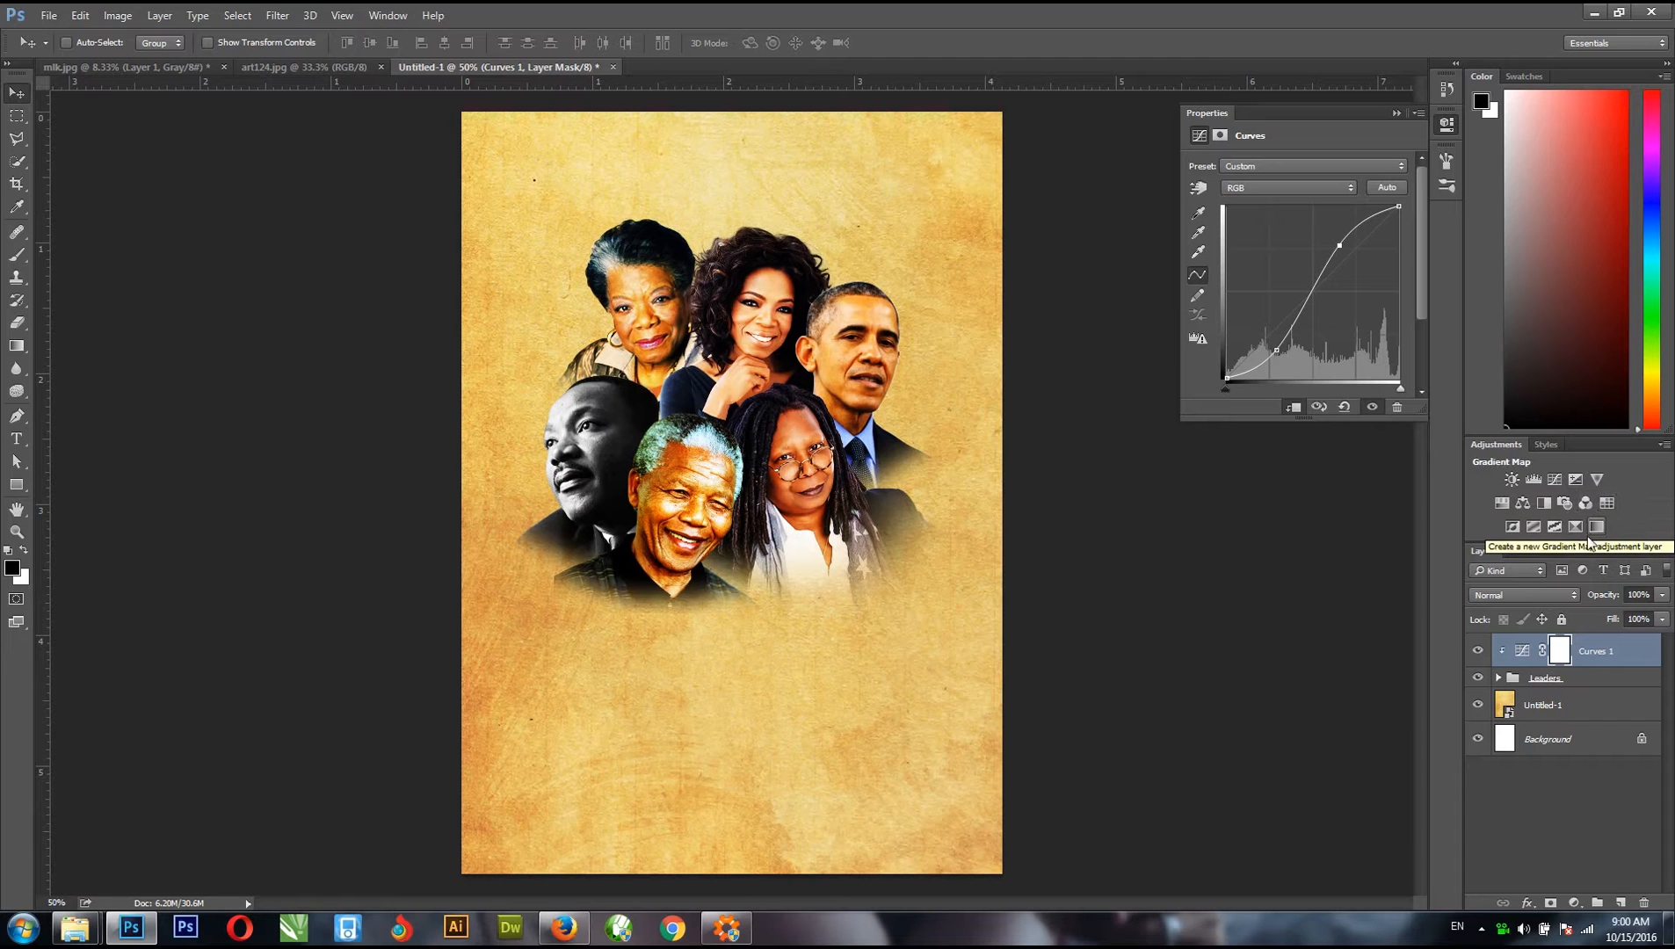
- Add a Posterize adjustment layer above the curves and set its levels to 9
left_click(1533, 526)
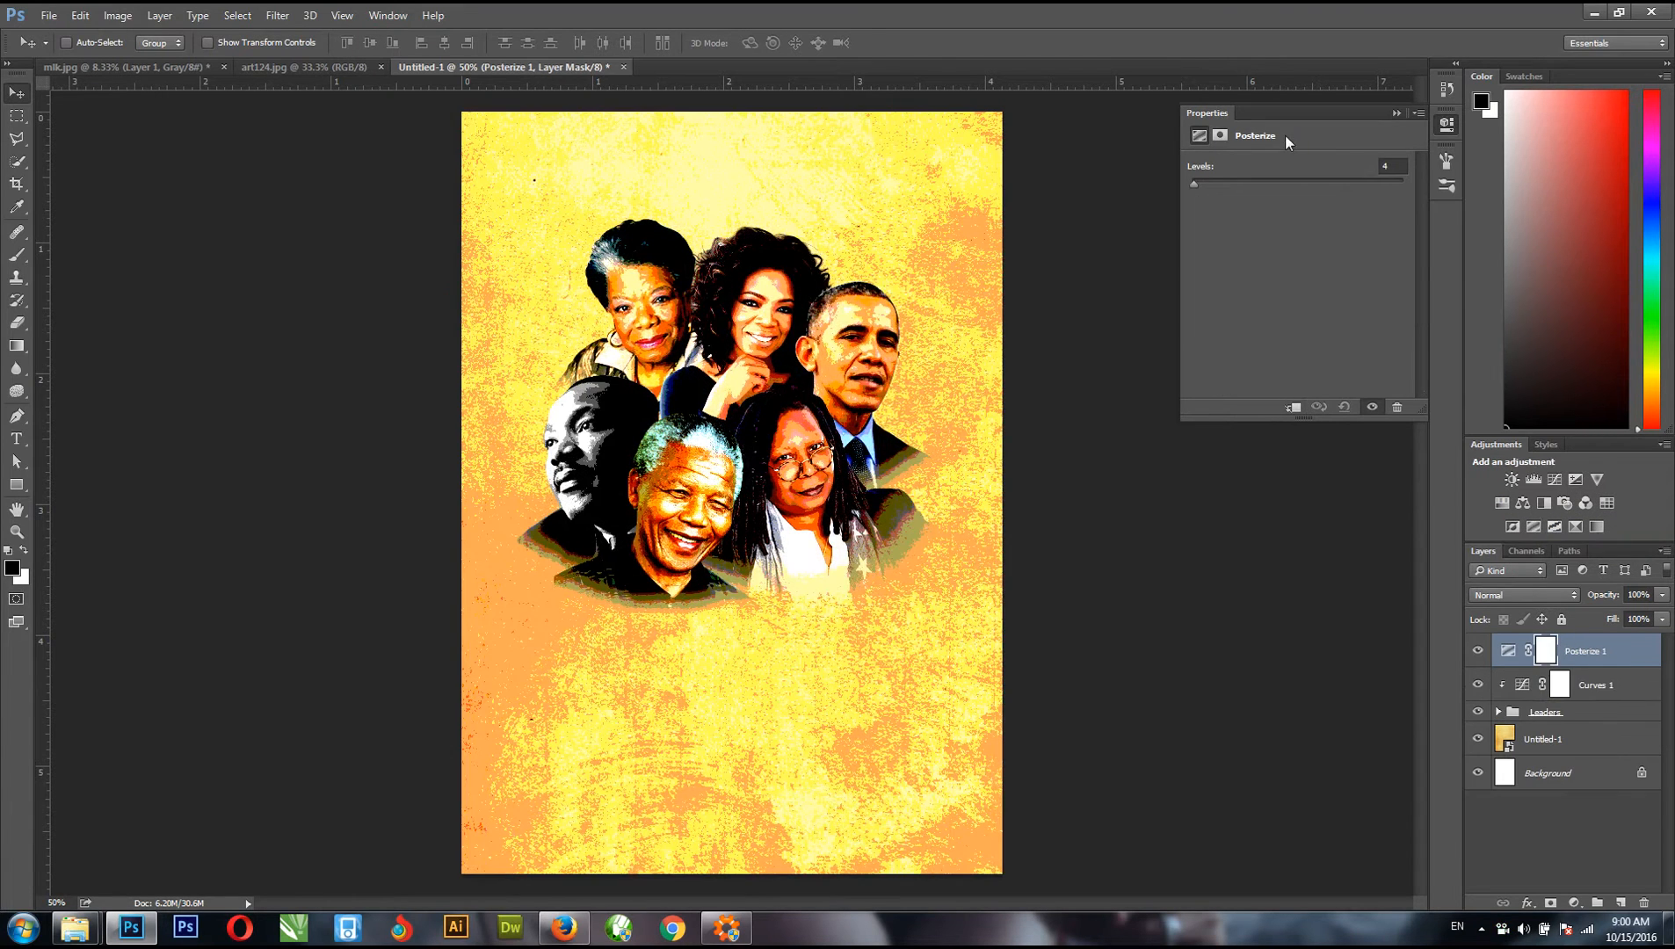
left_click(1396, 168)
type("9")
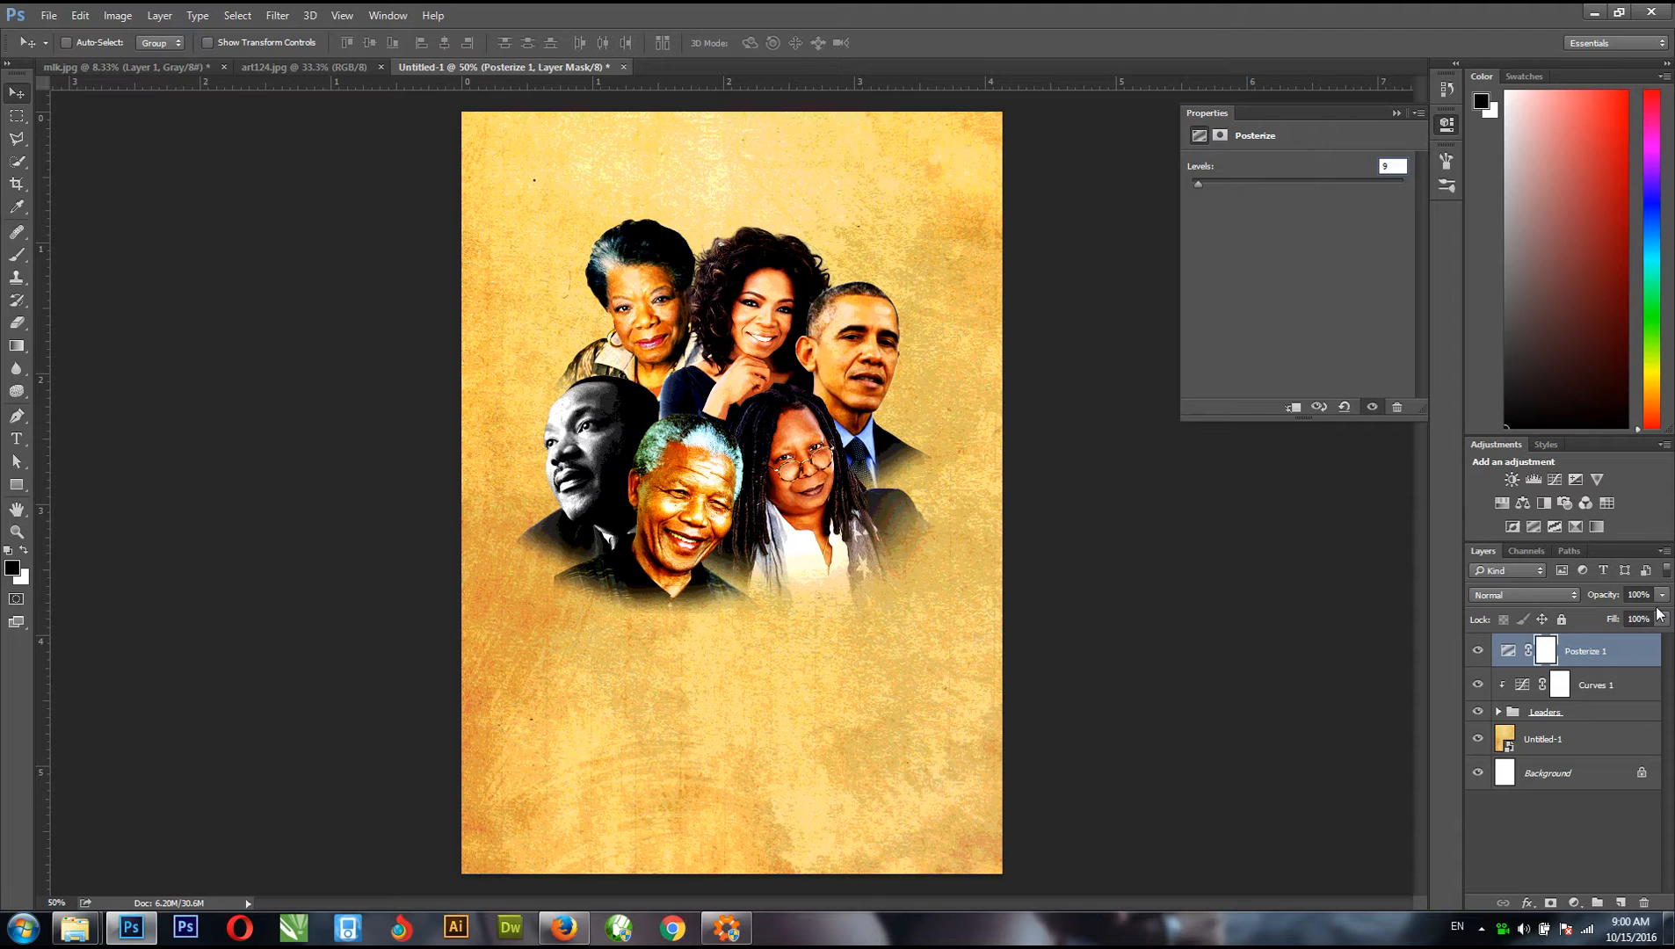
- Add a Gradient Map adjustment layer above Posterize and apply the brown, magenta, orange and white custom gradient preset
left_click(1597, 525)
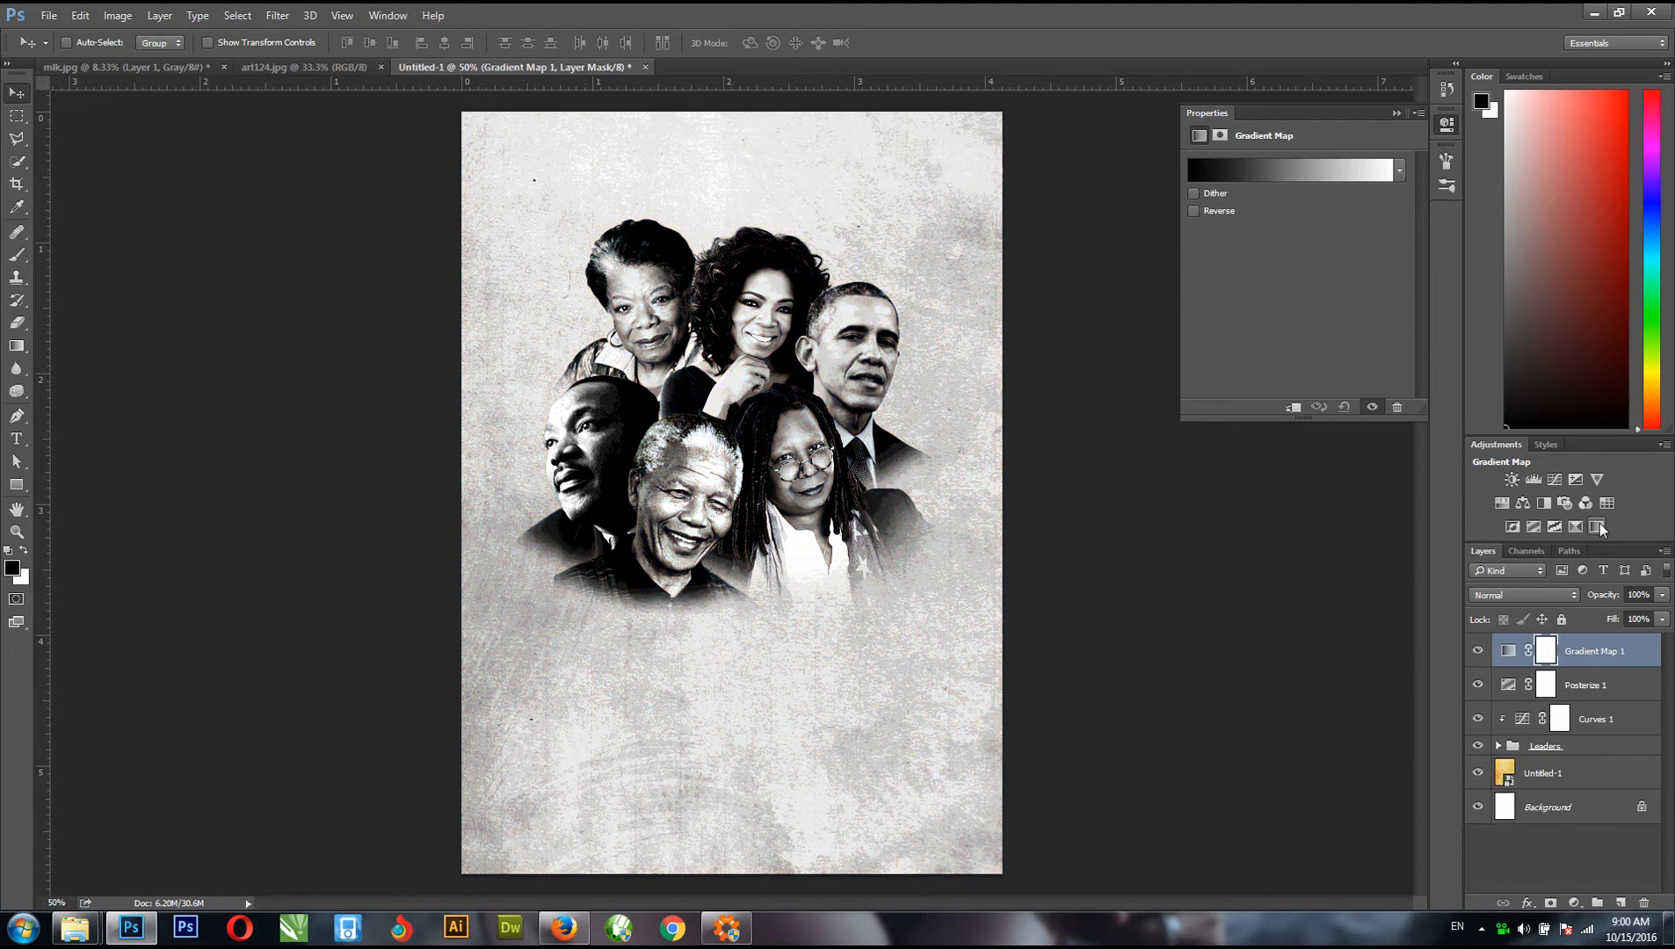
left_click(1249, 172)
left_click_drag(813, 154, 1328, 180)
left_click(1439, 314)
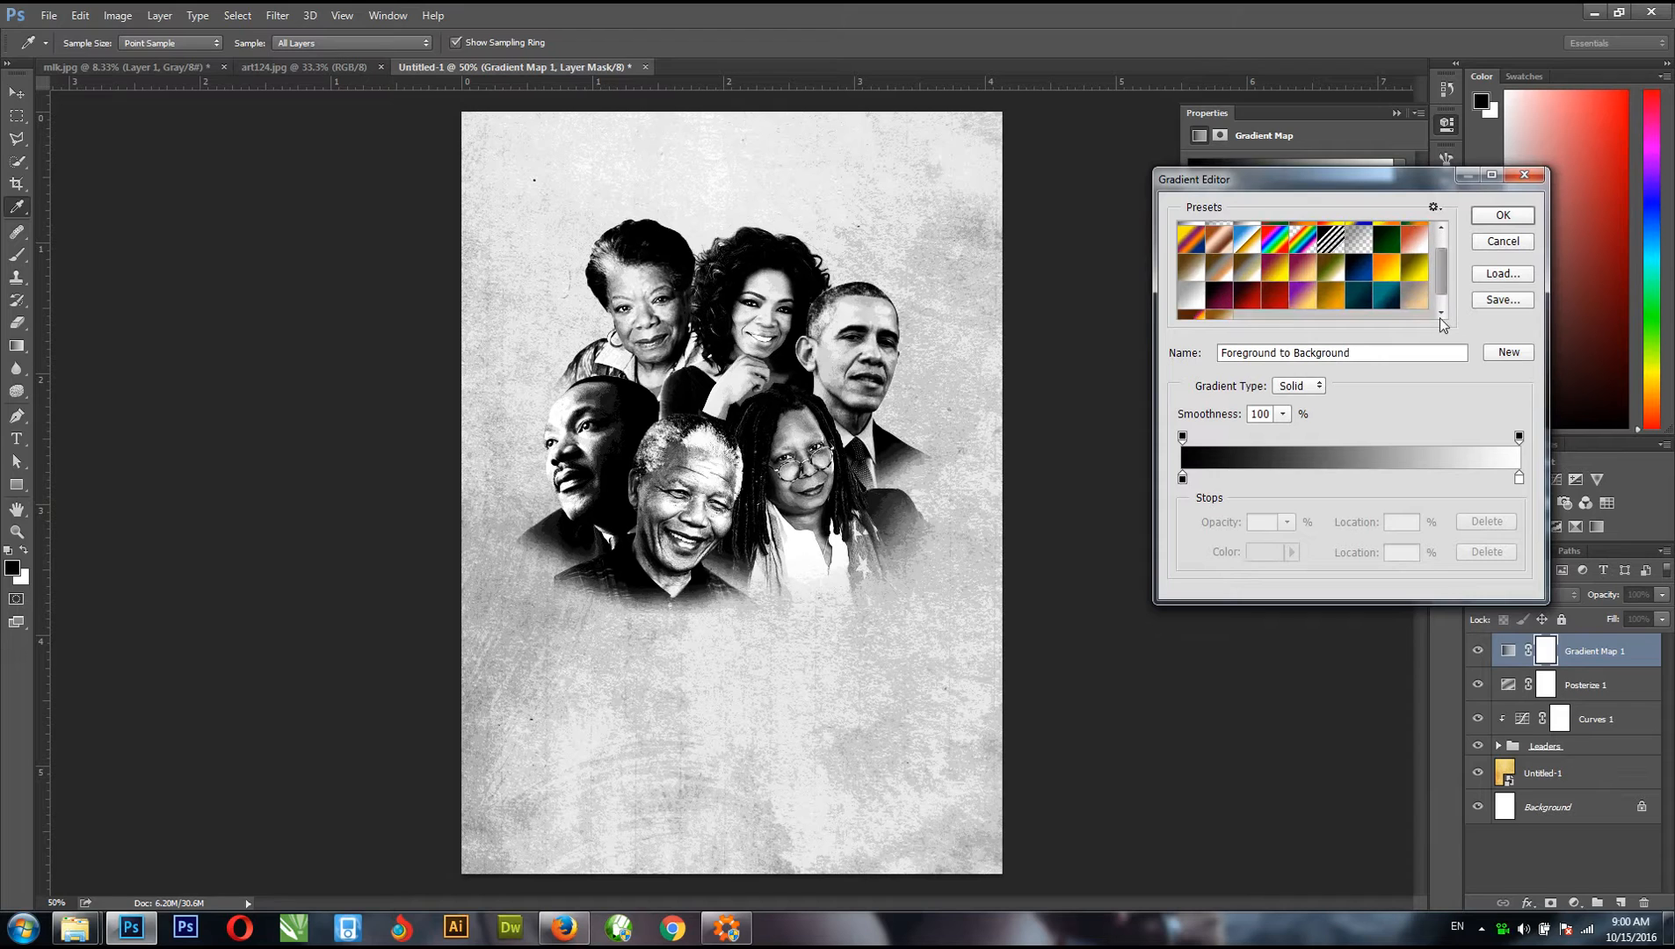
left_click(1440, 314)
left_click(1440, 314)
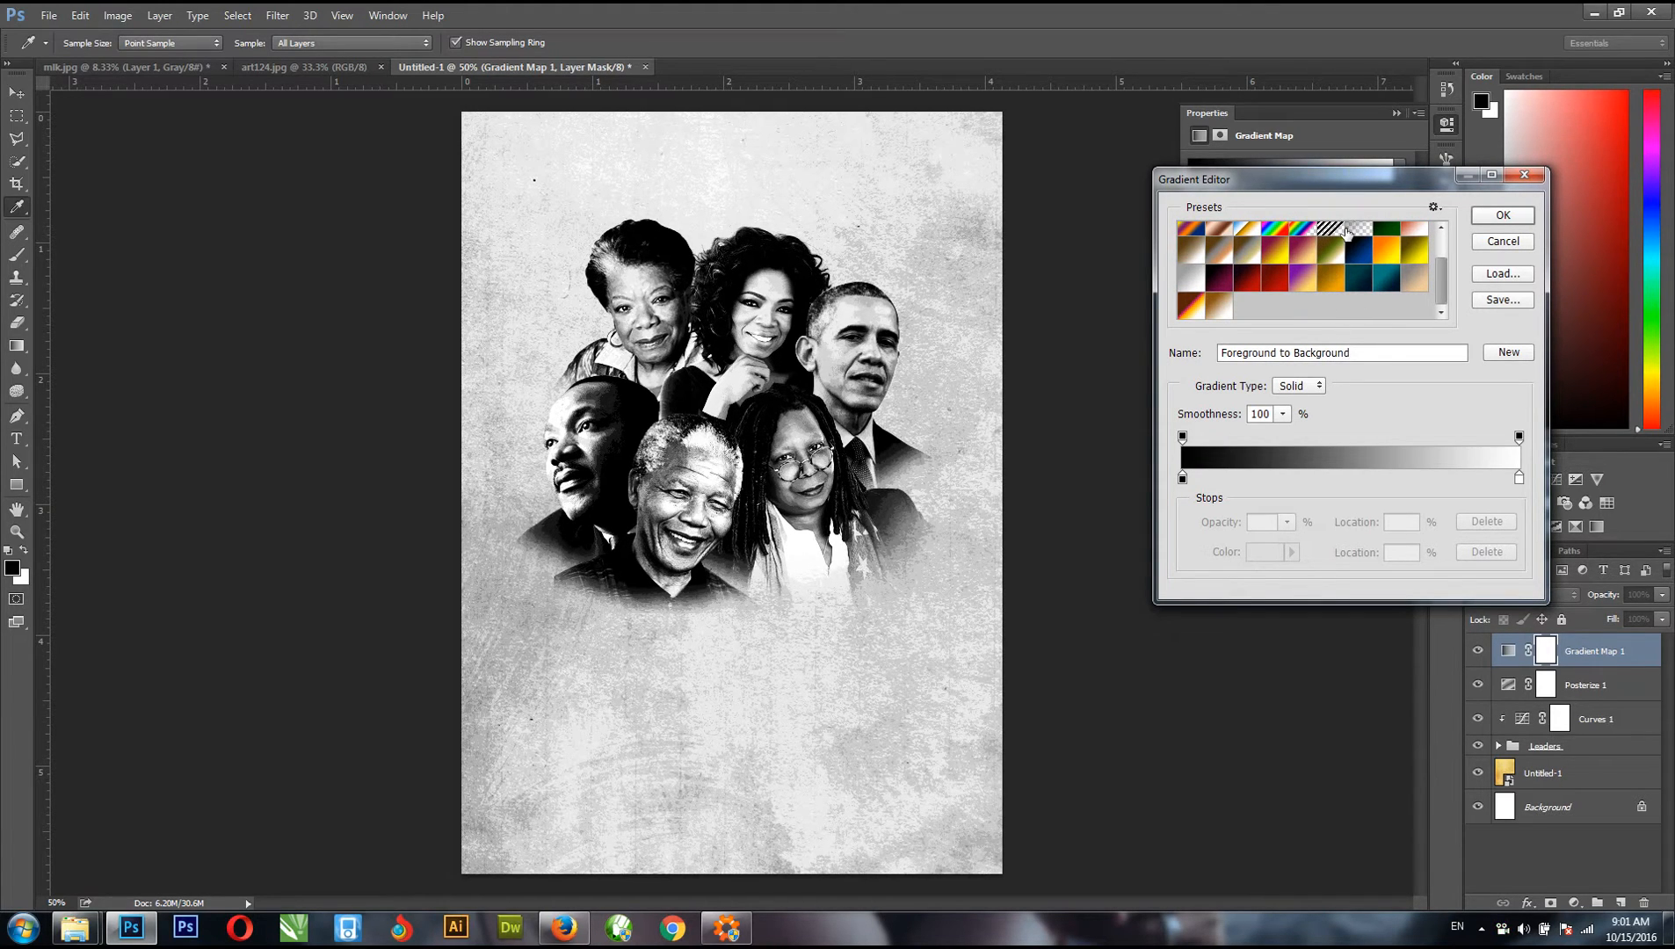
left_click(1195, 309)
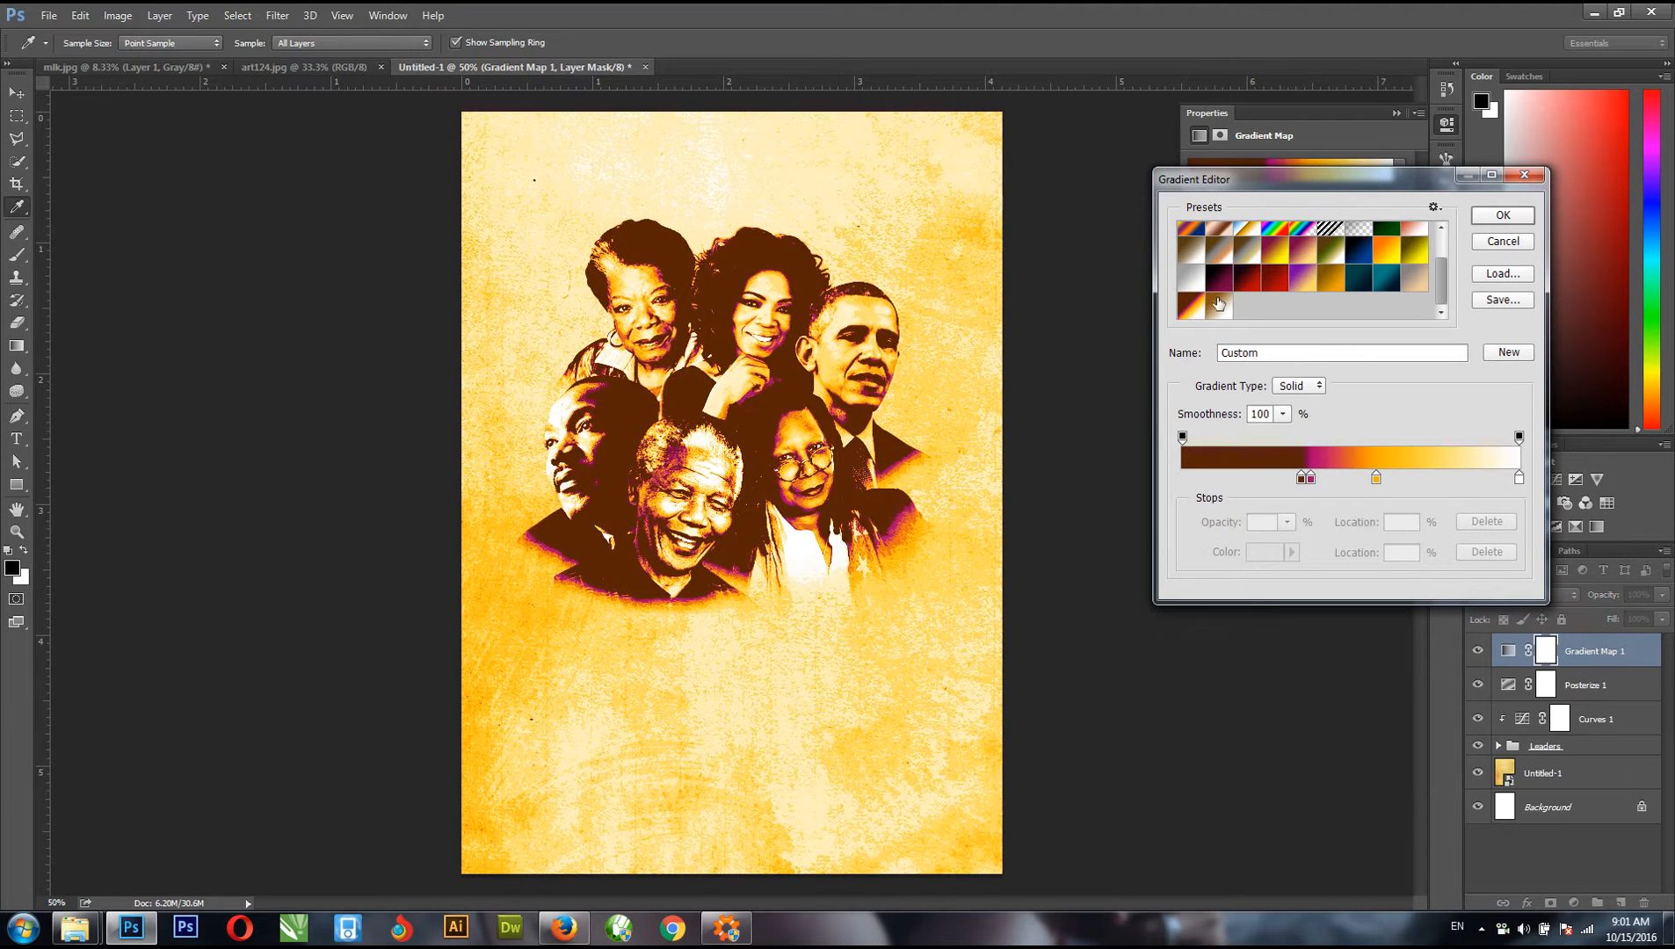
- Spread out the gradient's color stops, with brown at 10% and white at 85%, and save it as a new preset
left_click_drag(1301, 480, 1481, 489)
left_click(1377, 479)
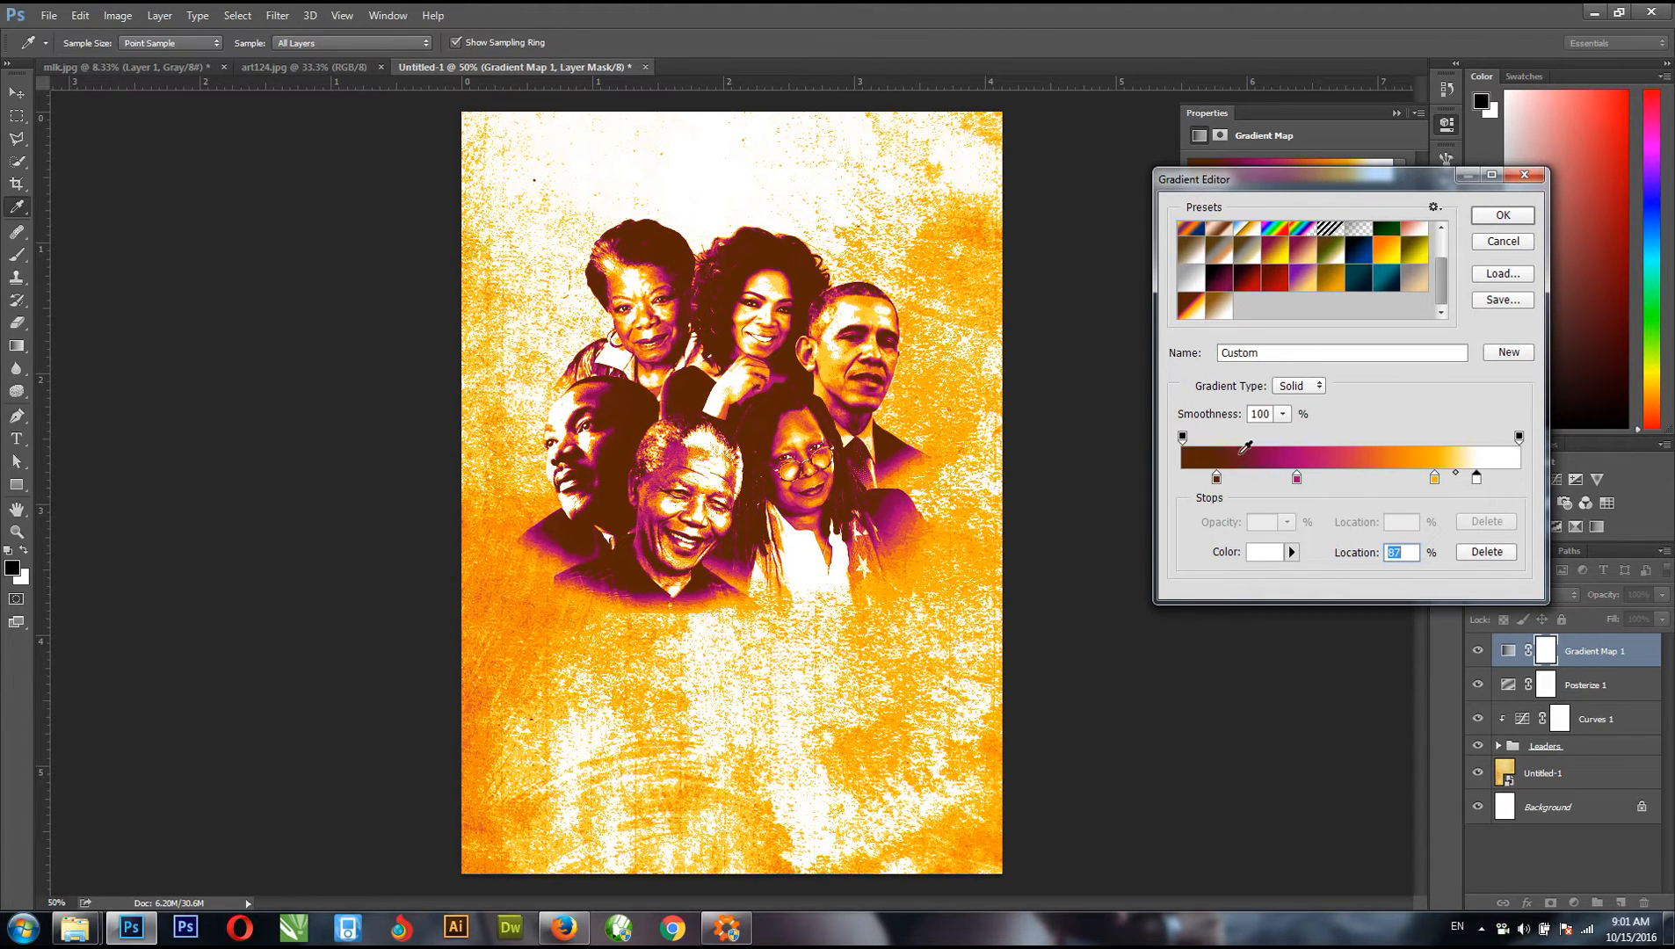
key("Down")
key("Down")
left_click(1509, 353)
- Try the Foreground to Background gradient with added white stops at 21% and 40% and a red stop at 60%
left_click(1443, 232)
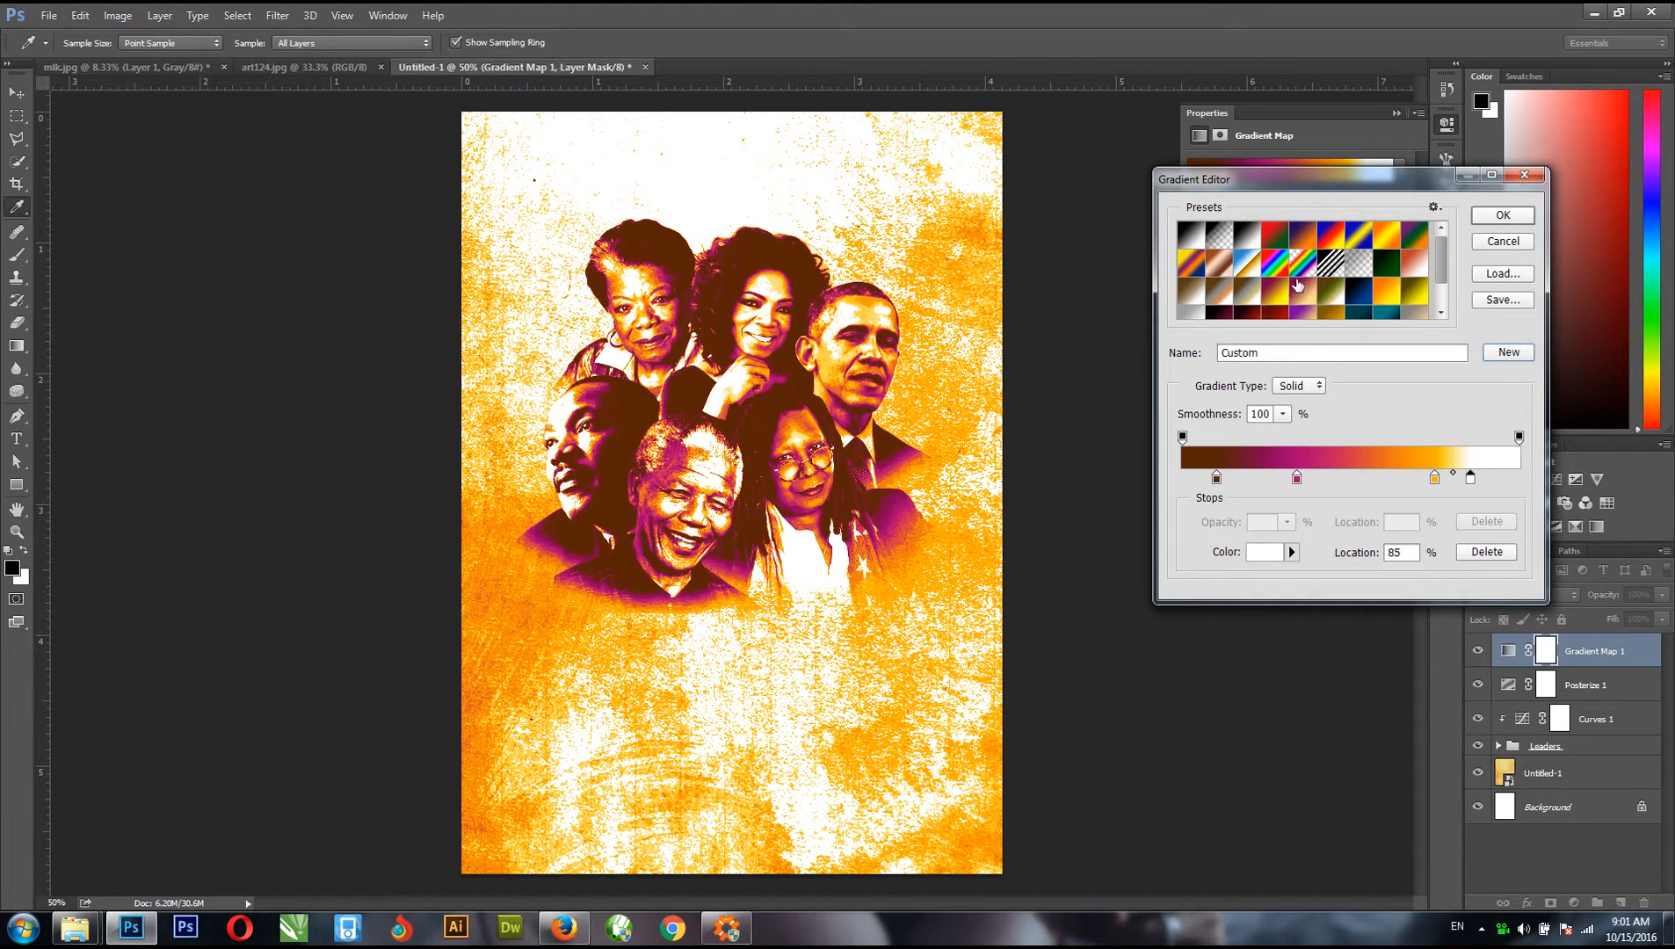
left_click(1191, 236)
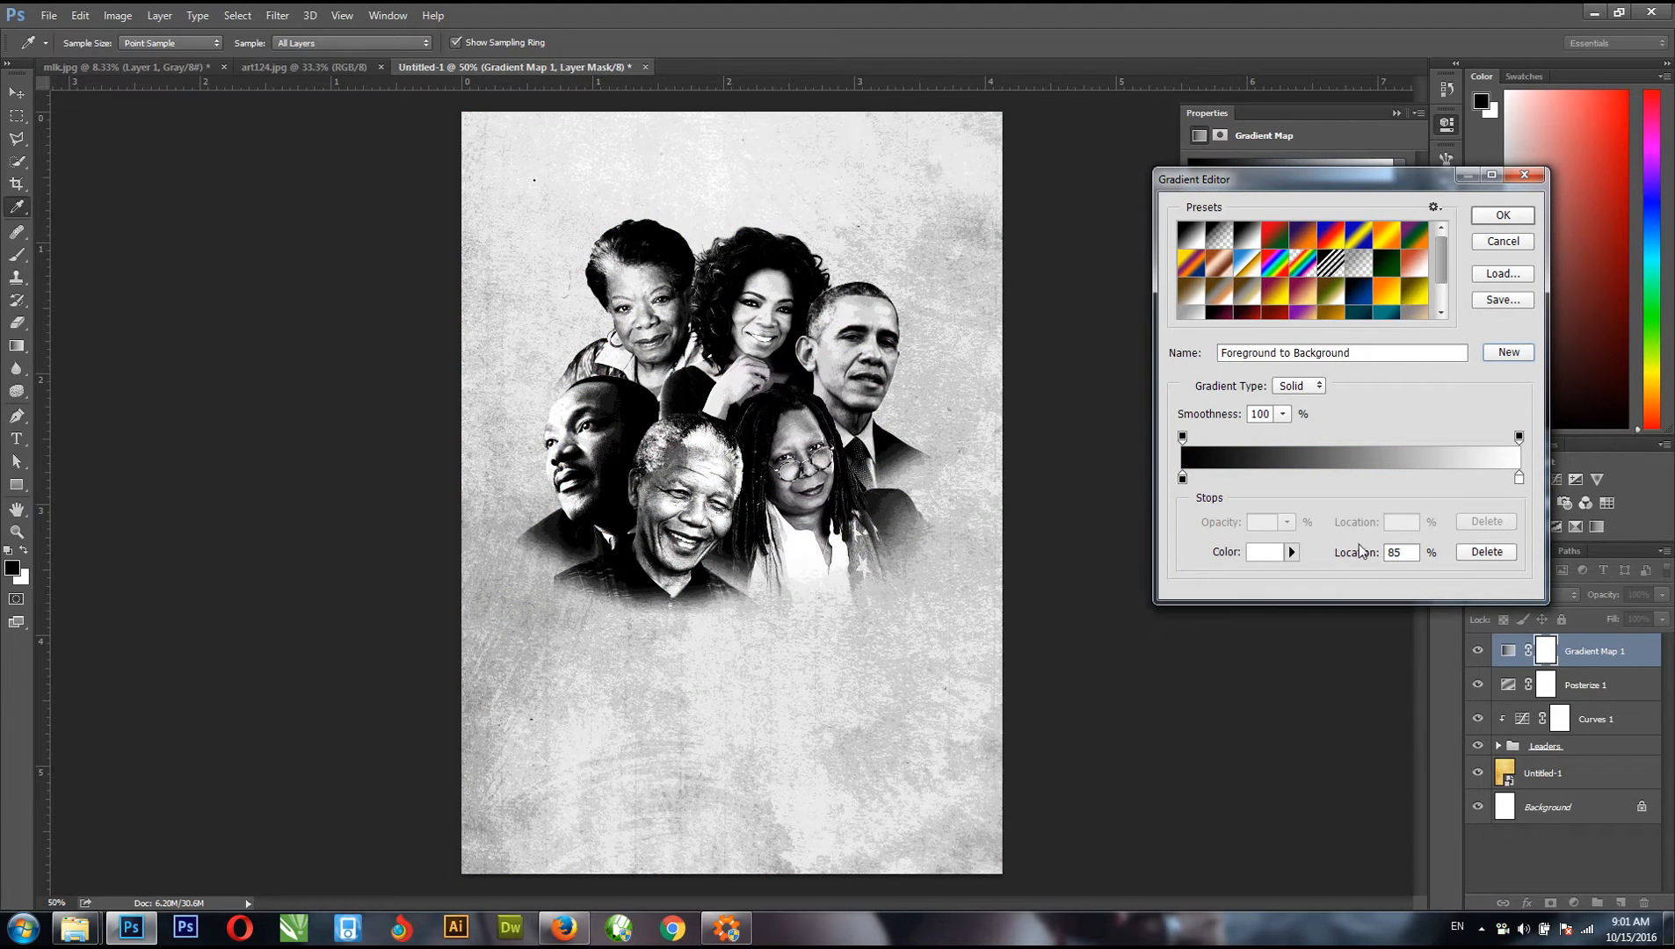
left_click(1217, 238)
left_click(1191, 235)
left_click(1253, 479)
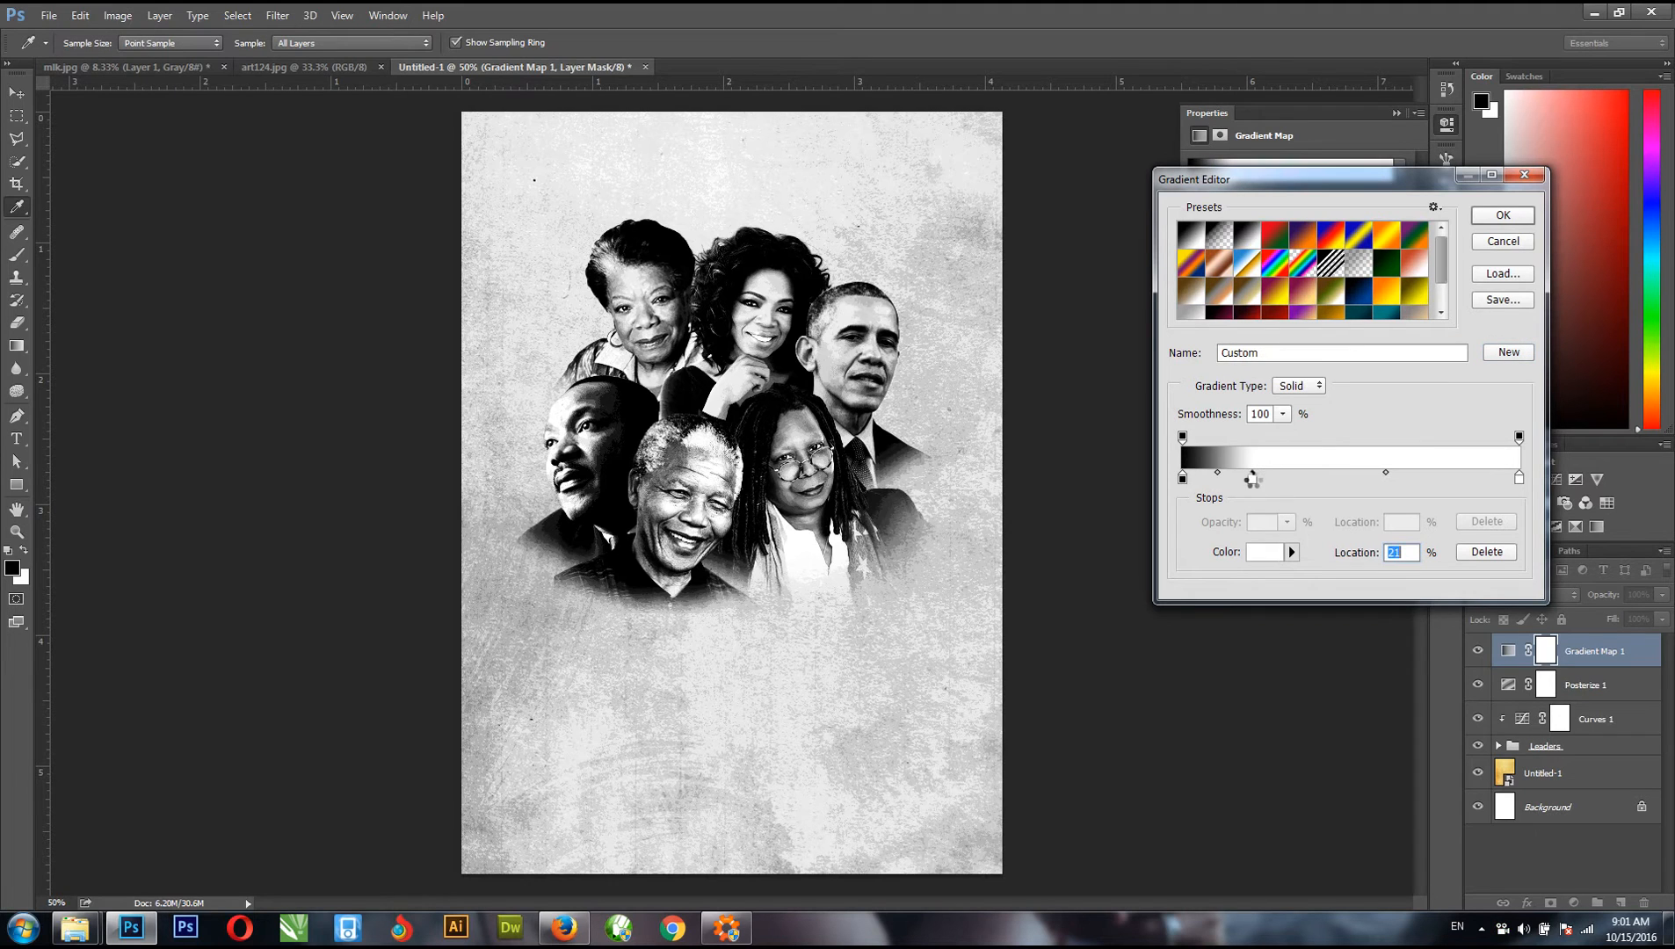
double_click(1252, 479)
left_click(1052, 258)
left_click_drag(1304, 479, 1318, 481)
double_click(1317, 479)
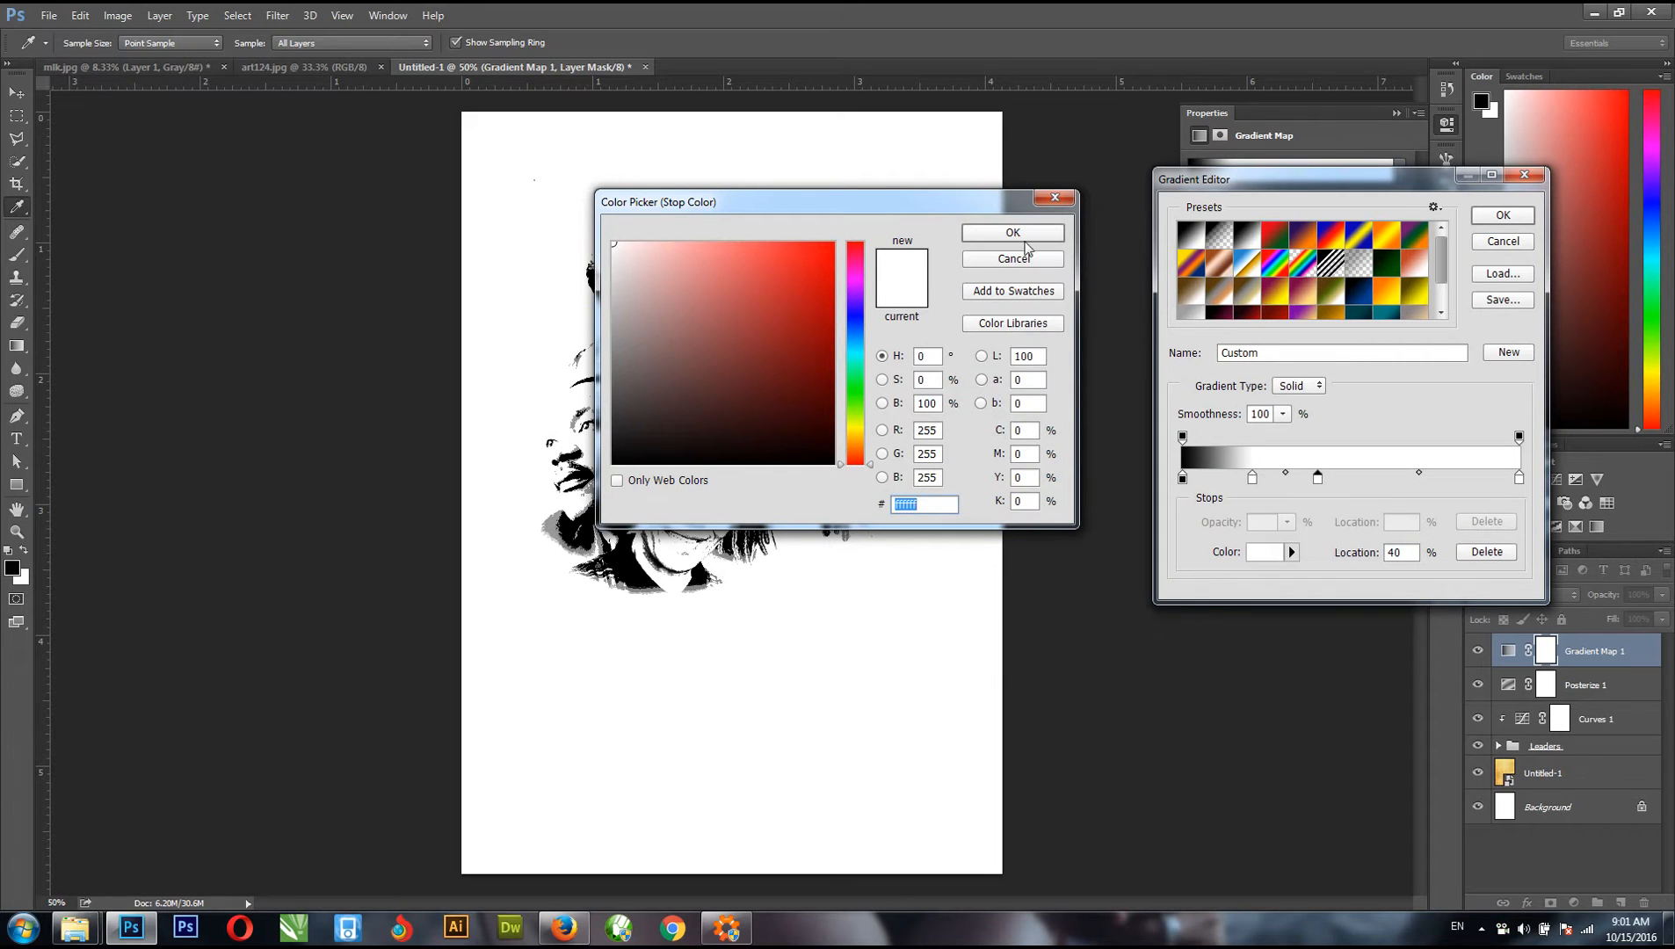
left_click(1024, 236)
double_click(1387, 479)
left_click(777, 328)
left_click(1017, 235)
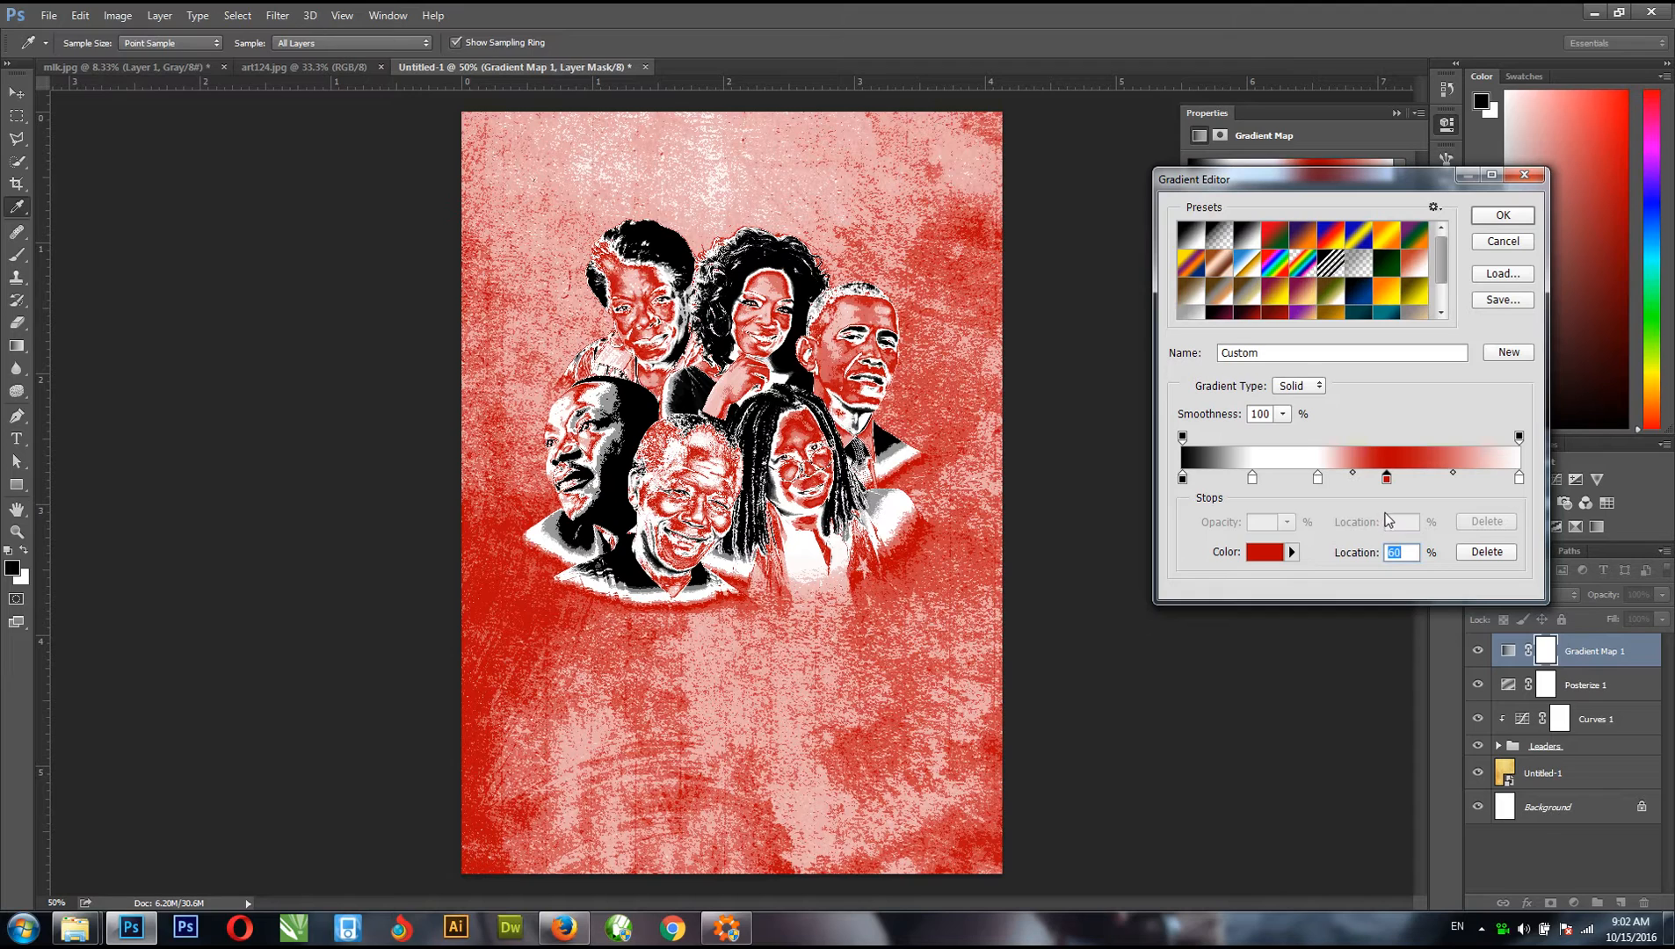
- Remove the three added color stops from the black-to-white gradient
left_click_drag(1386, 479, 1406, 587)
left_click(1317, 477)
left_click_drag(1315, 475, 1330, 577)
left_click_drag(1252, 477, 1252, 568)
- Apply the saved custom gradient preset and set the color of its brown stop to 530f07
left_click(1444, 303)
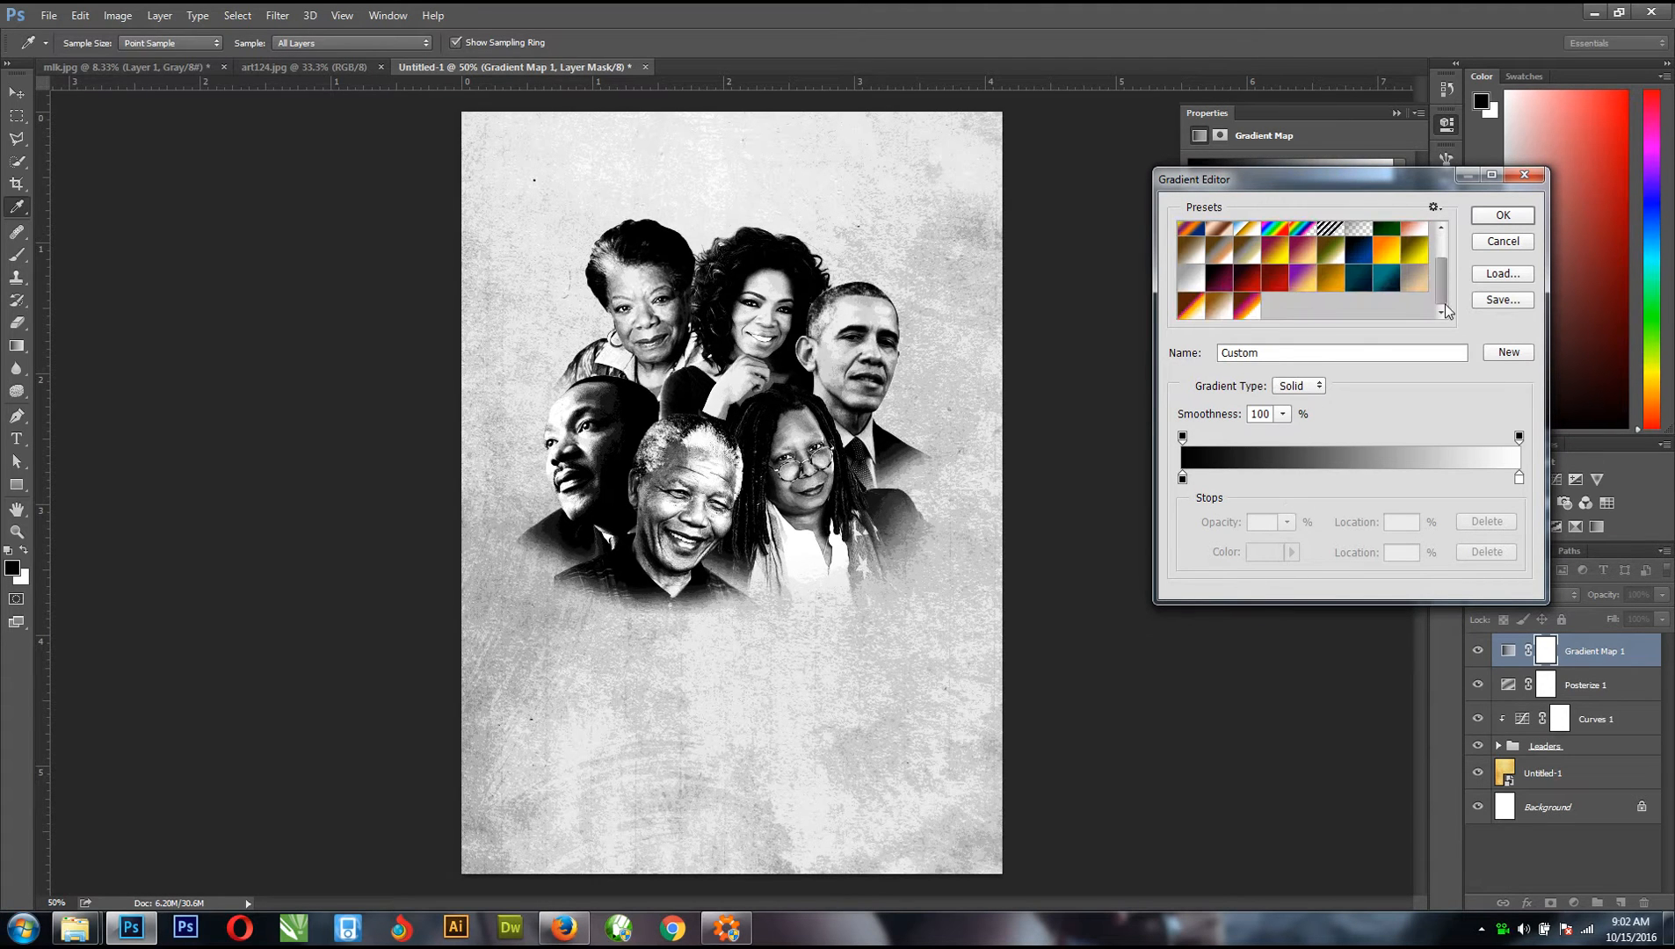
left_click(1246, 306)
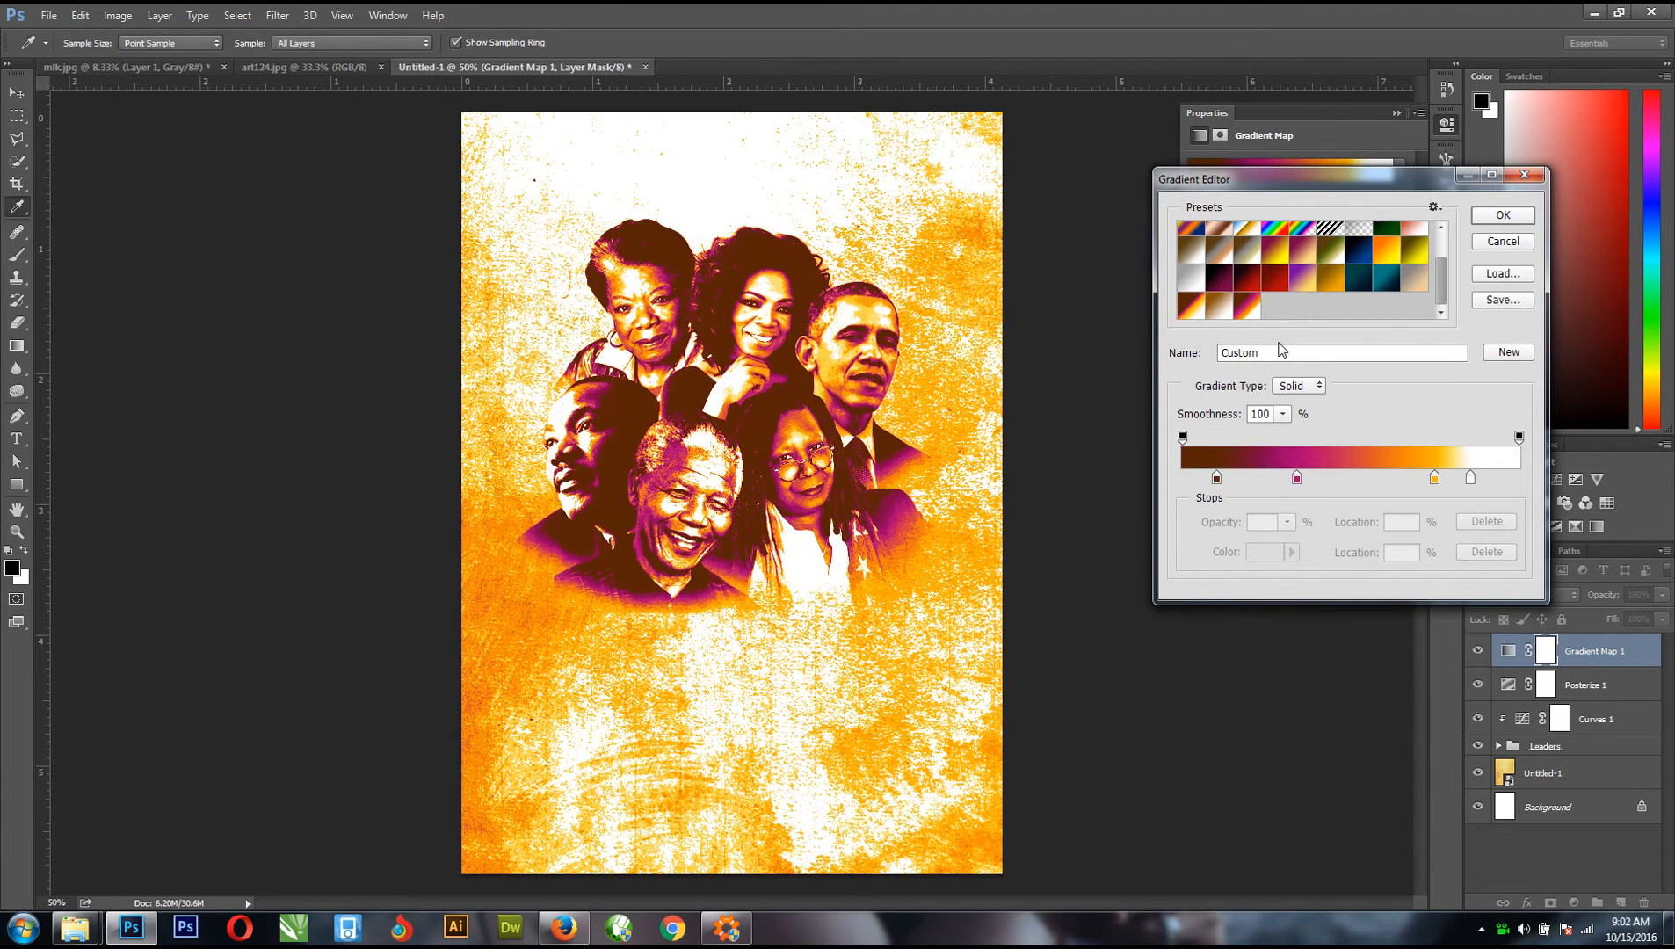
double_click(1216, 478)
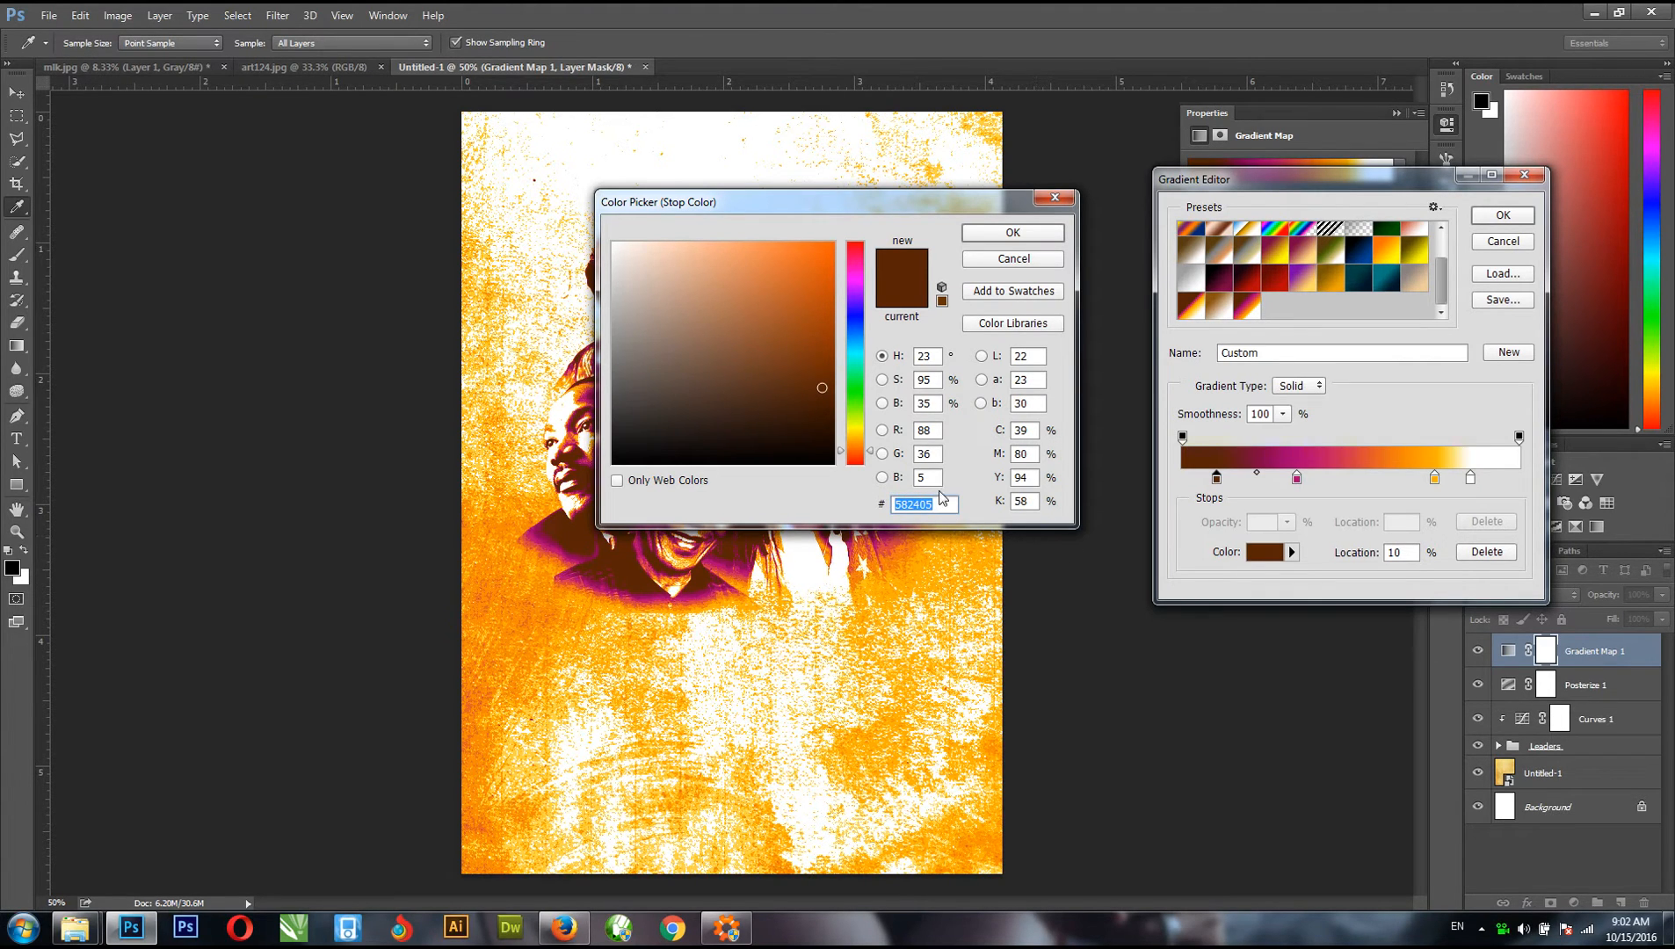
type("53")
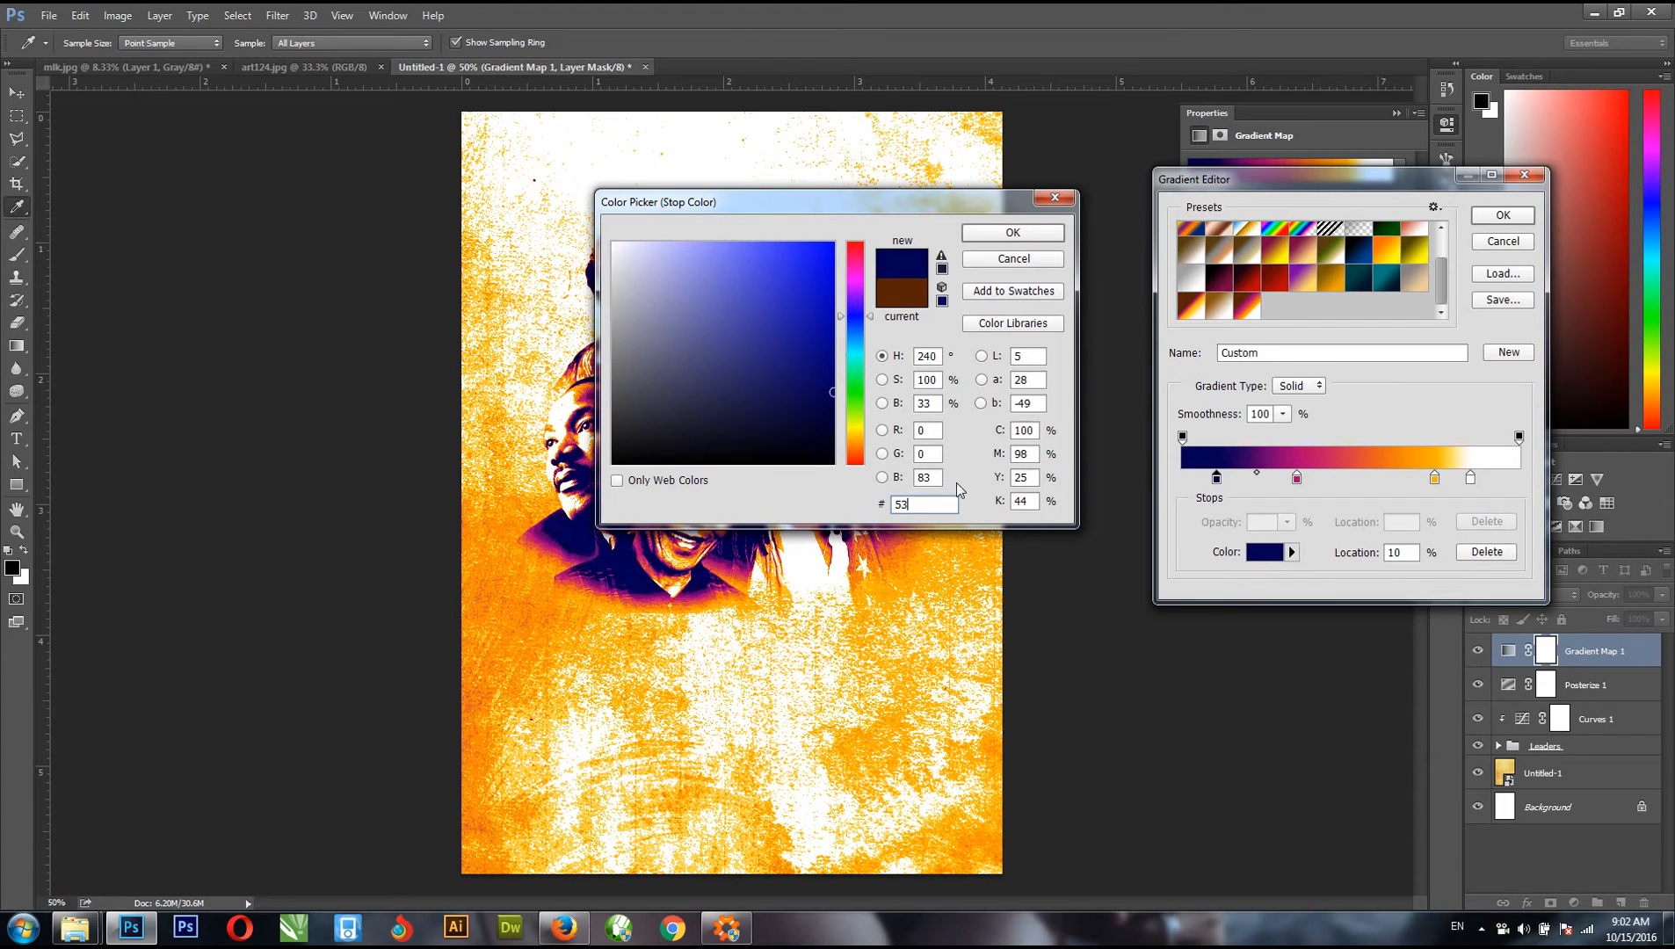
type("0")
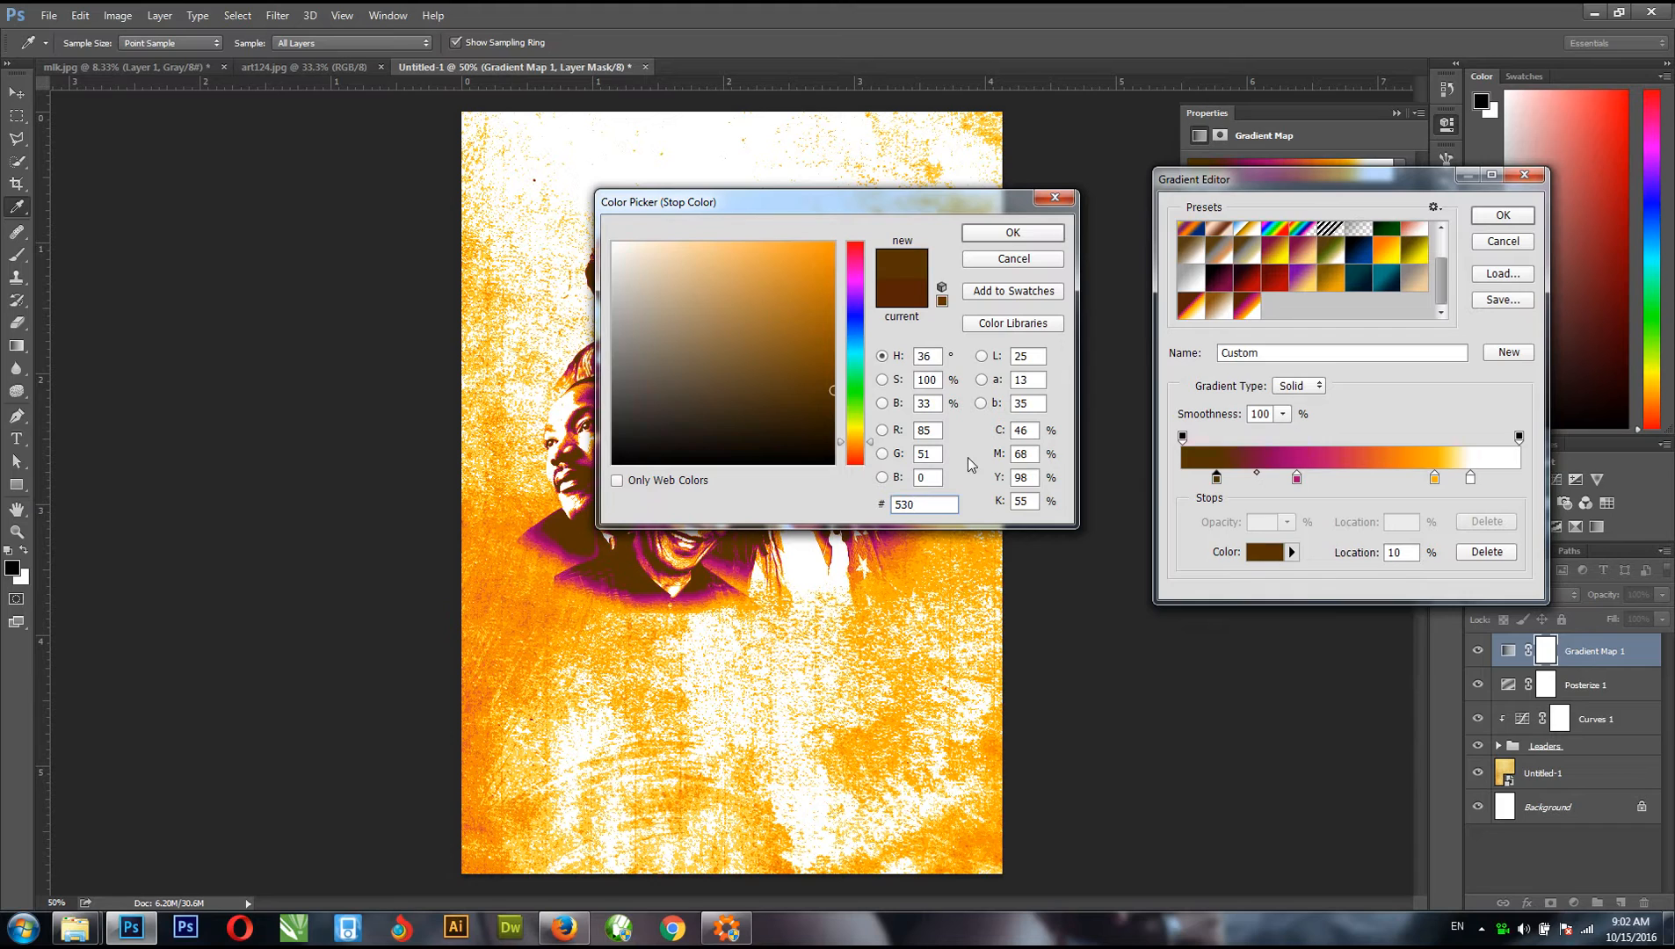
type("f0")
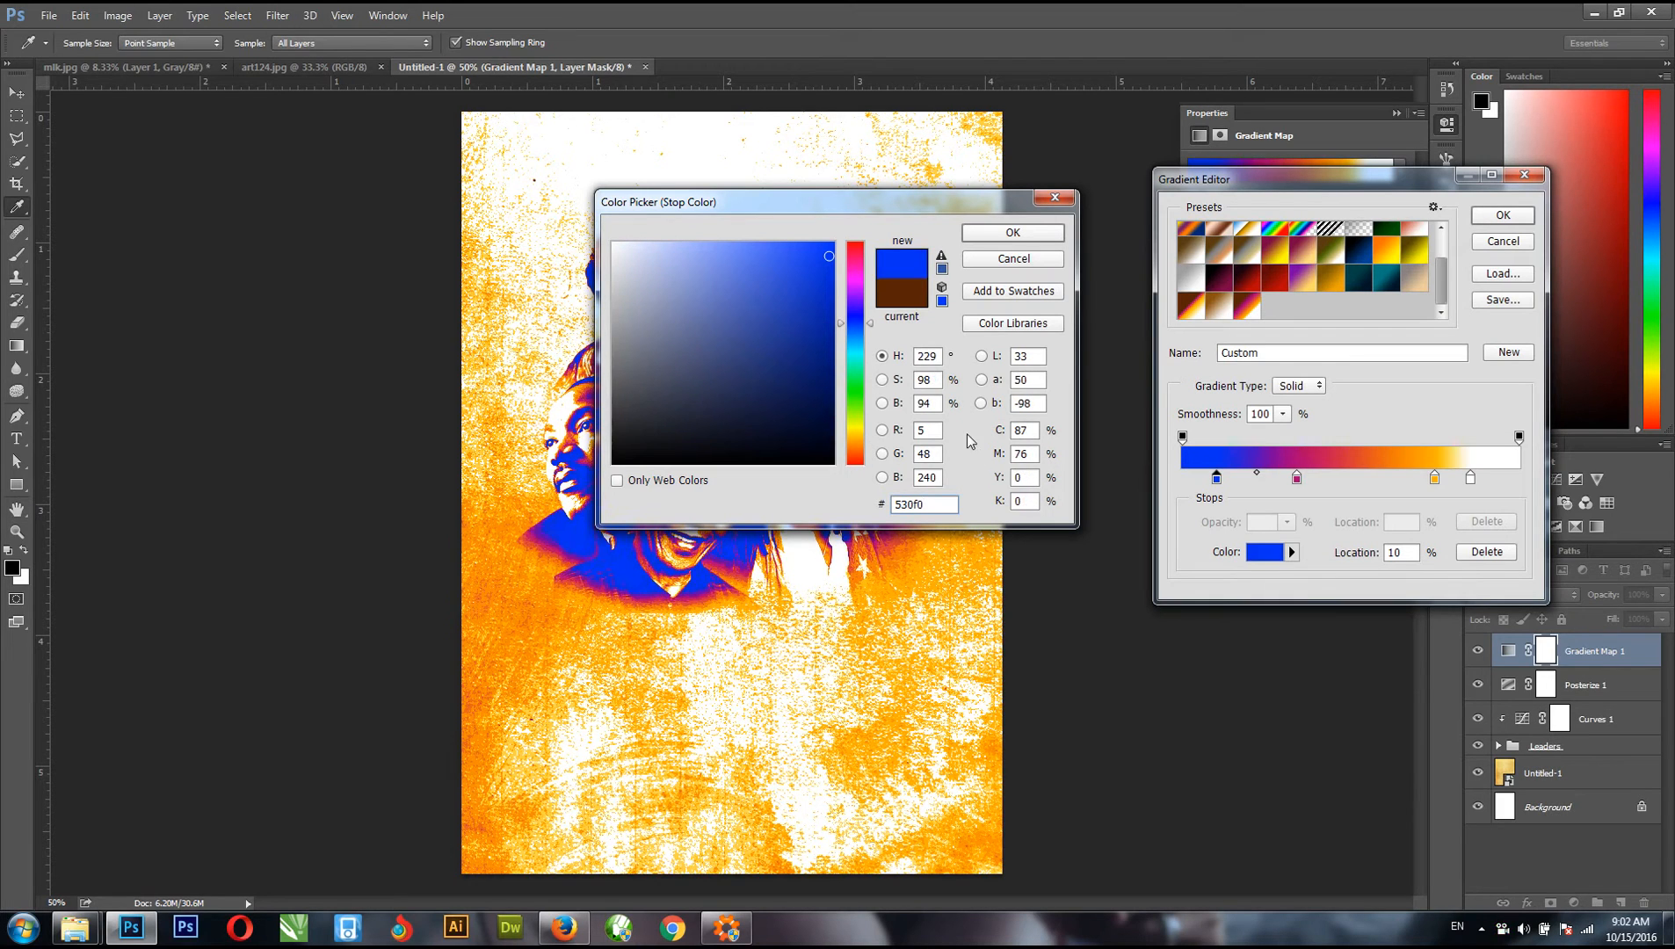
type("7")
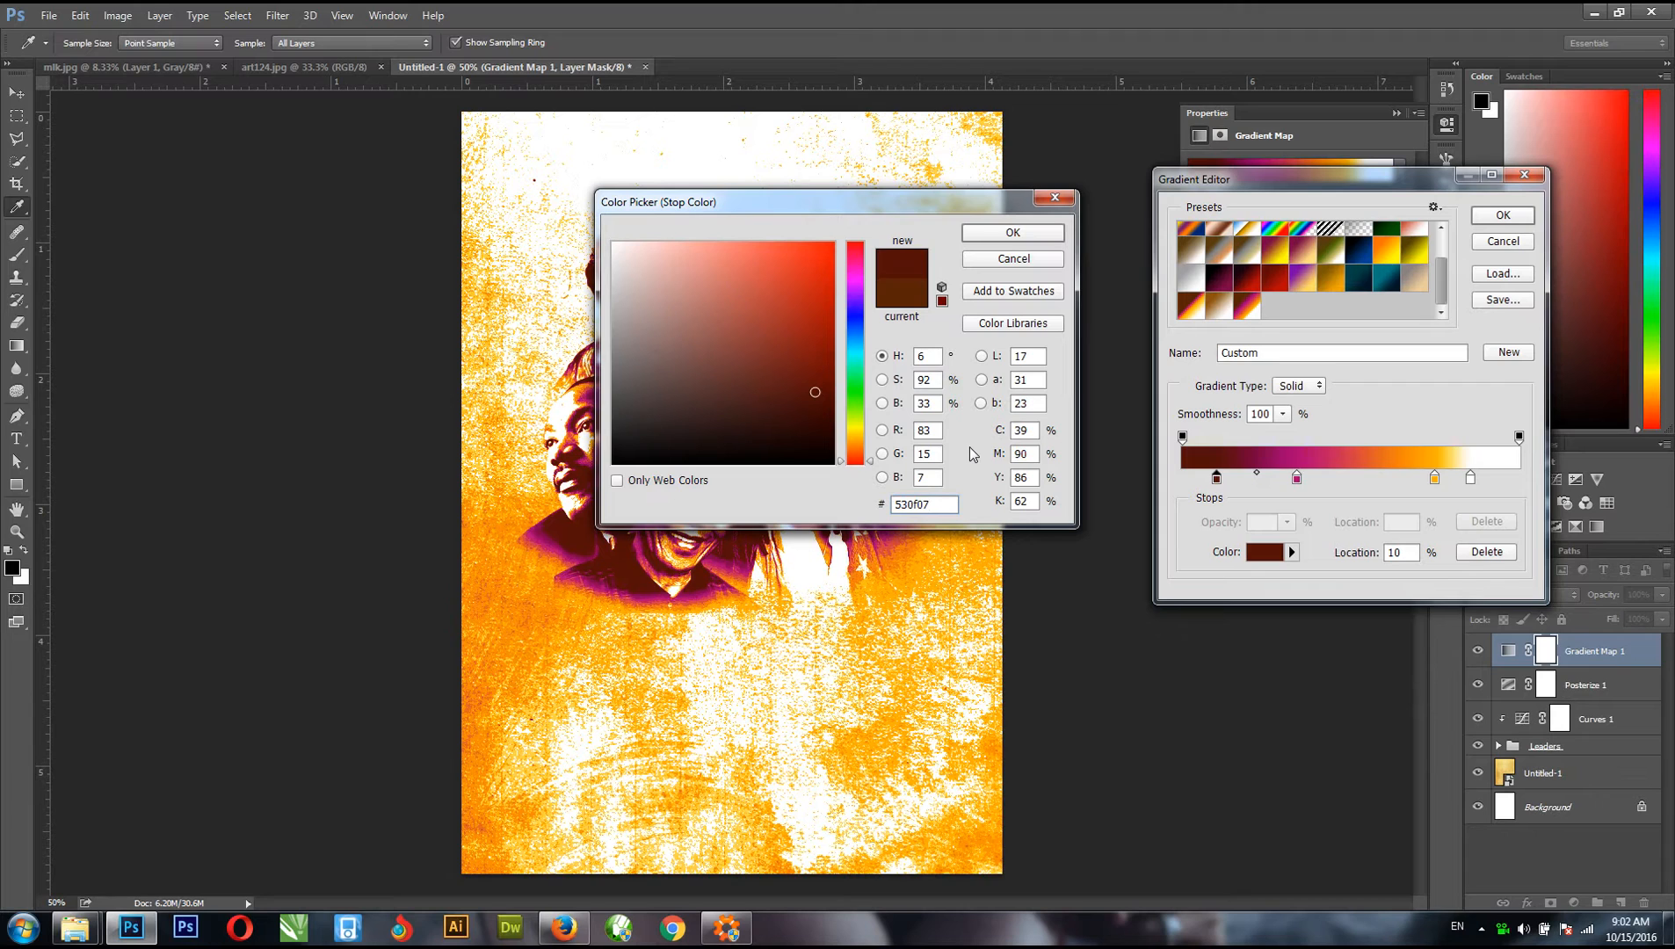
left_click(1011, 232)
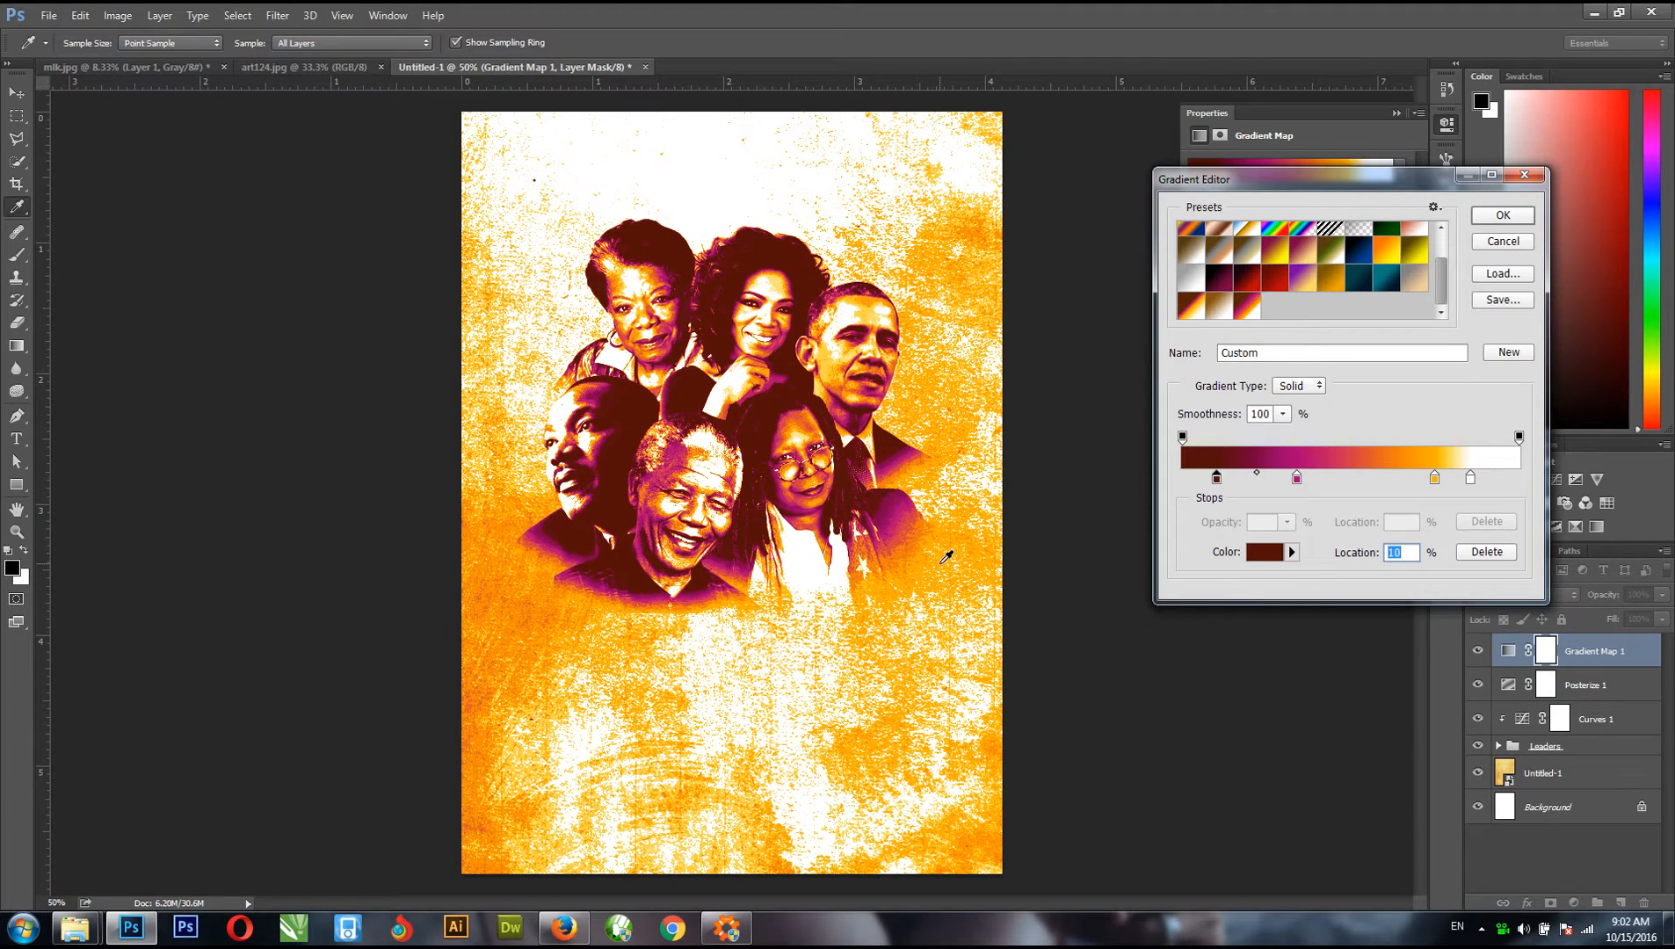
- Set the color of the gradient's magenta stop to green 5c8520
double_click(1297, 478)
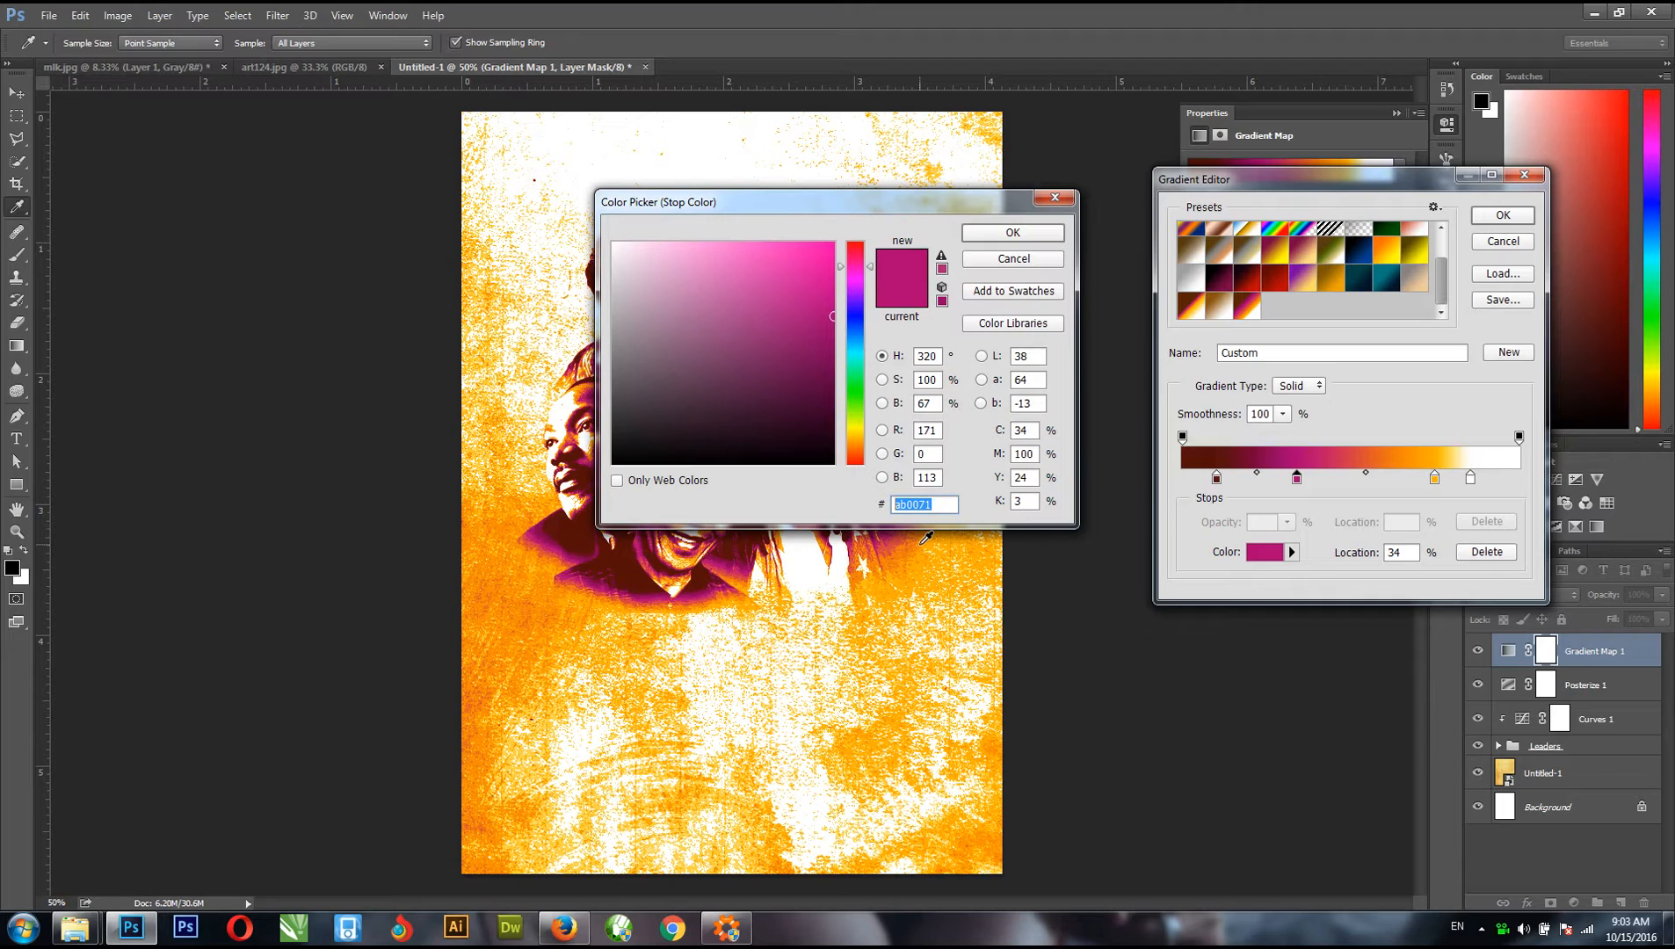
type("5c")
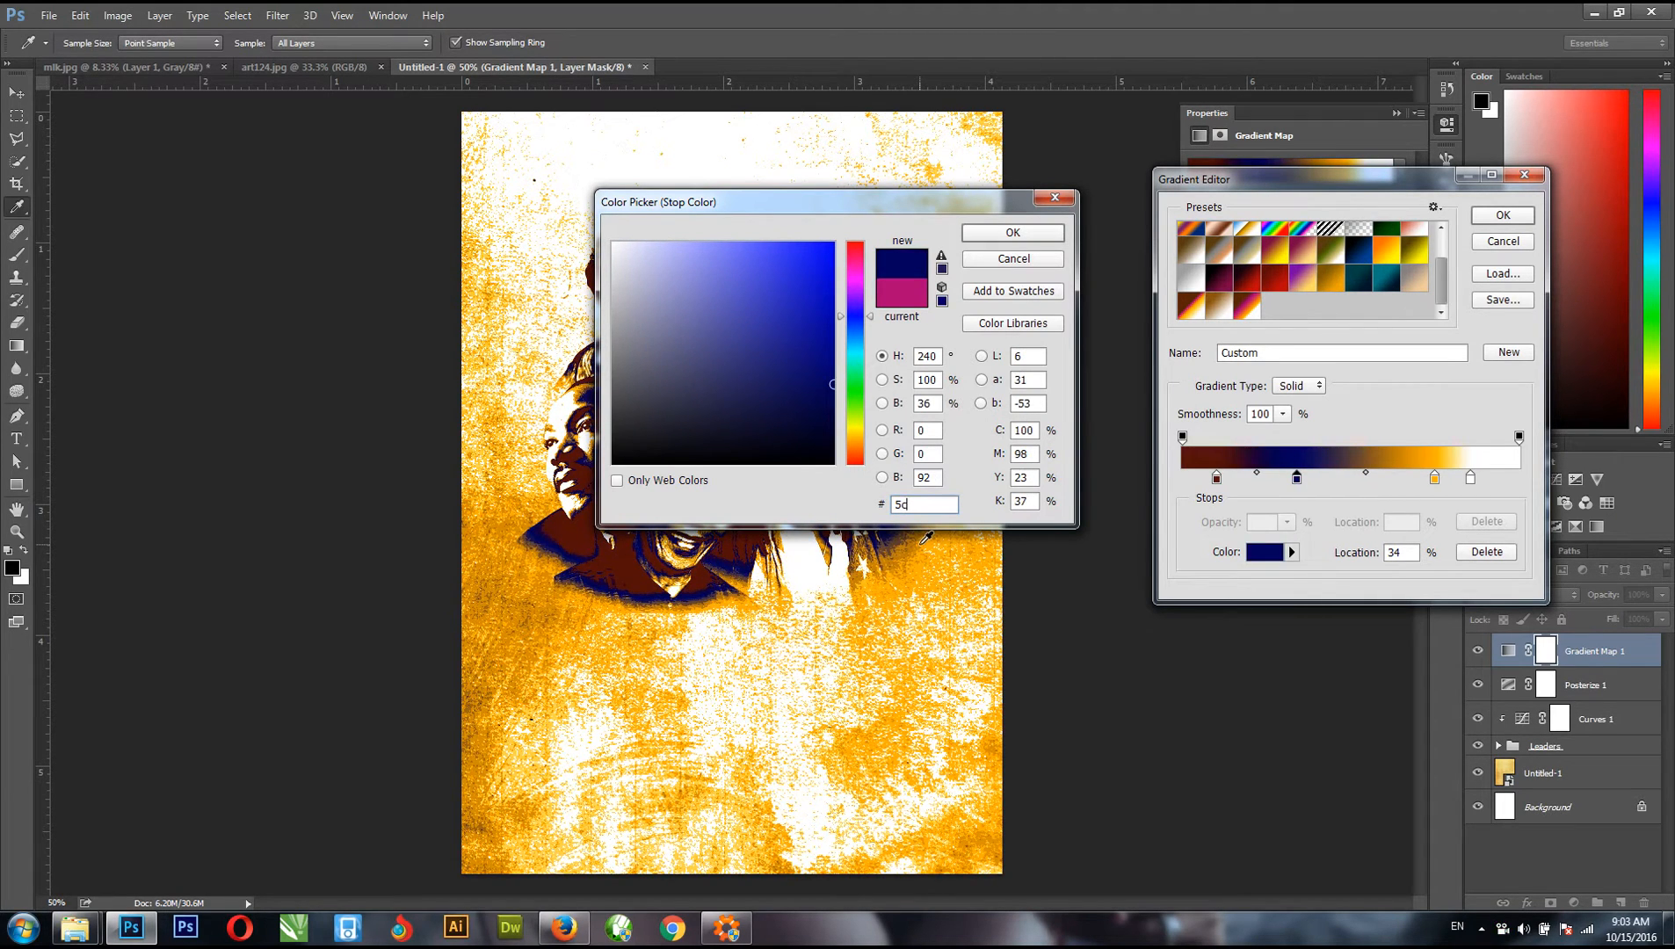
type("85")
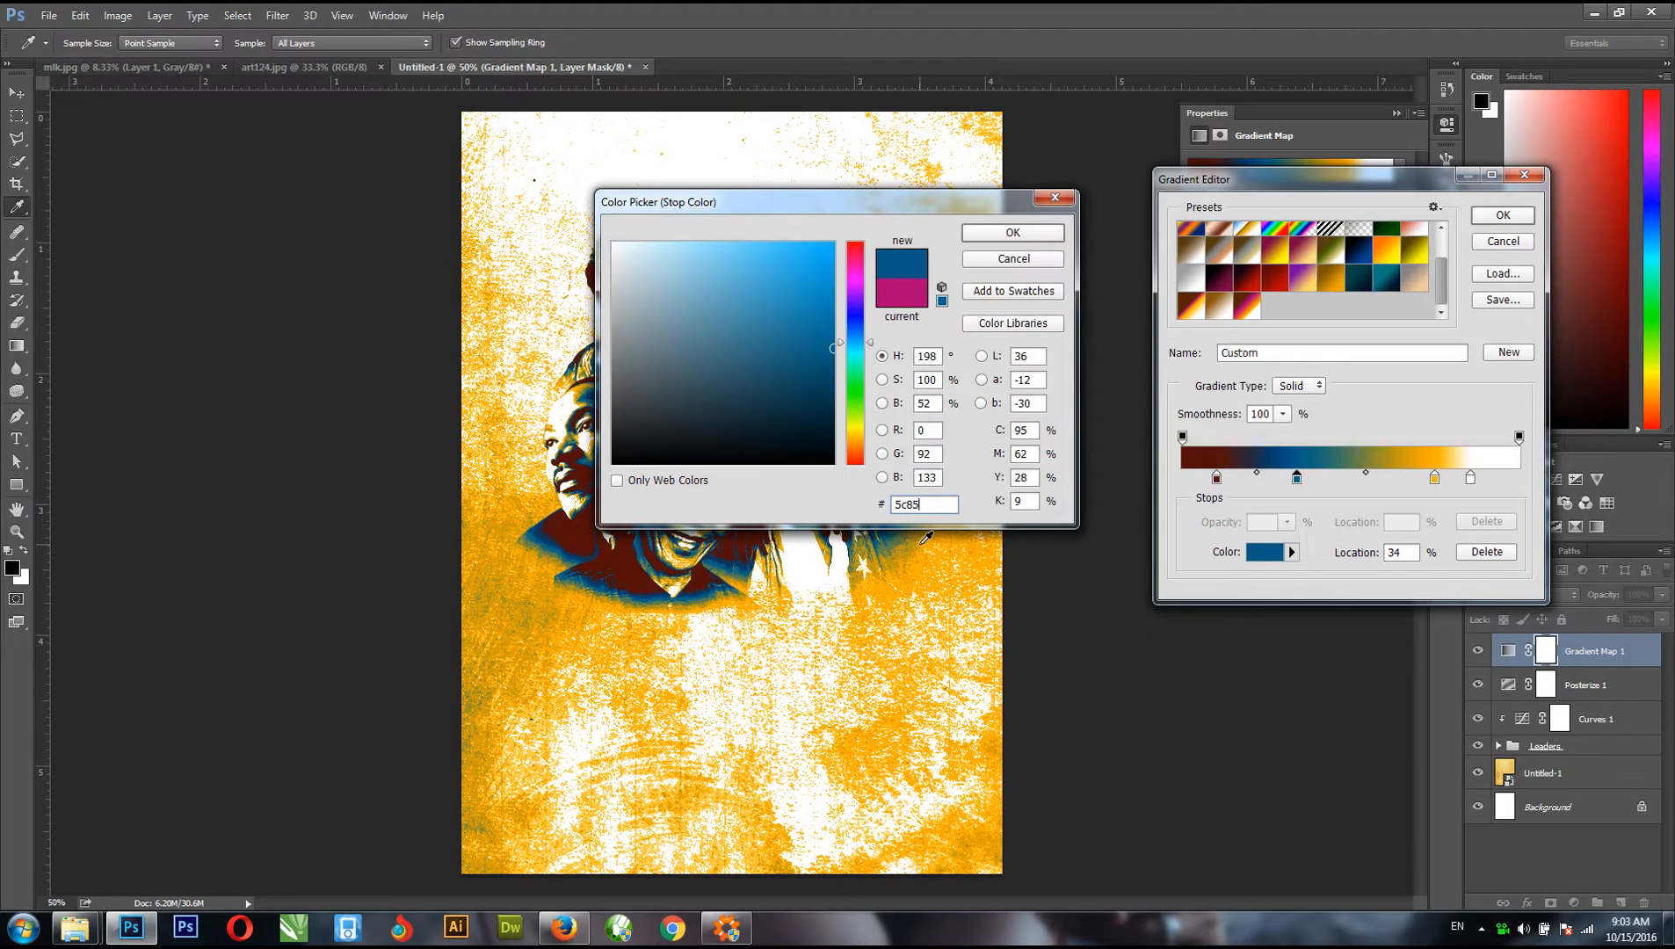
type("20")
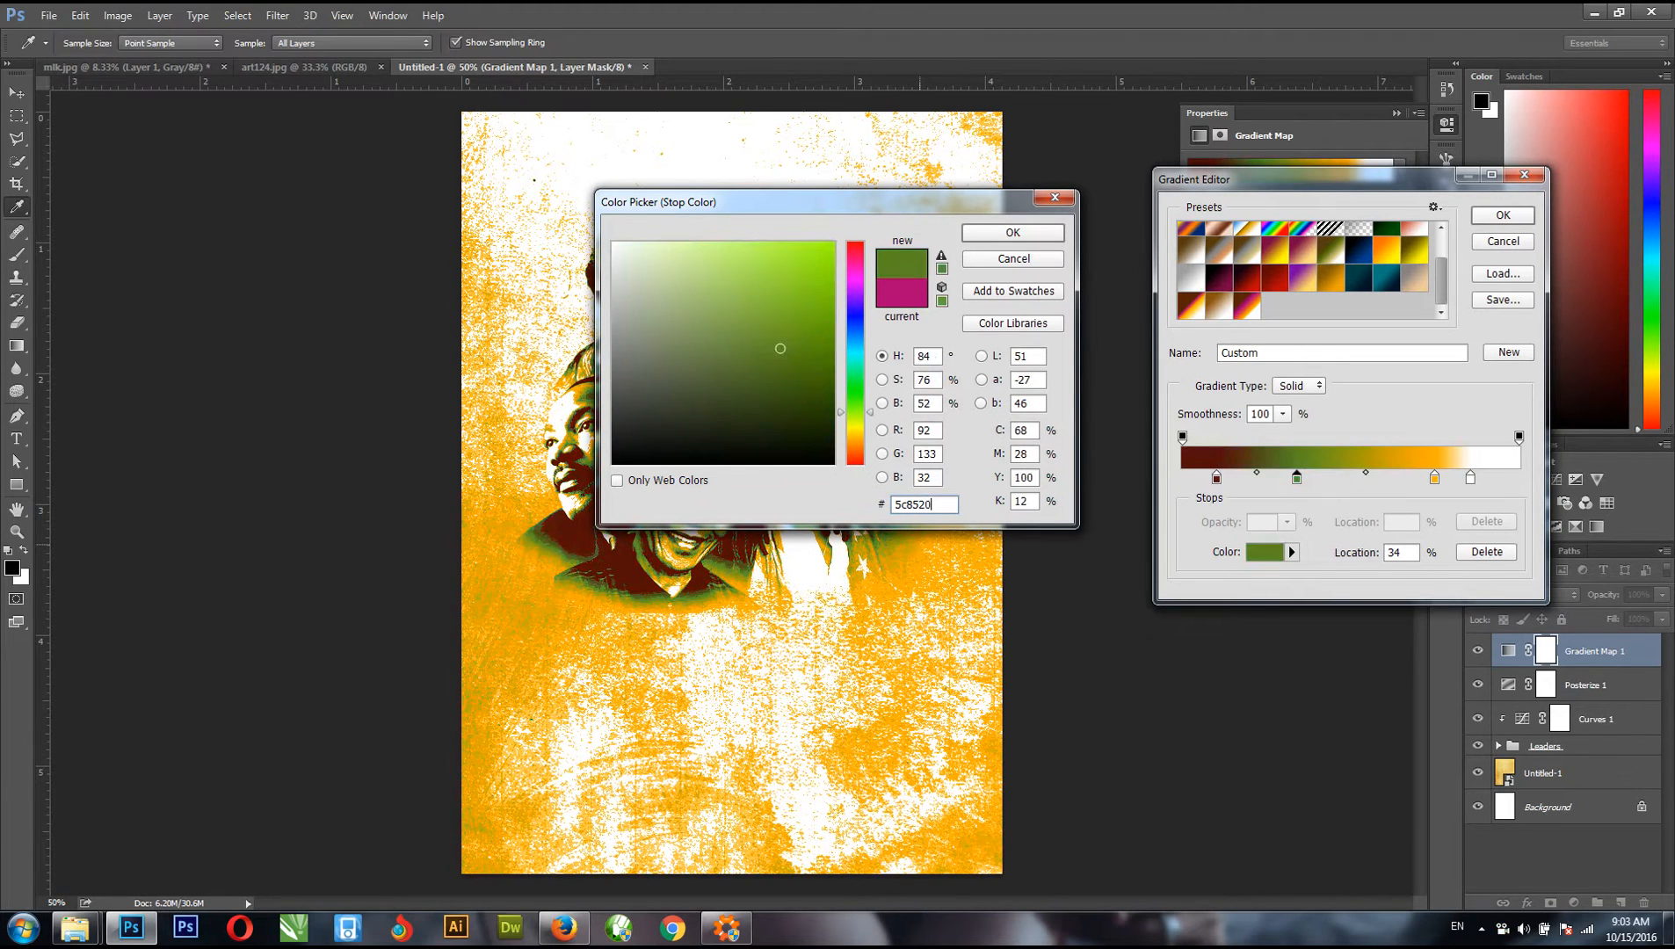
left_click(1013, 232)
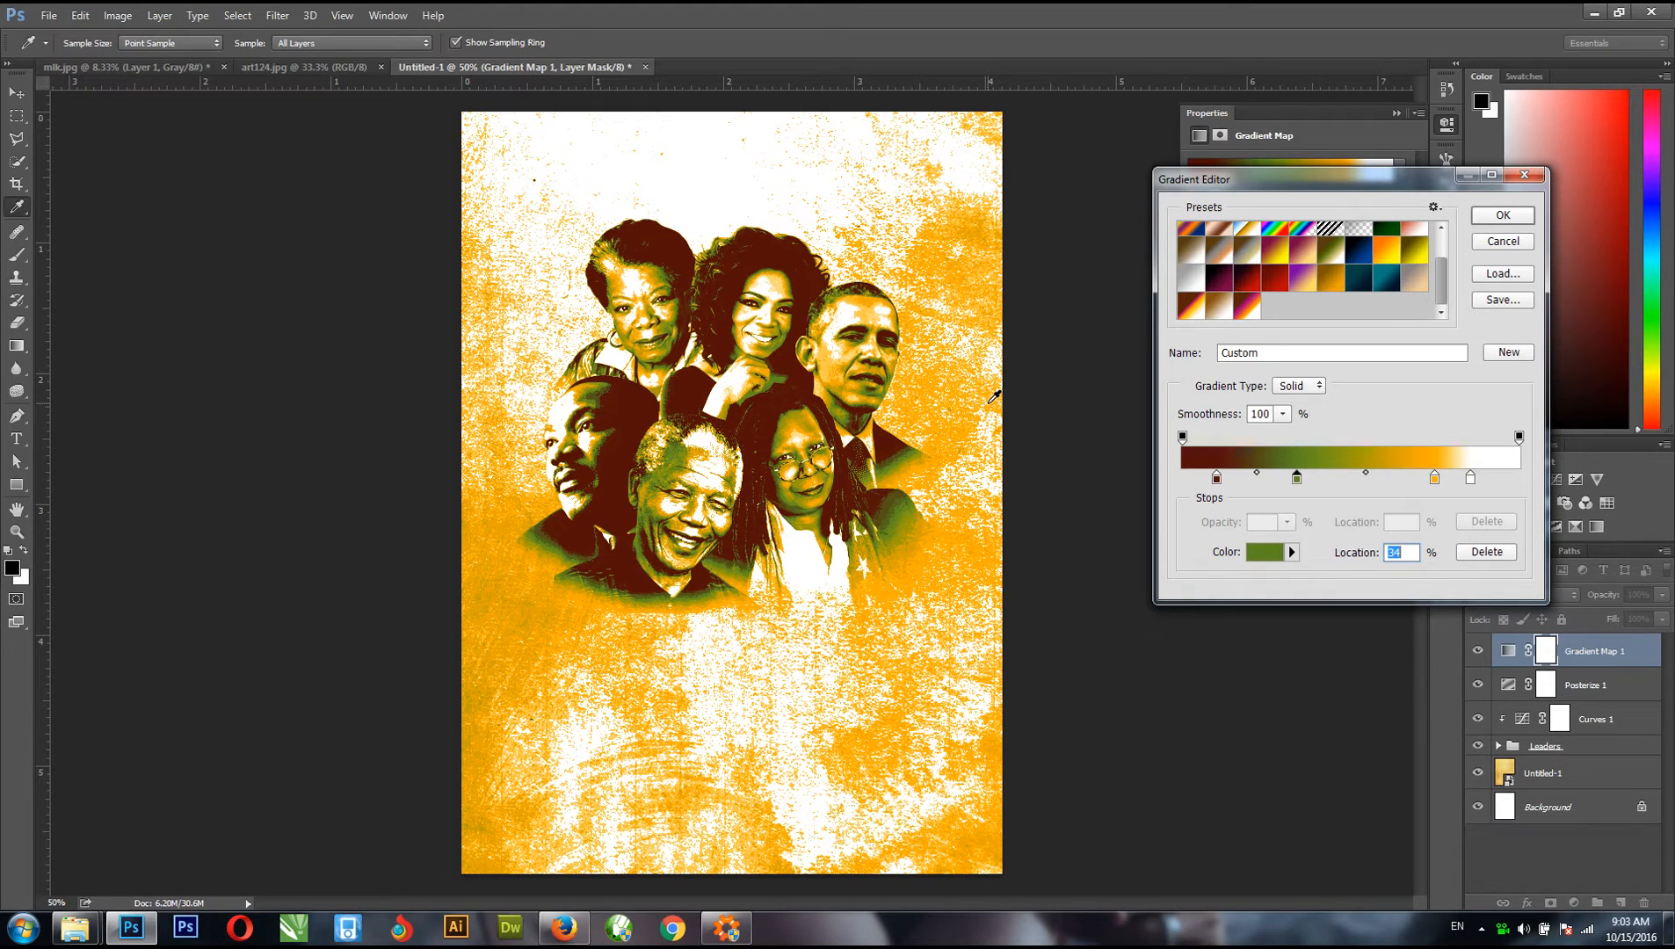
- Set the color of the gradient's orange stop to yellow fff001
double_click(1434, 477)
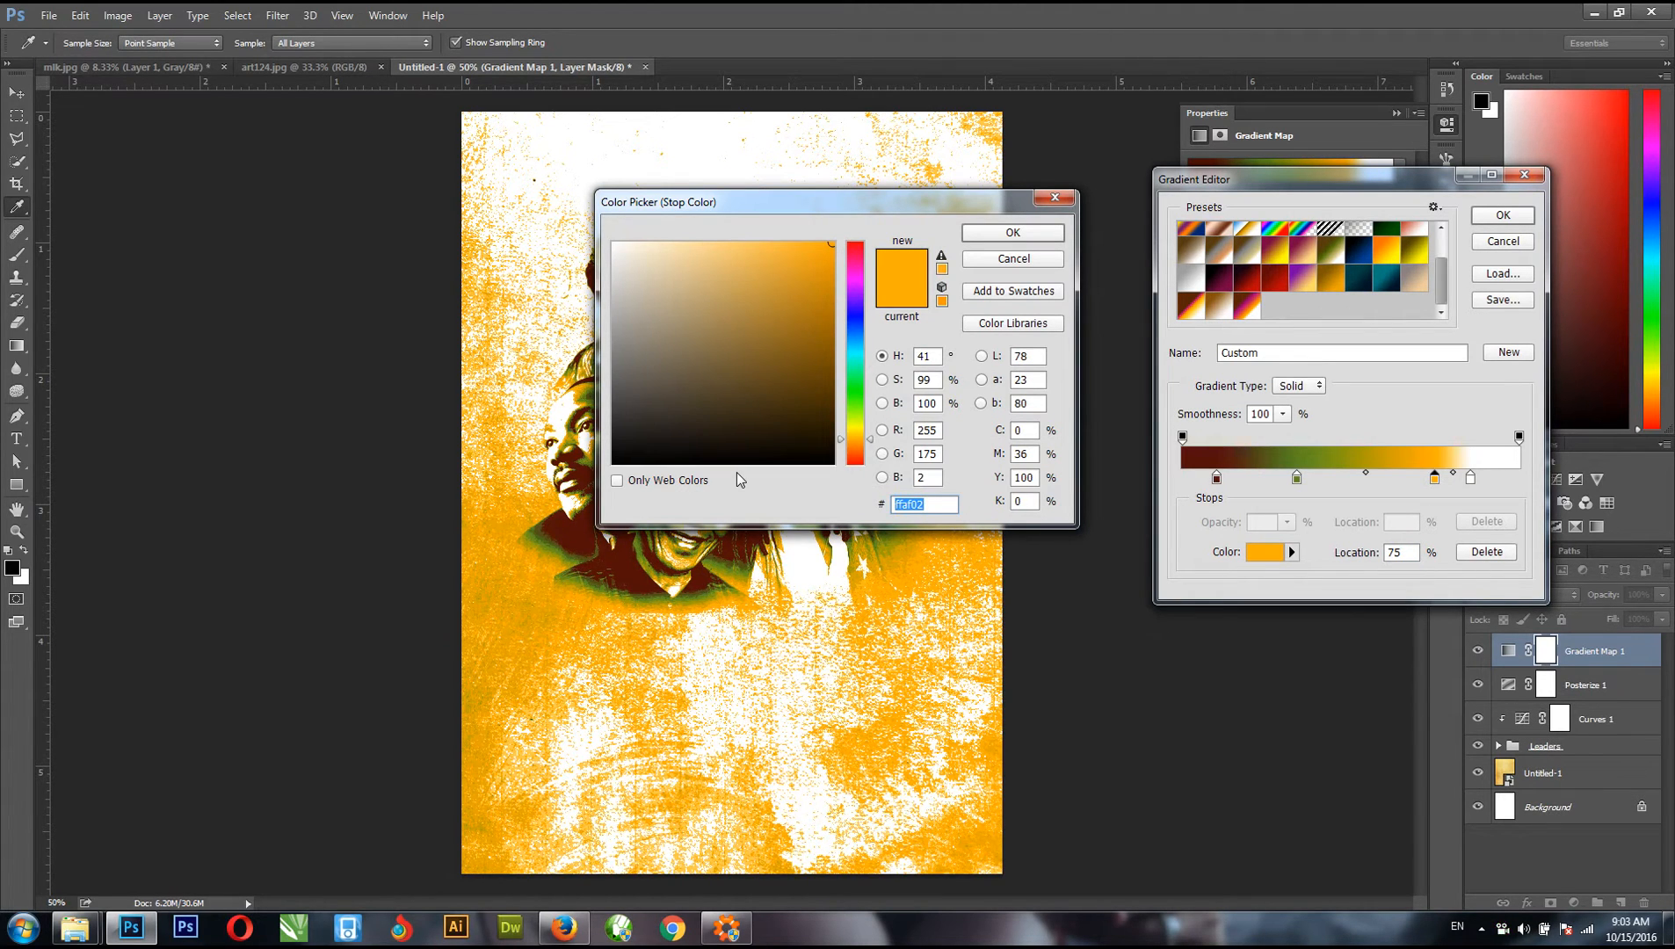
type("fff")
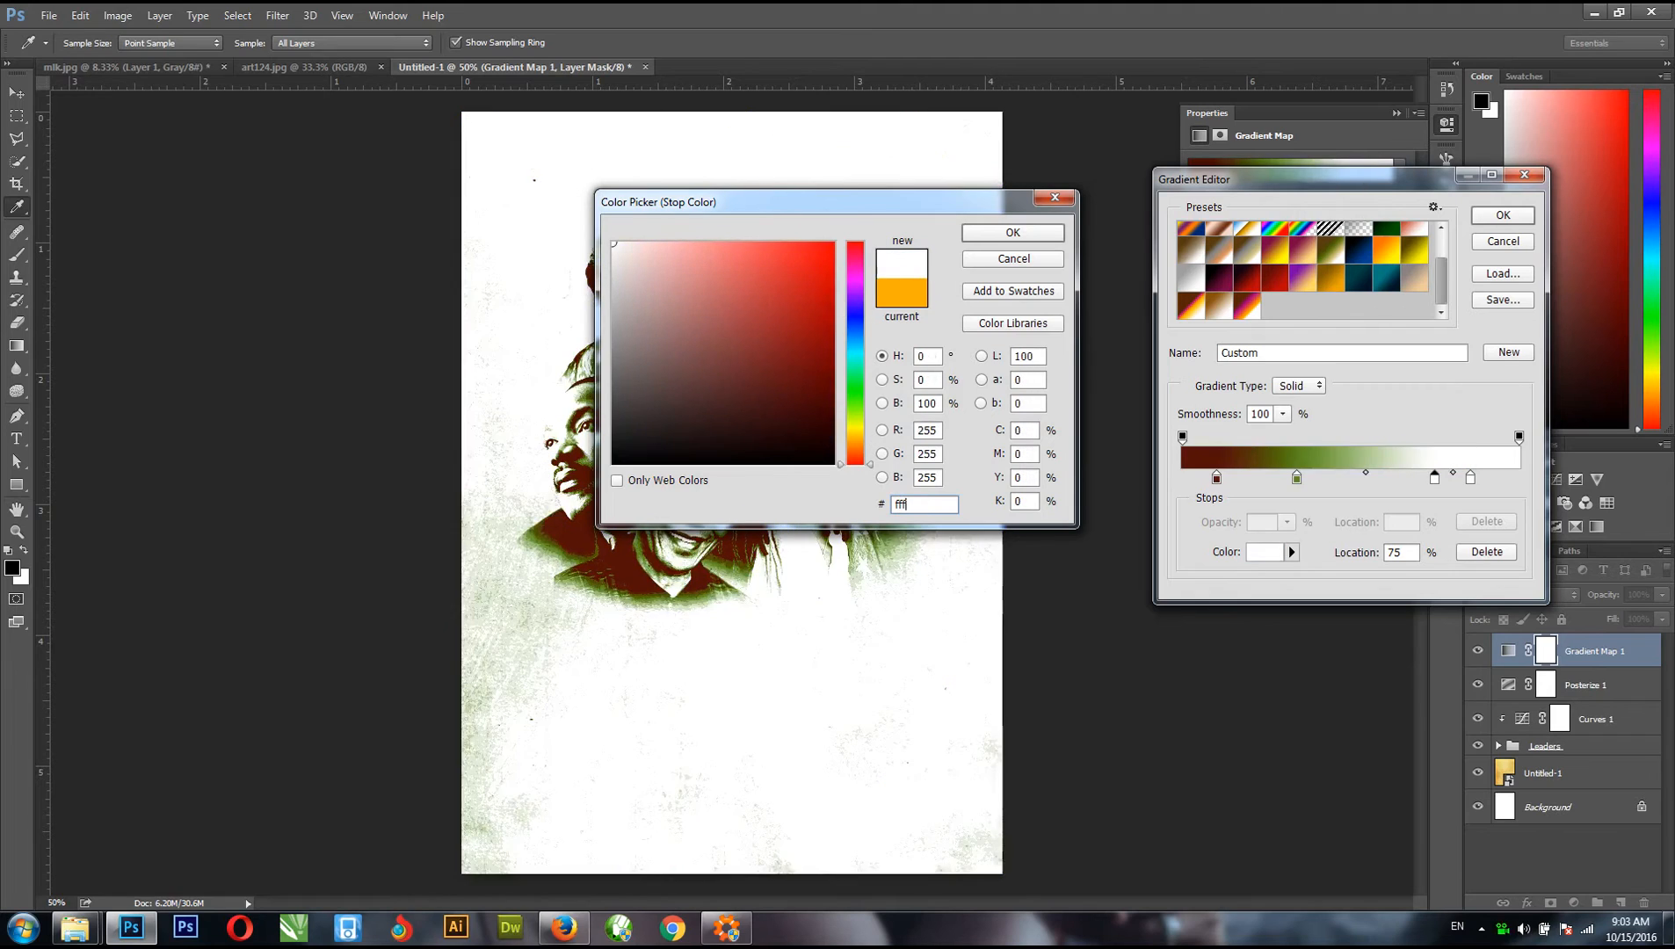
type("001")
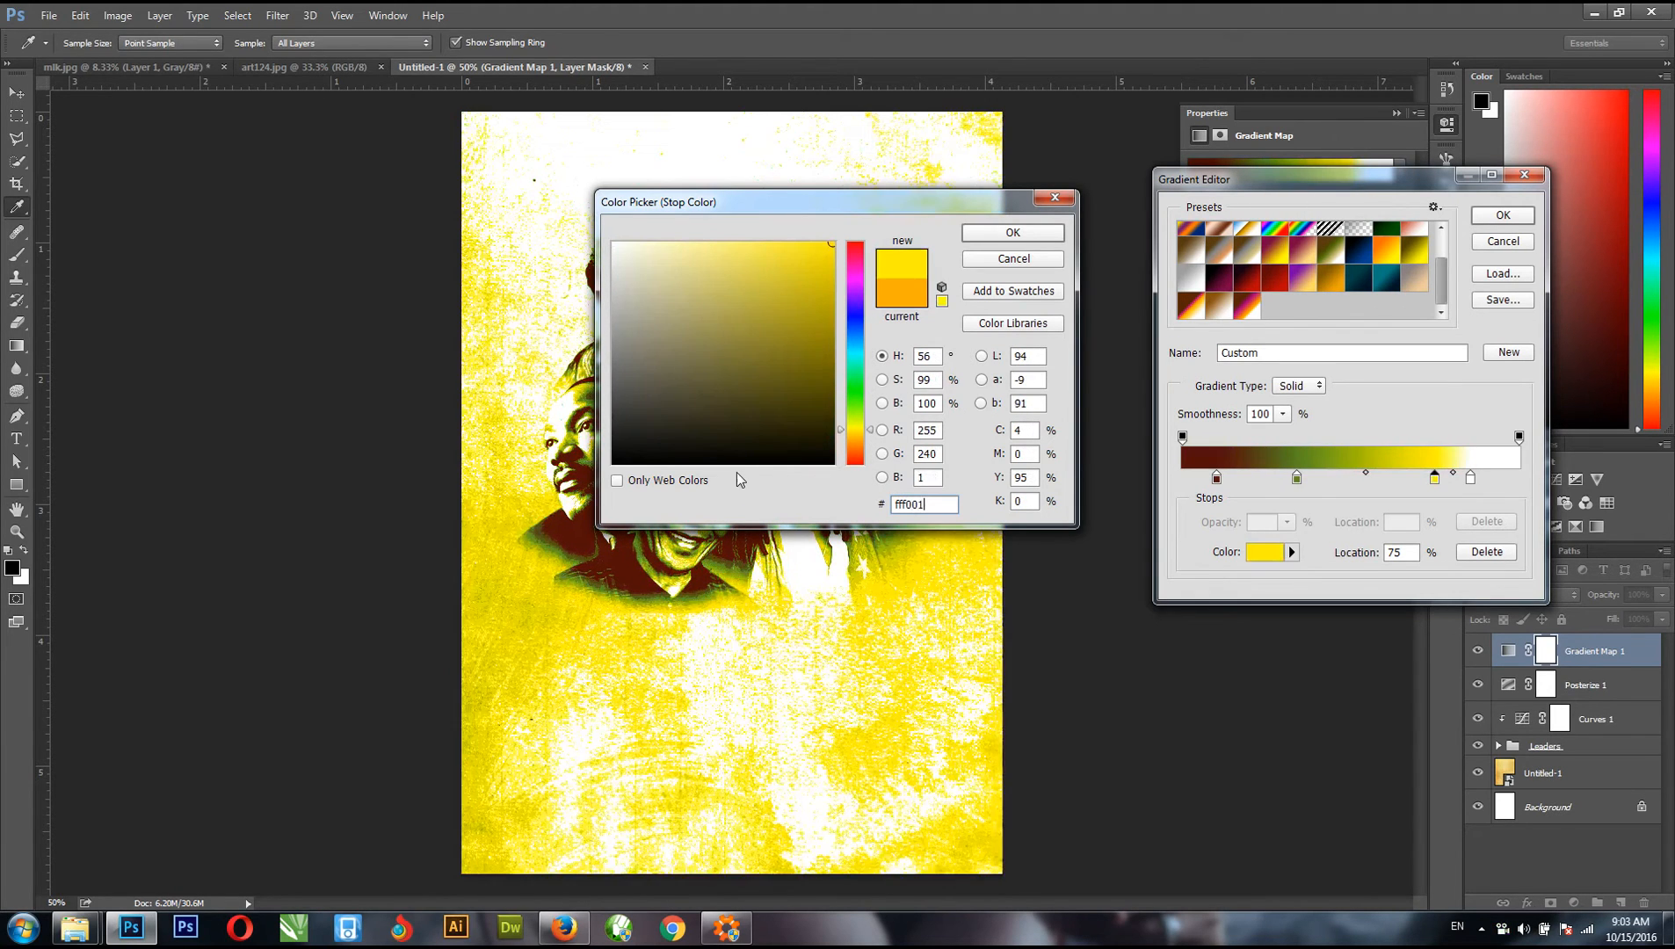
left_click(1011, 232)
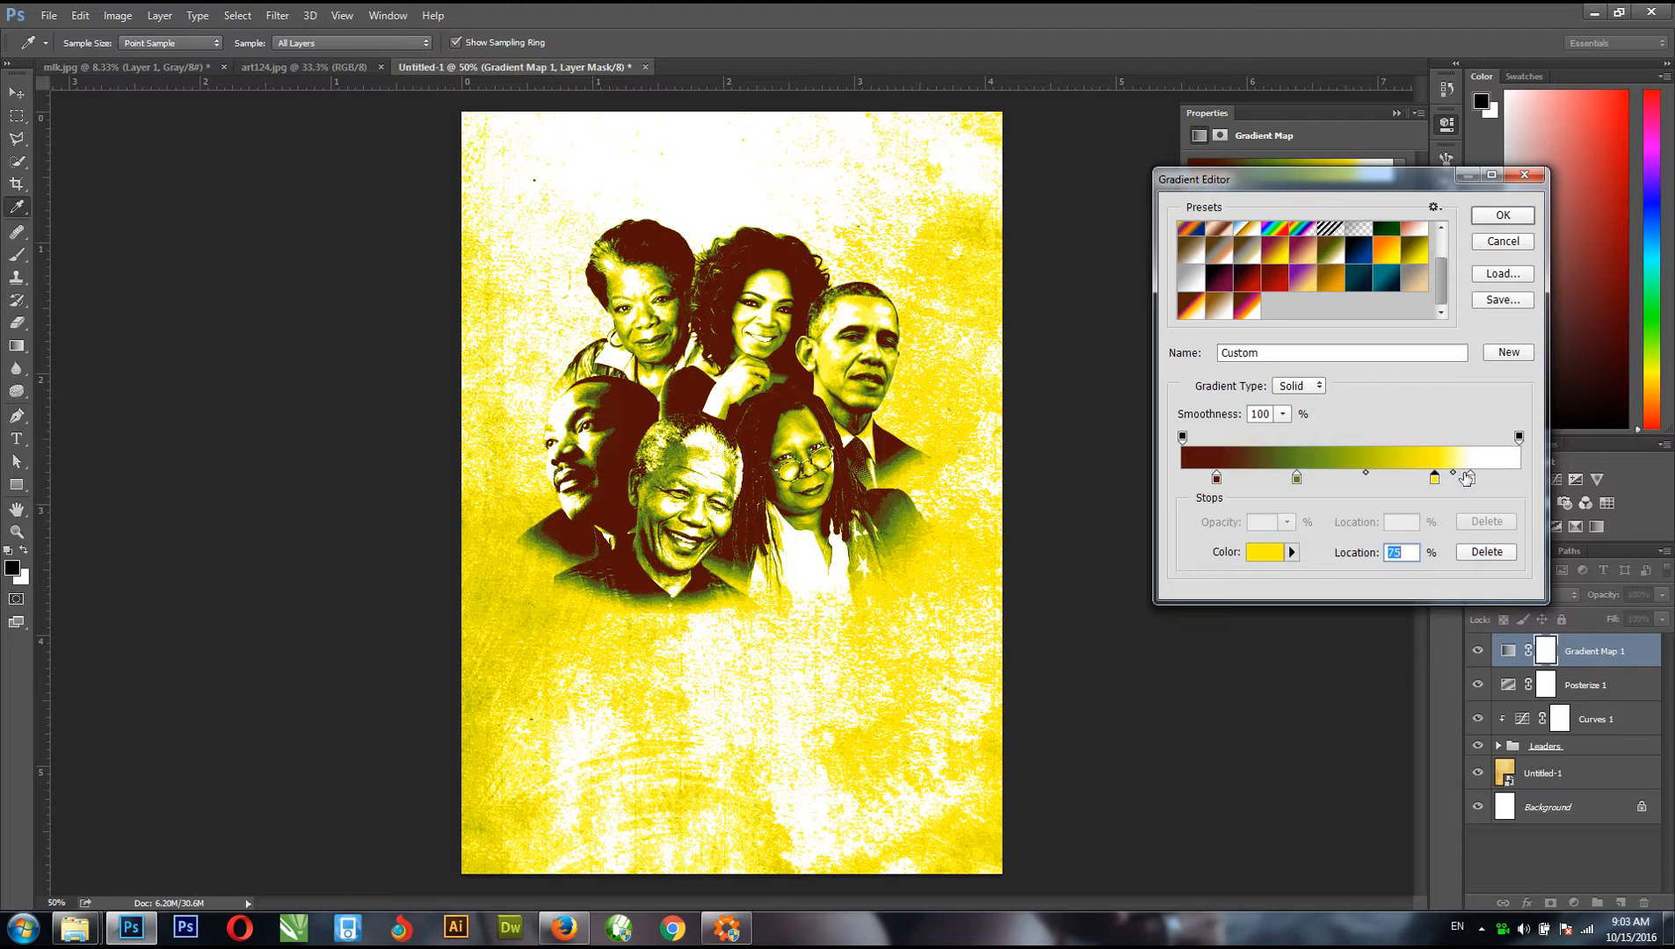
- Reposition the gradient's color stops: shift white slightly toward the light end, yellow to 81%, brown to 7% and green to 30%
mouse_move(1466, 477)
left_mouse_down()
mouse_move(1536, 488)
mouse_move(1454, 480)
left_mouse_up()
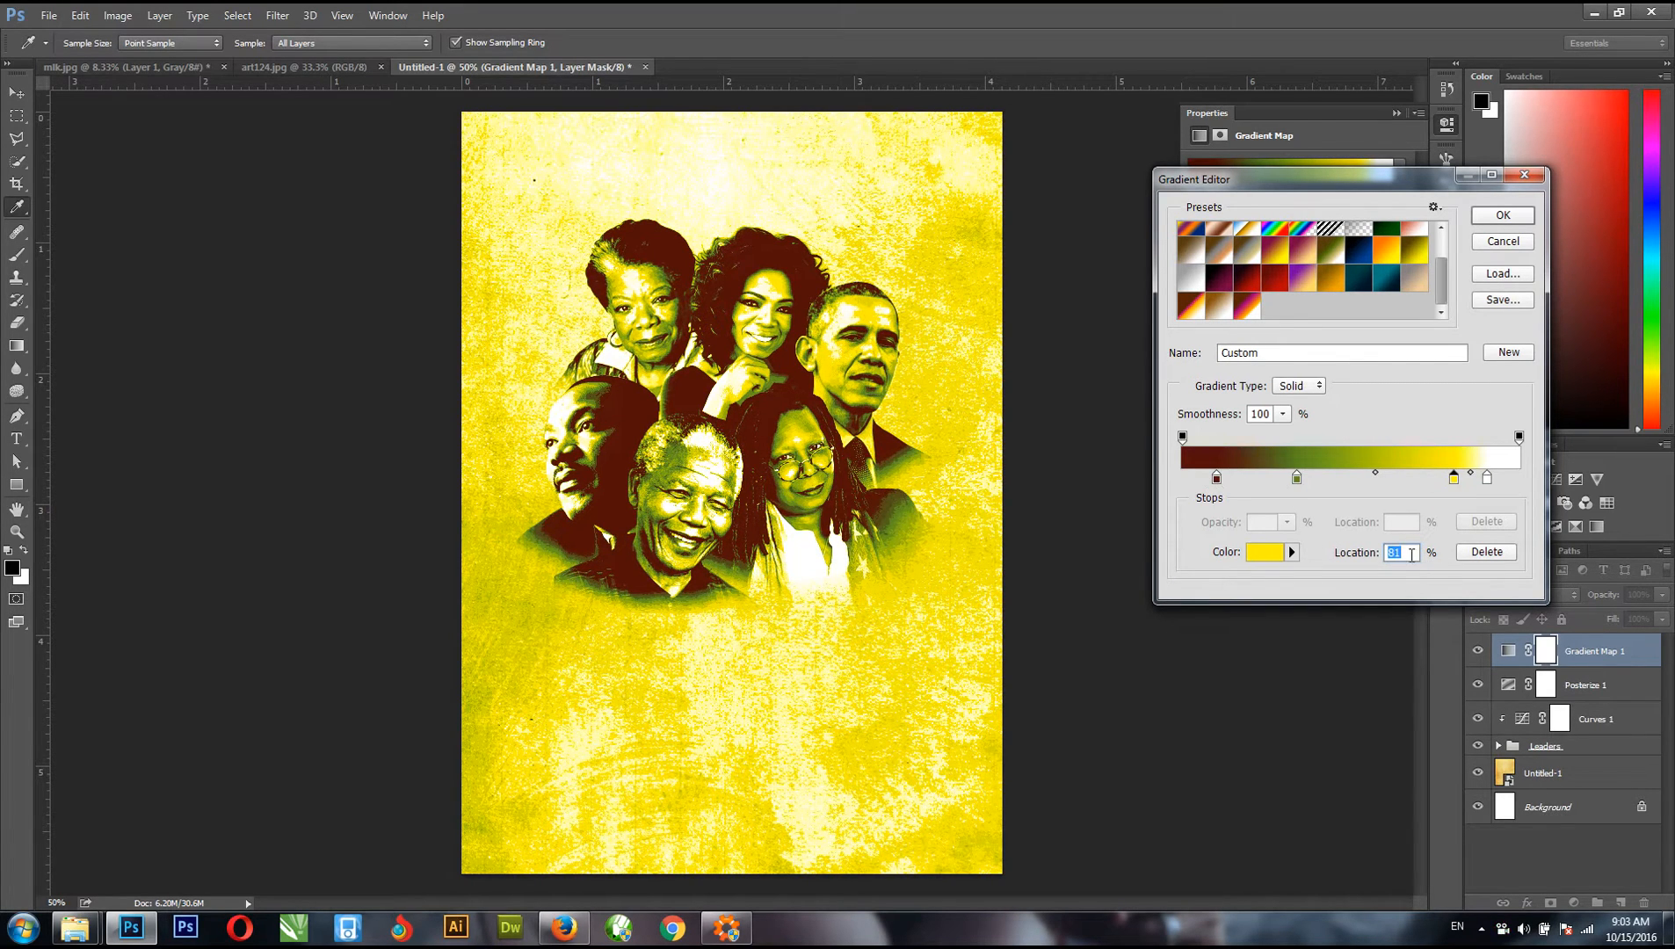
left_click_drag(1217, 480, 1206, 485)
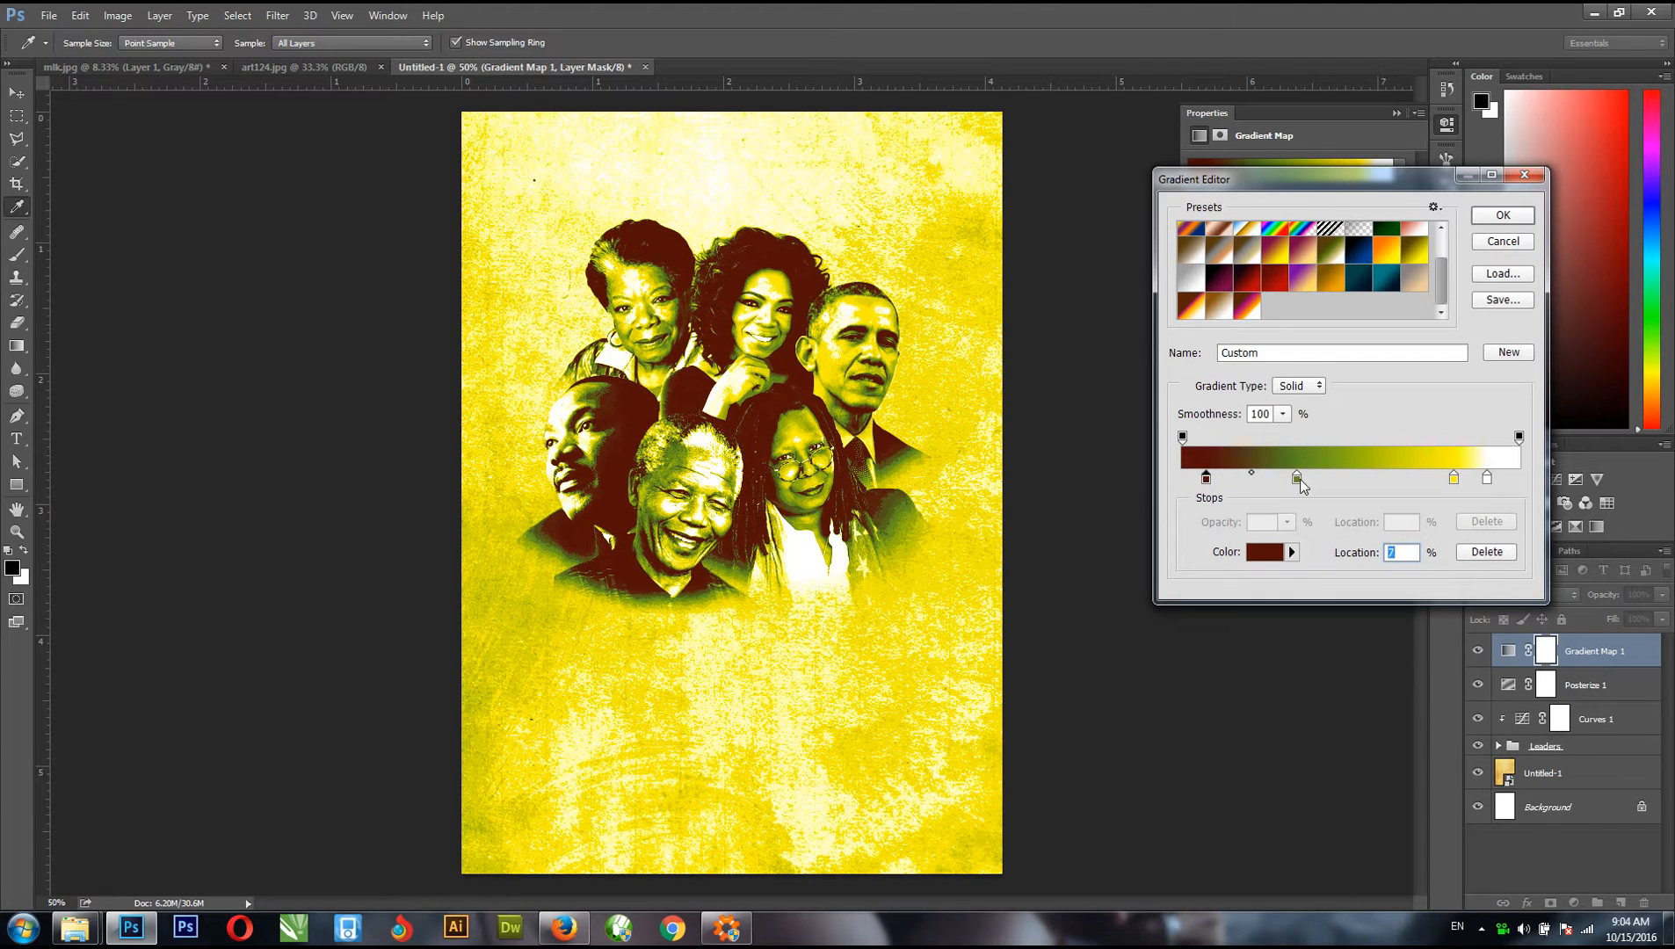
left_click(1297, 479)
left_click_drag(1297, 480, 1286, 484)
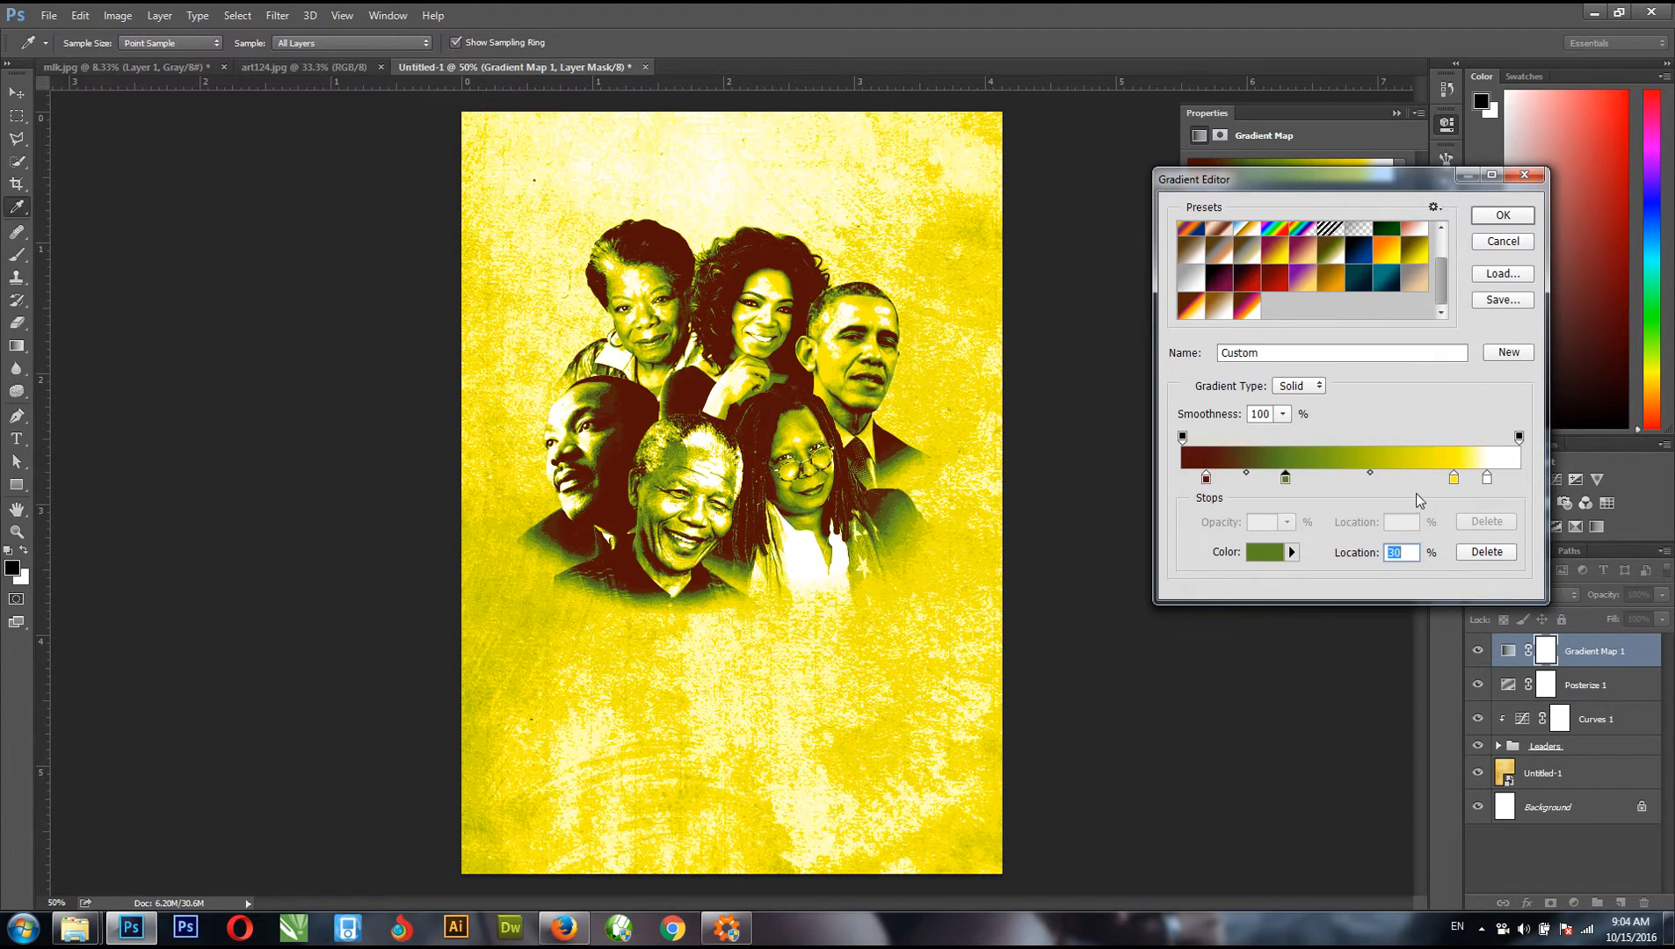
- Save the gradient as a new preset named "Ceasar Tut" and apply it to the gradient map
left_click_drag(1285, 354, 1060, 398)
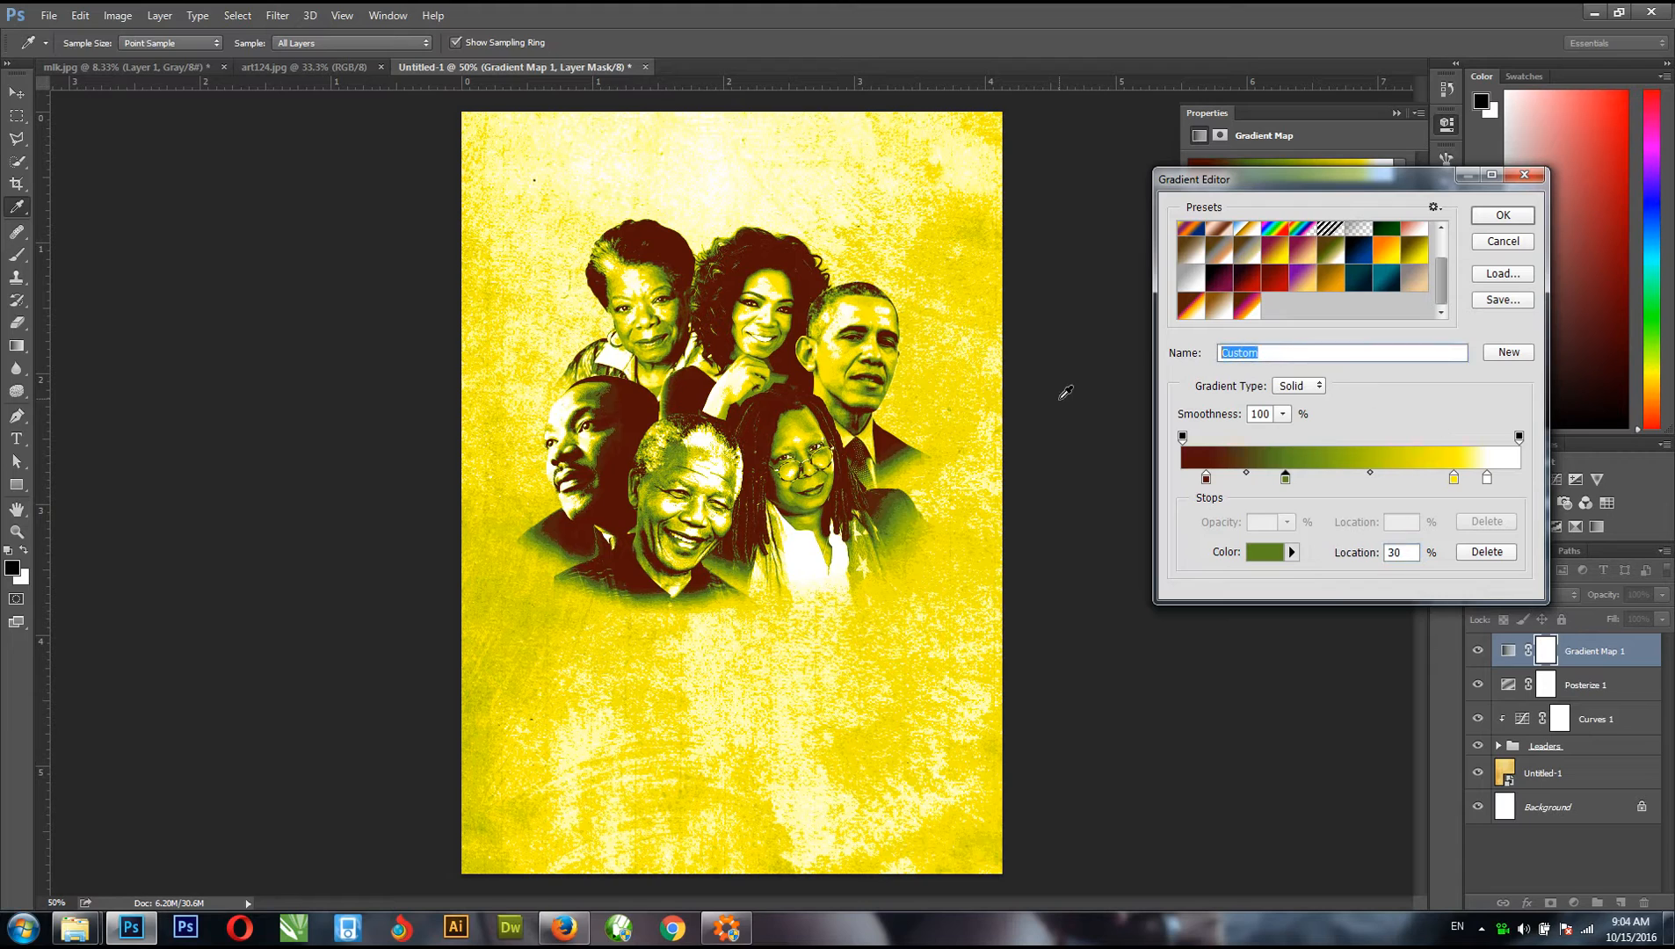
type("Ceasar Tut")
left_click(1507, 357)
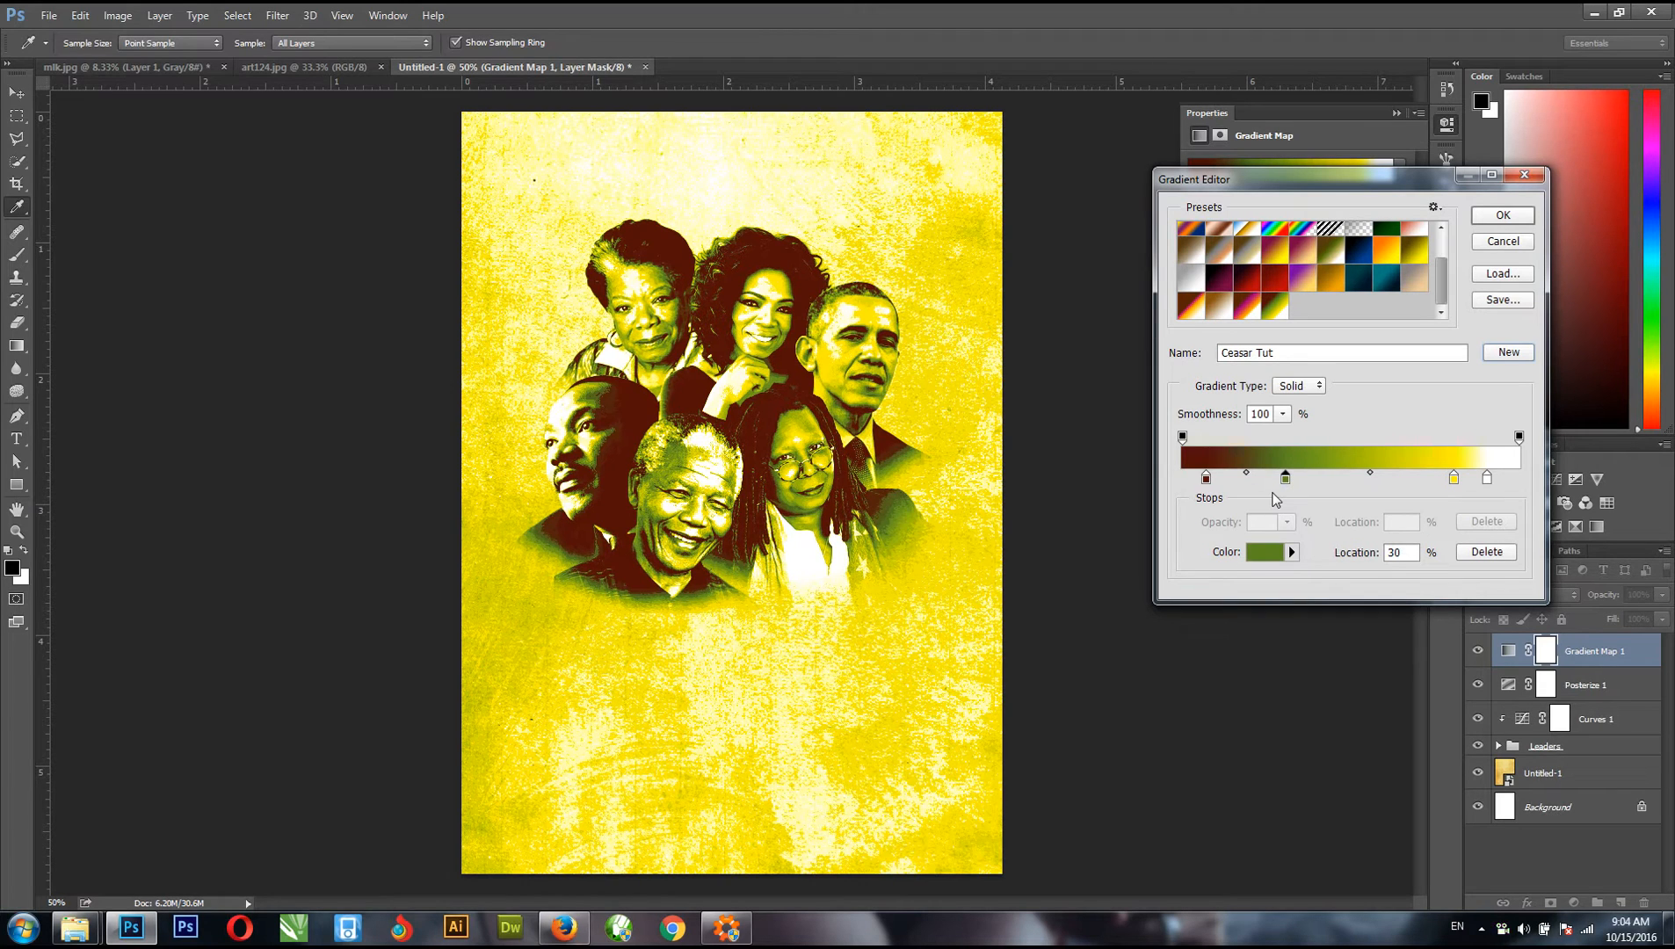
left_click(1503, 215)
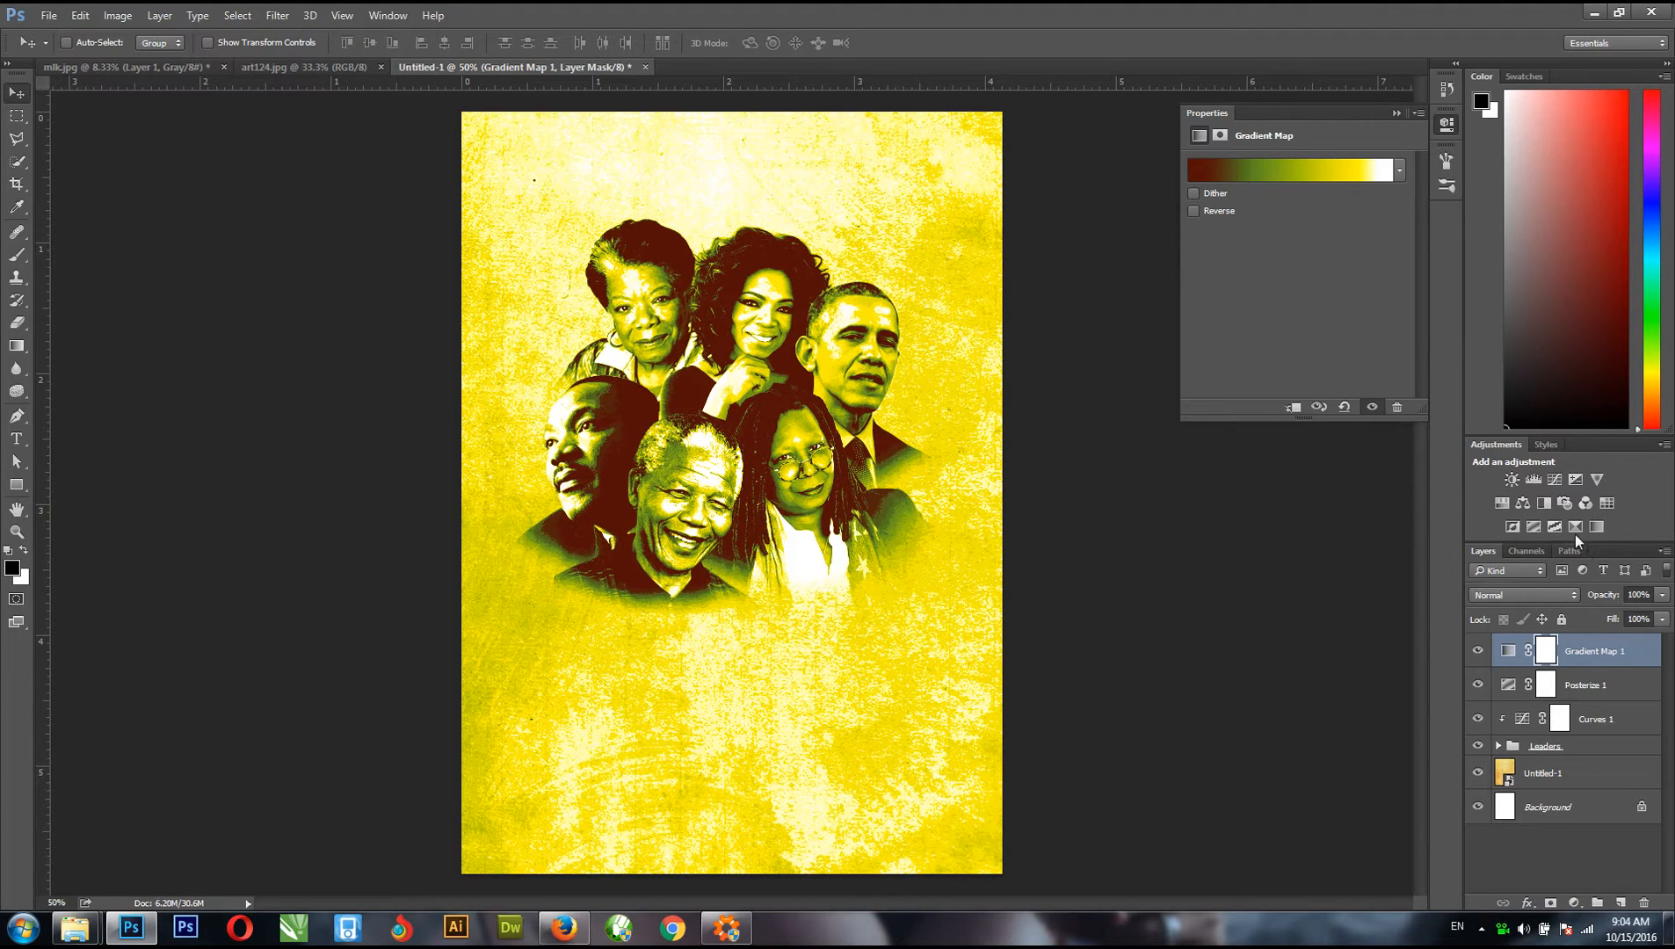
- Add a Levels adjustment above the gradient map with input levels of 22, 1.18 and 246
left_click(1532, 480)
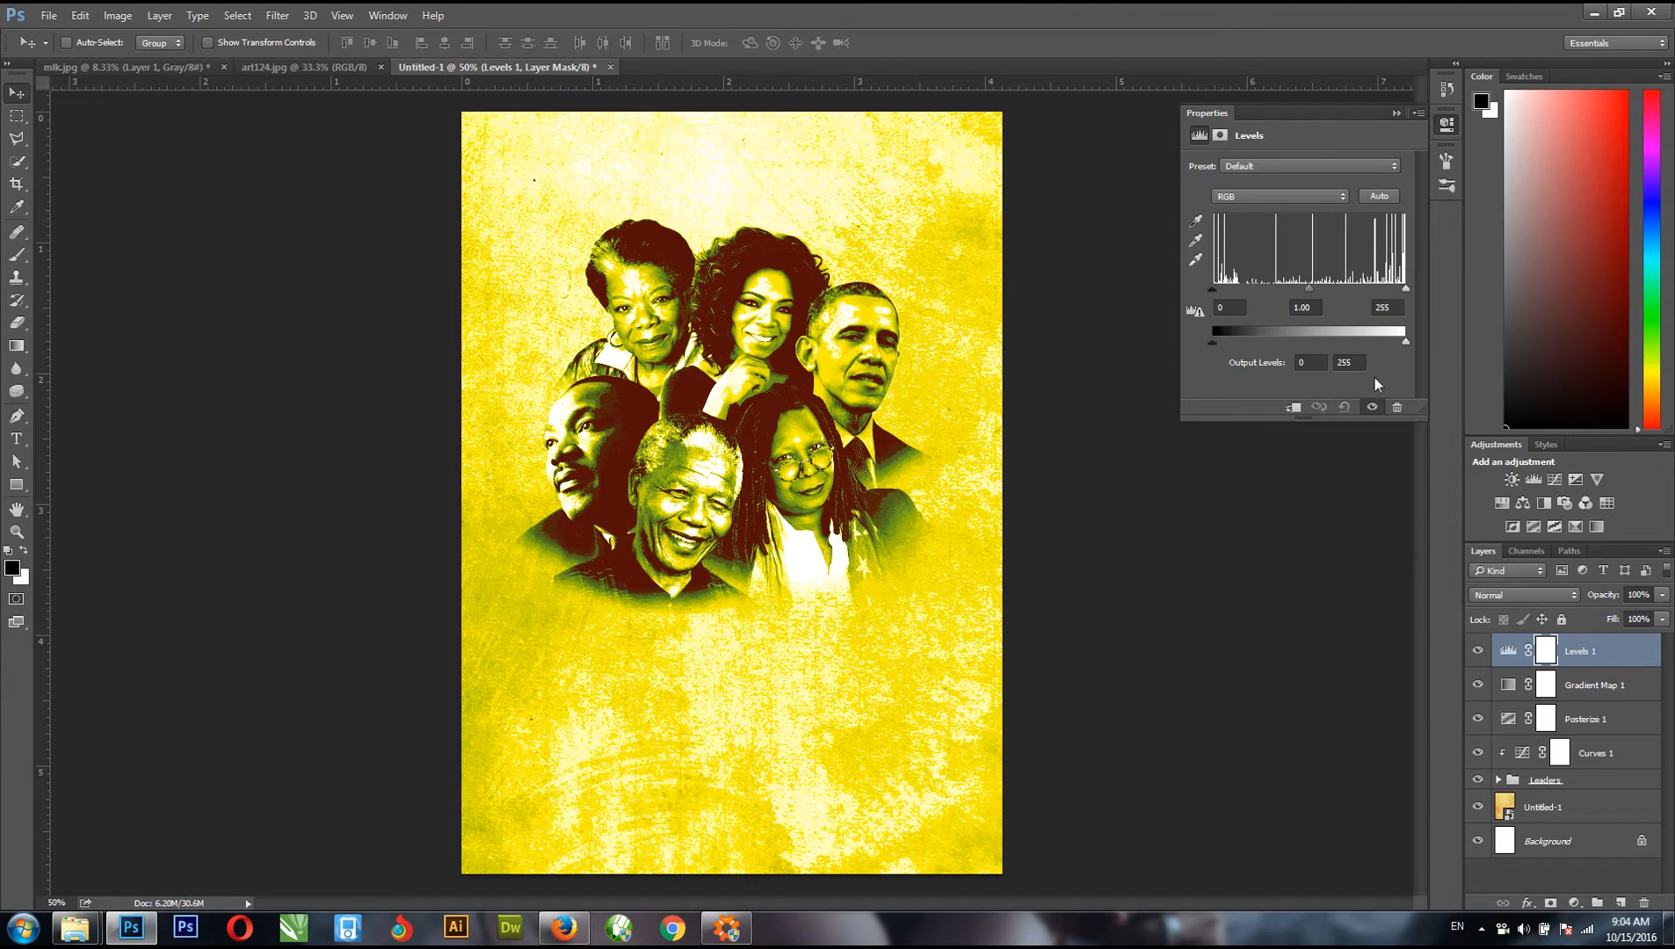
left_click(1228, 307)
type("22")
left_click(1302, 307)
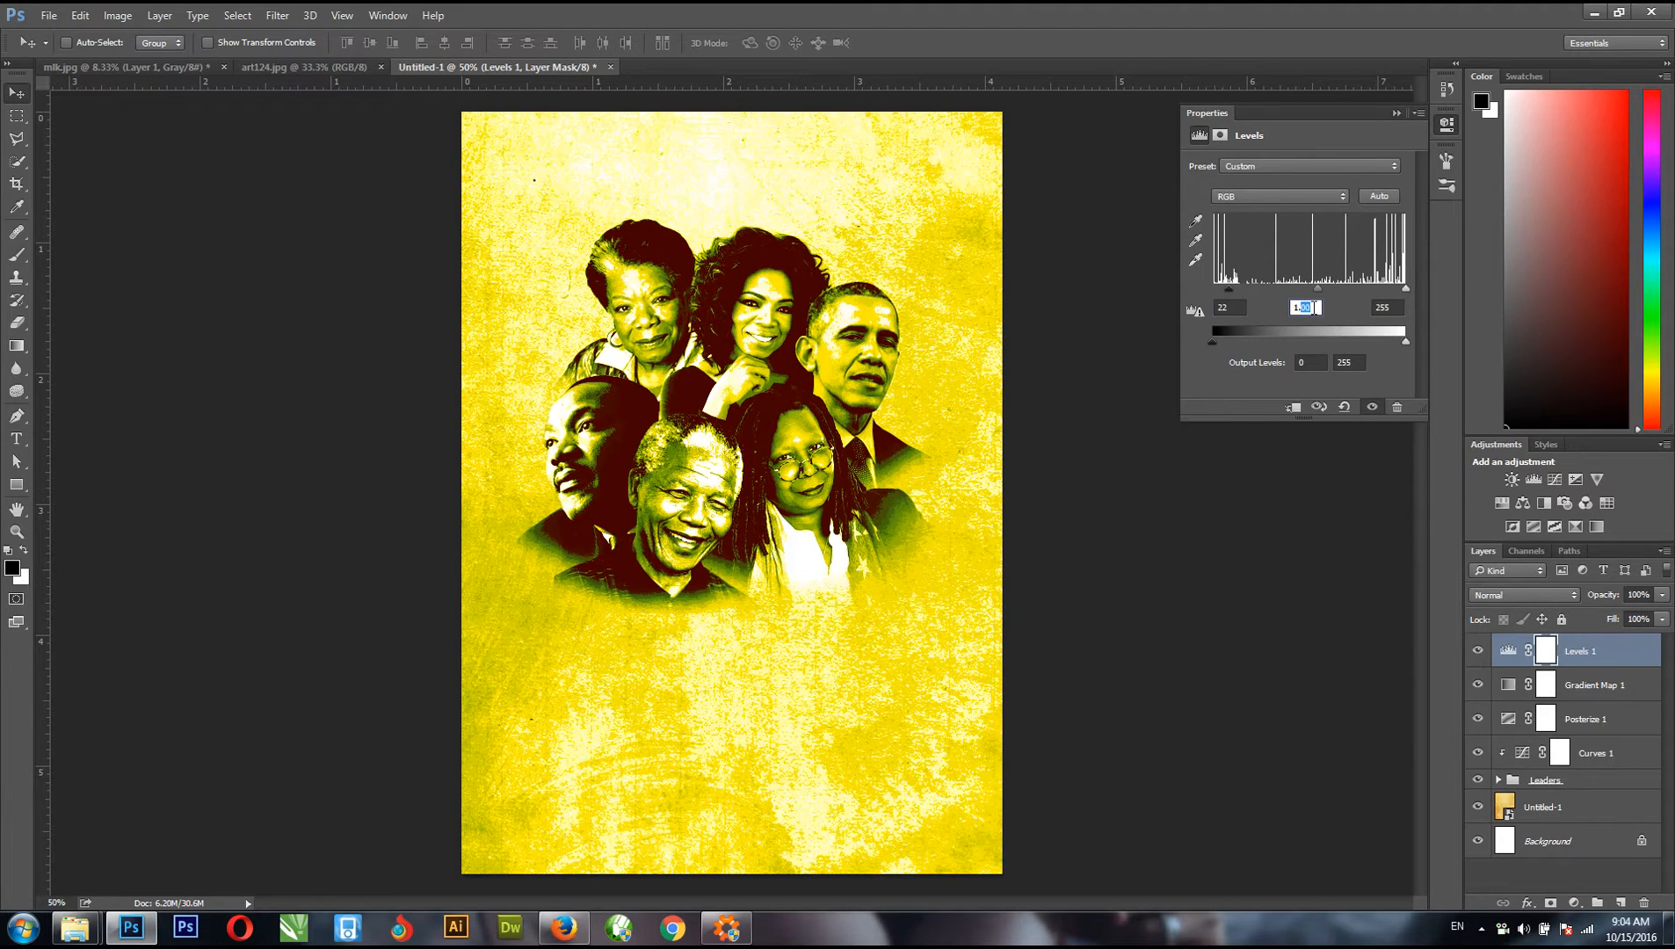
key("Return")
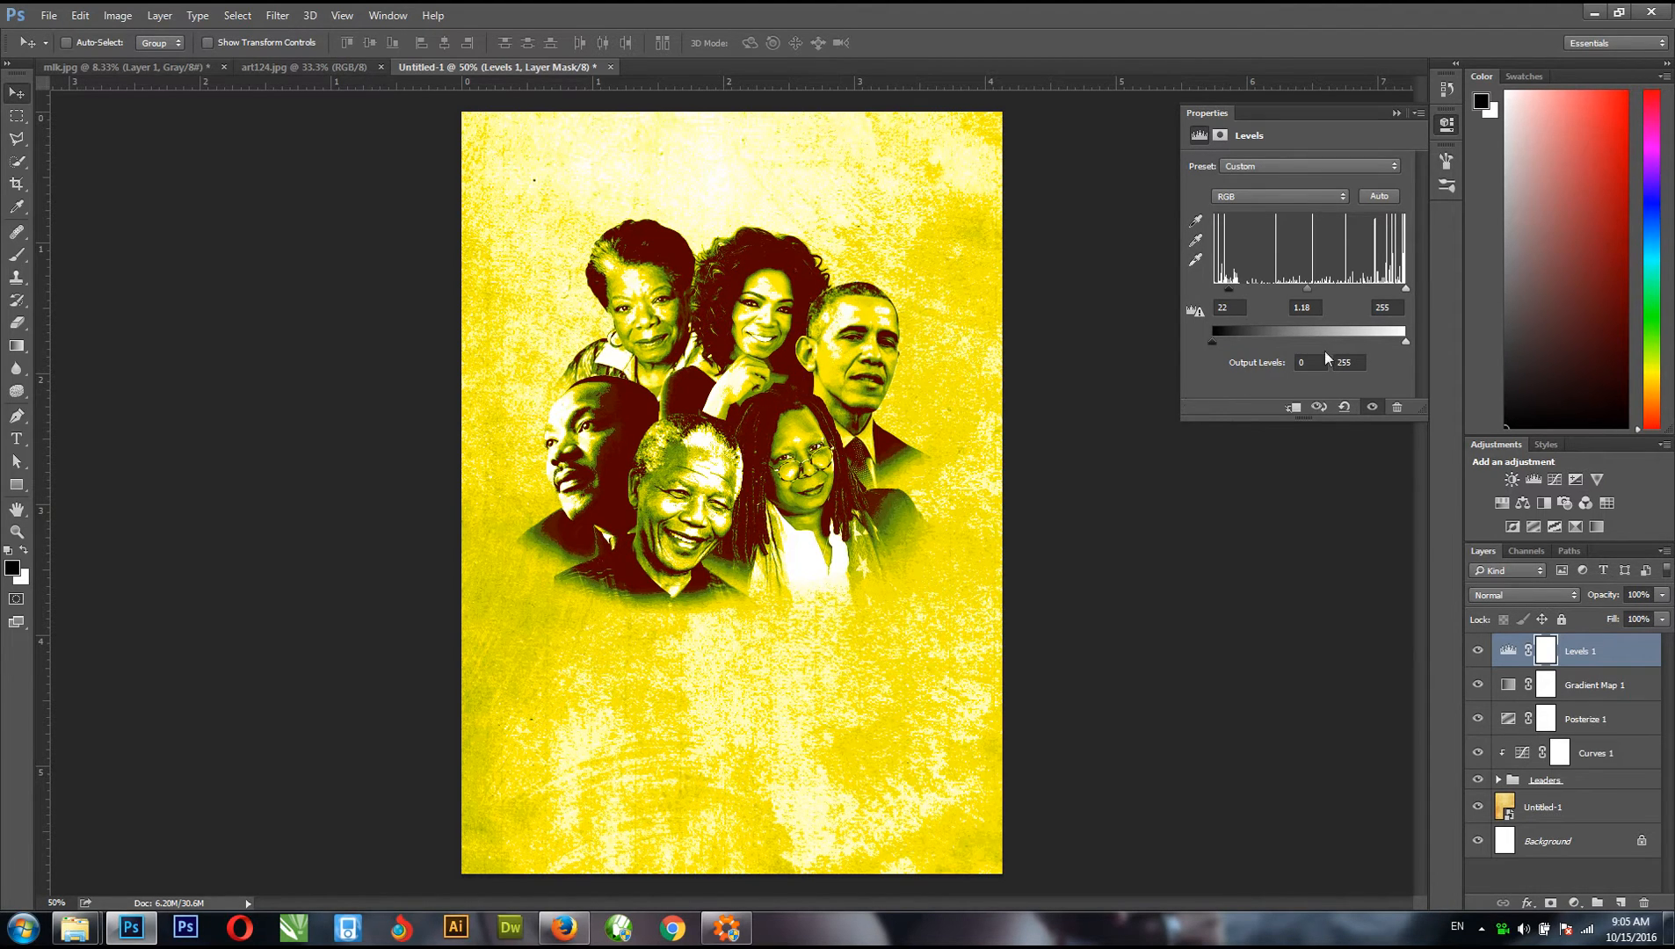
left_click(1392, 307)
type("24")
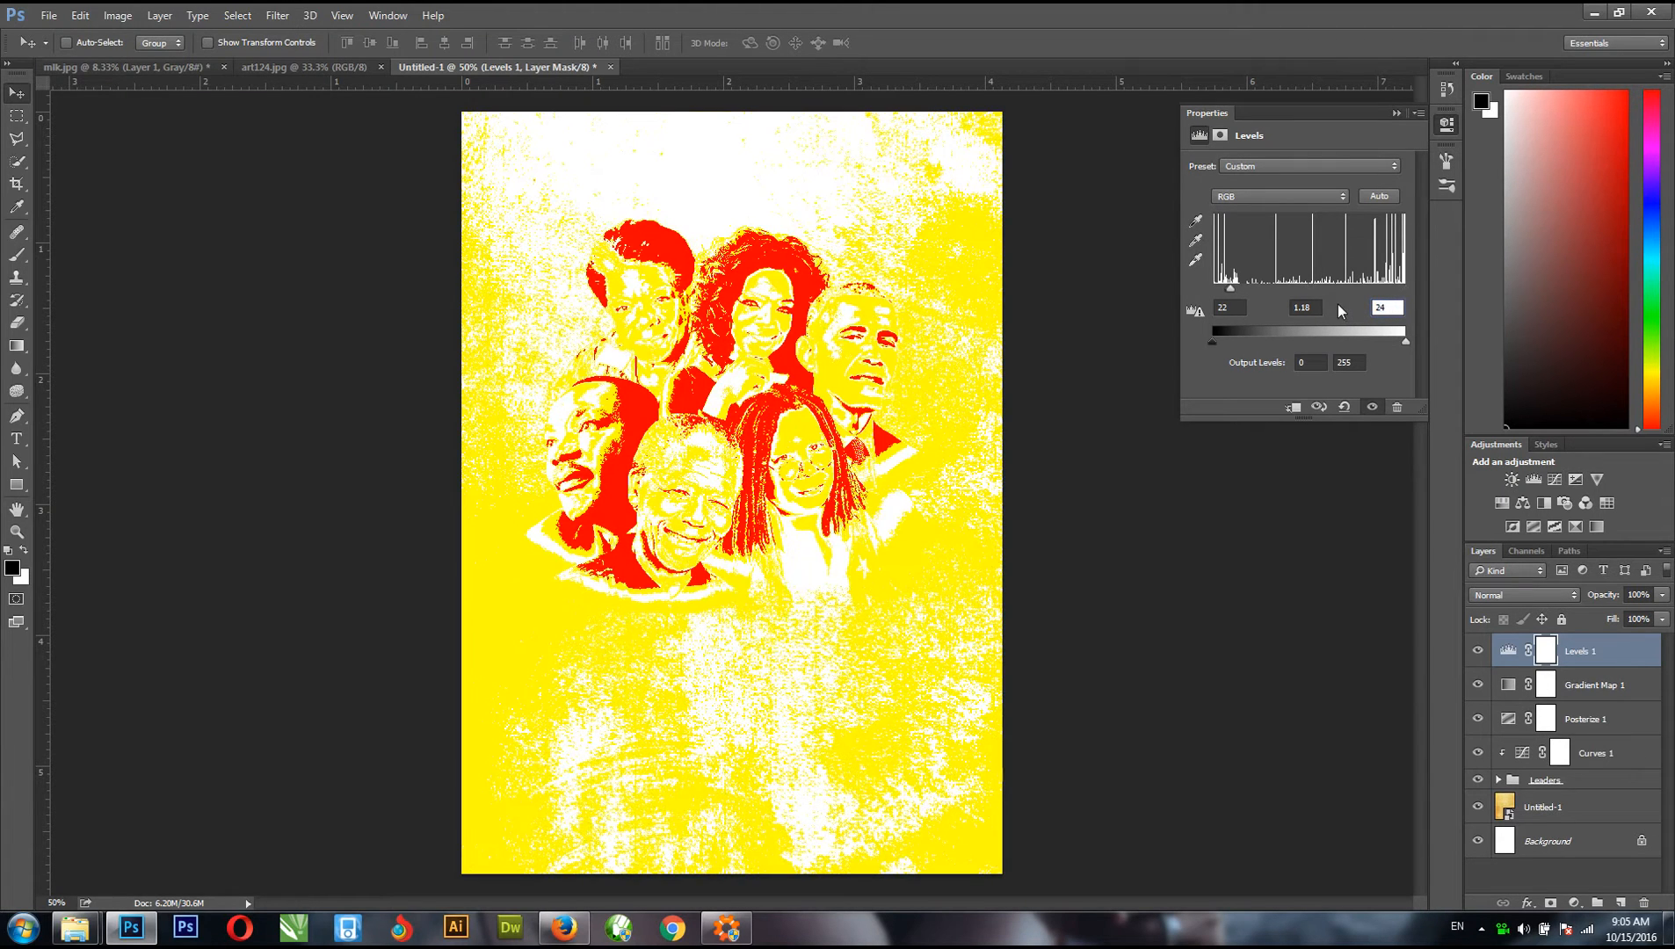
type("6")
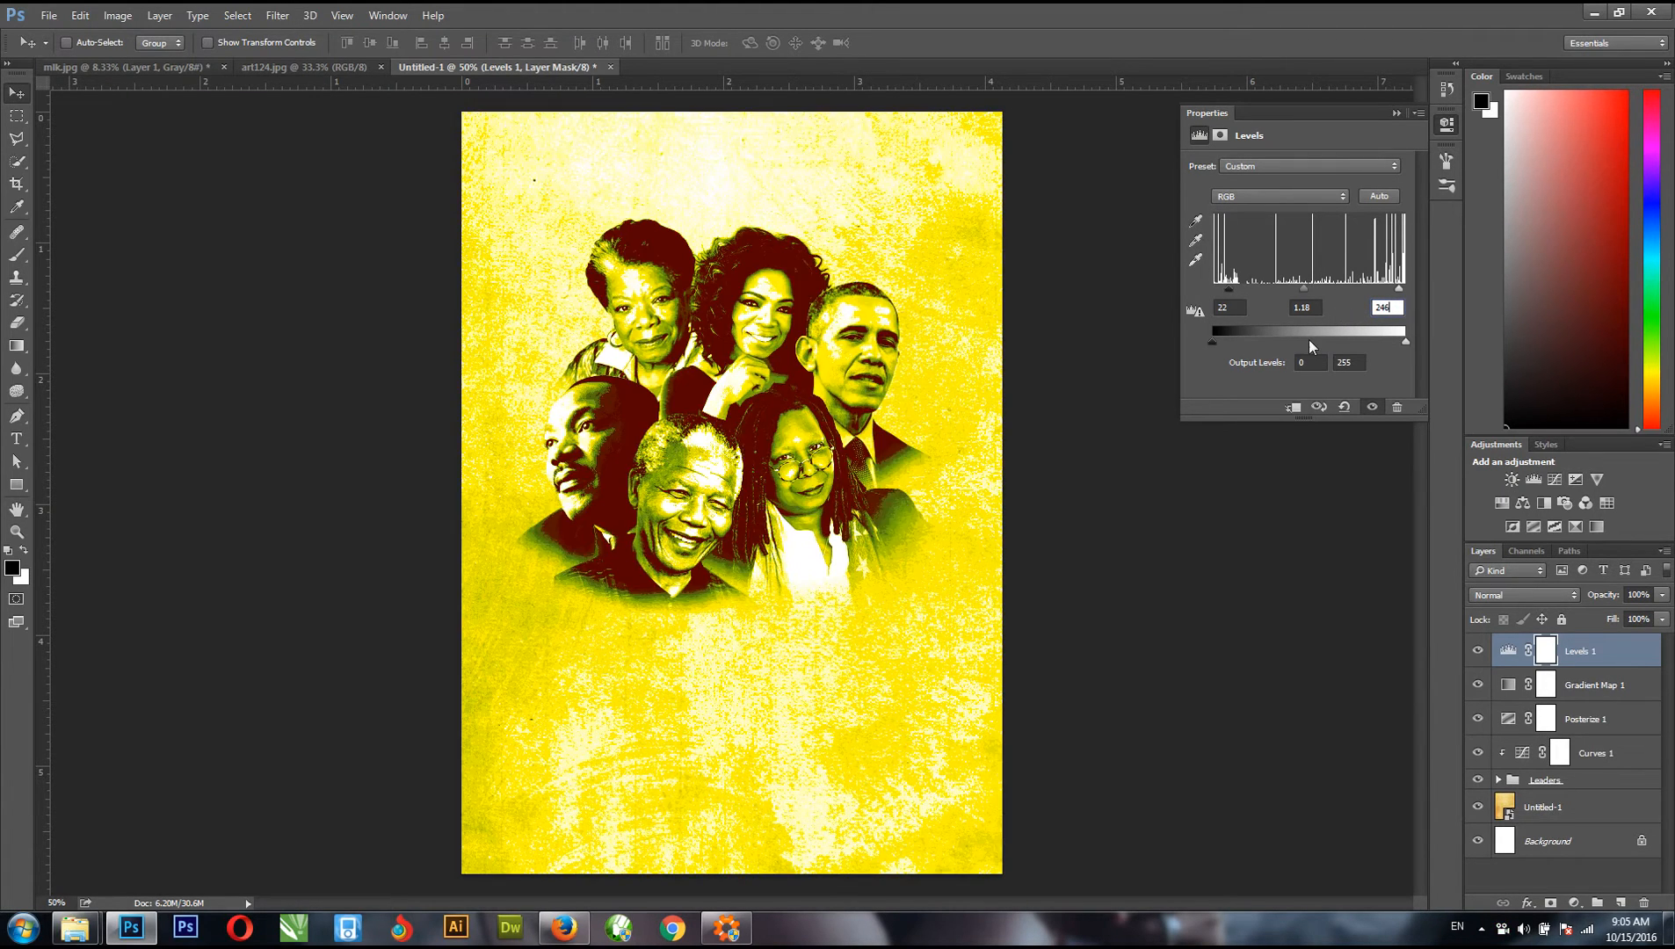
key("Return")
left_click(1396, 114)
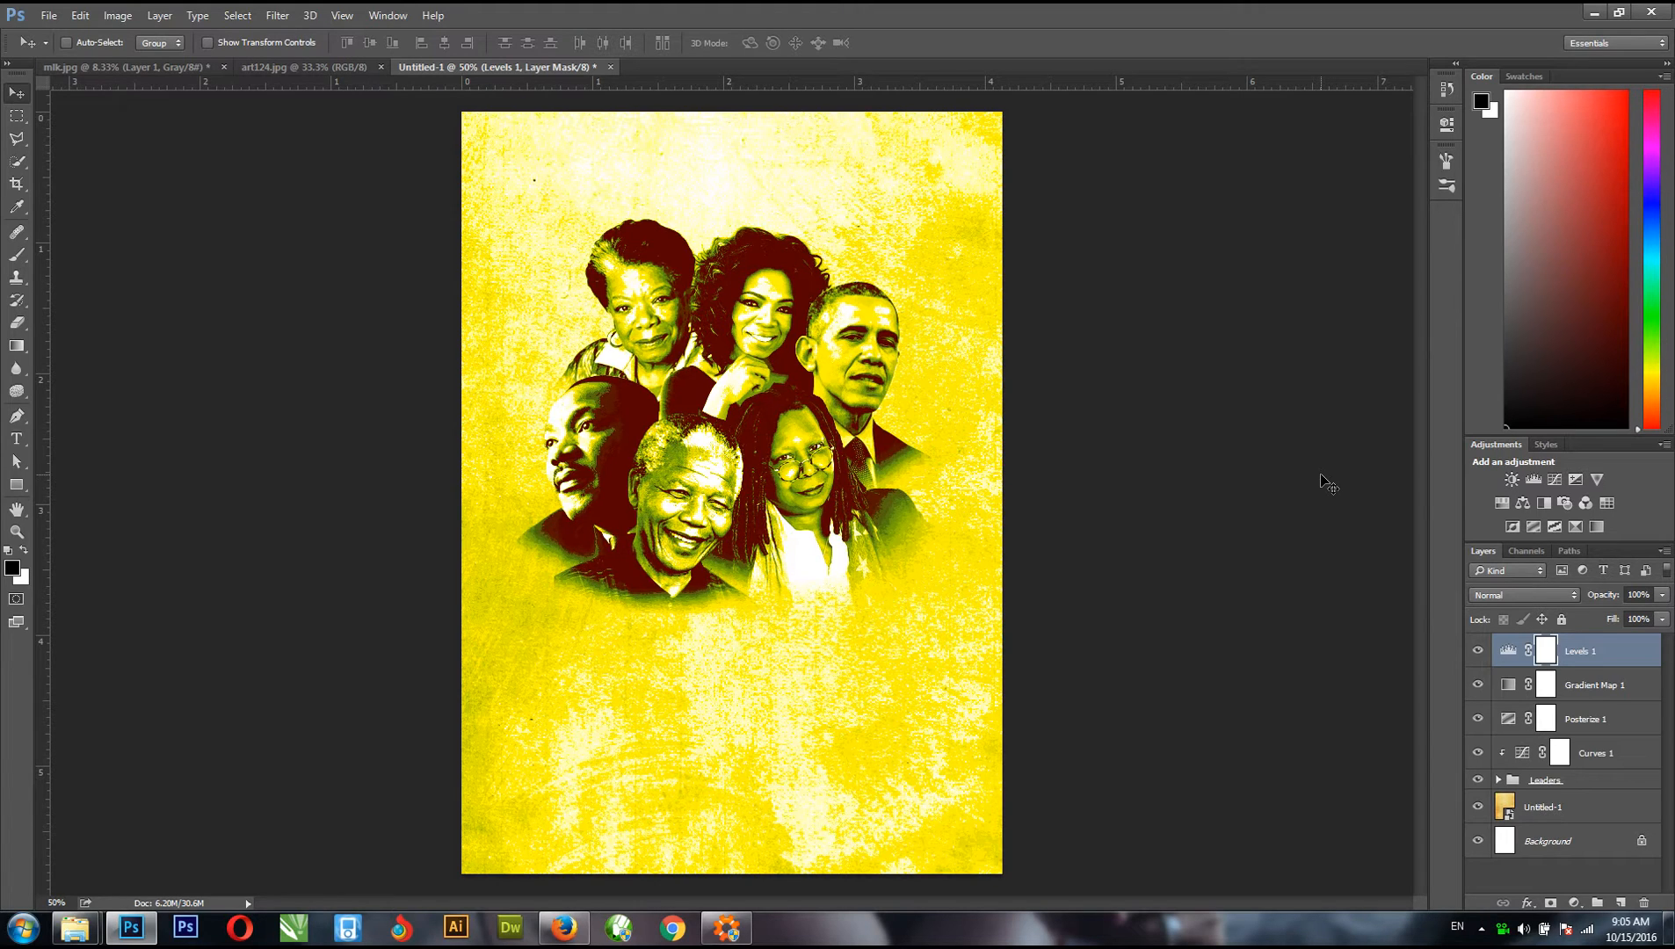
- Scale the Leaders group to about 98% and move it slightly higher on the poster
left_click(1565, 789)
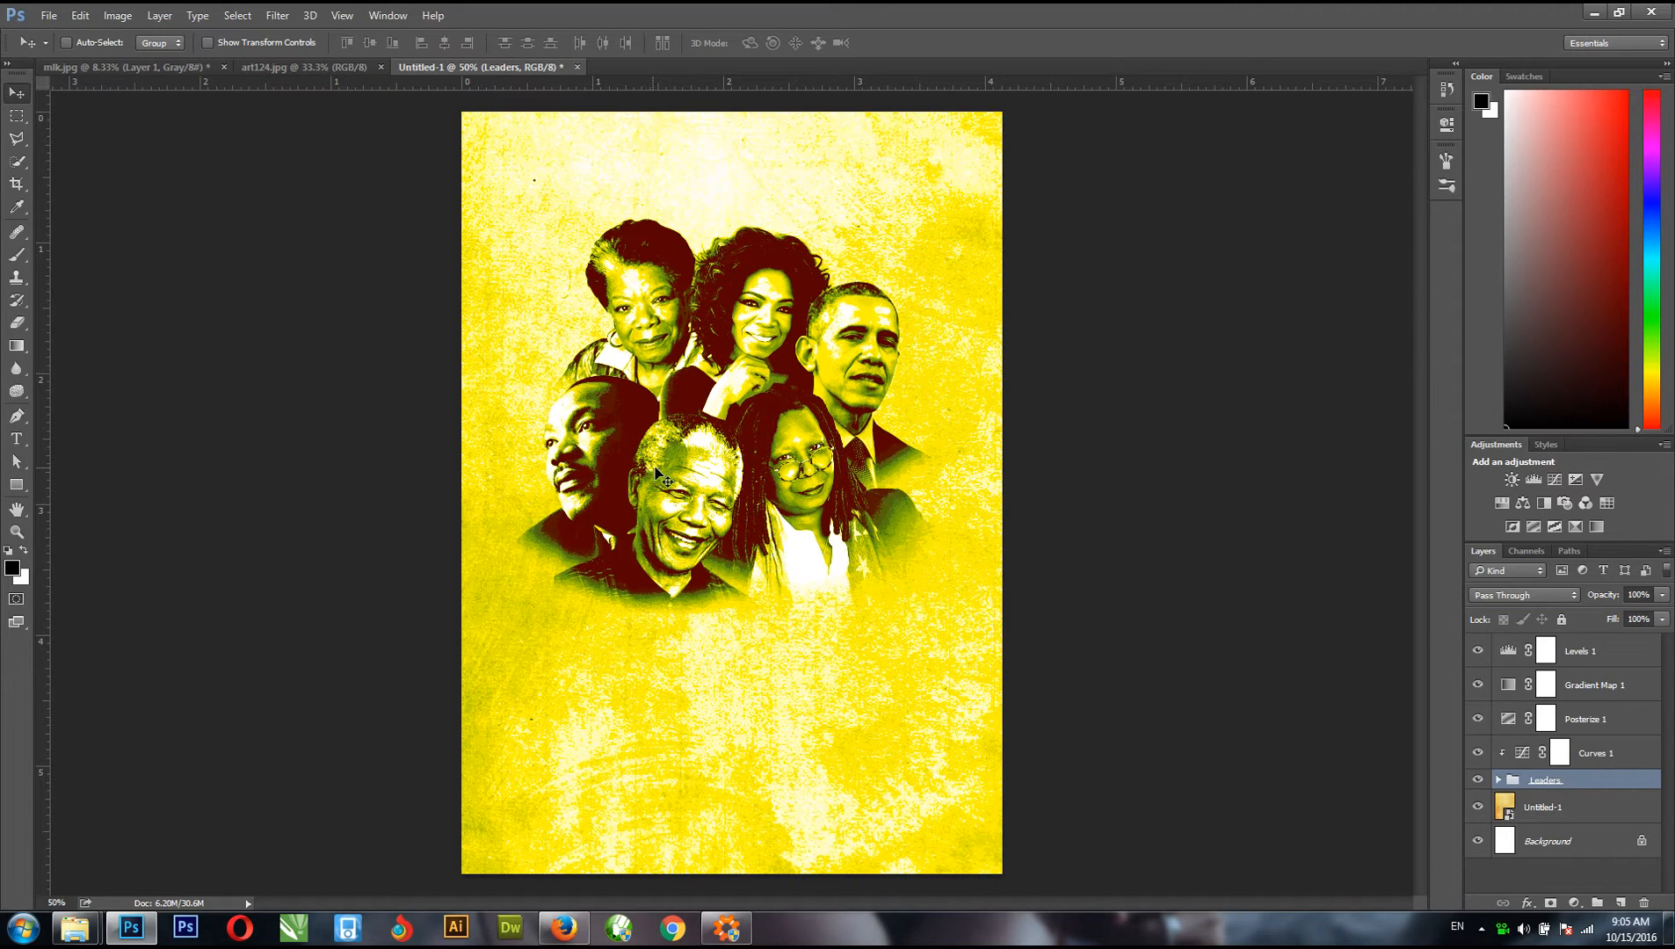
left_click_drag(715, 465, 758, 467)
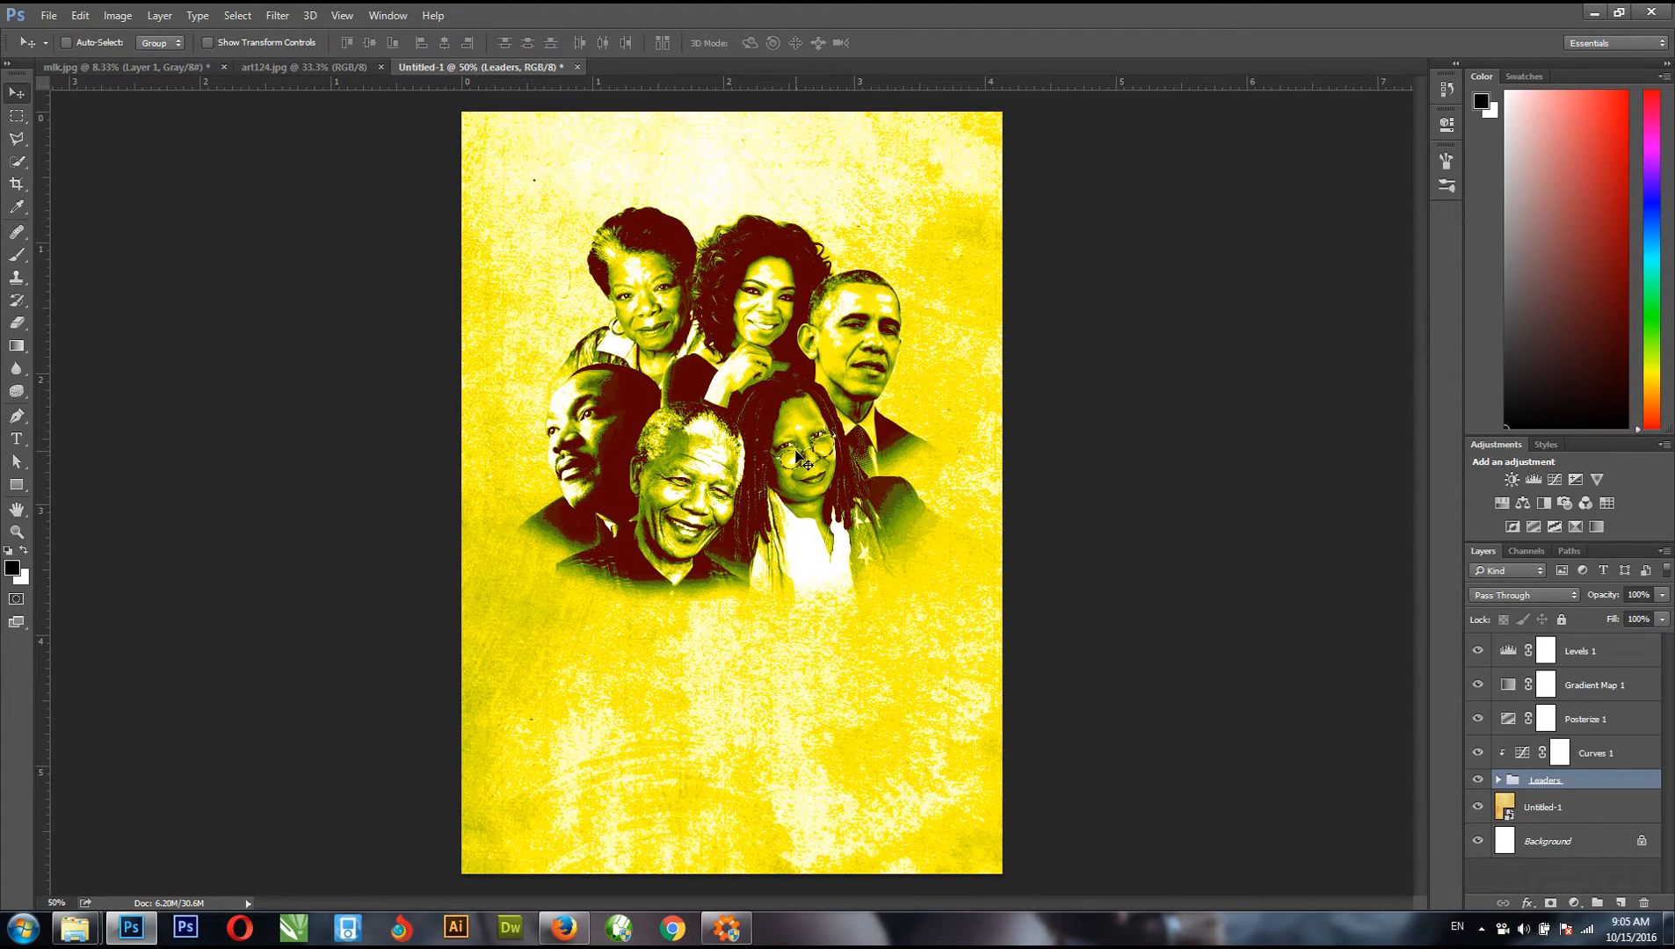
key("ctrl+t")
left_click_drag(506, 211, 517, 217)
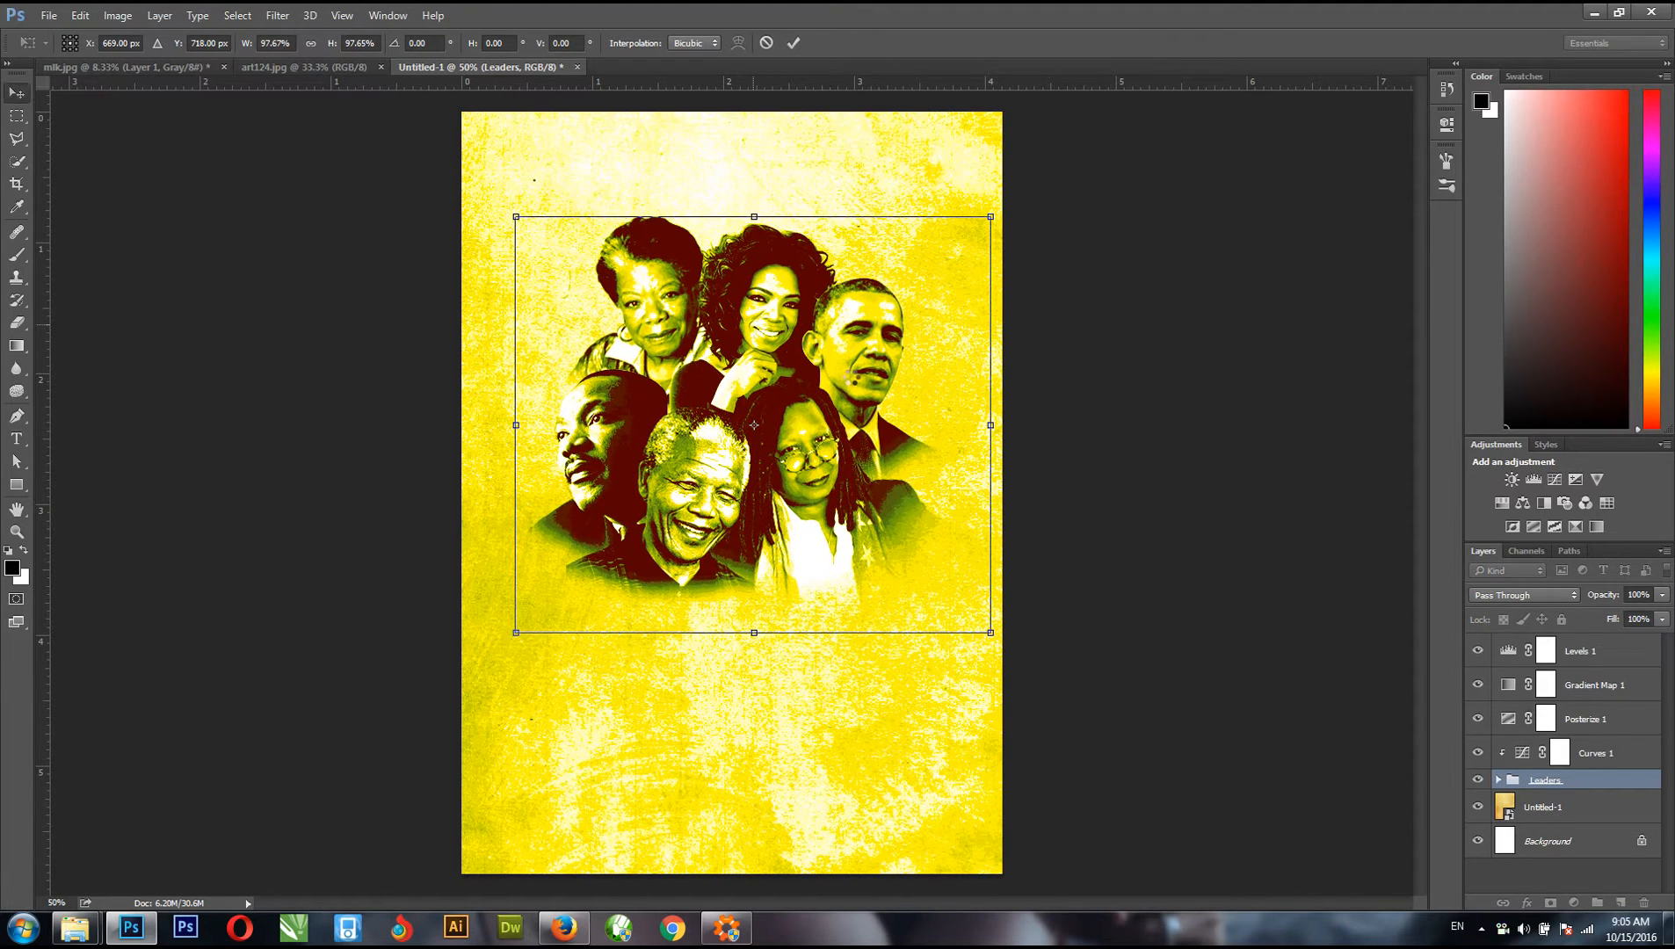
key("Return")
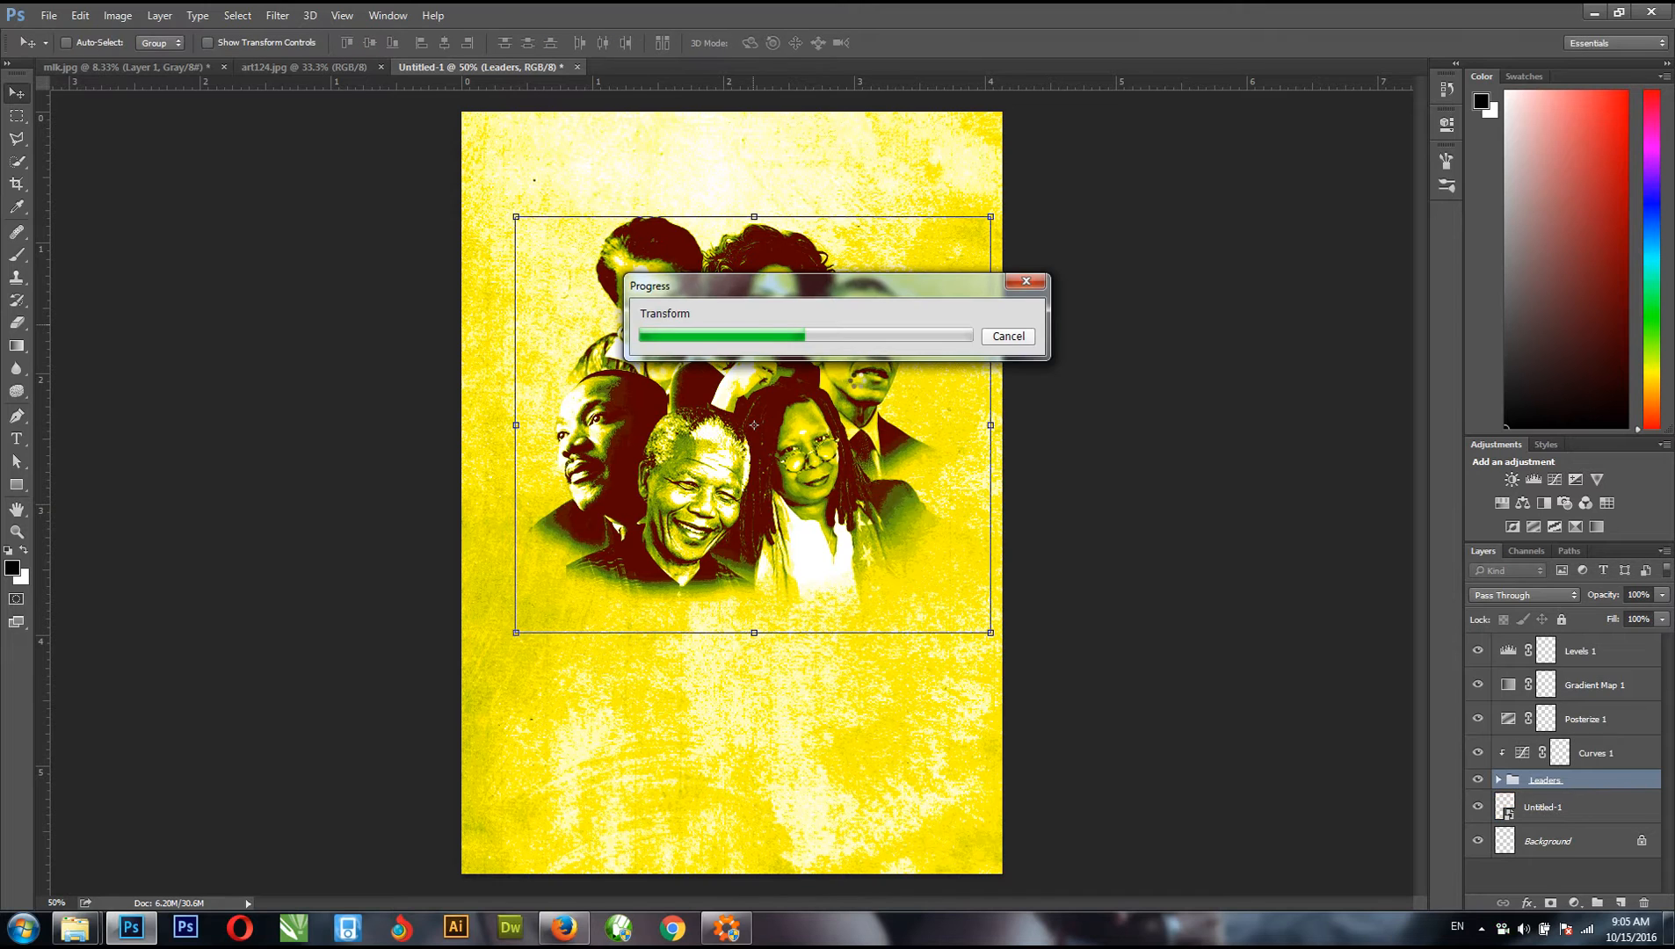
left_click_drag(854, 383, 846, 362)
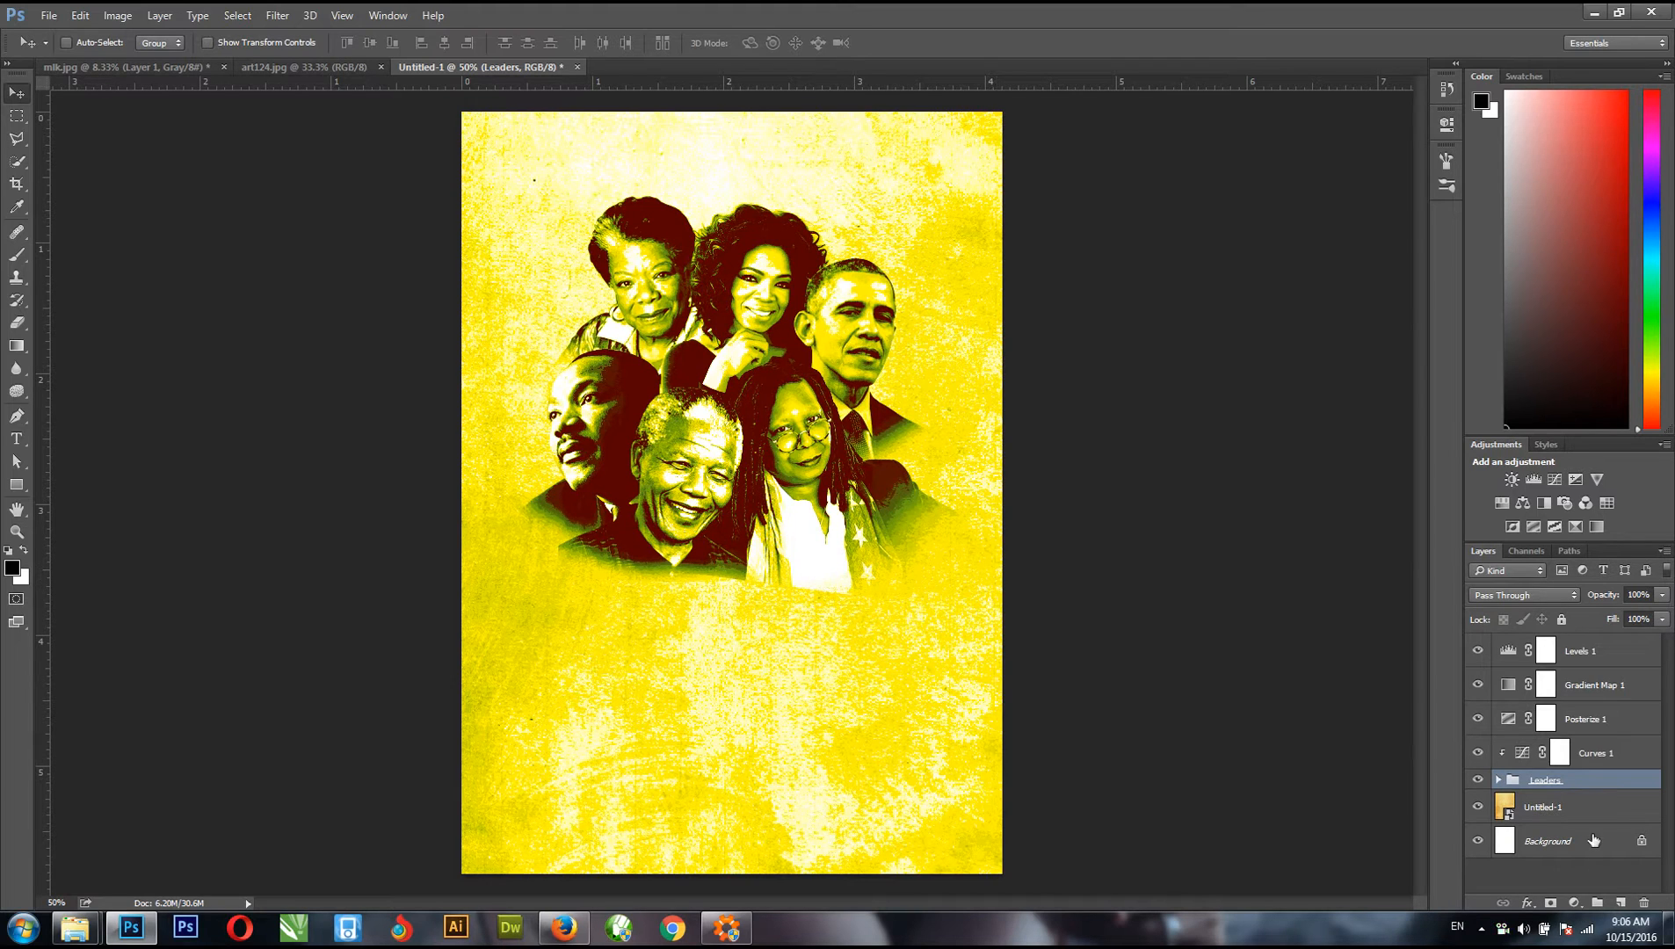
- Brush black on the whoopi-goldberg layer's mask in the Leaders group to fade the portrait's hard lower edge
left_click(1499, 780)
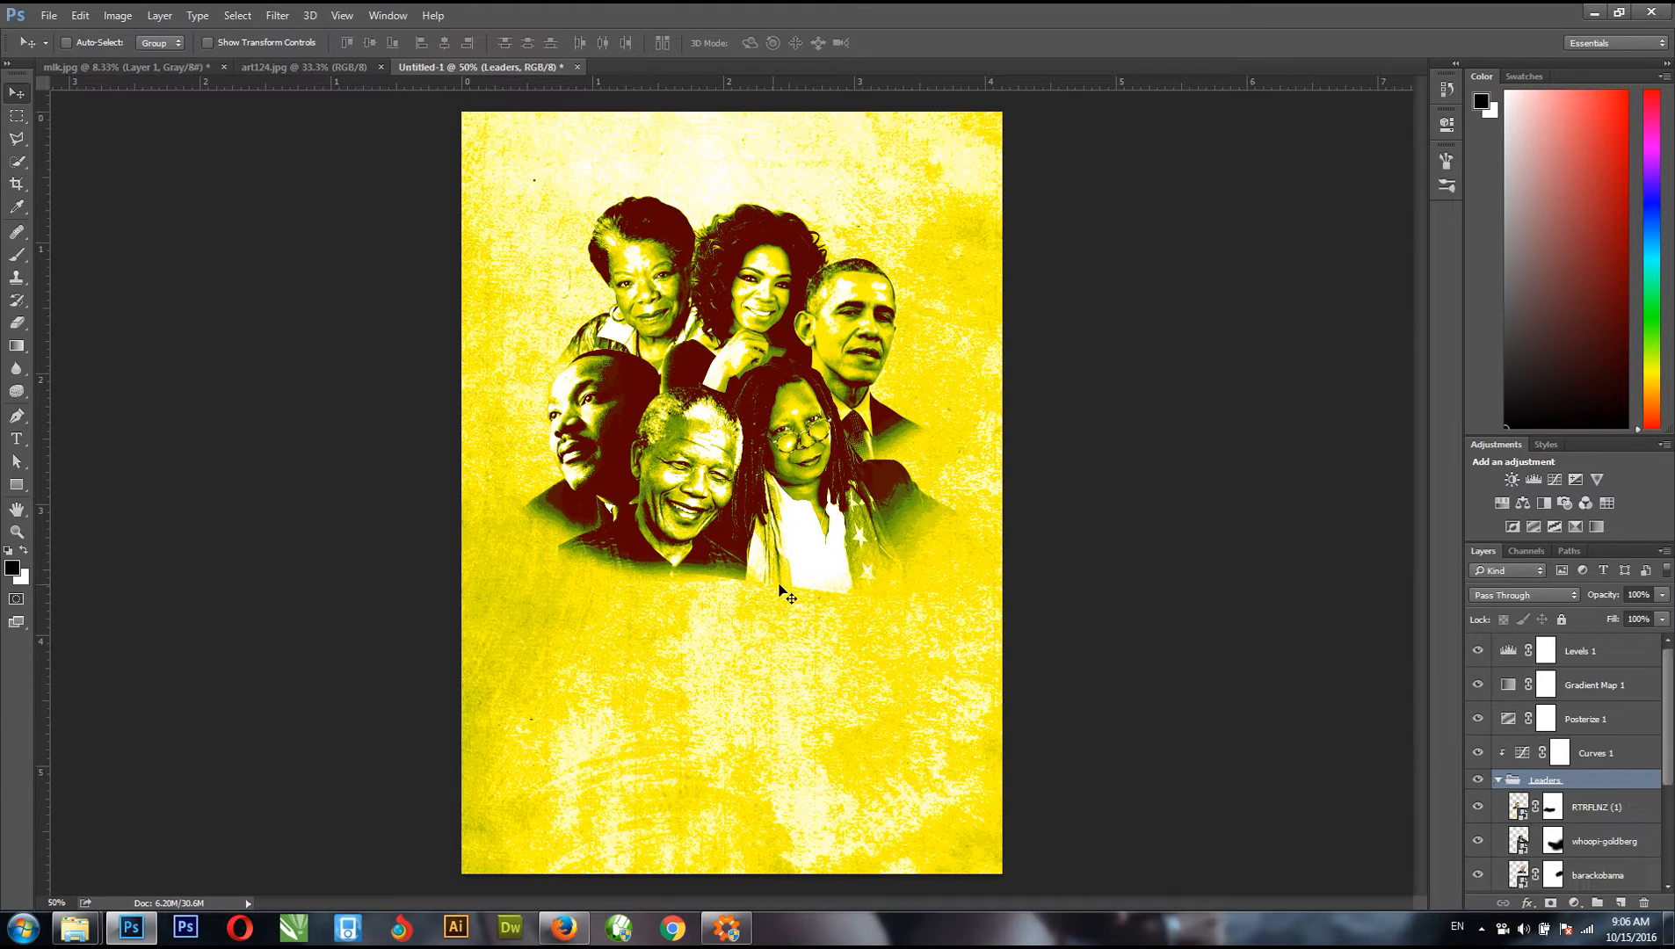
scroll(1607, 796, "down", 3)
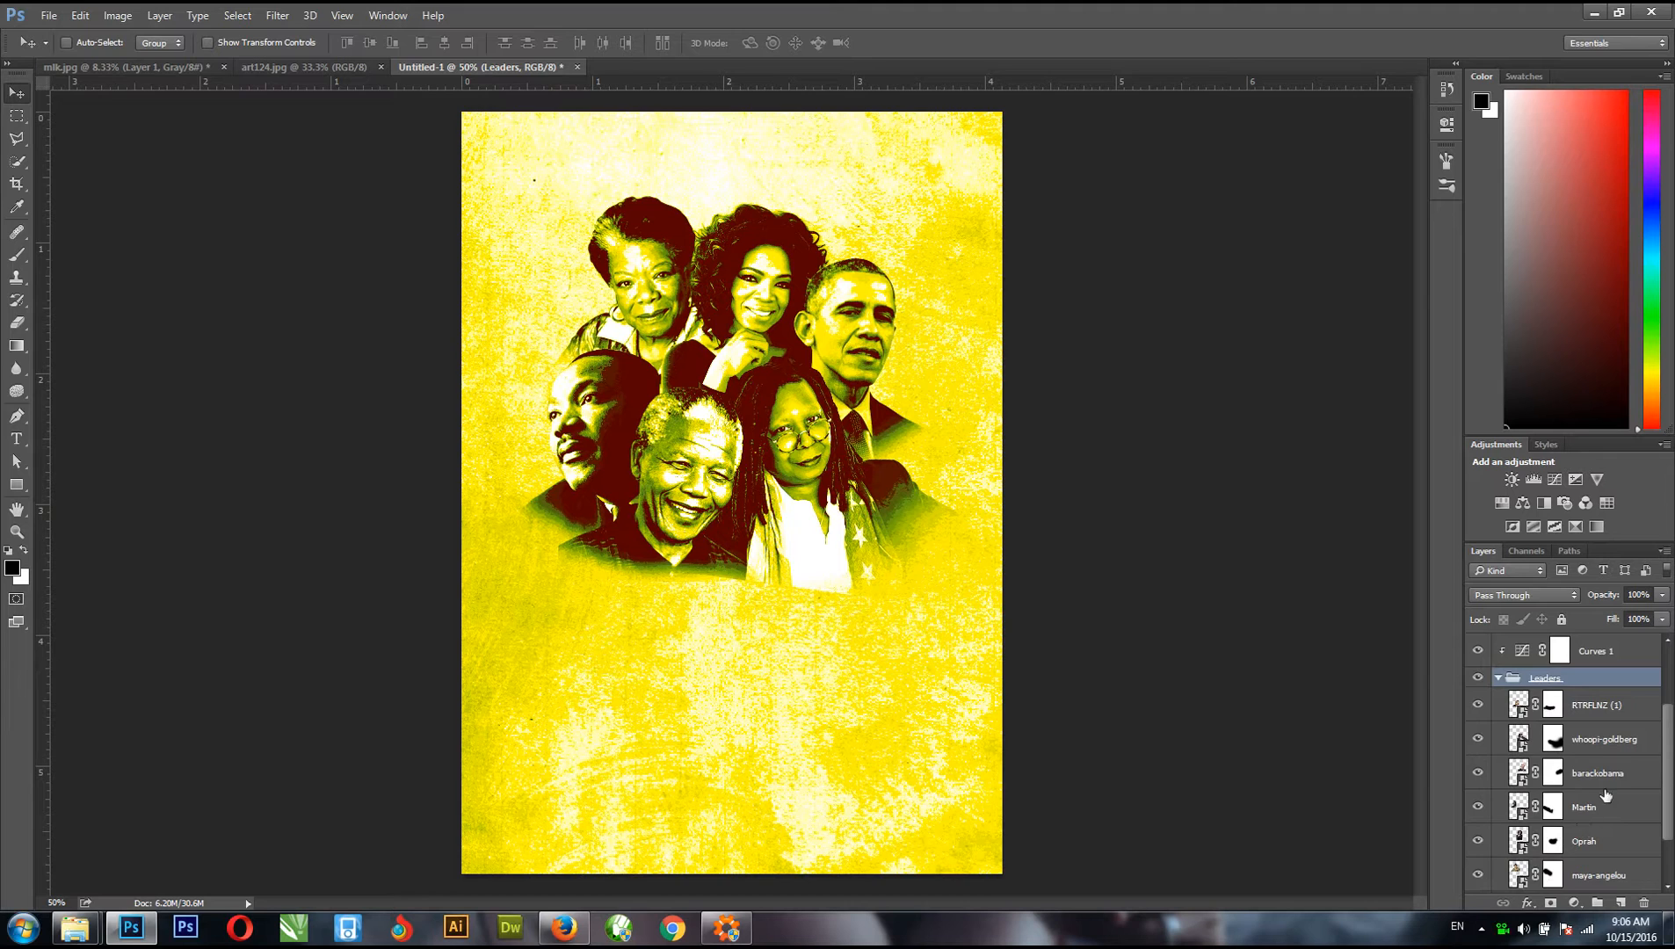
left_click(1609, 745)
key("b")
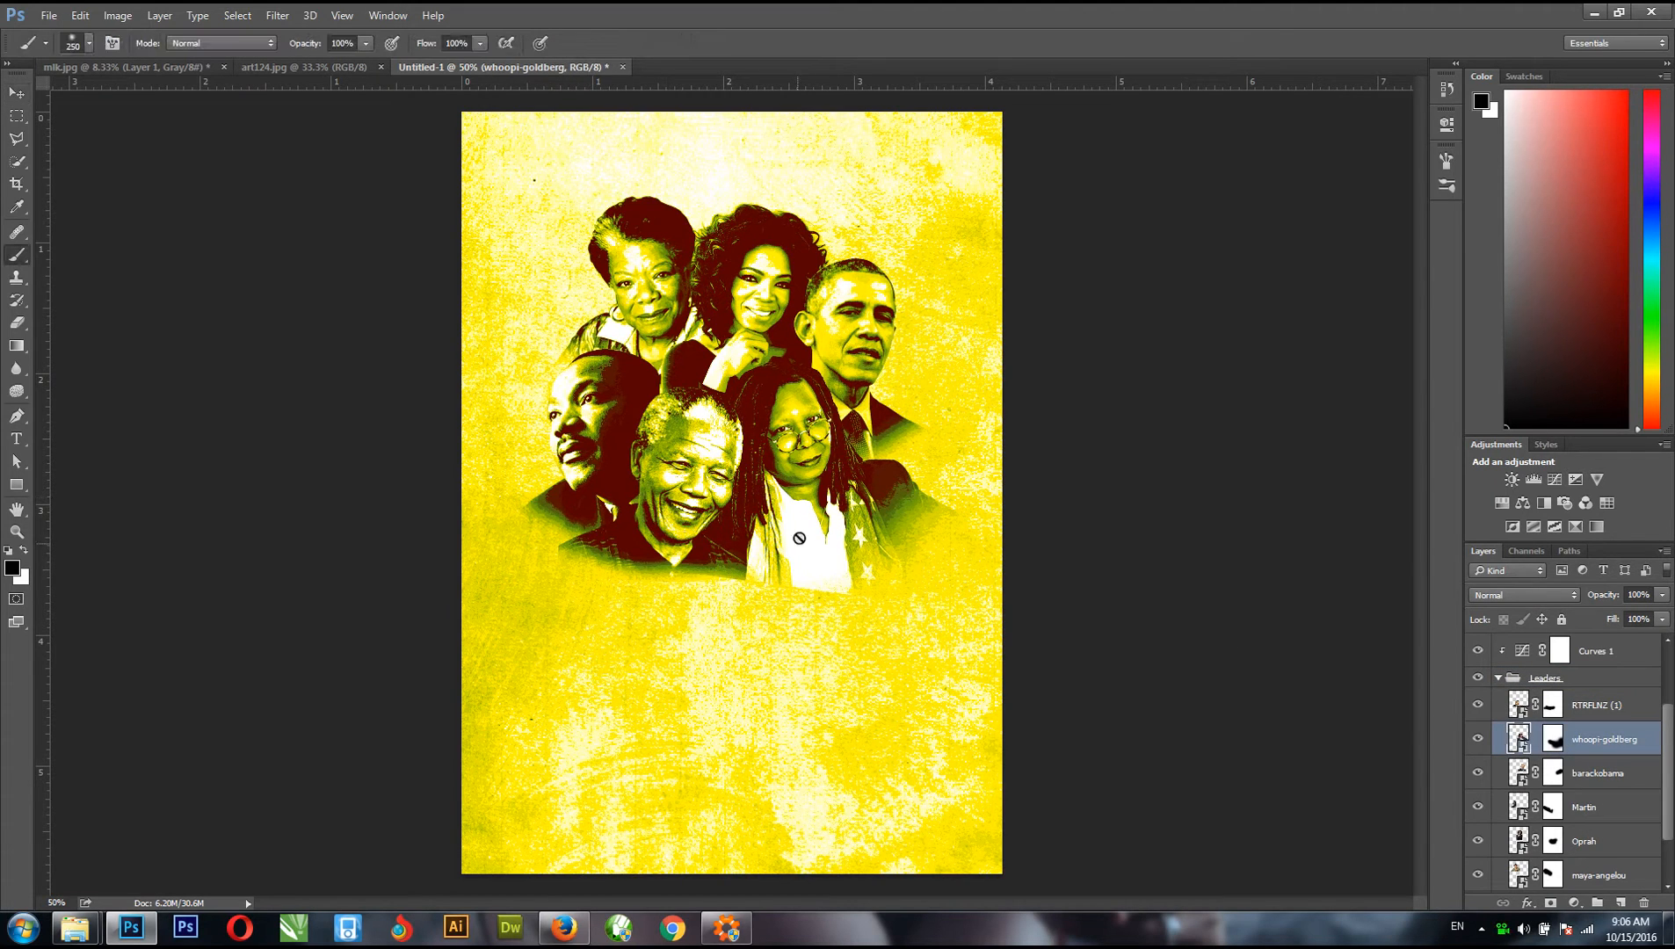
left_click(1552, 740)
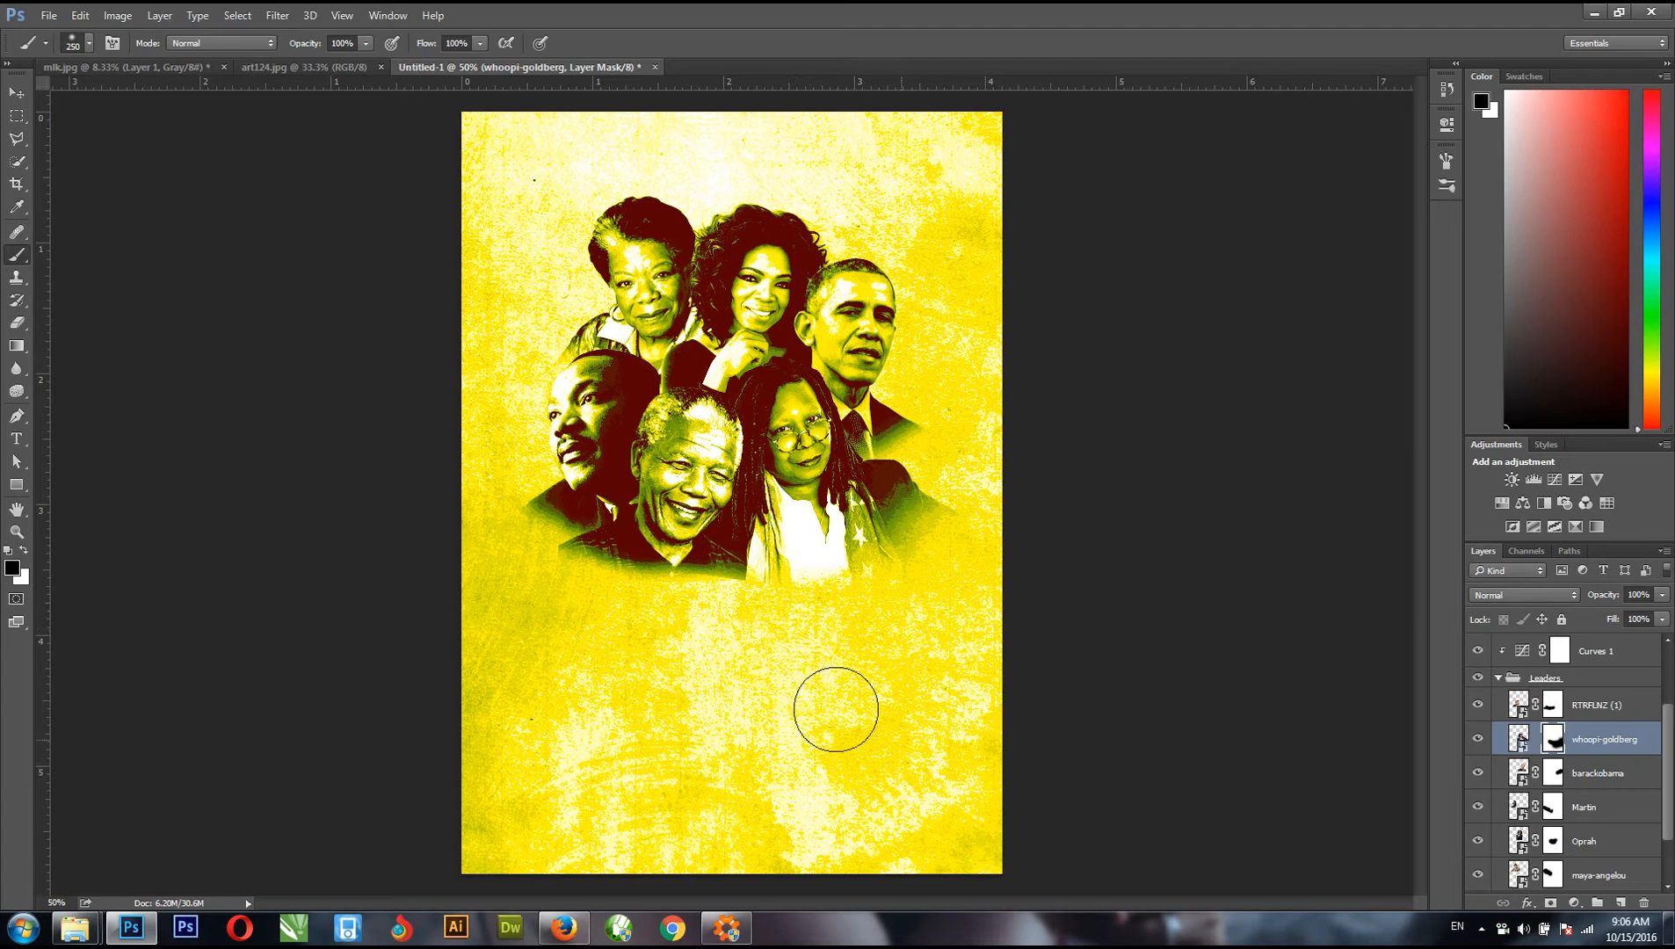
left_click(1553, 705)
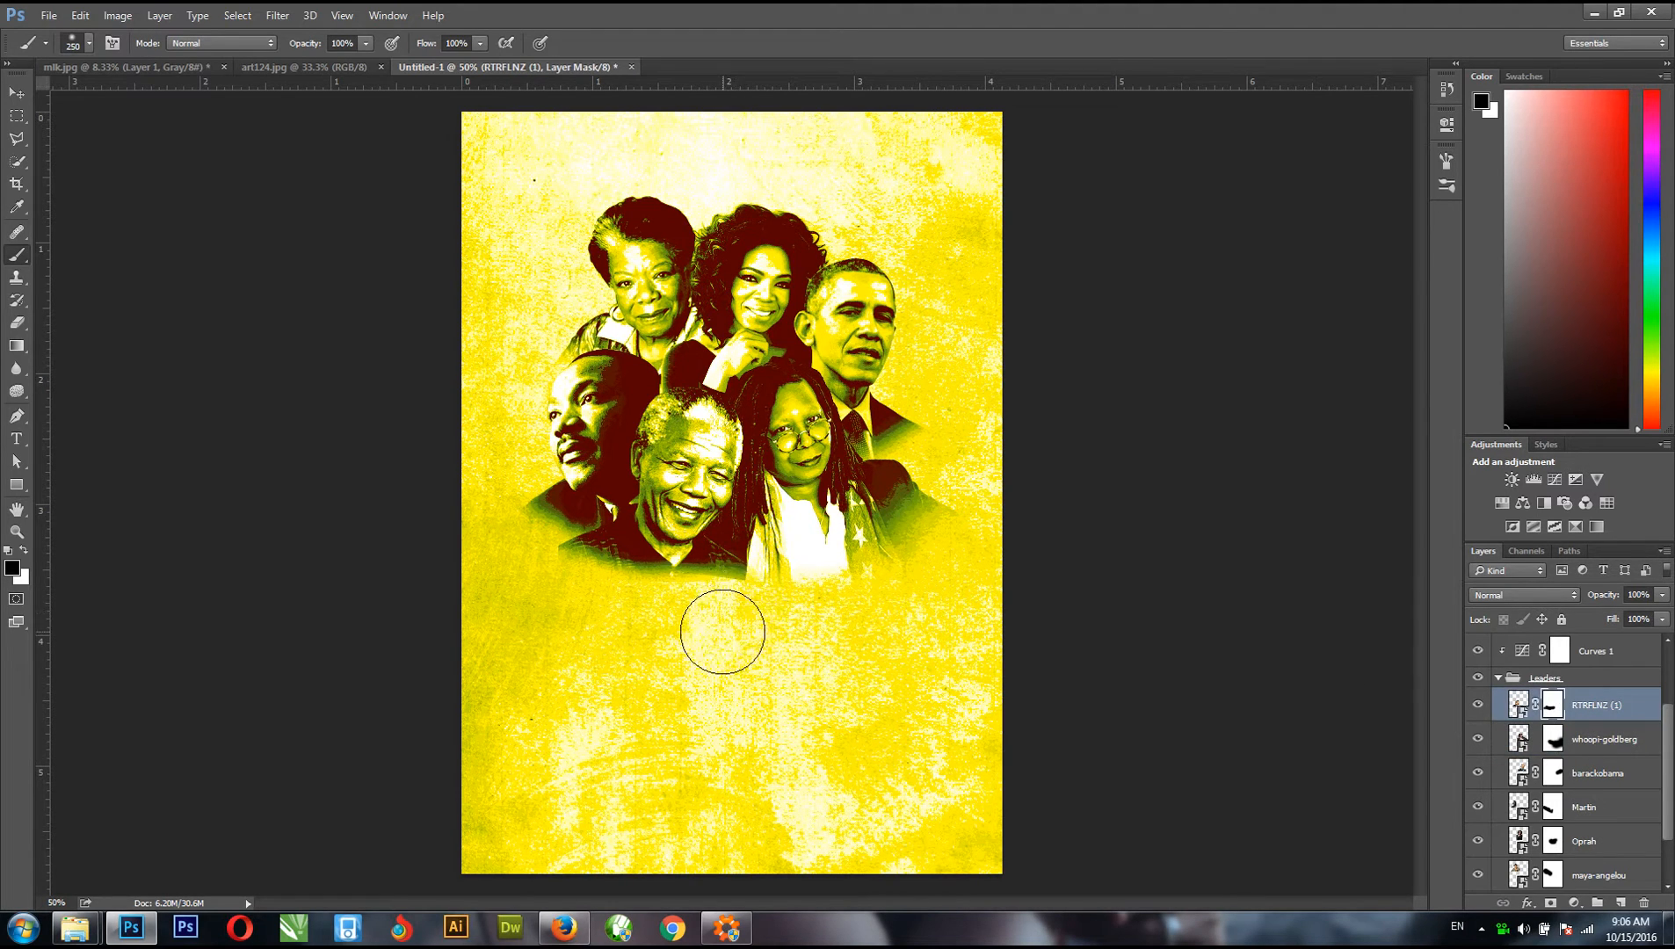
left_click(1498, 677)
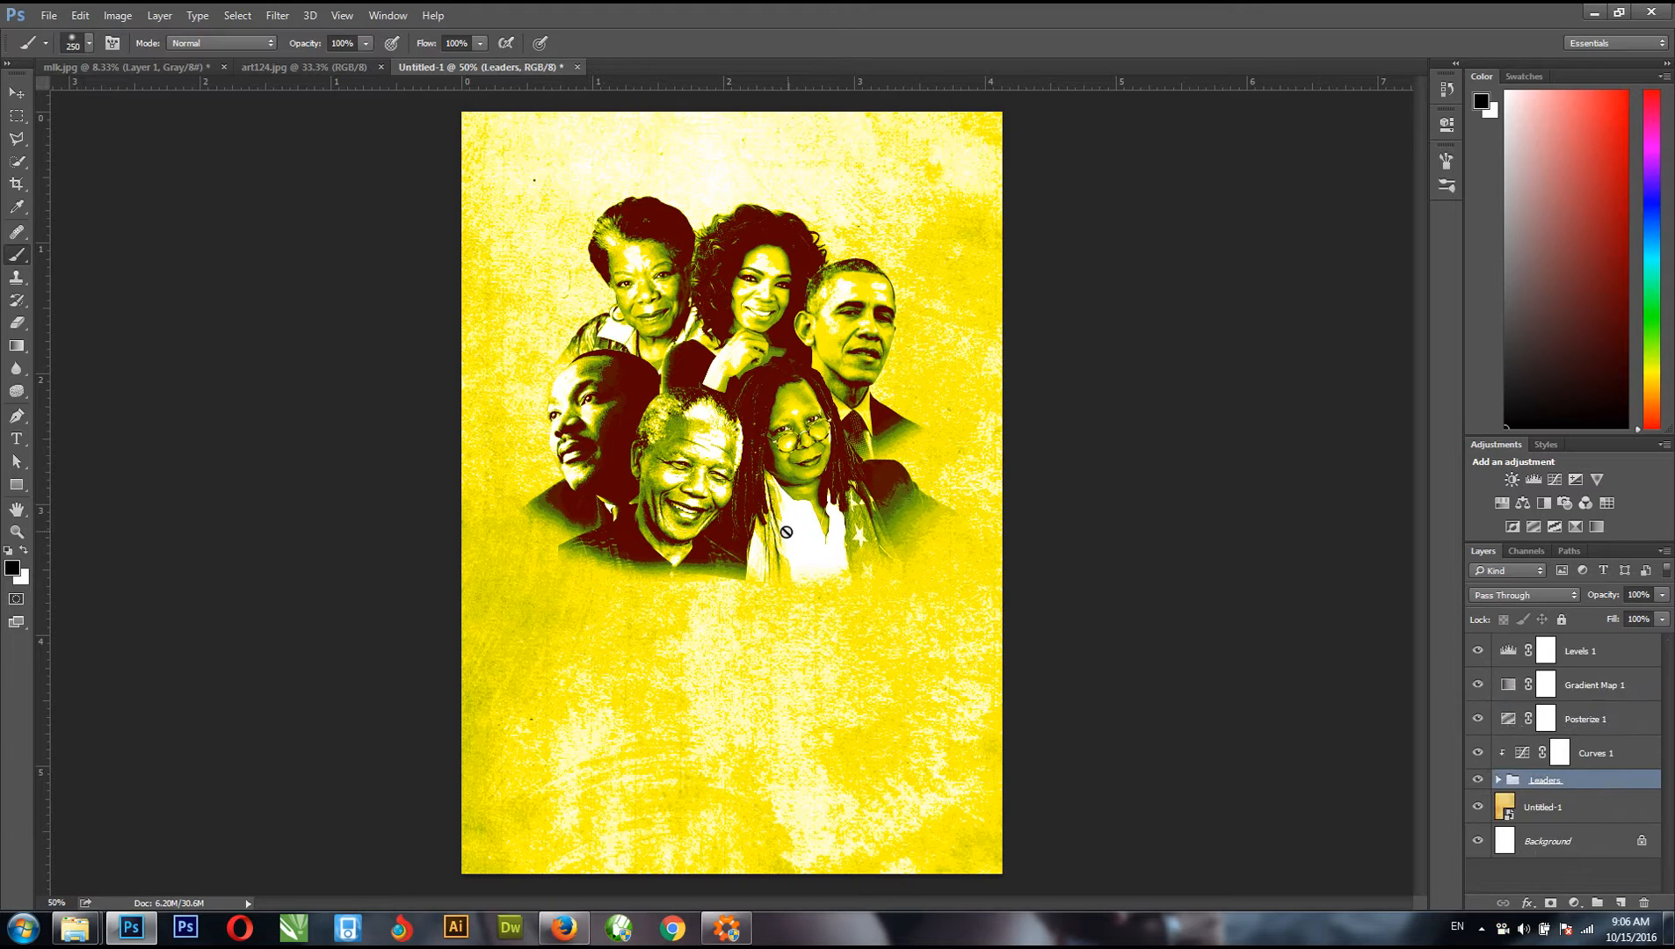
- Add a new empty layer directly above the Untitled-1 texture layer, beneath the Leaders group
left_click(1550, 810)
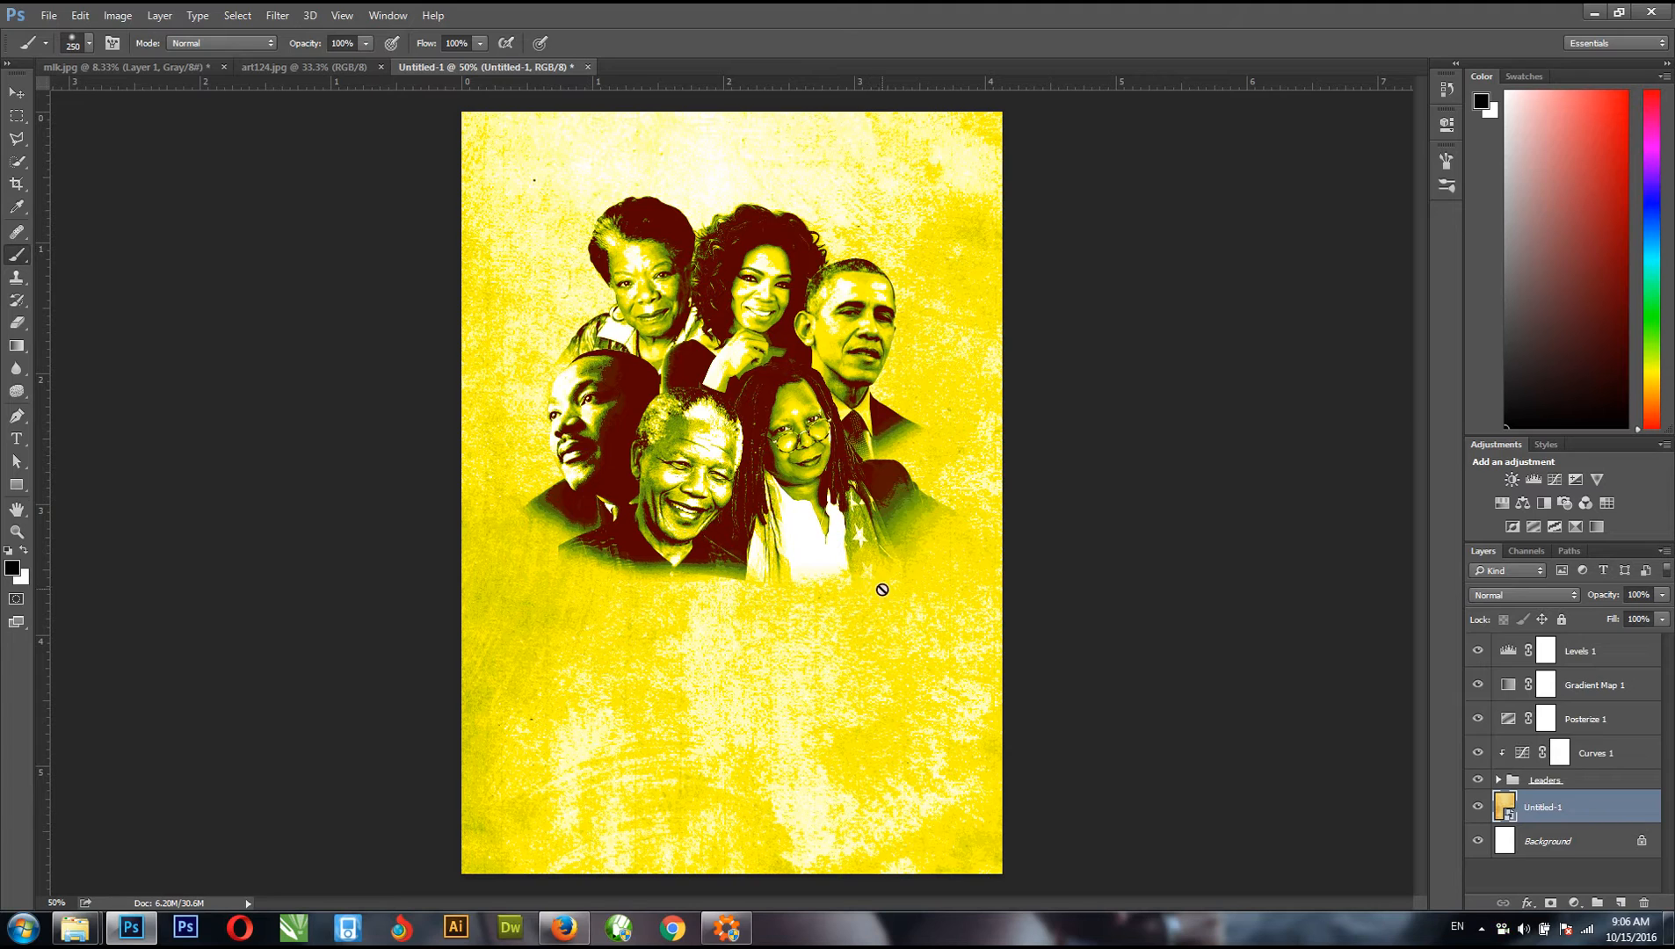
left_click(1601, 659)
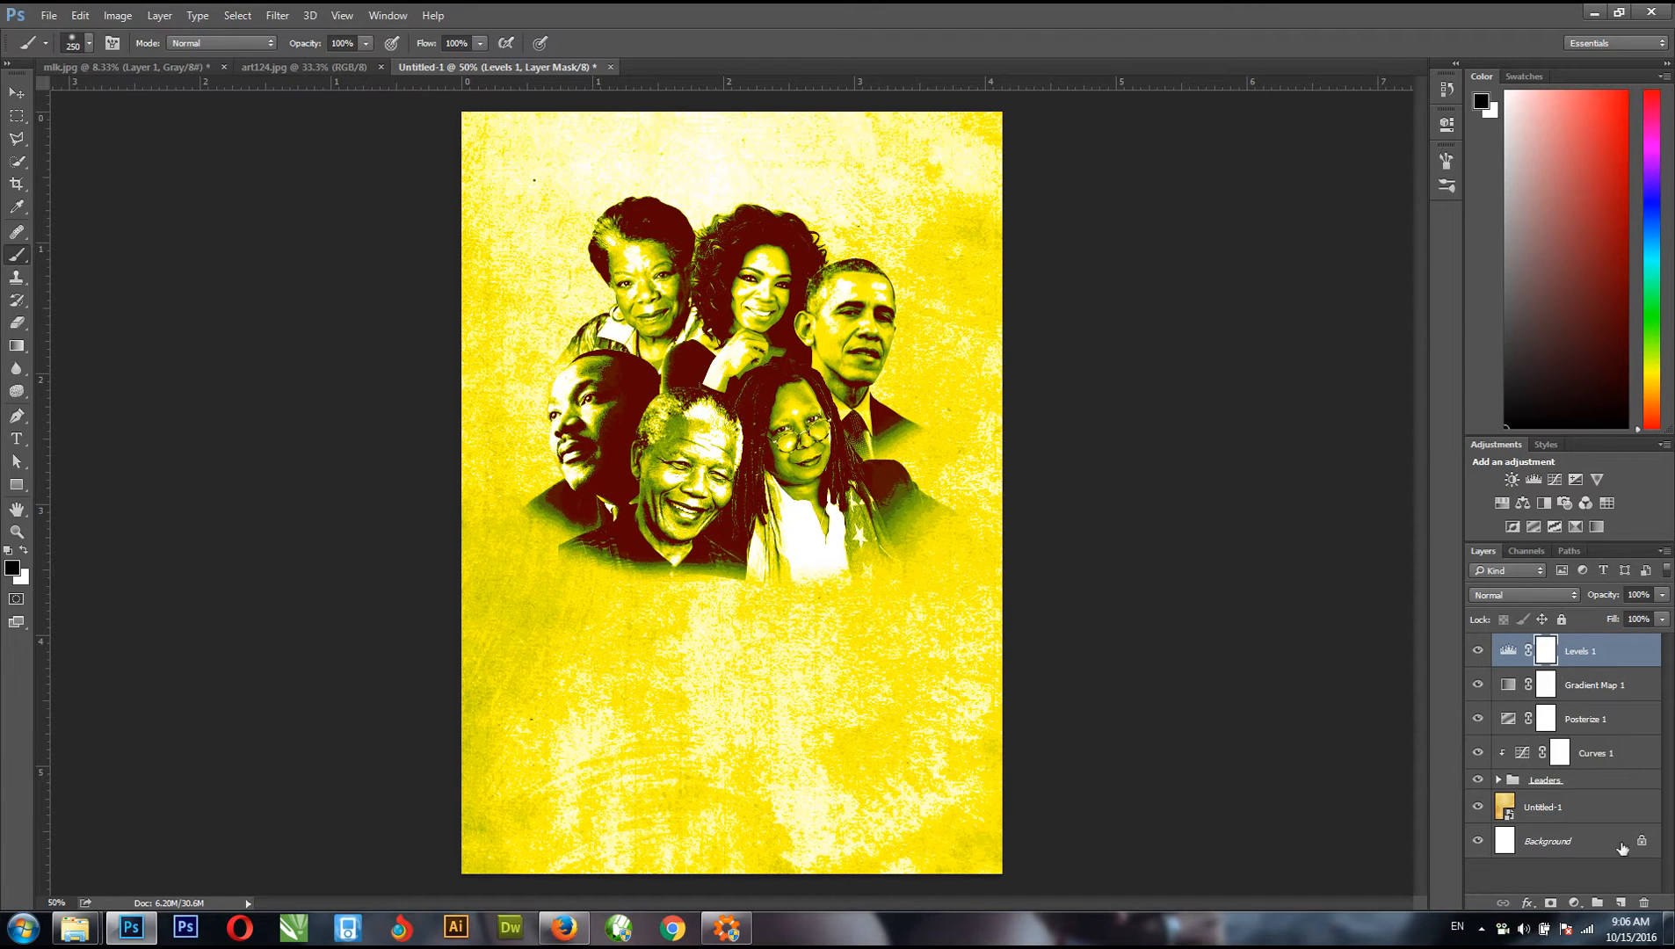
left_click(1587, 813)
key("ctrl+shift+n")
key("Return")
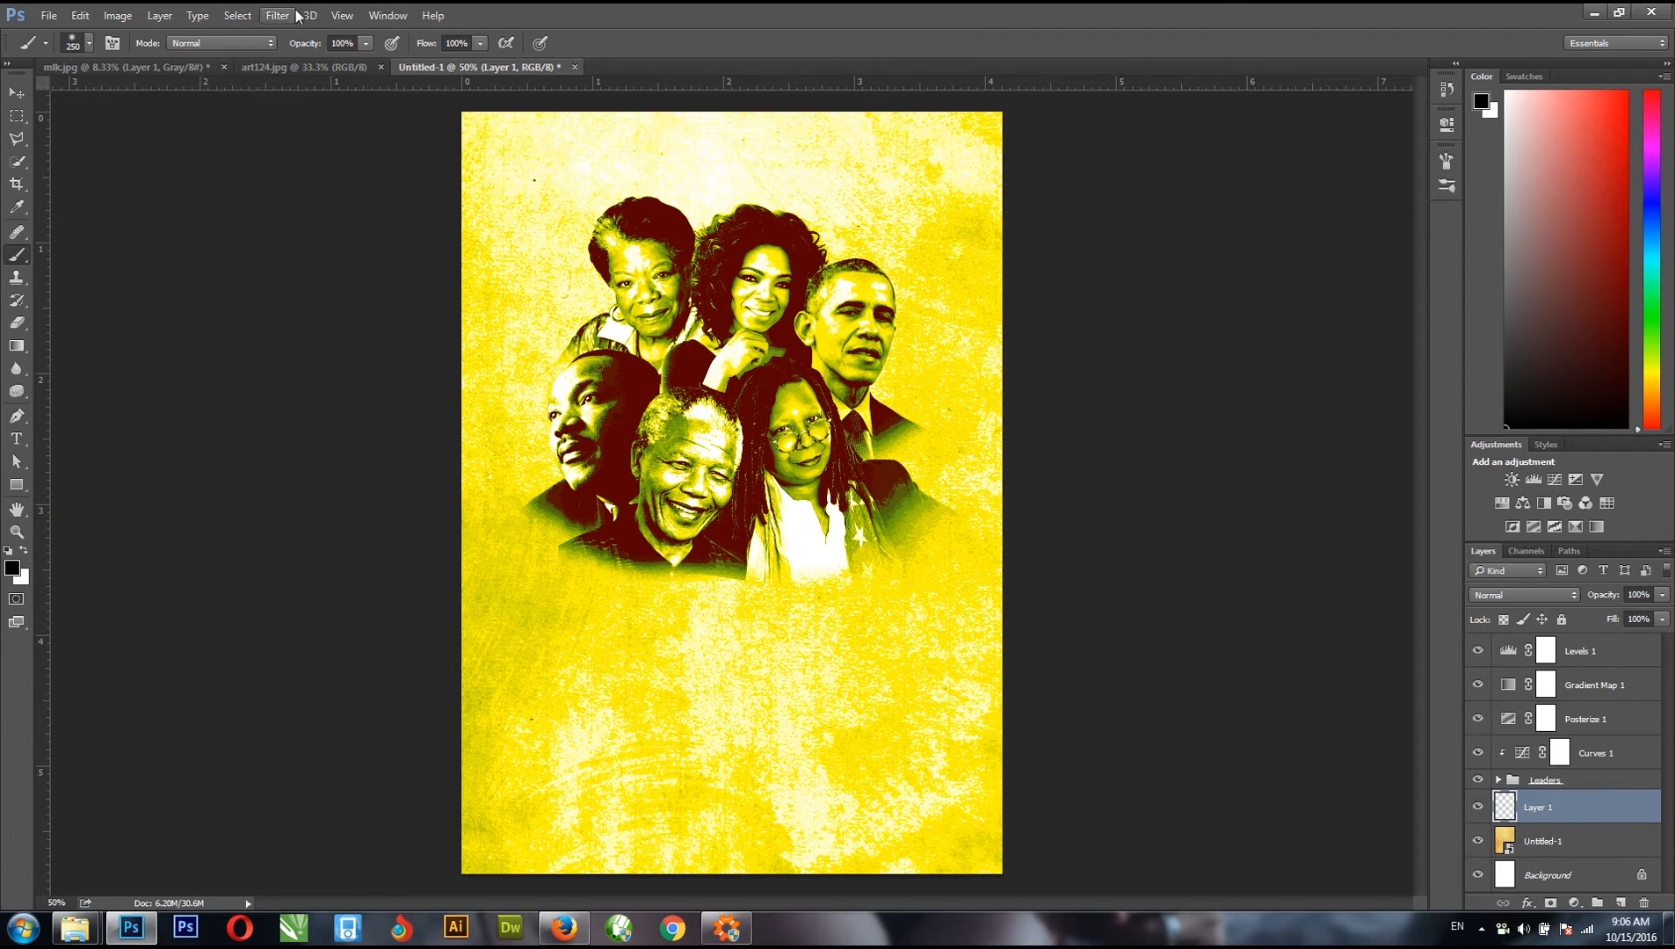
left_click(159, 15)
mouse_move(211, 36)
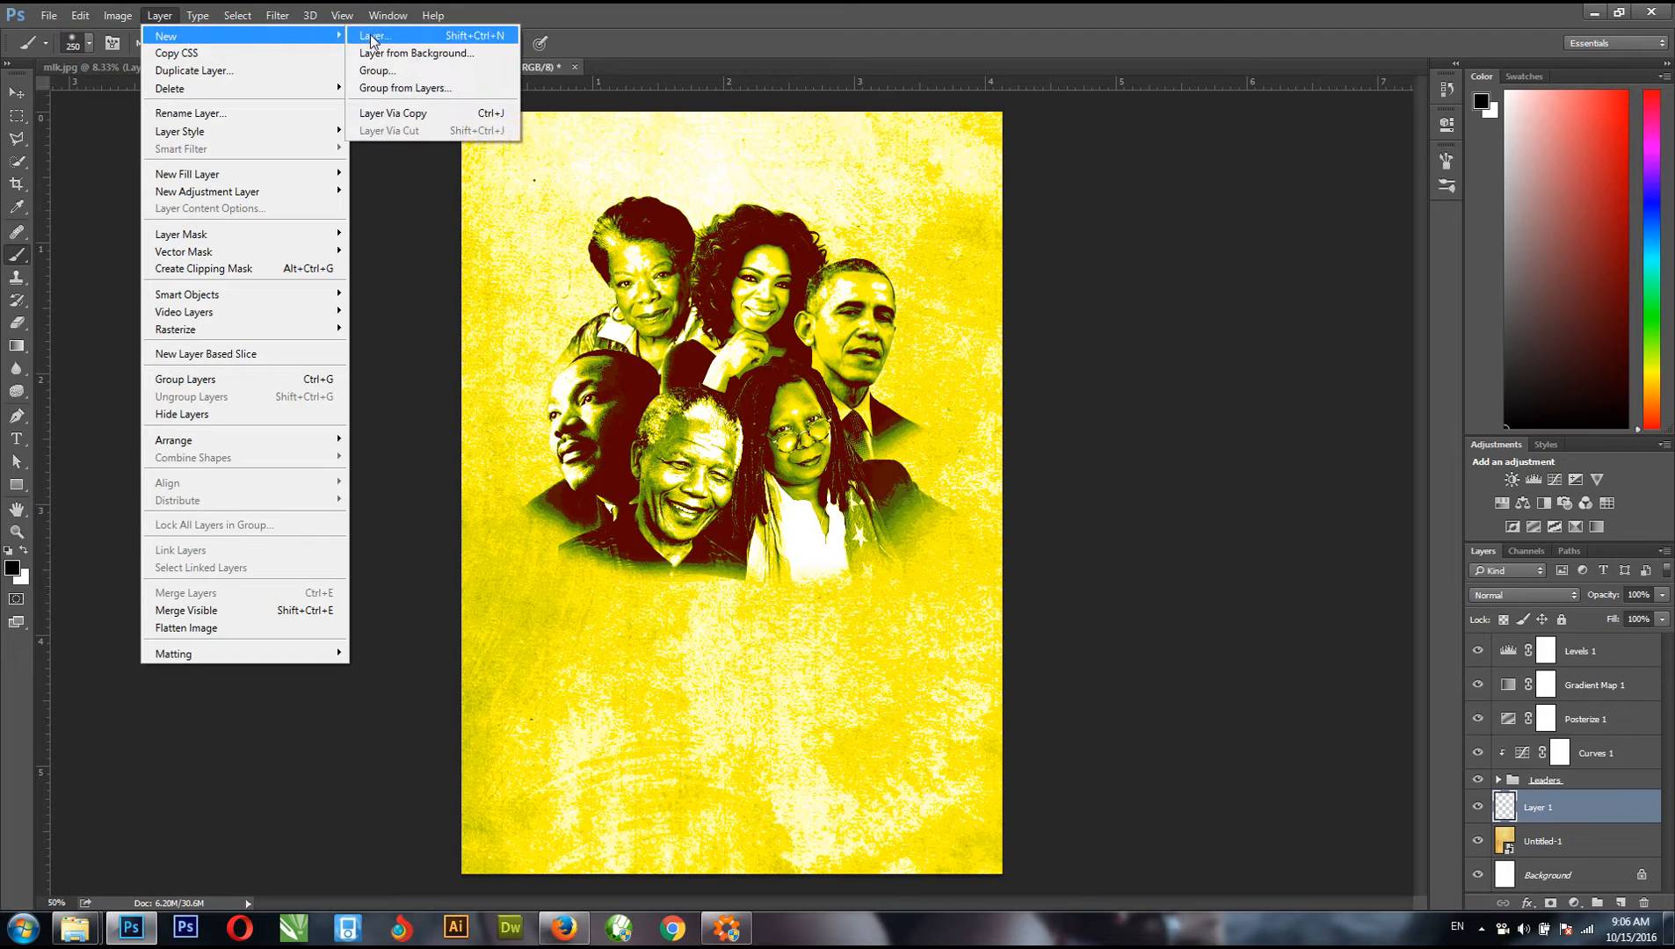
left_click(925, 6)
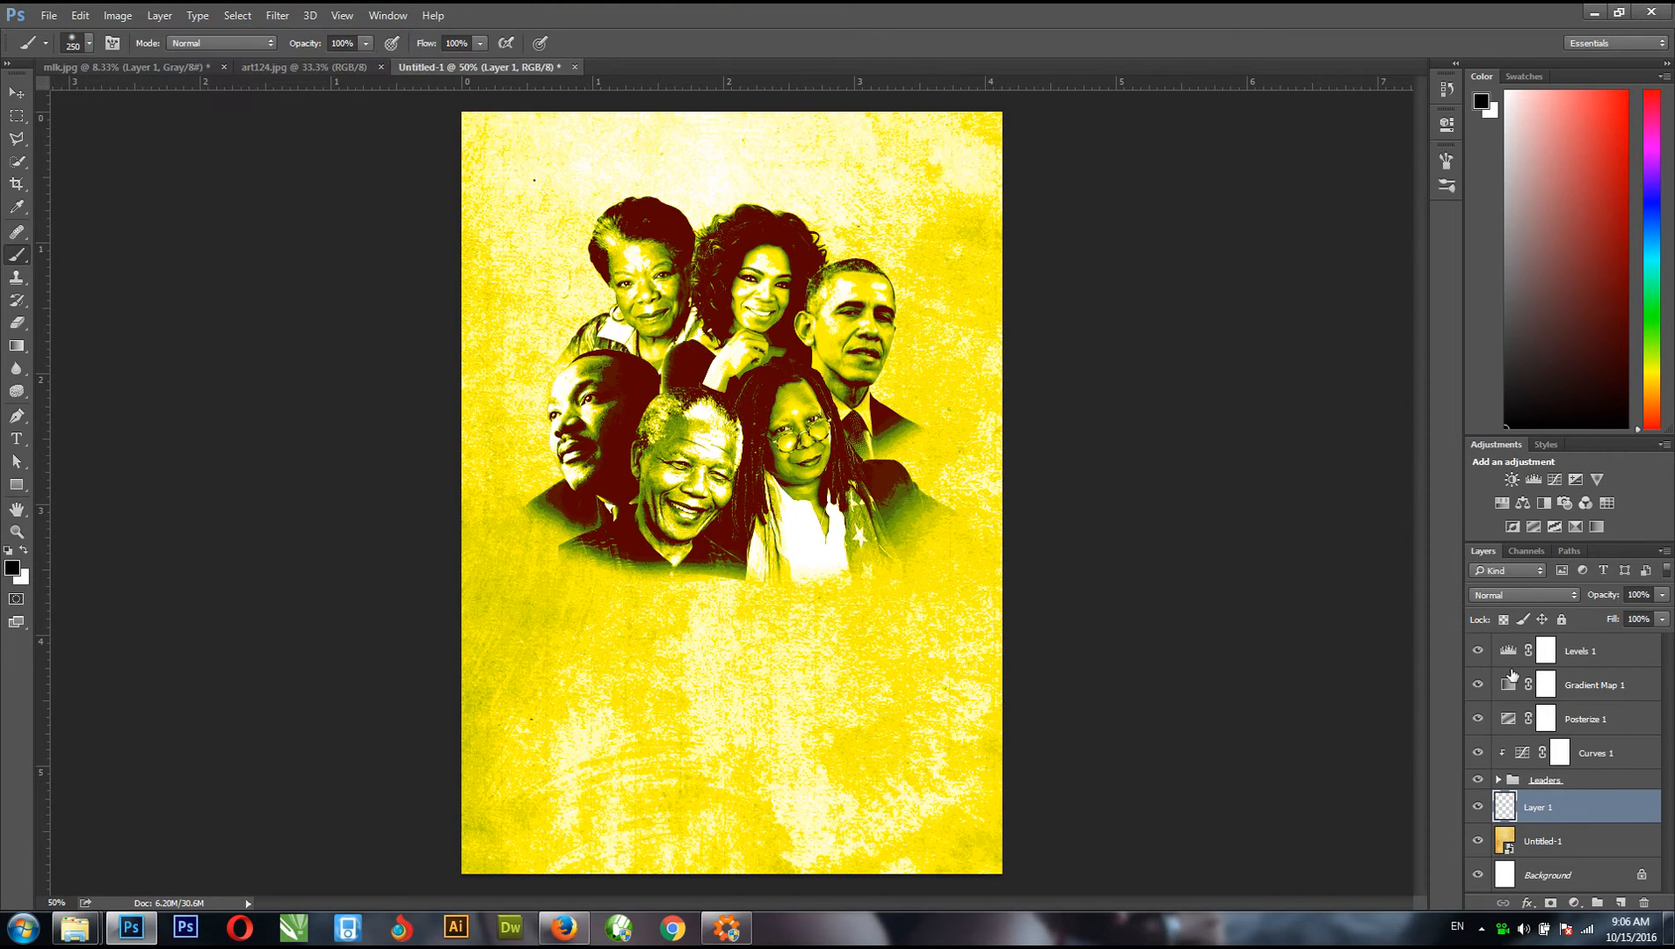
- Rename the new empty layer above the Untitled-1 texture as White
double_click(1537, 806)
type("White")
key("Return")
left_click(89, 44)
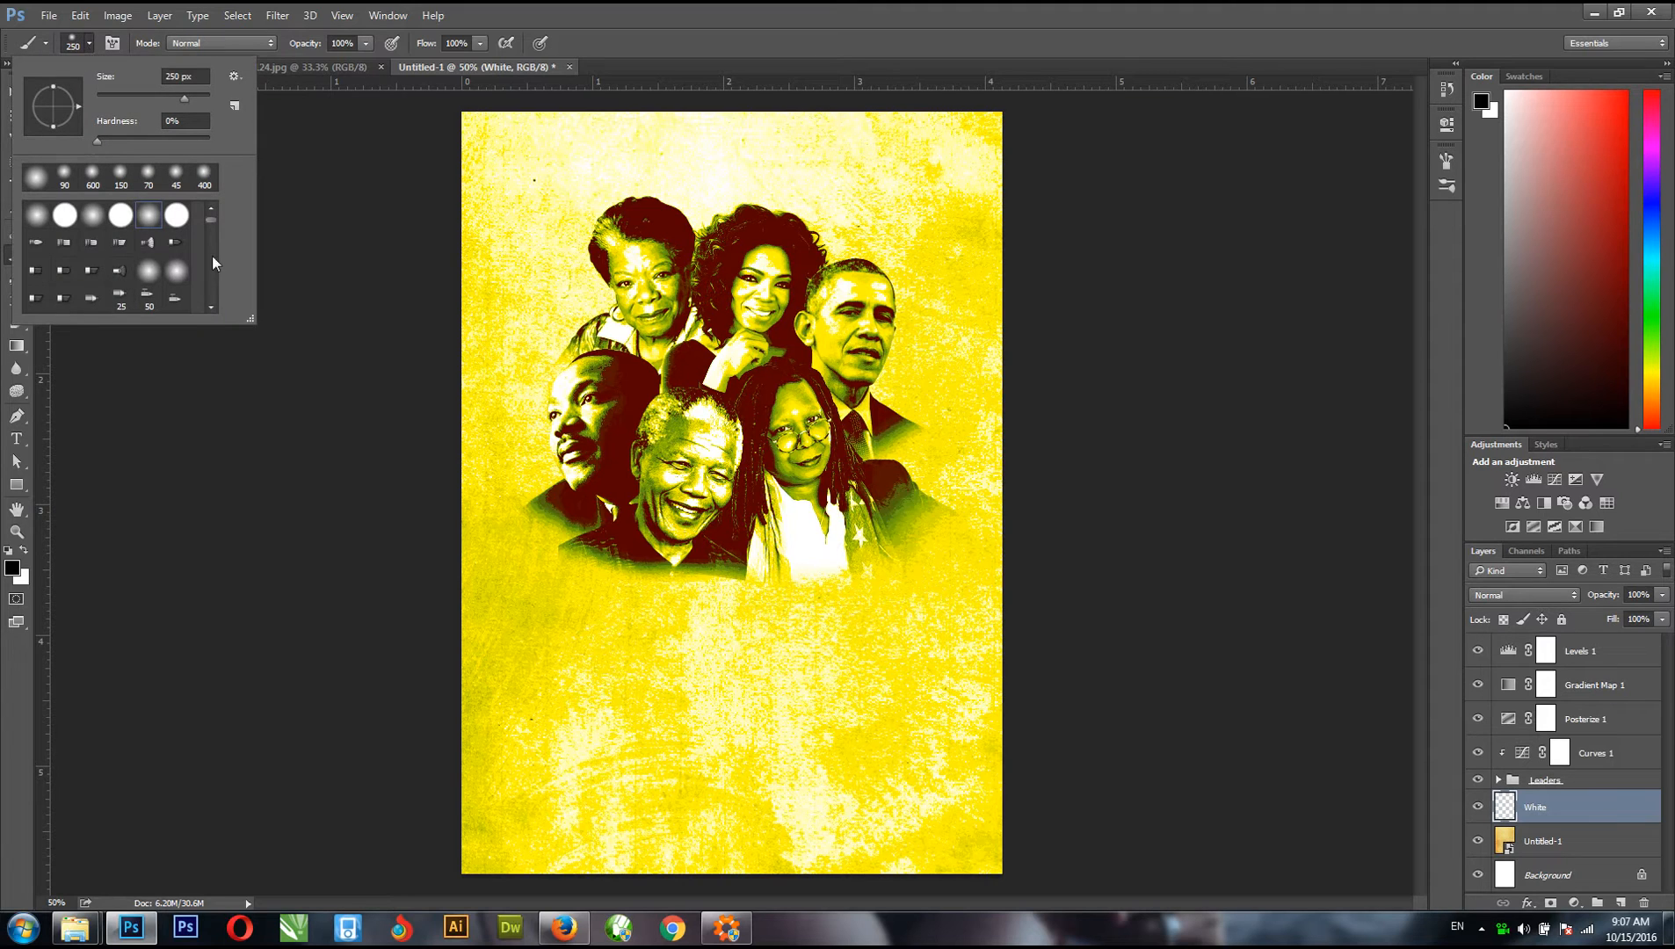
left_click_drag(211, 217, 214, 299)
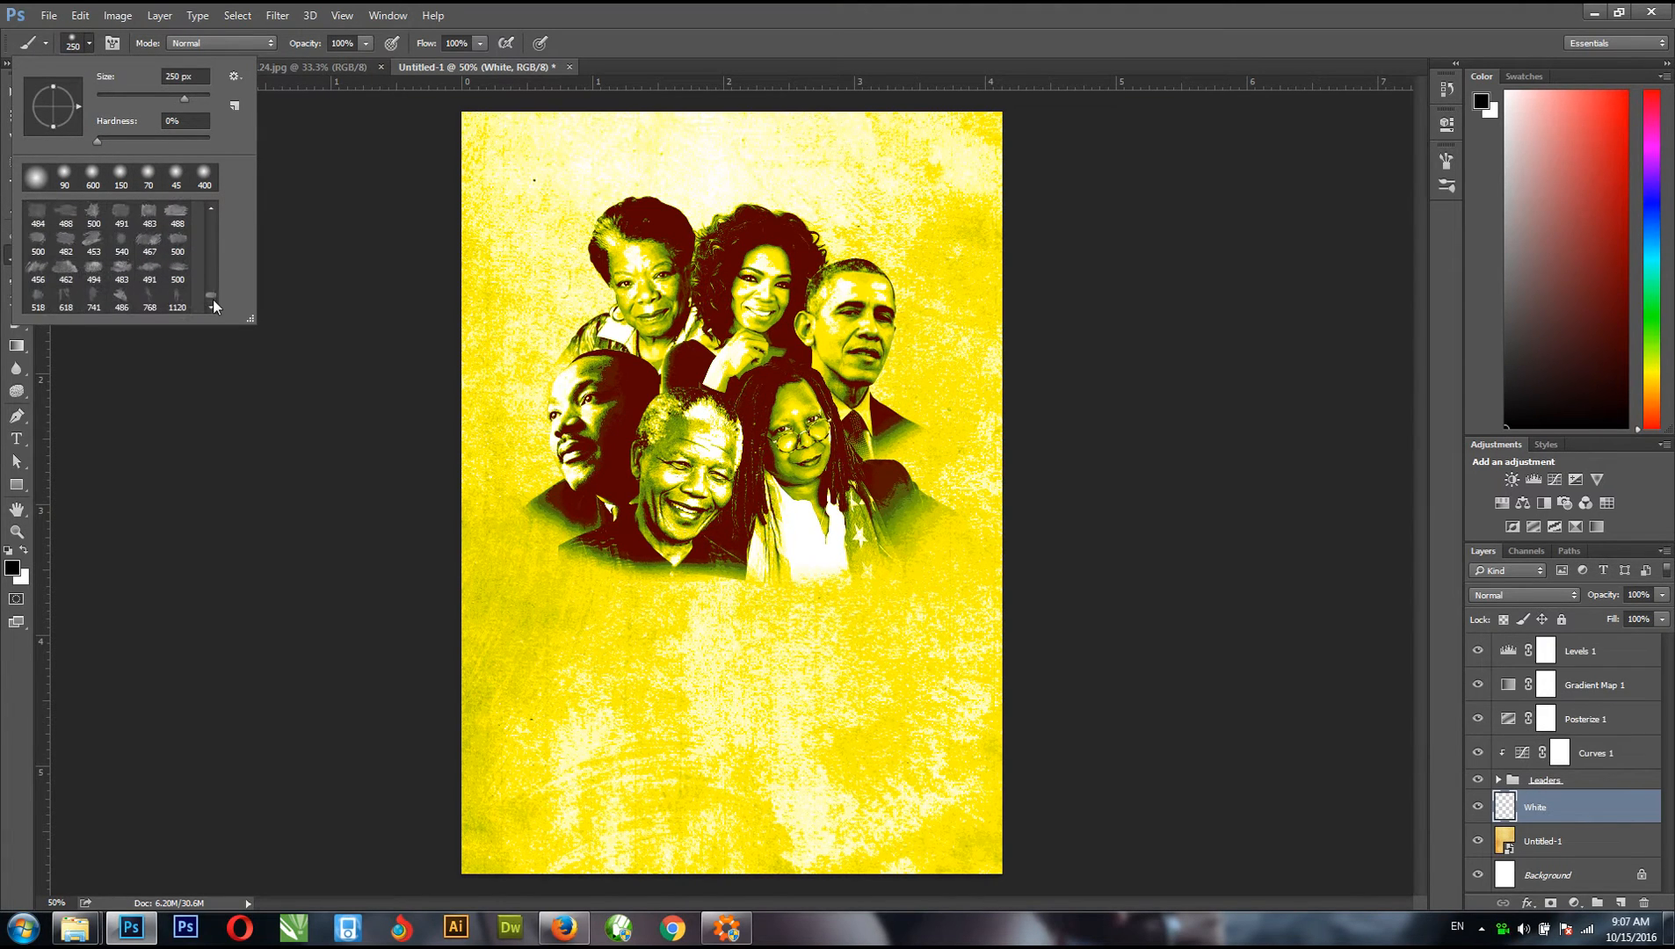
left_click_drag(212, 299, 208, 222)
left_click(100, 208)
left_click(945, 6)
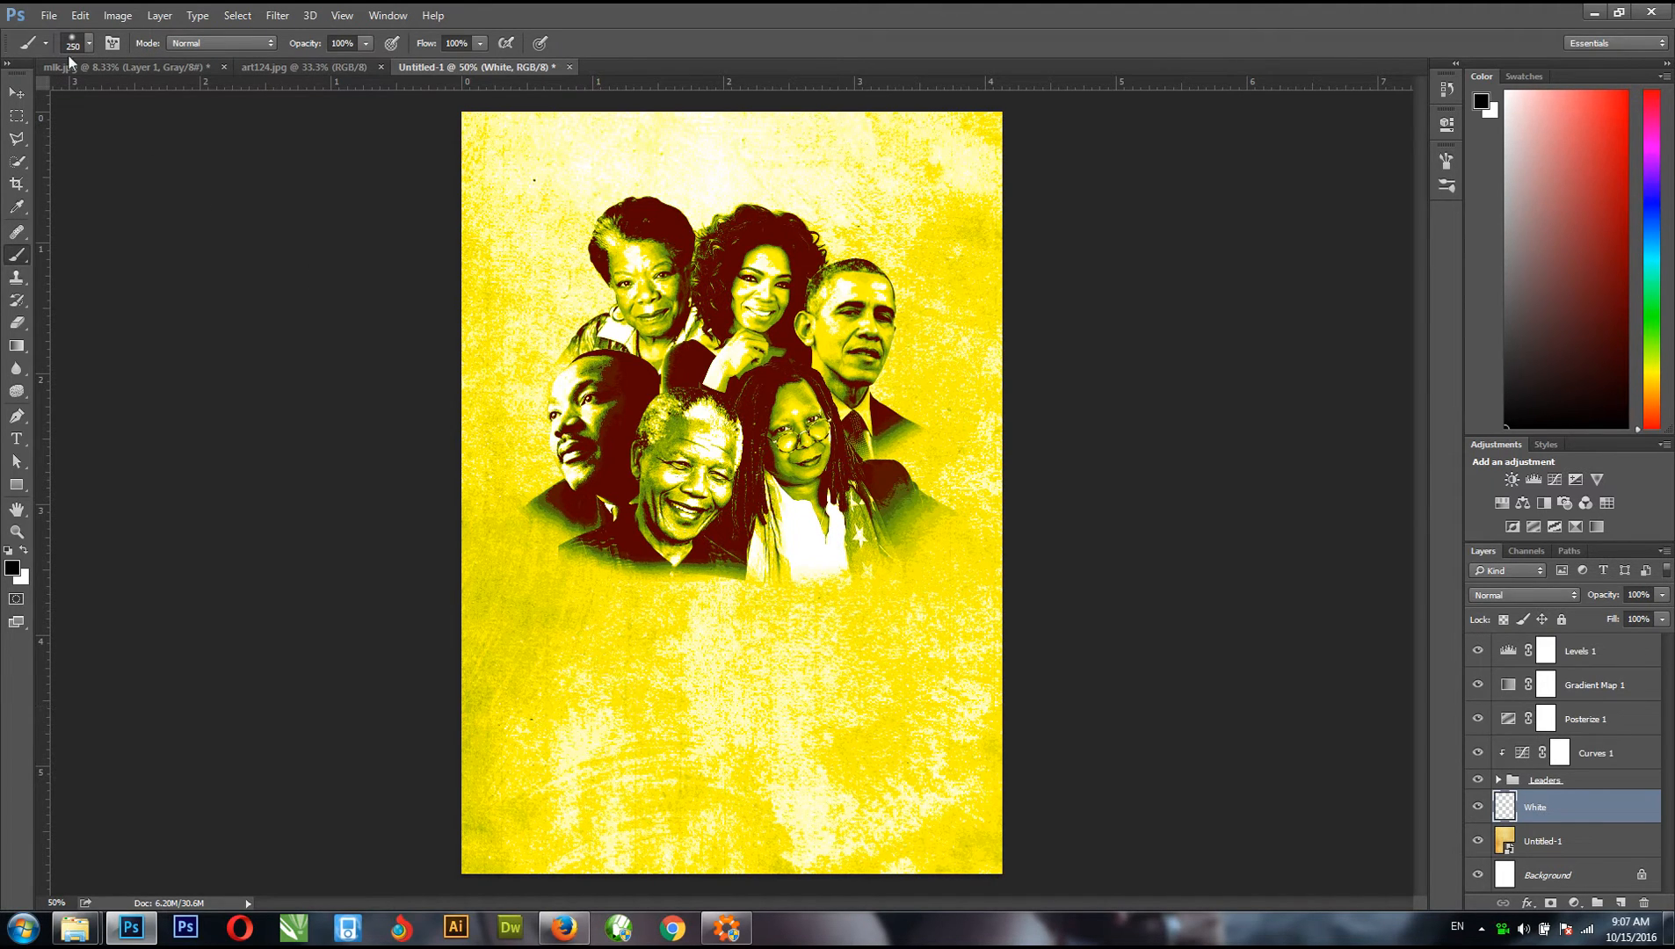
- Paint white across the lower part of the poster on the White layer with a soft 1100 px brush
key("bracketright")
key("bracketright")
key("bracketright")
key("bracketright")
key("bracketright")
key("bracketright")
key("bracketright")
key("bracketright")
key("bracketright")
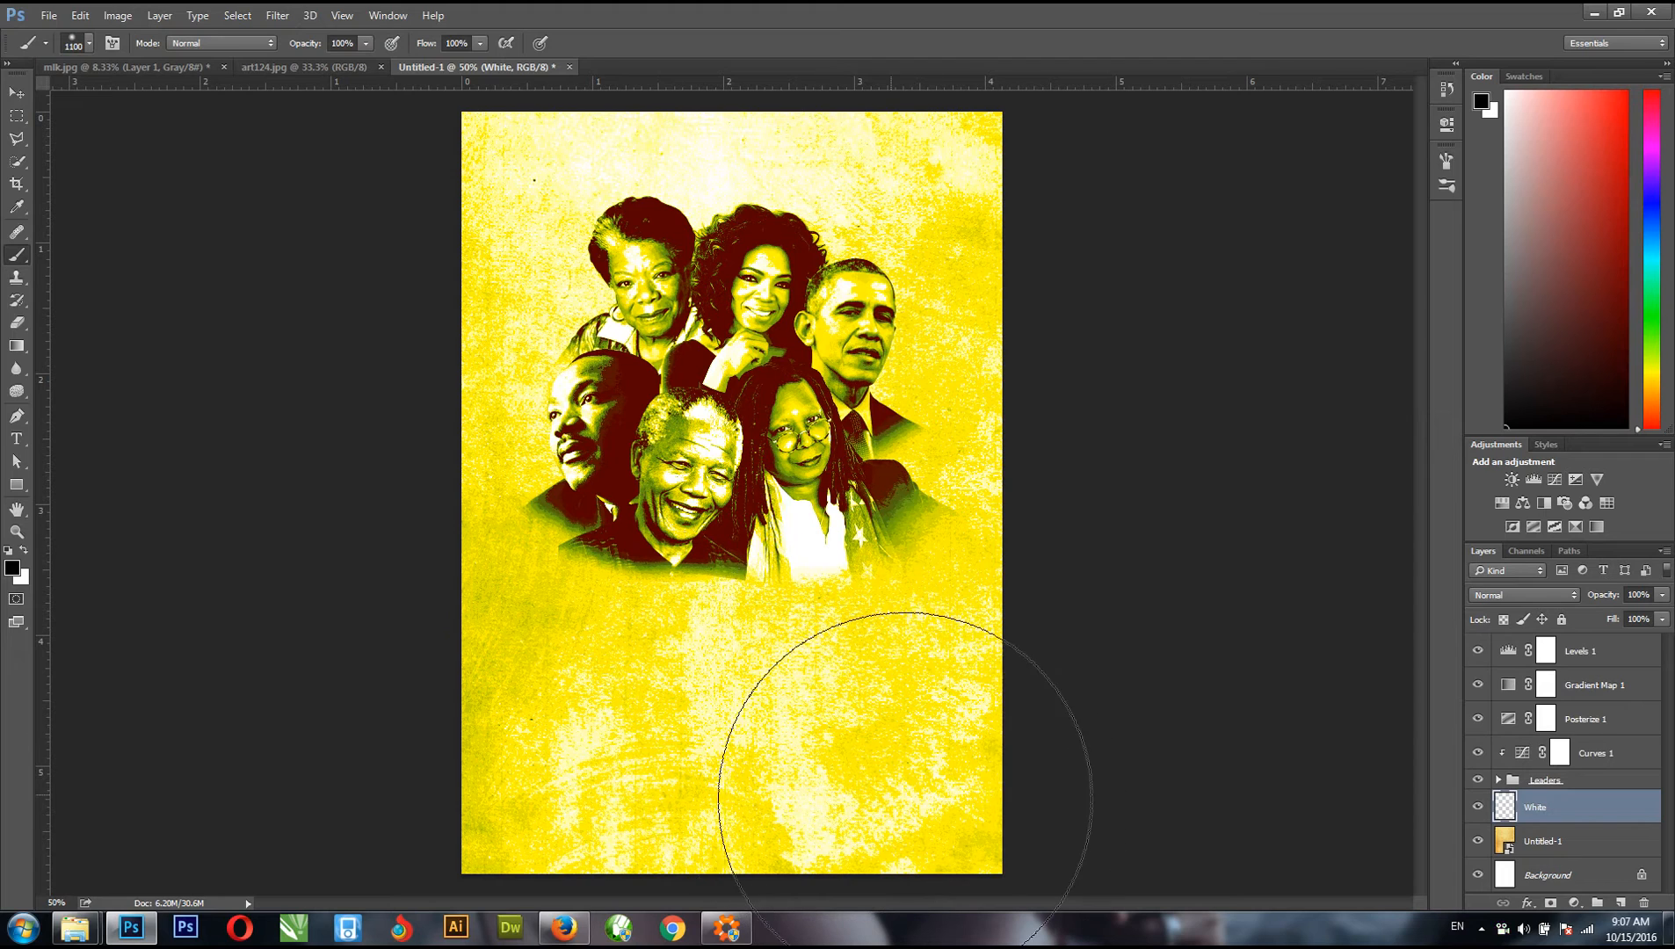
left_click(815, 771)
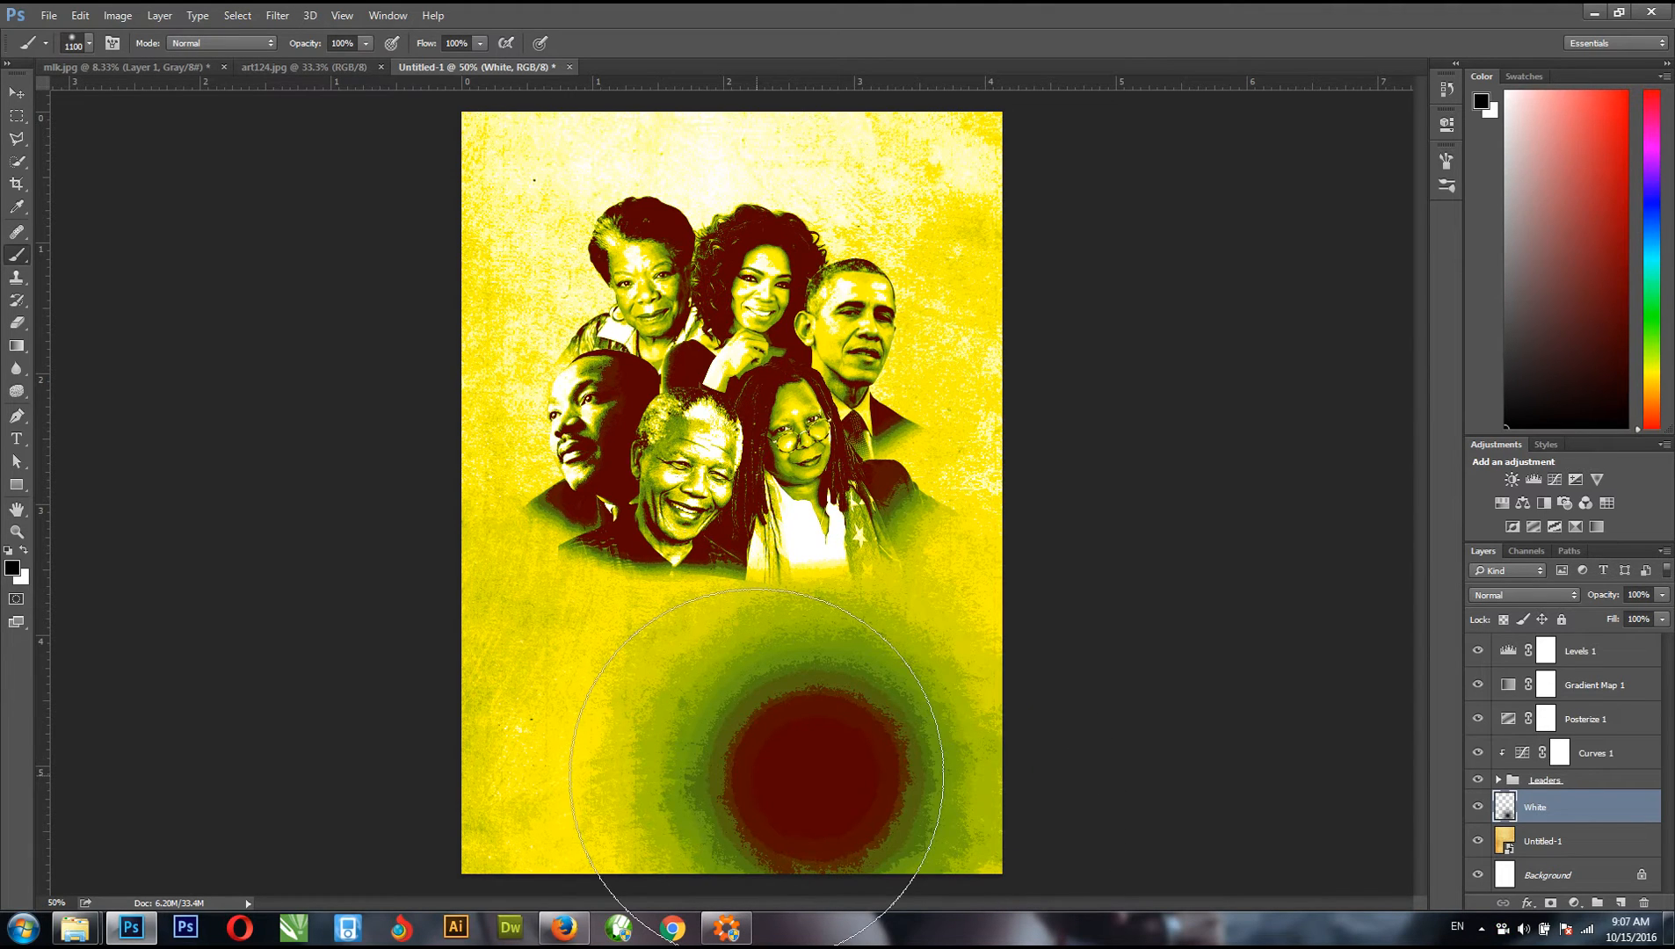
key("ctrl+z")
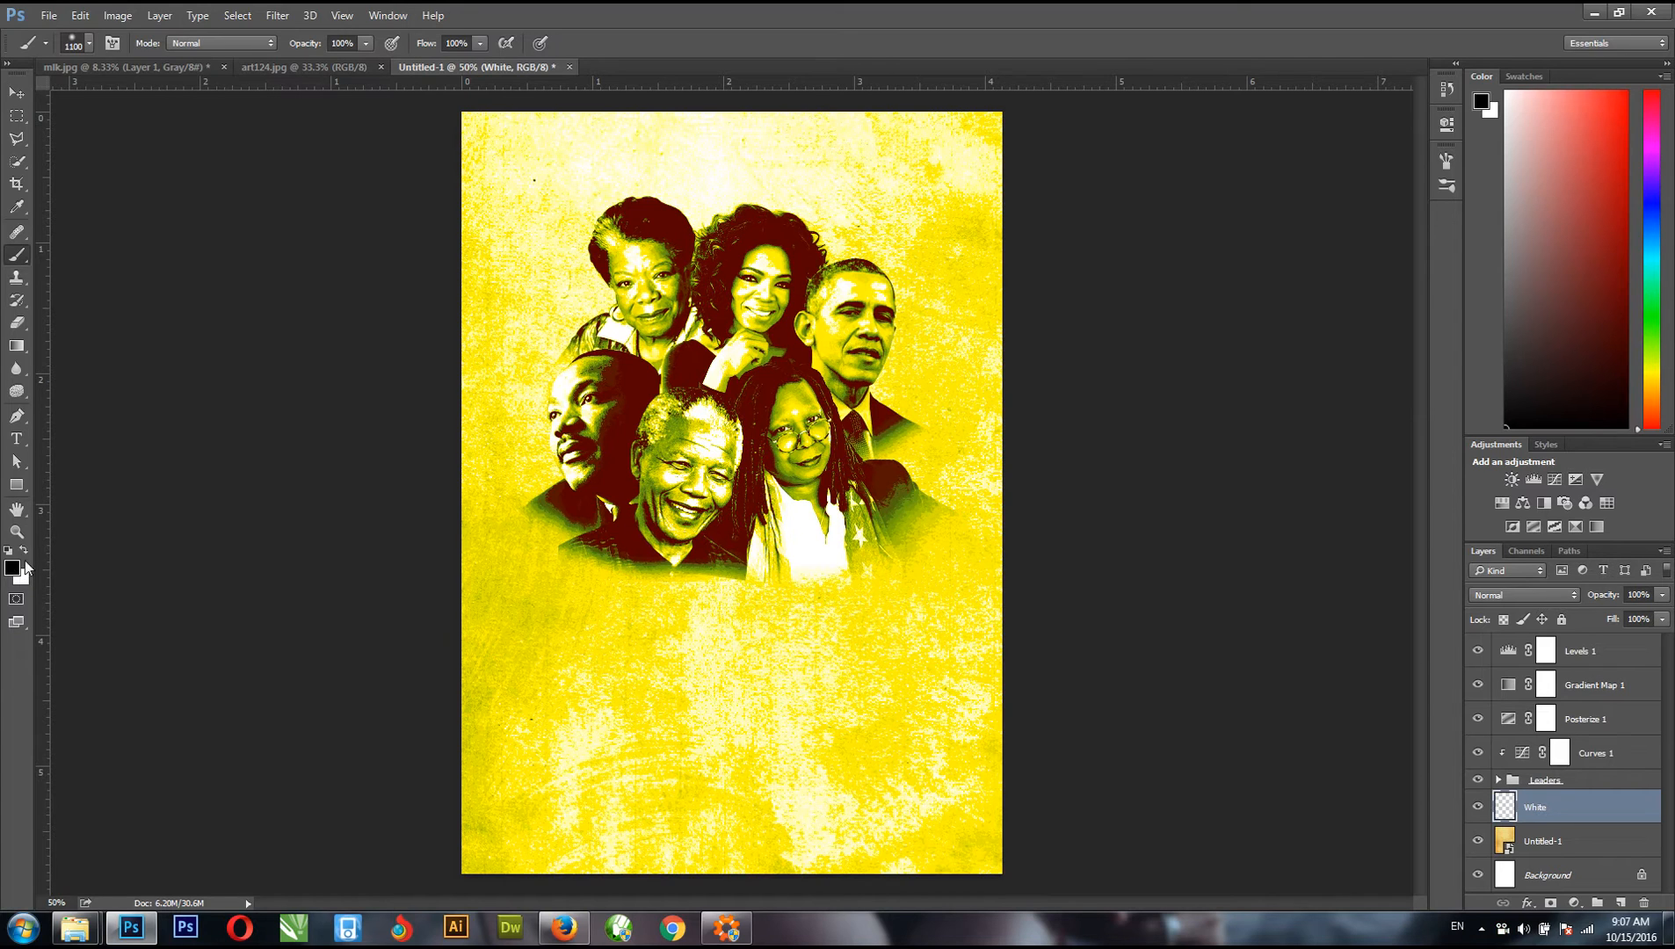
left_click(21, 551)
mouse_move(804, 791)
left_mouse_down()
mouse_move(603, 849)
mouse_move(595, 871)
mouse_move(692, 734)
mouse_move(722, 777)
left_mouse_up()
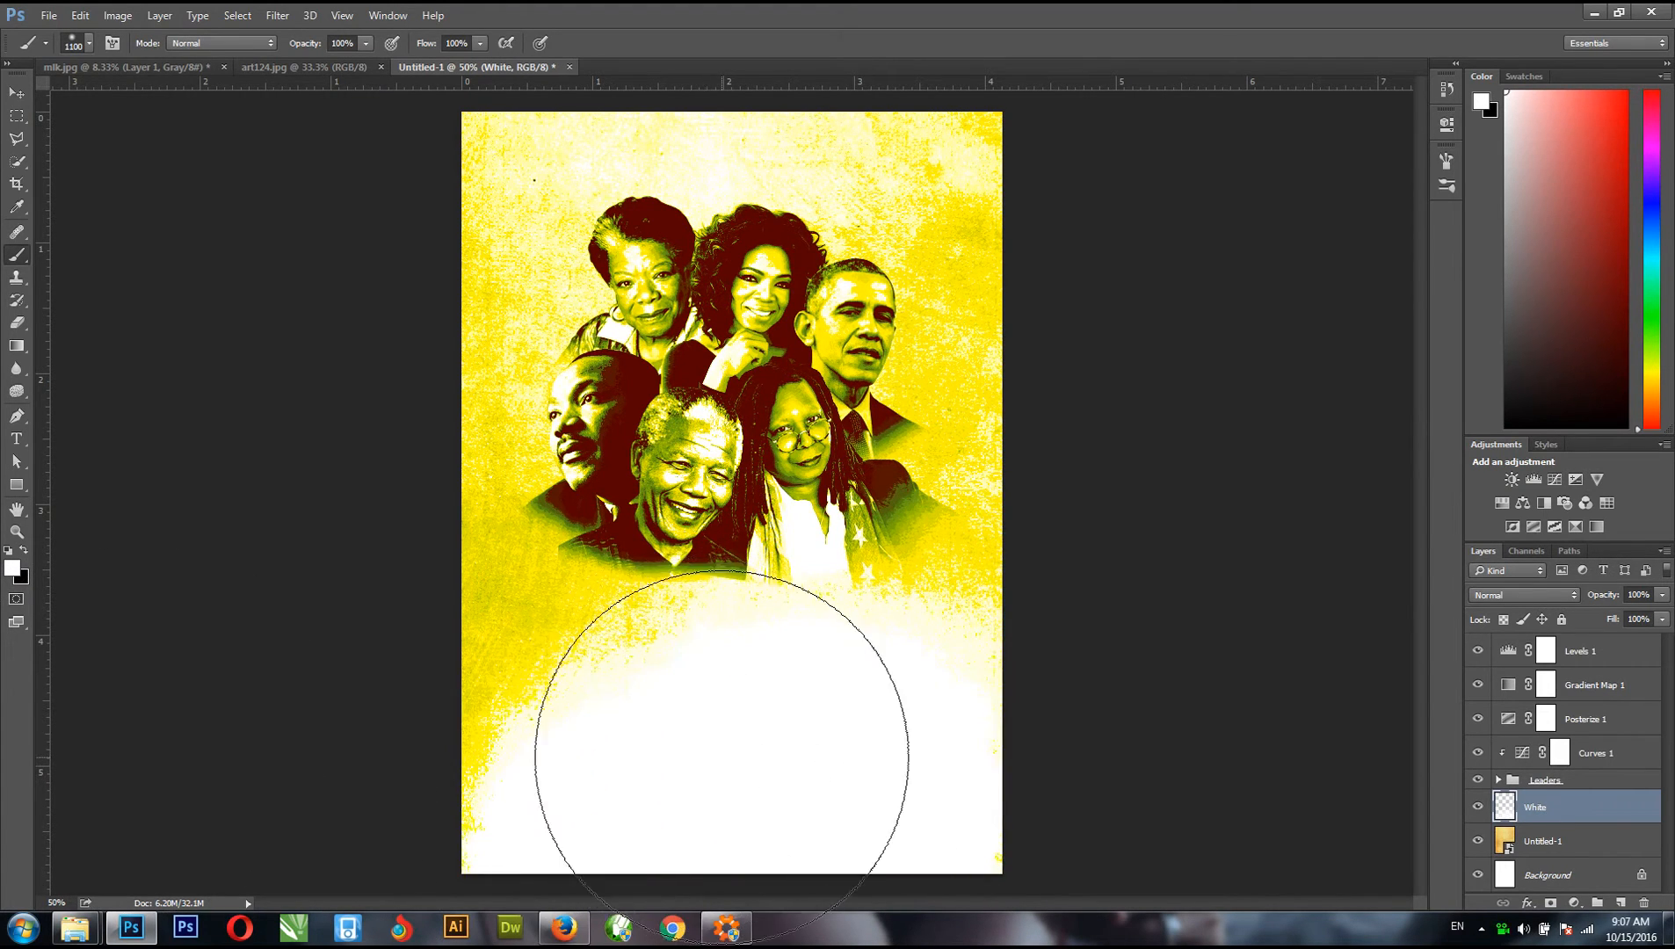
- Extend the painted white upward to just beneath the portraits with a soft 700 px brush
key("bracketleft")
key("bracketleft")
key("bracketleft")
key("bracketleft")
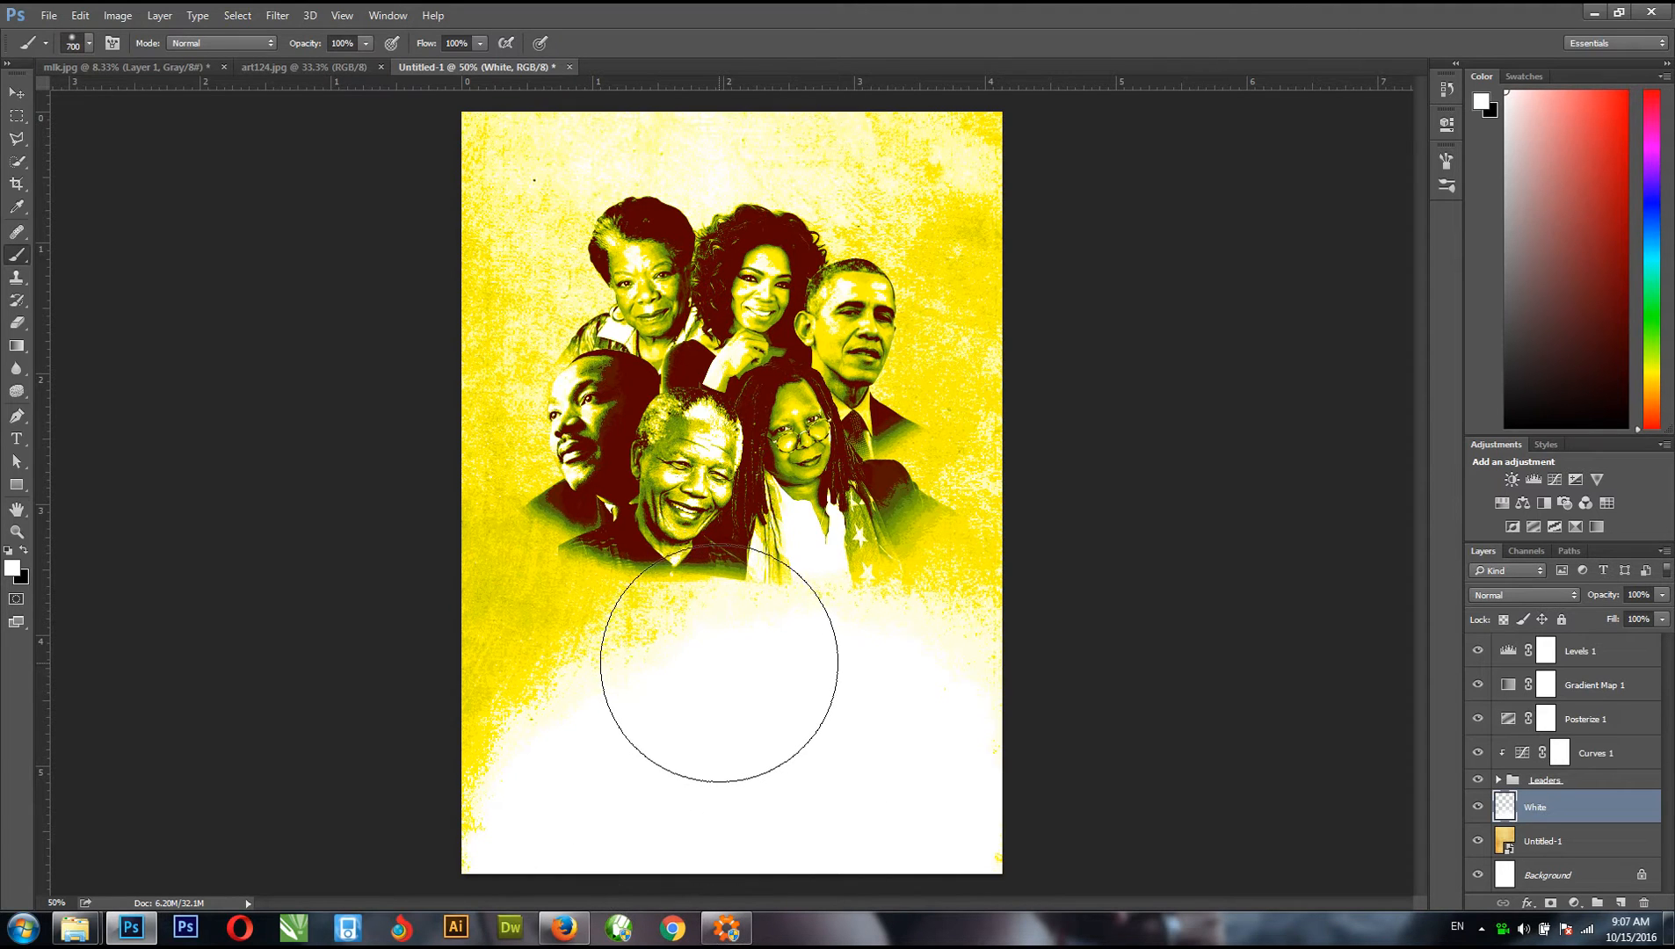
left_click_drag(714, 639, 719, 663)
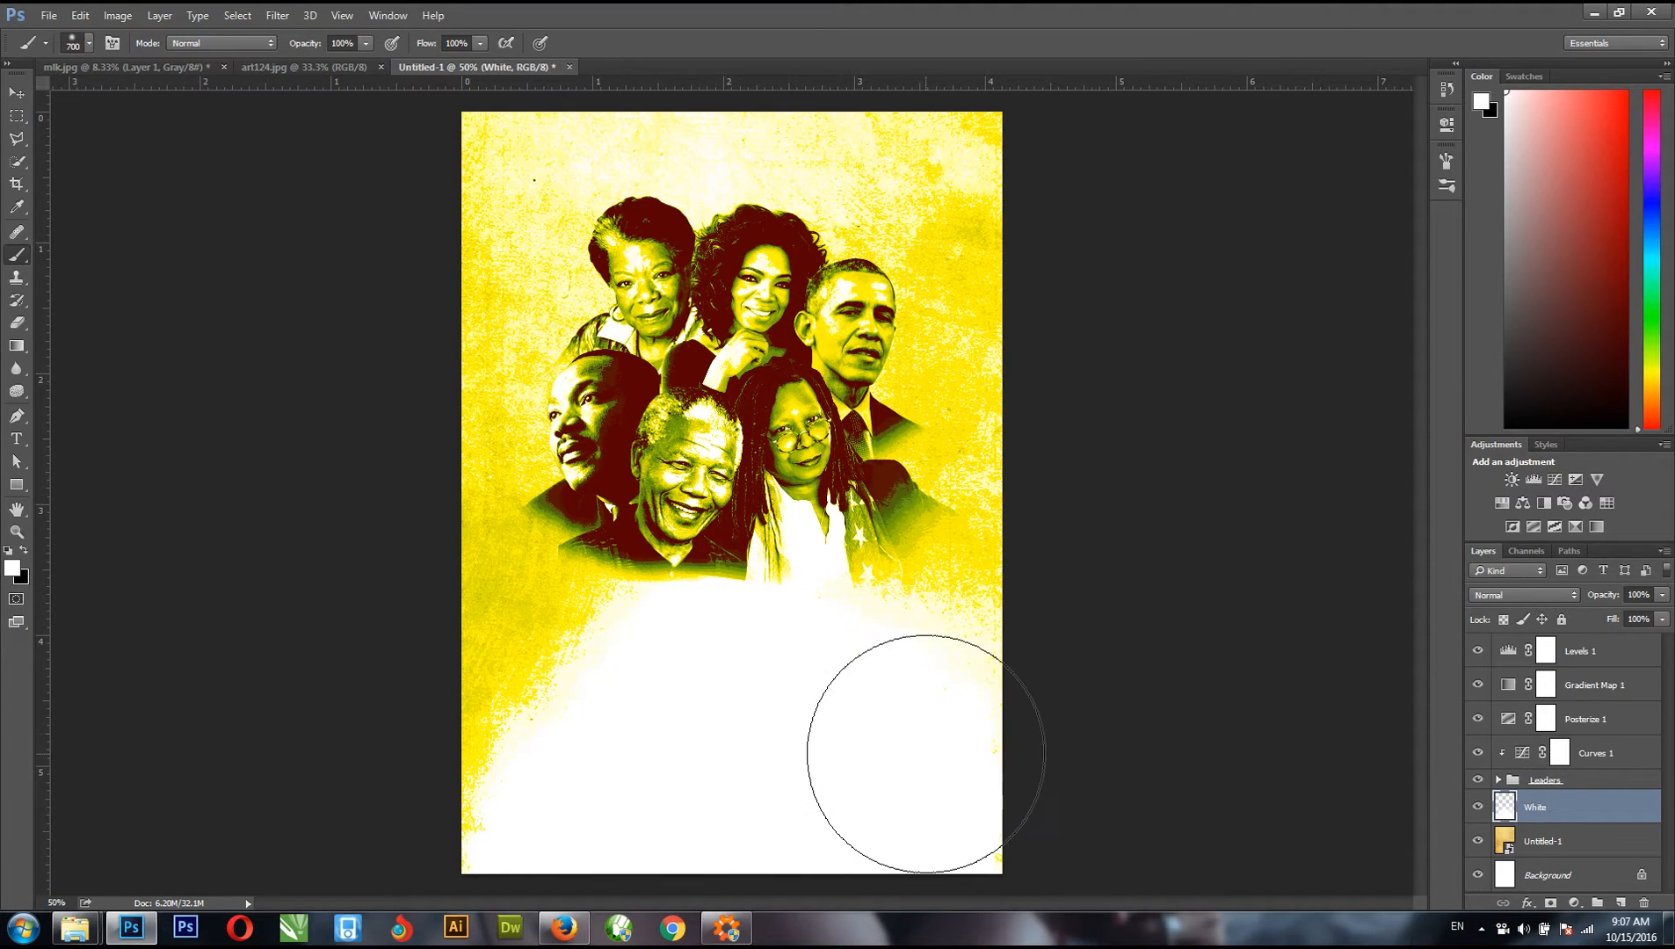
- Erase the painted white along the poster's lower right and left edges with a soft 600 px eraser
key("e")
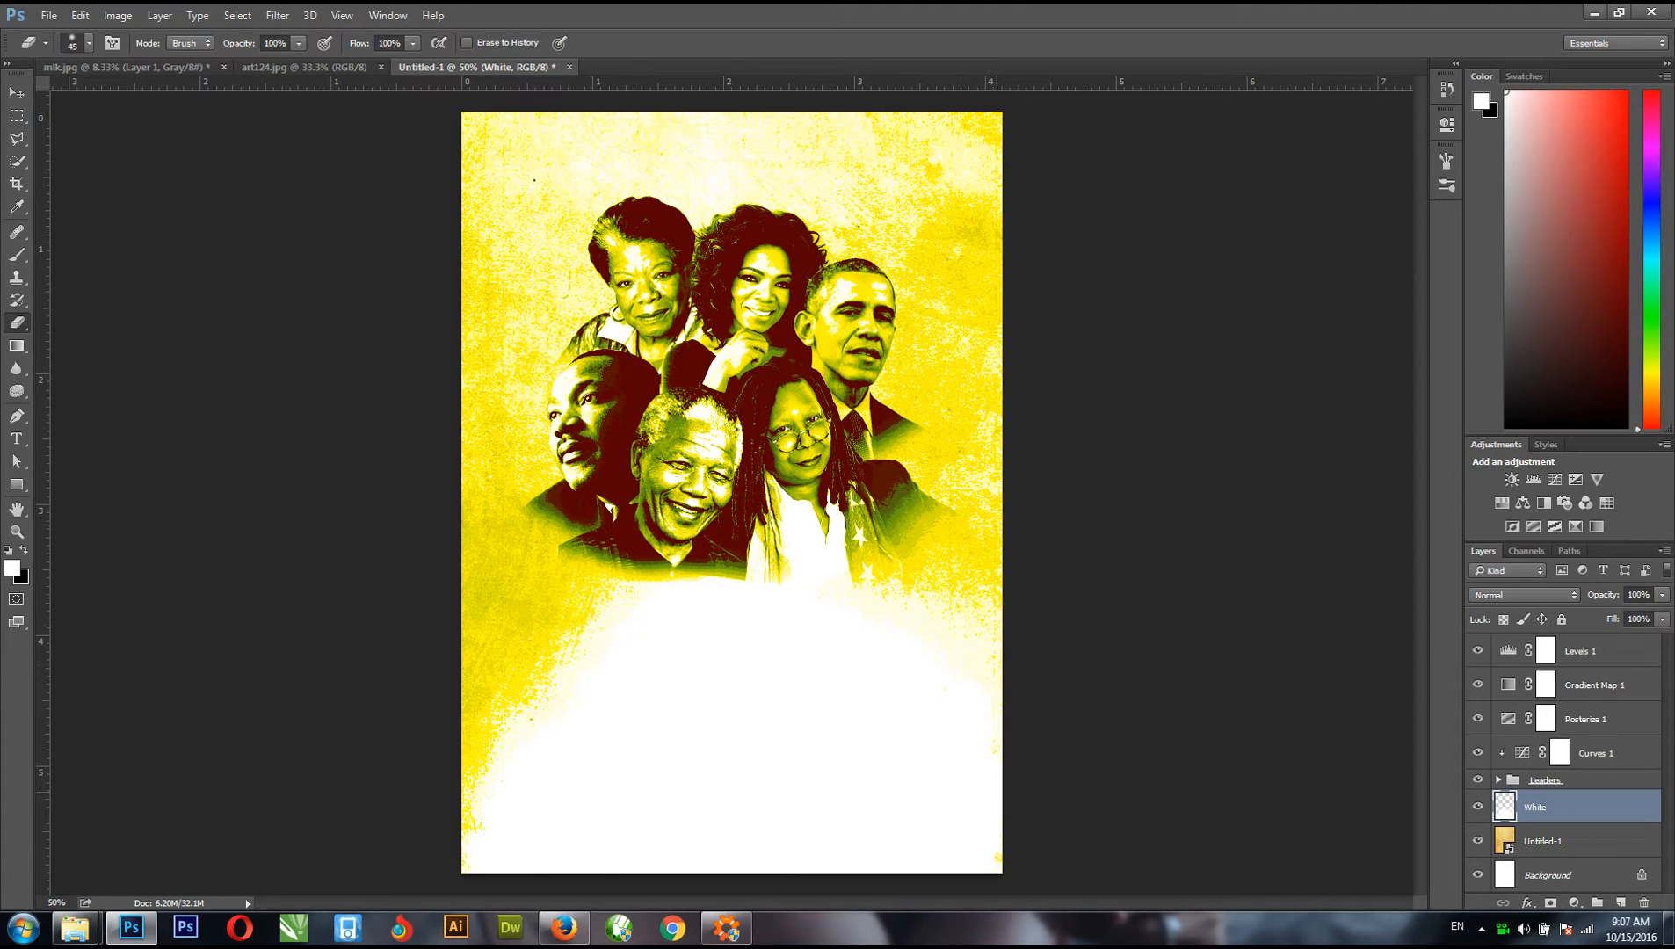
key("bracketright")
key("bracketright")
key("bracketright")
key("bracketright")
key("bracketright")
key("bracketright")
key("bracketright")
key("bracketright")
key("bracketright")
key("bracketright")
key("bracketright")
key("bracketright")
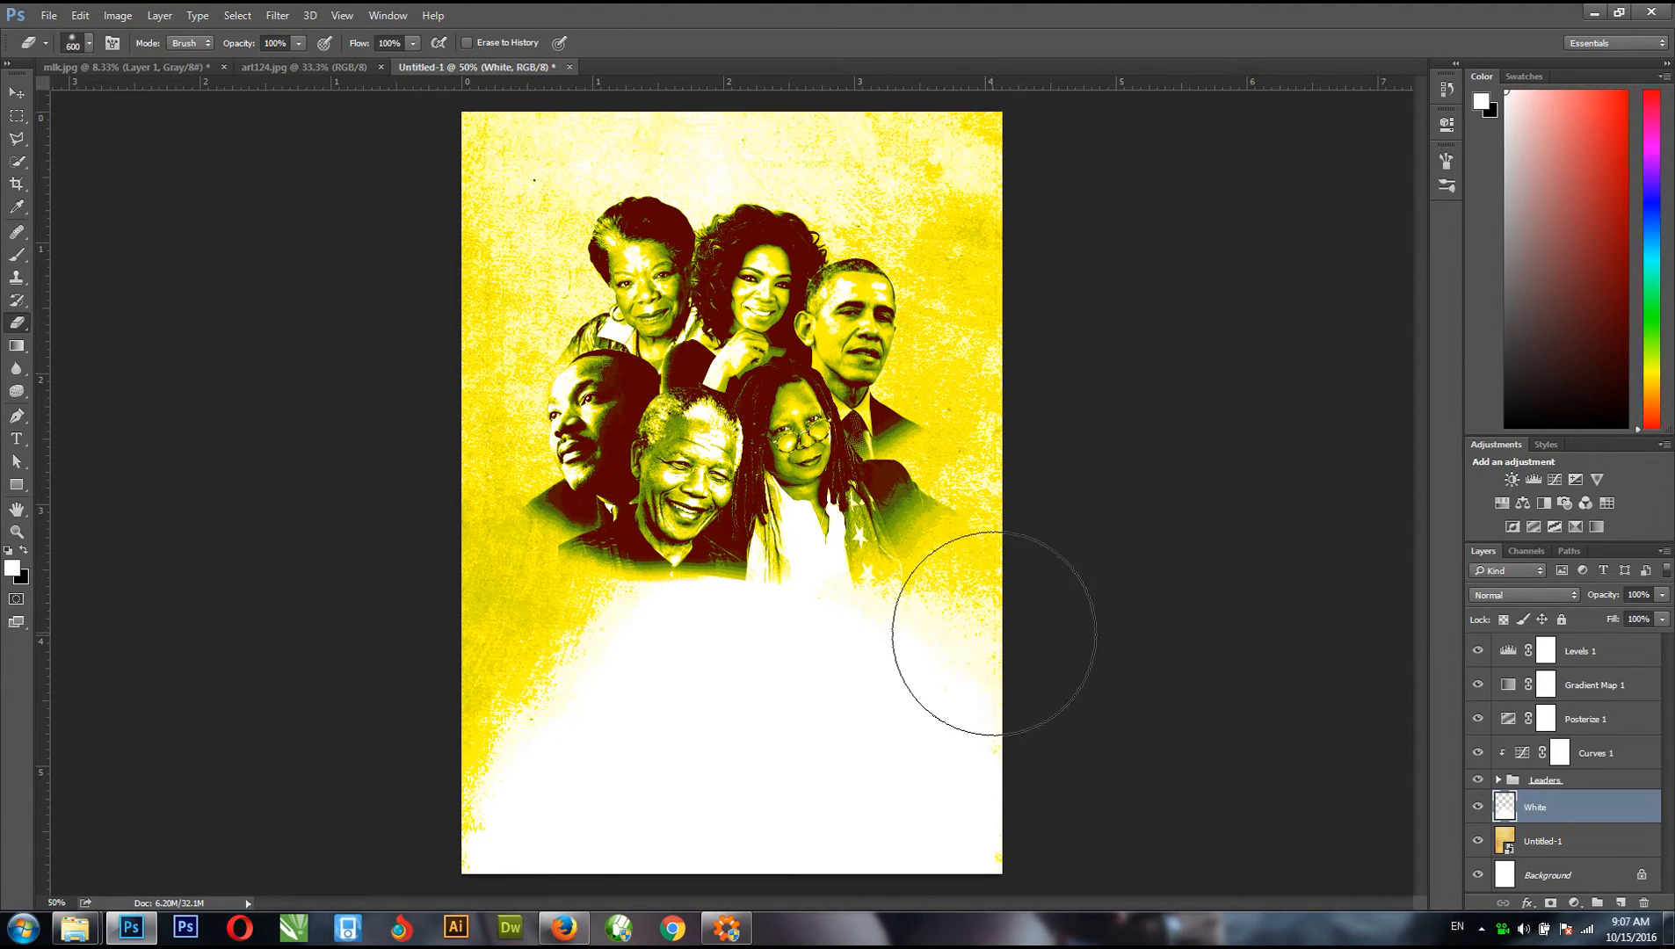
left_click_drag(990, 636, 974, 621)
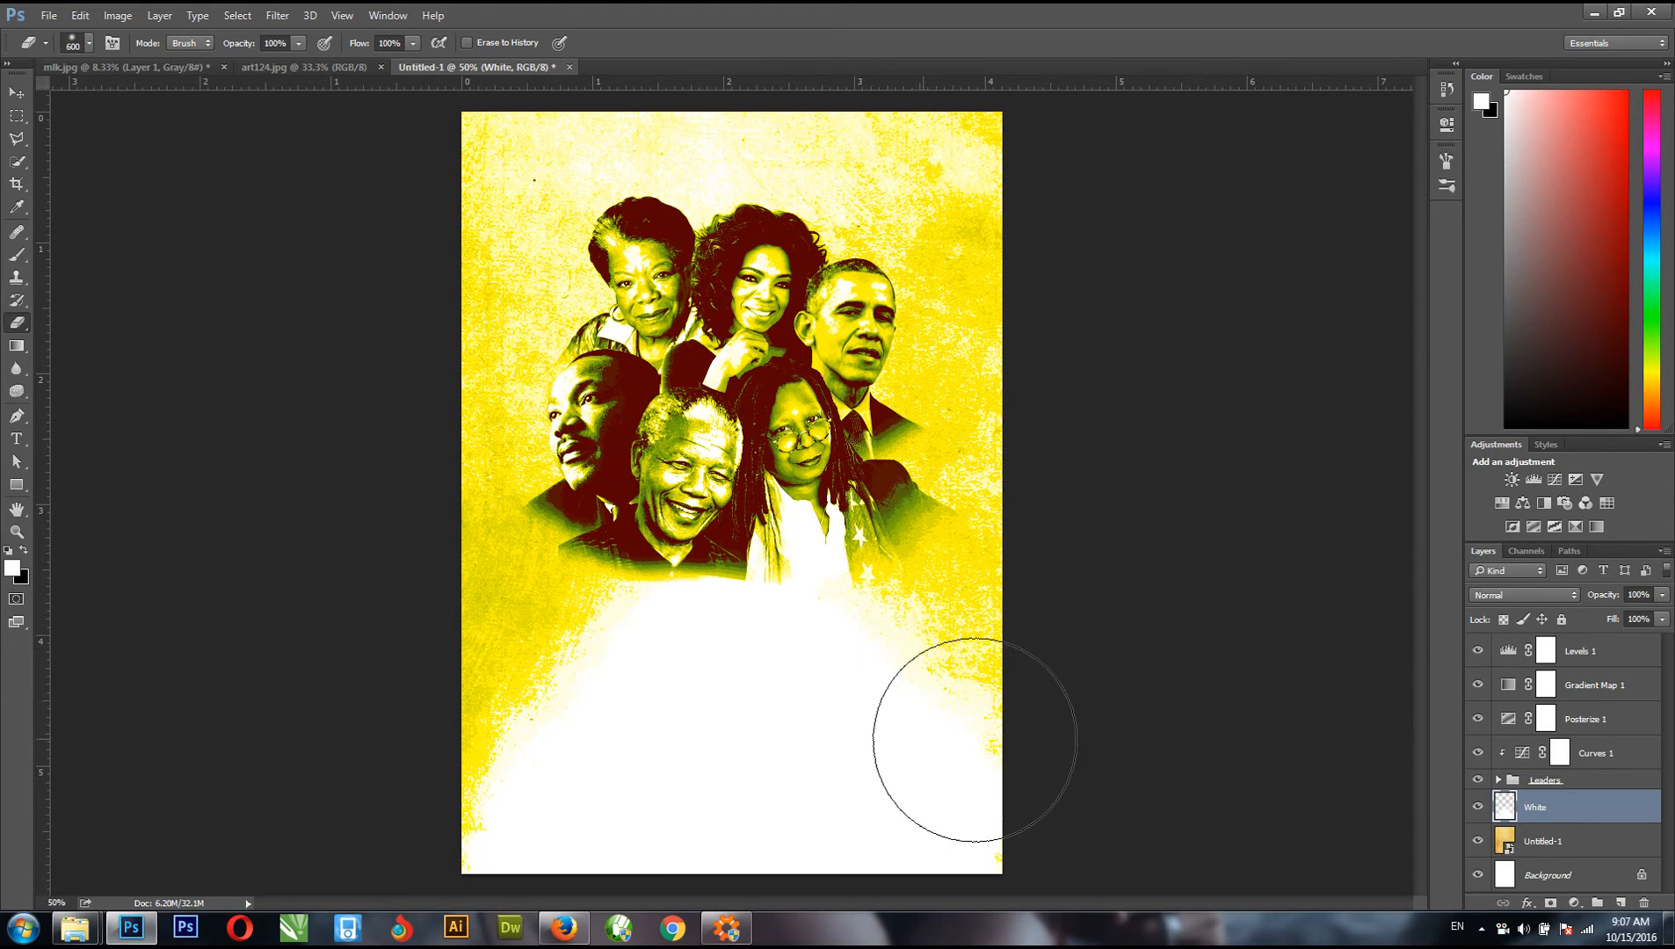
key("v")
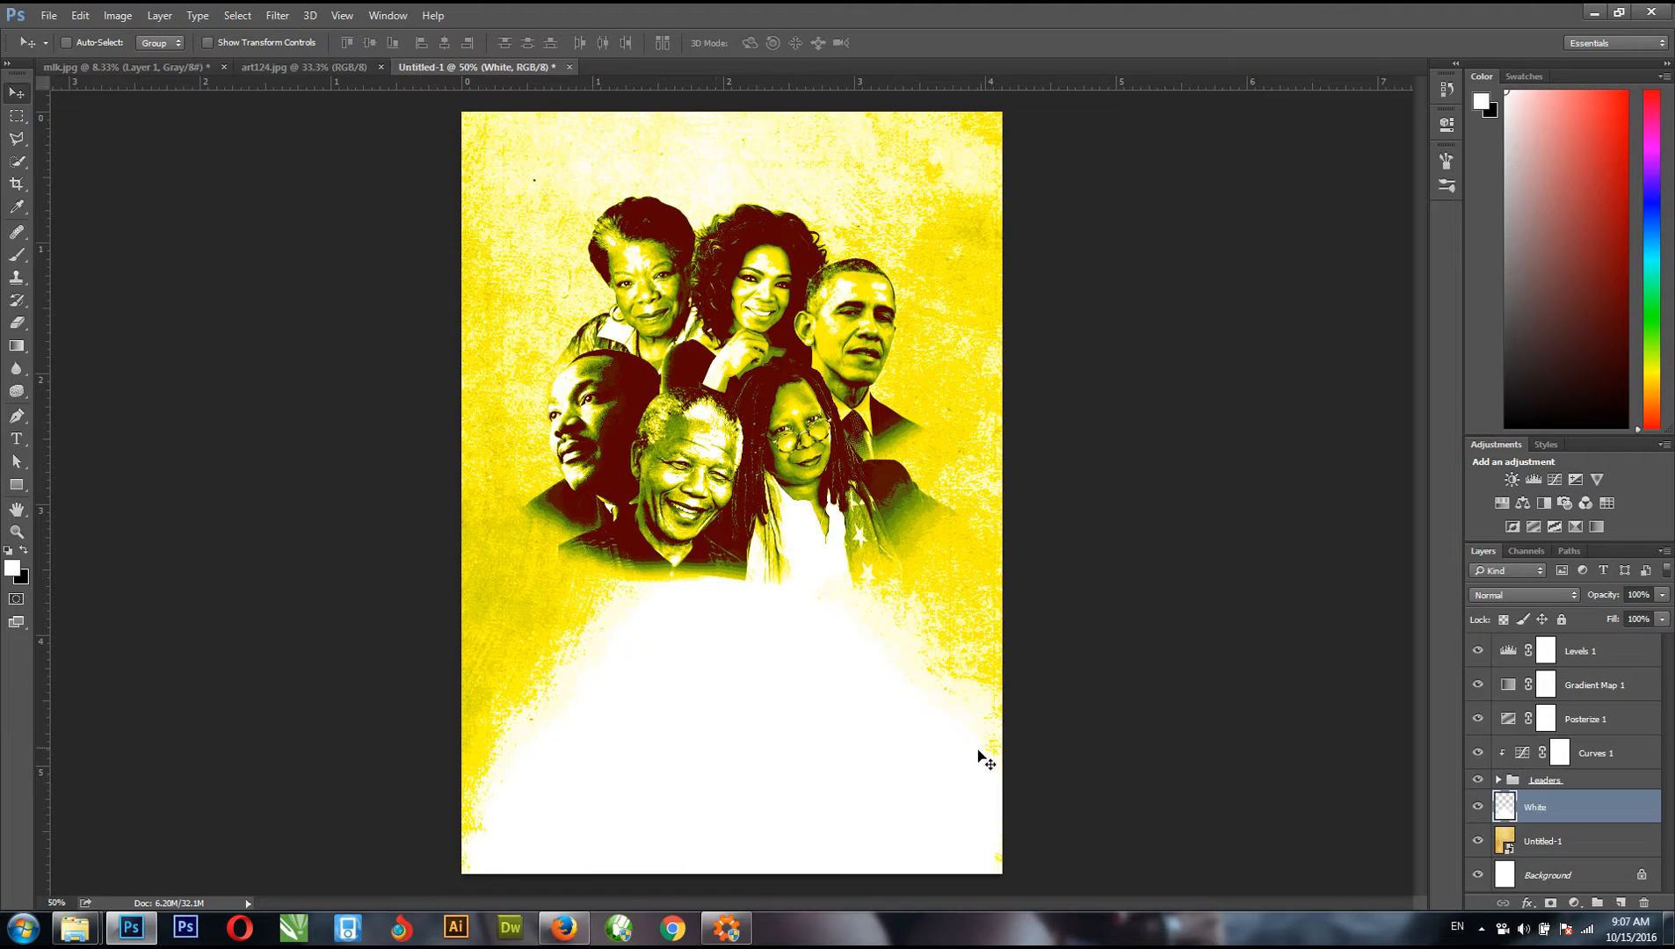
key("e")
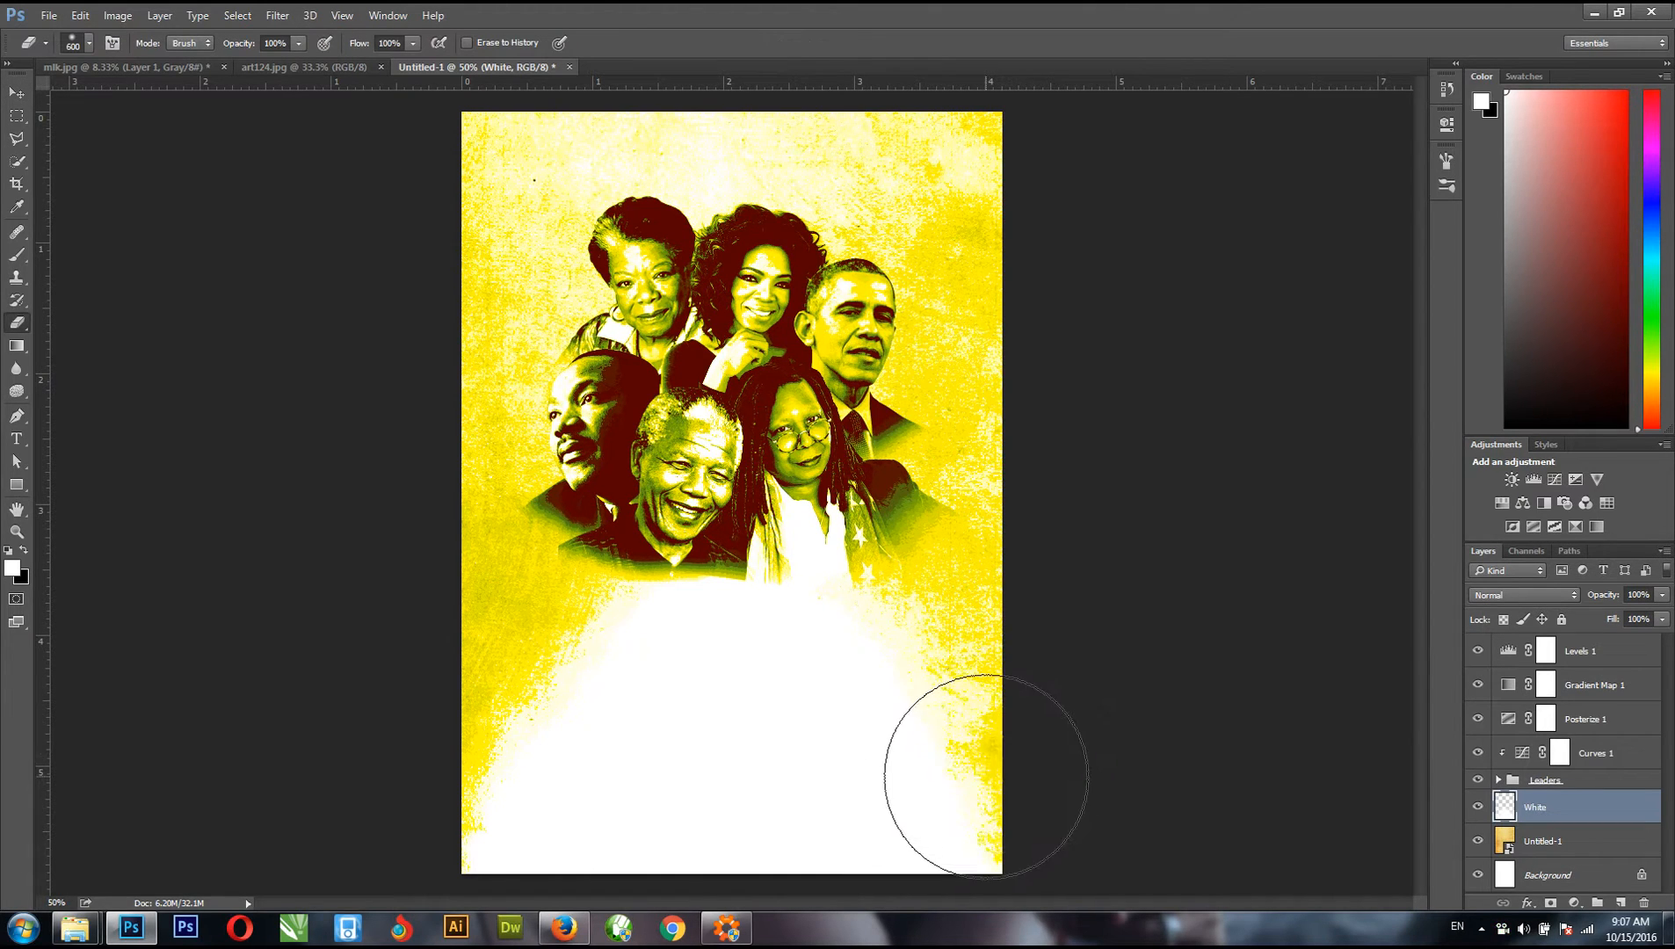
mouse_move(475, 823)
left_mouse_down()
mouse_move(402, 833)
mouse_move(463, 875)
mouse_move(378, 877)
mouse_move(465, 866)
mouse_move(406, 811)
mouse_move(449, 760)
mouse_move(562, 756)
left_mouse_up()
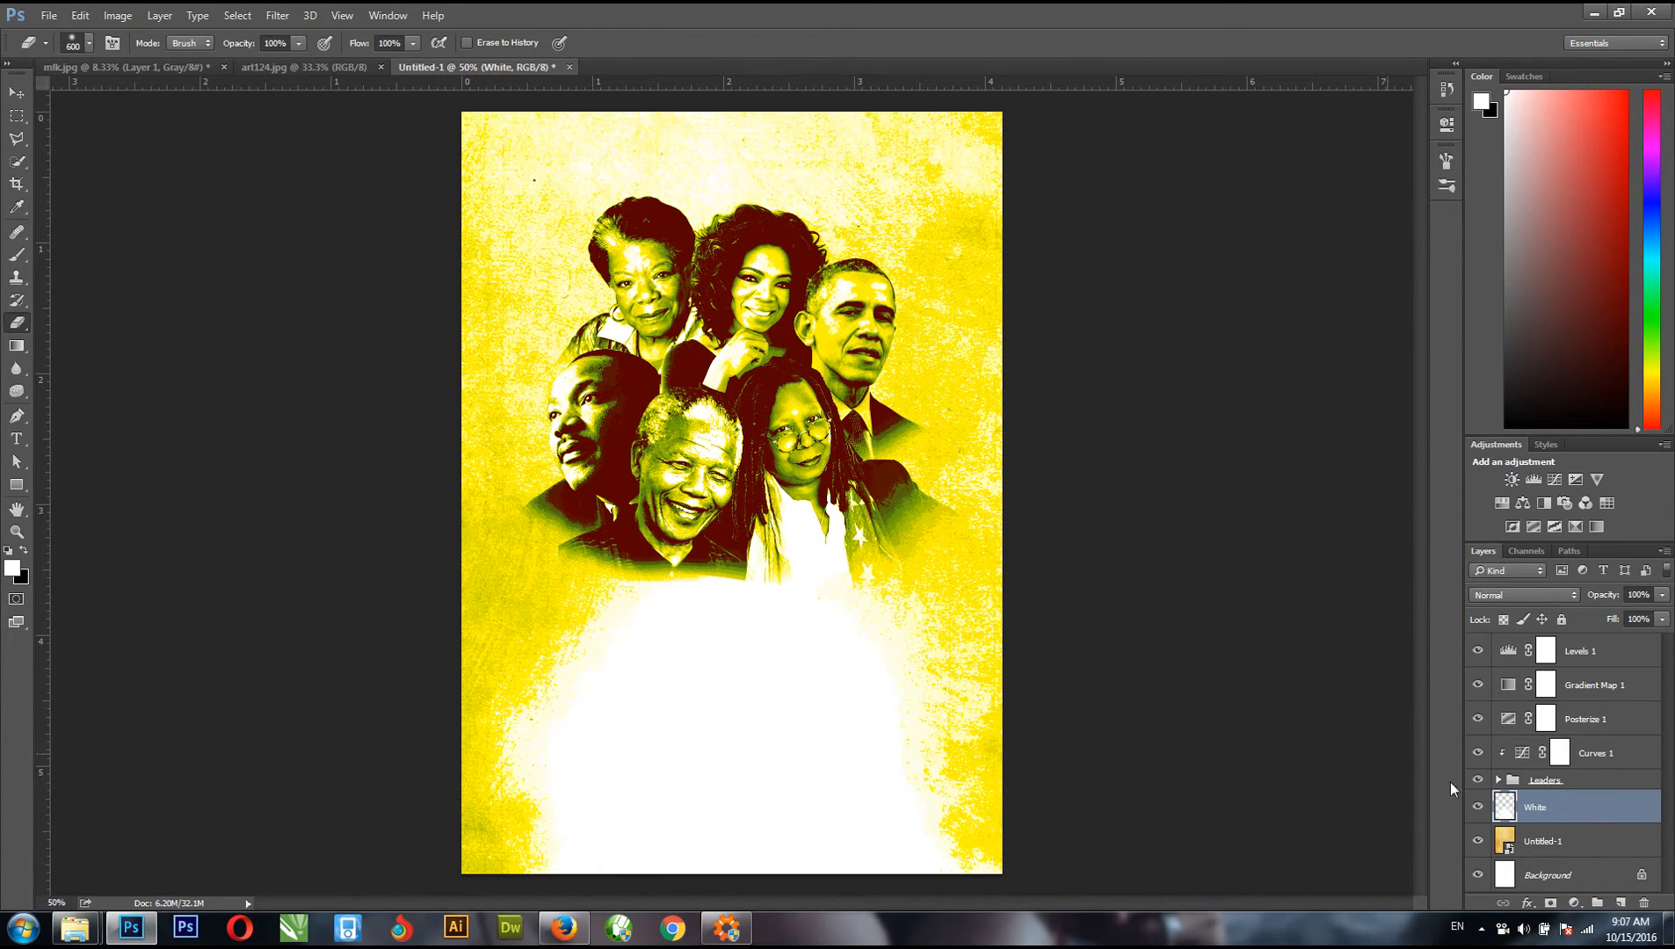
- Roughen the upper-left edge of the white area using the eraser with the textured 494 px brush tip
left_click(88, 45)
left_click_drag(207, 217, 210, 299)
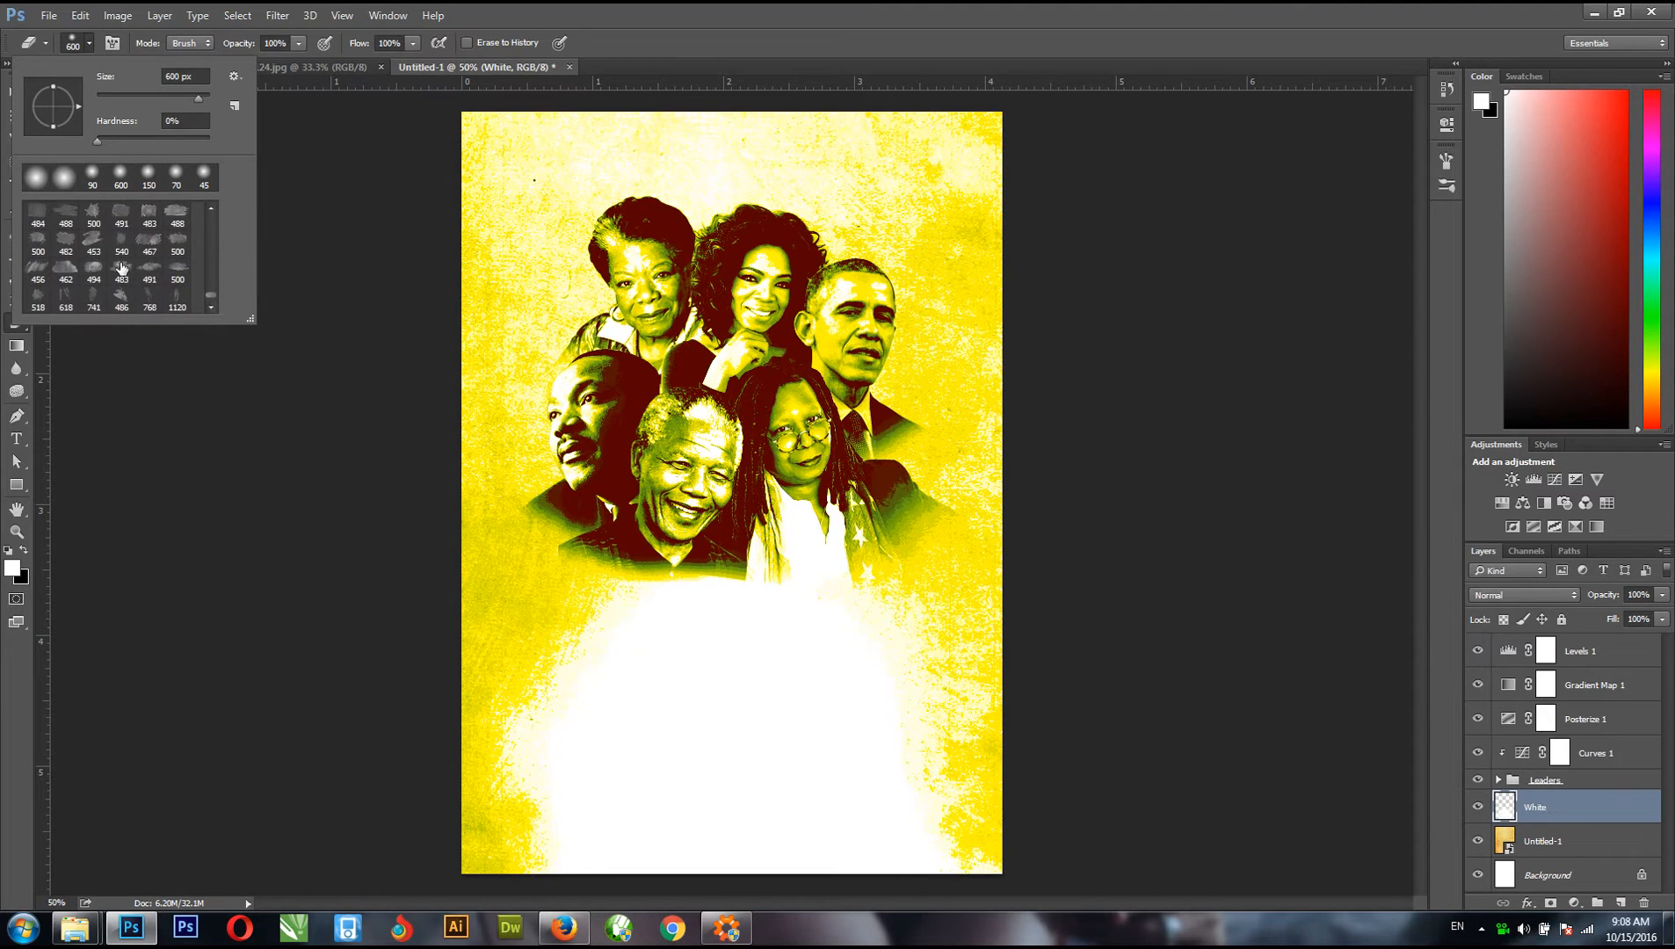
left_click(95, 271)
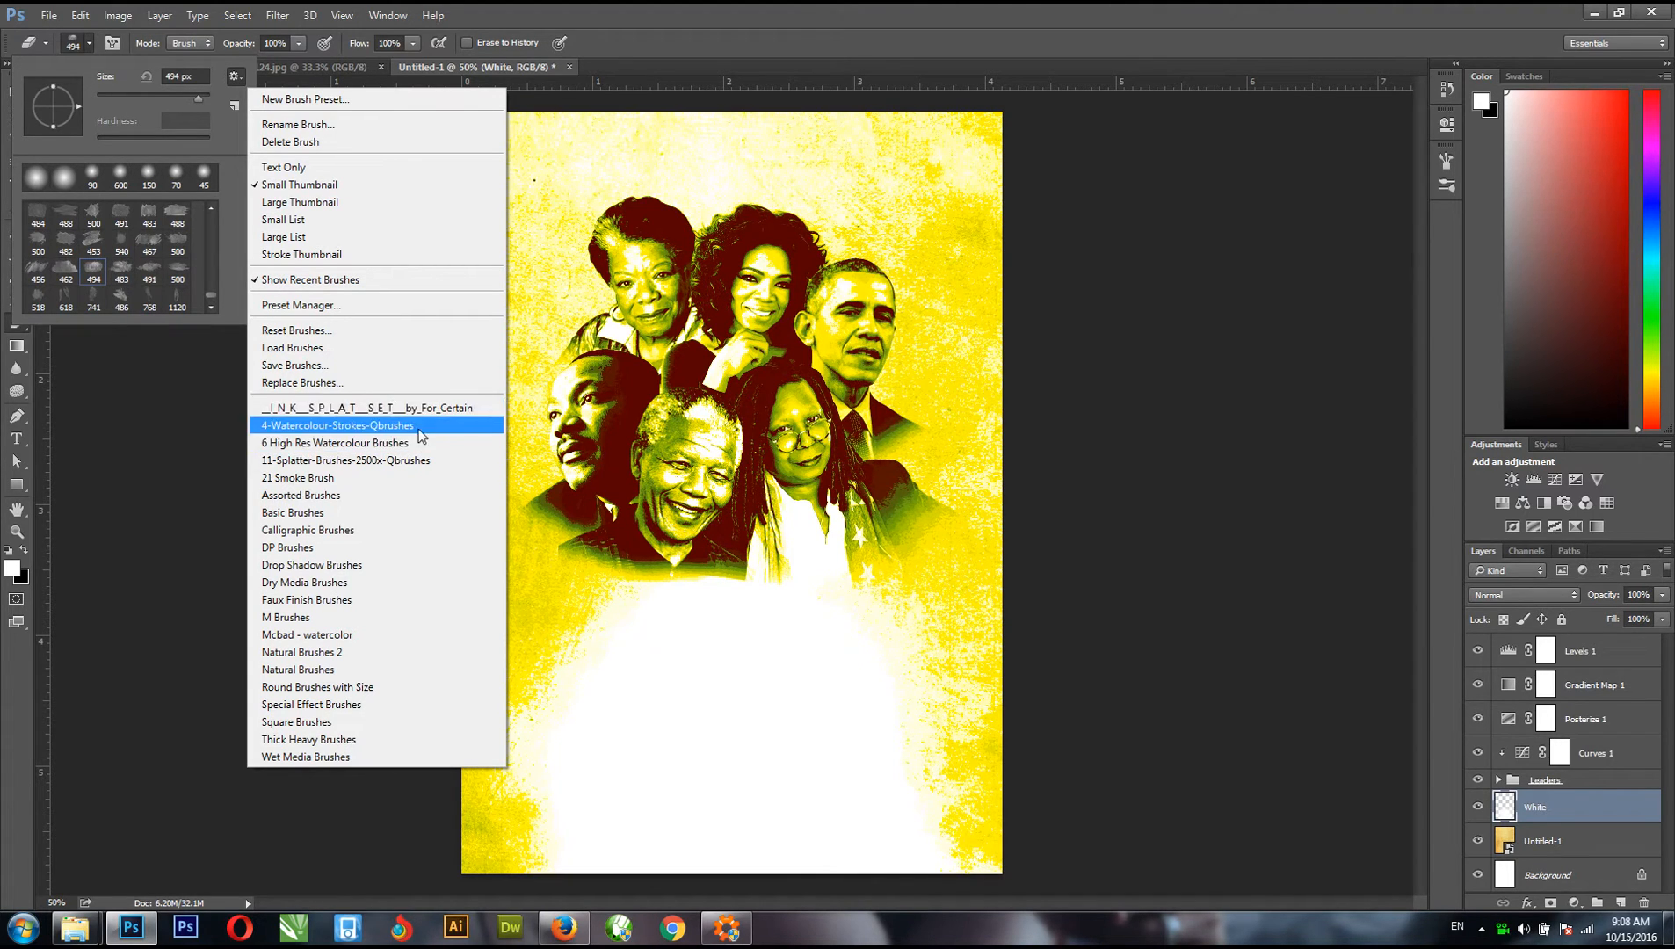
left_click(985, 5)
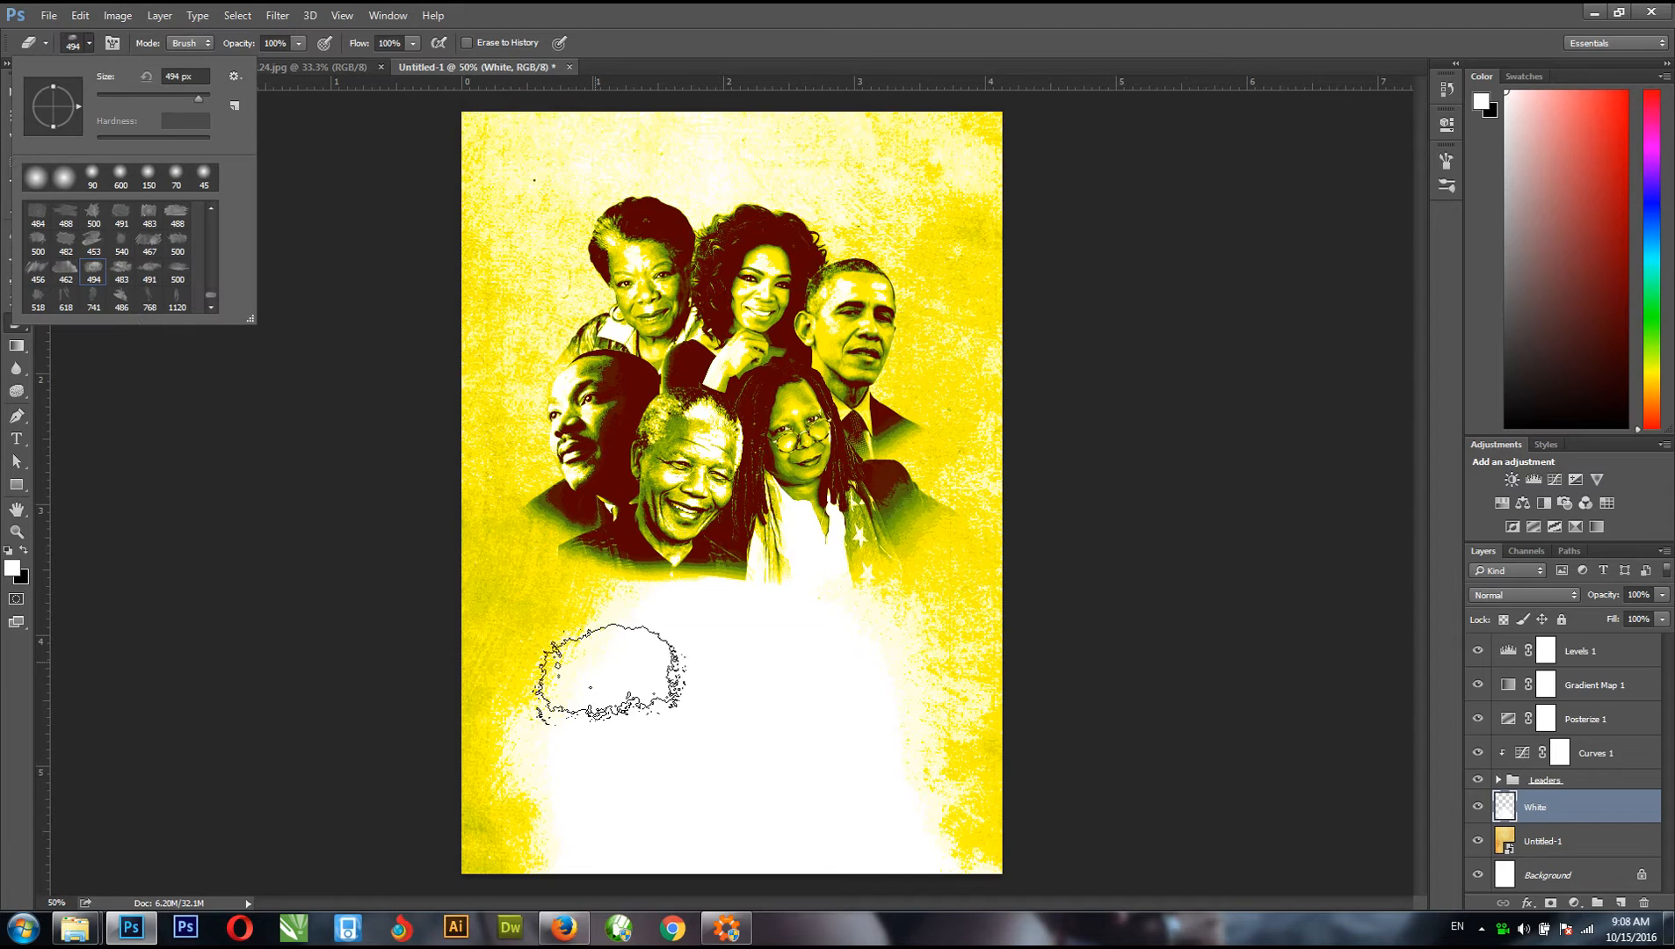
left_click(537, 699)
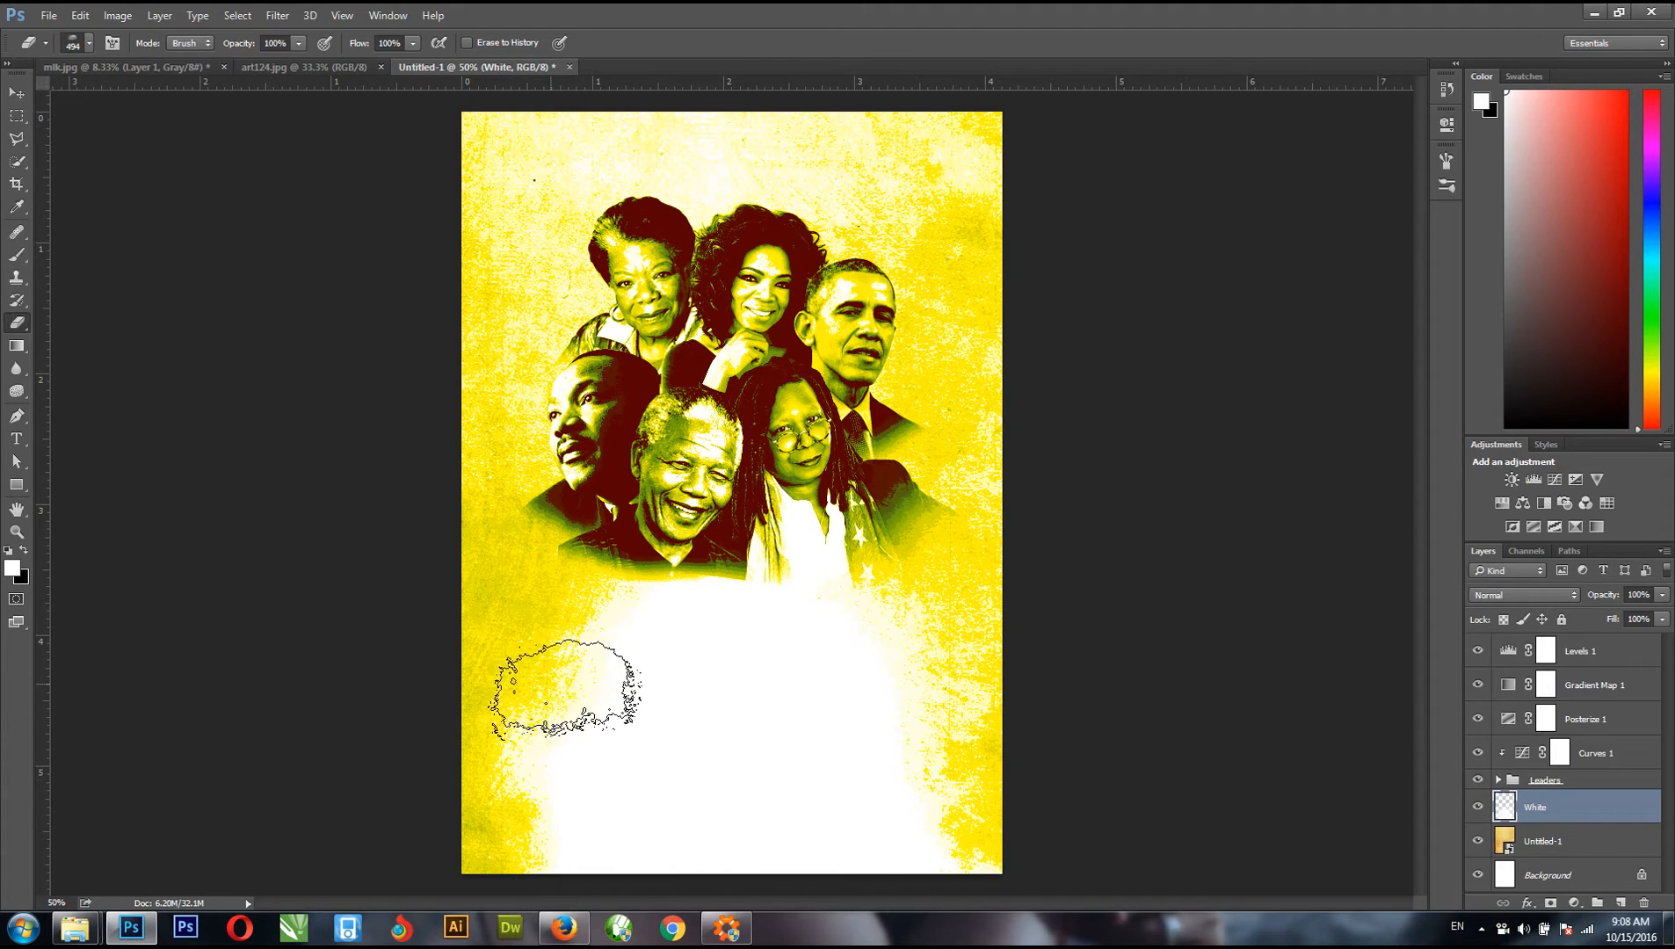
mouse_move(535, 673)
left_mouse_down()
mouse_move(497, 673)
mouse_move(517, 675)
left_mouse_up()
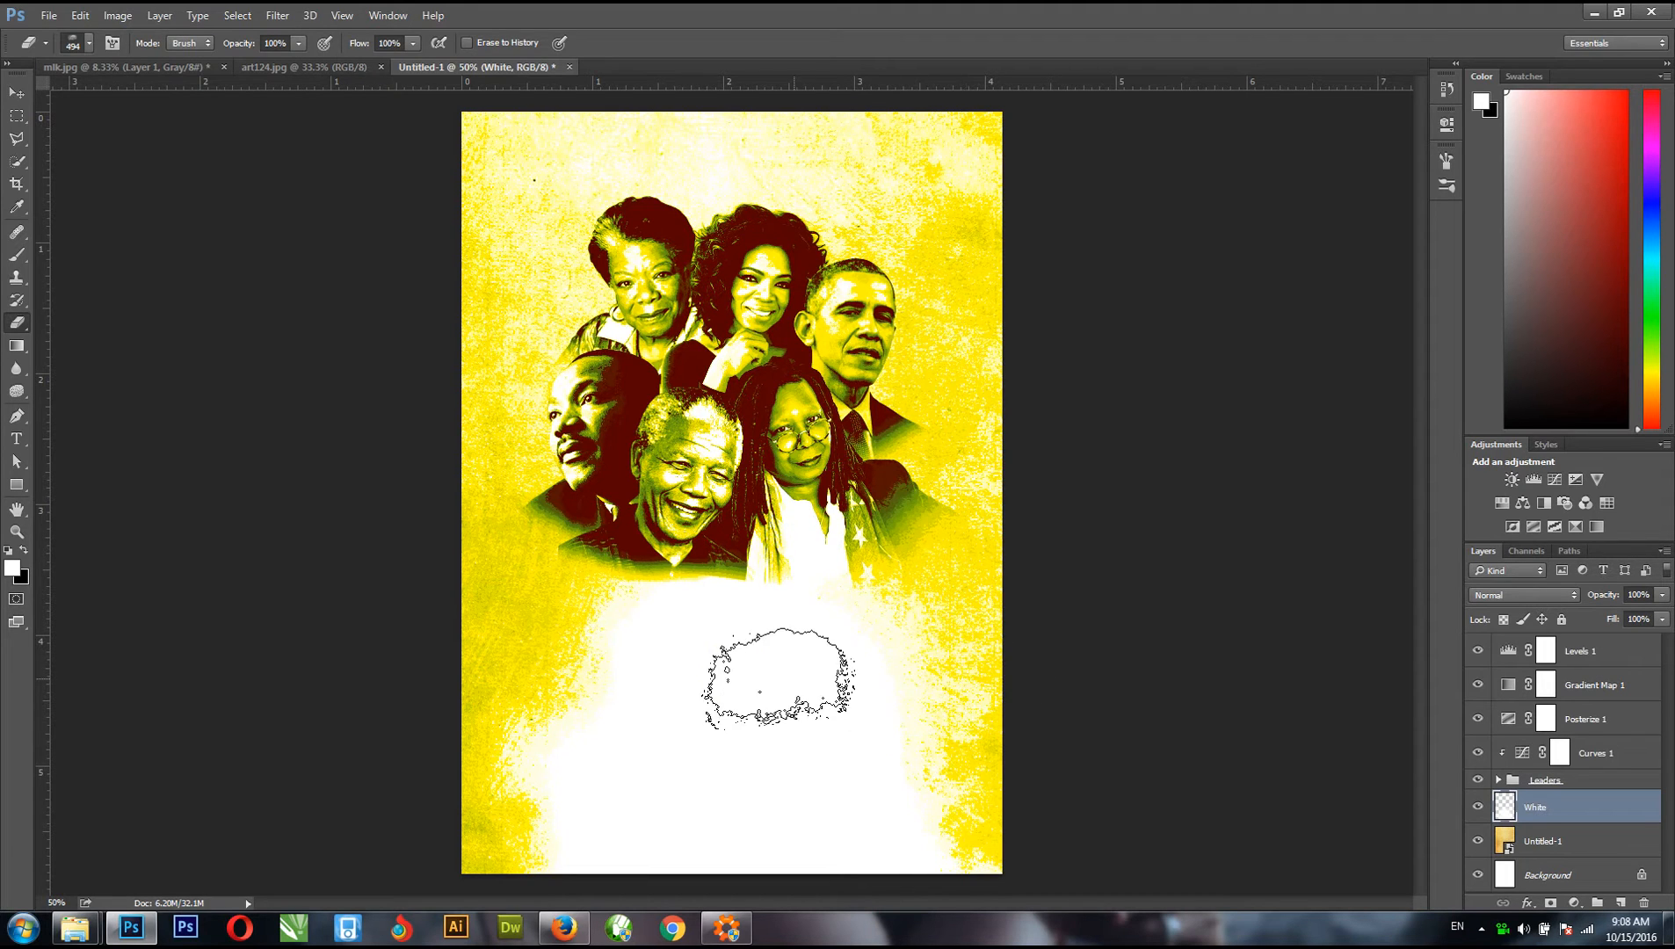
- Paint rough white strokes toward both sides of the lower poster with the textured 488 brush tip enlarged to 800 px
key("b")
left_click(85, 46)
left_click_drag(211, 218, 213, 286)
left_click(77, 268)
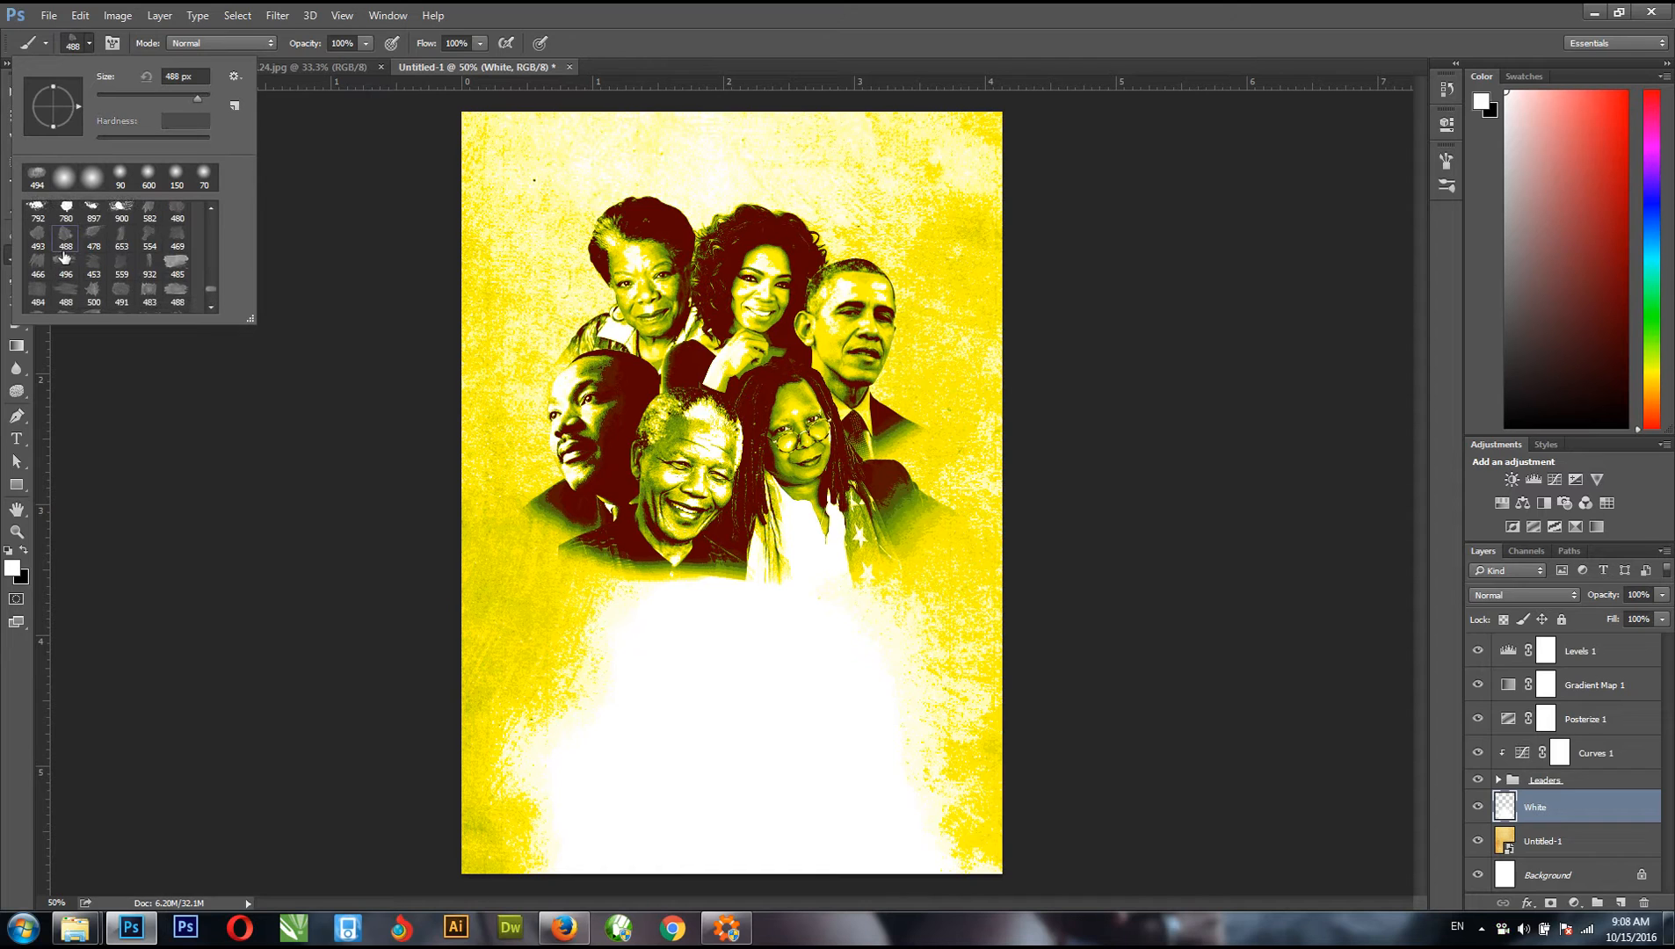
left_click(854, 7)
key("bracketright")
key("bracketright")
key("bracketright")
key("bracketright")
mouse_move(626, 867)
left_mouse_down()
mouse_move(967, 764)
mouse_move(923, 720)
mouse_move(995, 678)
left_mouse_up()
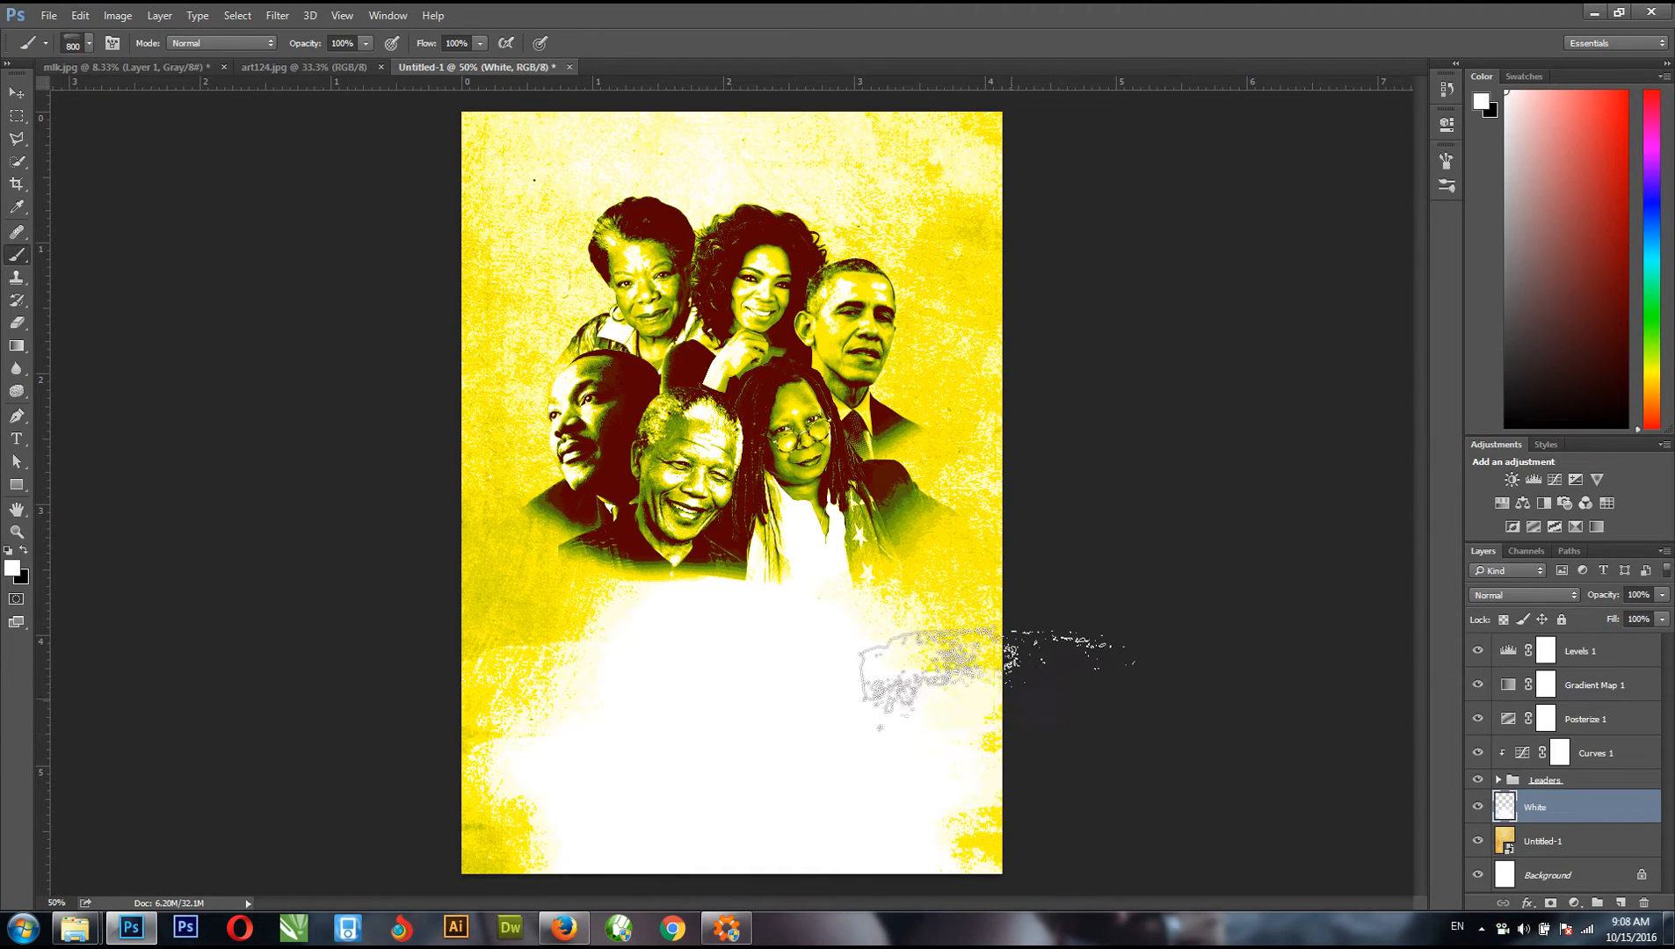
key("v")
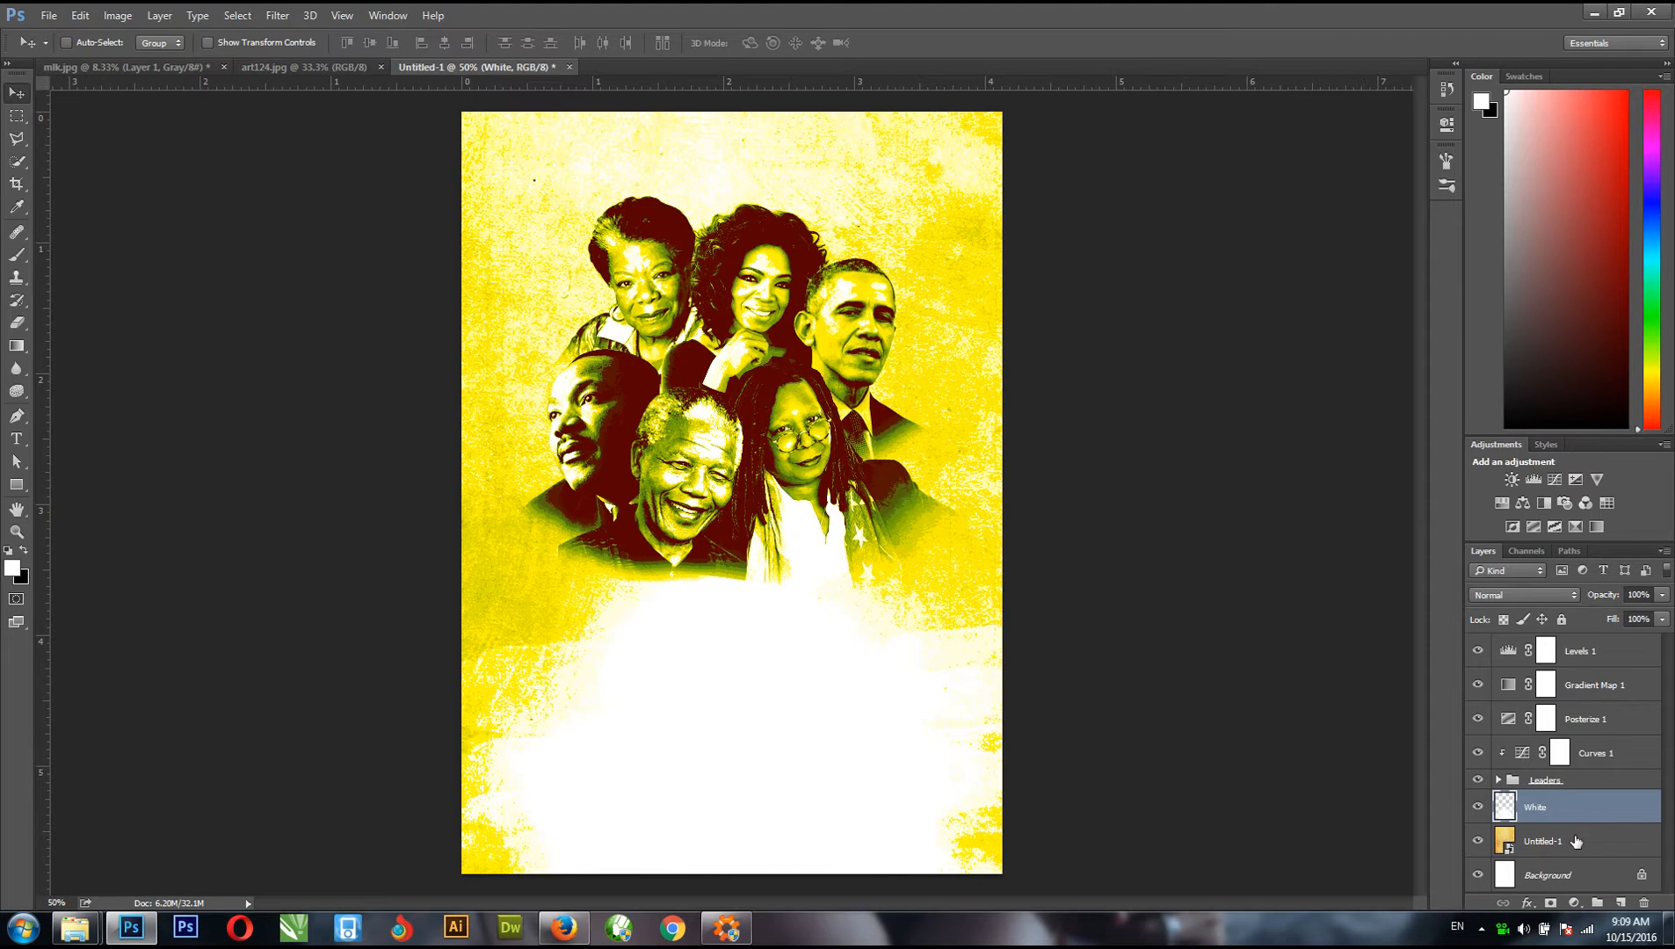
- Stamp all visible layers into a new merged layer above Levels 1, keeping the original layers
left_click(1590, 666)
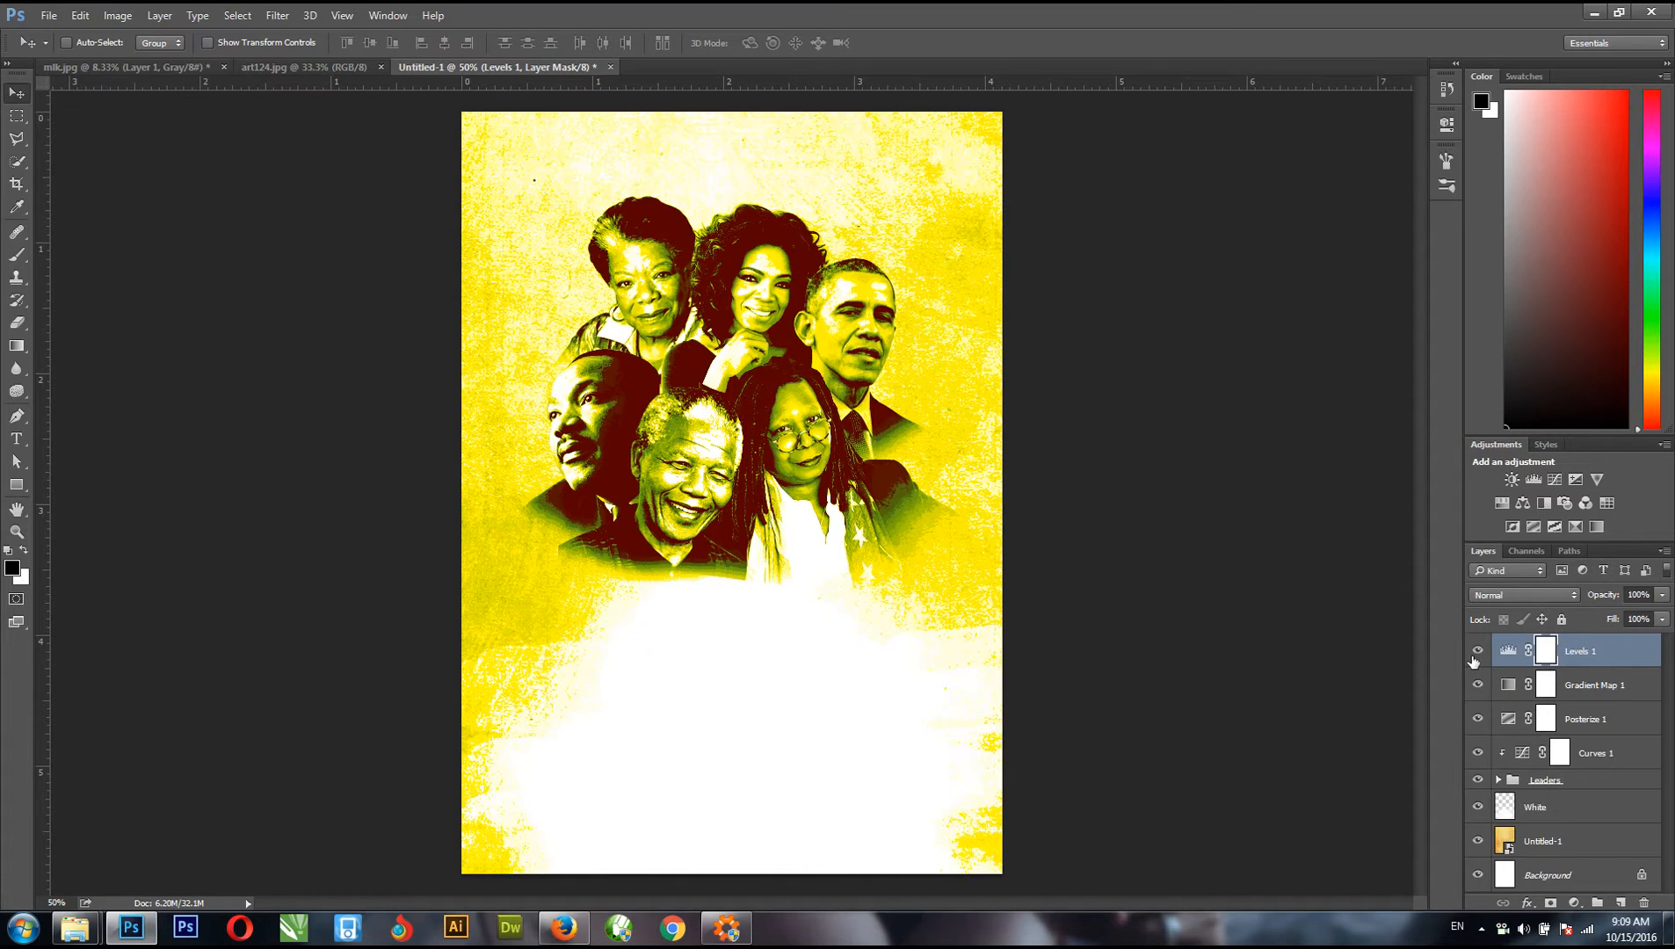
key("ctrl+shift+e")
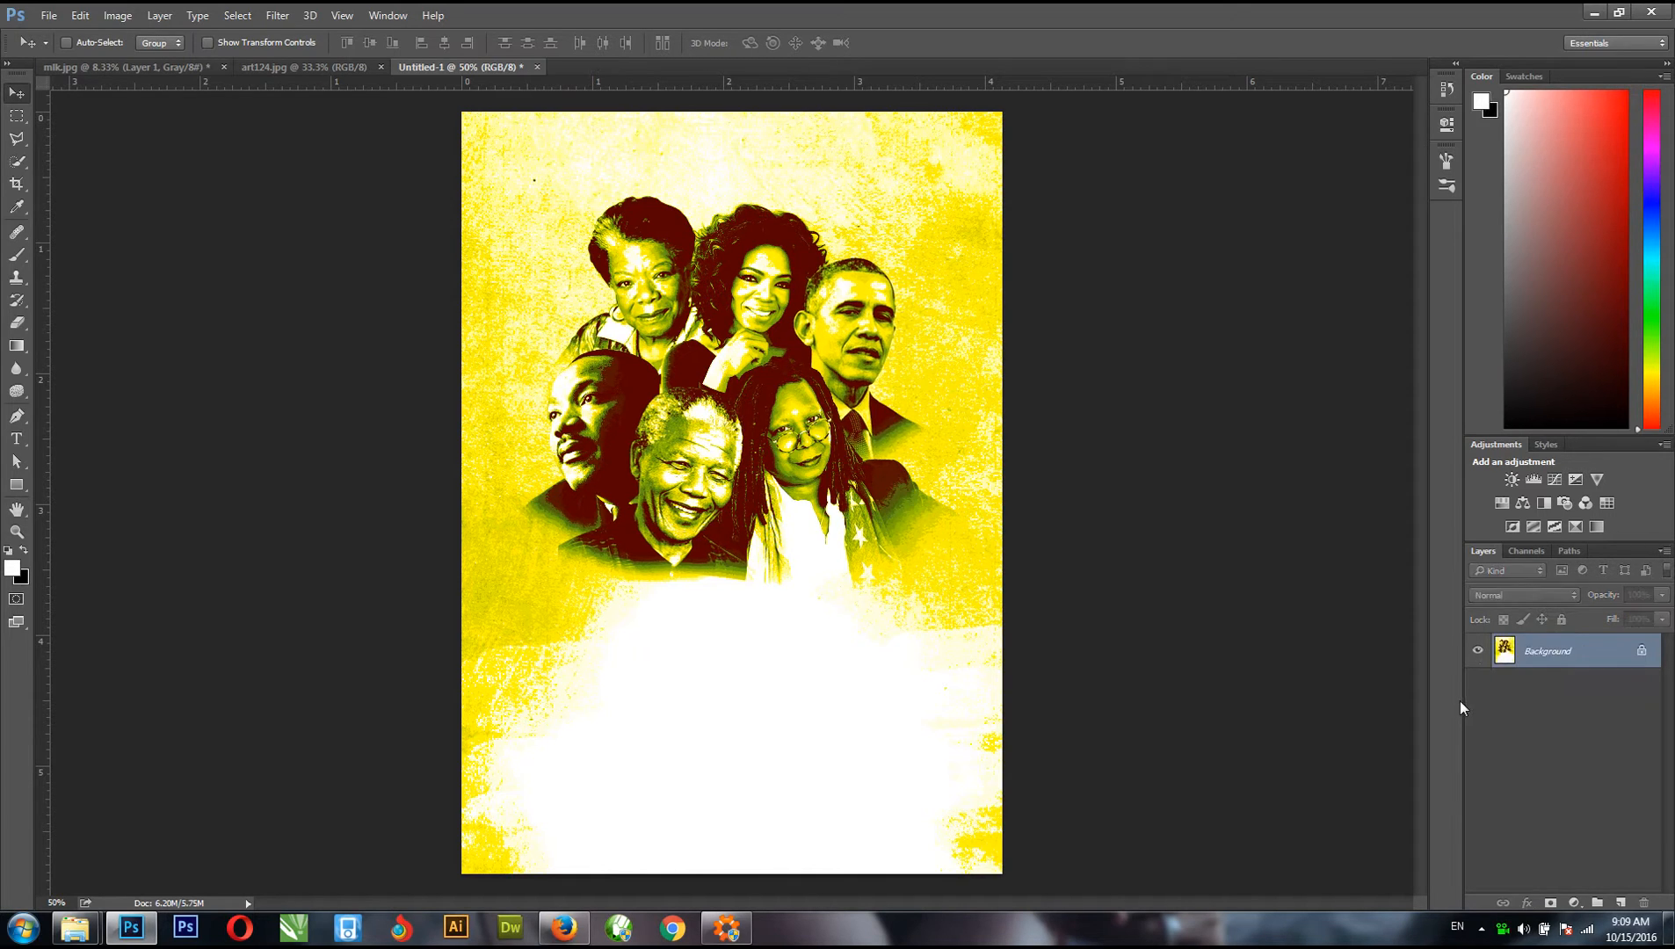
key("ctrl+z")
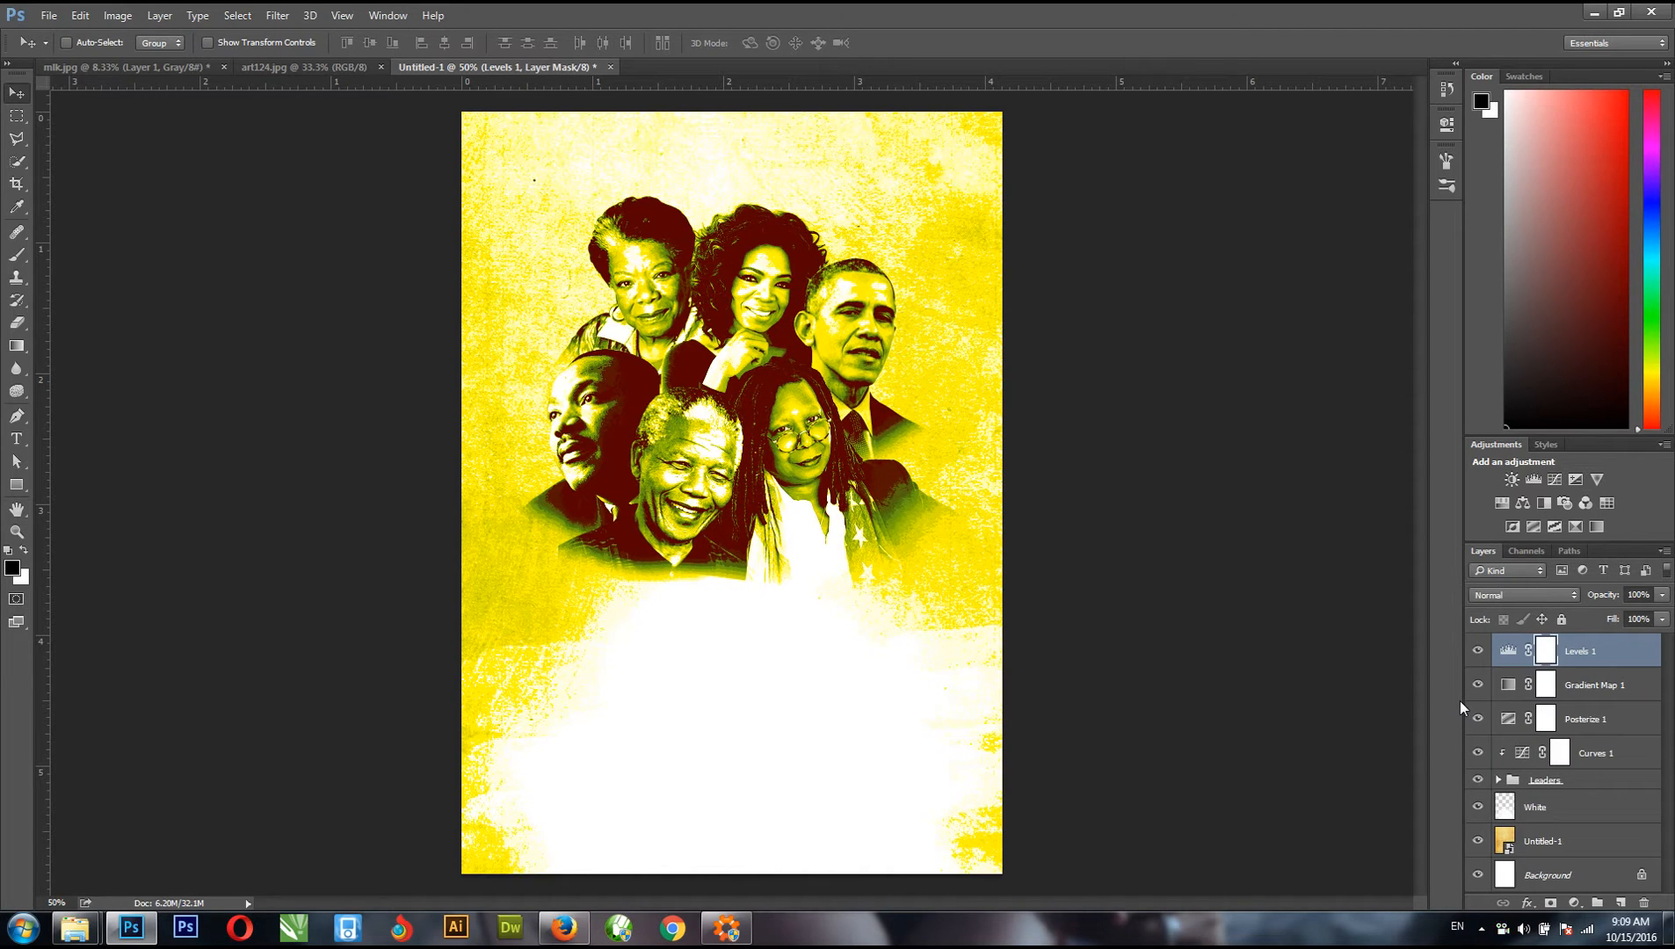
key("ctrl+shift+alt+e")
key("x")
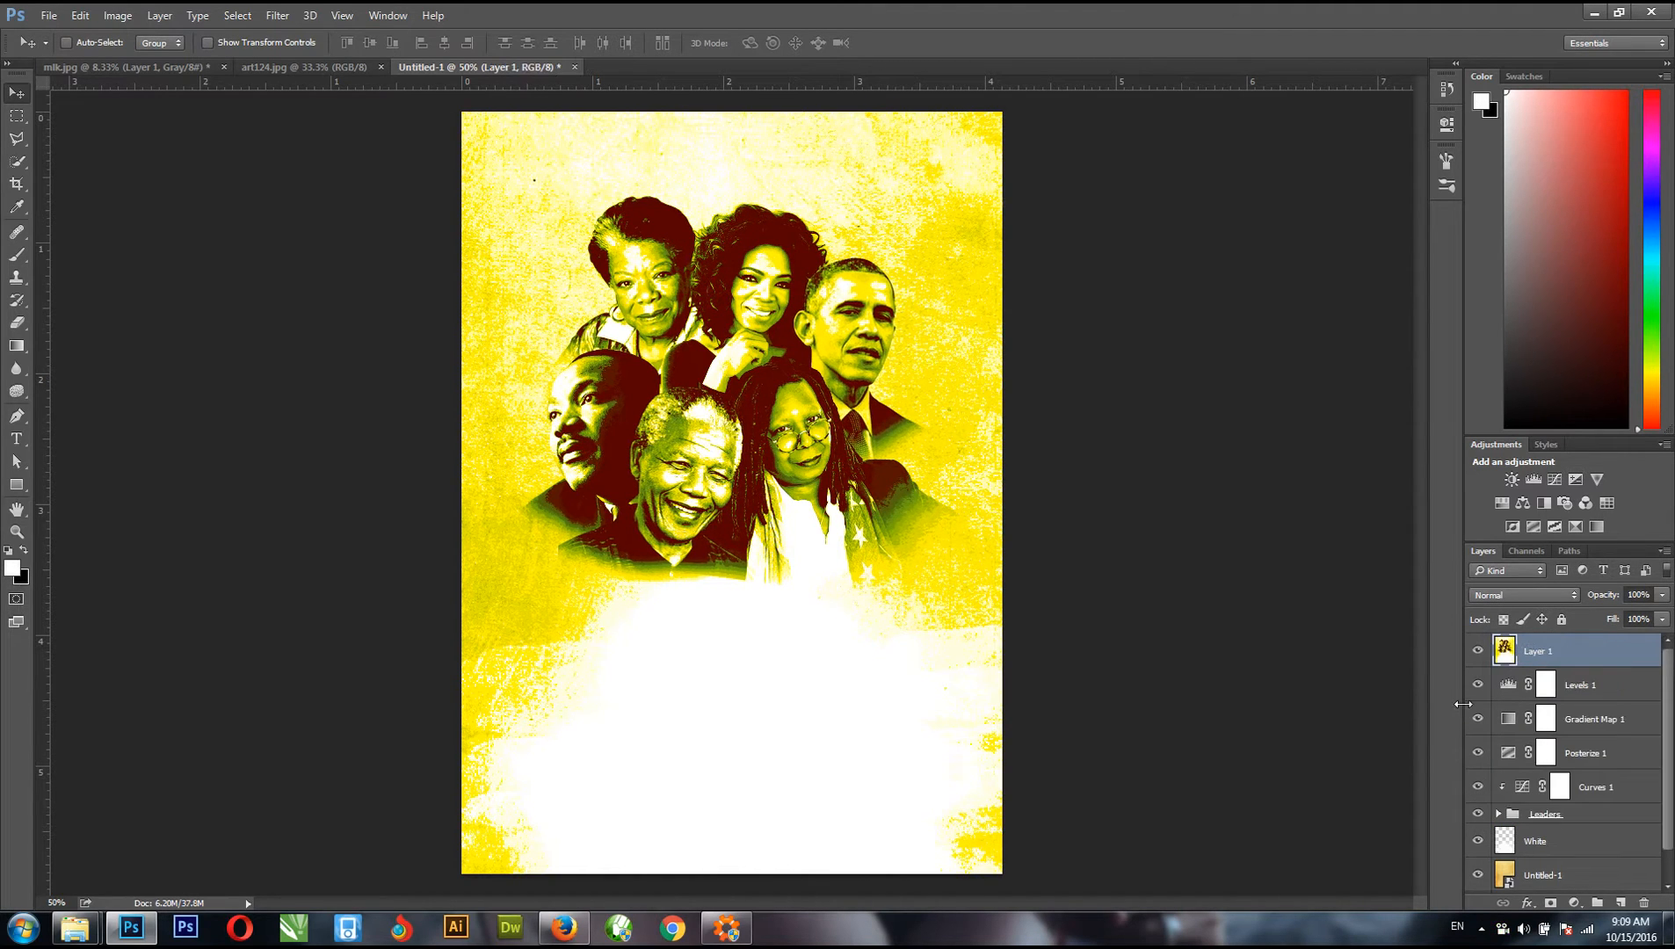
left_click(1479, 652)
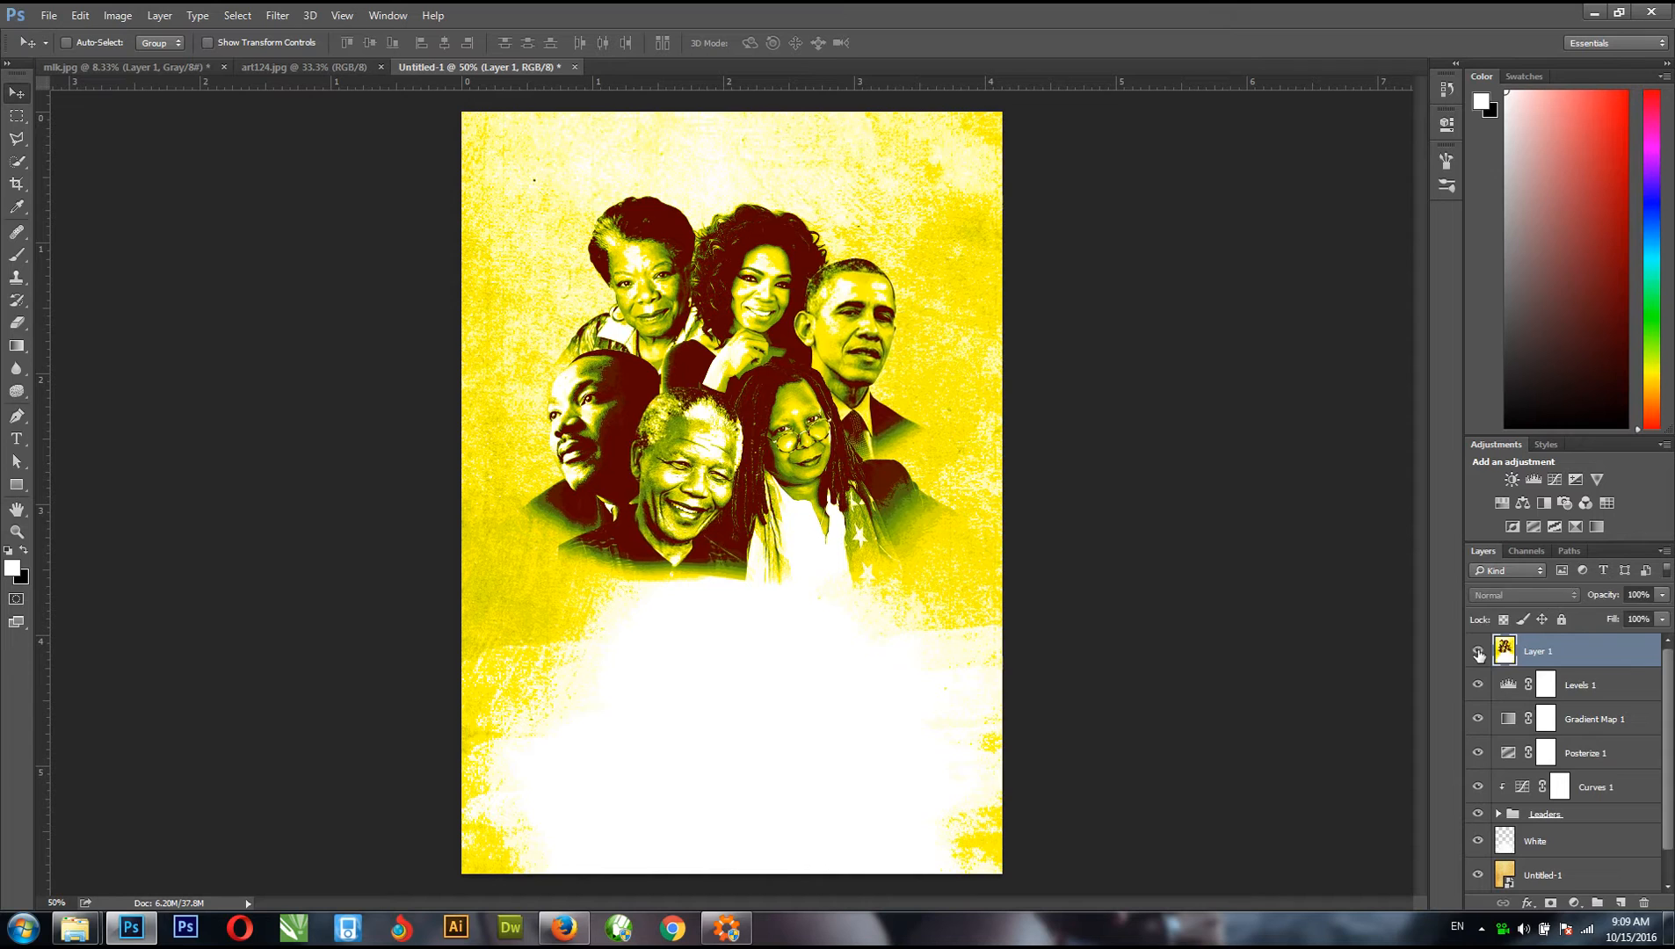
left_click(1478, 651)
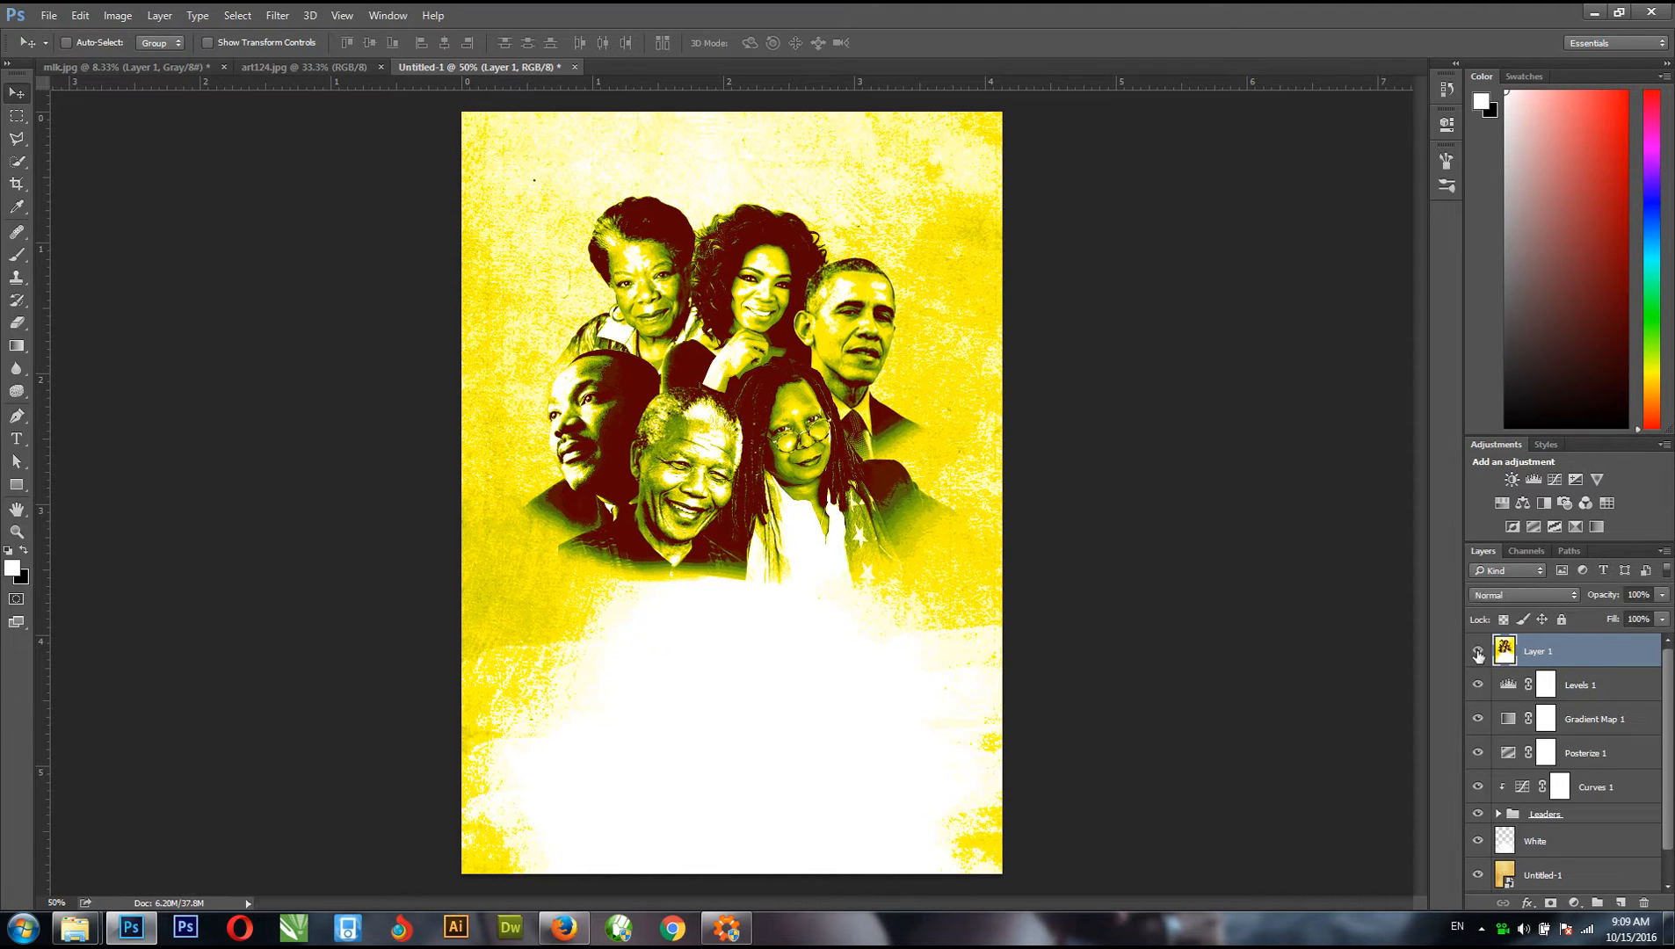
- Rename the merged layer as ARt1
double_click(1538, 652)
type("ARt1")
key("Return")
- Apply a High Pass filter with a 1.0 pixel radius to the ARt1 layer and set its blend mode to Vivid Light
left_click(277, 15)
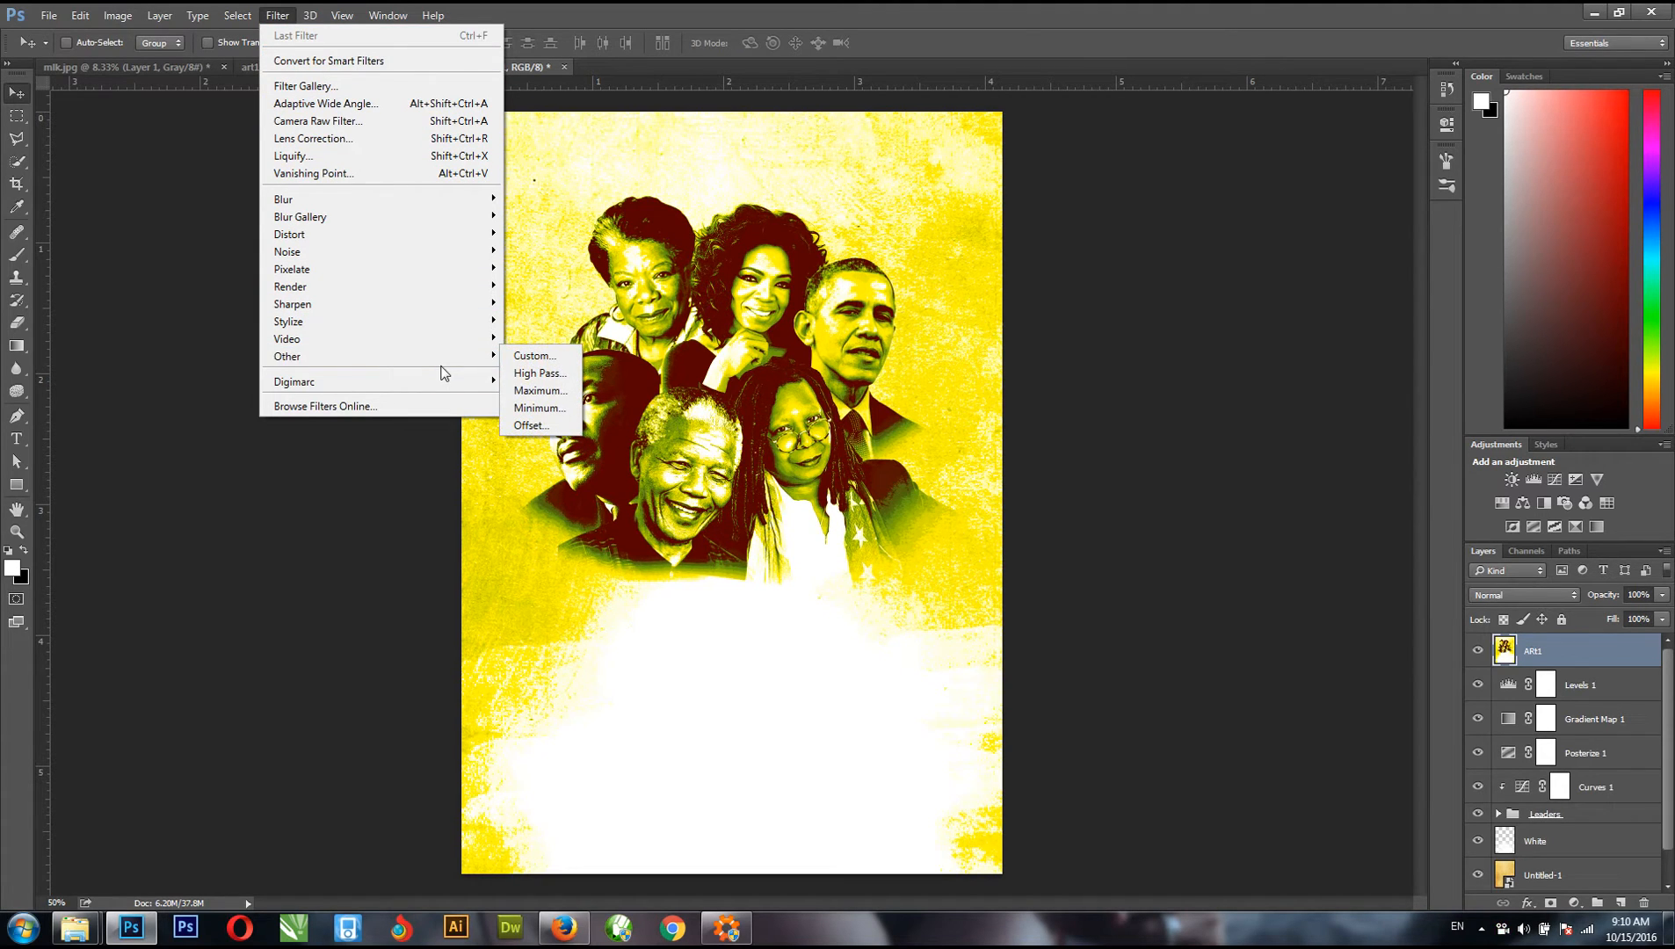
mouse_move(427, 361)
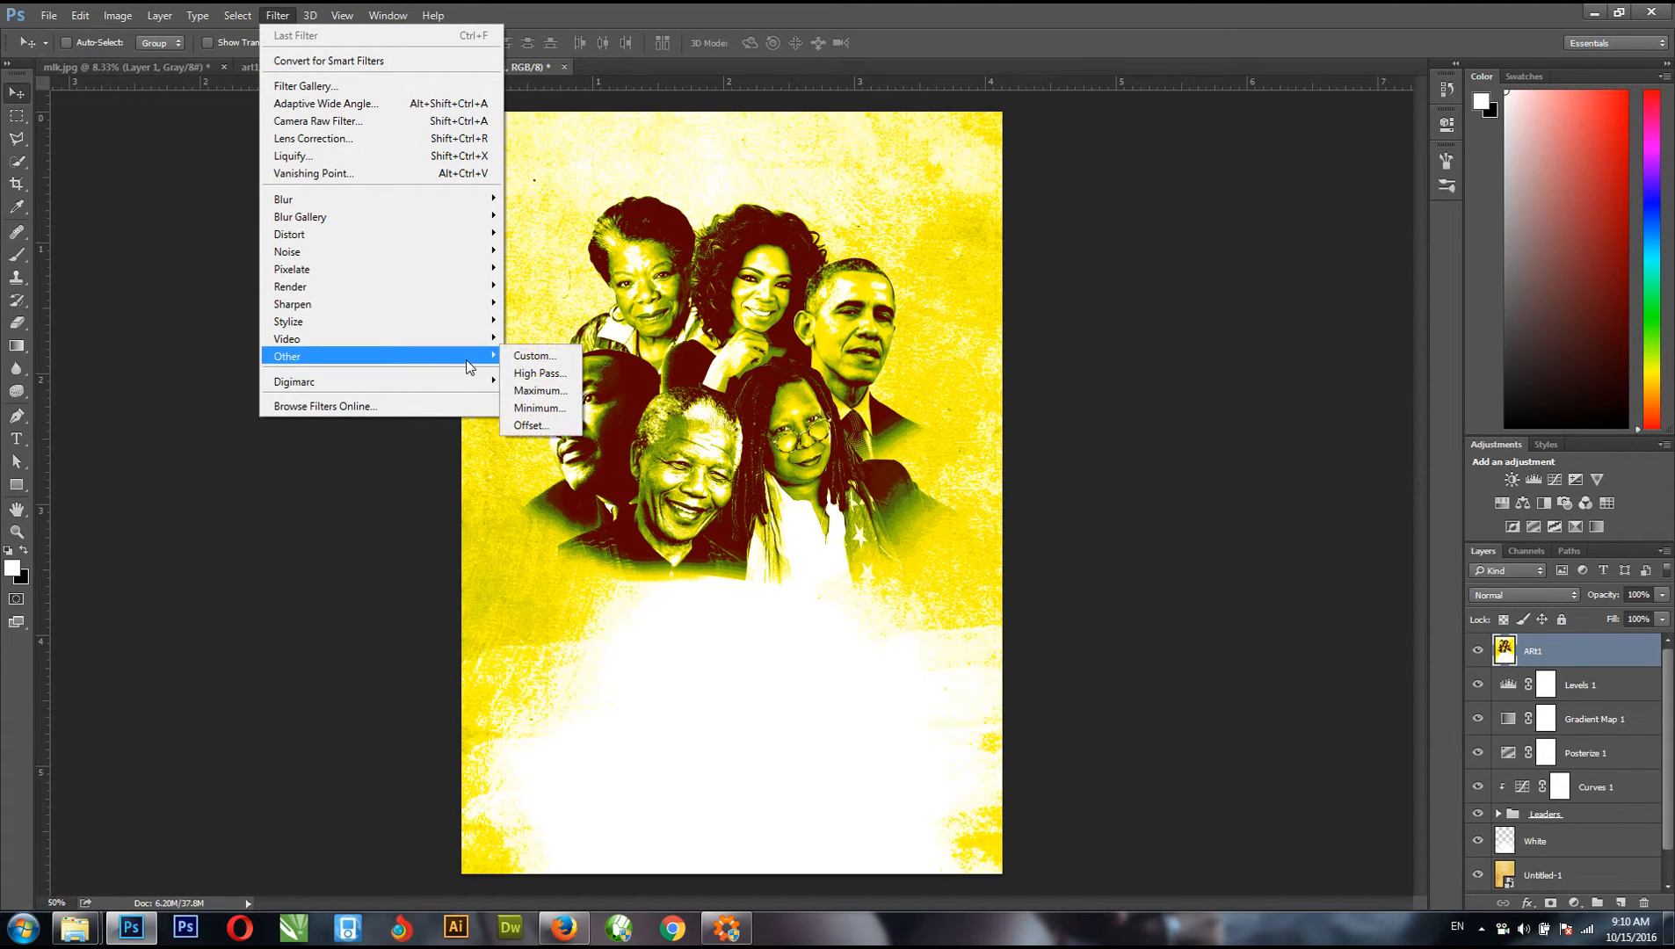
left_click(528, 373)
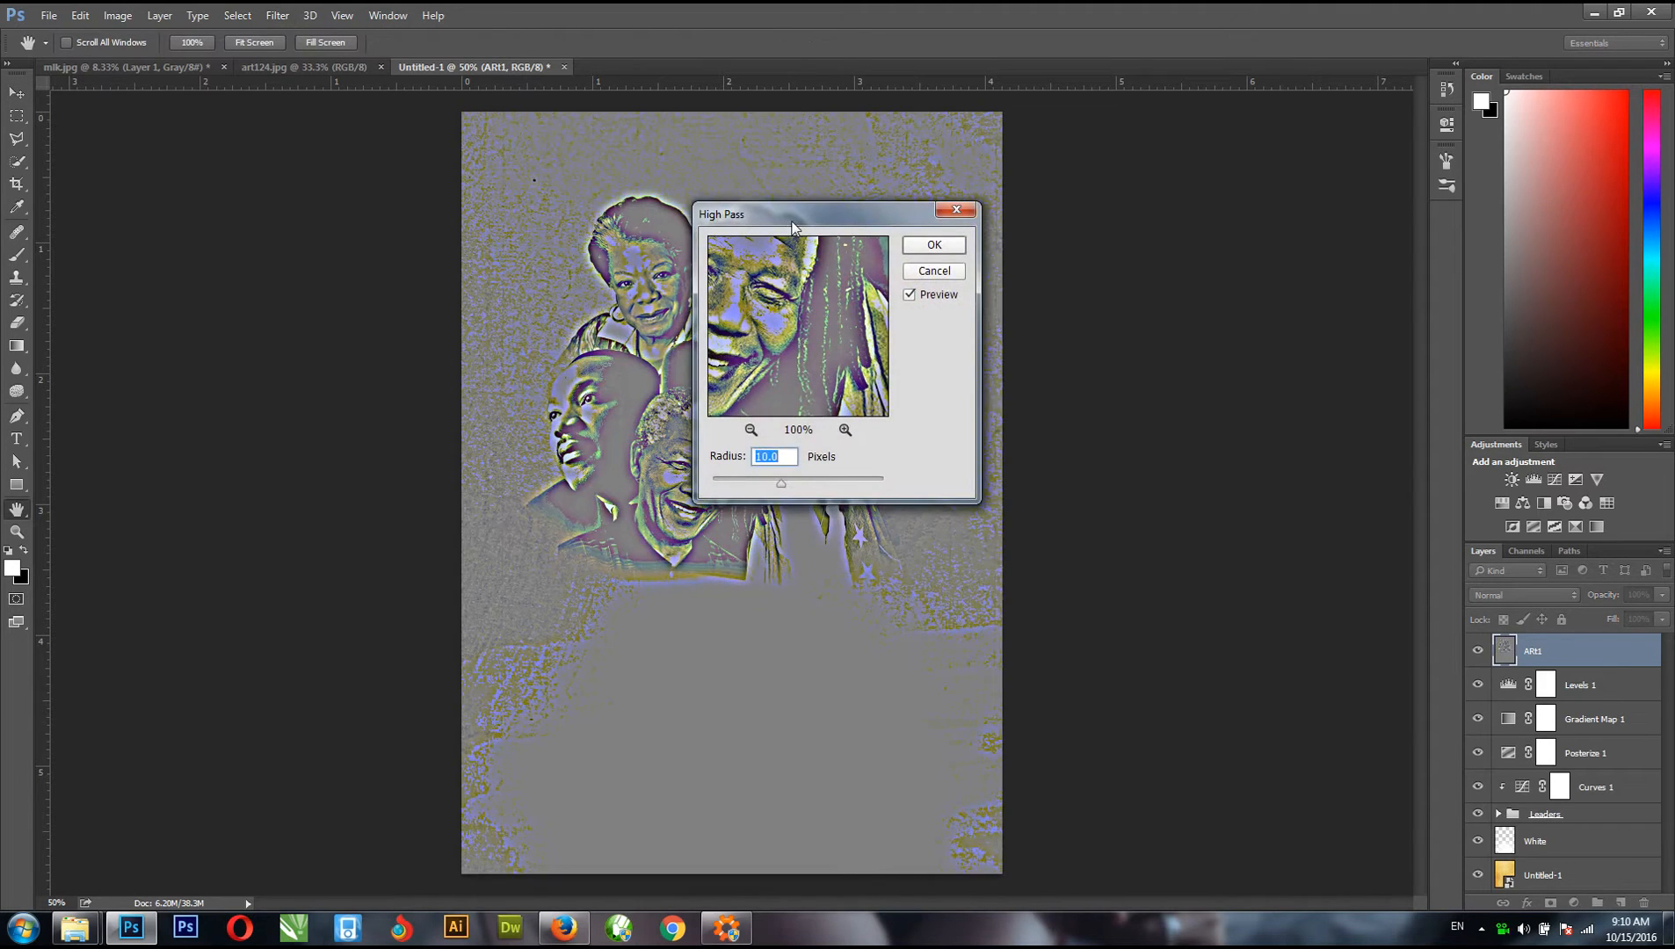
left_click_drag(790, 217, 1094, 376)
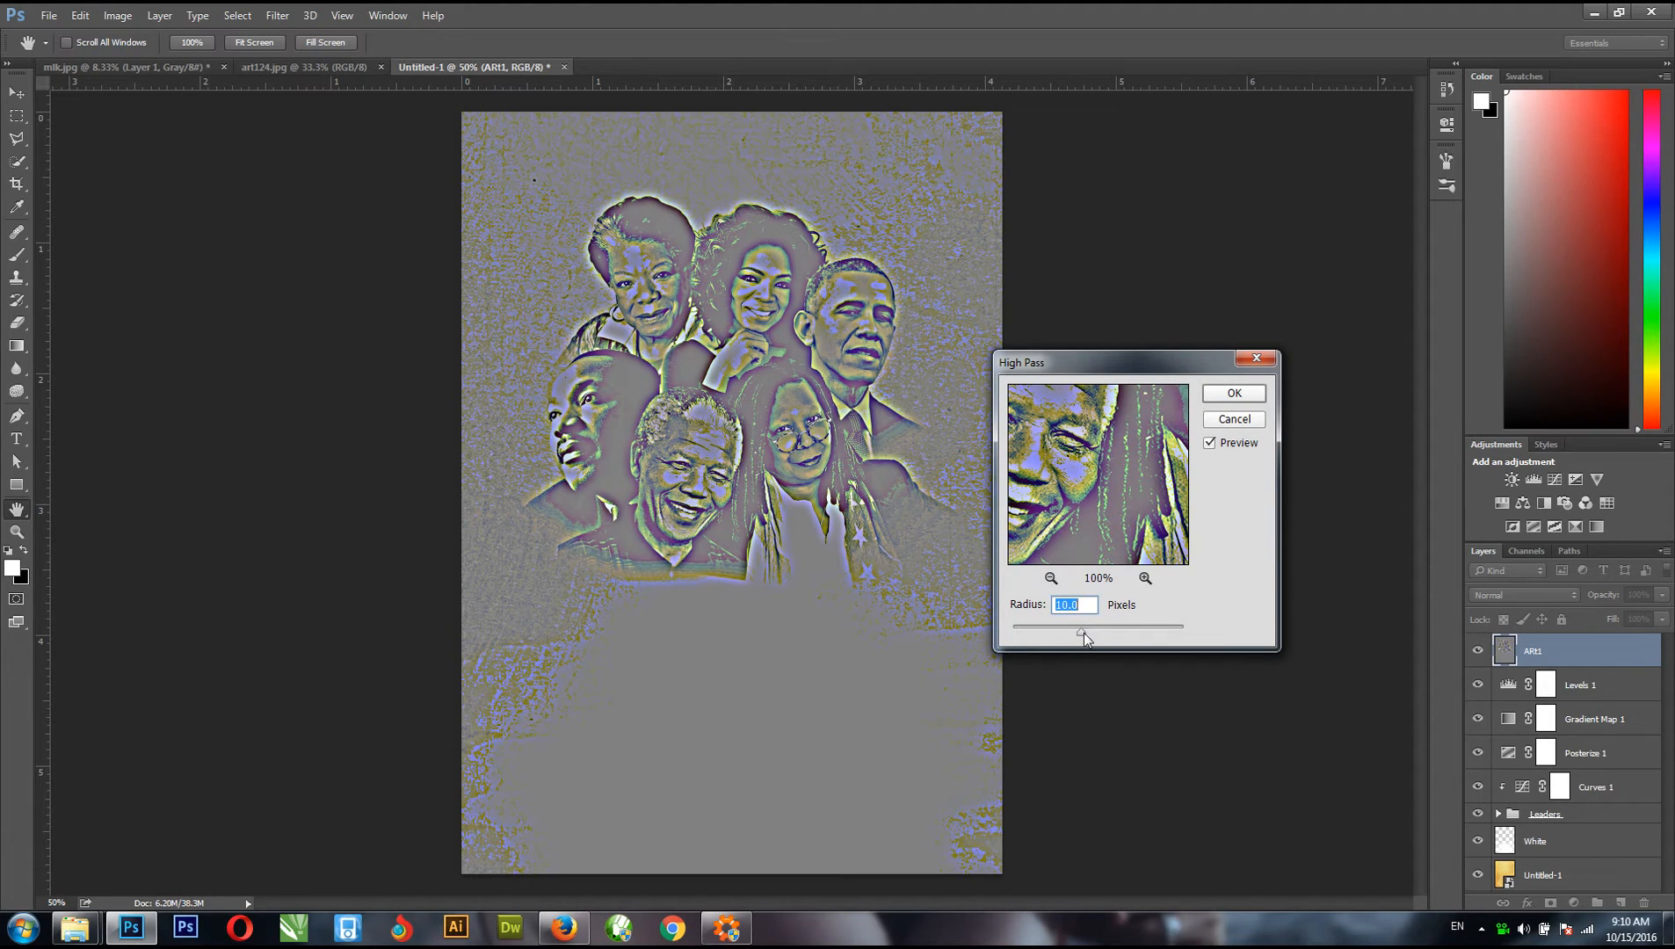
left_click_drag(1080, 633, 1021, 636)
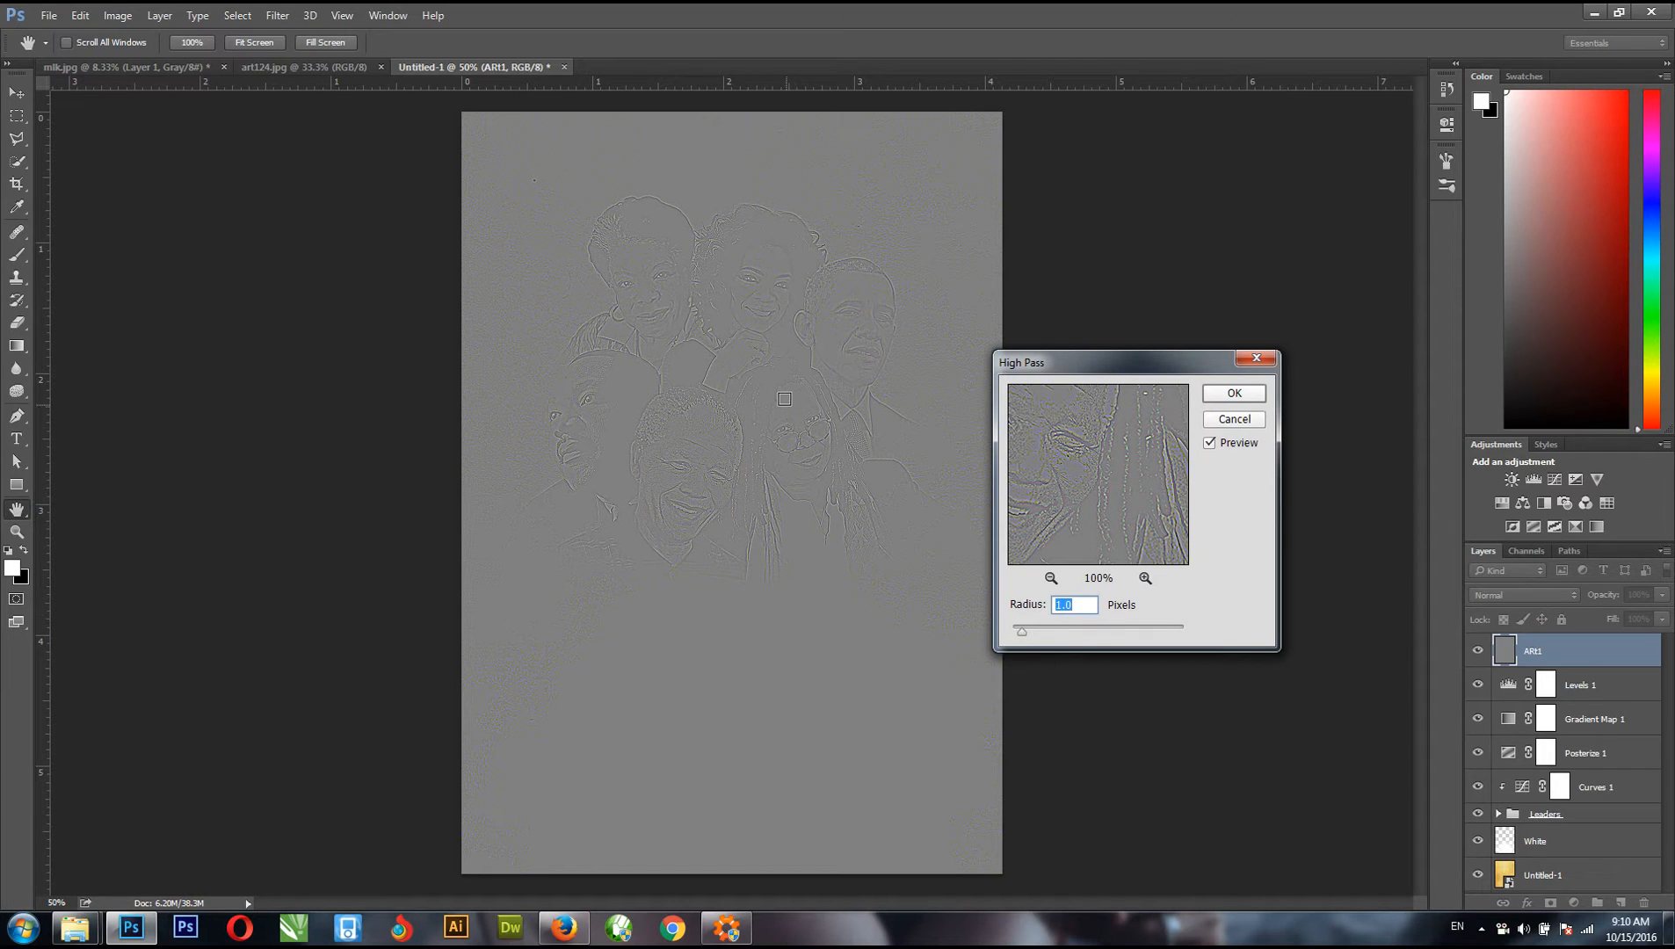
left_click(1062, 442)
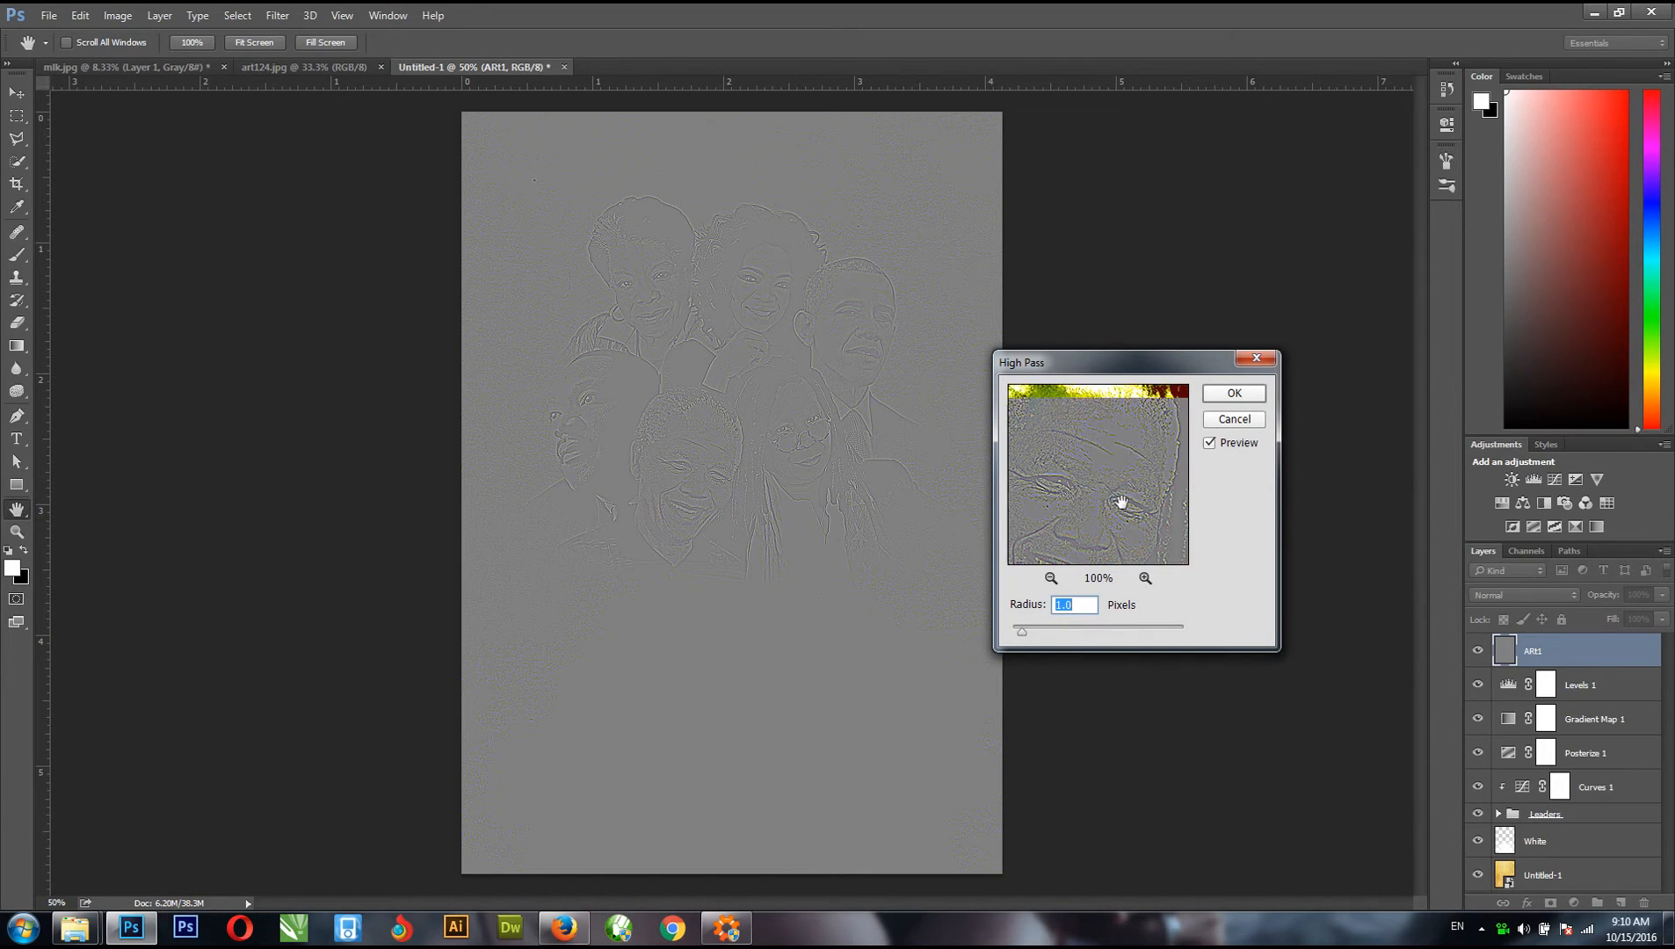
key("Return")
key("v")
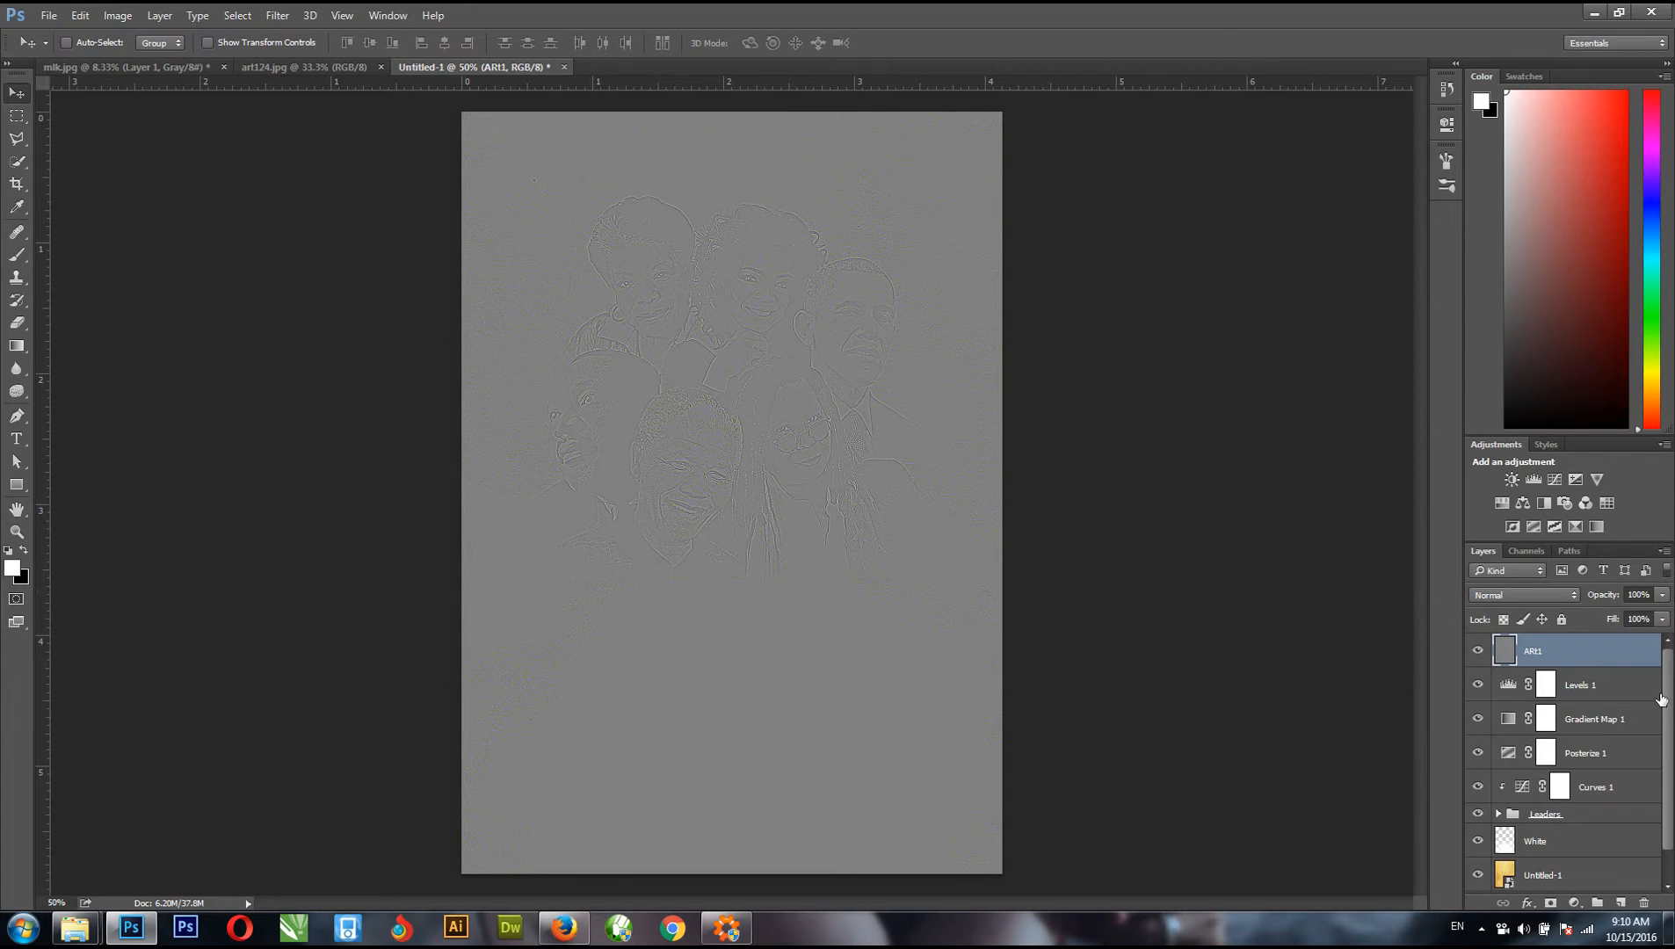
left_click(1538, 597)
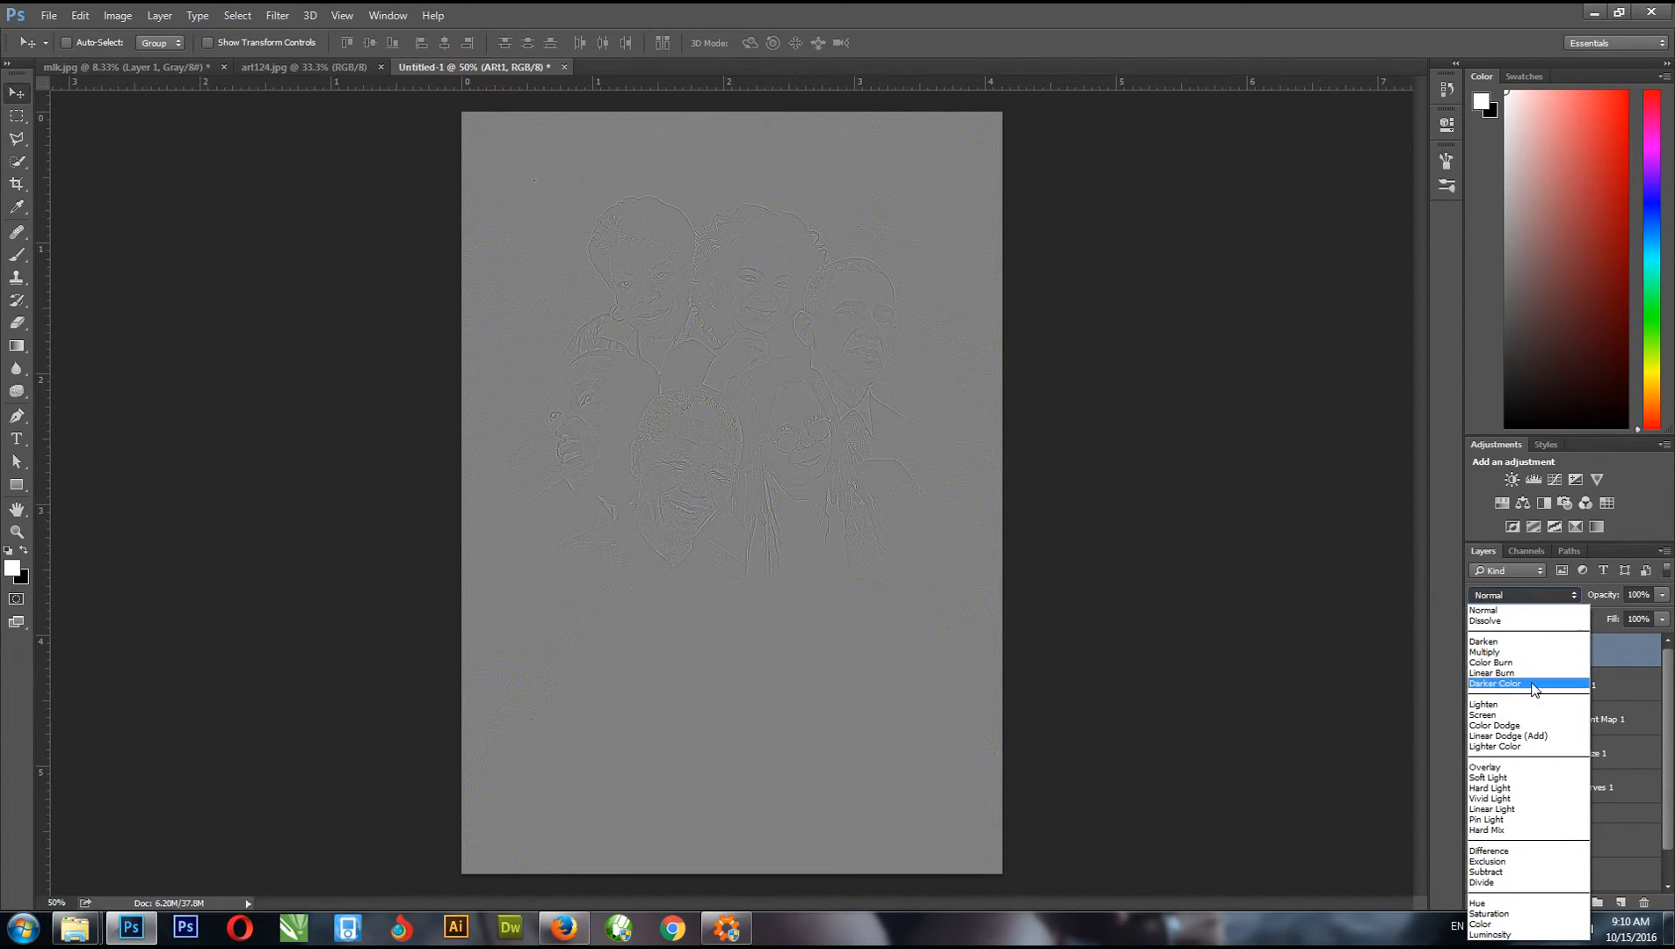
left_click(1509, 799)
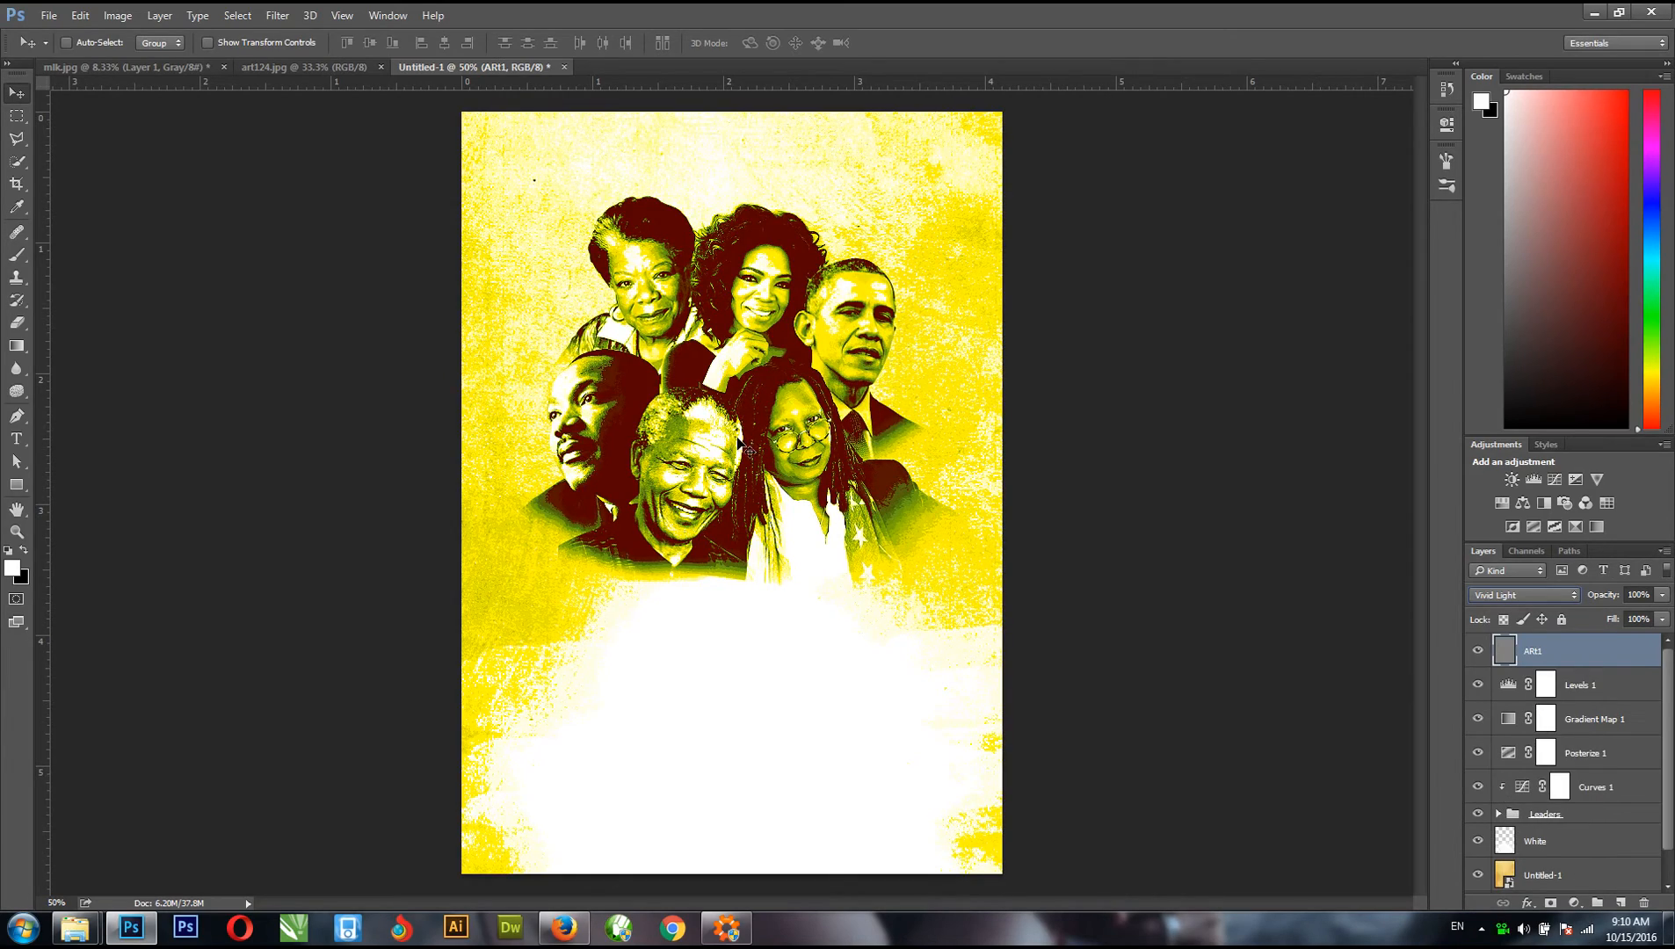
- Examine the sharpened portraits up close, checking the facial detail and edges across the group
scroll(797, 415, "up", 5)
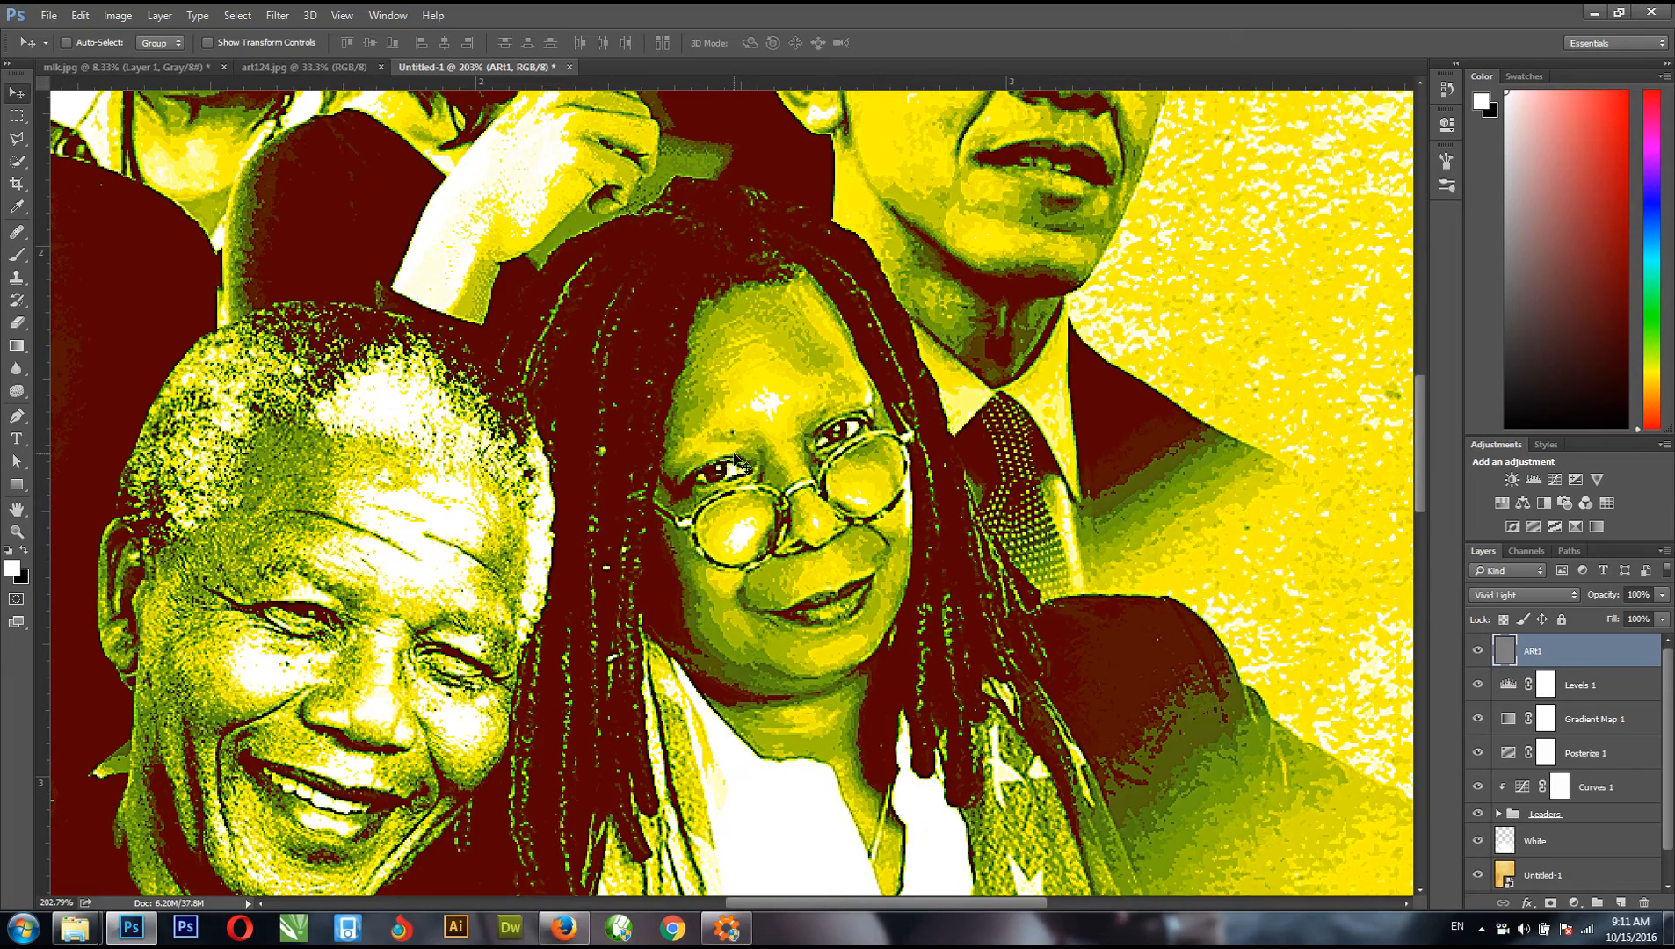
left_click_drag(1006, 200, 892, 543)
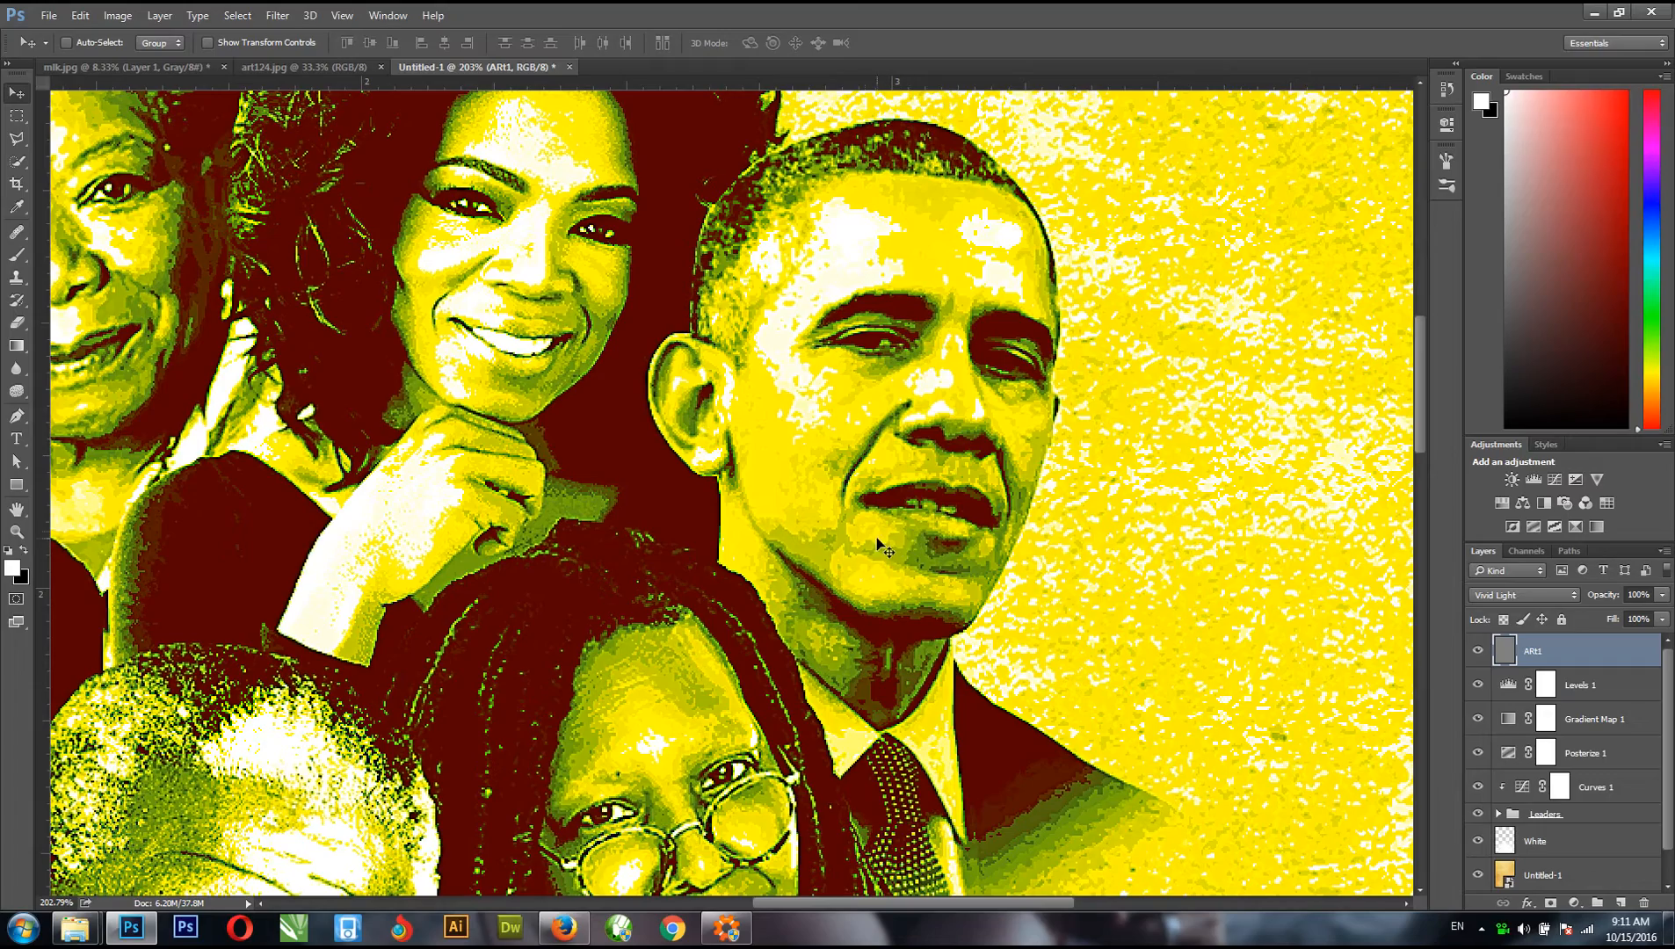
left_click_drag(762, 413, 986, 698)
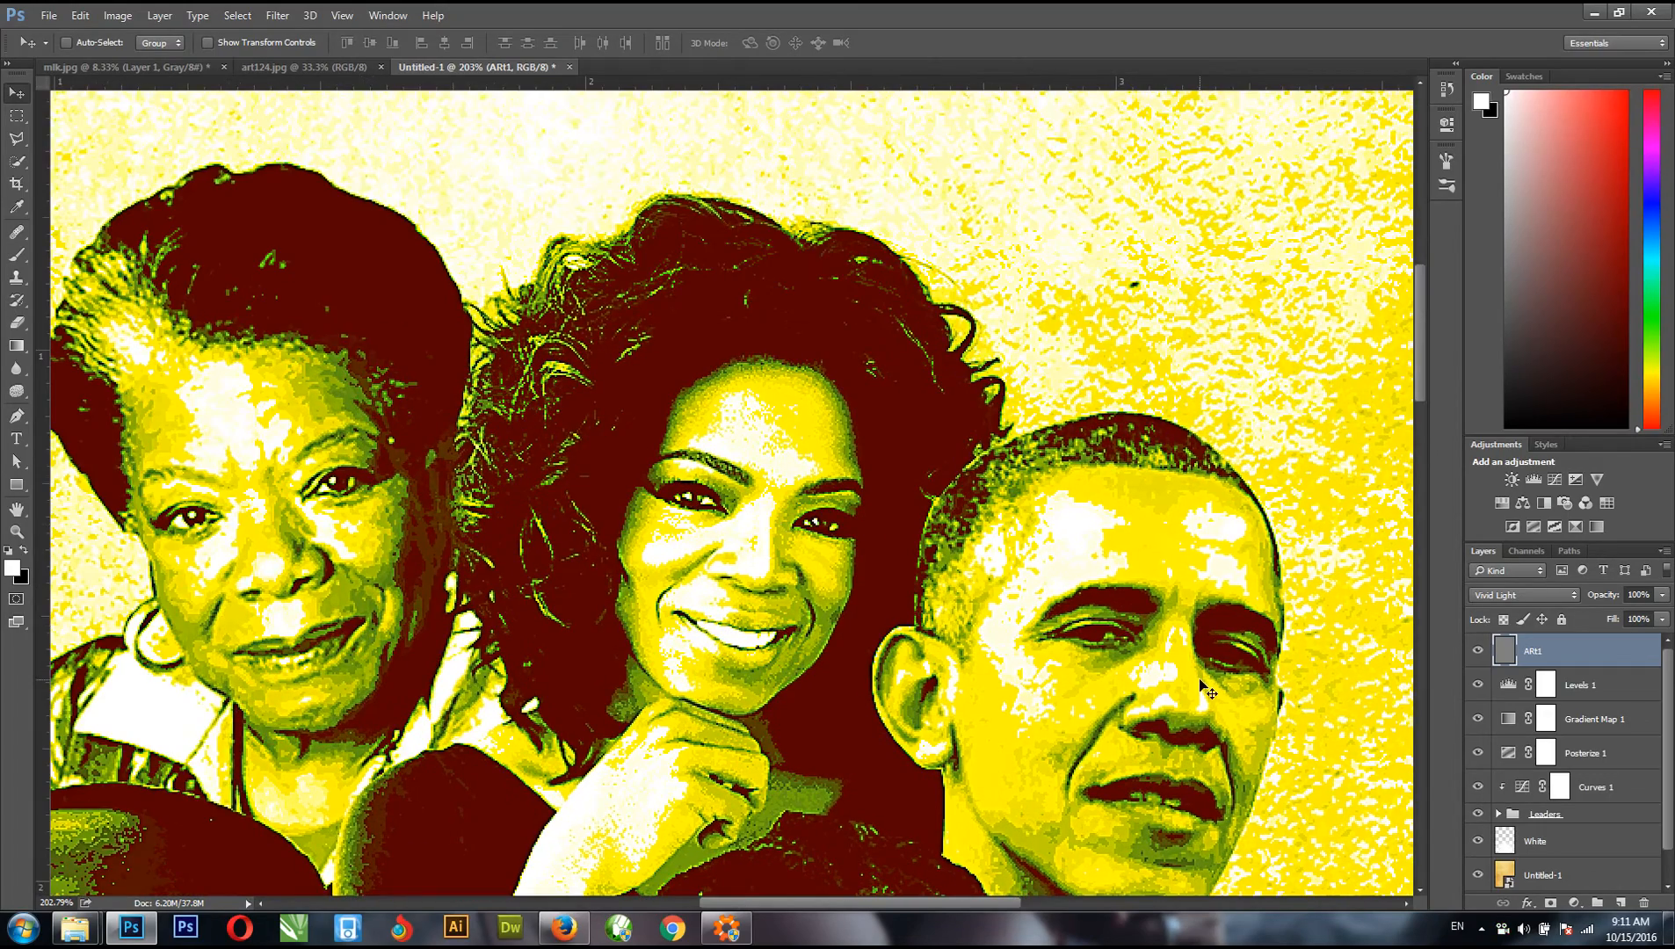
key("ctrl+minus")
key("ctrl+minus")
key("ctrl+minus")
key("ctrl+minus")
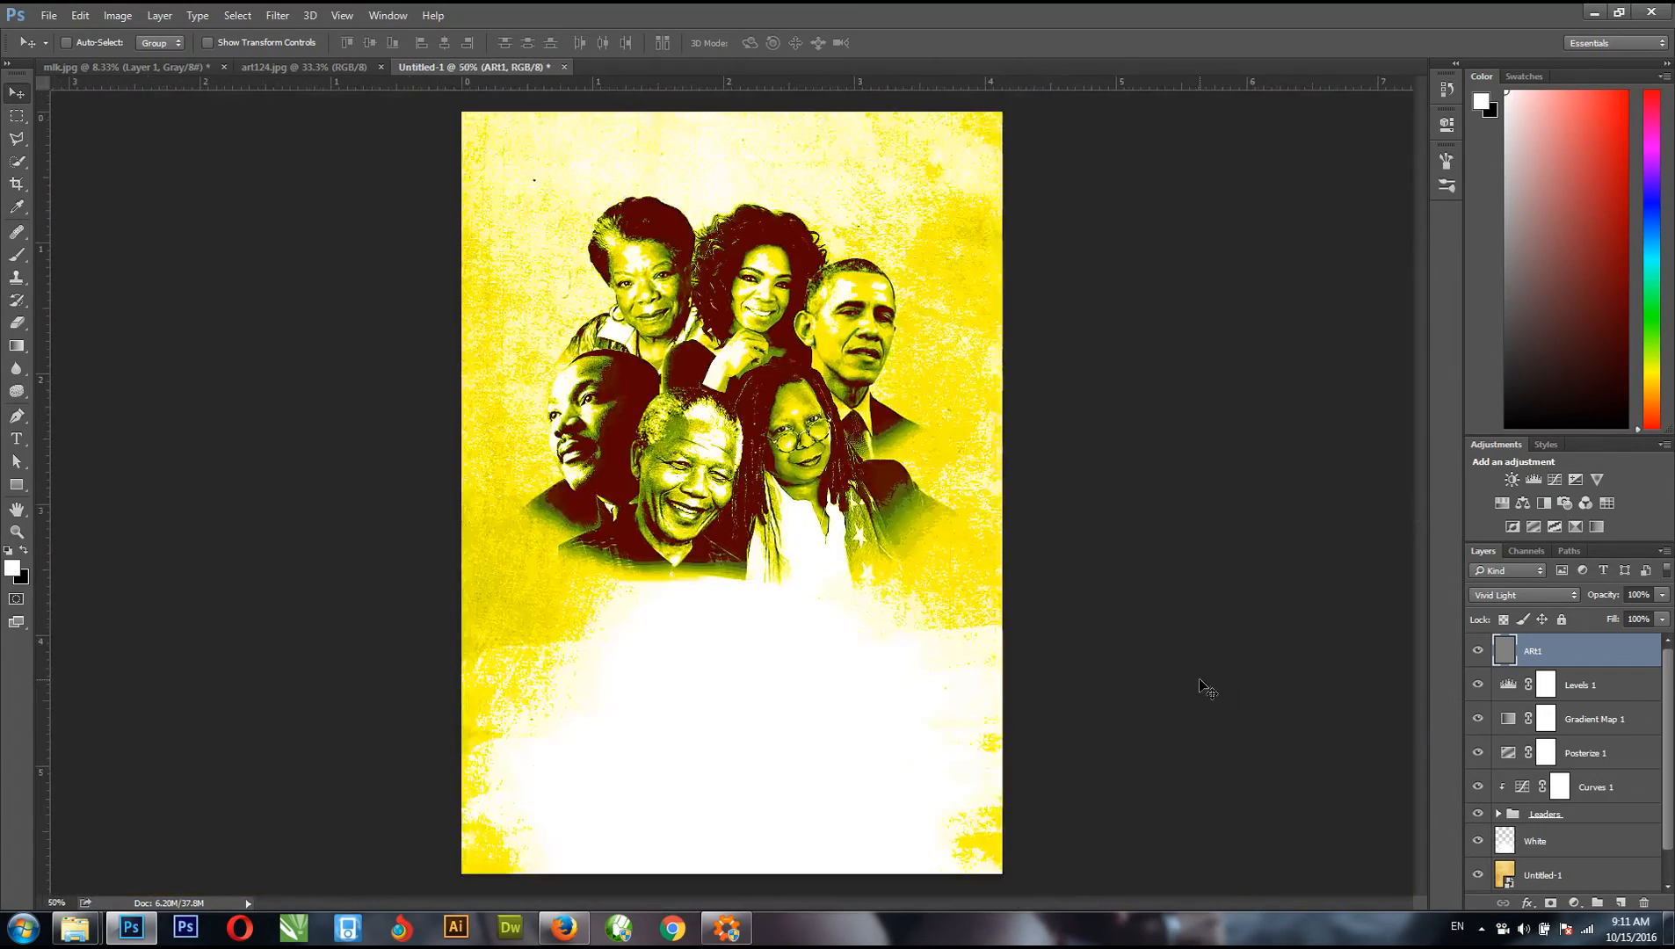
key("ctrl+plus")
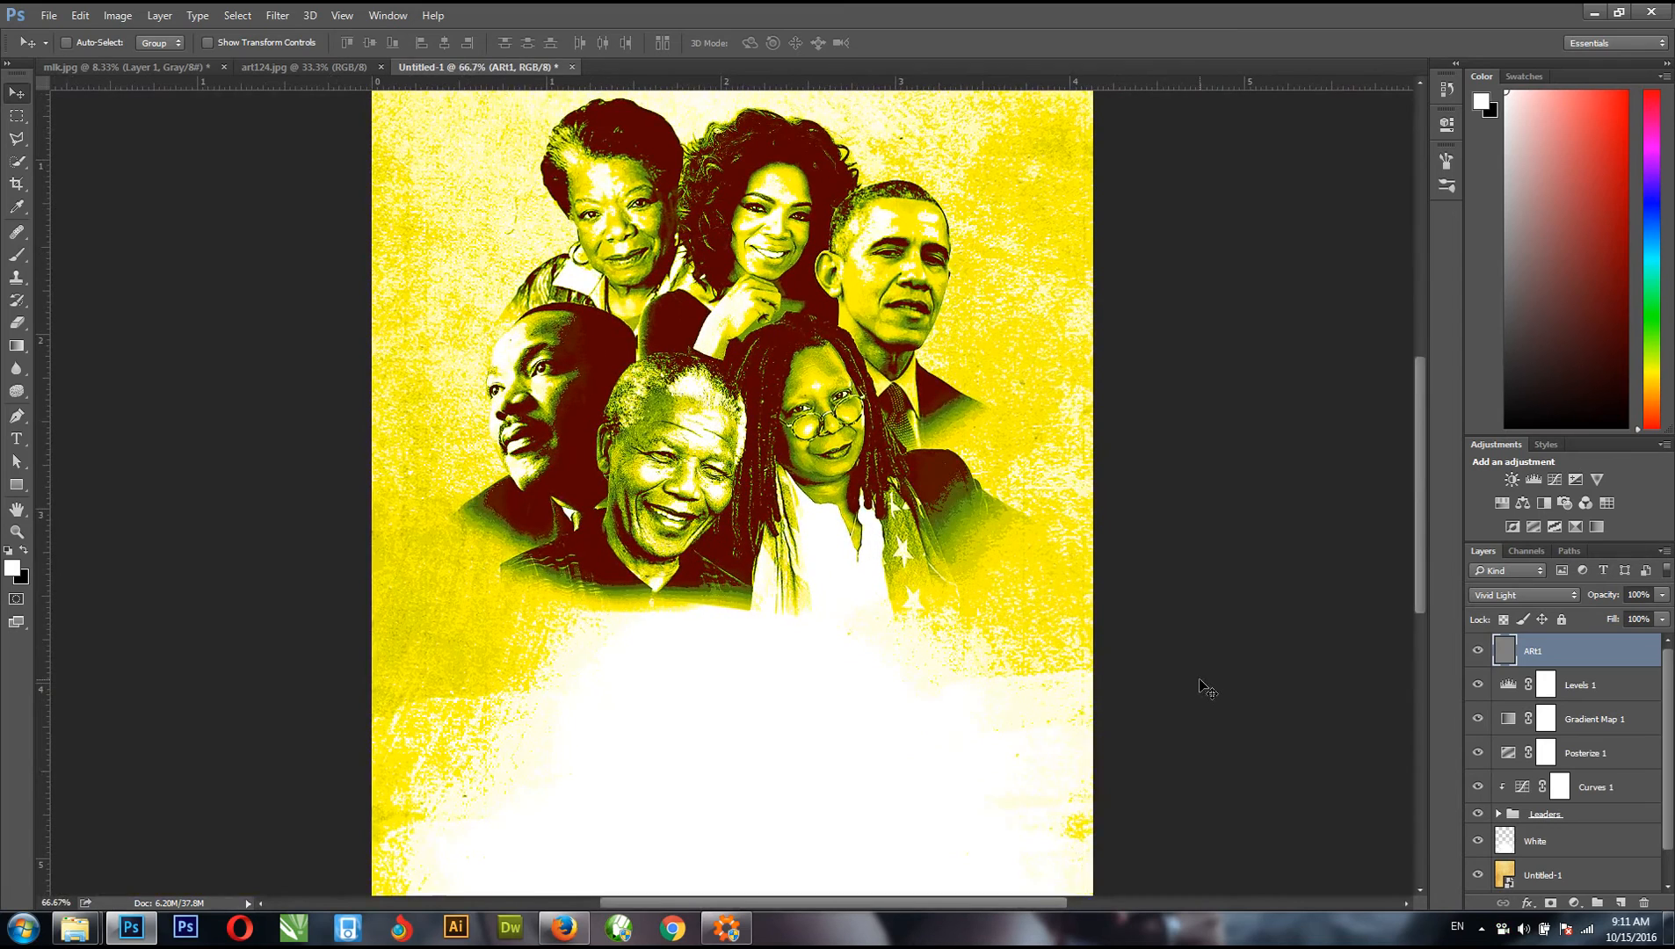
scroll(878, 439, "up", 3)
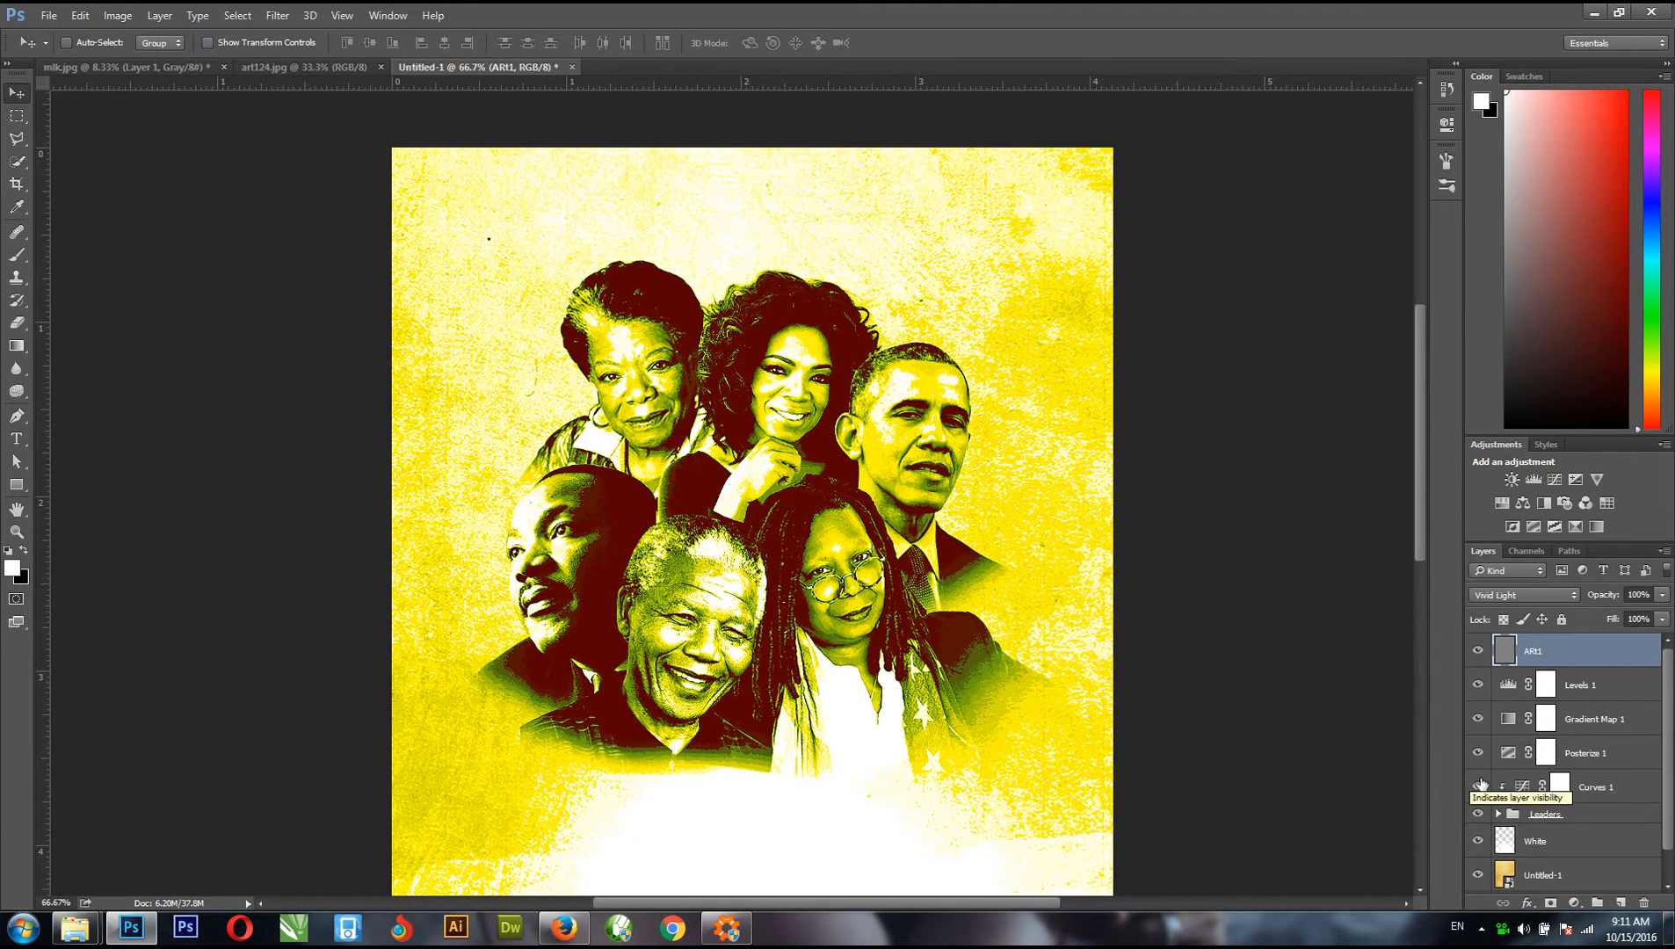
- Add a Curves adjustment above ARt1 and pull down the upper midtones of the Green channel, anchoring the darker tones
left_click(1553, 482)
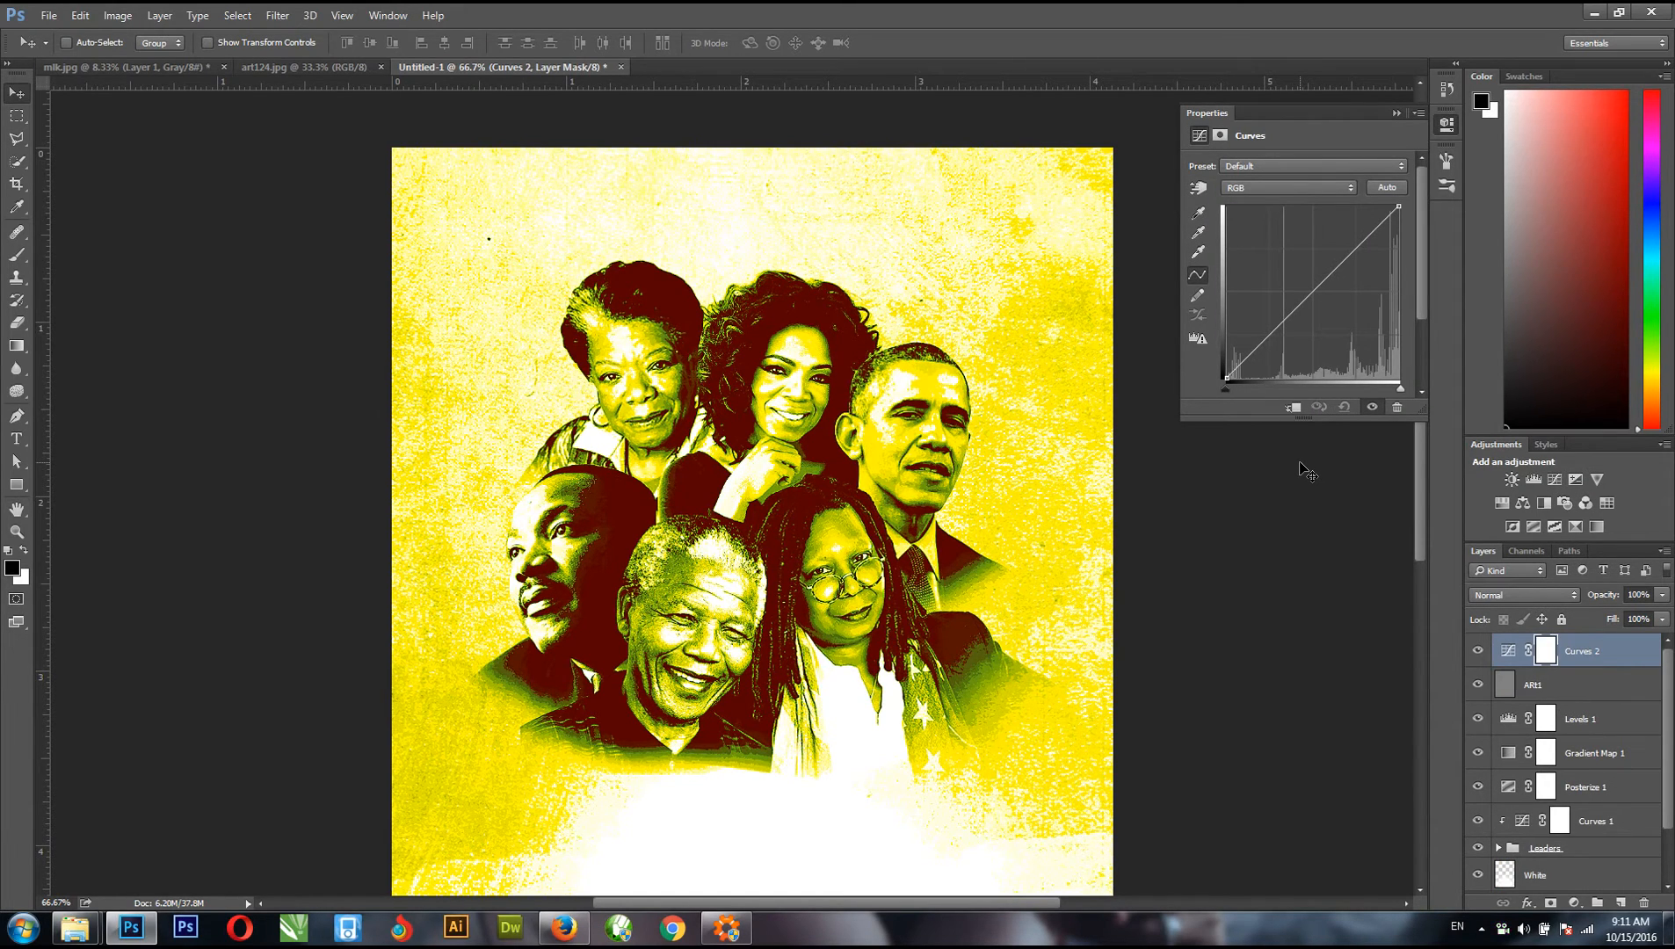
left_click(1284, 187)
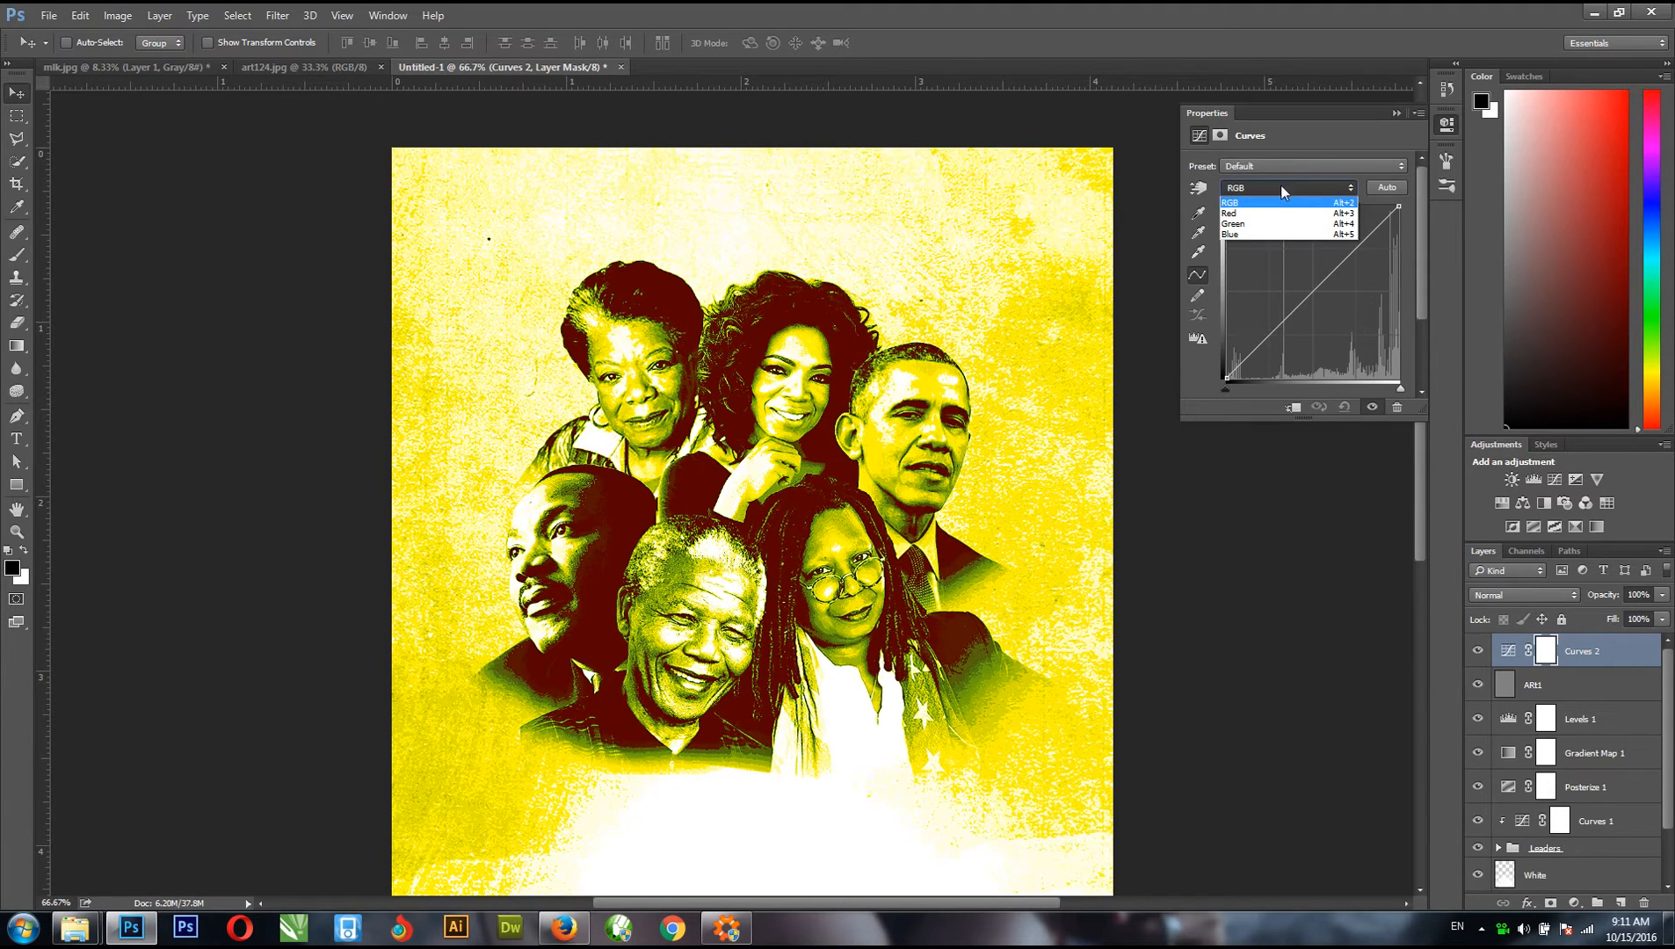
left_click(1269, 222)
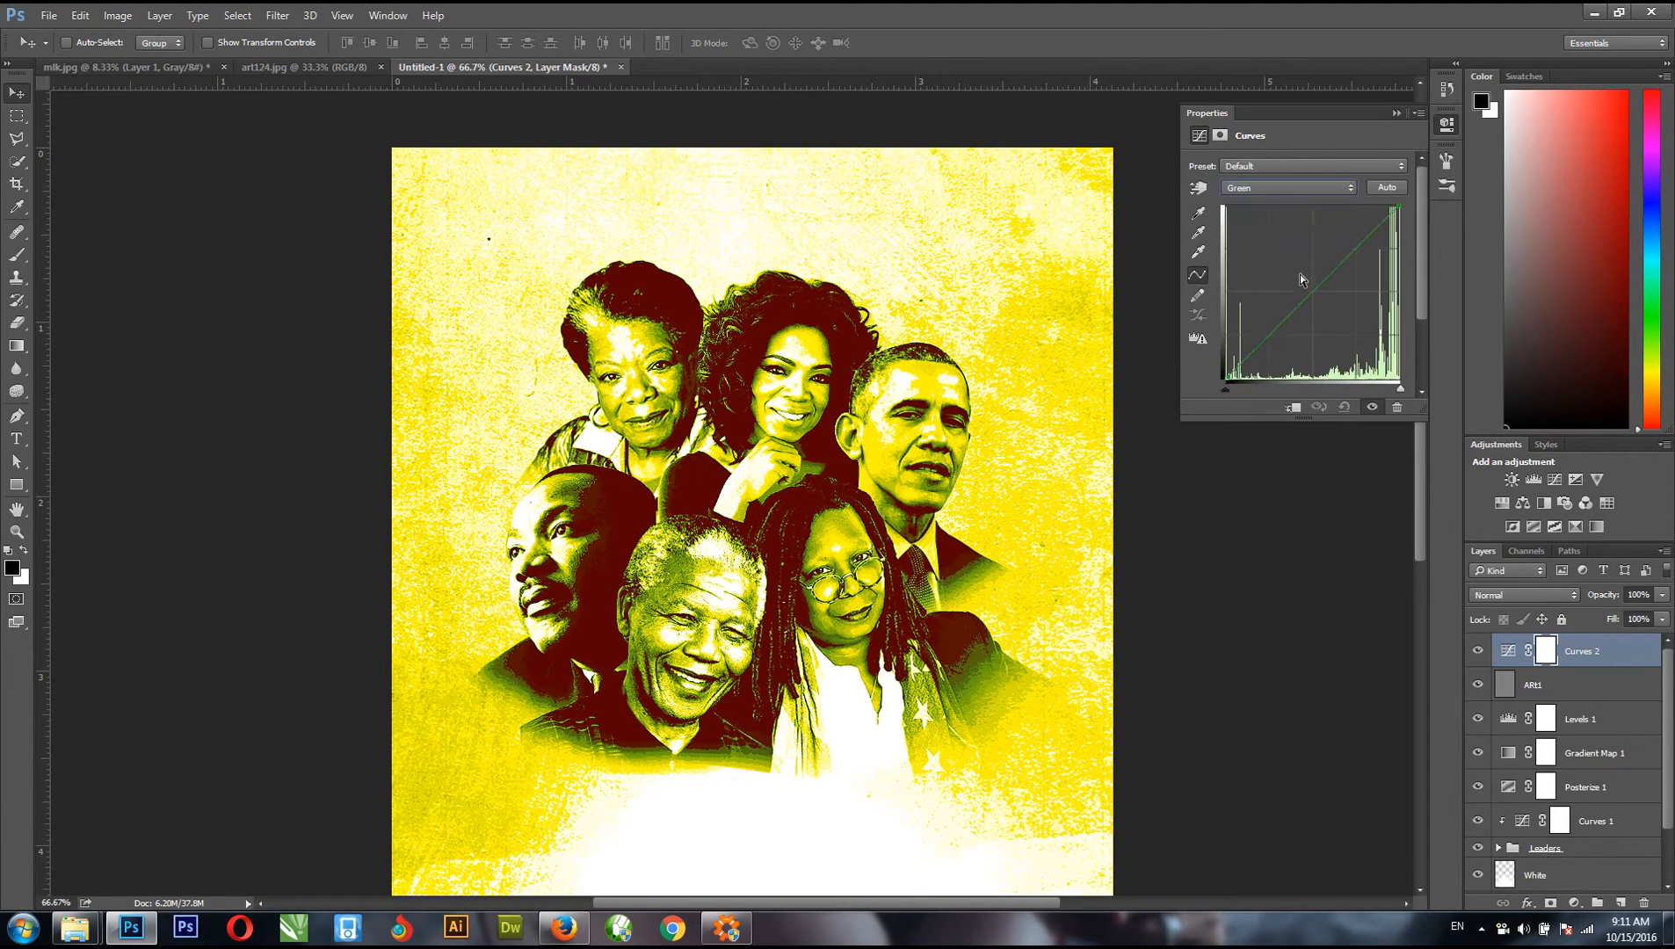
left_click_drag(1266, 339, 1261, 336)
left_click_drag(1297, 290, 1333, 302)
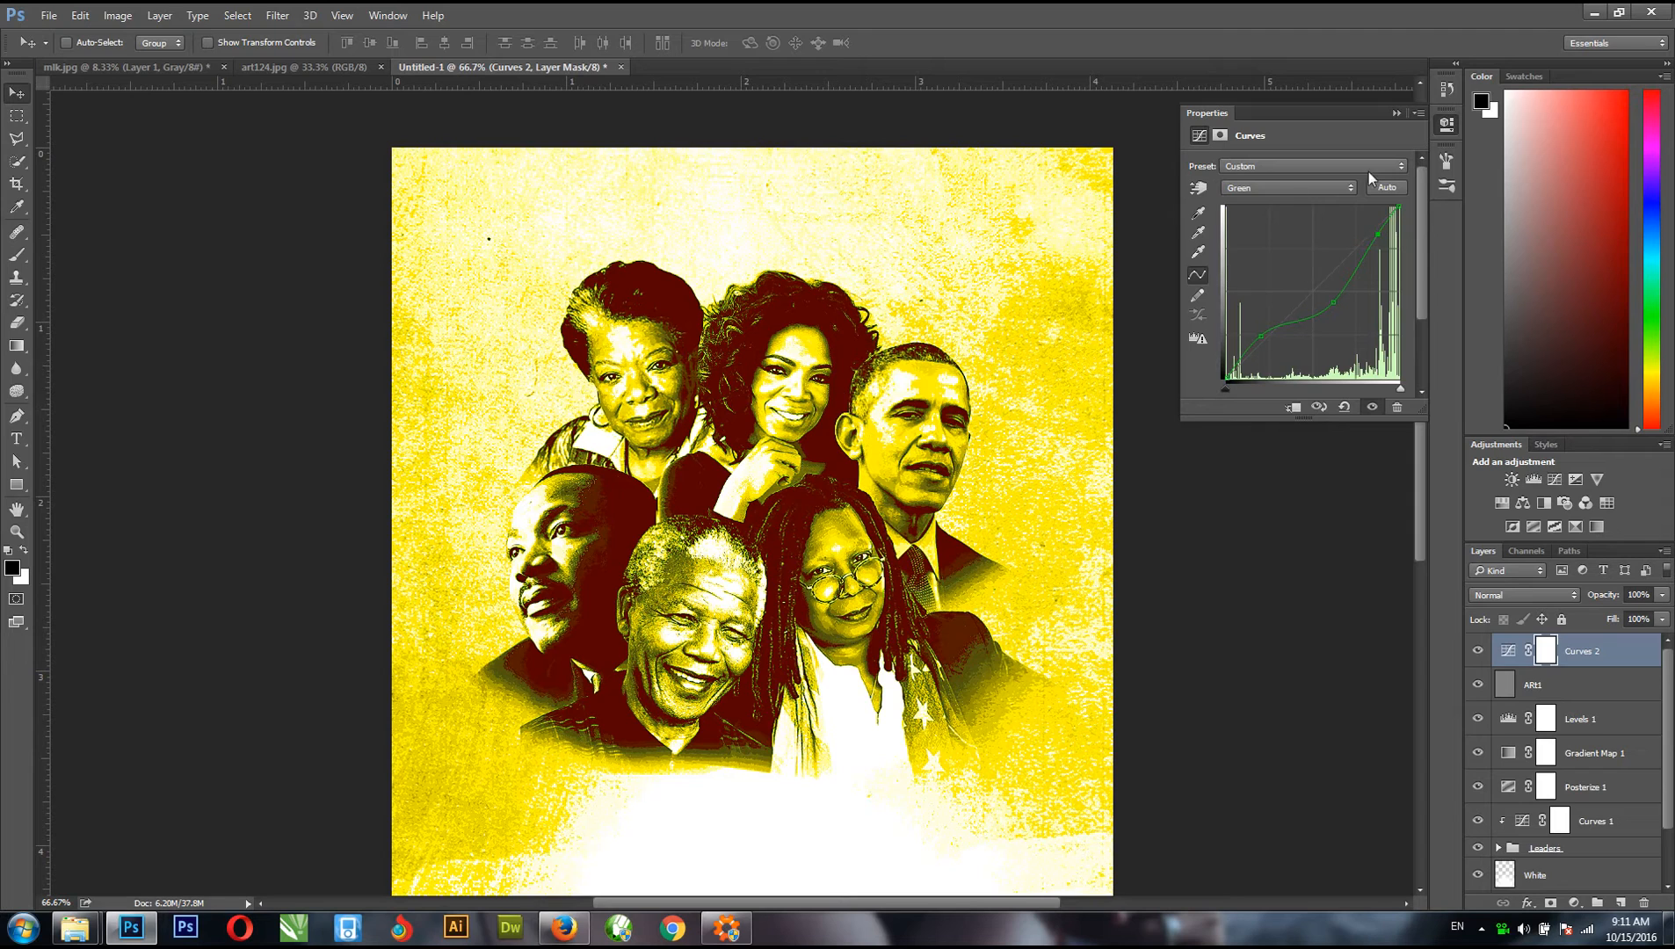
left_click(1395, 115)
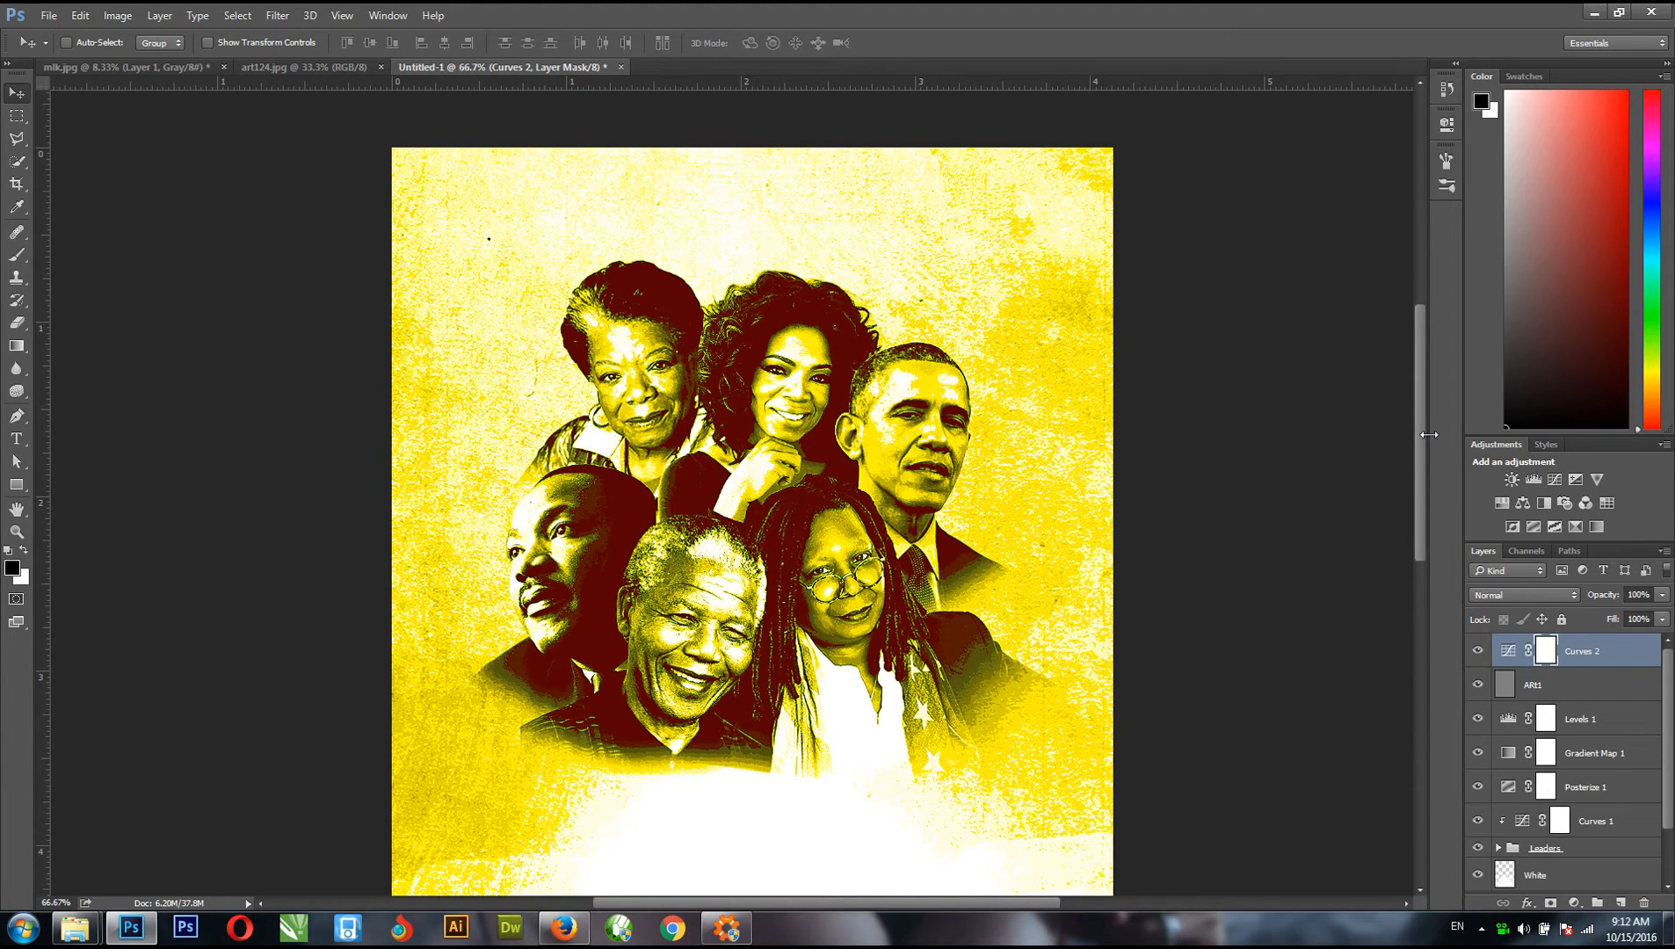
- Stamp all visible layers into a new merged layer above Curves 2, keeping the original layers
key("ctrl+minus")
key("ctrl+minus")
key("ctrl+plus")
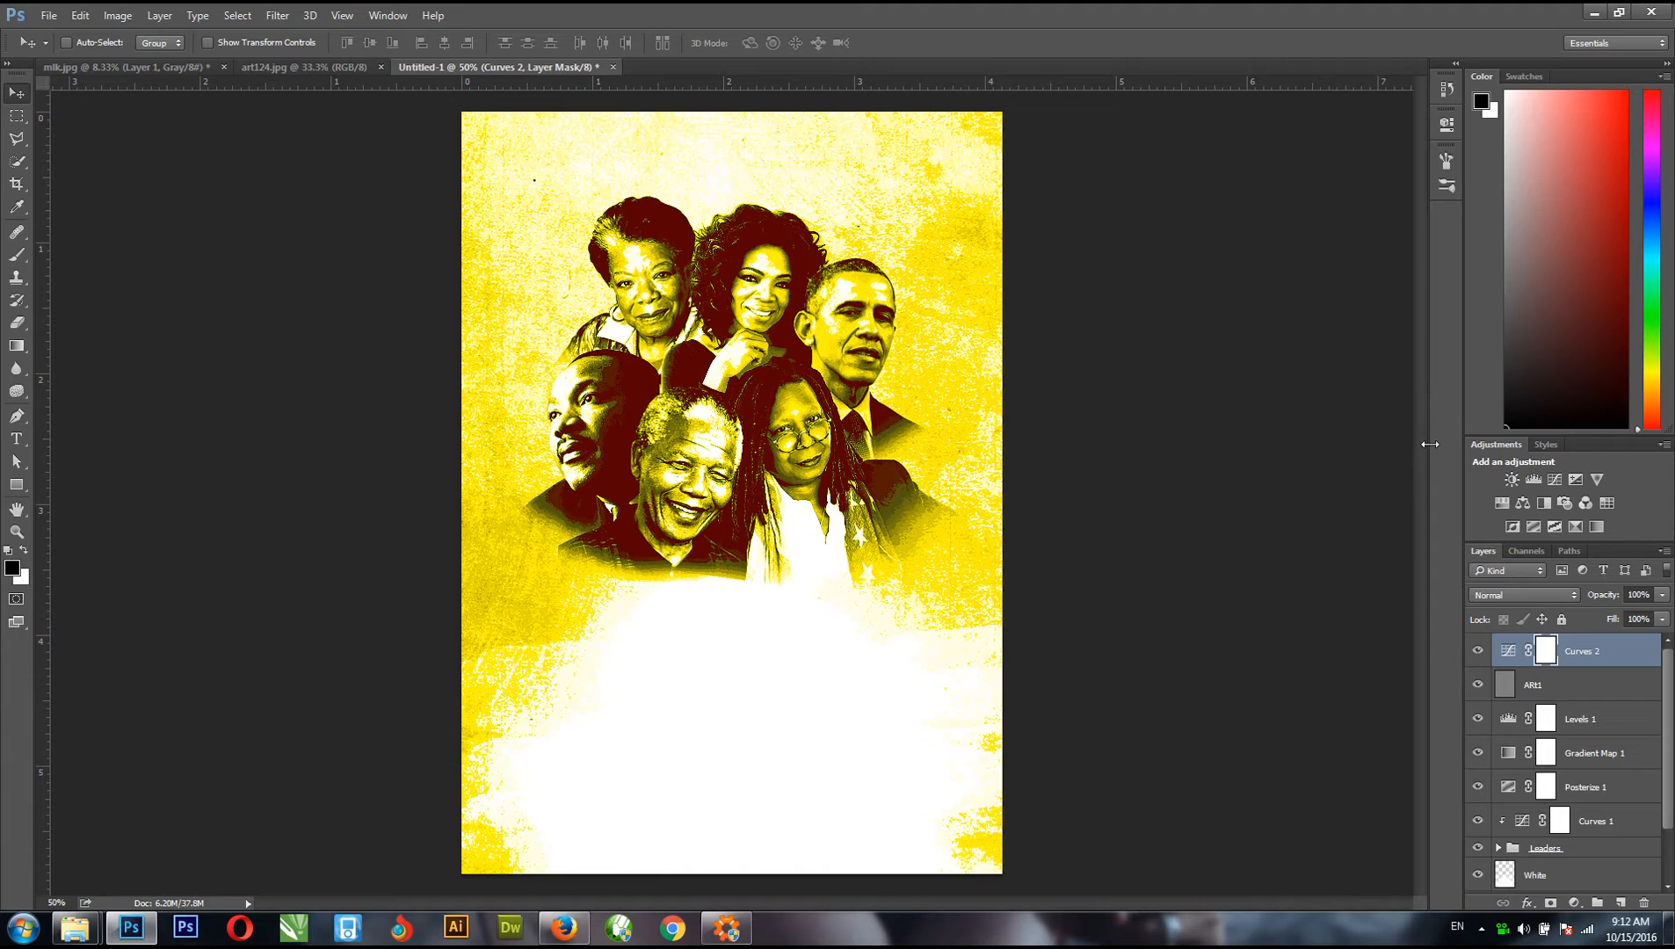
key("ctrl+minus")
key("ctrl+plus")
left_click(1580, 660)
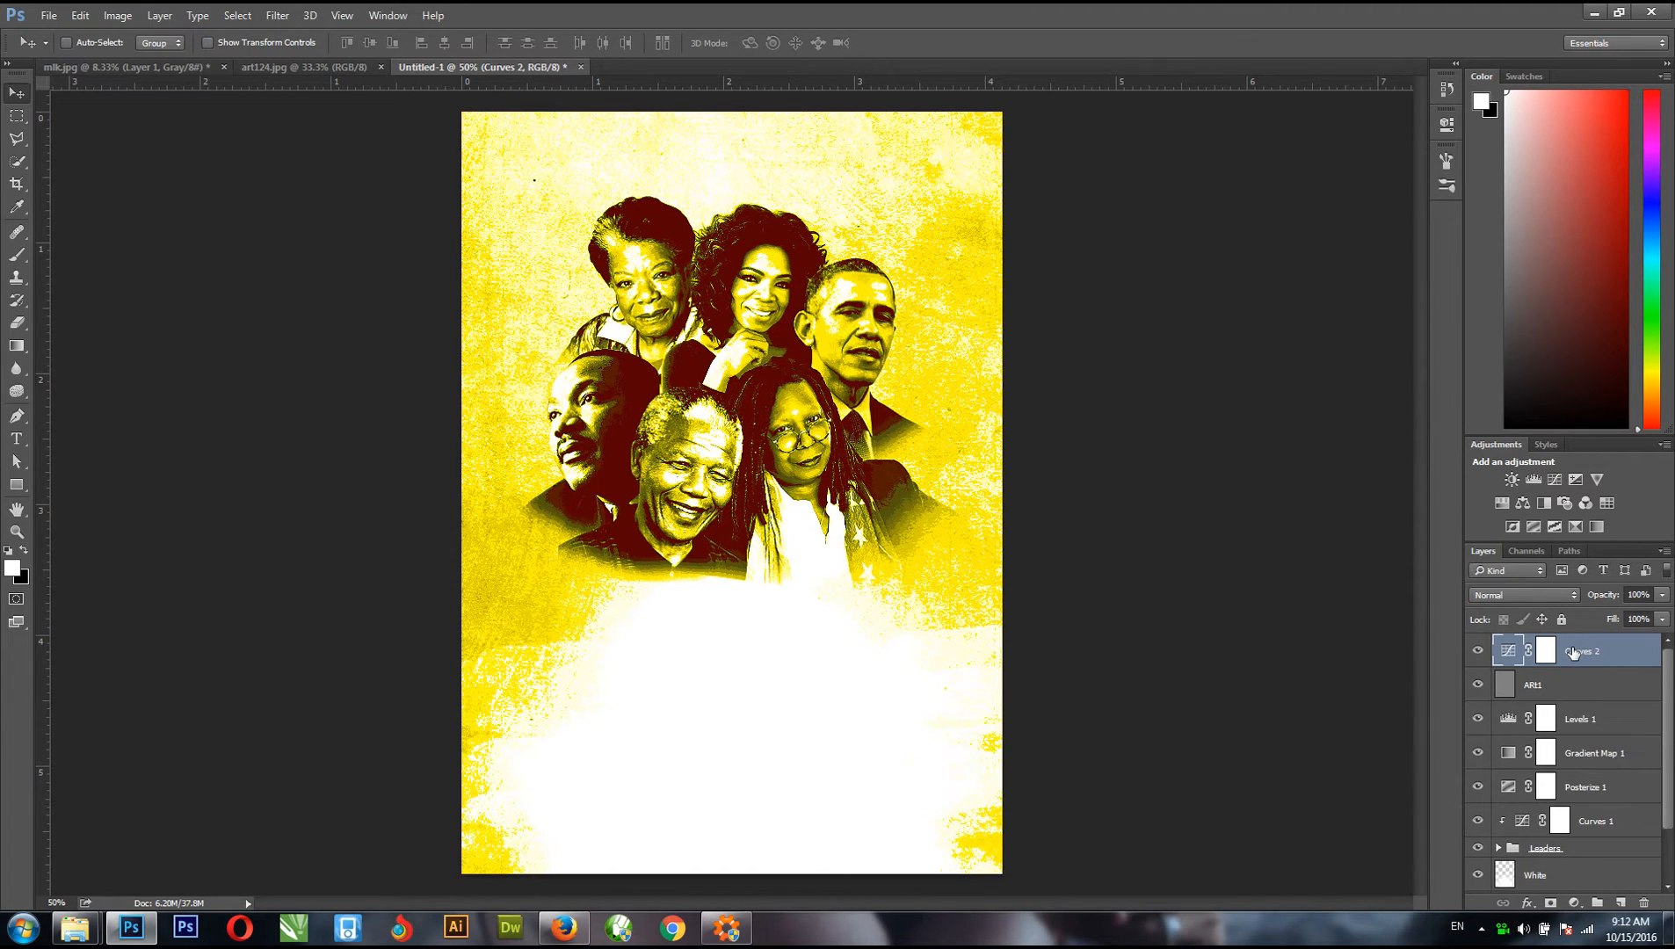
key("ctrl+shift+alt+e")
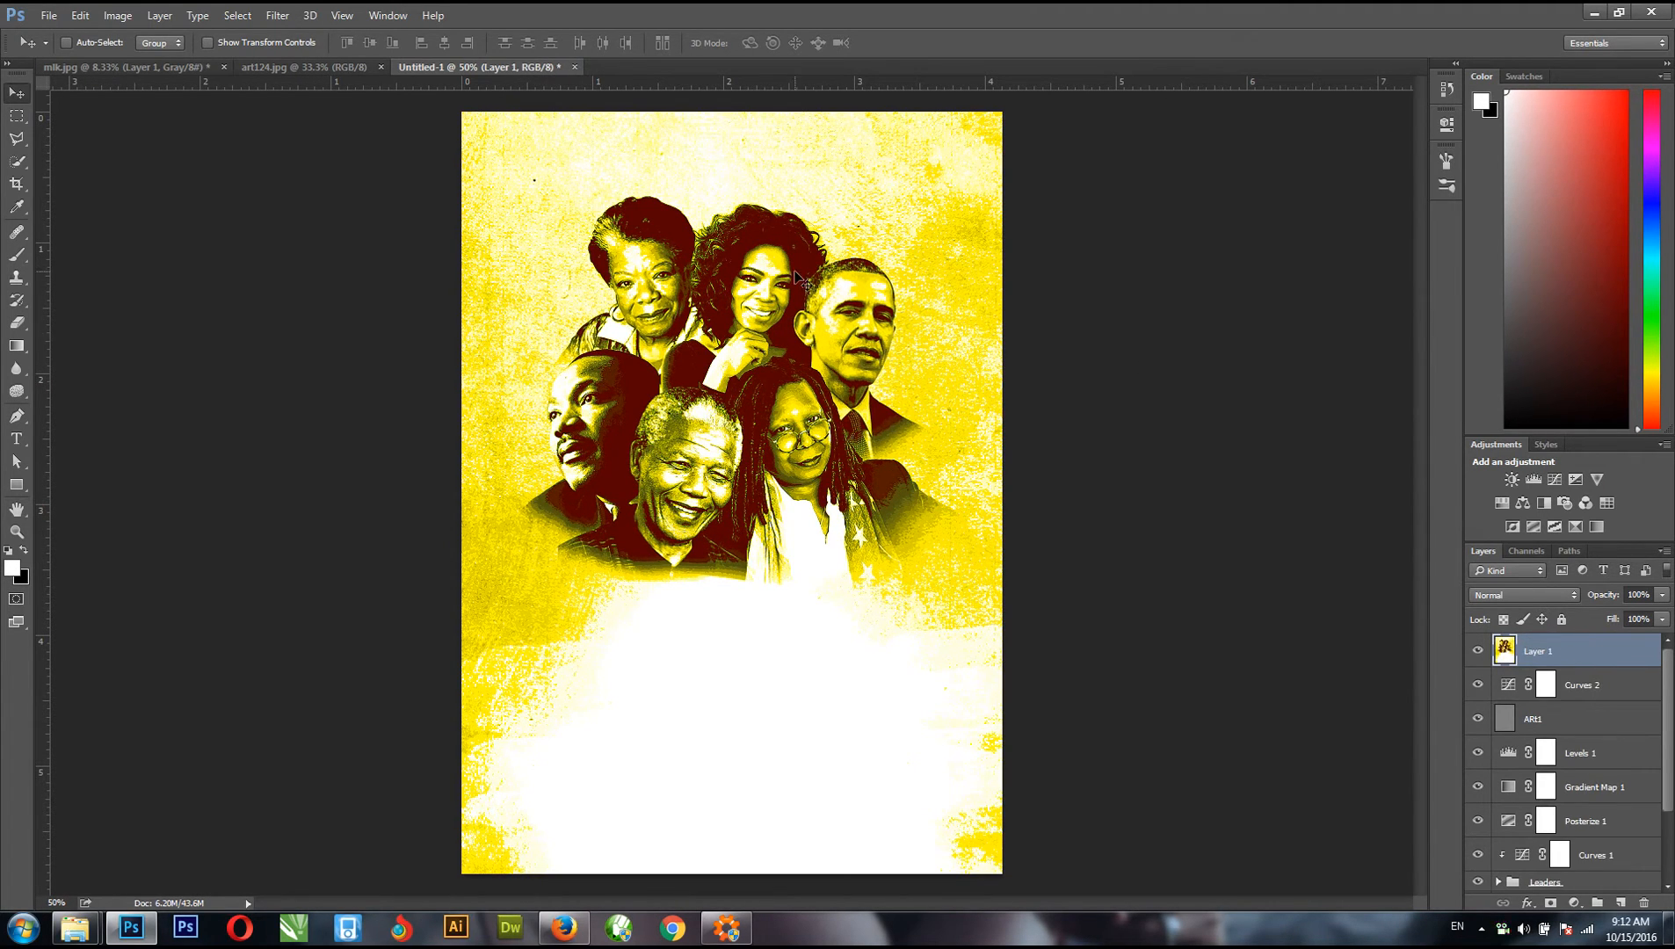
- Sharpen the new merged layer with Unsharp Mask, using a reduced amount, an increased radius and a threshold of 0
left_click(286, 17)
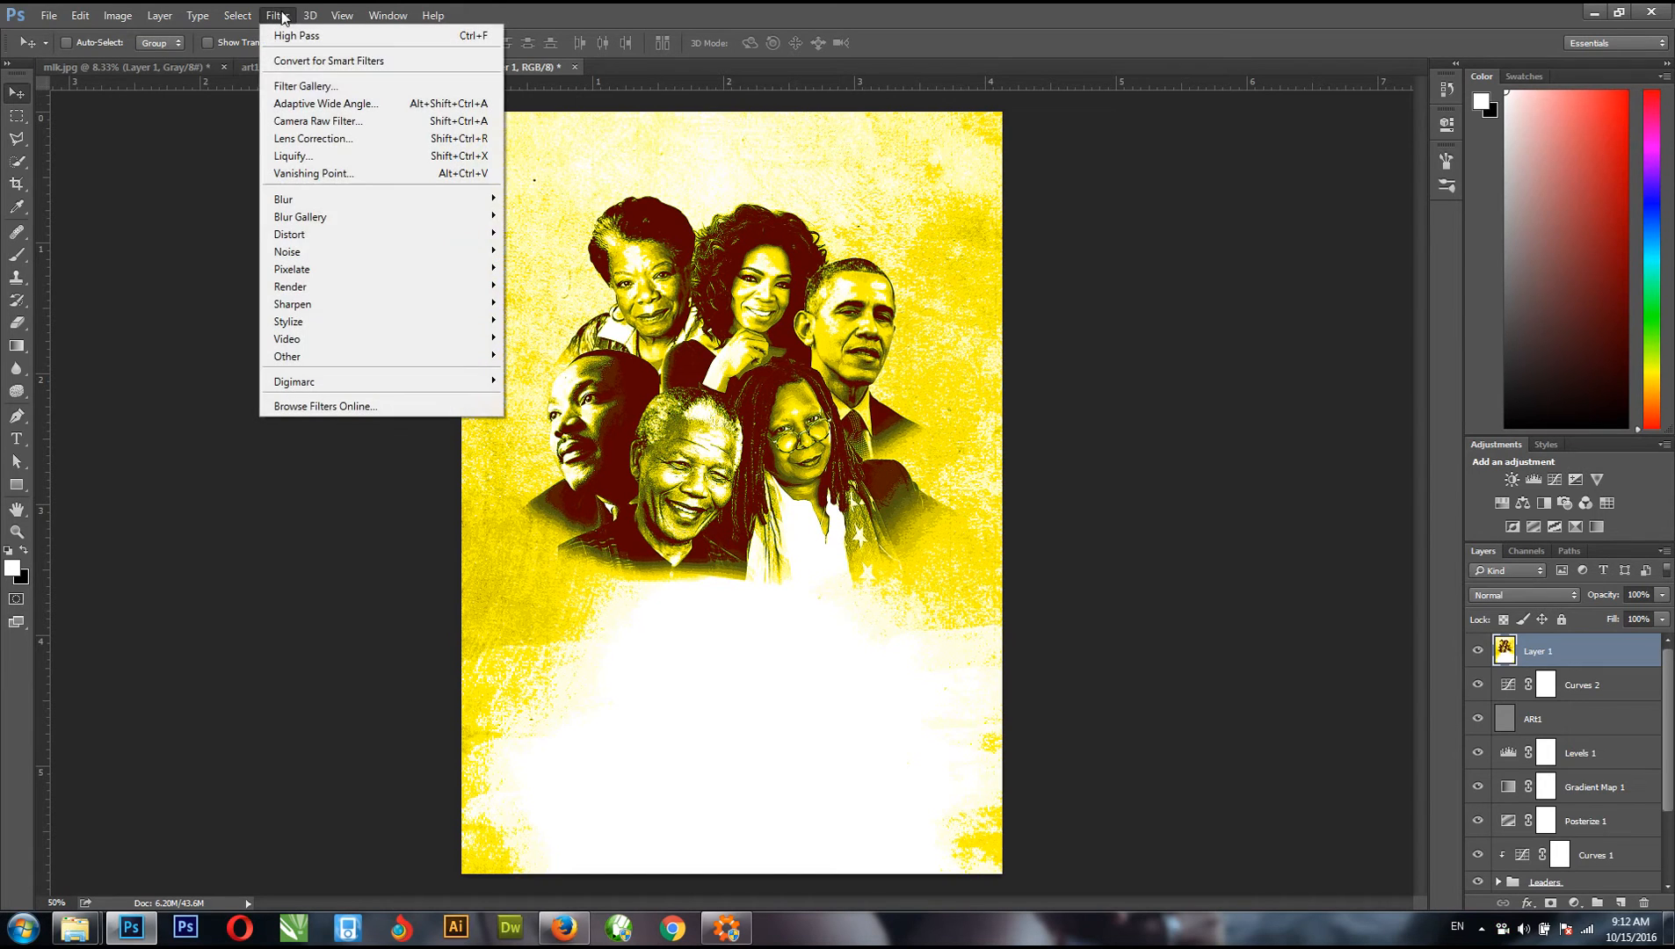
mouse_move(337, 305)
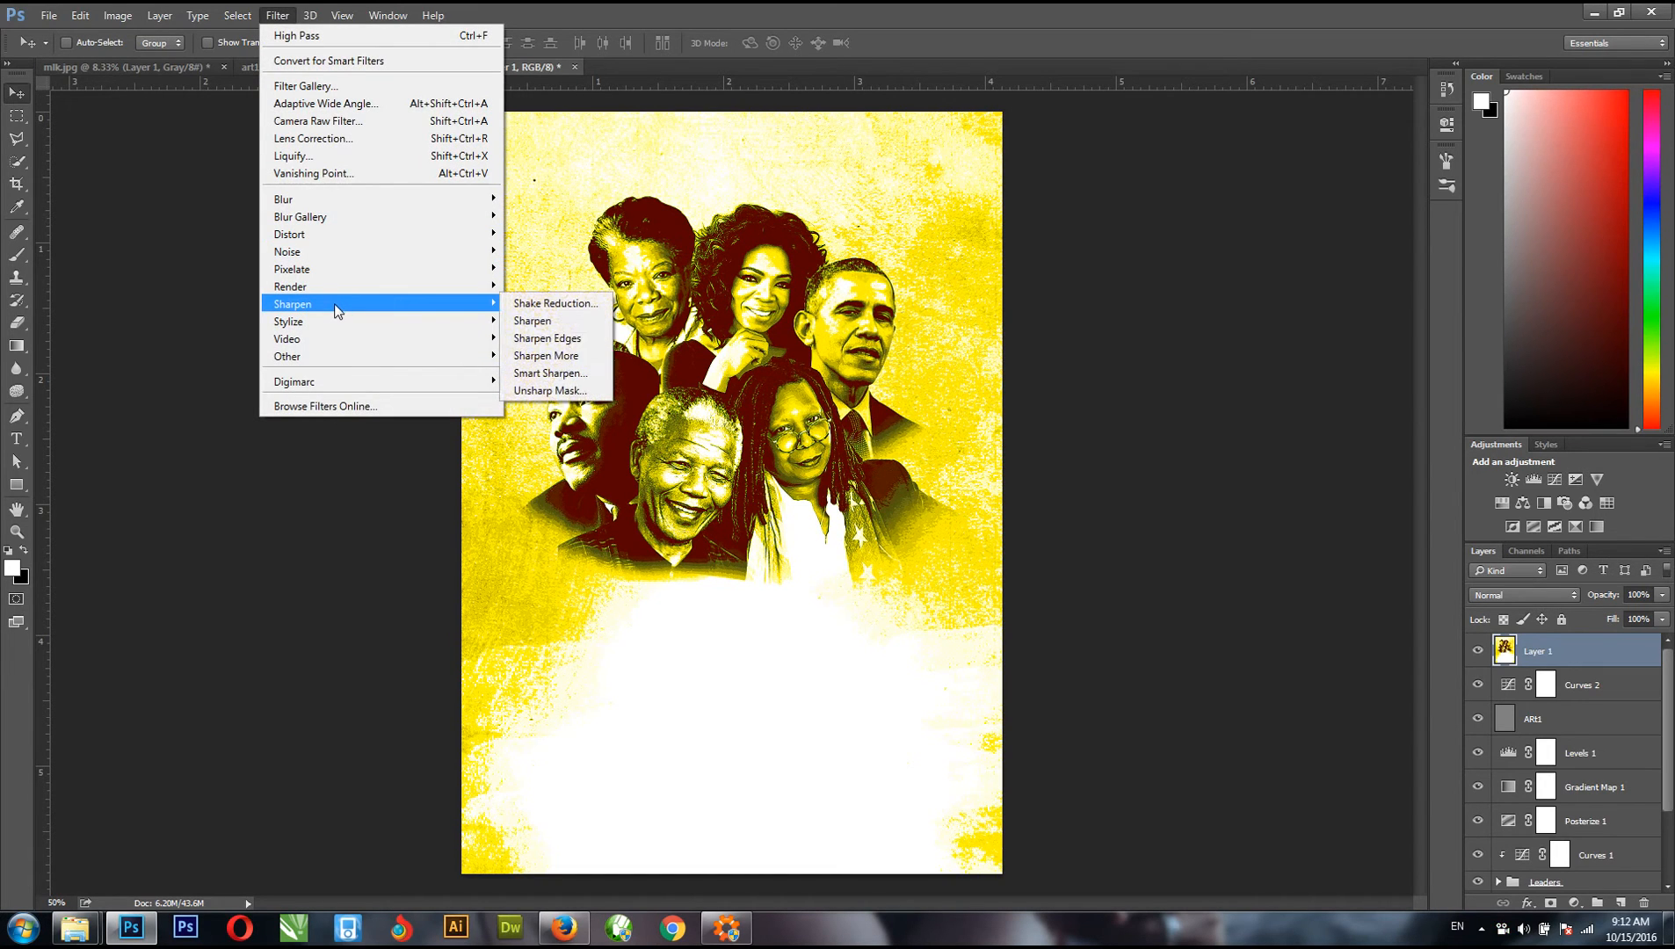
left_click(550, 390)
left_click_drag(775, 193, 1023, 310)
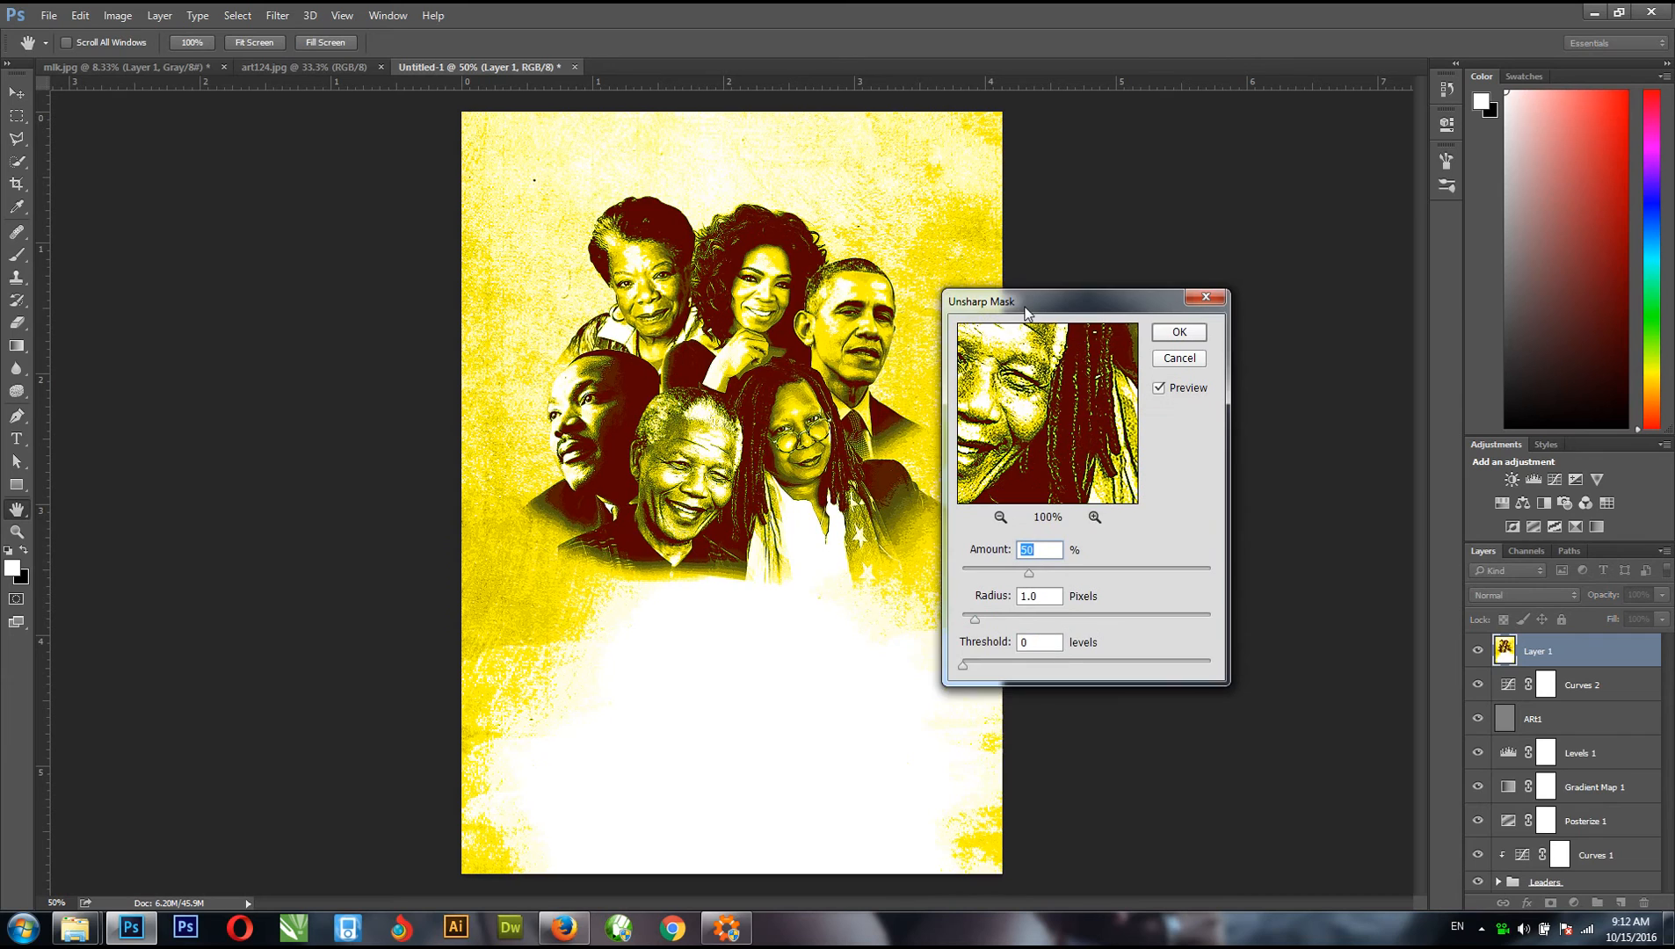
left_click_drag(1026, 573, 995, 618)
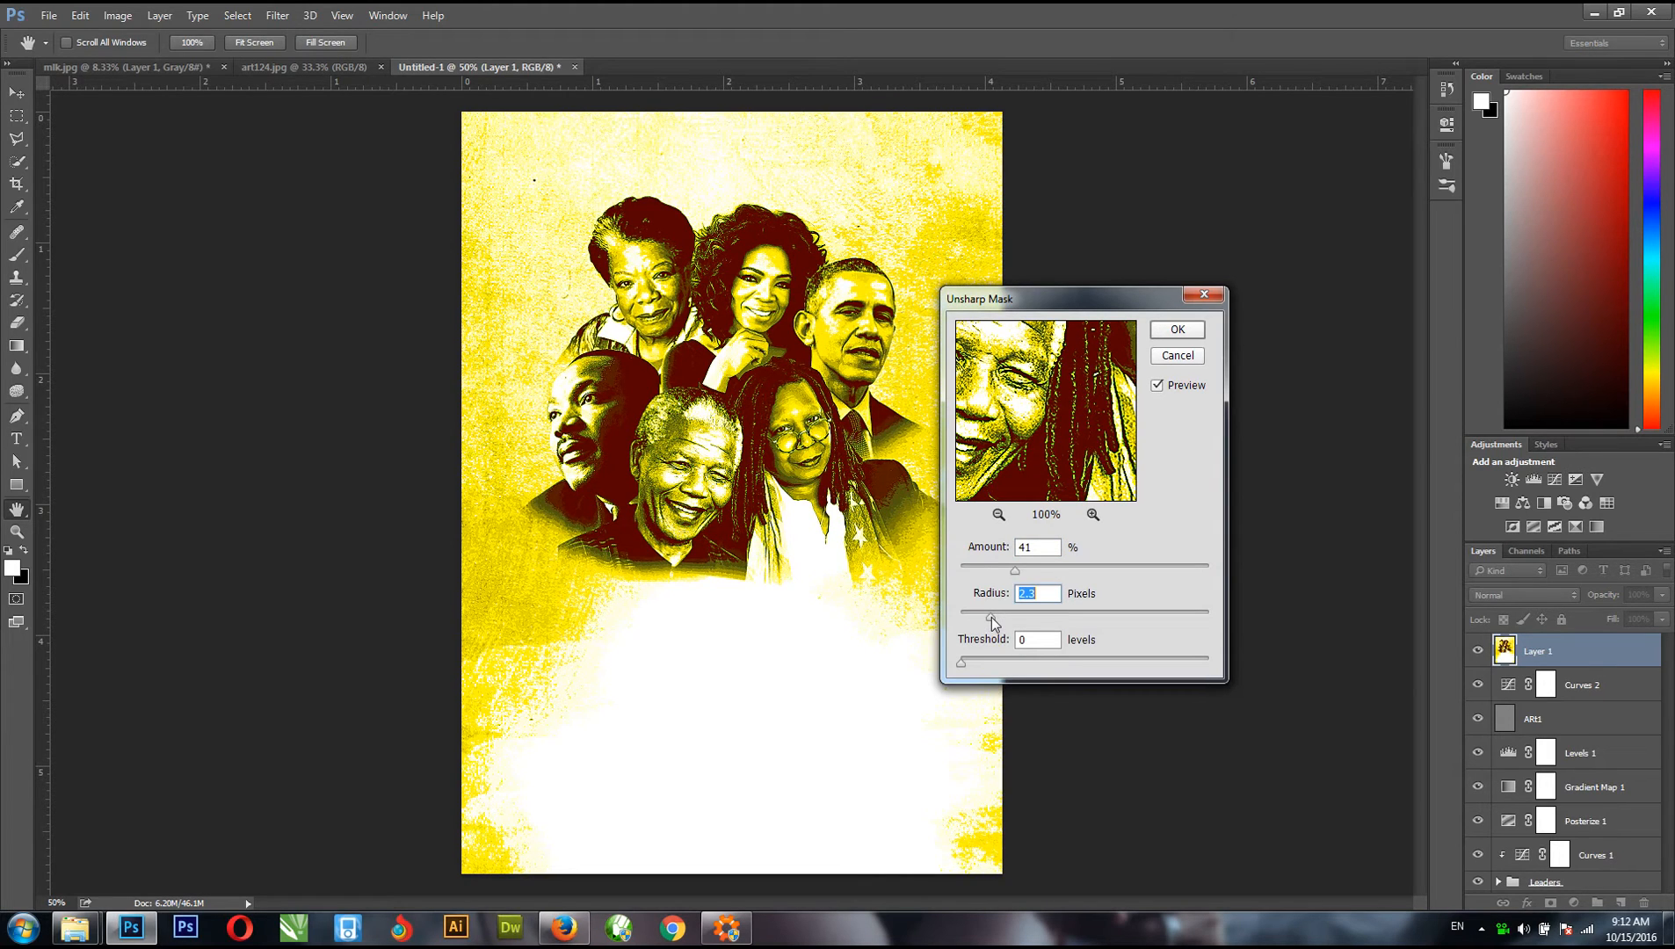
left_click_drag(1015, 571, 1010, 571)
left_click_drag(990, 613, 1004, 616)
left_click(1177, 329)
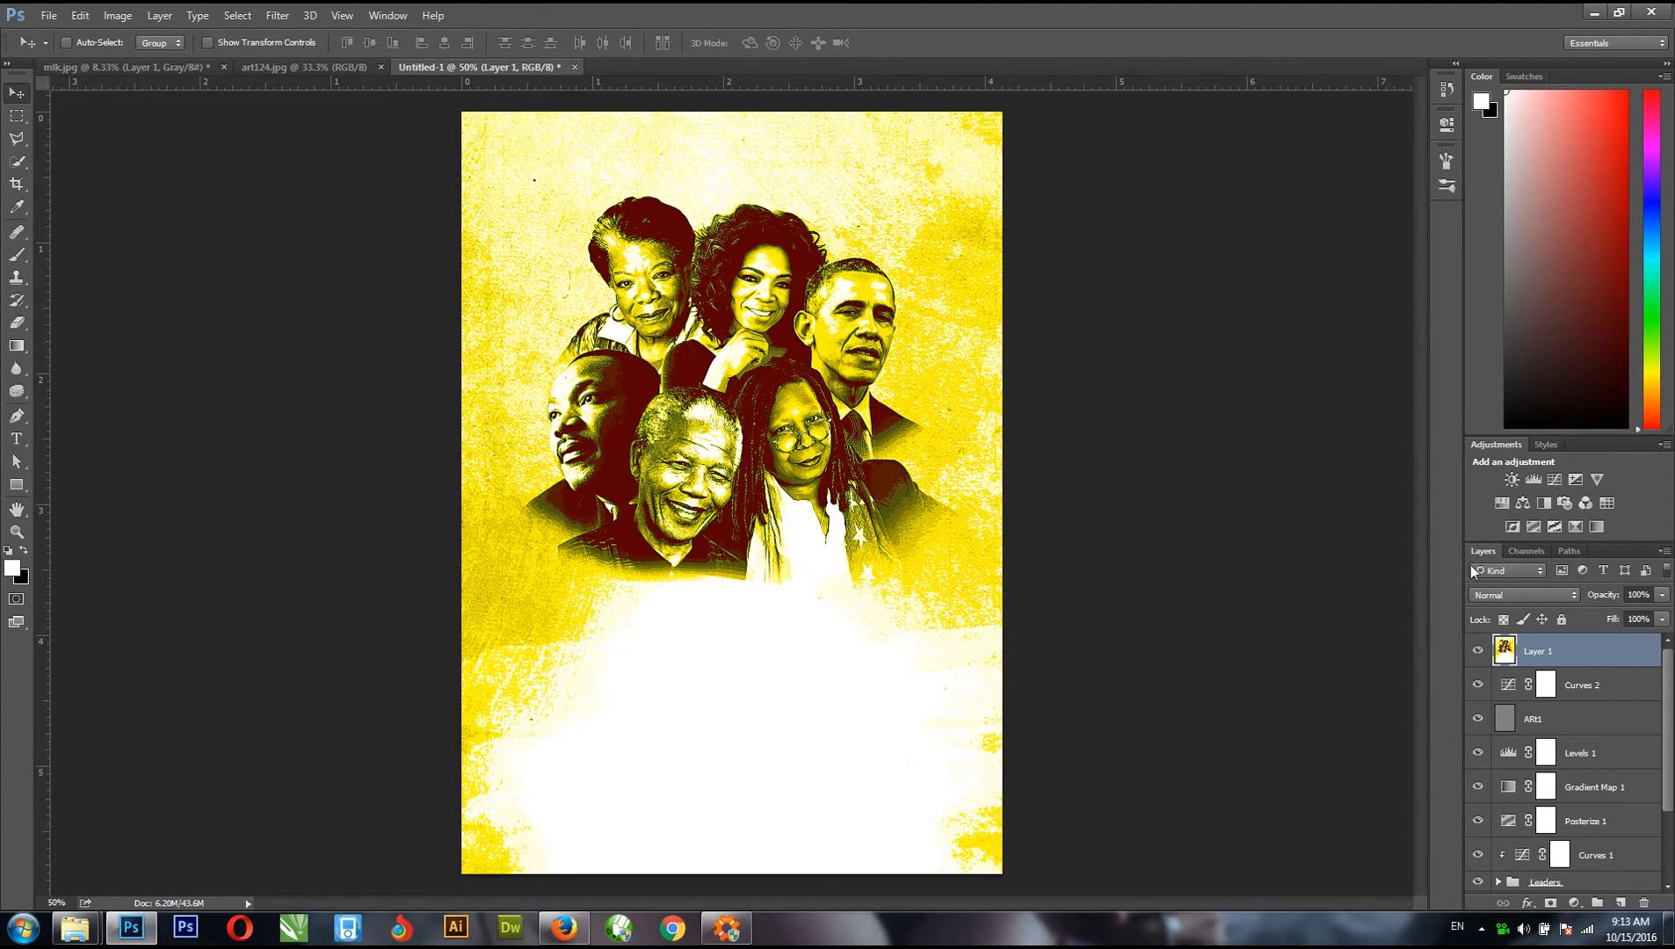
- Add a Color Balance adjustment layer with midtones at -56 for Cyan-Red and 41 for Yellow-Blue
left_click(1527, 505)
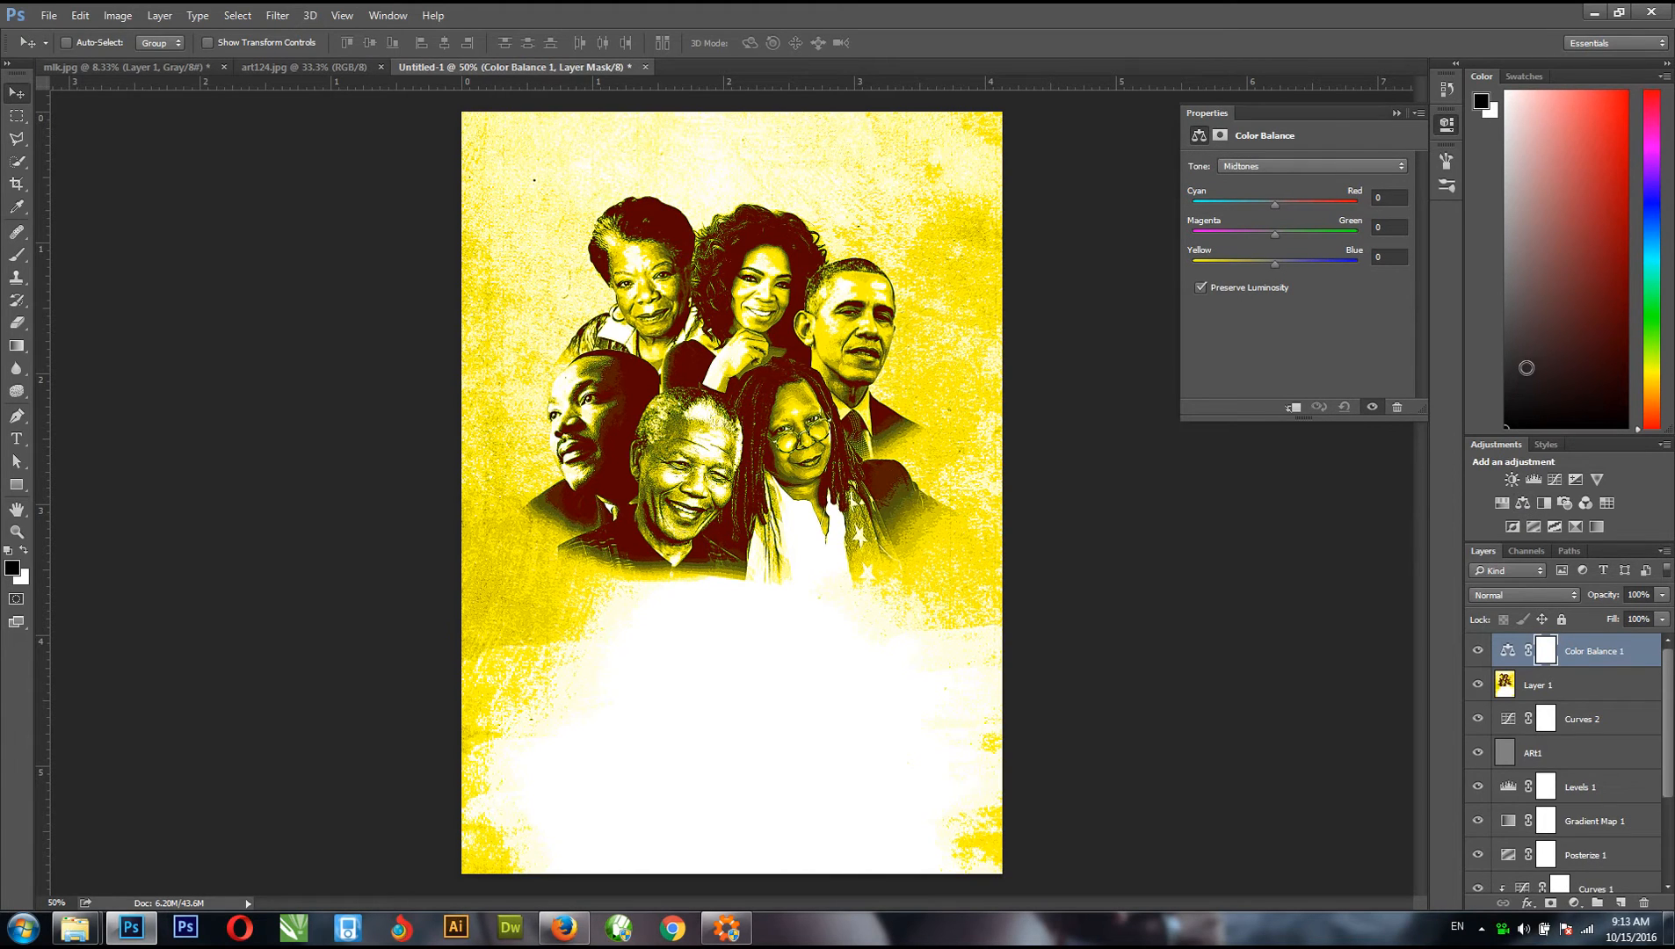
left_click_drag(1384, 197, 1336, 184)
type("-56")
left_click(1385, 257)
type("41")
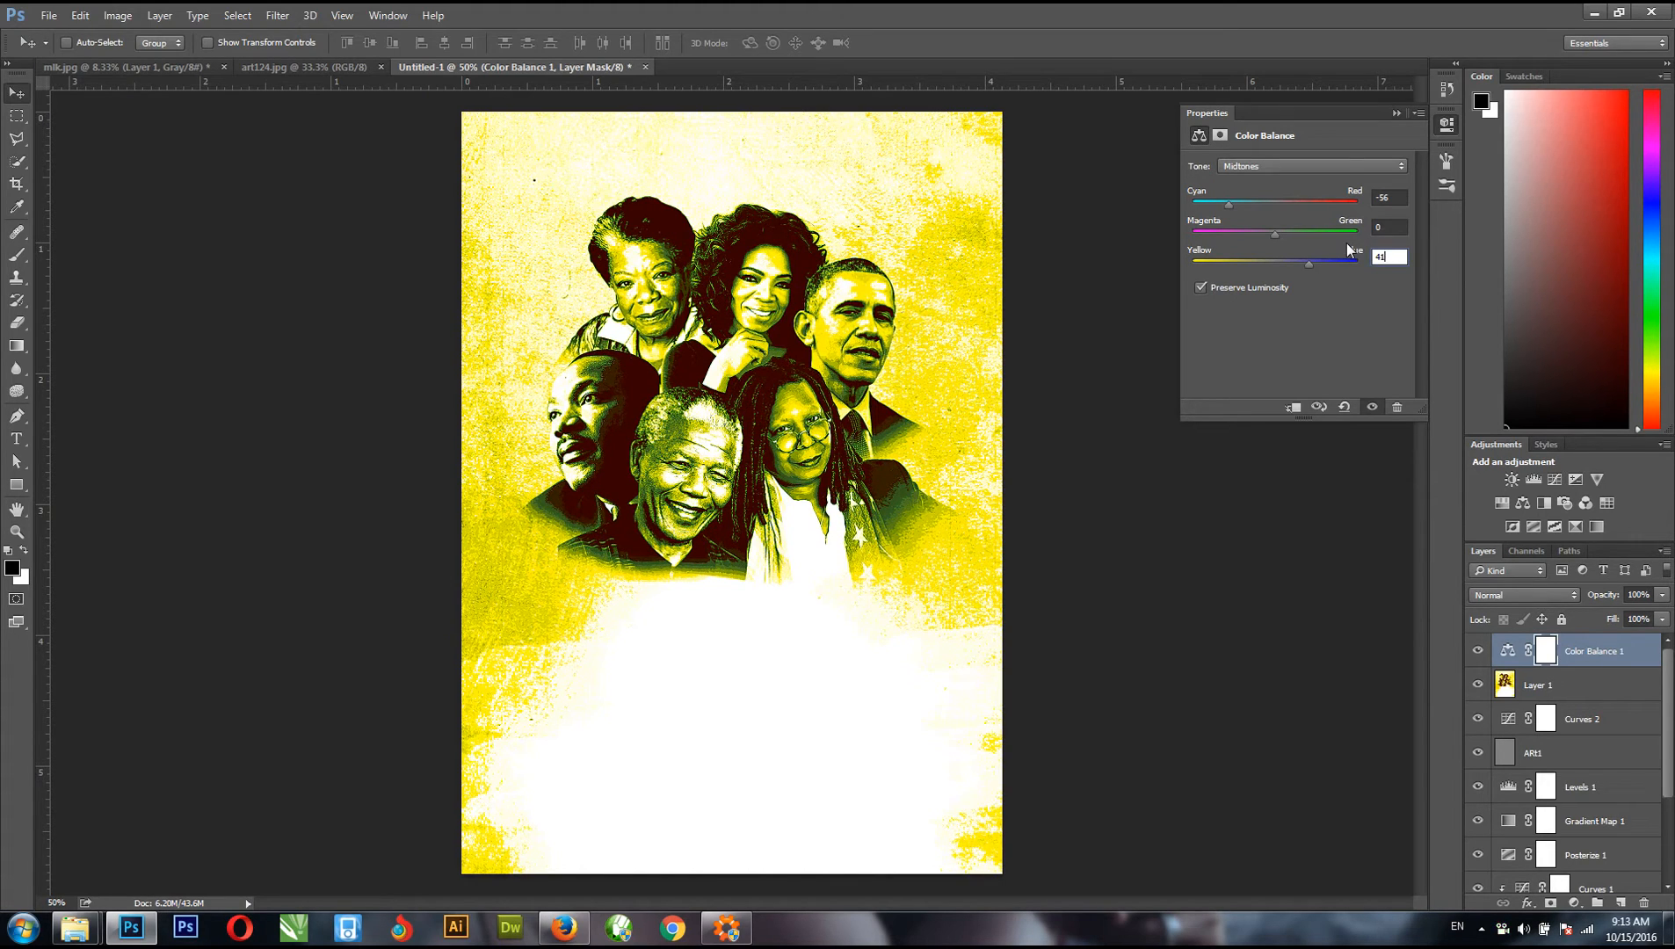
- Set the Color Balance highlights to 47 for Yellow-Blue and adjust their Cyan-Red balance
left_click(1295, 164)
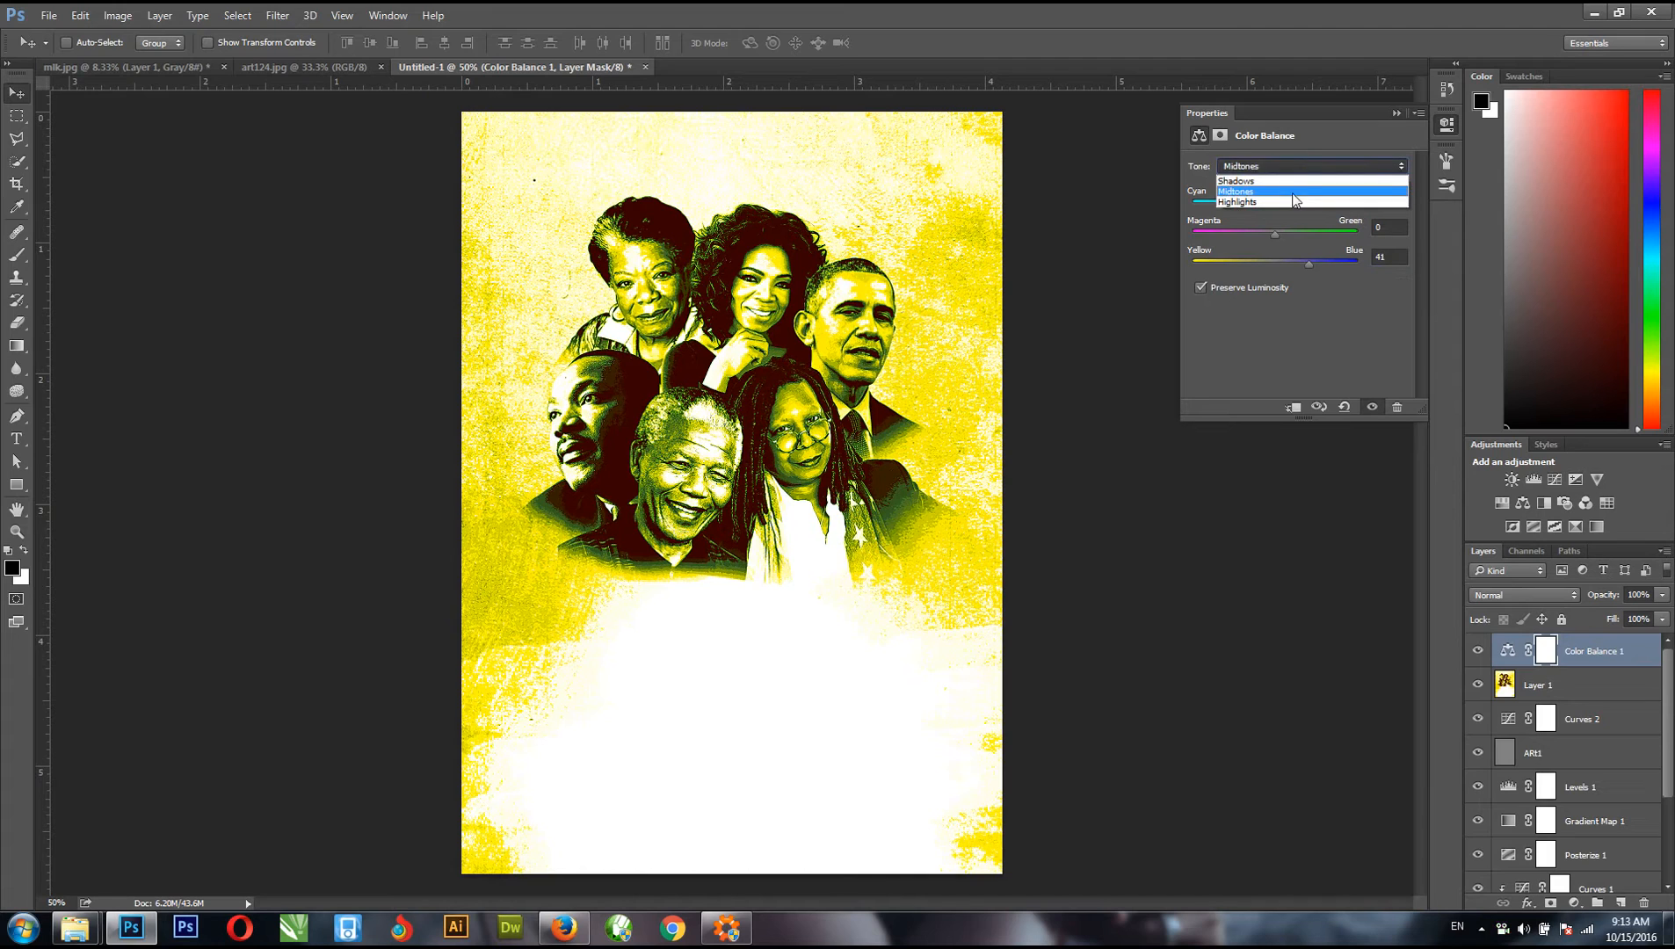
left_click(1289, 199)
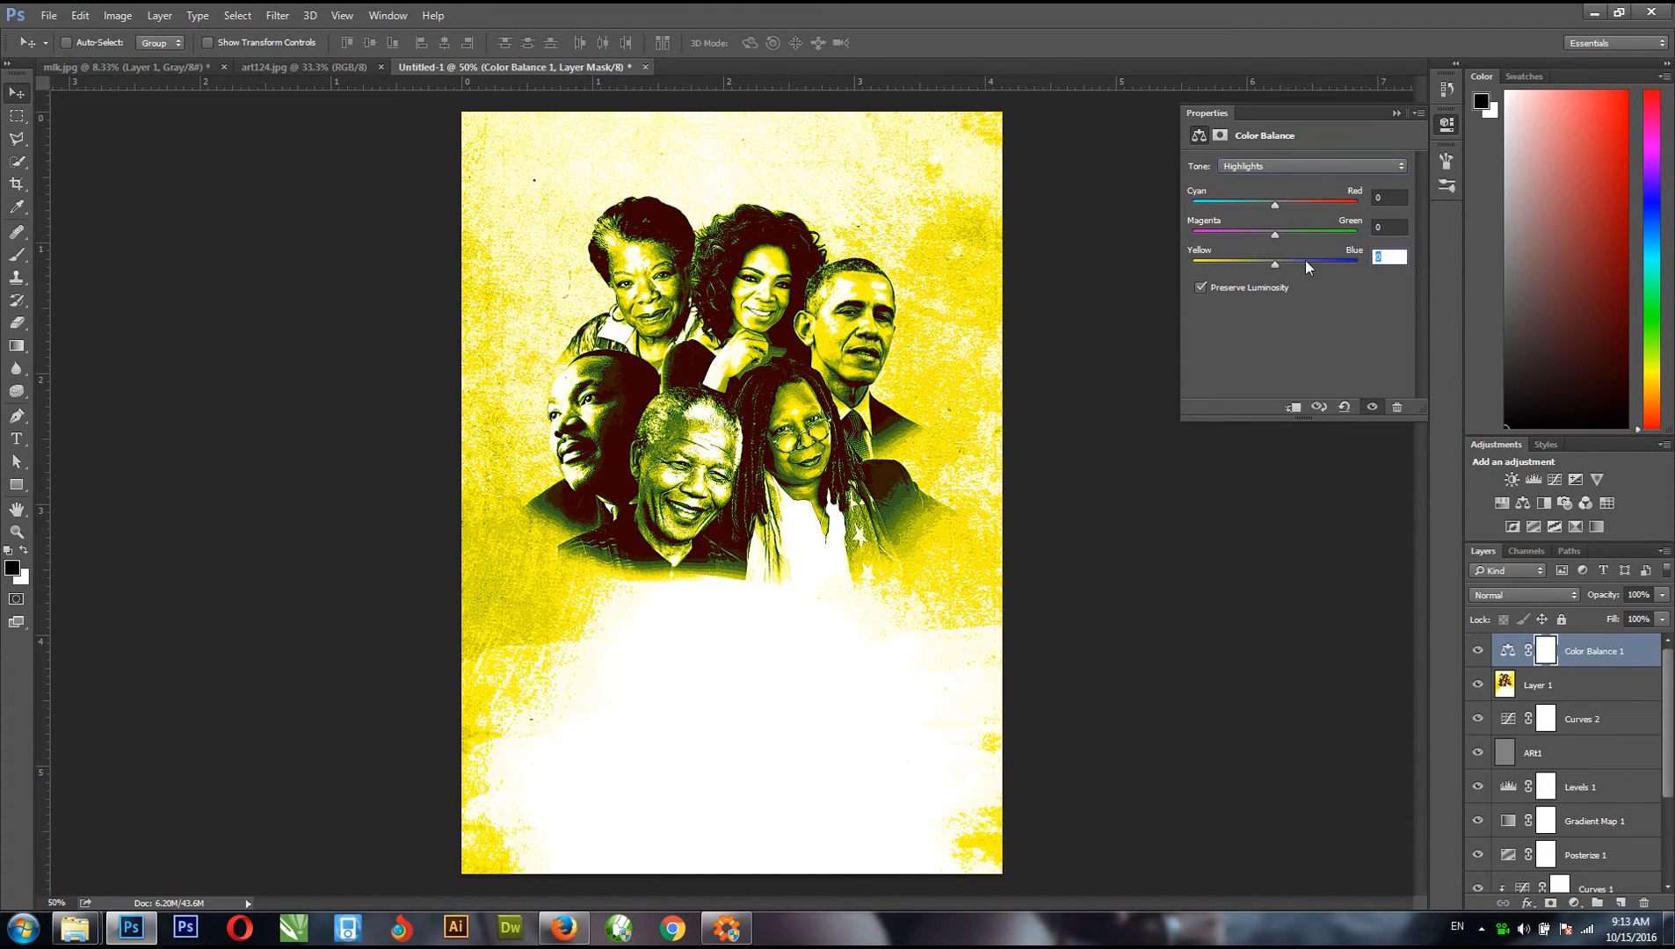
type("47")
left_click(1389, 195)
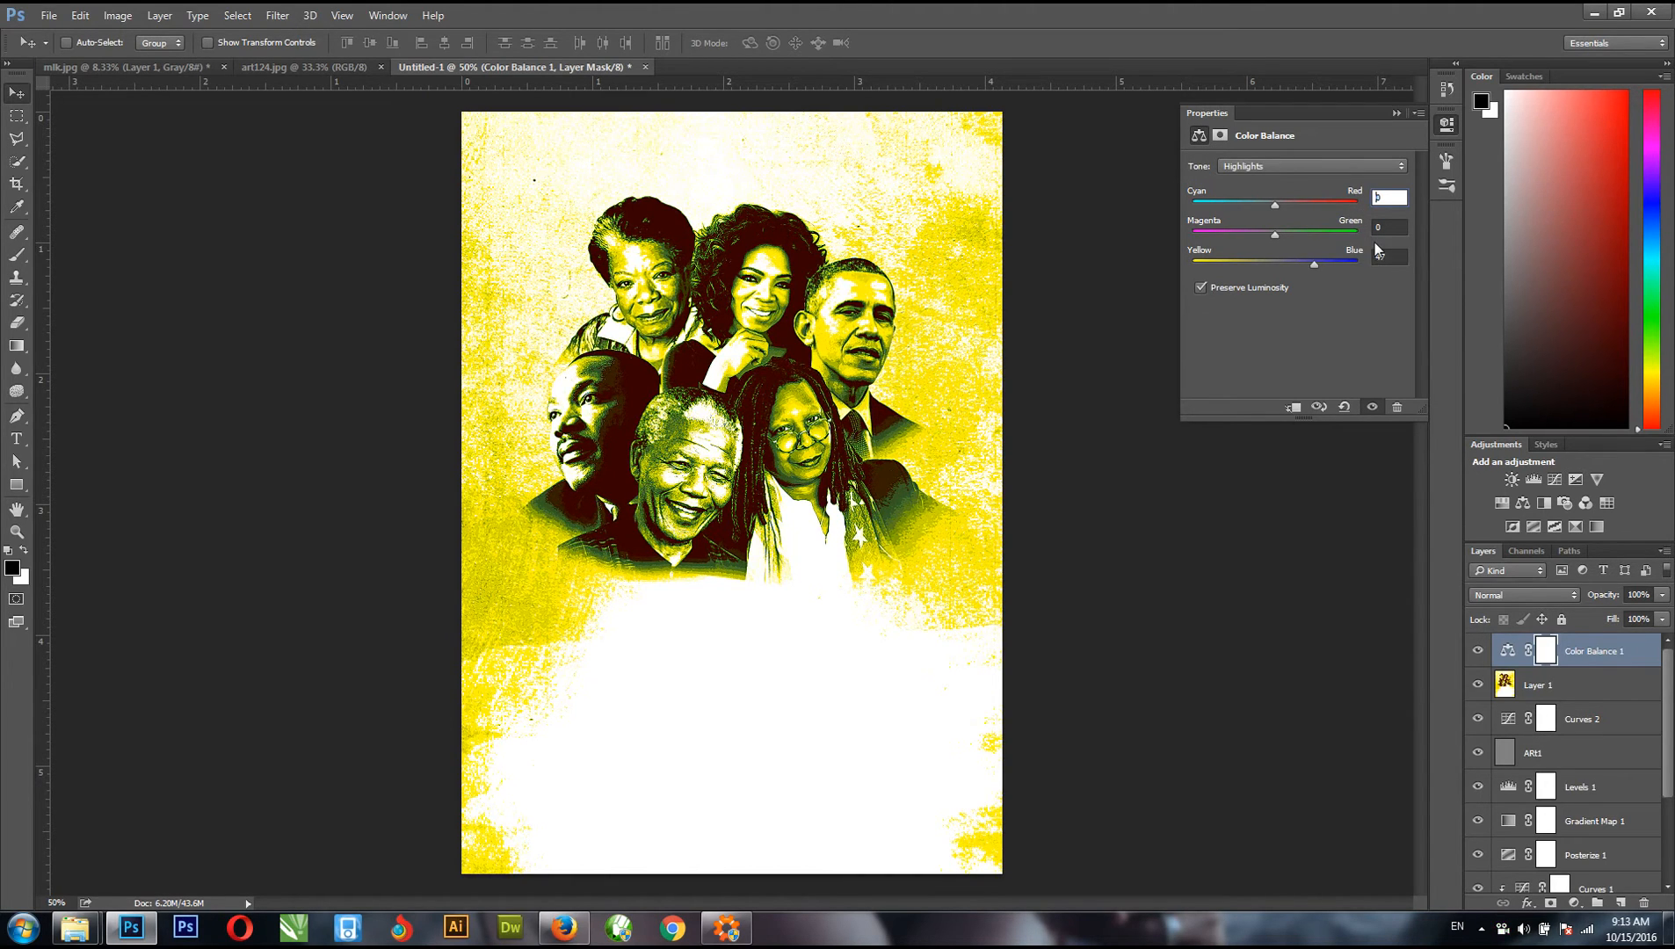
left_click_drag(1385, 197, 1351, 199)
left_click(1397, 114)
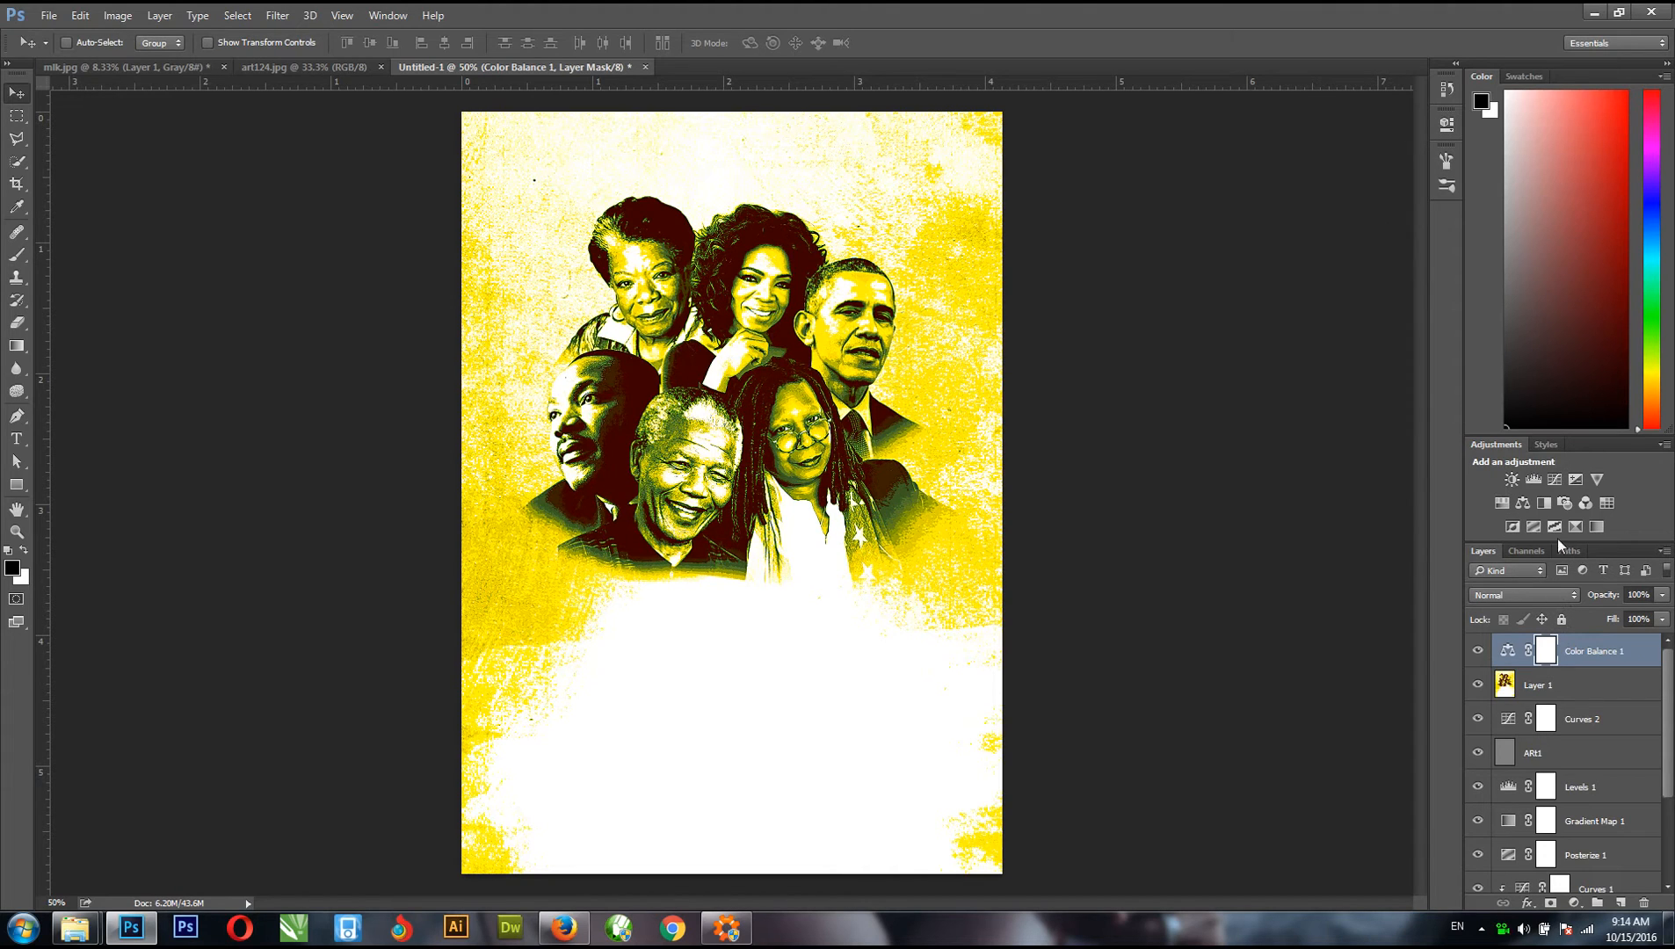
- Add a Brightness/Contrast adjustment layer above Color Balance 1 with brightness -11 and contrast -17
left_click(1512, 479)
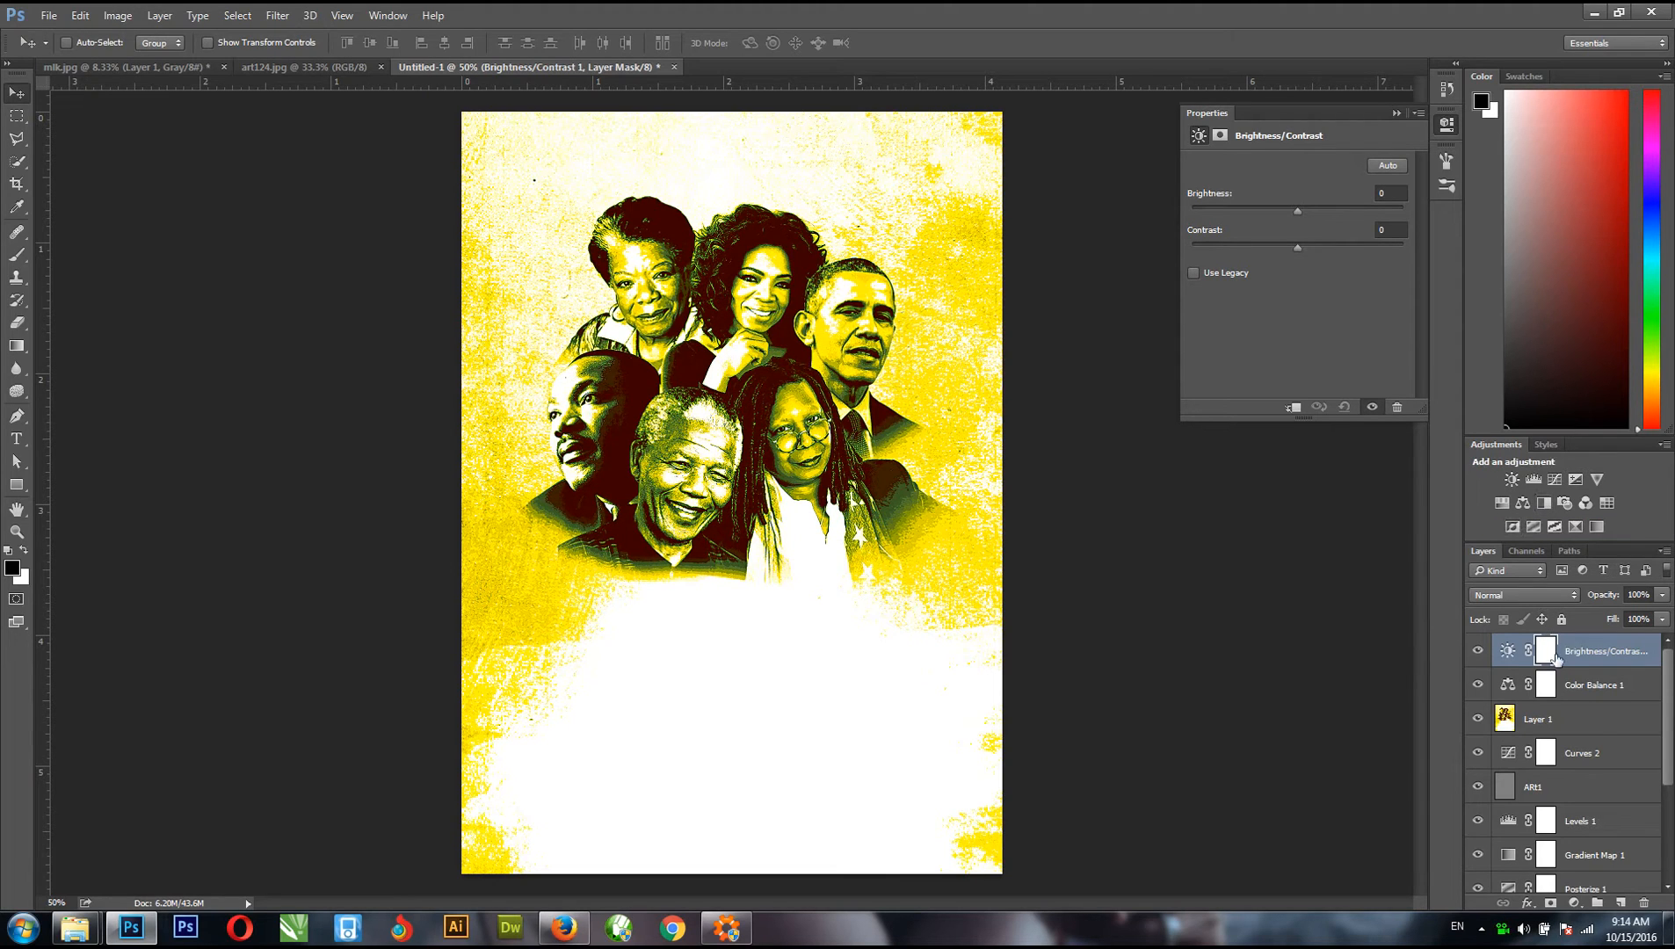
left_click(1384, 194)
type("-11")
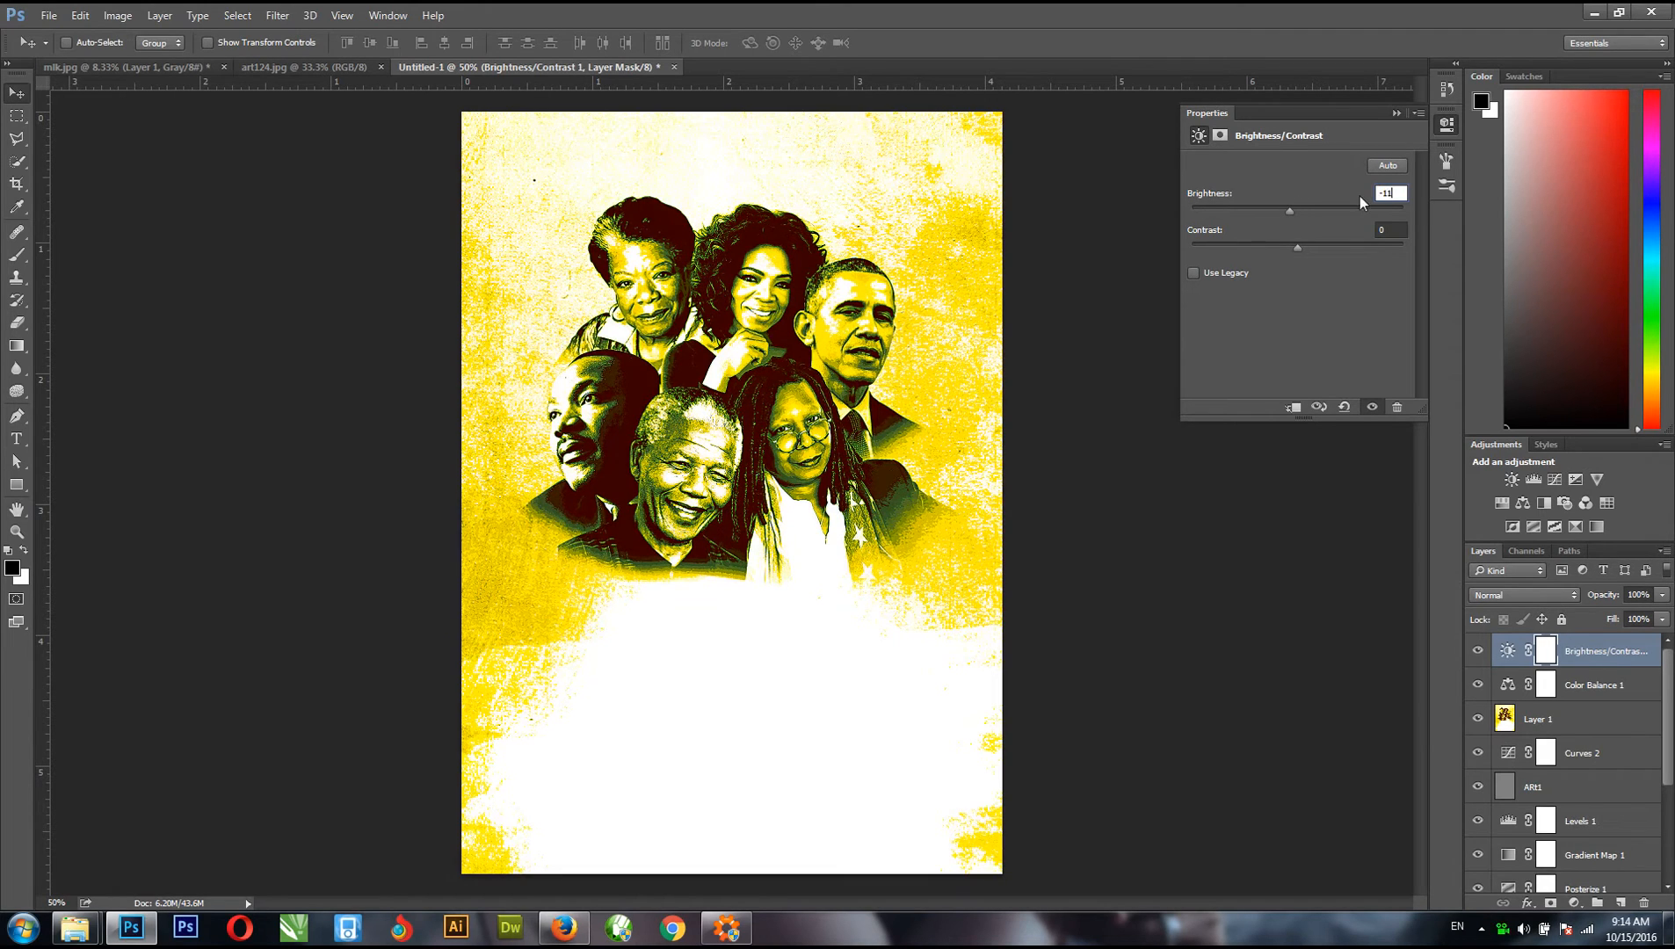
left_click(1393, 226)
type("-17")
key("Return")
key("ctrl+z")
key("ctrl+z")
left_click(1592, 647)
- Try a second Color Balance adjustment layer with midtones at -52 for Yellow-Blue, and delete that layer
left_click(1523, 503)
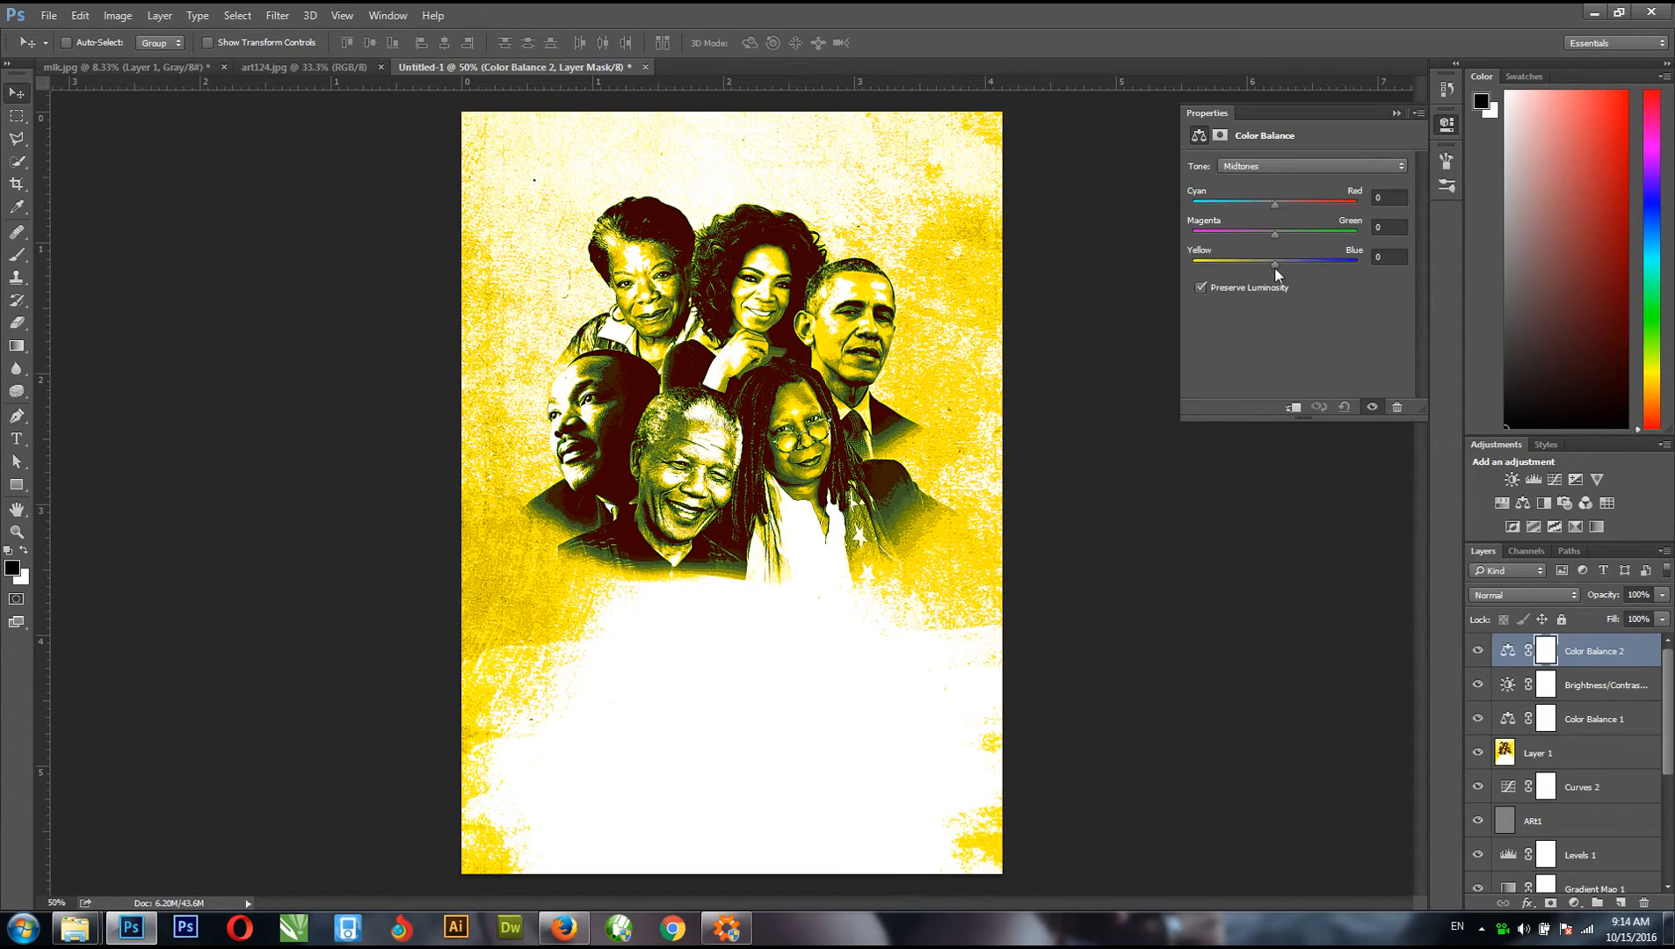
left_click_drag(1273, 264, 1247, 262)
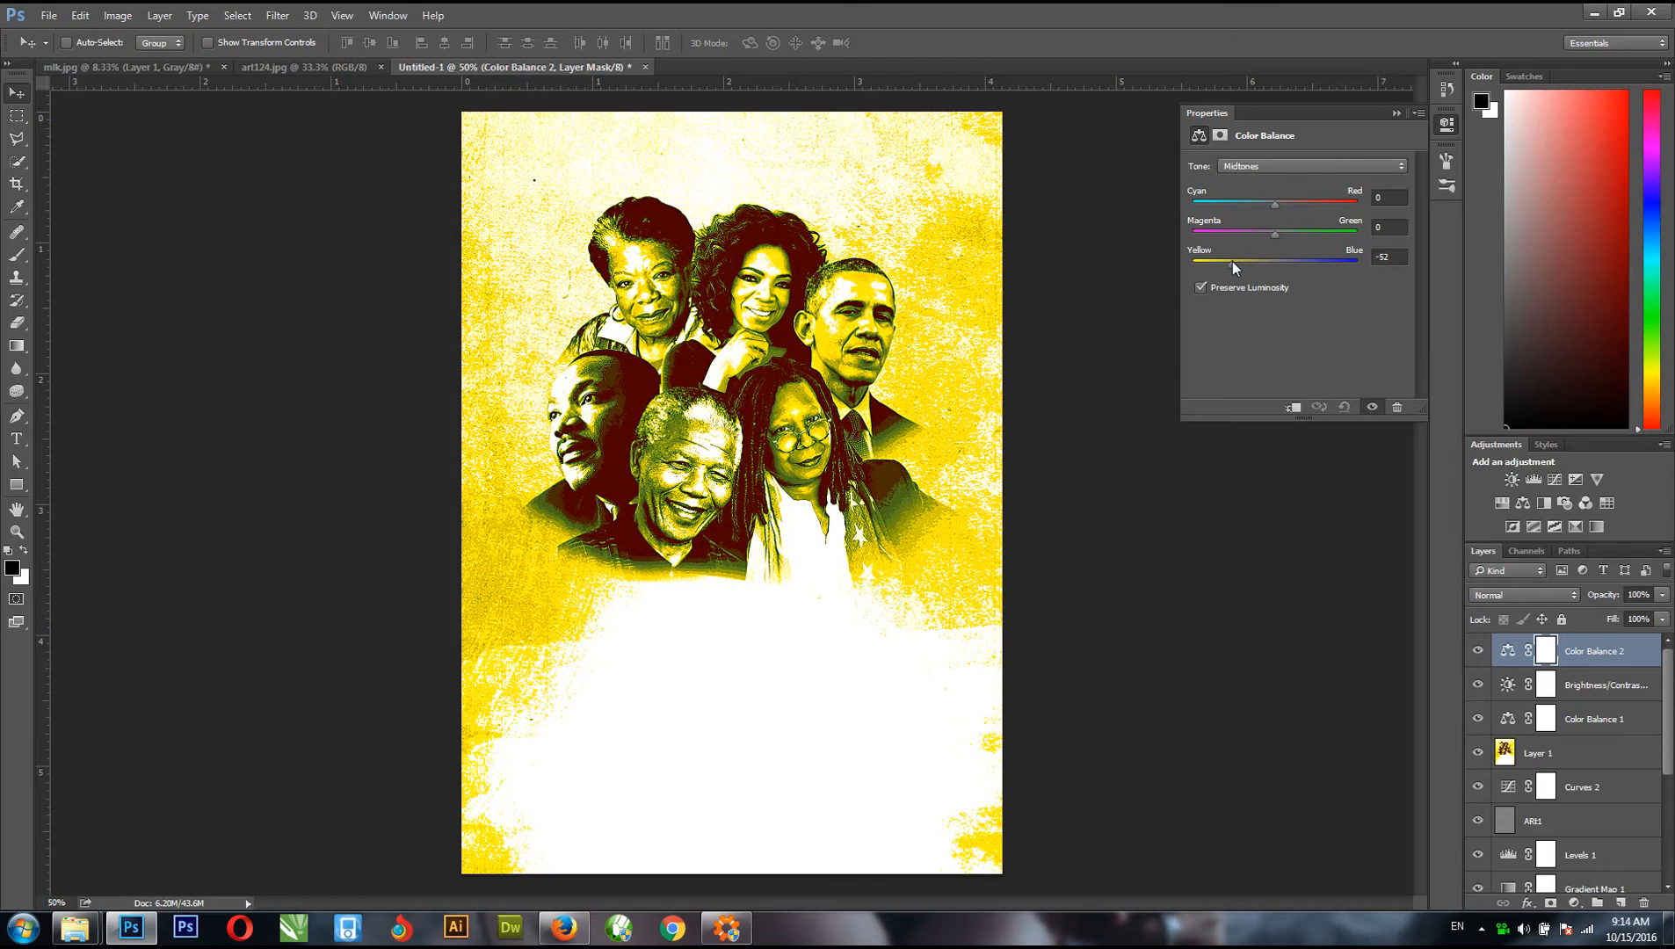
left_click_drag(1238, 262, 1274, 262)
left_click(1304, 167)
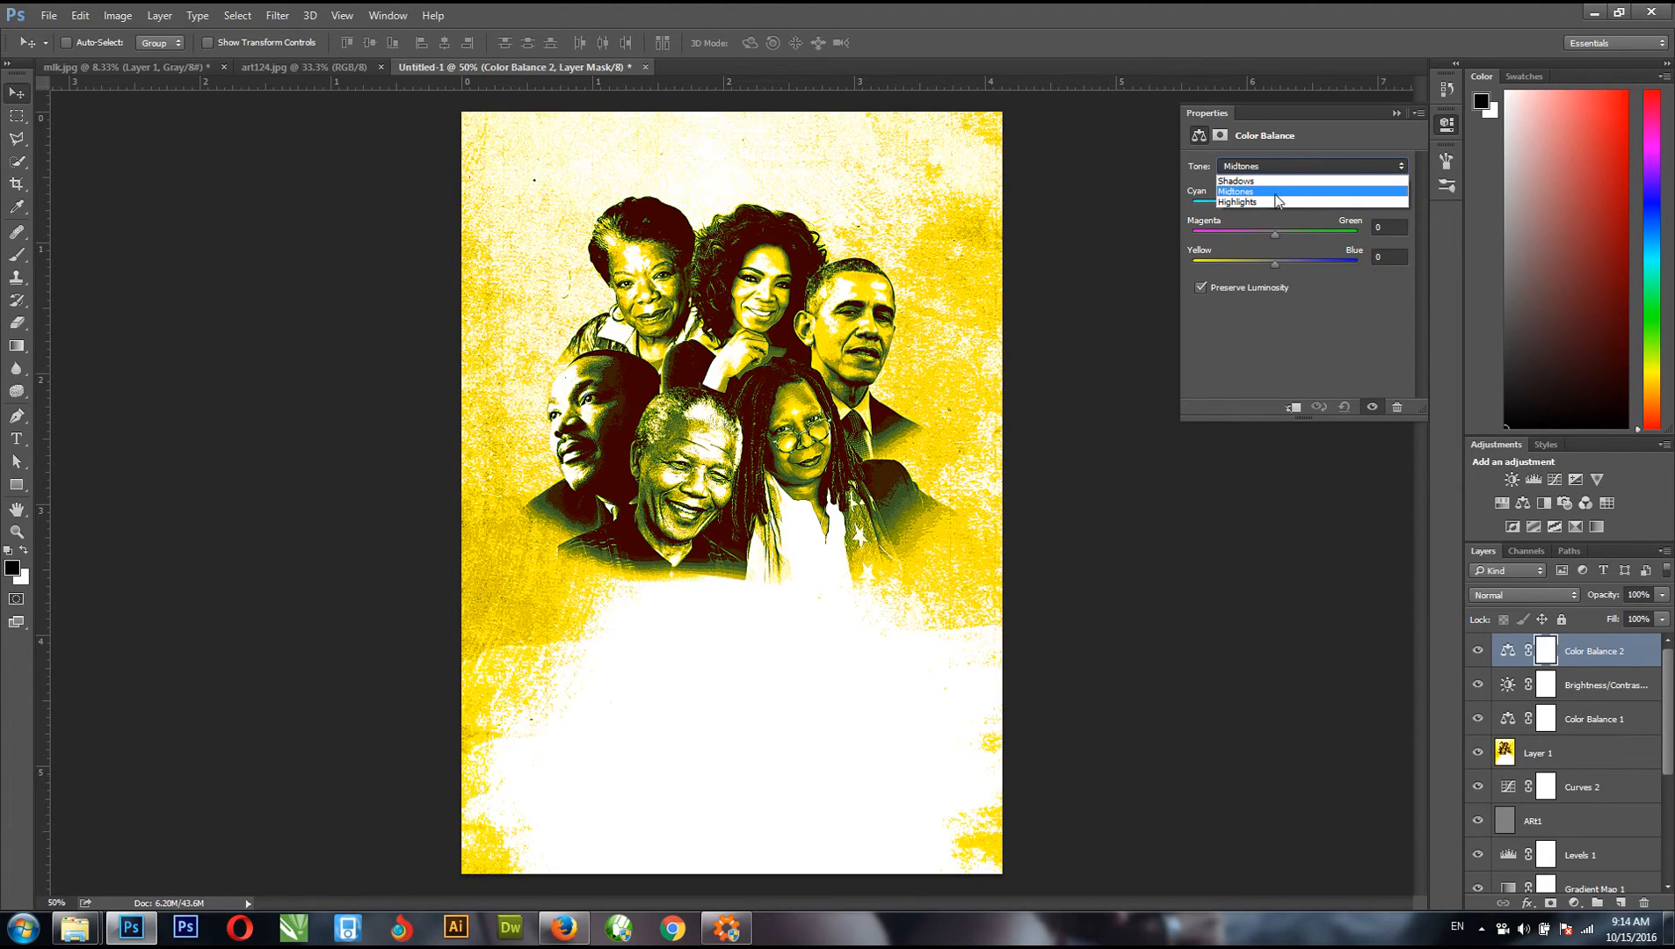
left_click(1274, 192)
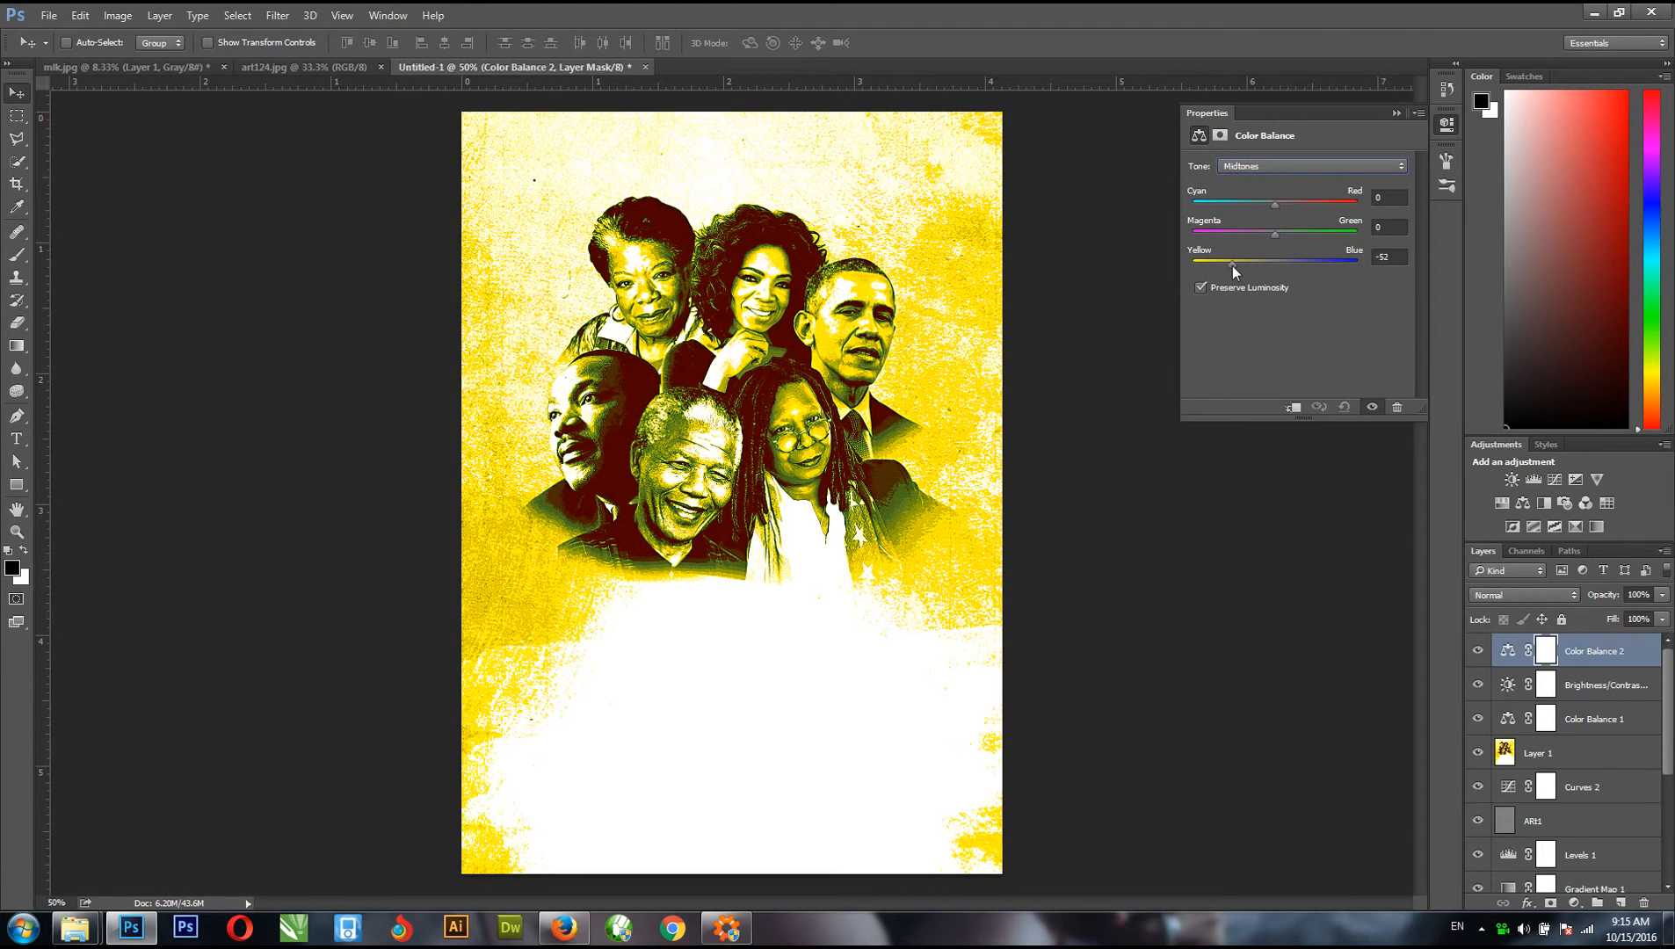
left_click(1343, 406)
left_click_drag(1599, 659, 1643, 903)
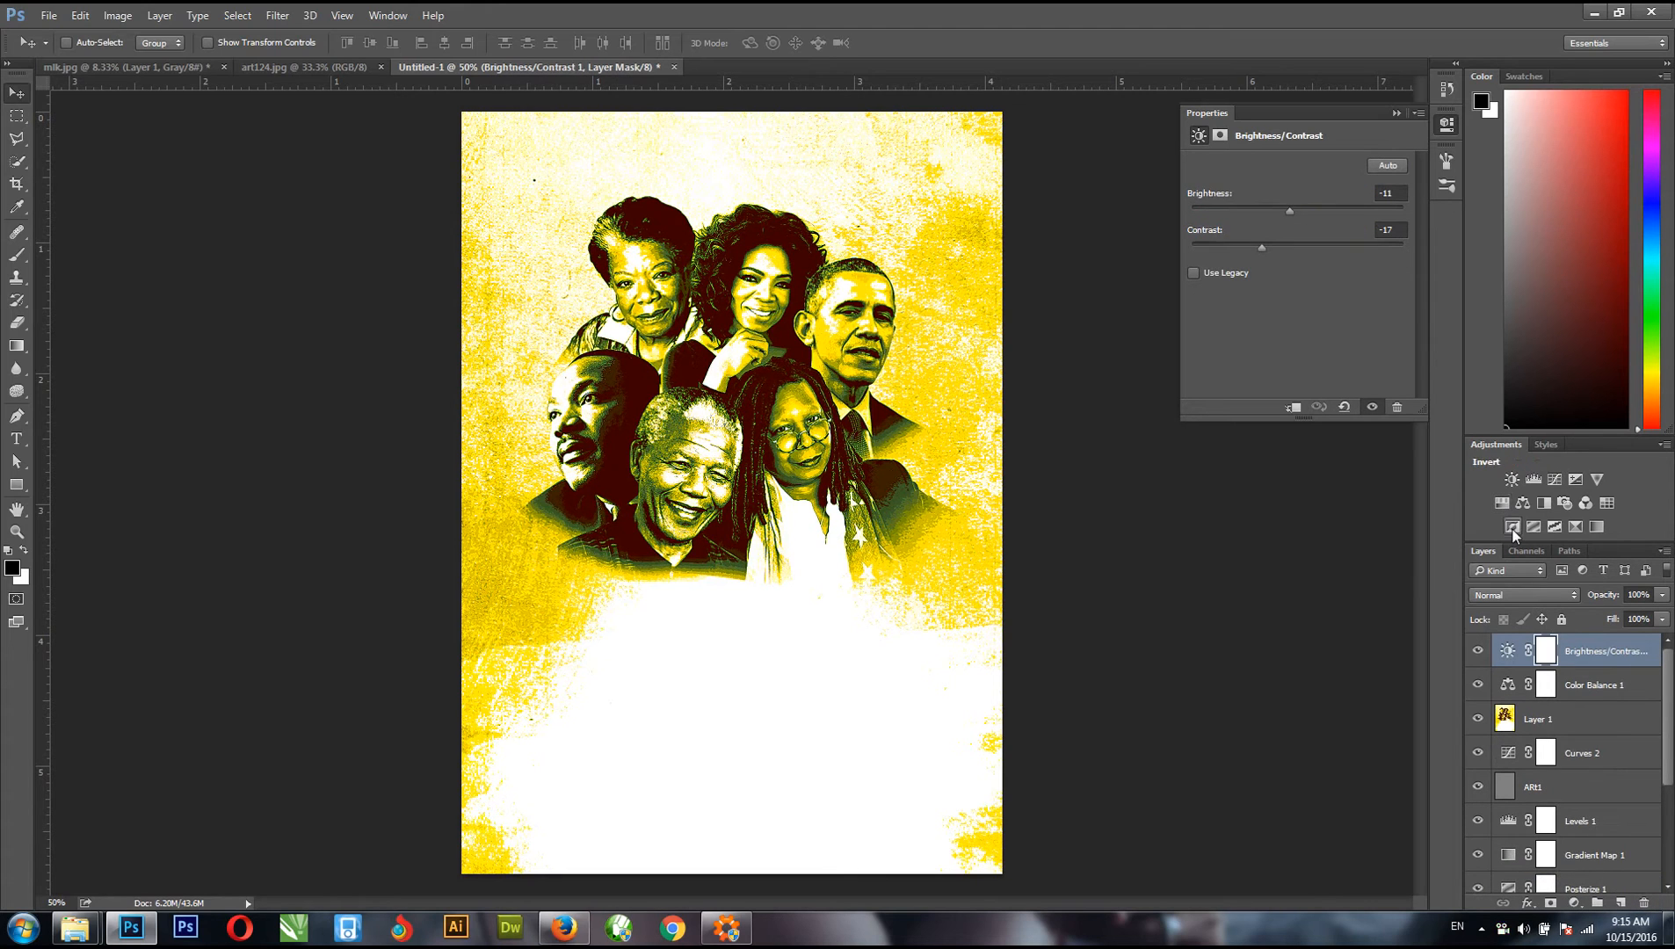
- Try a Hue/Saturation adjustment layer colorized with hue 46 and saturation 72, and delete that layer
left_click(1501, 503)
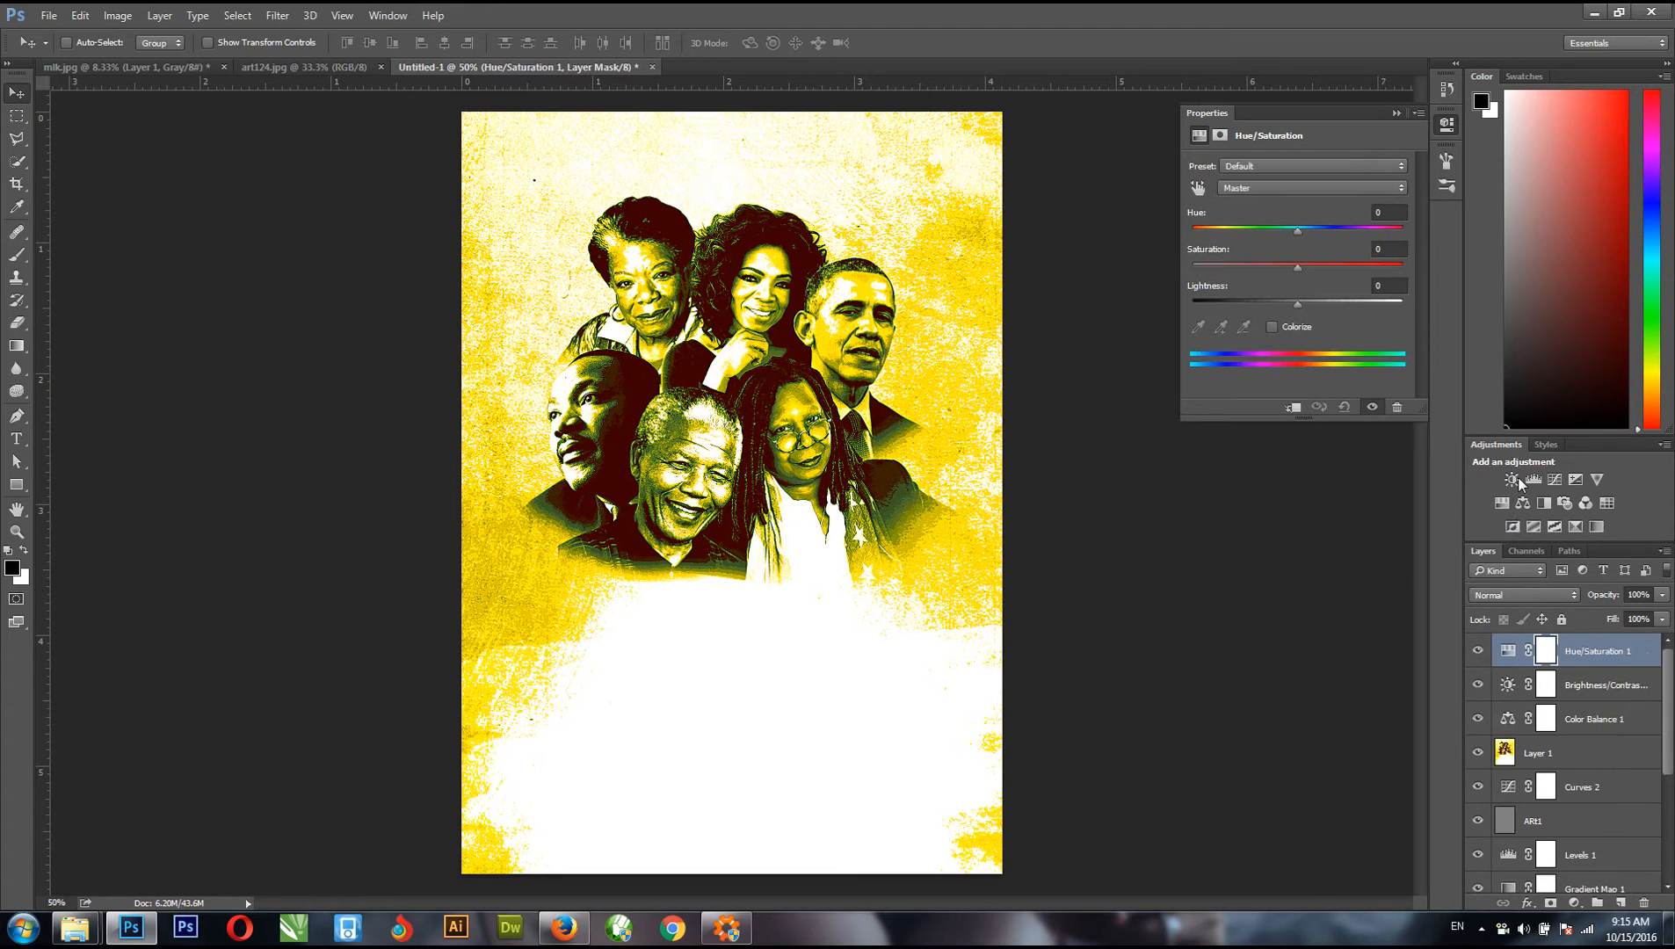
left_click(1272, 327)
left_click_drag(1202, 233, 1324, 266)
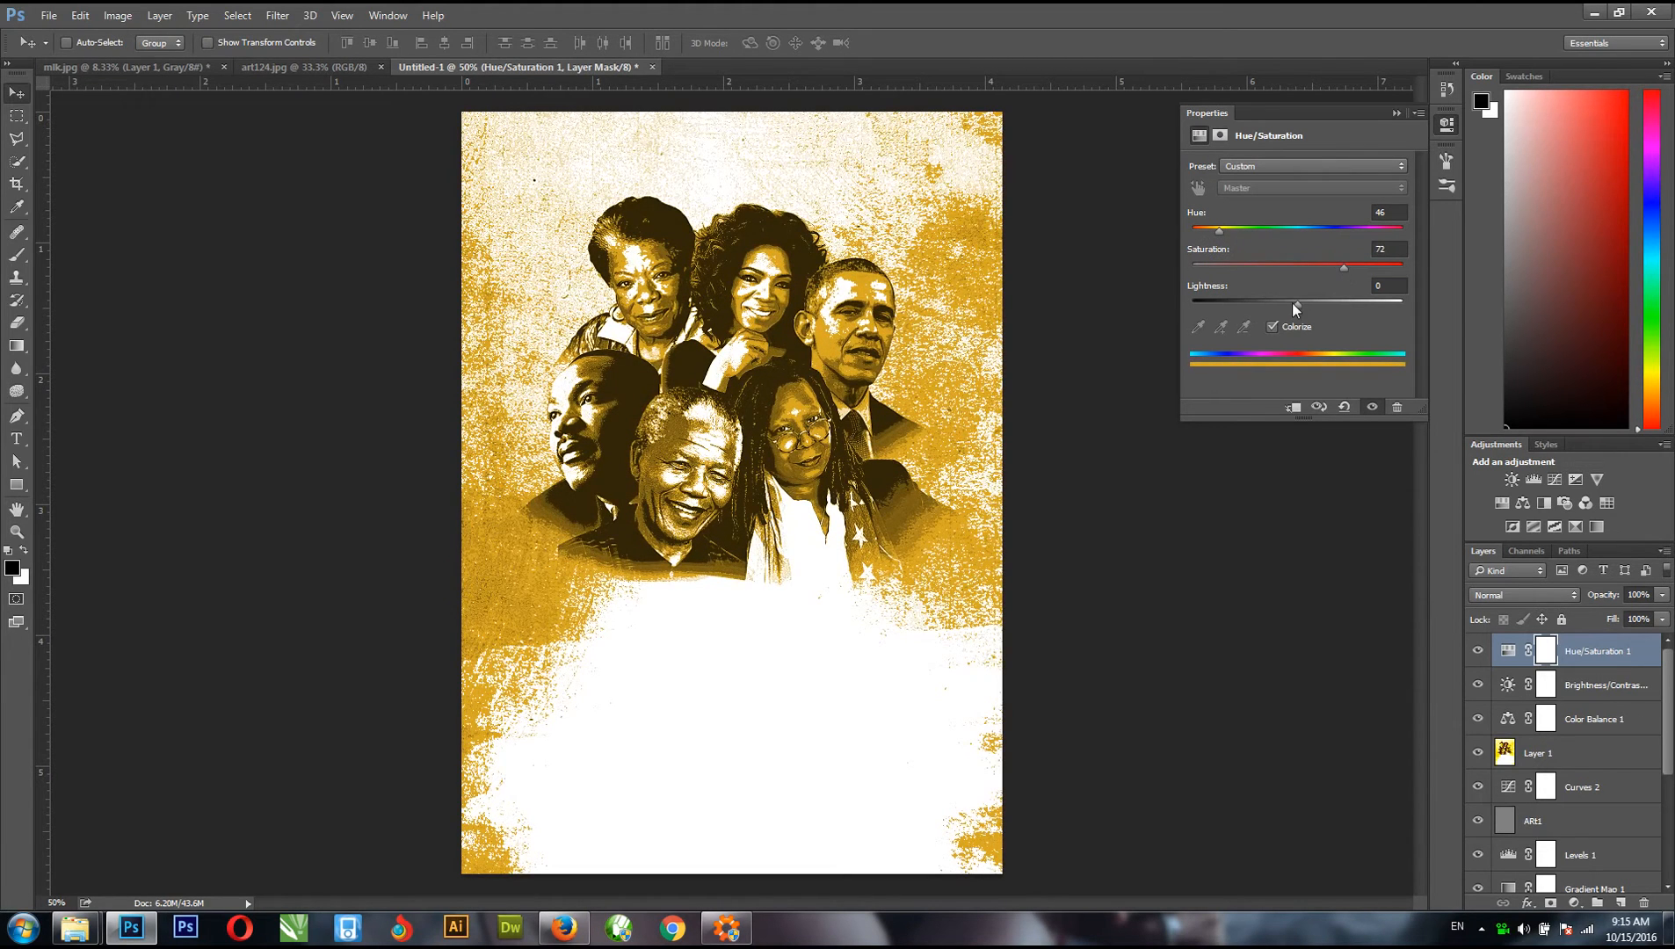
left_click_drag(1223, 237, 1218, 233)
left_click_drag(1593, 661, 1646, 905)
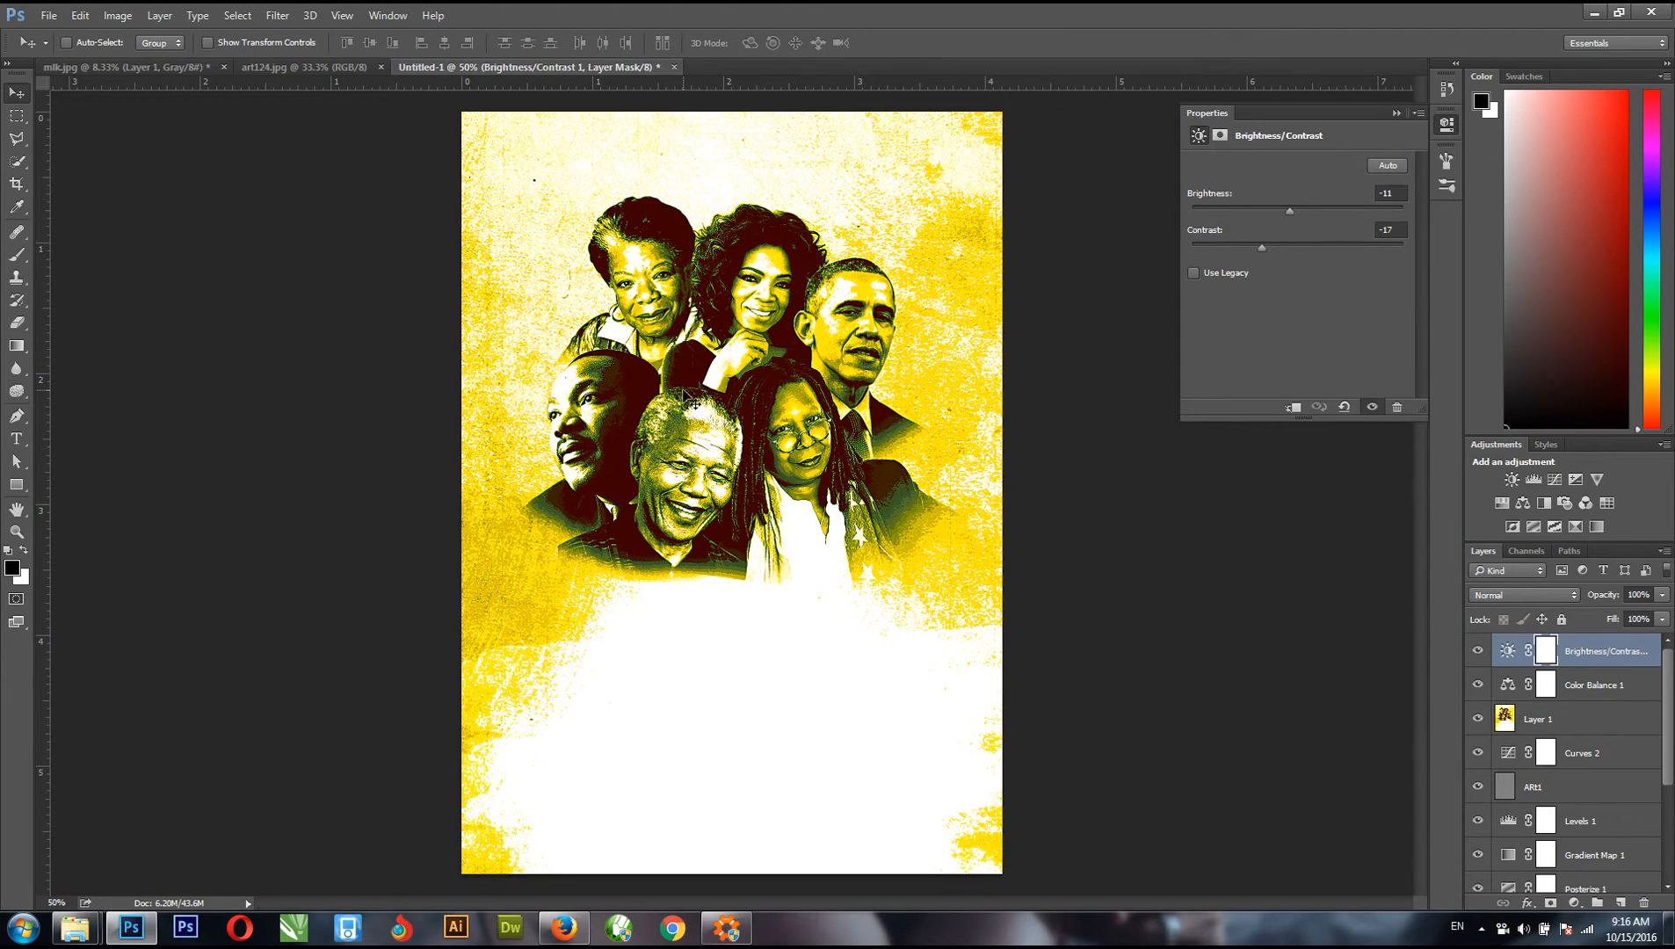
- Stamp all visible layers into a new layer above Brightness/Contrast and set up the Burn tool with an 80 px soft brush
left_click(1588, 658)
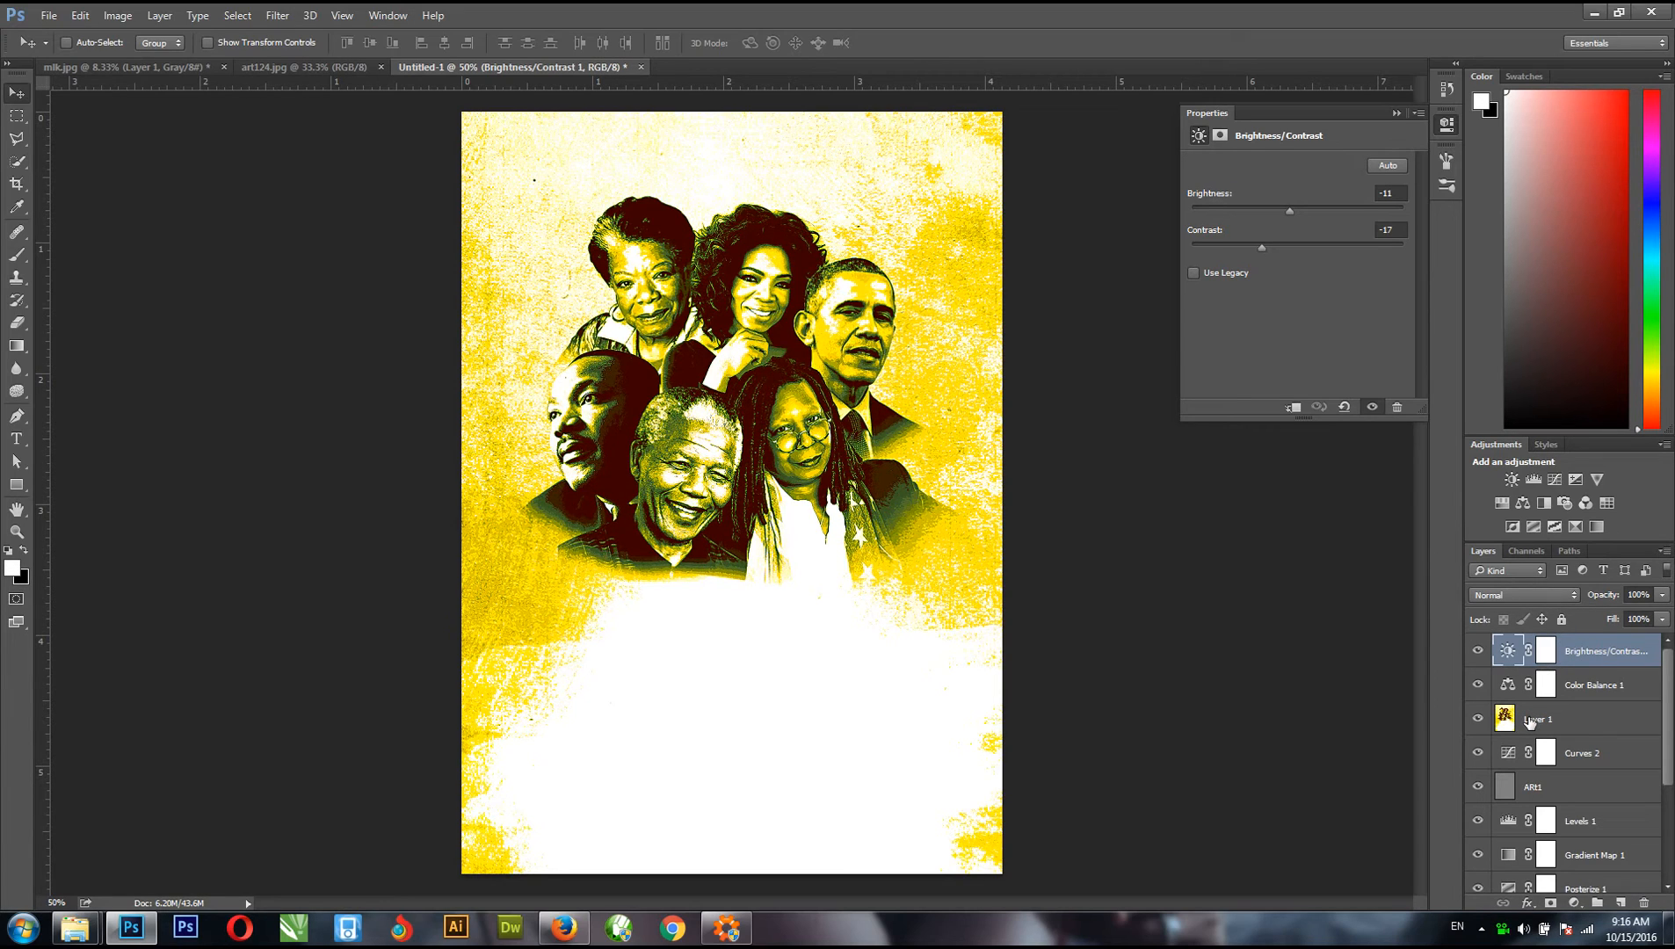
key("ctrl+shift+alt+e")
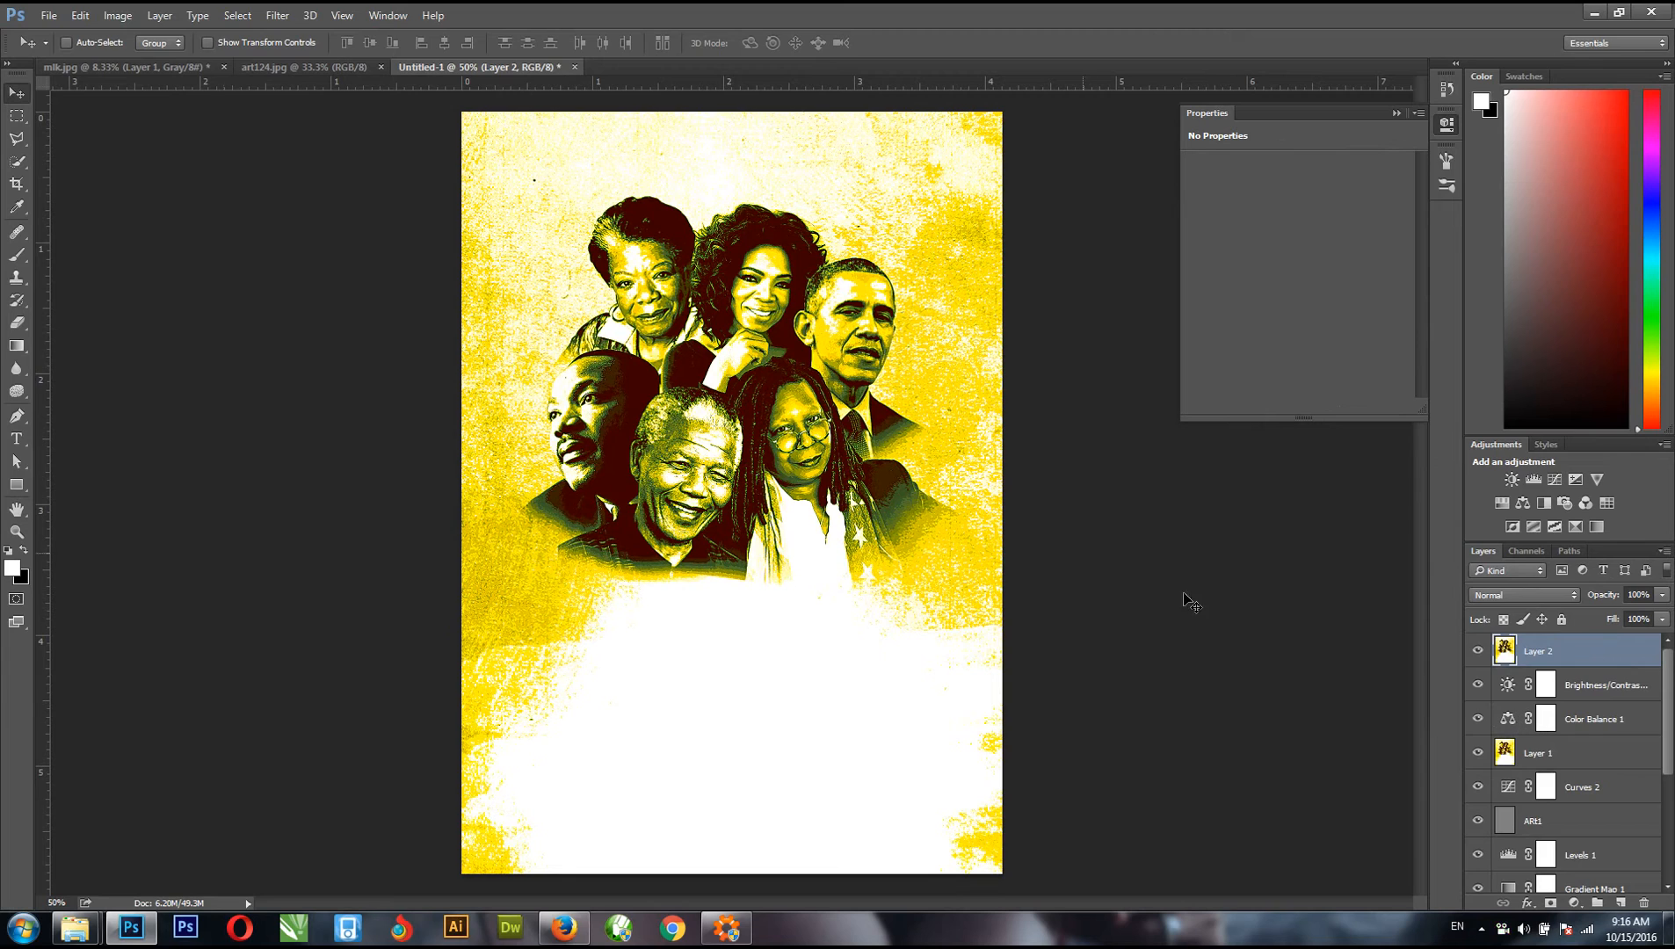
left_click(16, 397)
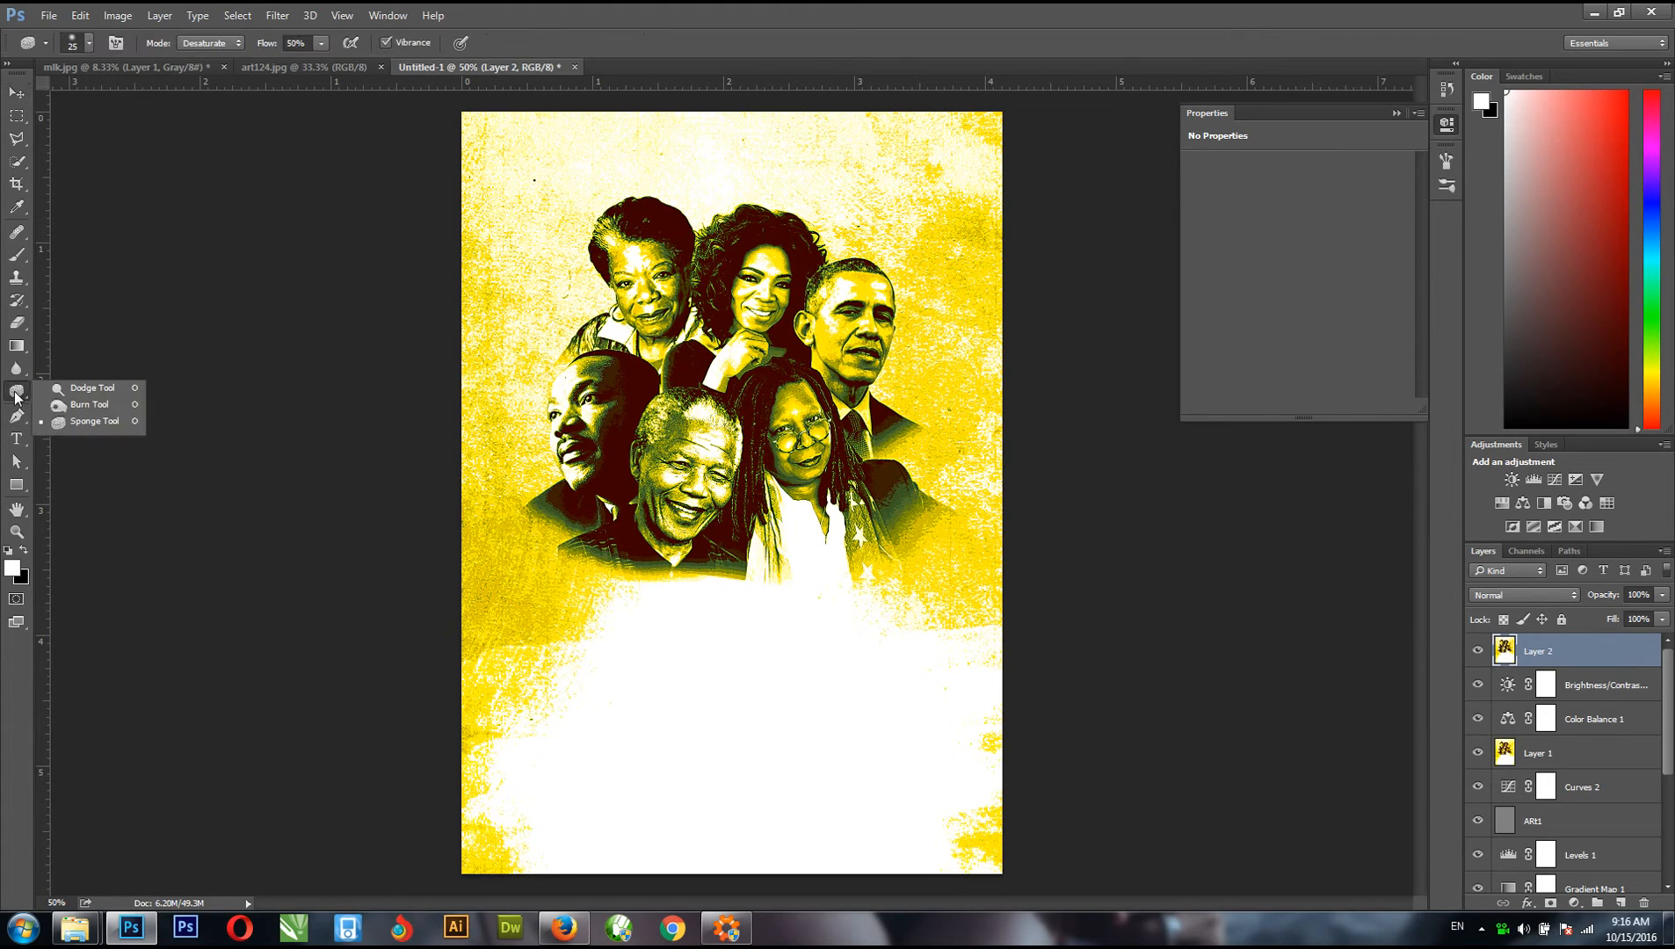
left_click(79, 400)
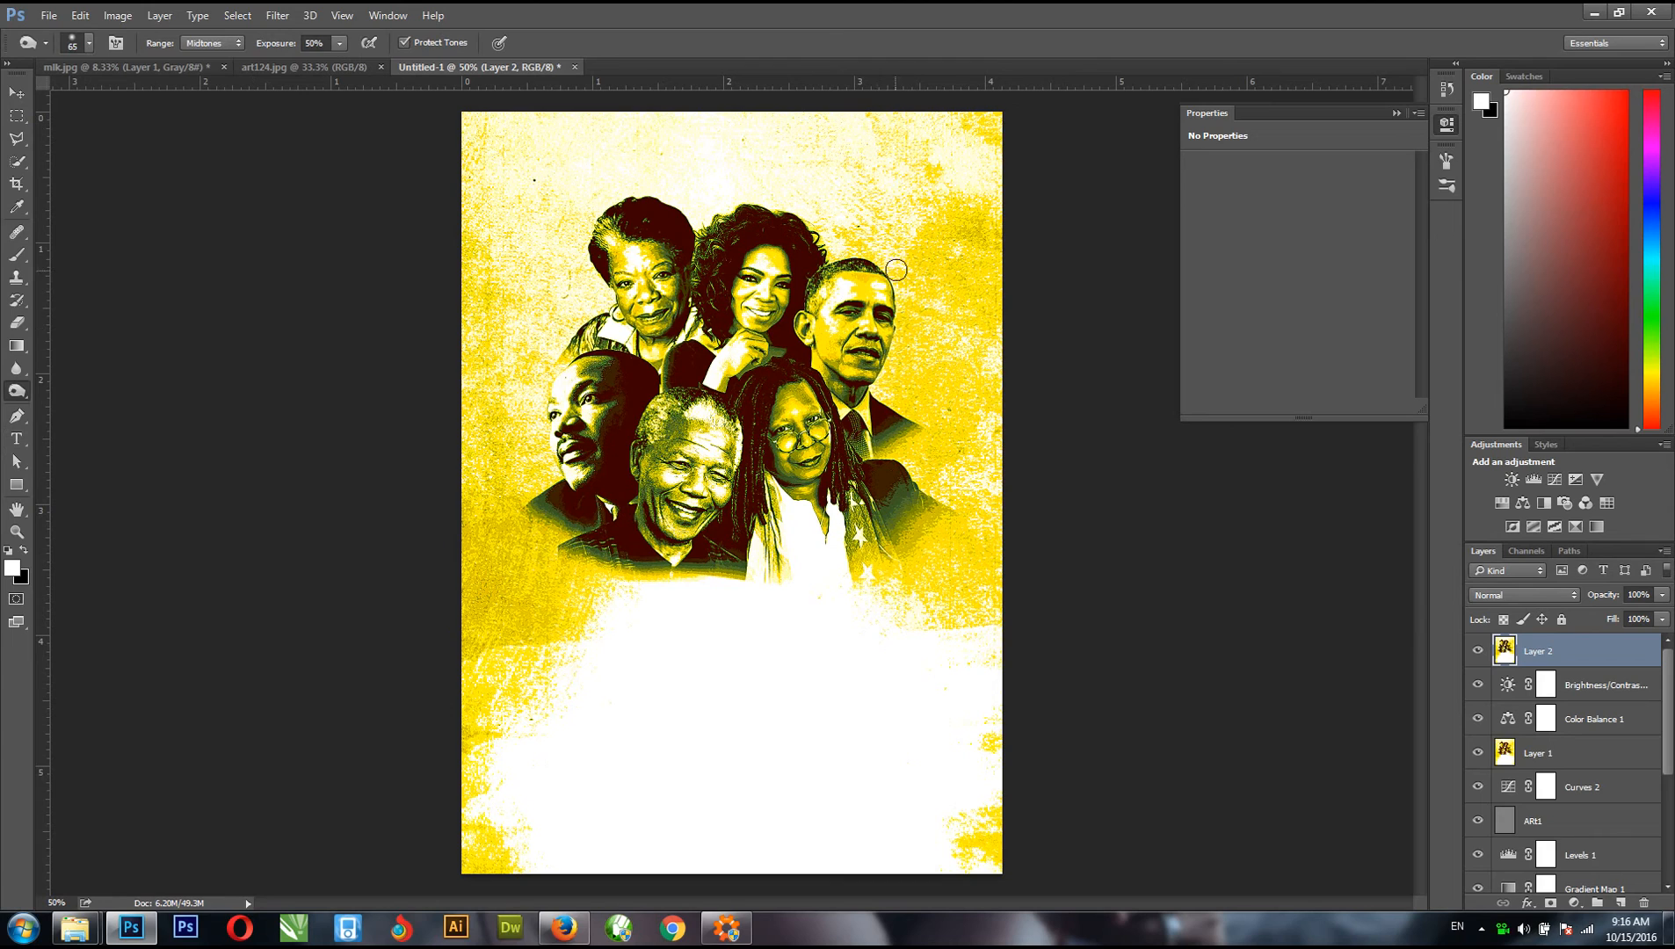
key("bracketright")
key("bracketright")
left_click(89, 44)
left_click(90, 44)
left_click(90, 45)
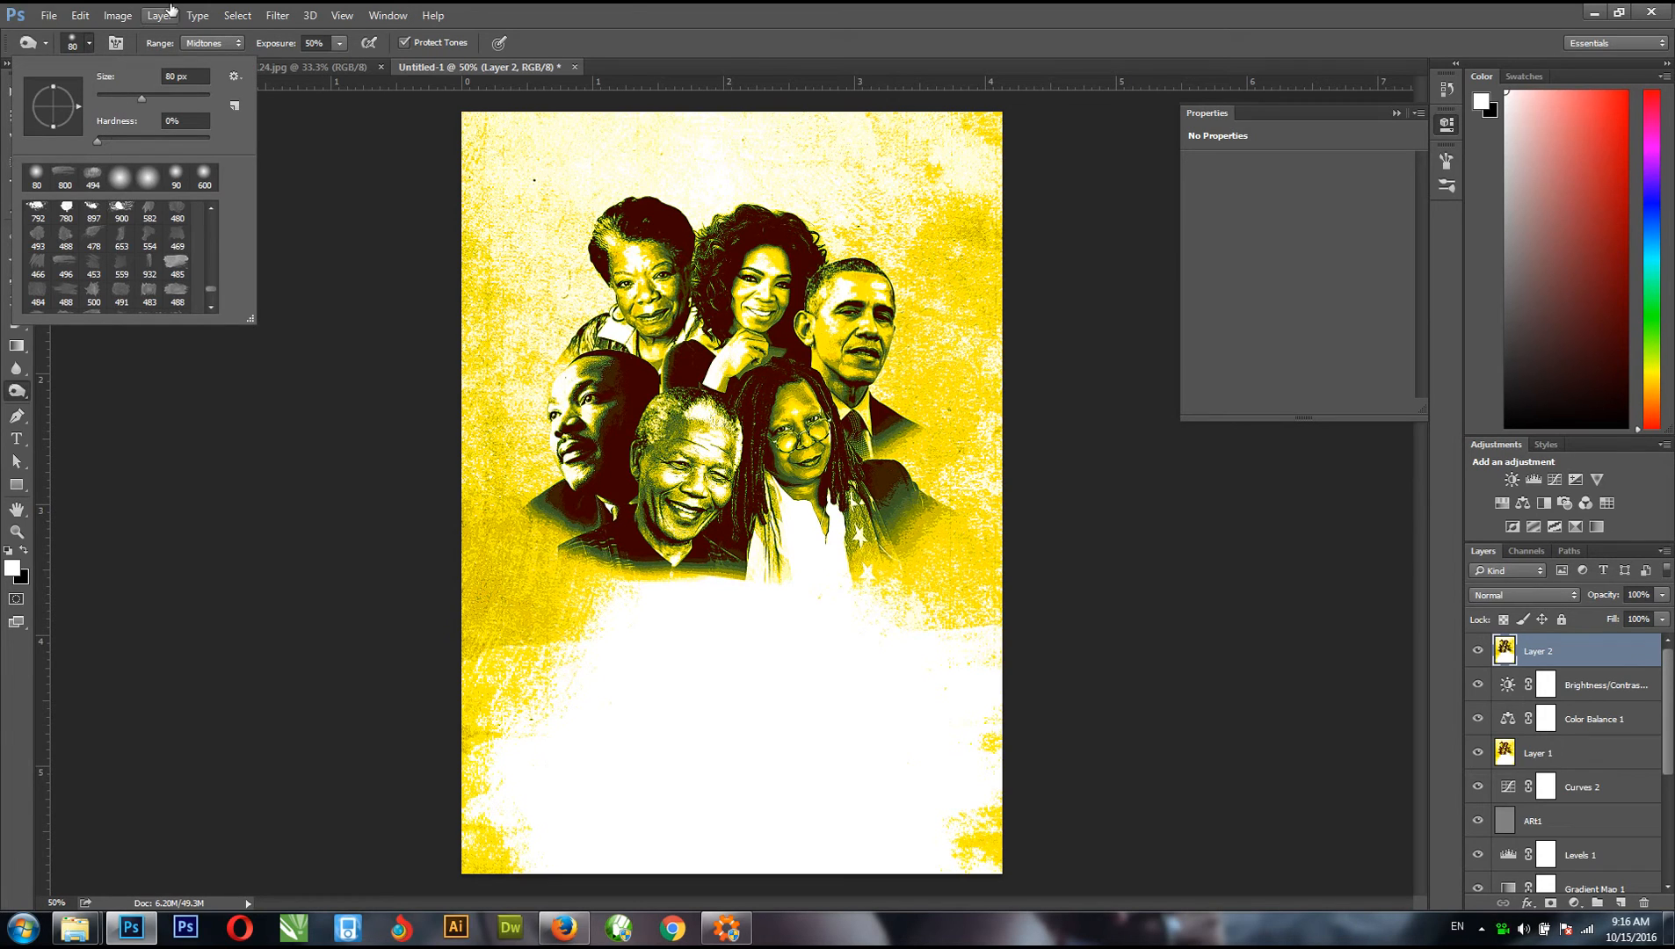
left_click(691, 8)
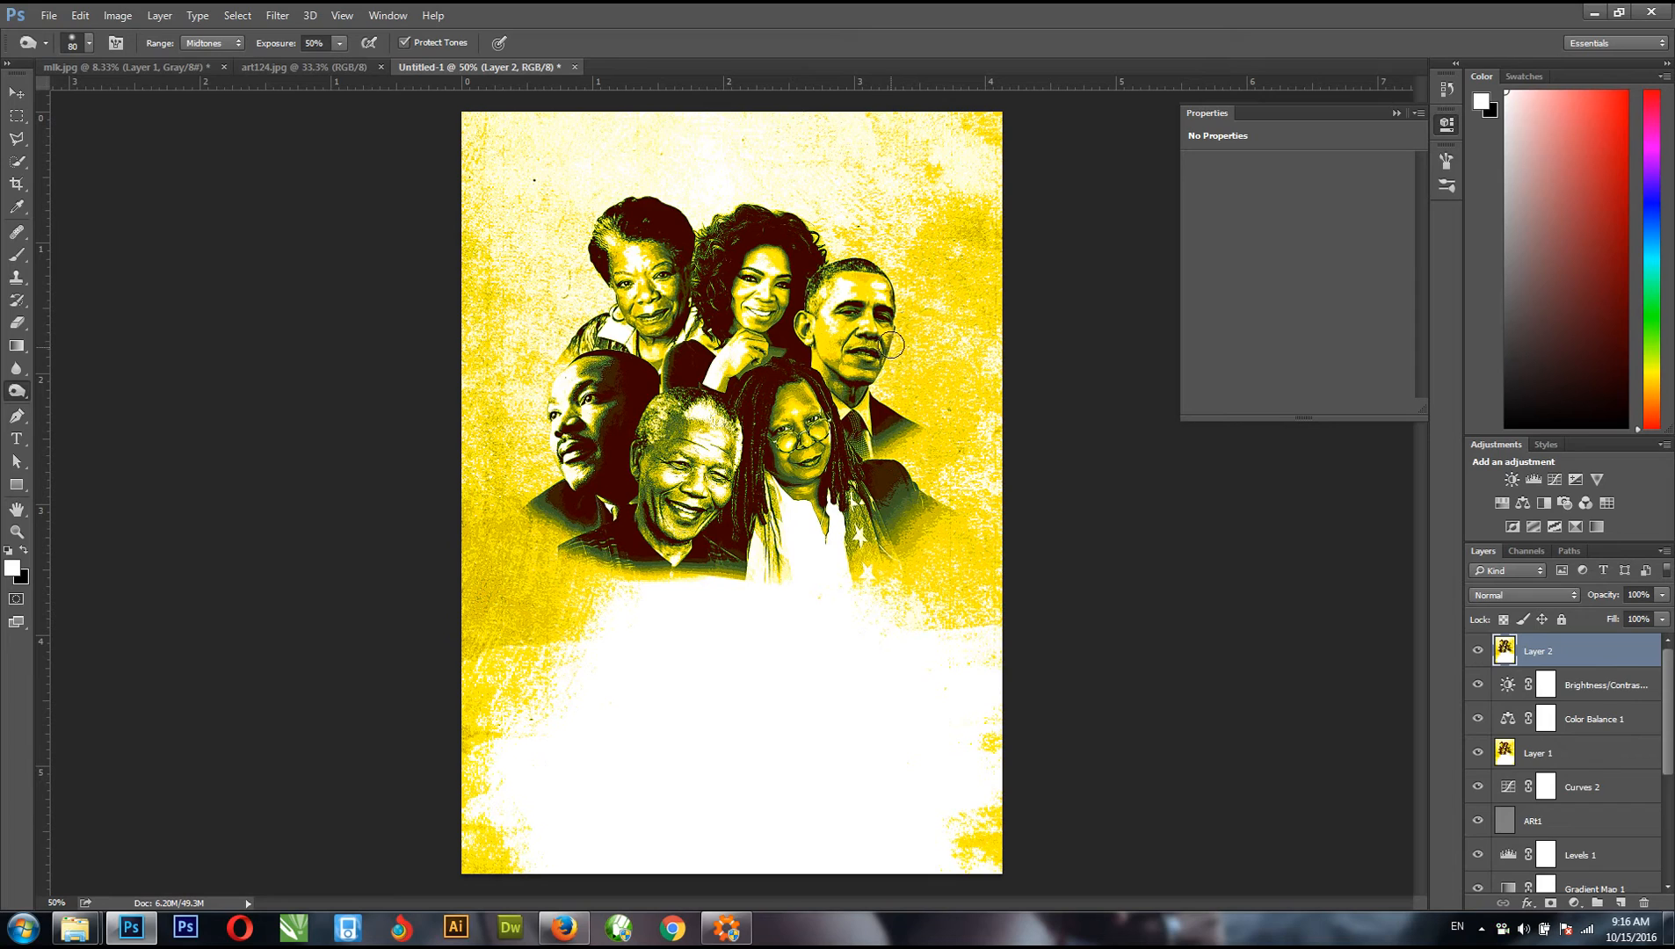
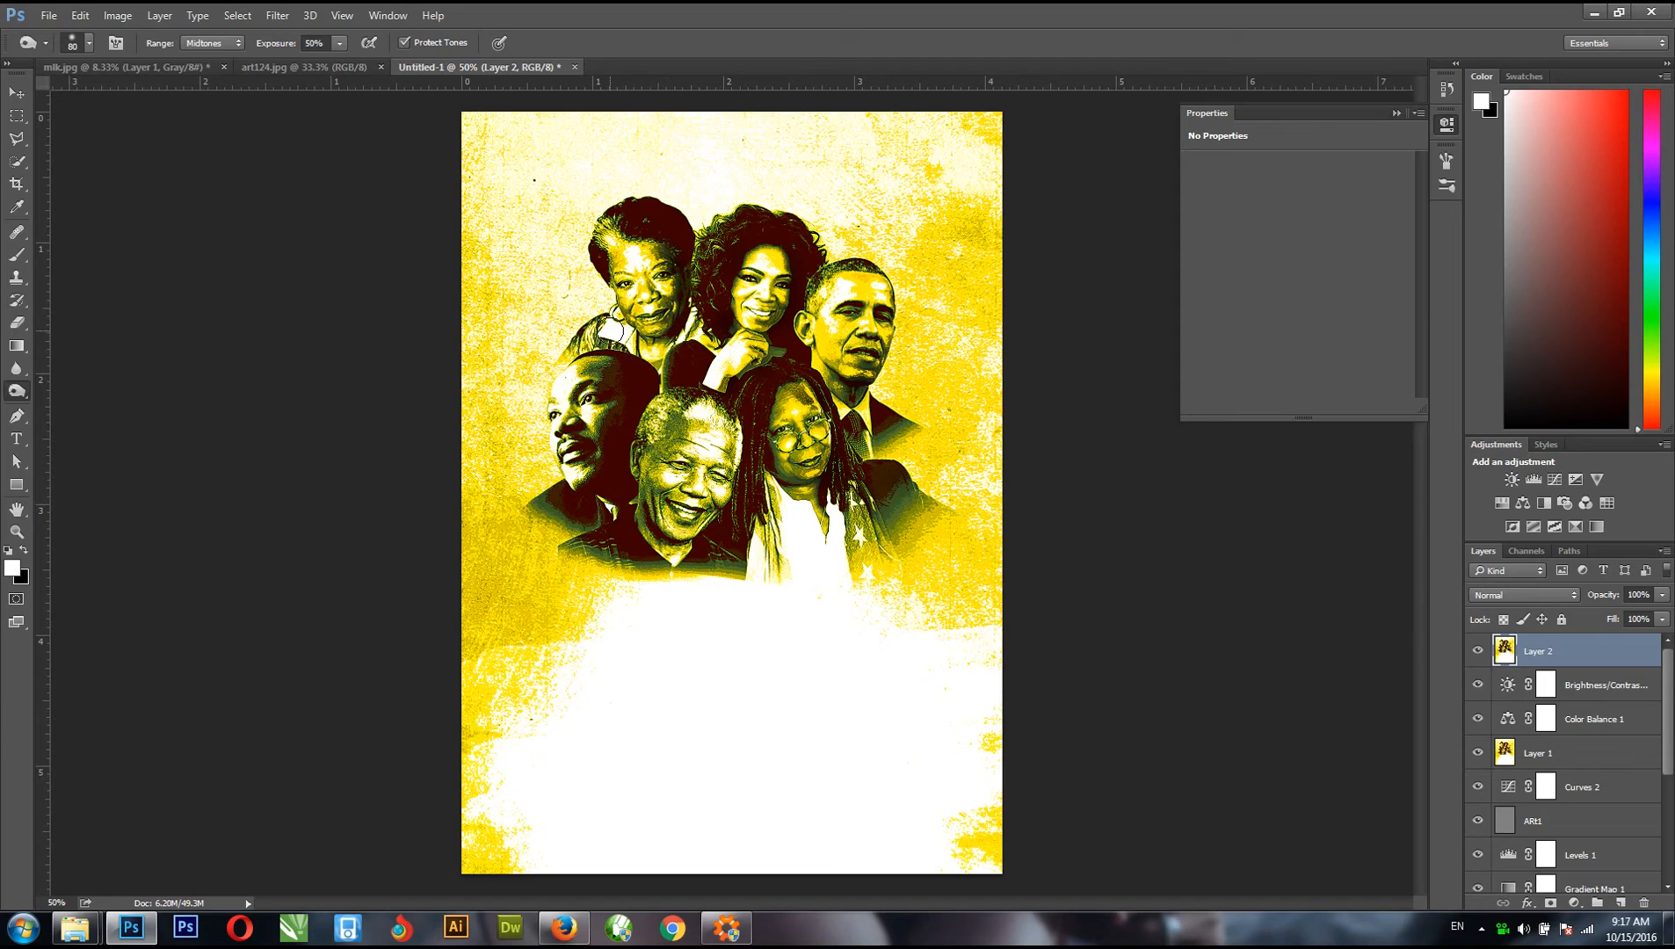
- Burn the portraits' midtones on the merged layer at 50% exposure, varying the brush size up to 175 px
key("bracketleft")
key("bracketleft")
key("bracketleft")
key("bracketright")
key("bracketright")
key("bracketright")
key("bracketright")
key("bracketright")
key("bracketleft")
key("bracketleft")
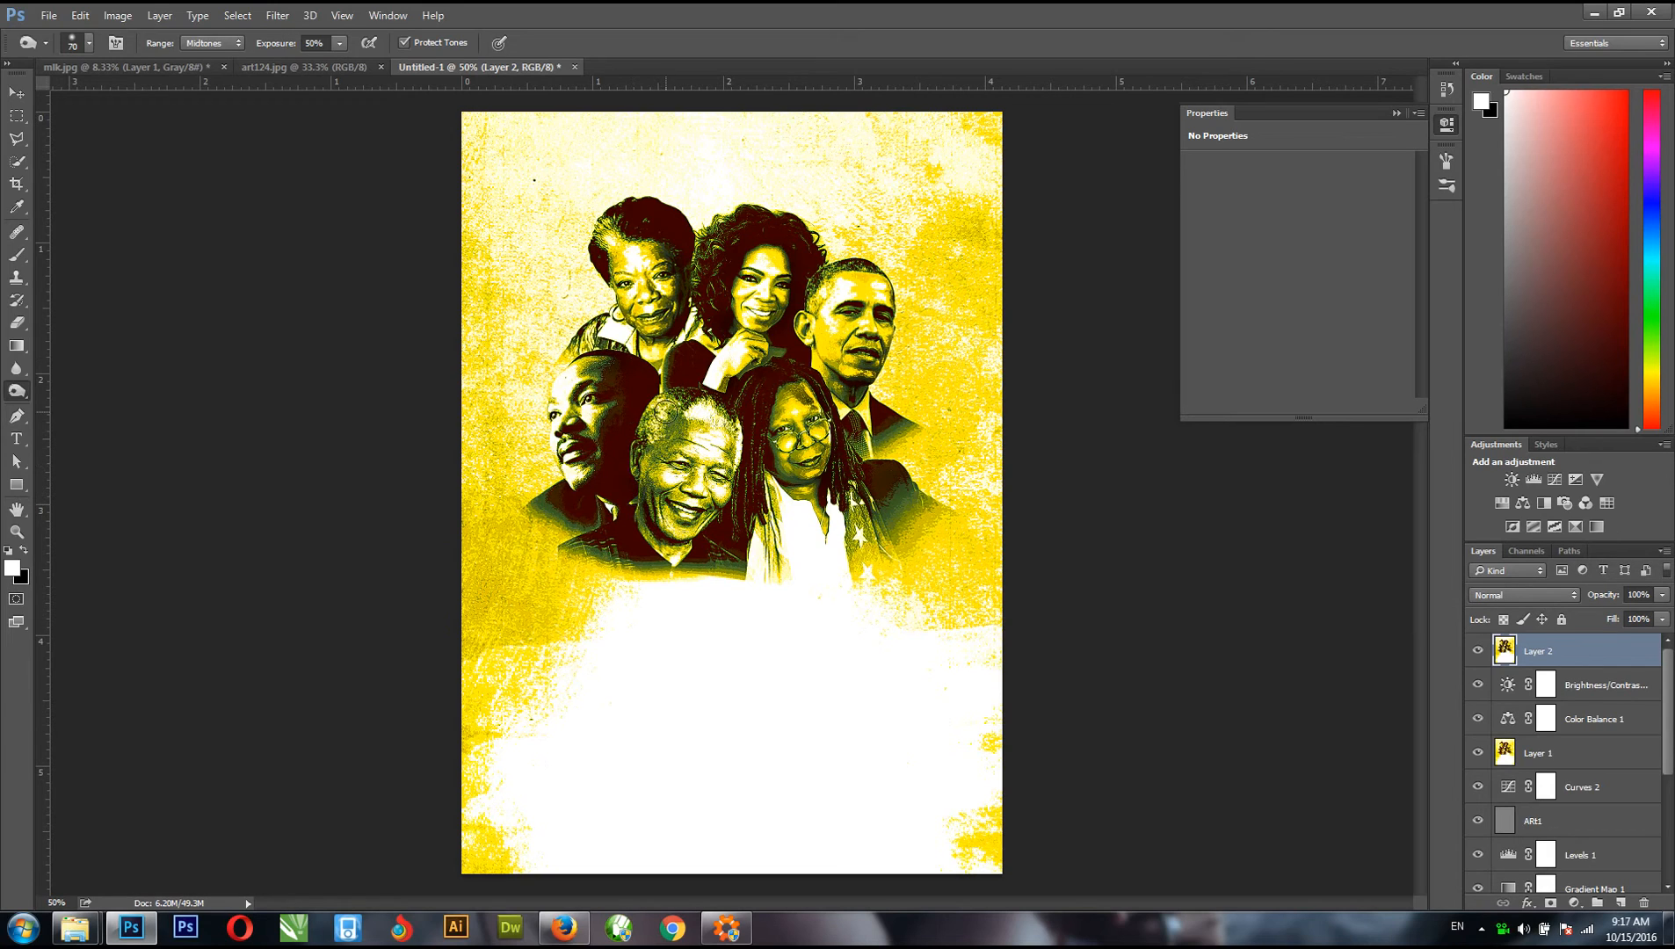
key("bracketright")
key("bracketright")
key("bracketright")
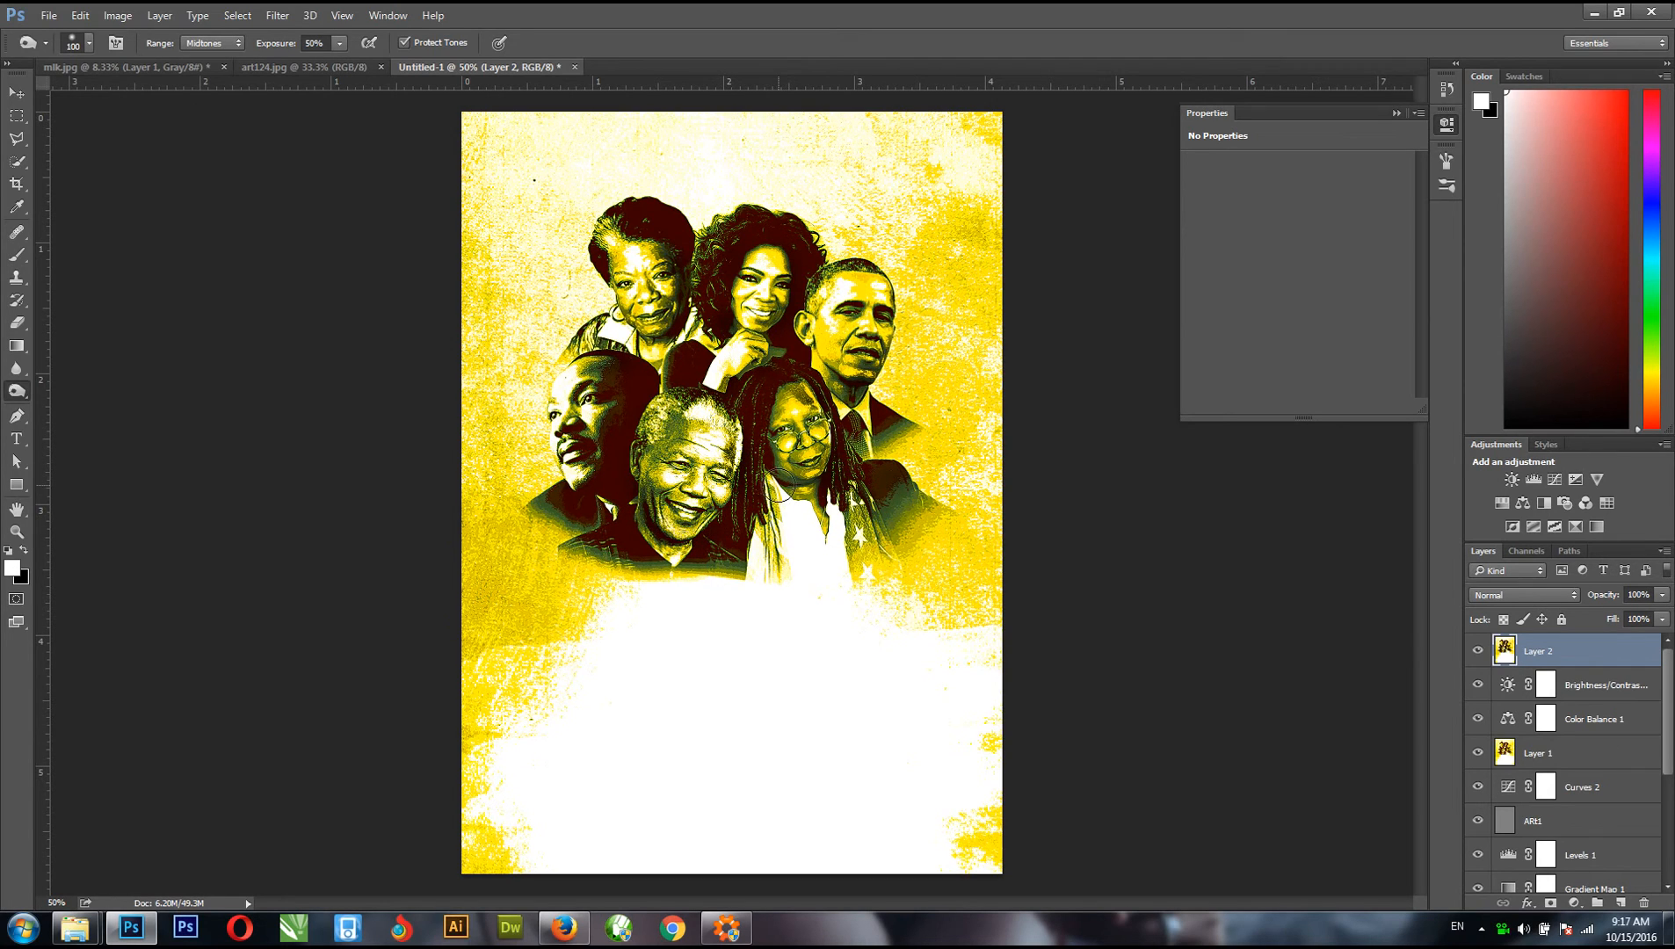
key("bracketright")
key("bracketright")
key("bracketright")
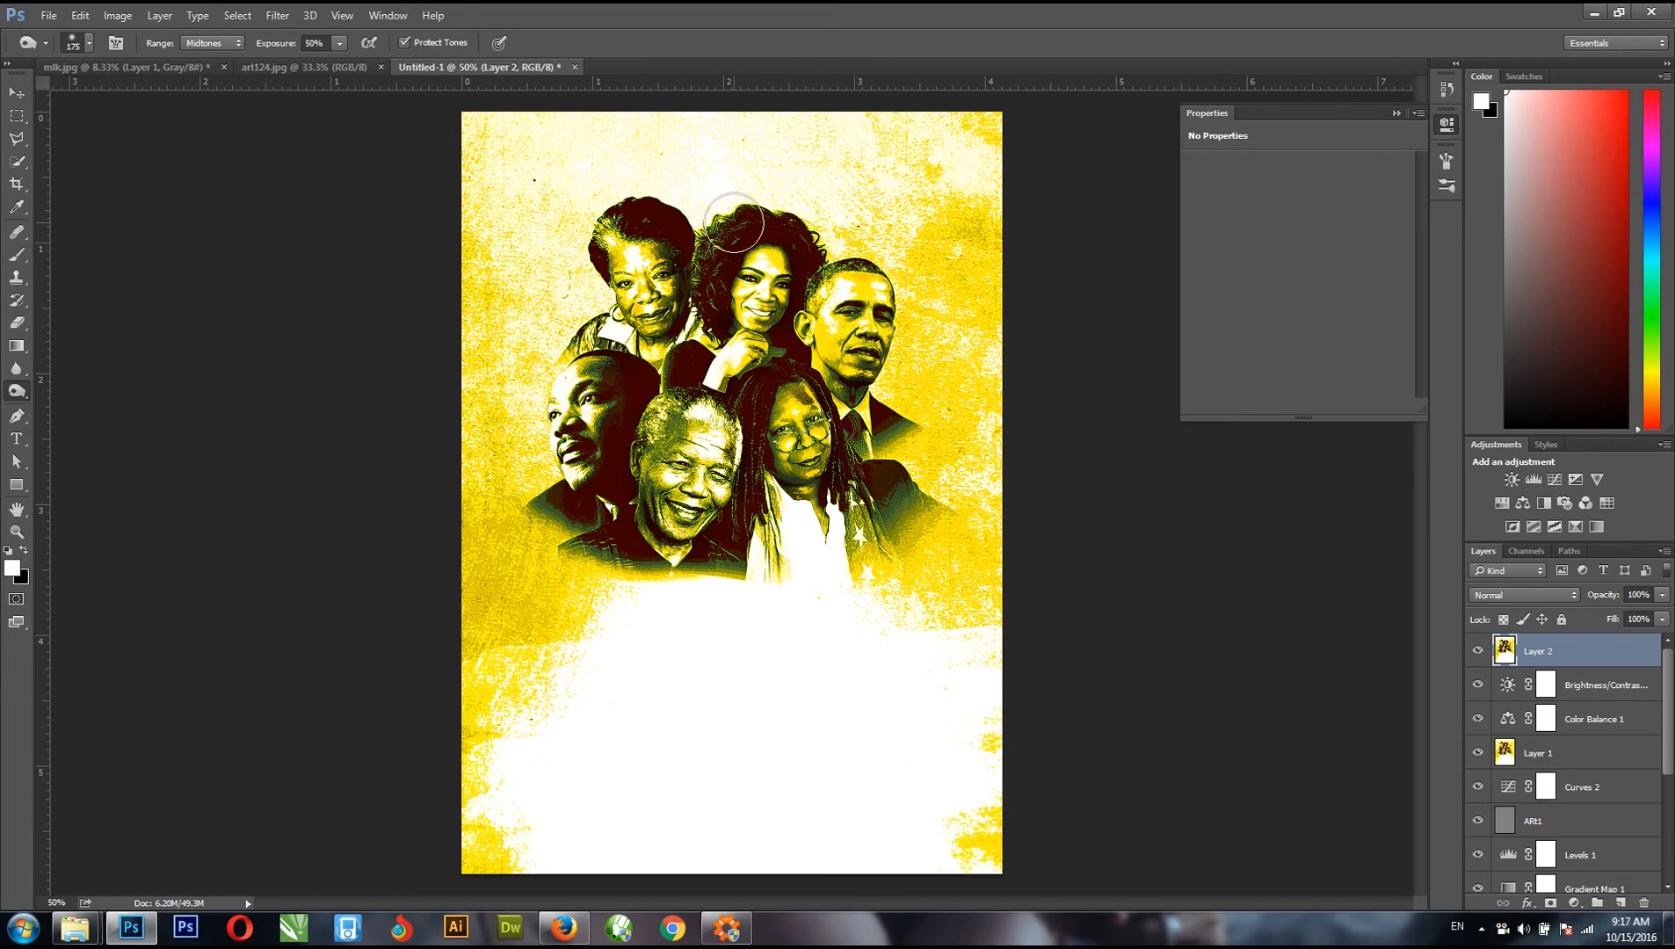
- Finish burning with a smaller brush and dodge the portraits' midtones at 50% exposure with a 45 px brush
key("bracketleft")
key("bracketleft")
key("bracketleft")
key("bracketleft")
key("bracketleft")
left_click(13, 396)
left_click(70, 392)
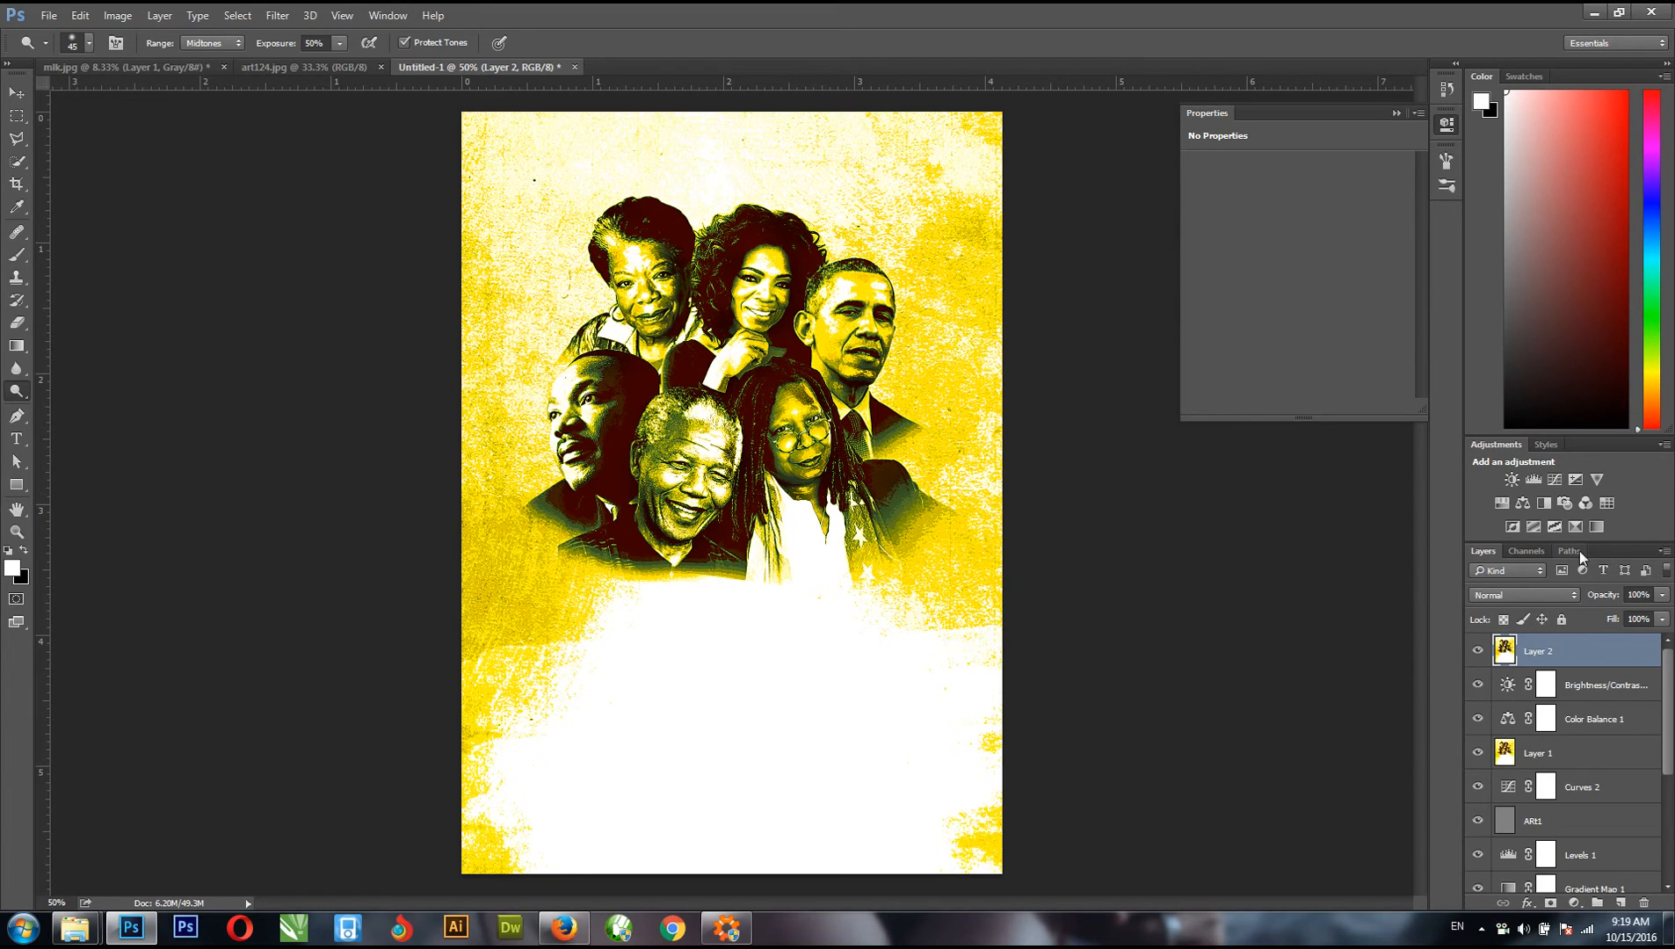
- Add a Gradient Map adjustment layer above the merged layer using an orange-to-yellow preset gradient
left_click(1597, 527)
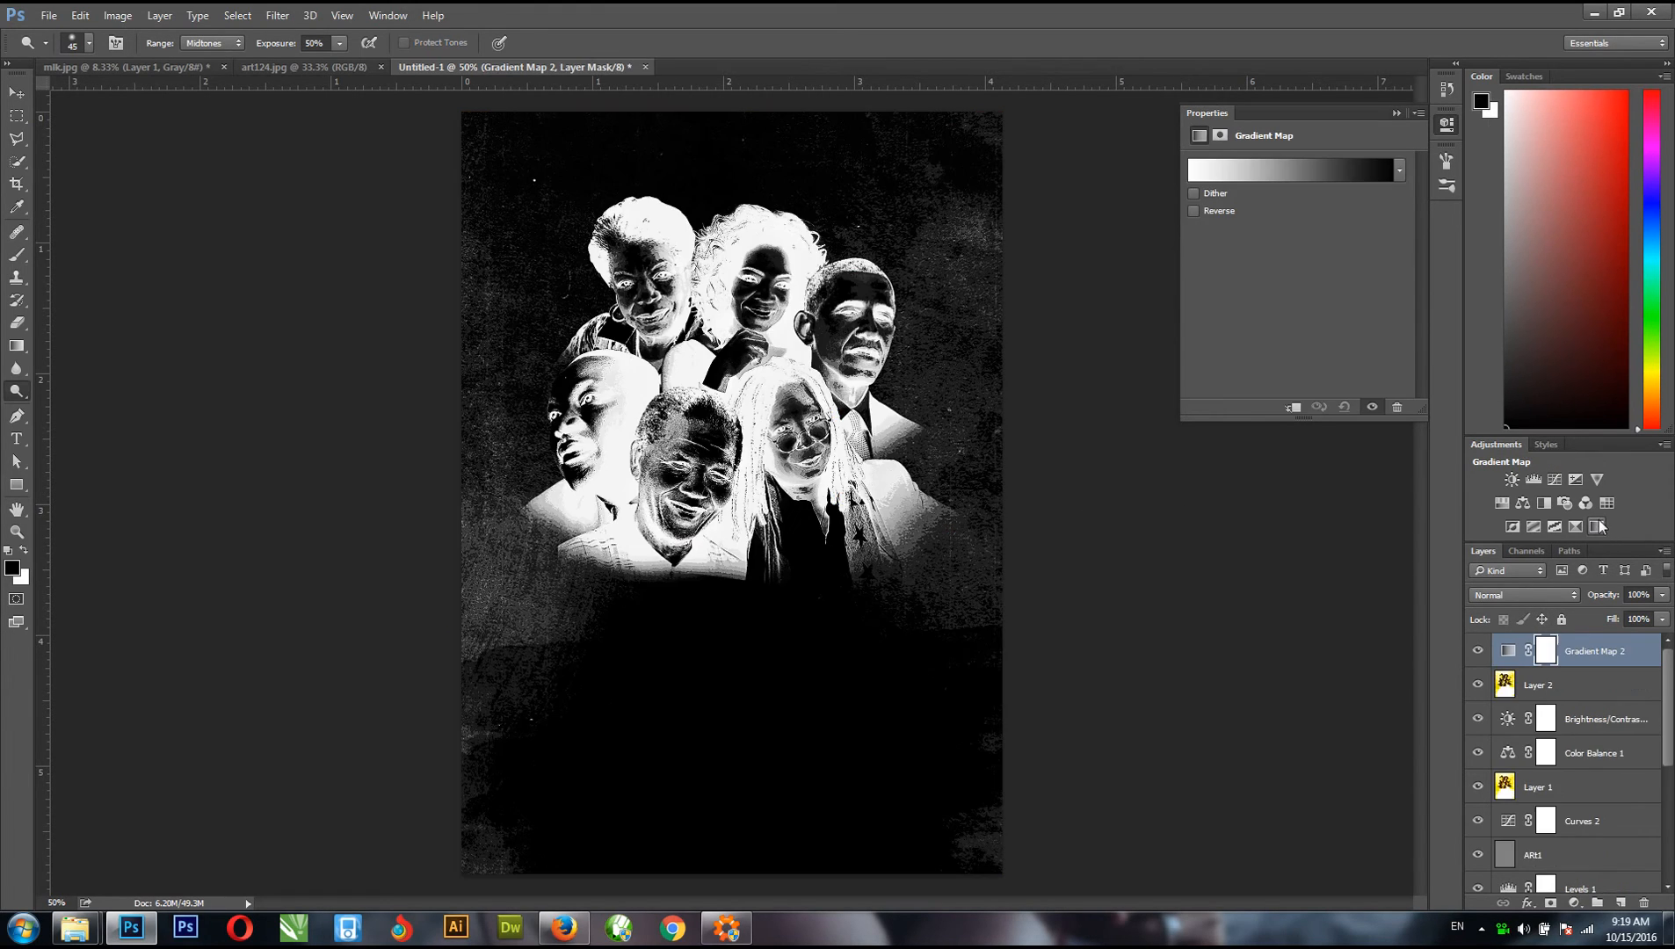
left_click(1305, 169)
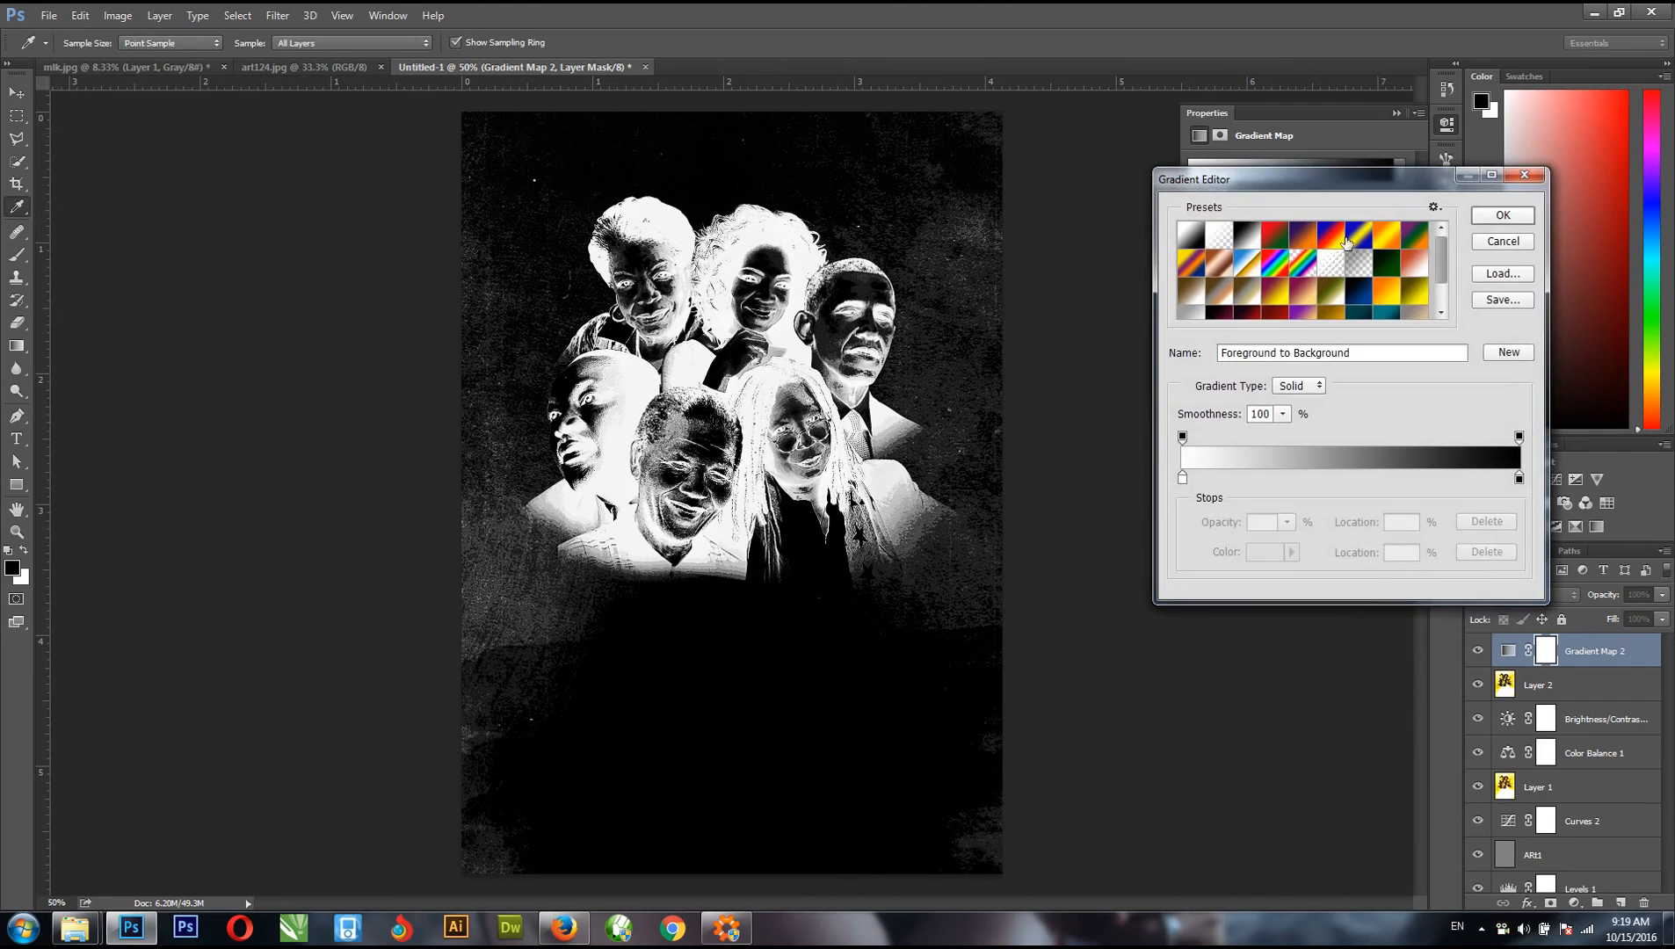
left_click(1381, 297)
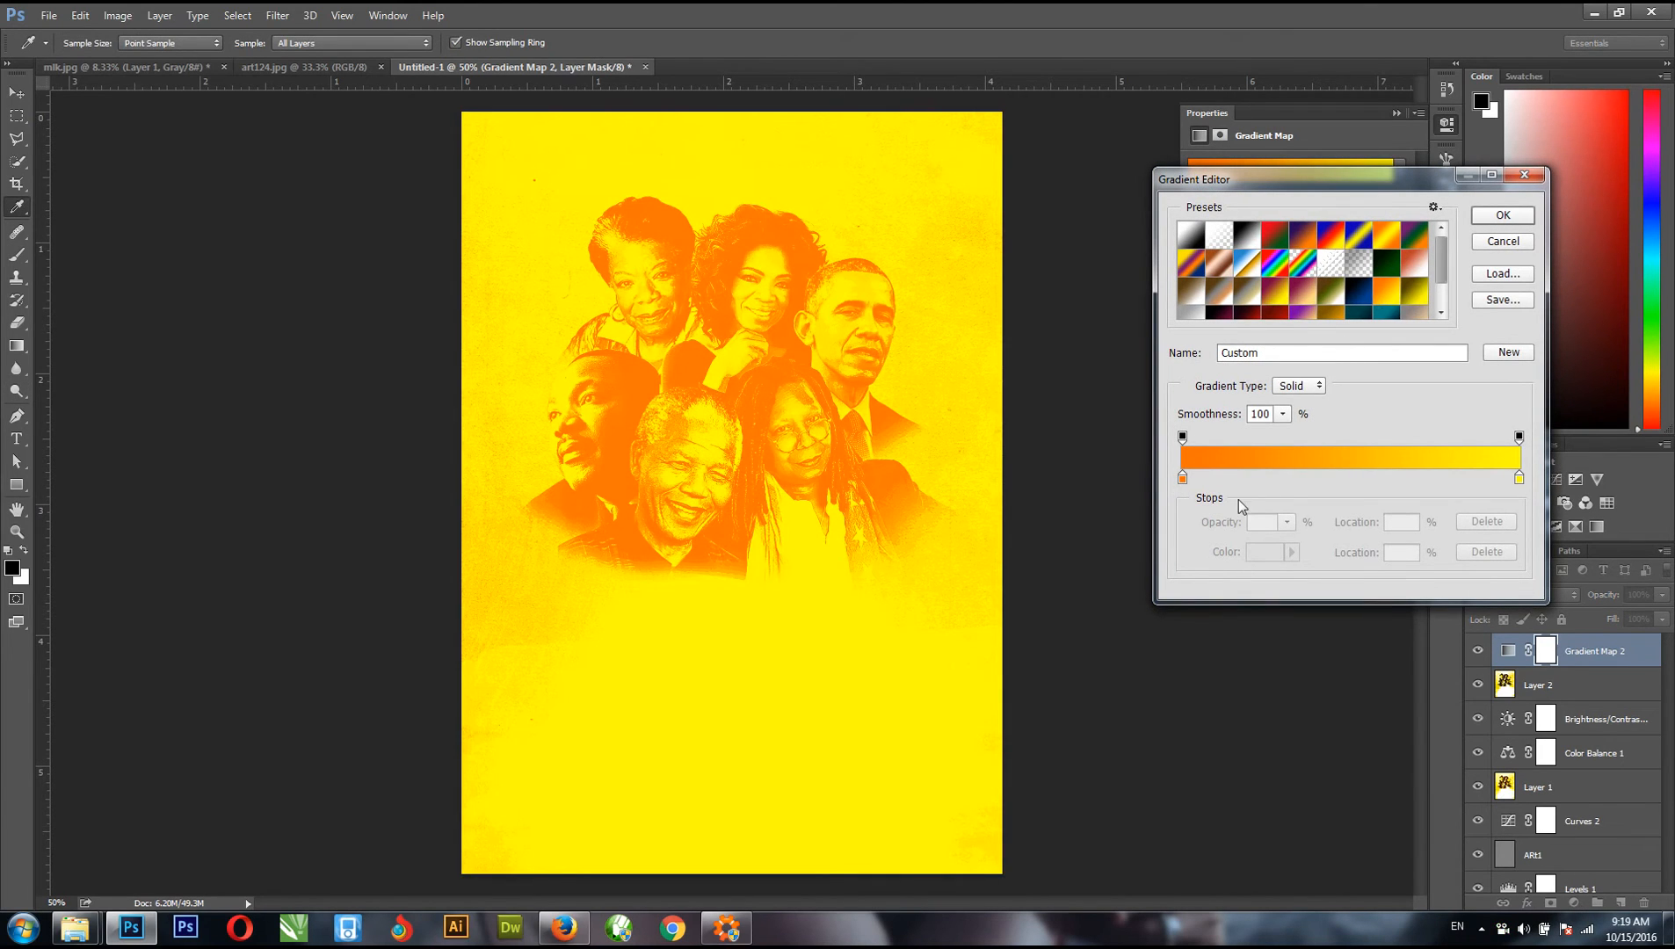
left_click(1502, 215)
- Try the Color blend mode at 91% opacity on the orange-to-yellow gradient map layer
left_click(1568, 595)
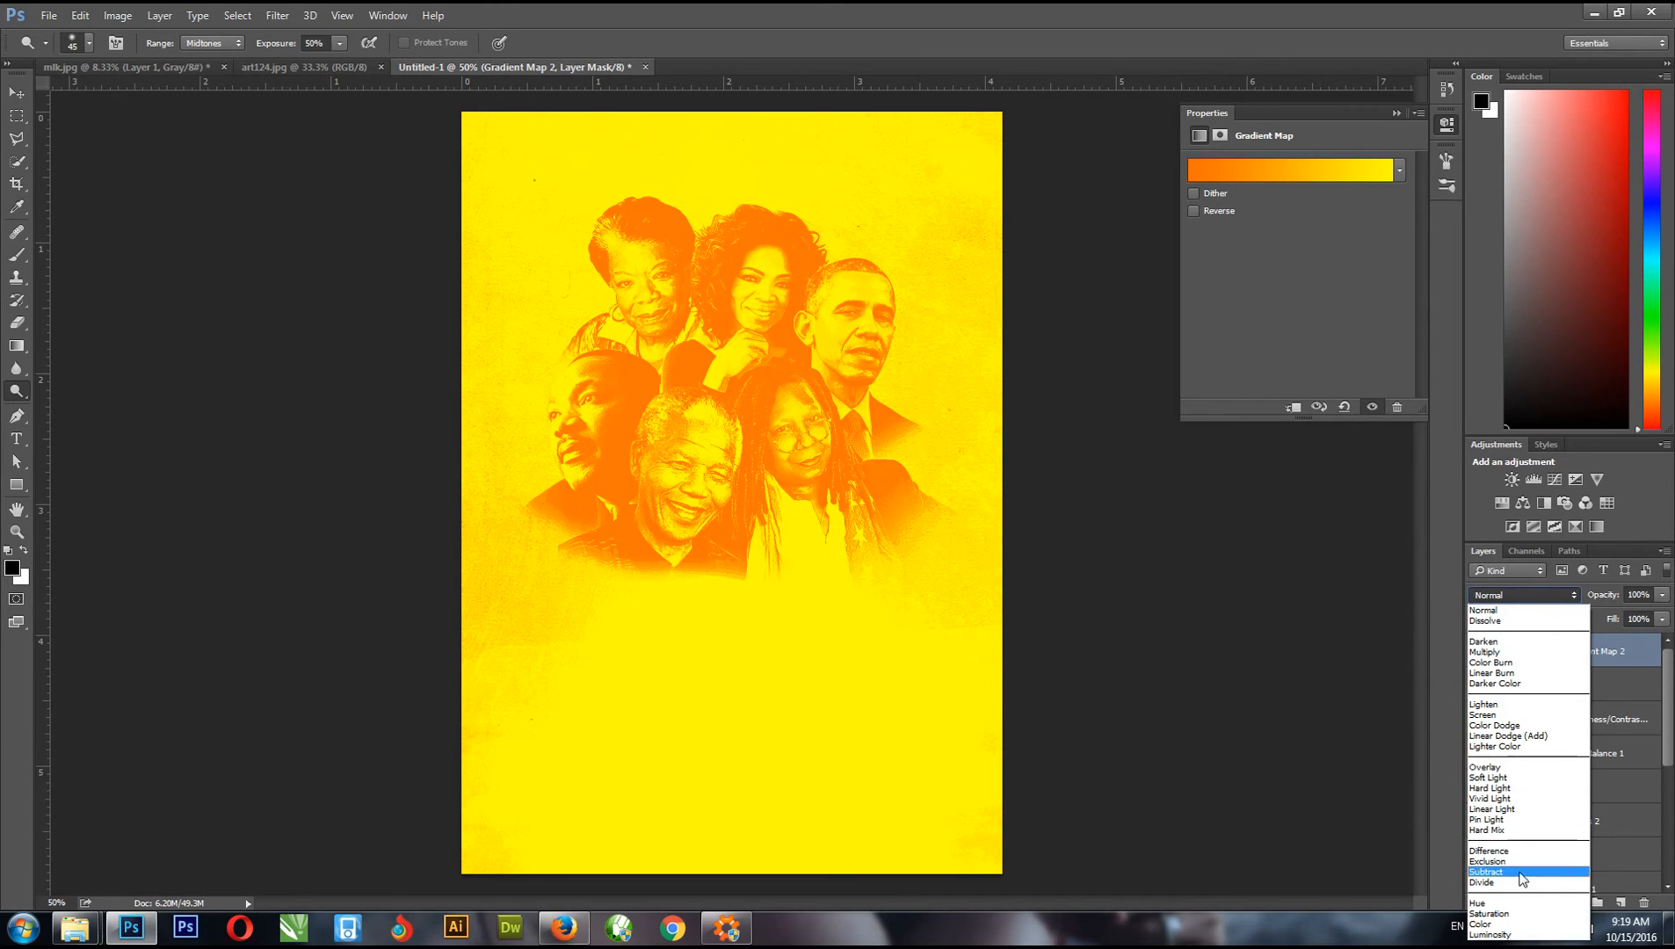
left_click(1494, 923)
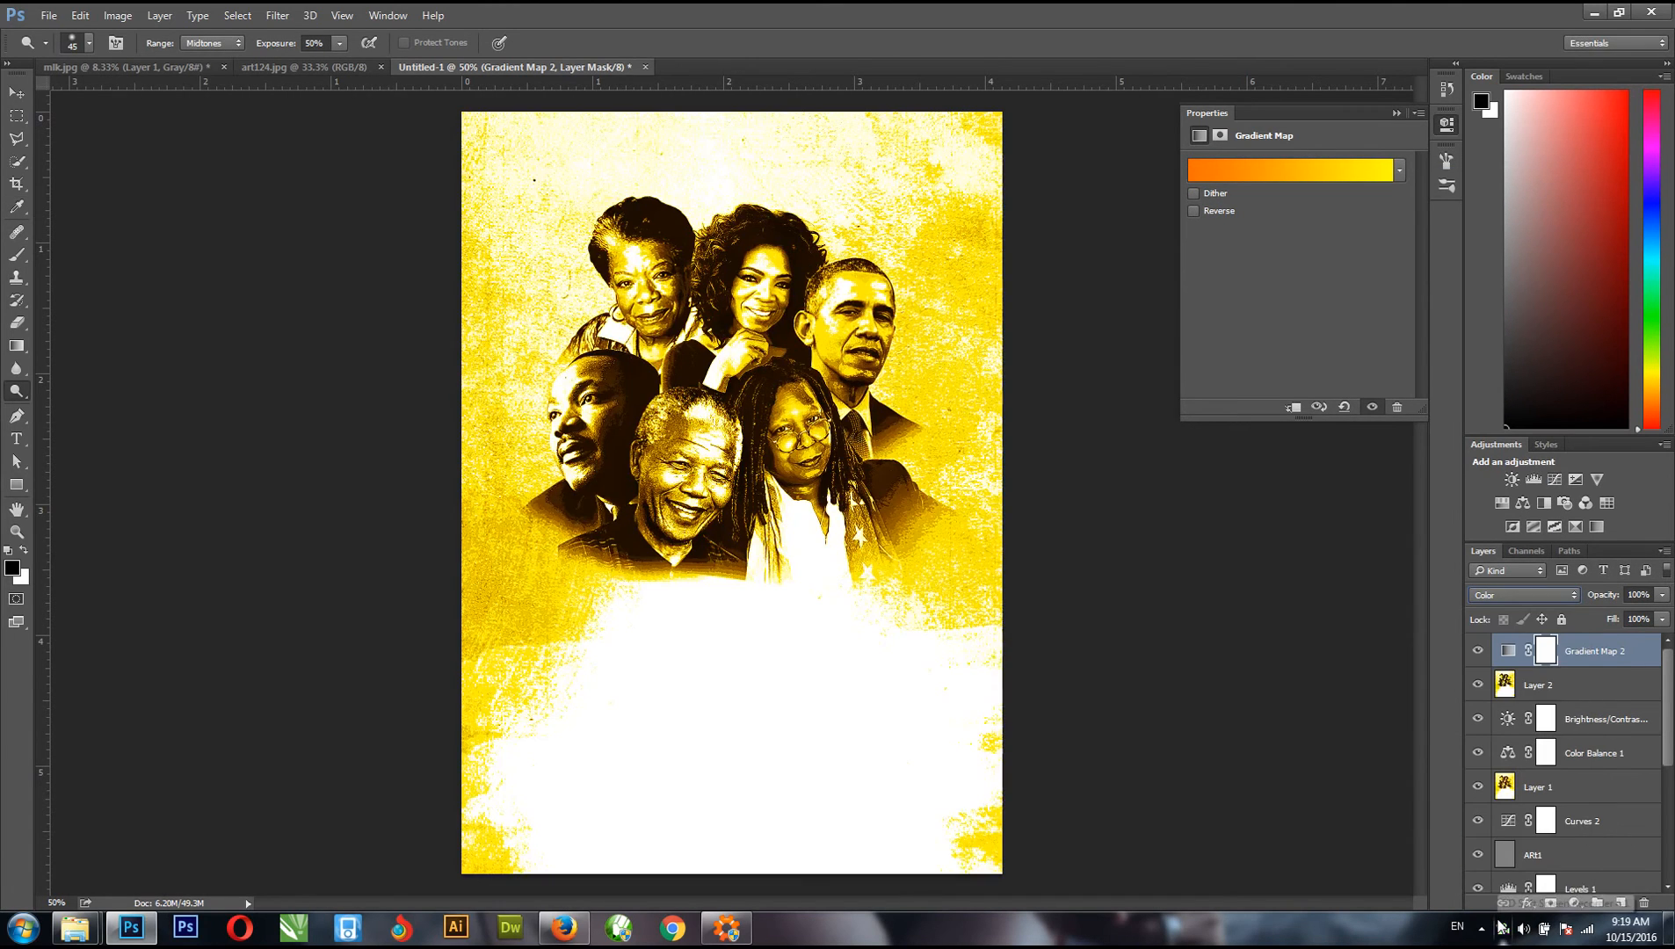
left_click(1662, 596)
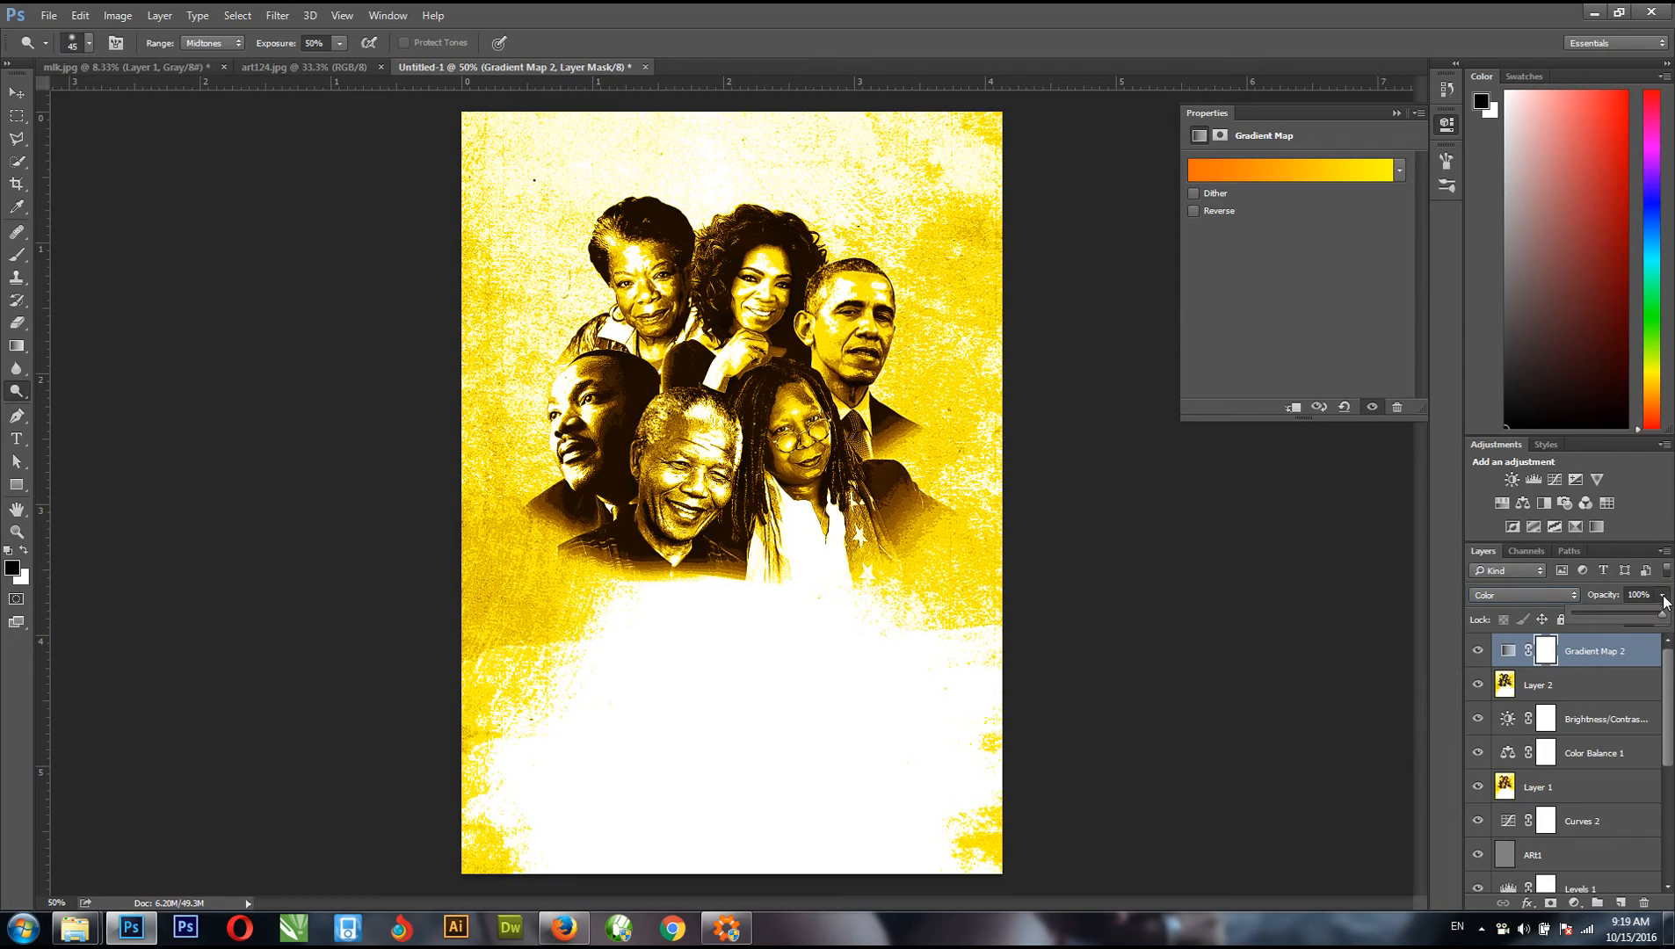
mouse_move(1662, 620)
left_mouse_down()
mouse_move(1631, 621)
mouse_move(1655, 630)
left_mouse_up()
- Set the orange-to-yellow gradient map layer to Soft Light blend mode with 47% opacity
left_click(1550, 598)
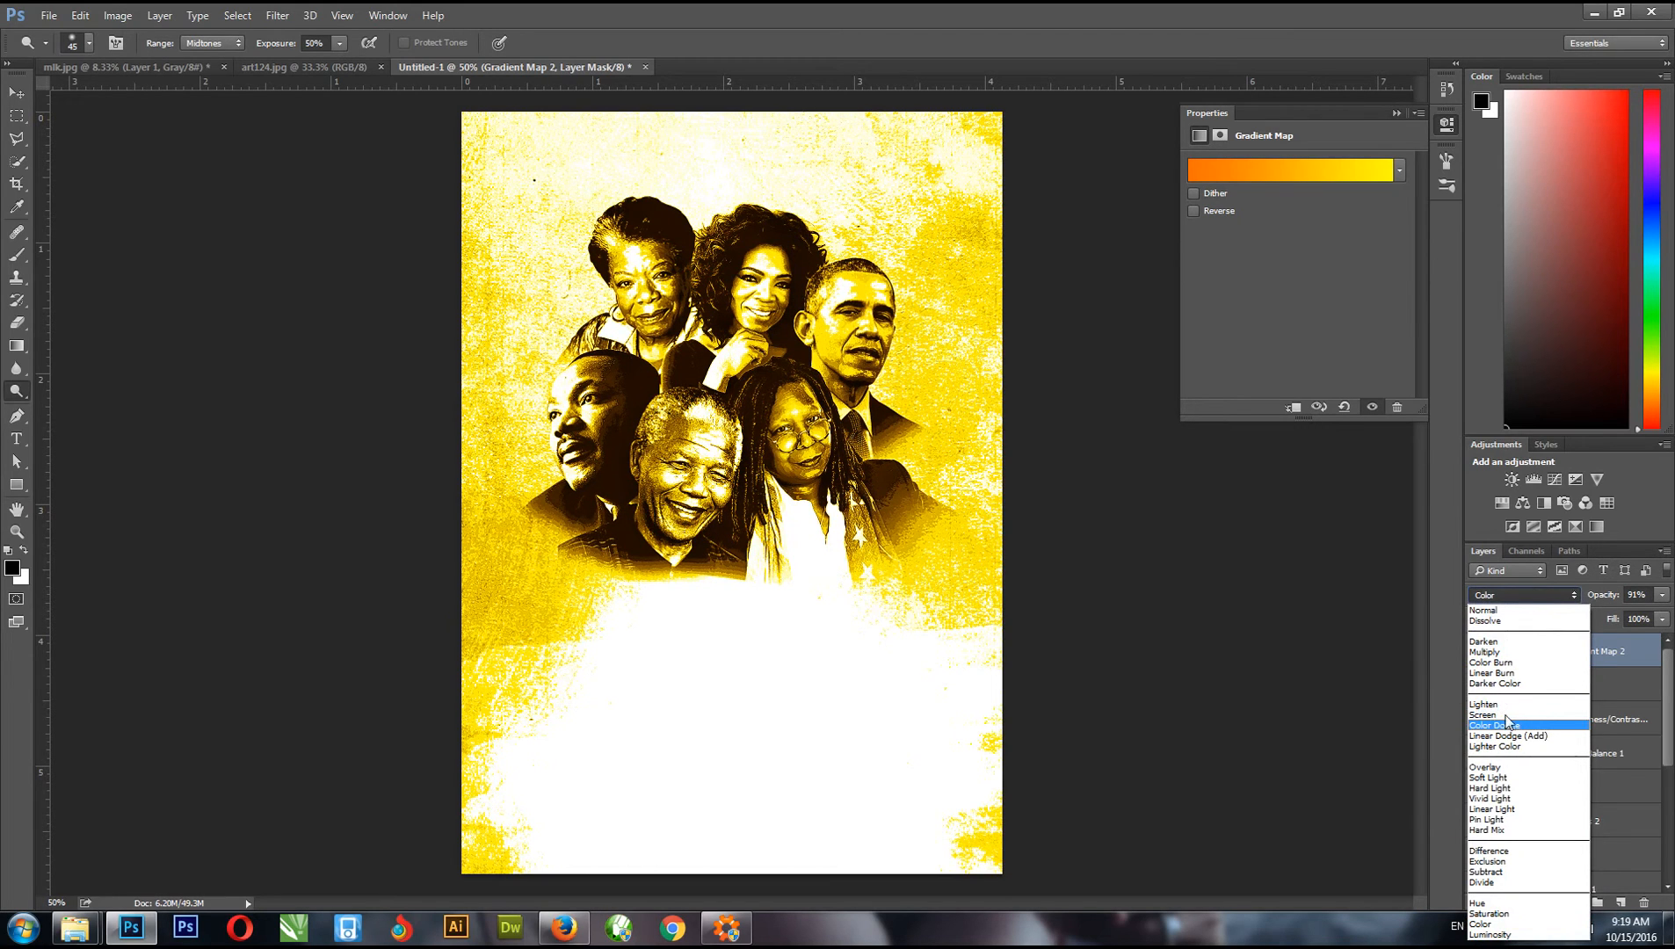
left_click(1489, 777)
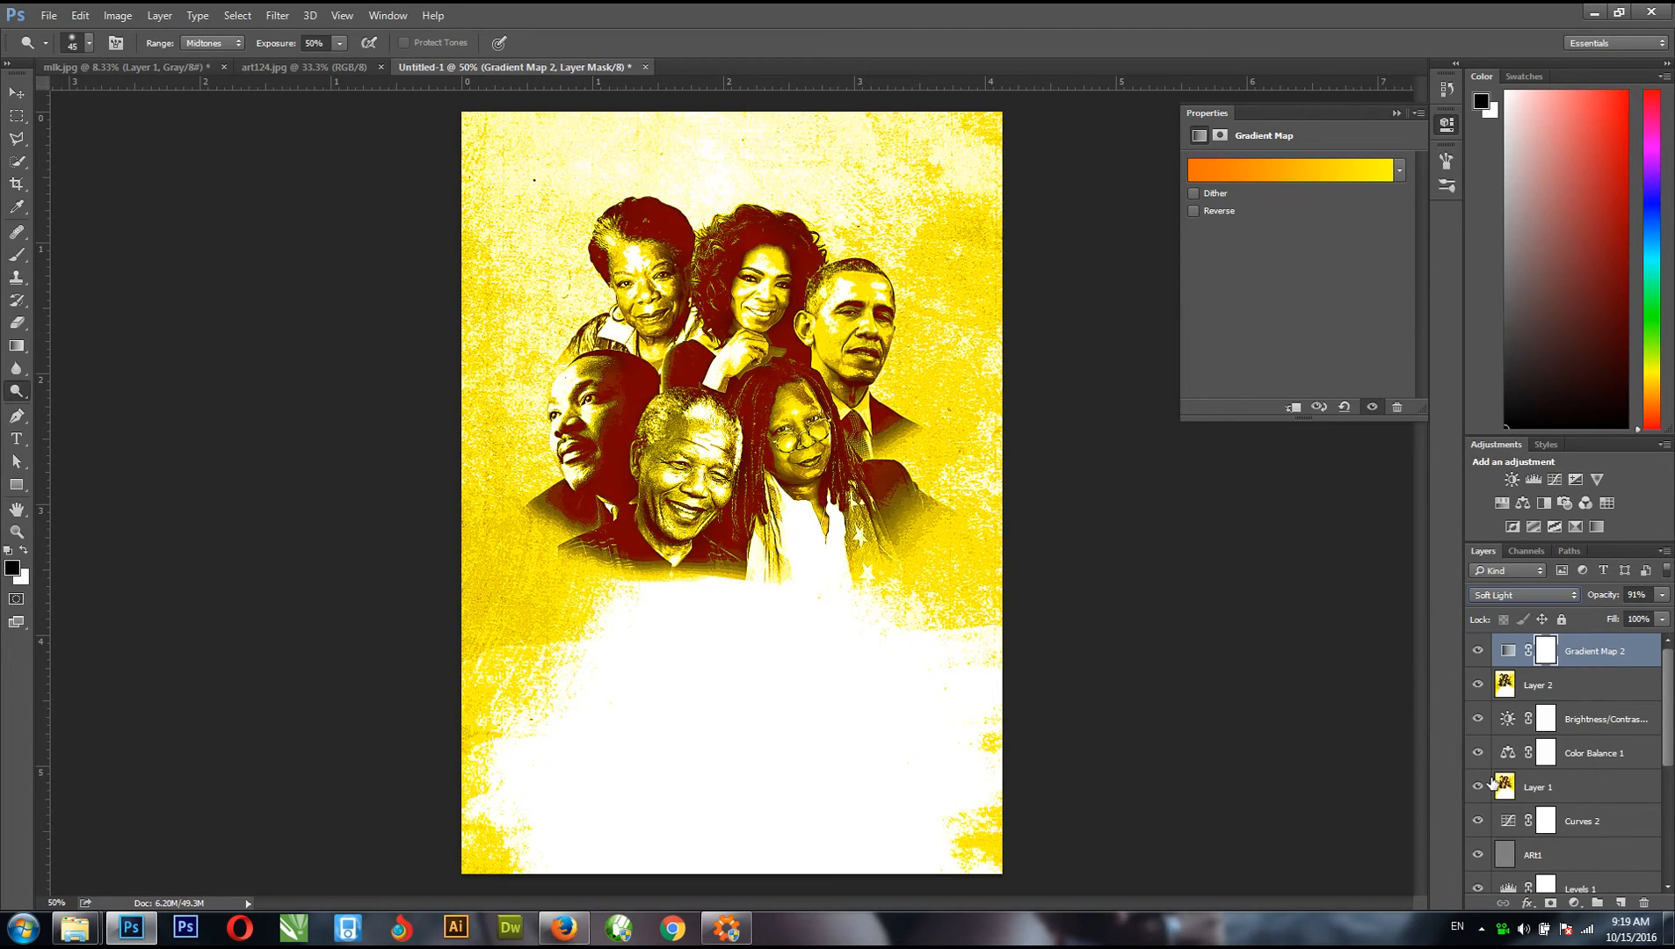
left_click(1662, 596)
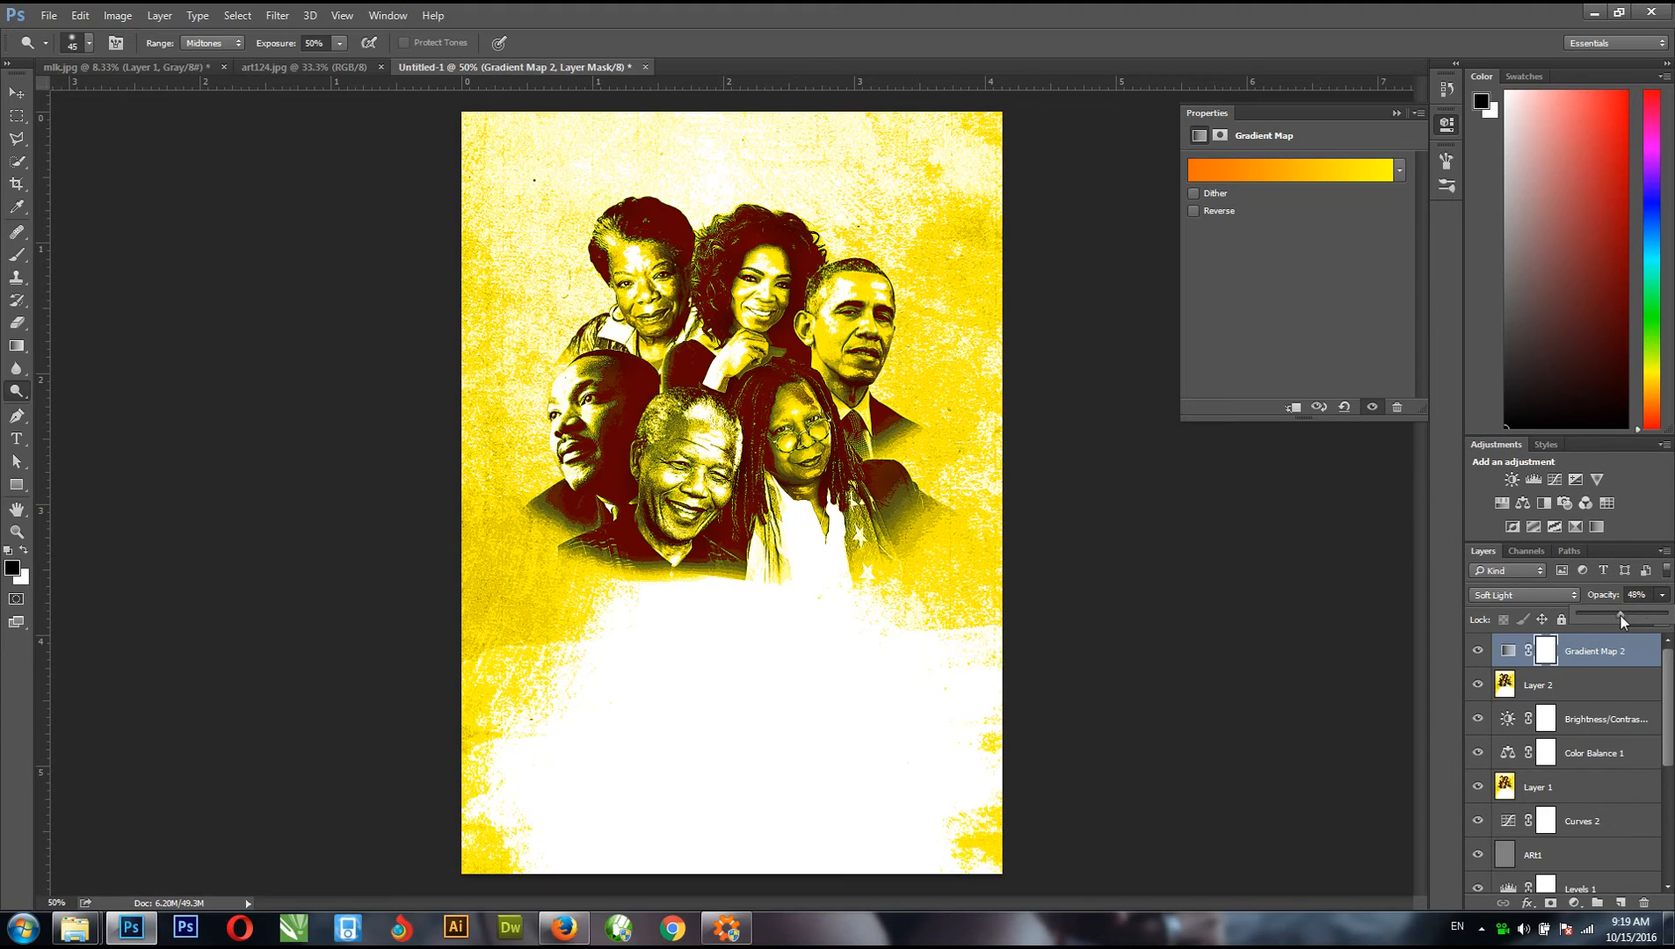
left_click(16, 91)
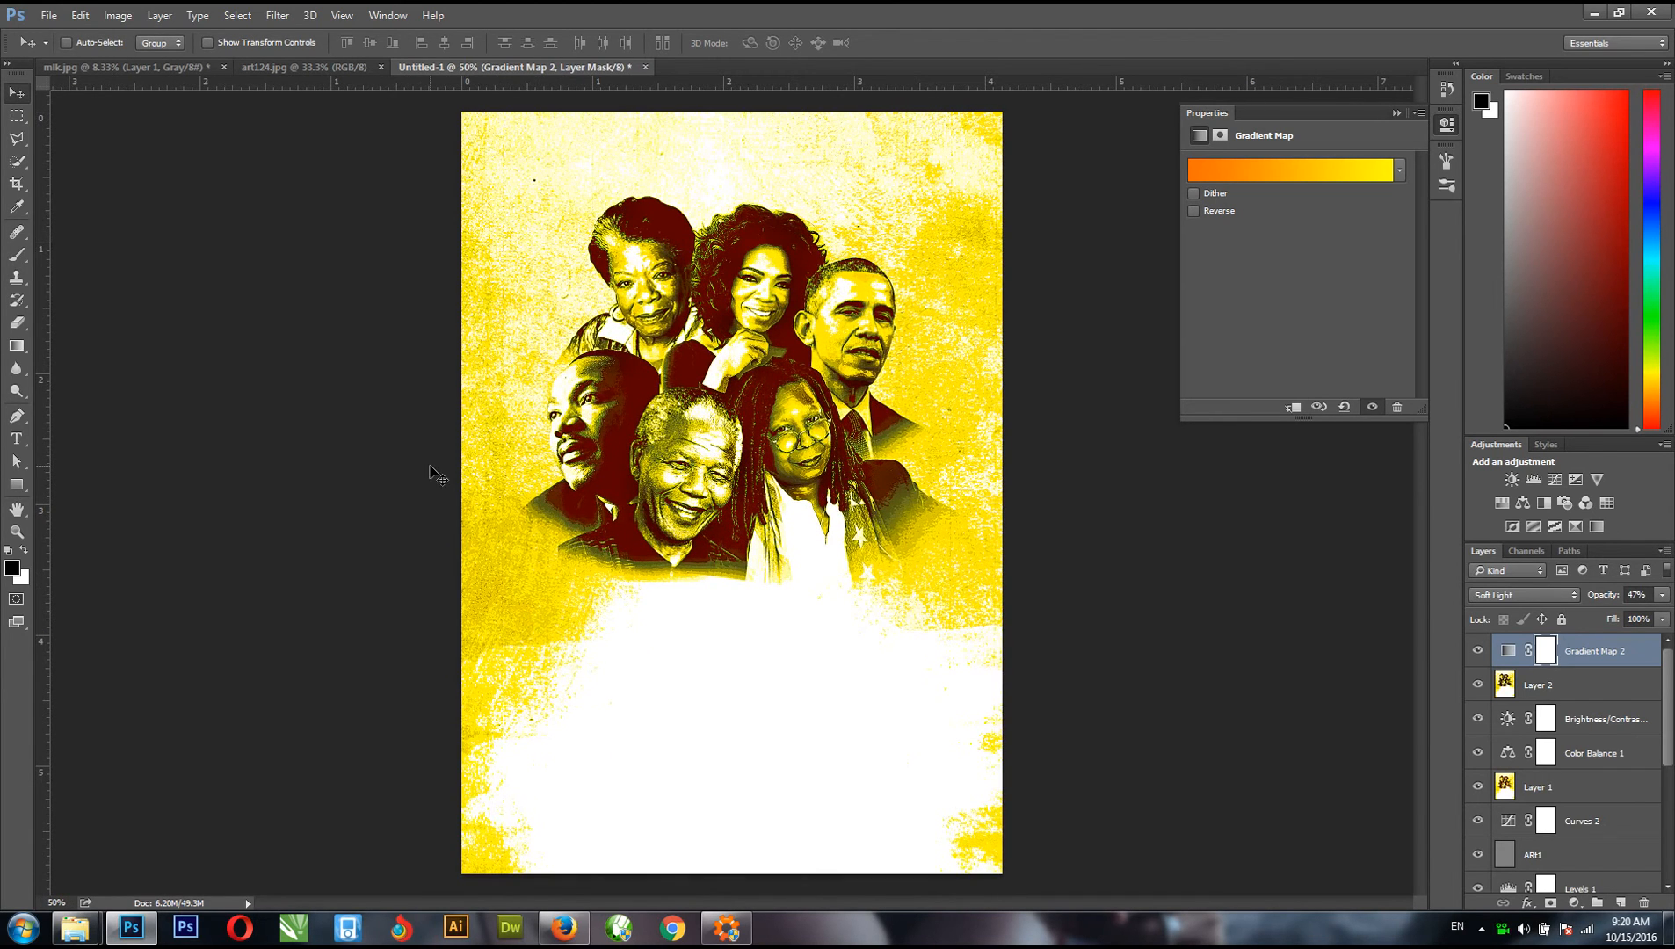
- Add the text "Step Out" in the white area below the portraits and set its colour to #313131
left_click(15, 439)
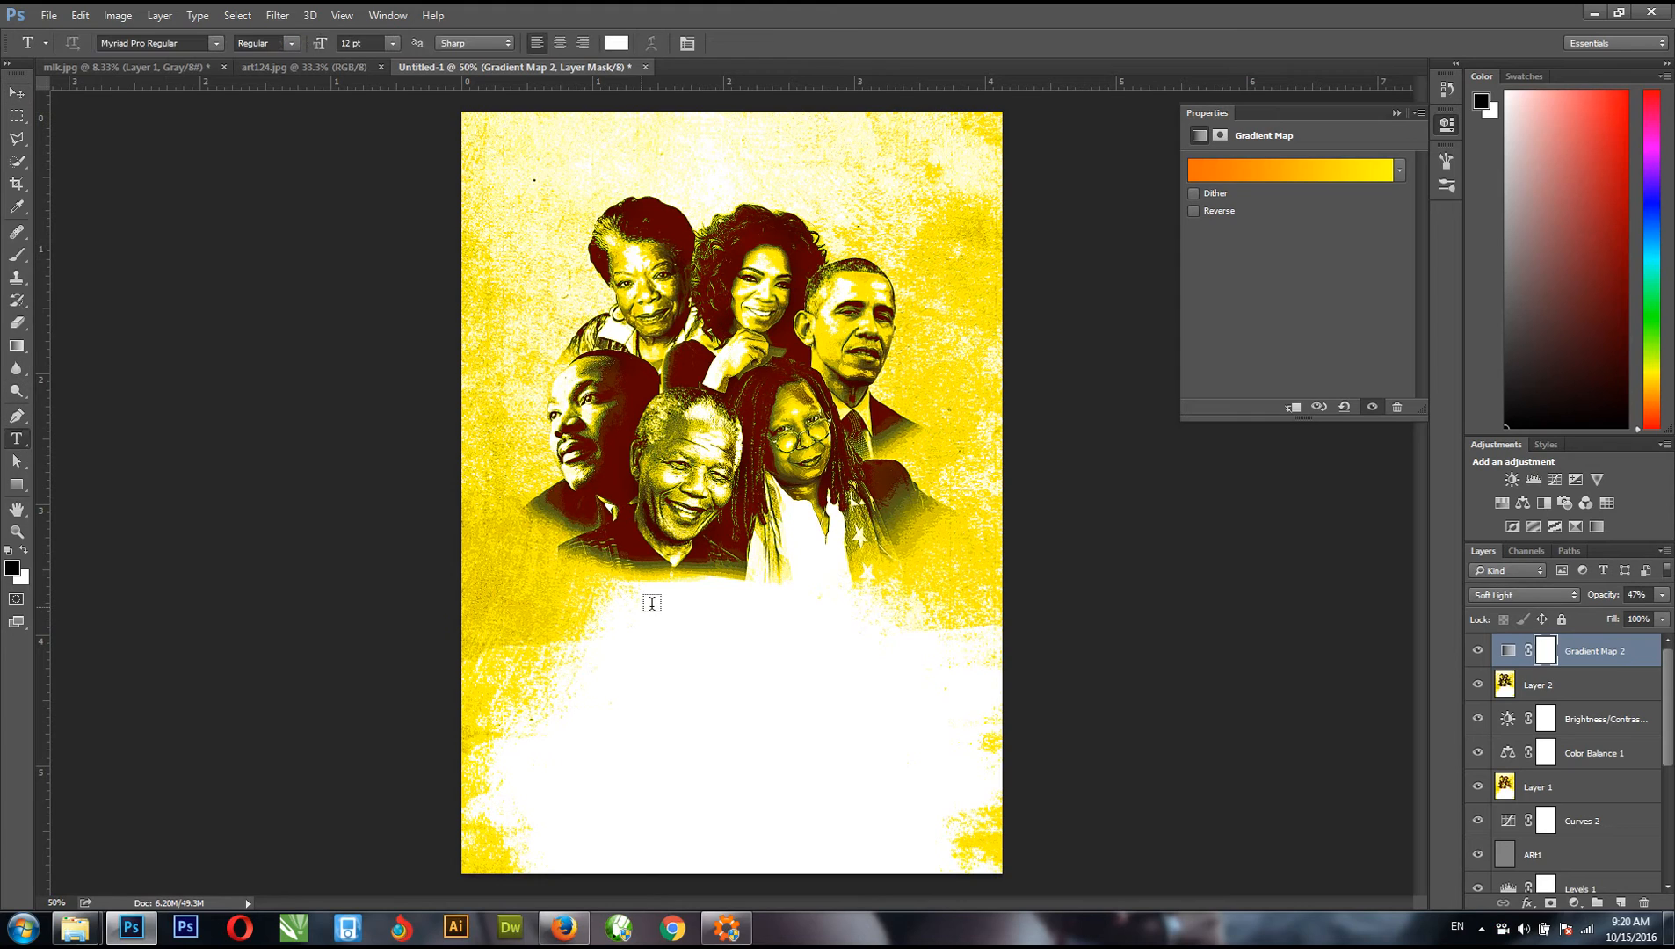
left_click(622, 665)
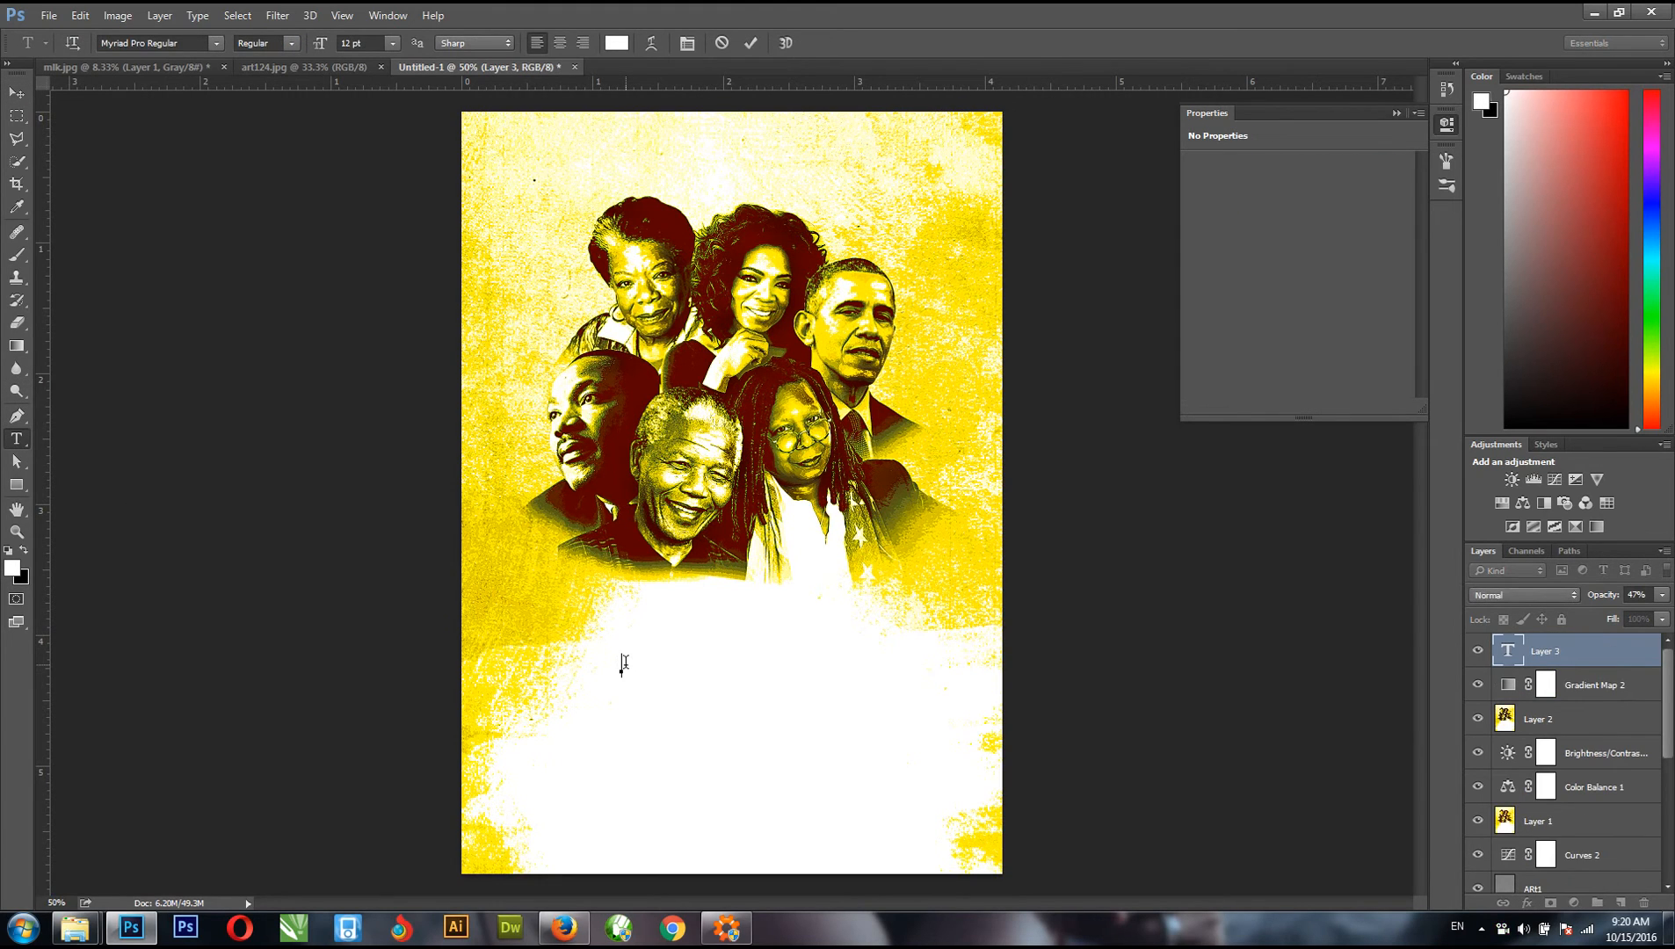
type("blar")
key("ctrl+a")
left_click(616, 42)
type("313131")
left_click(1012, 234)
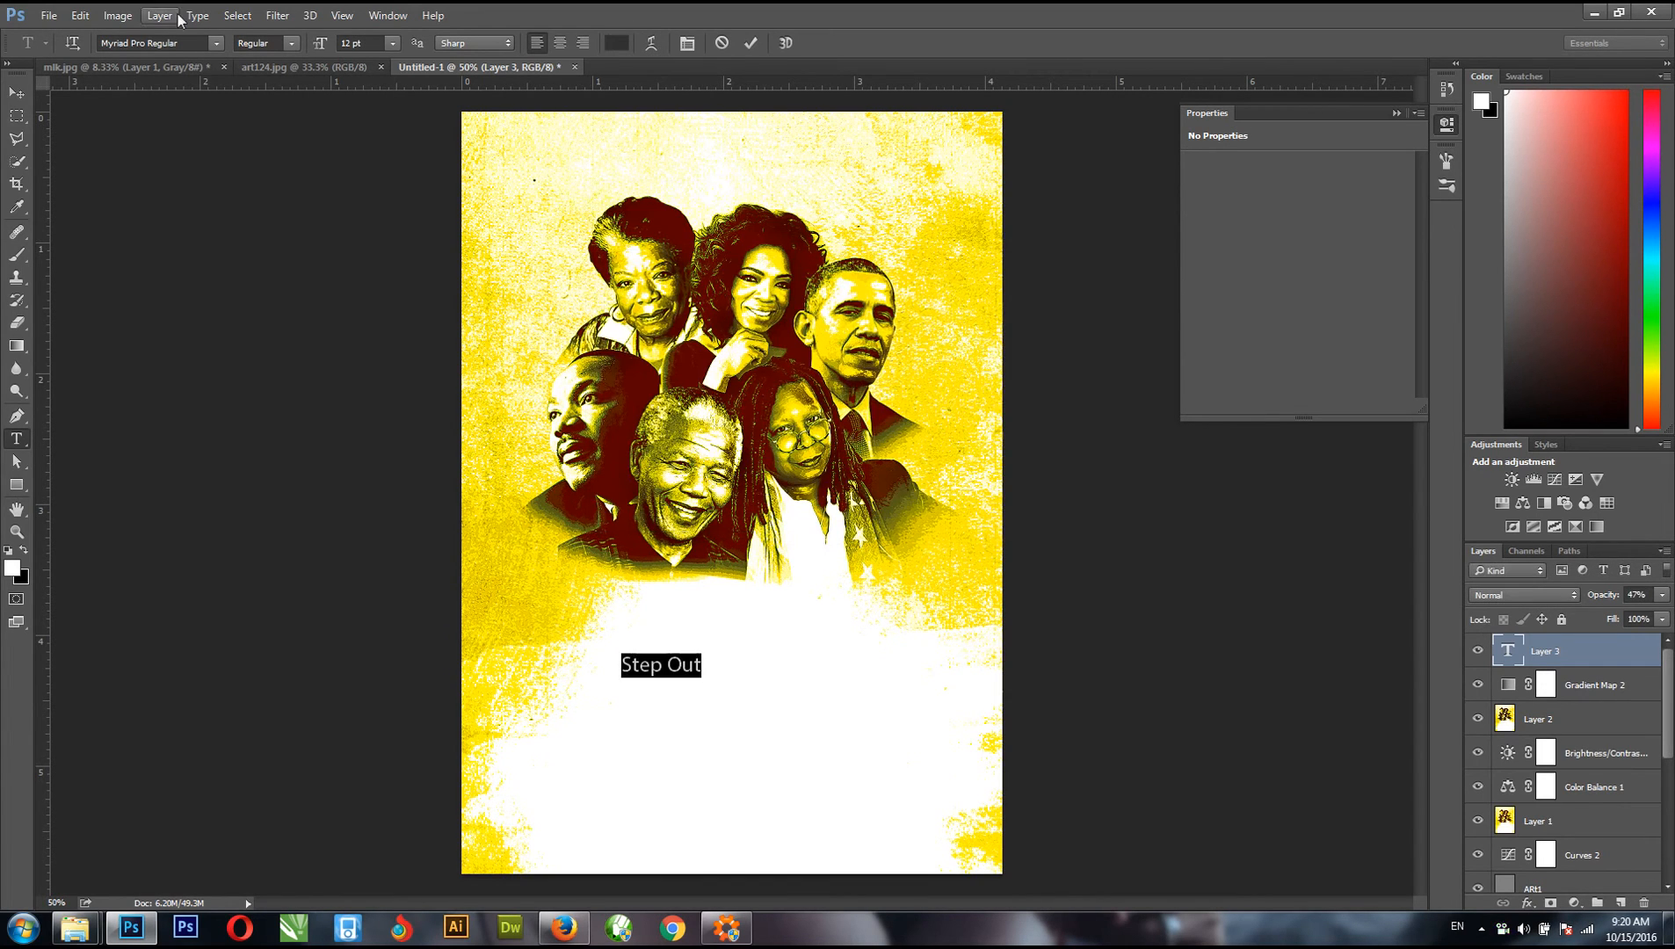
- Change the "Step Out" text font to STONE HARBOUR Italic and commit the text
left_click(169, 42)
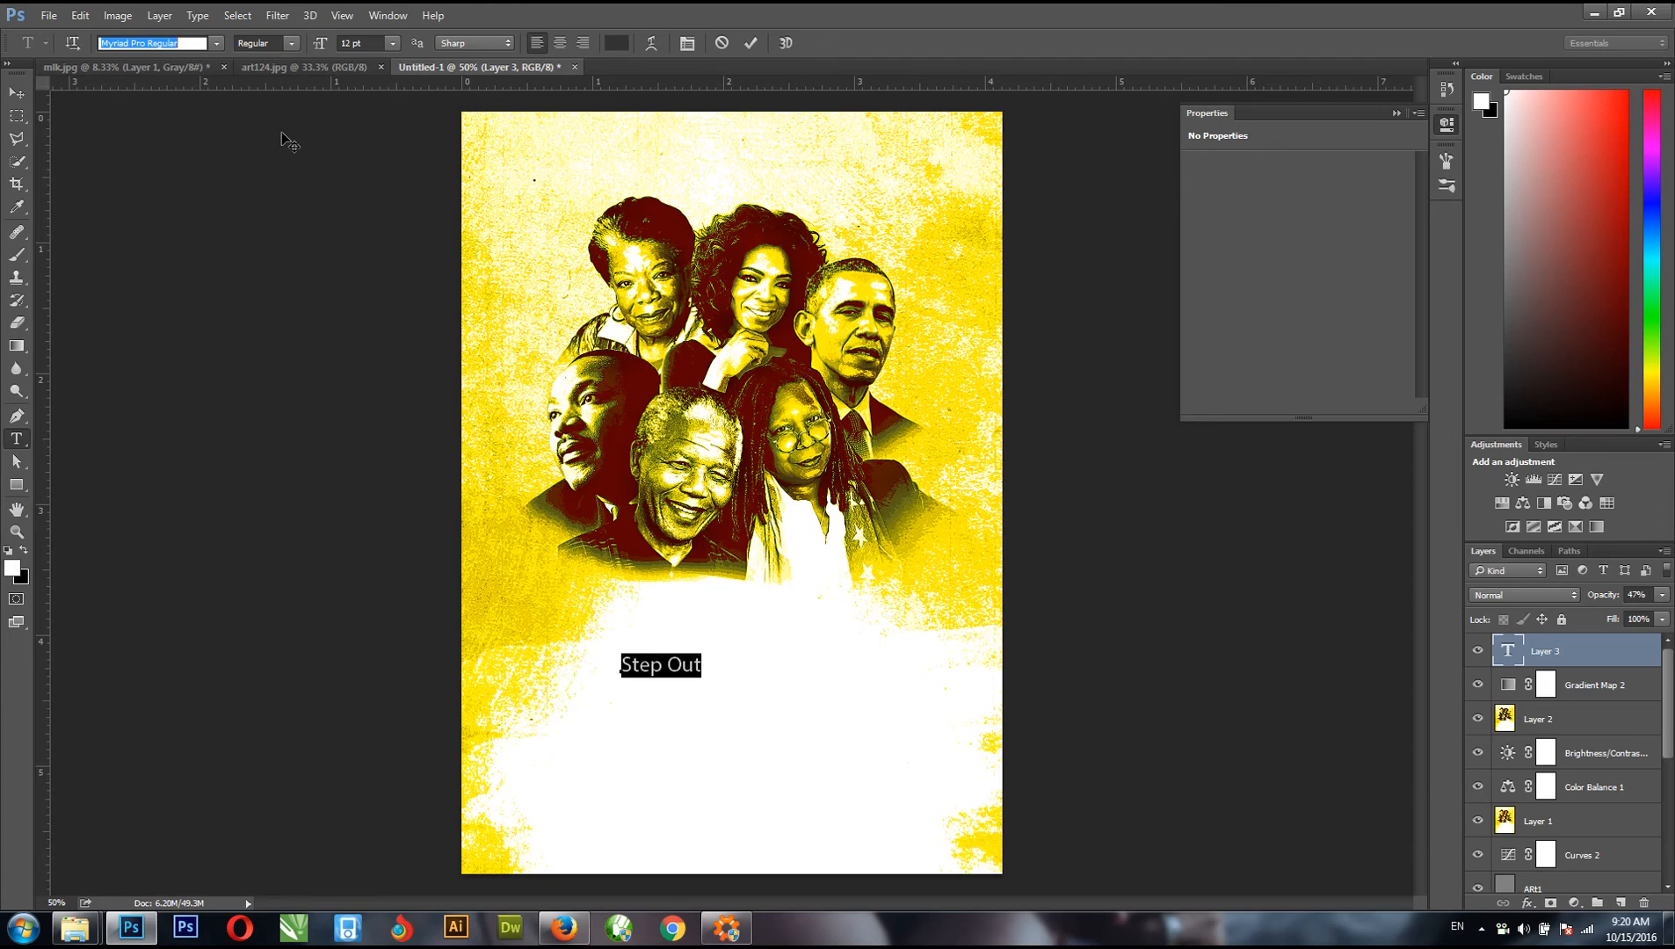
type("stone")
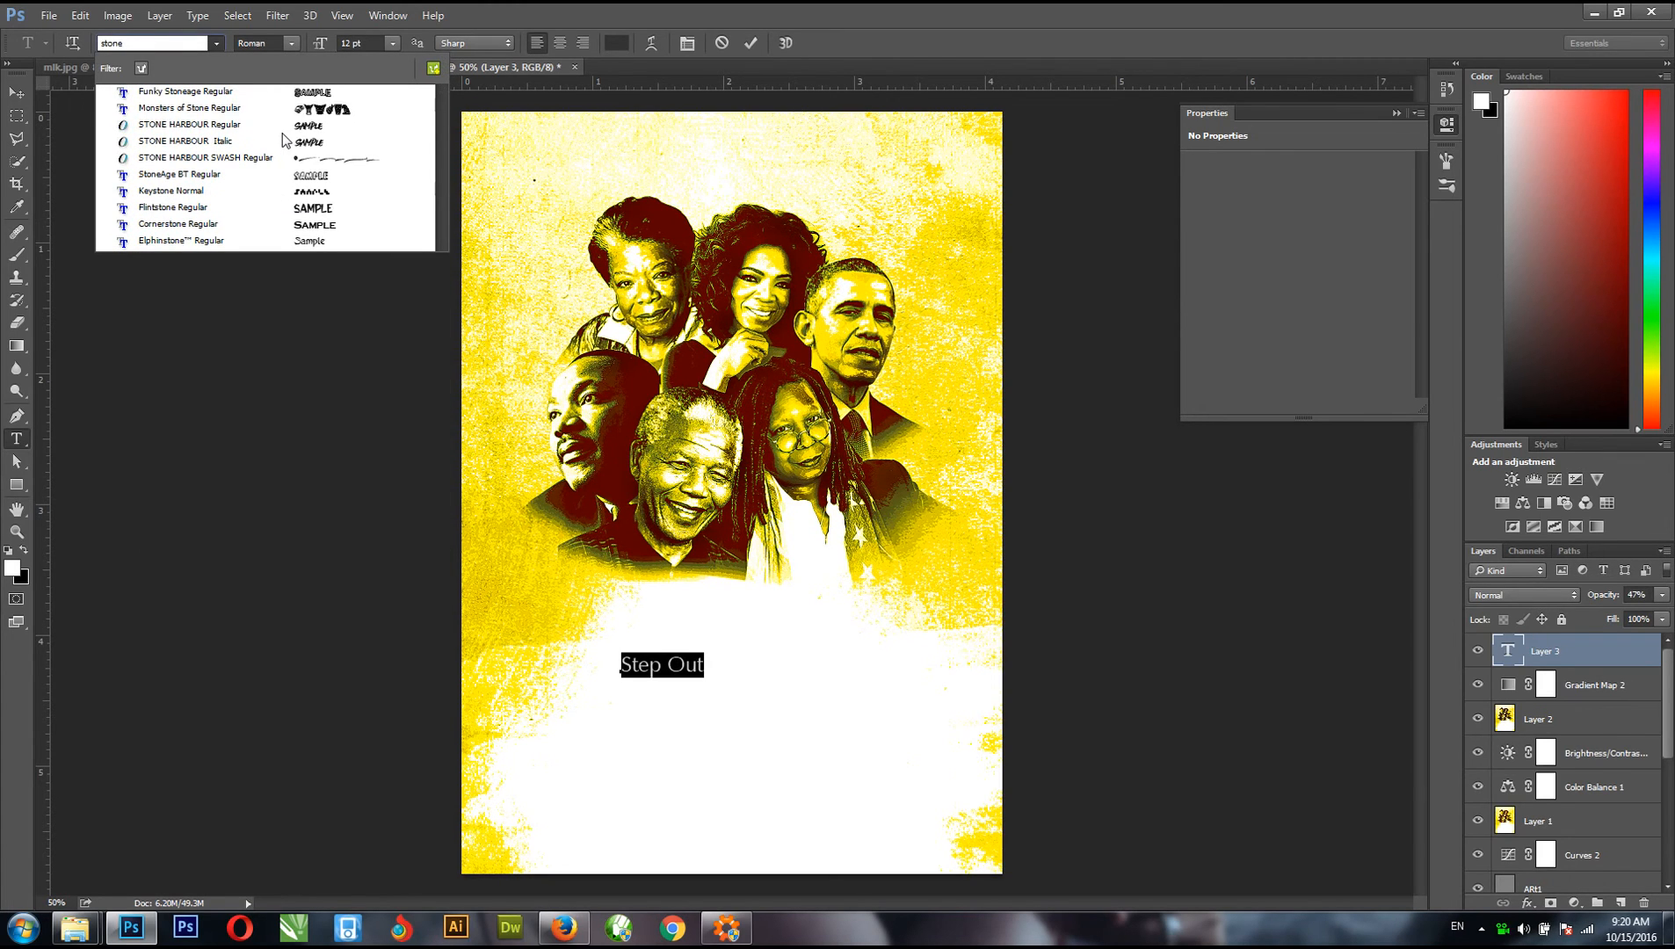
left_click(294, 140)
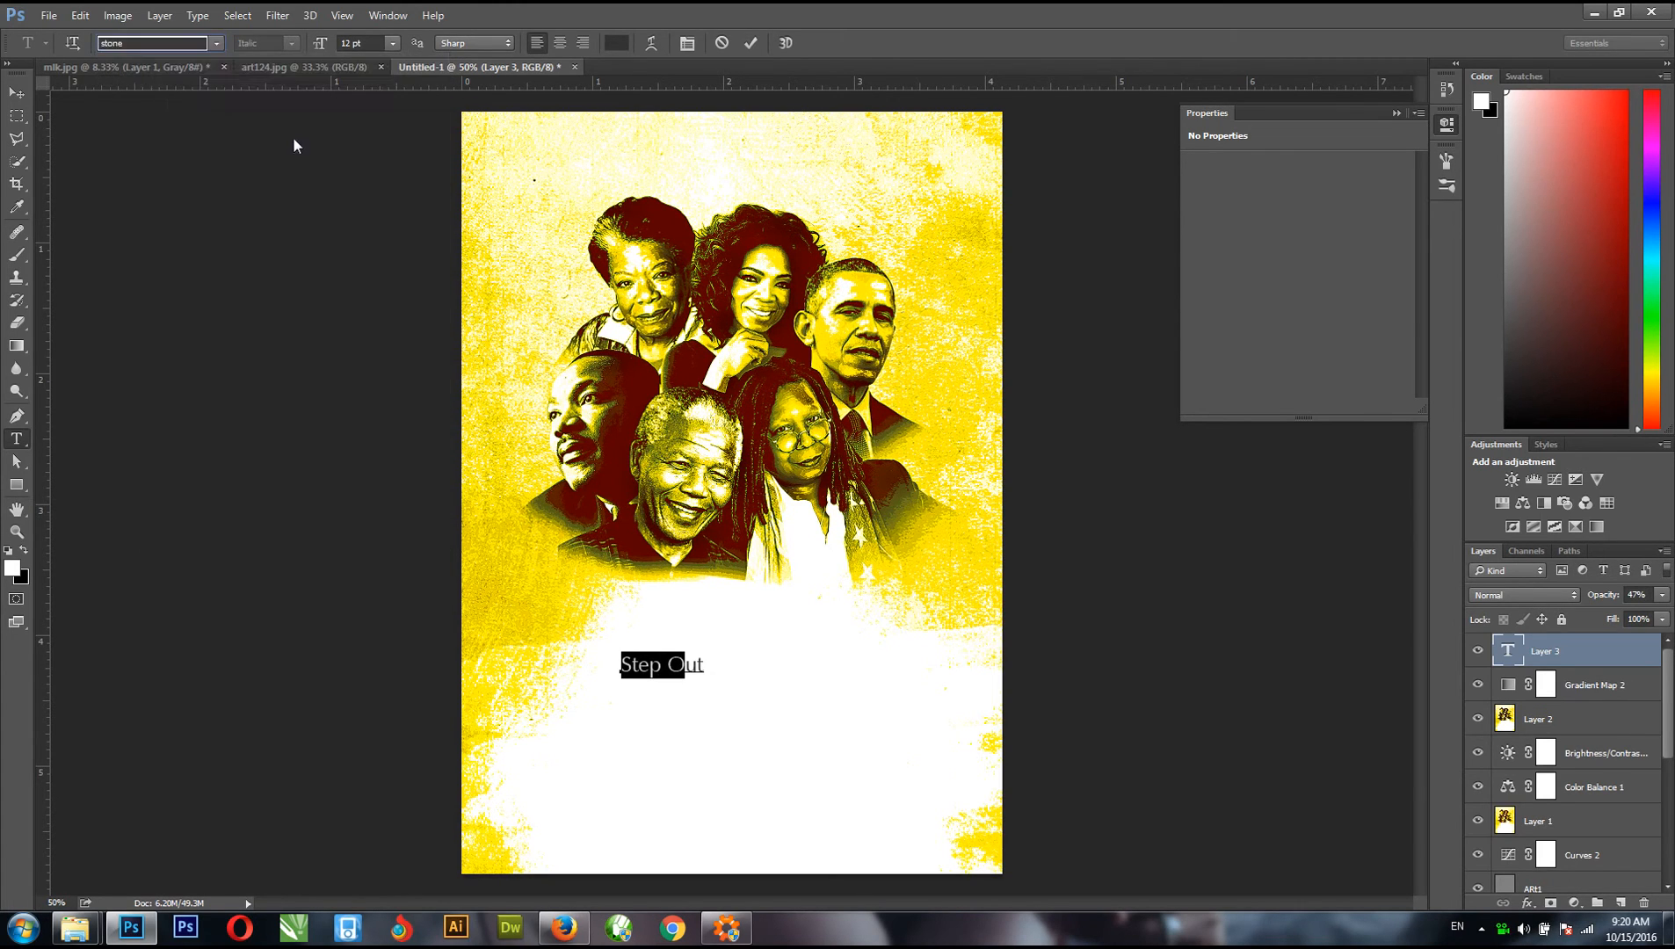
key("Return")
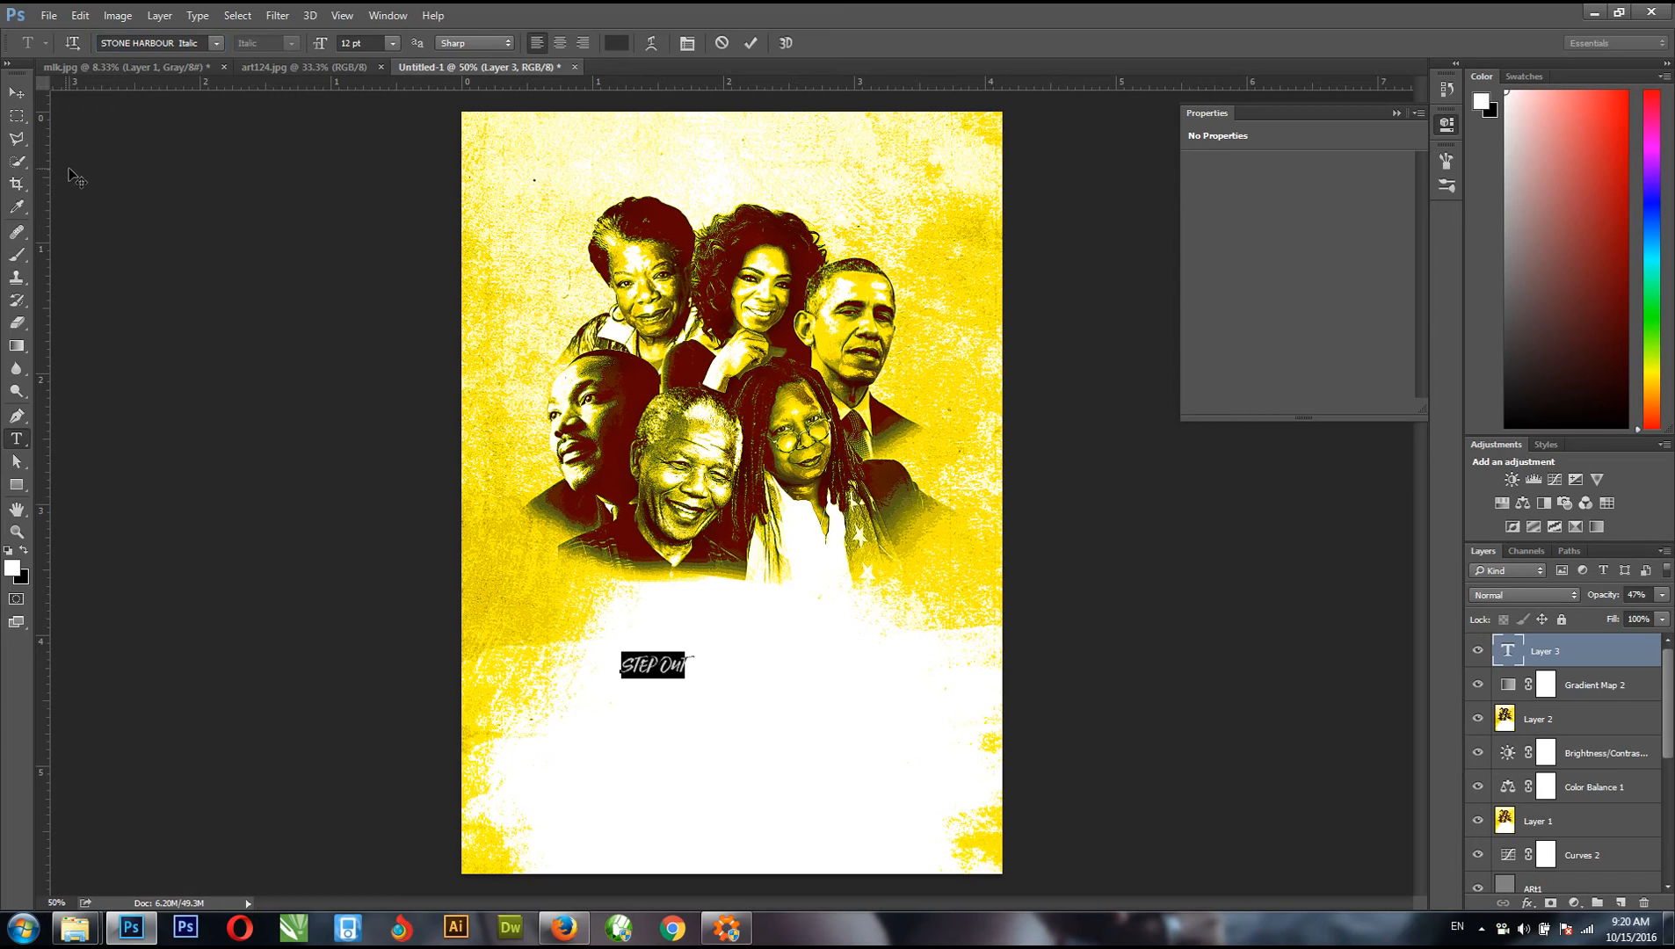
left_click(13, 95)
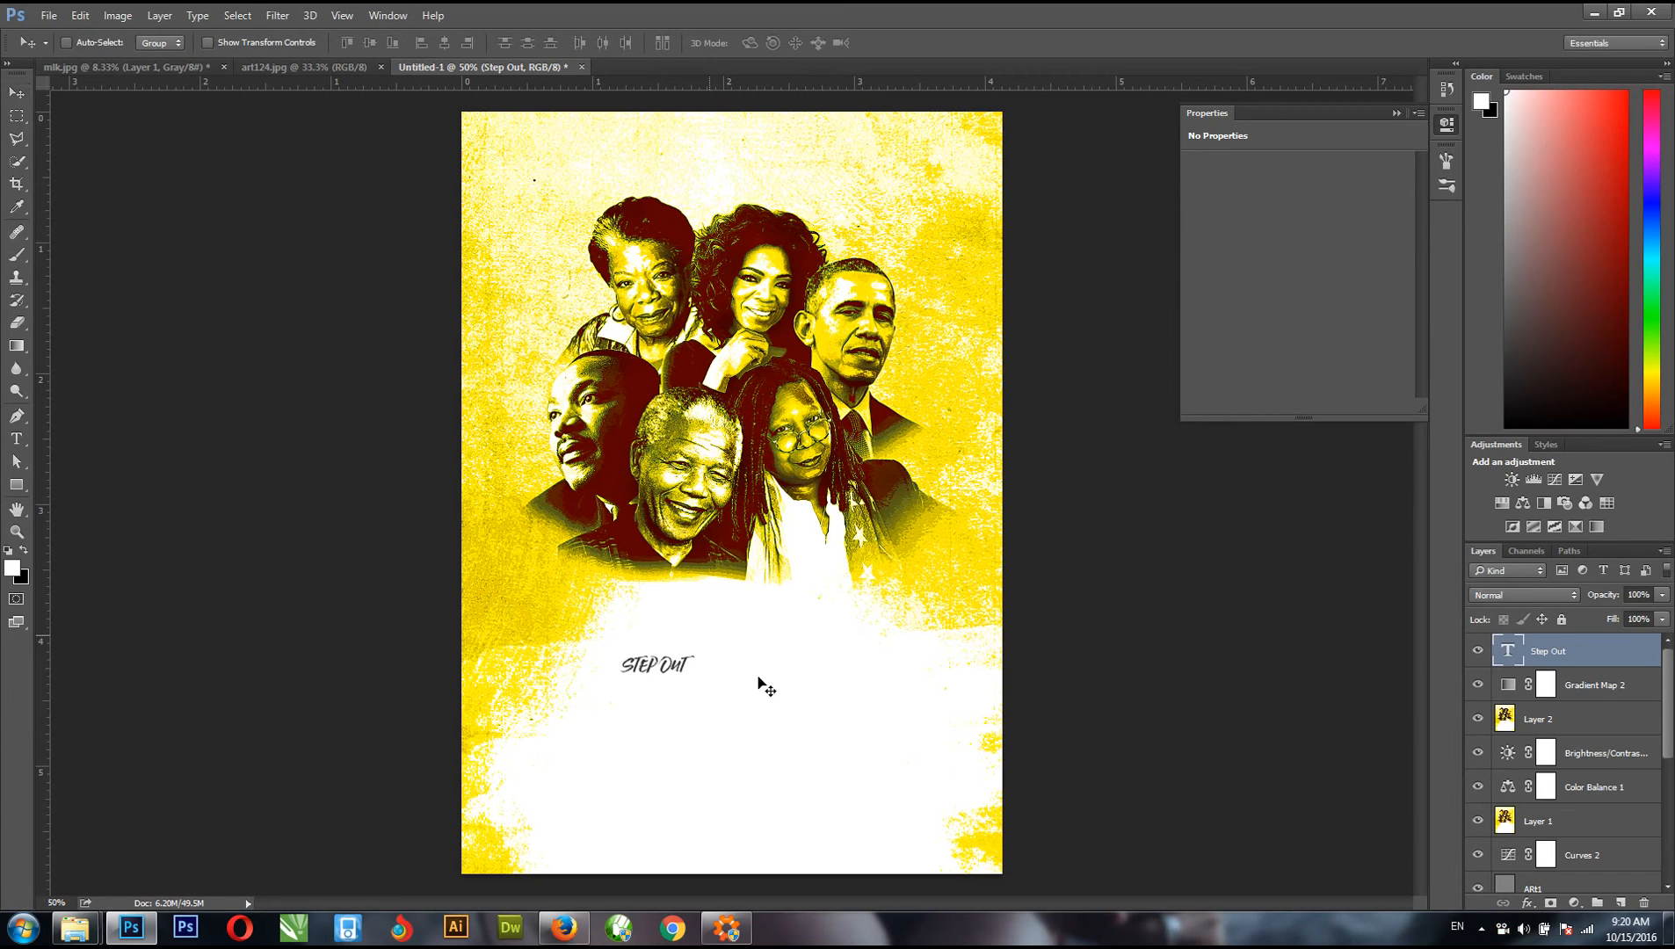
- Scale the "Step Out" title up to about 54.41 pt and position it just below the portraits
key("ctrl+t")
left_click_drag(695, 652, 954, 562)
key("Return")
left_click_drag(858, 634, 789, 647)
- Apply All Caps to the "Step Out" title and recentre it beneath the portraits
double_click(1505, 653)
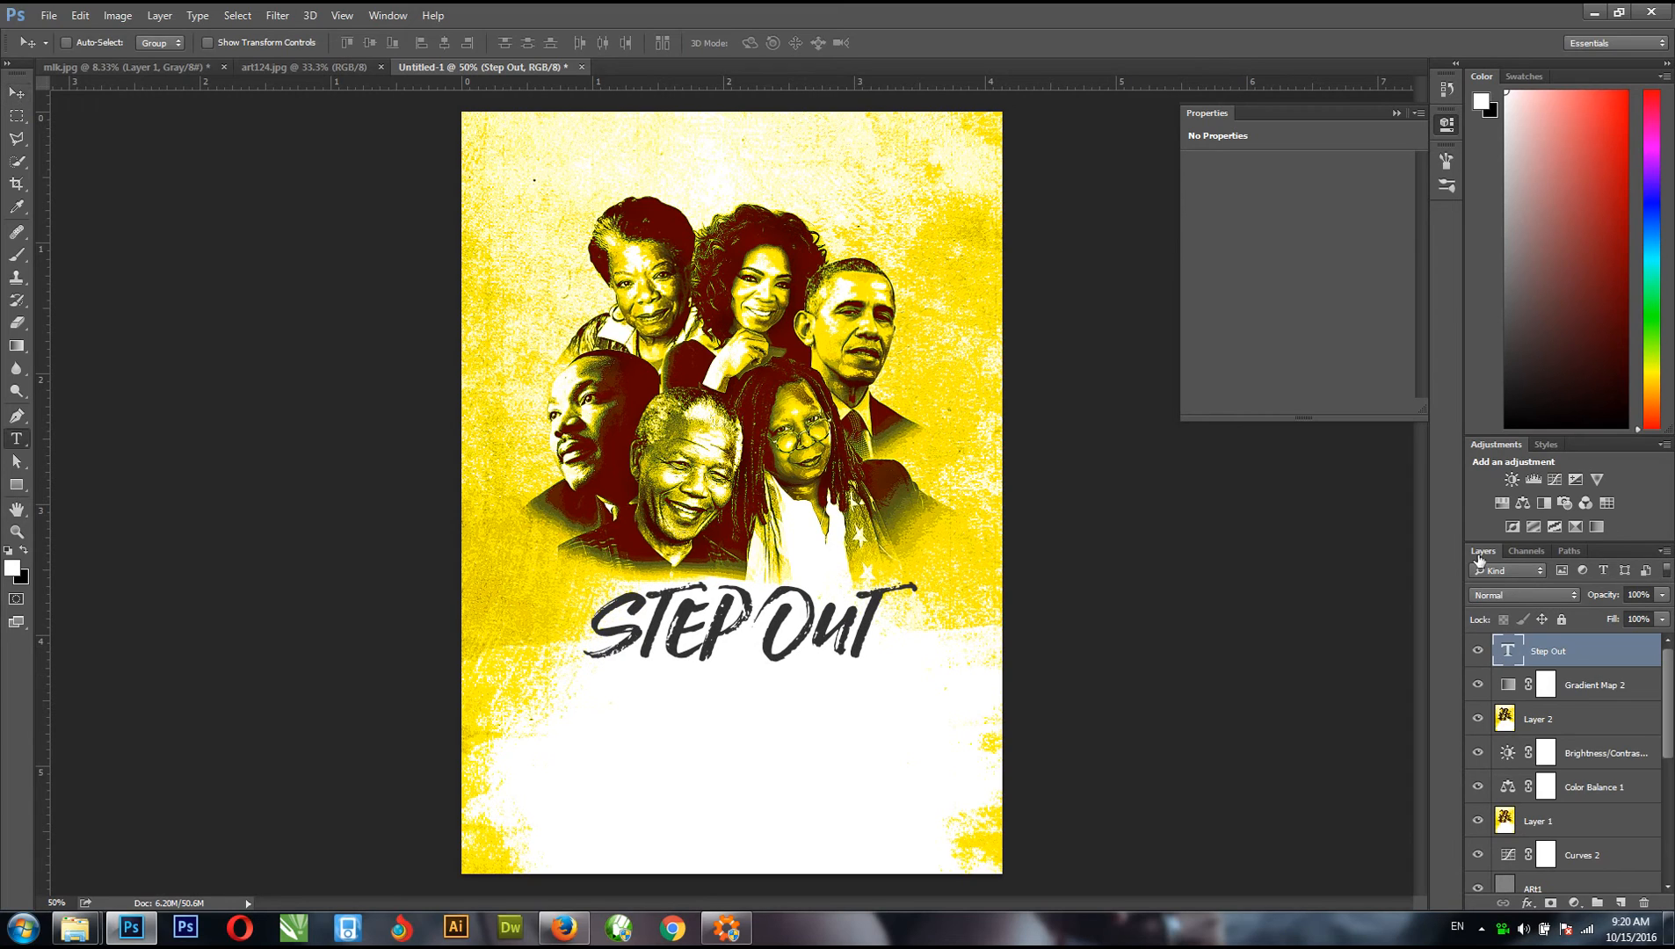
key("ctrl+t")
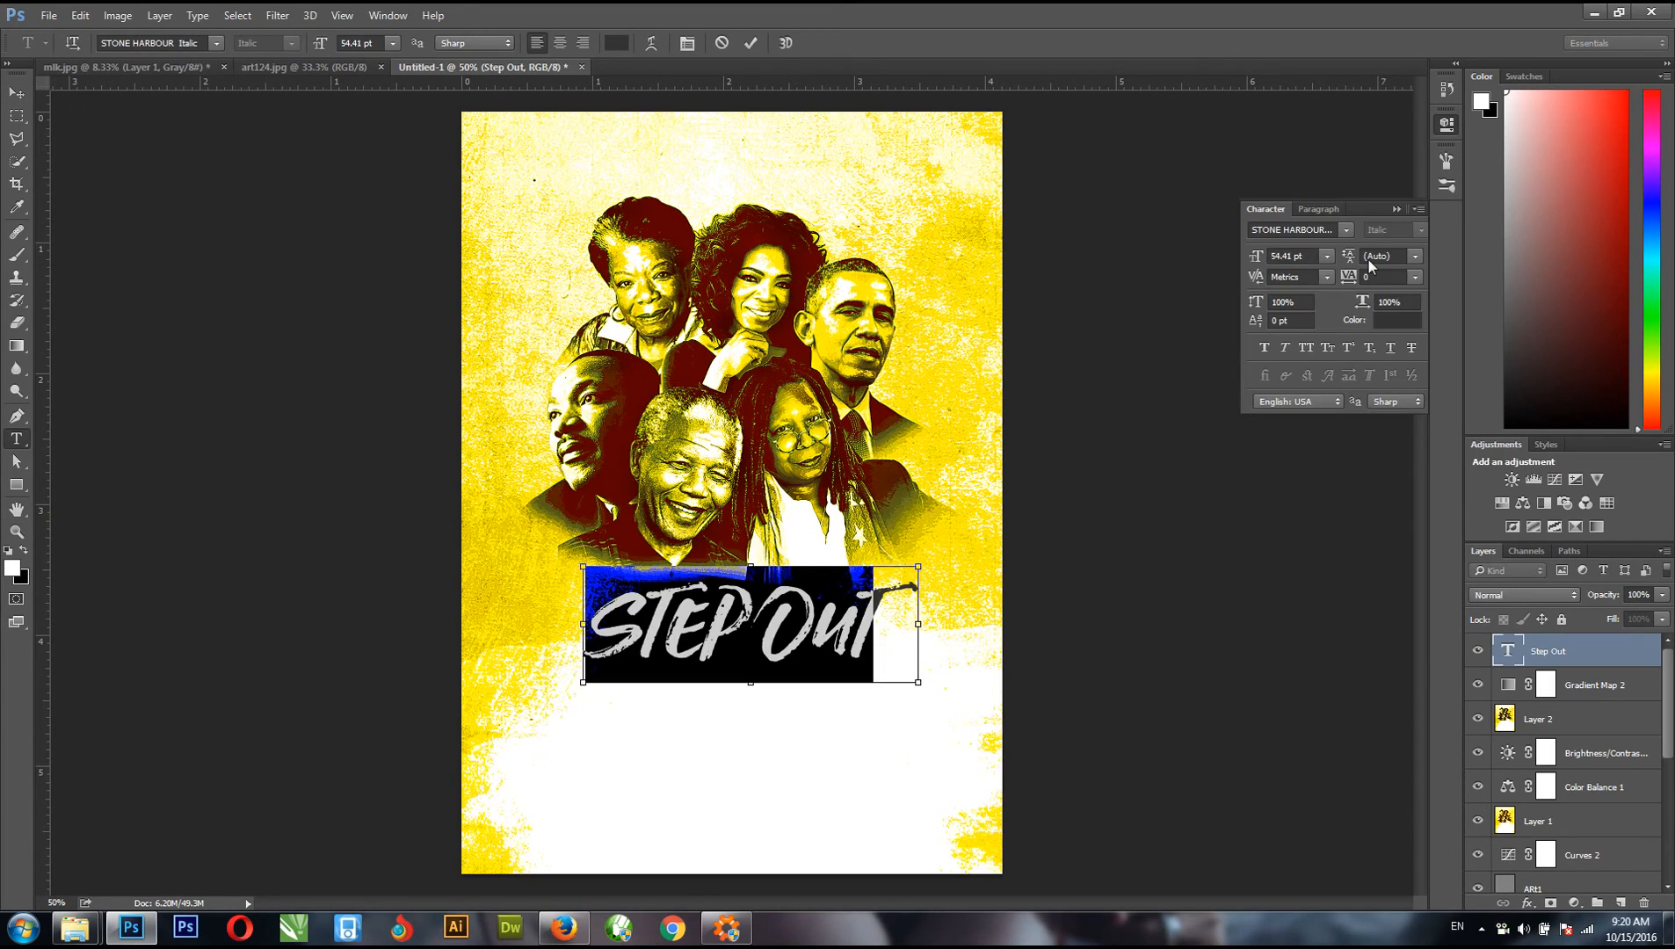
left_click(1310, 347)
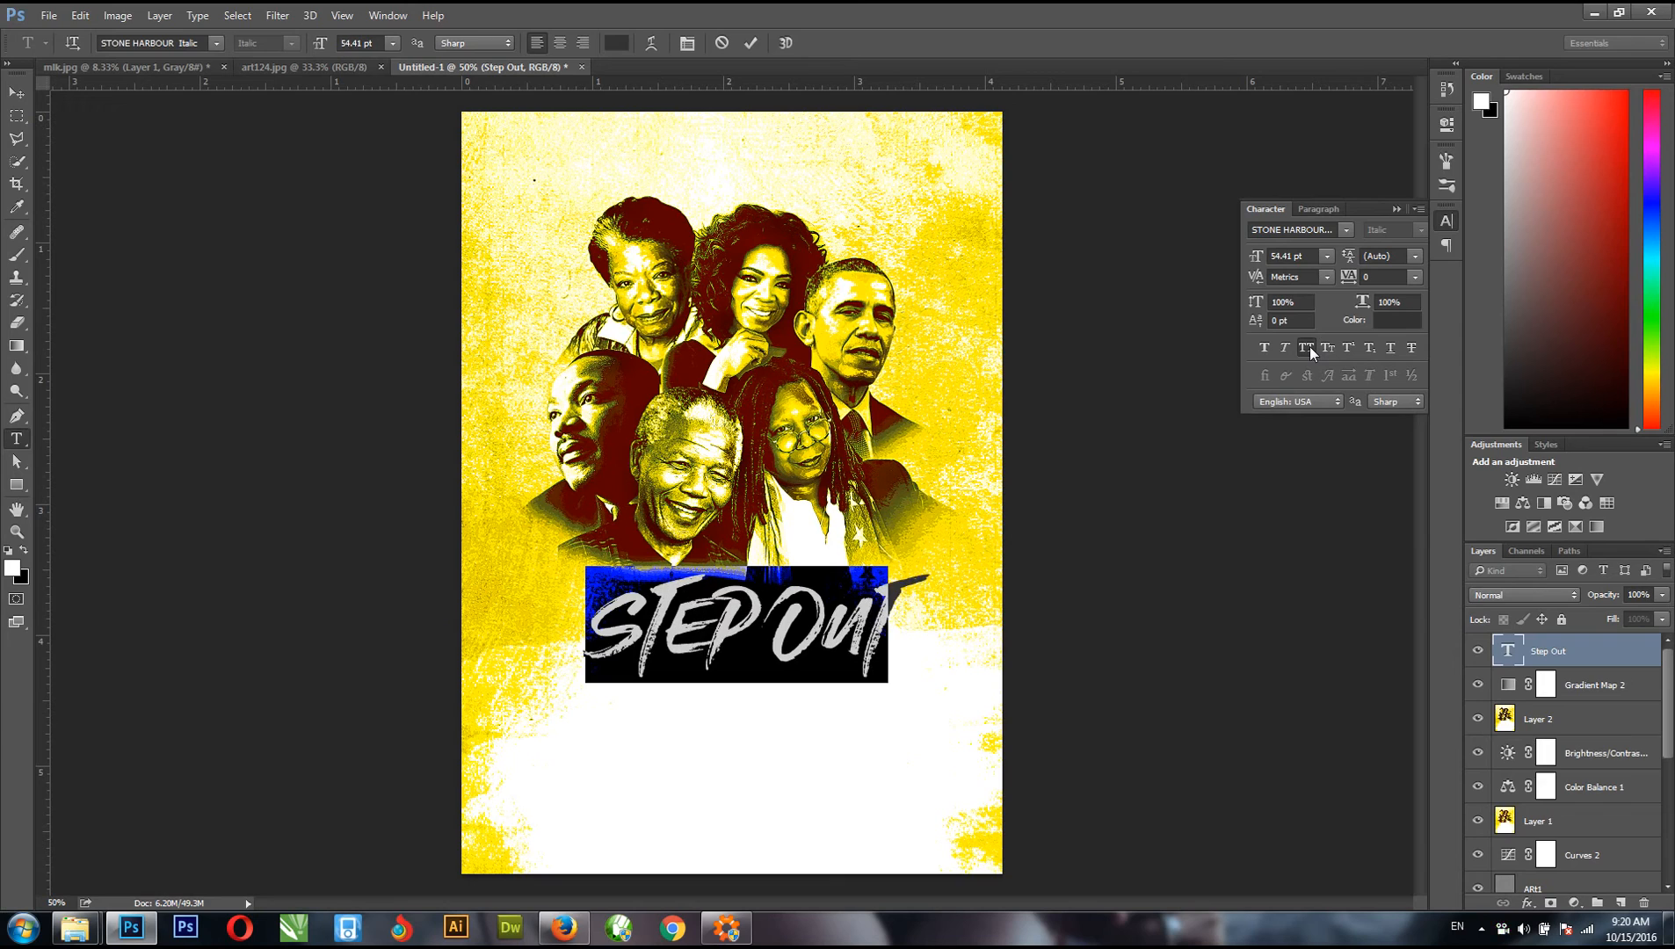
left_click(16, 93)
left_click_drag(779, 632, 813, 649)
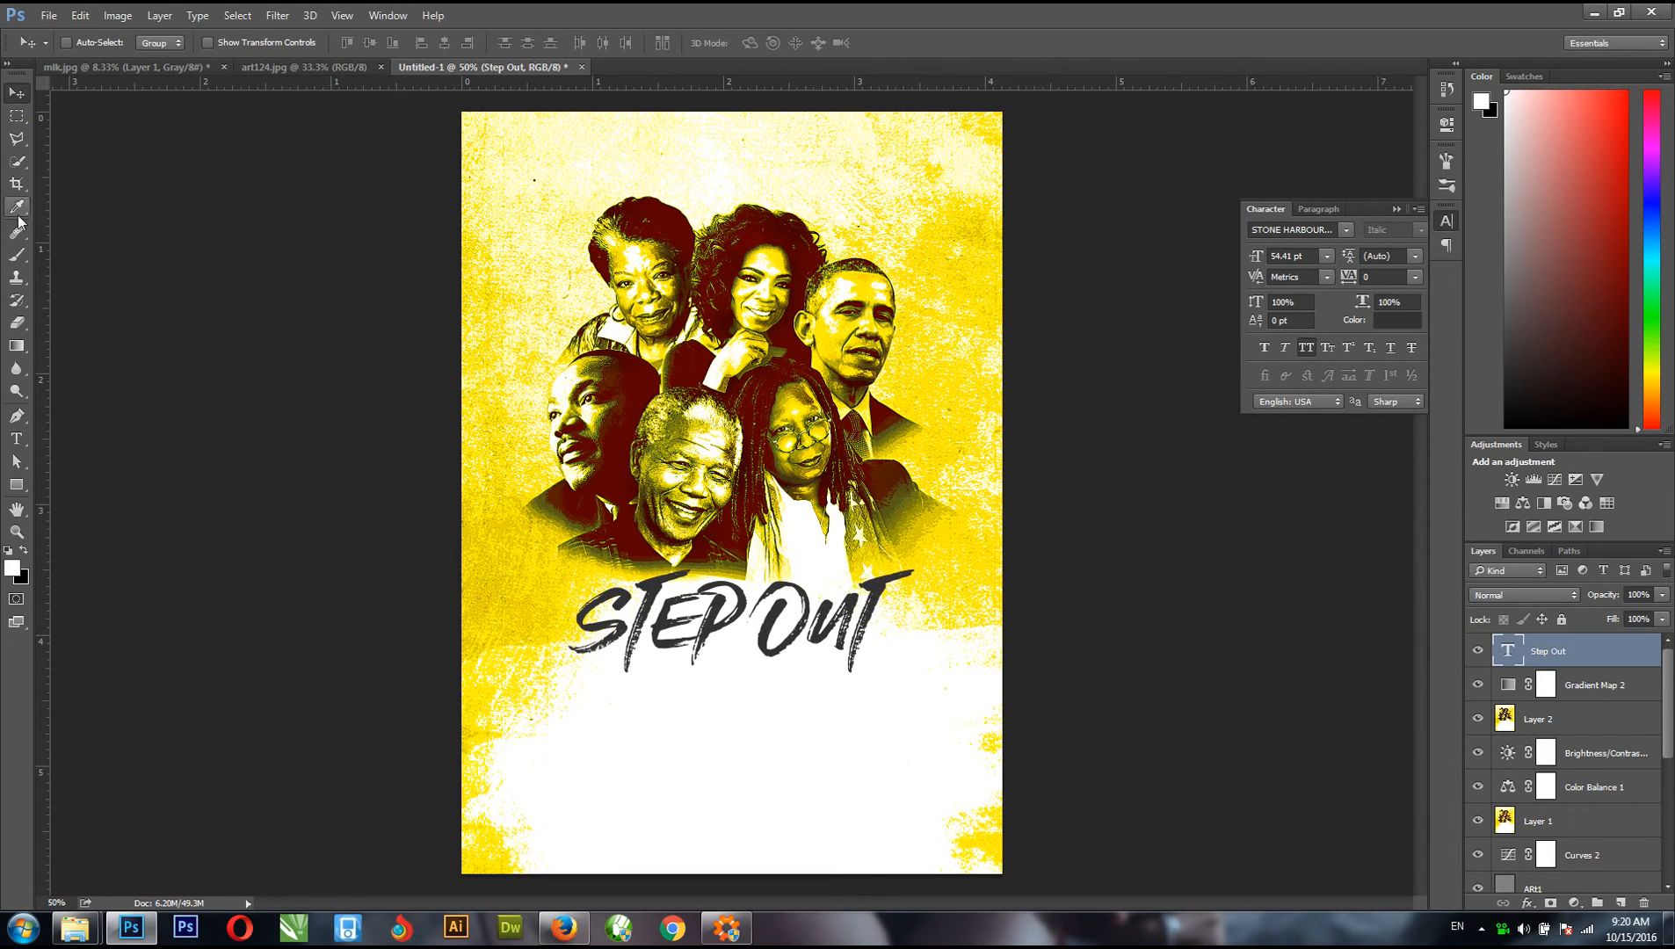
- Add a separate 12 pt text line "FOR" below the title and set its font to Didot Regular
left_click(16, 439)
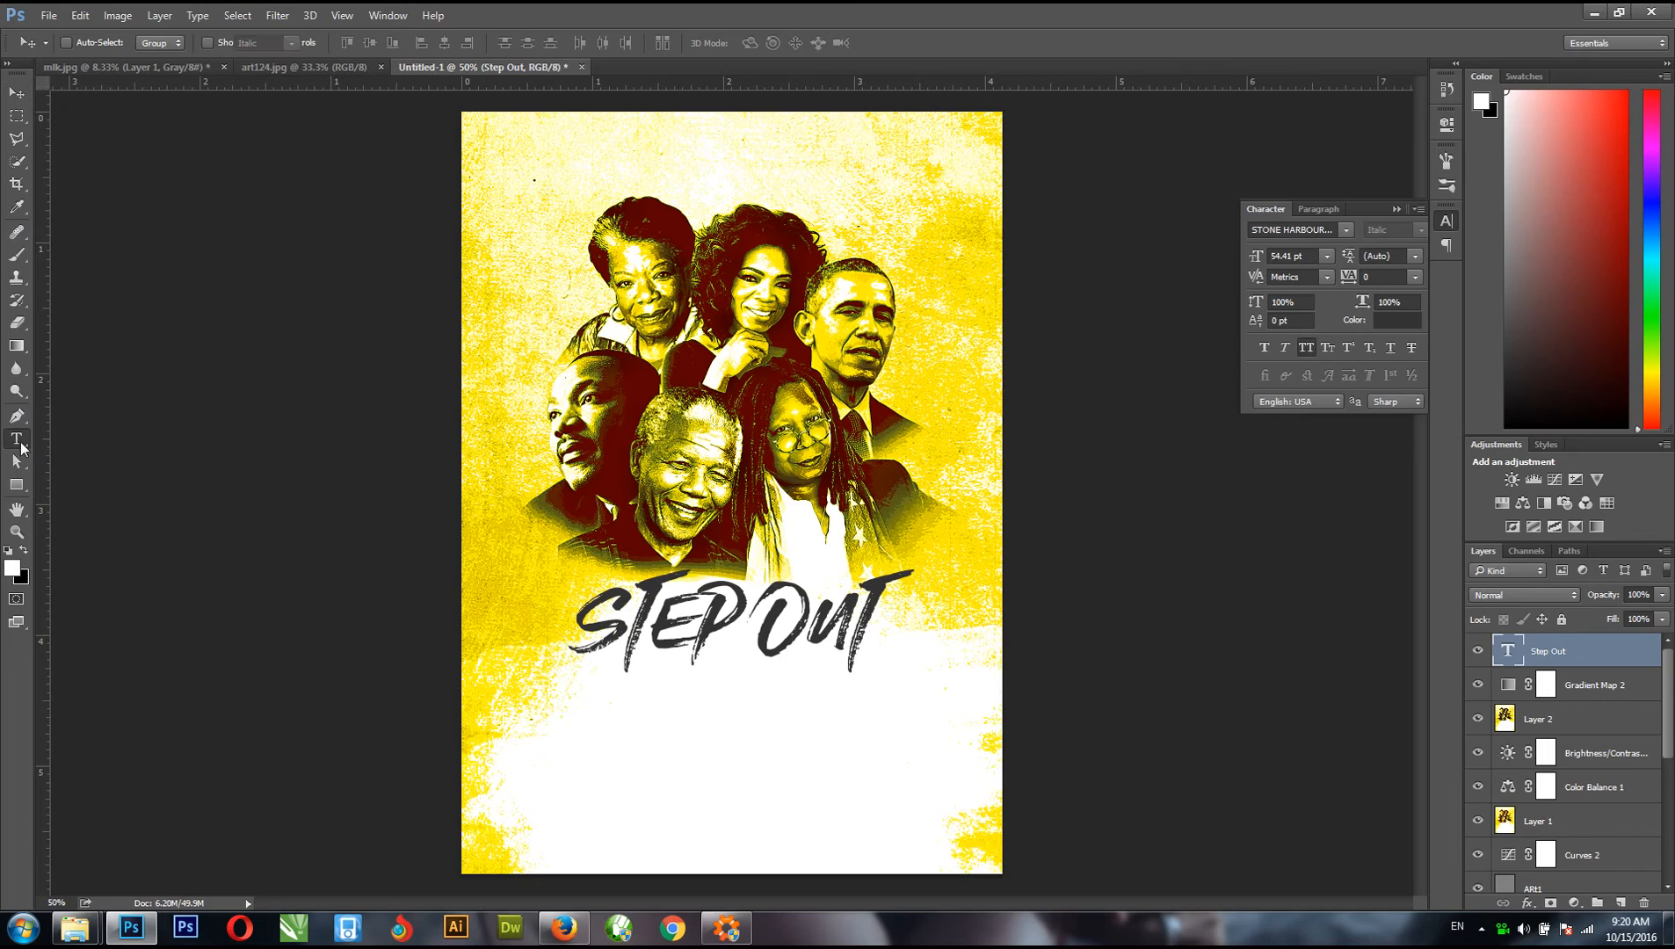
left_click(693, 729)
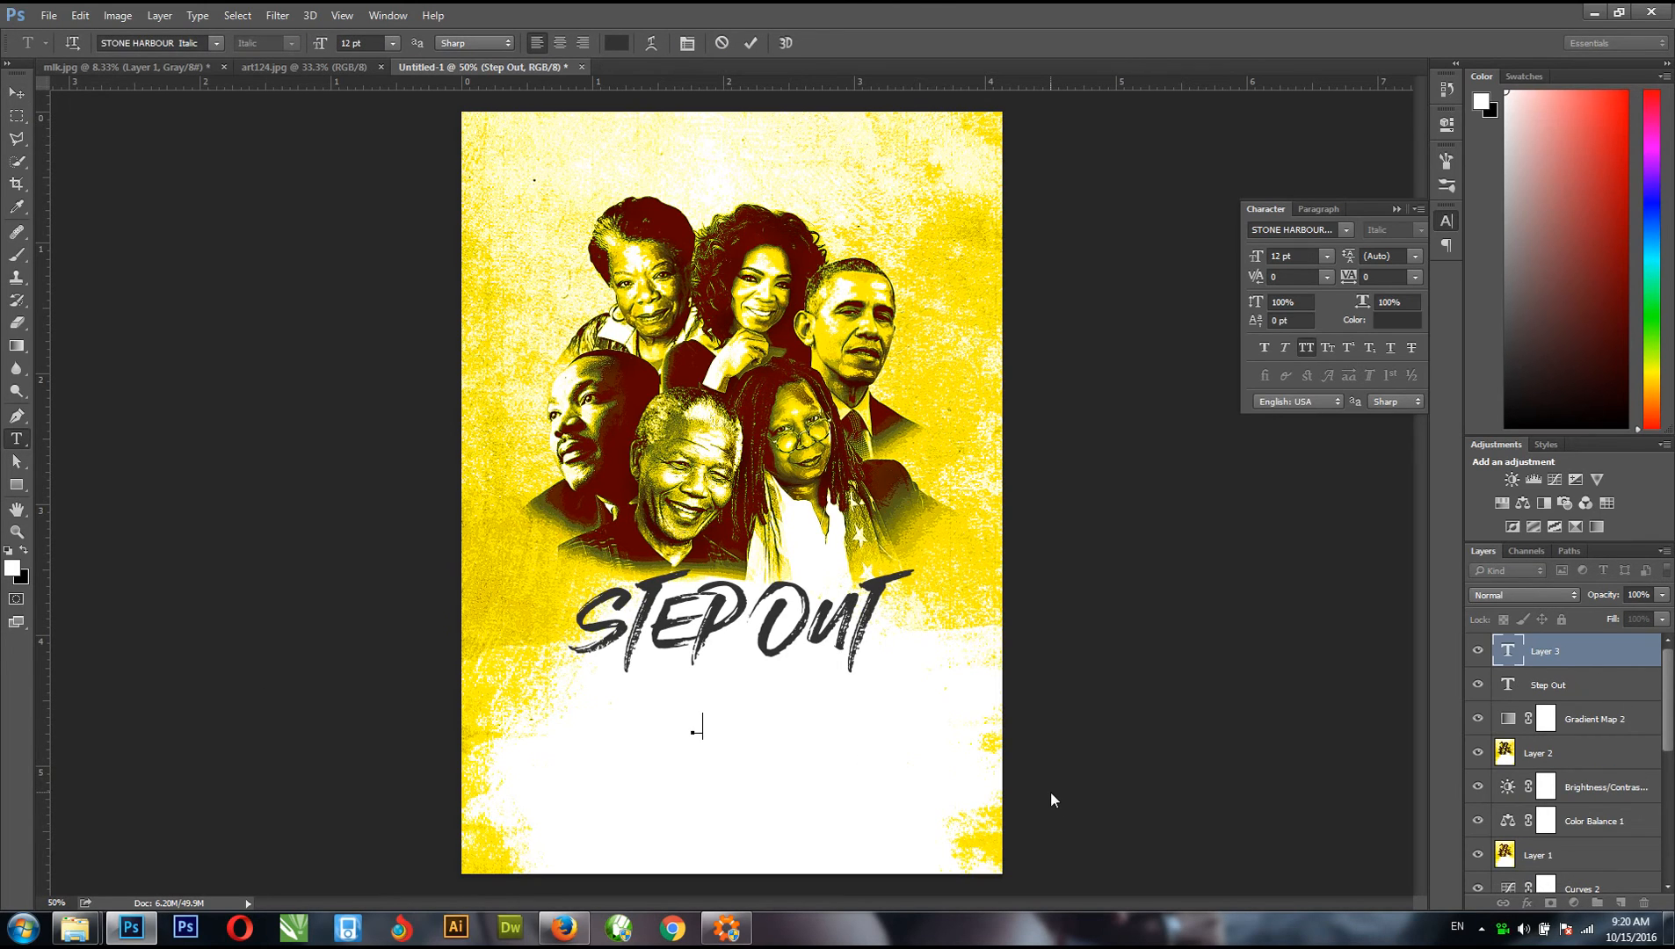
type("Ed")
type("OR")
key("ctrl+a")
left_click(171, 42)
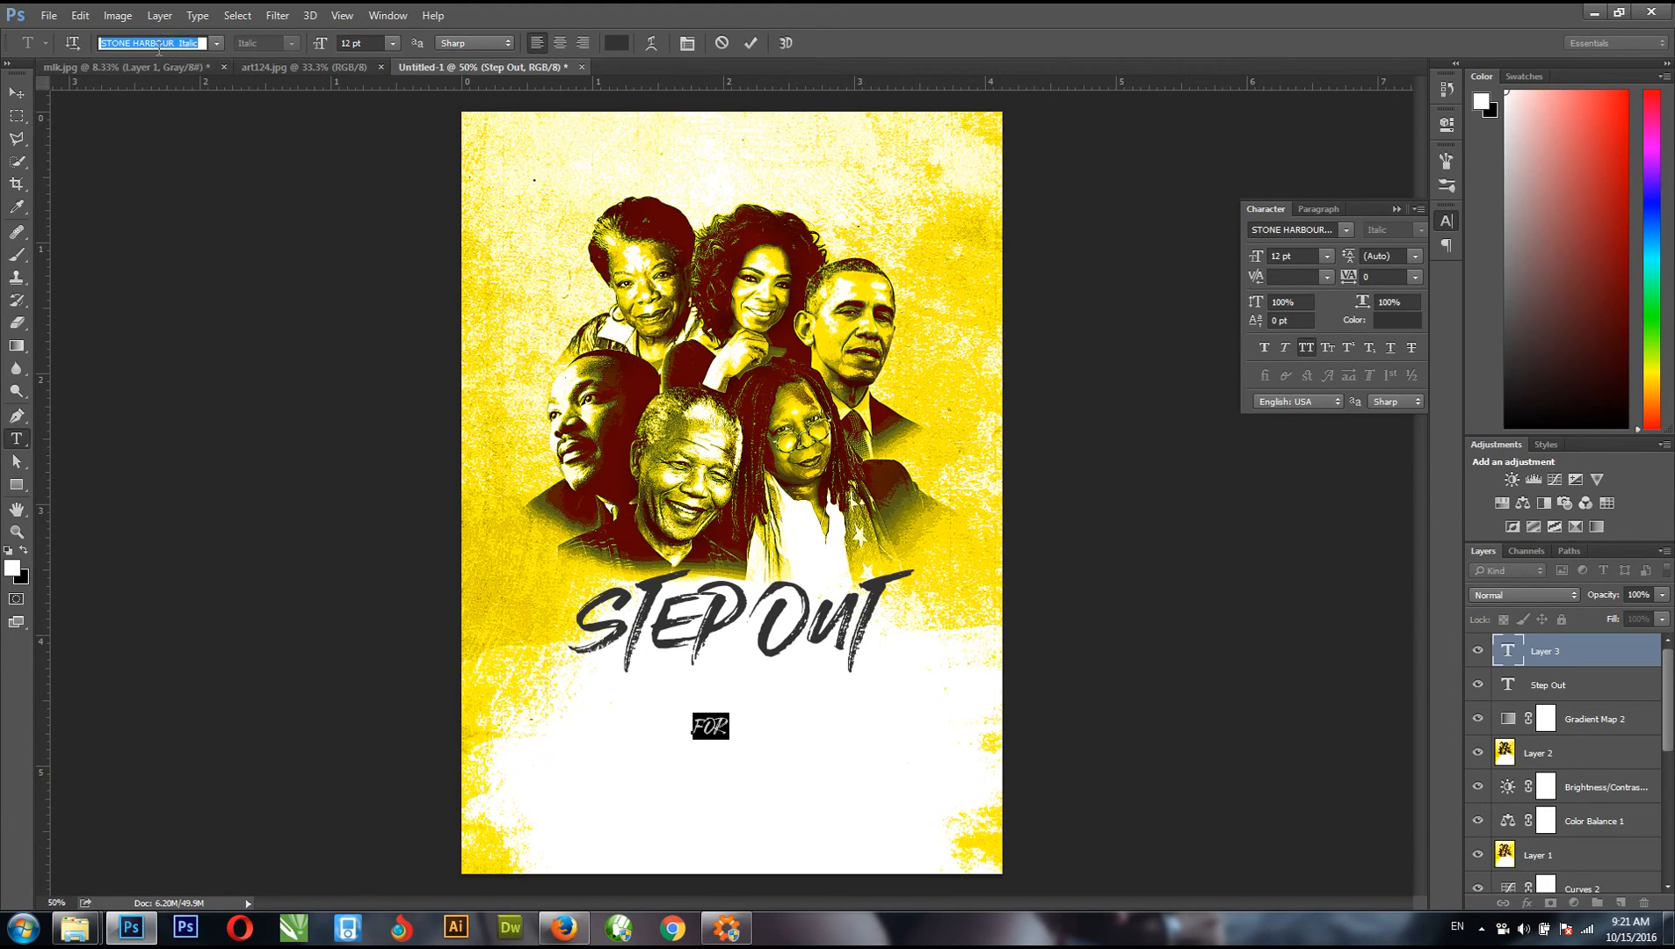
type("DIDOT")
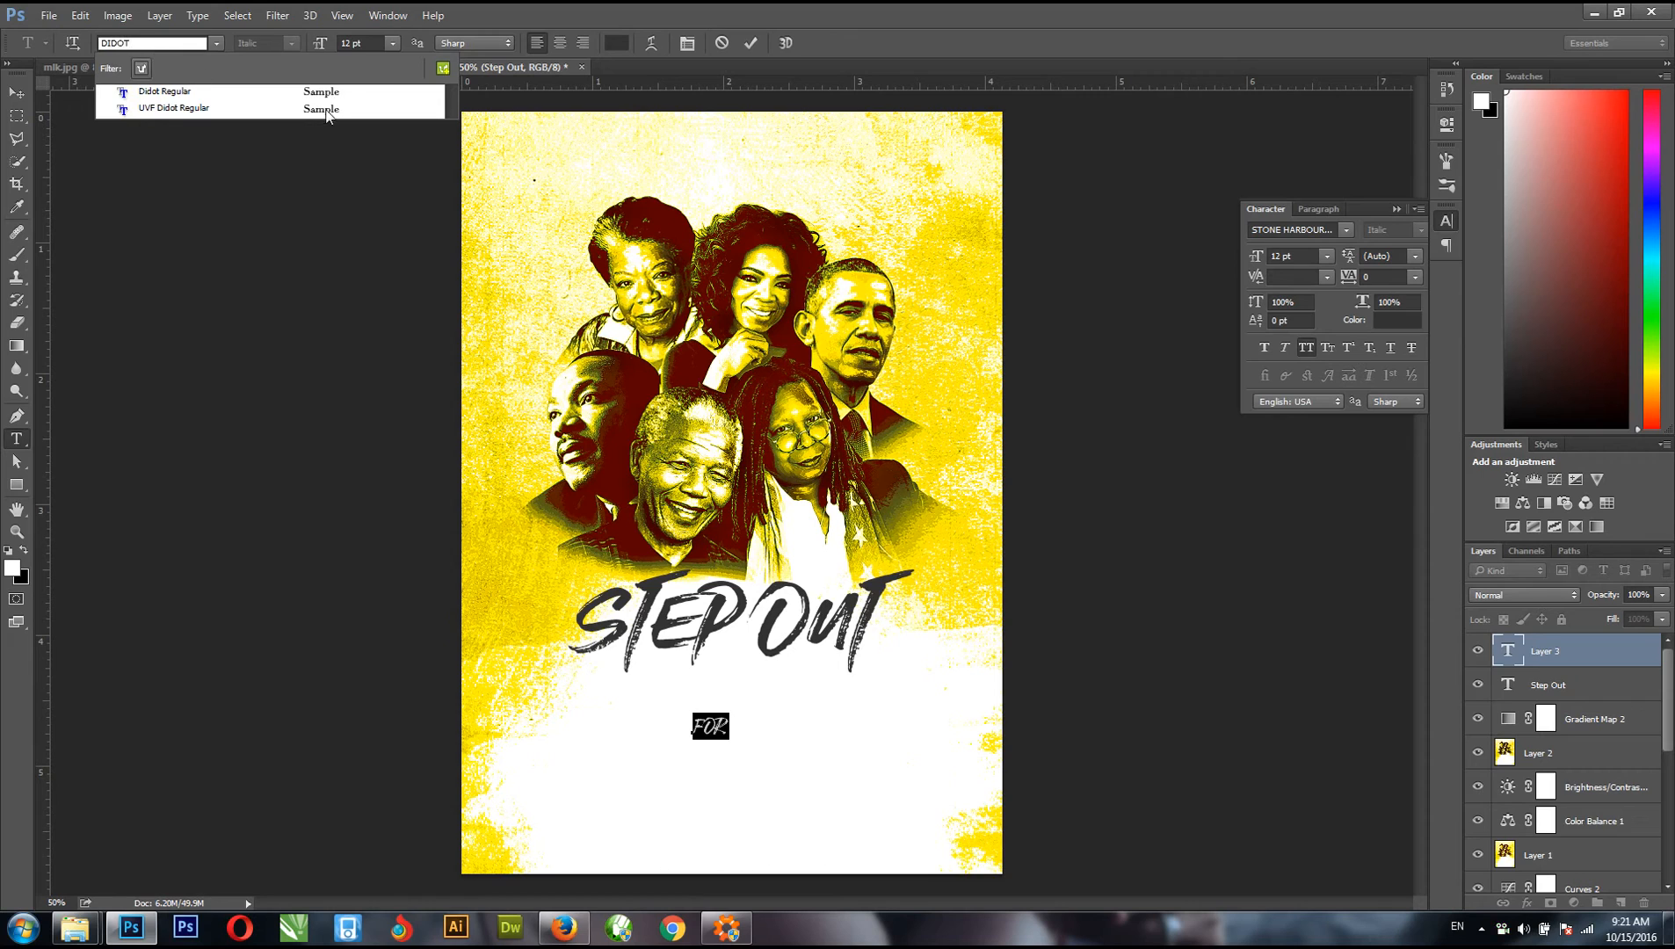
left_click(325, 93)
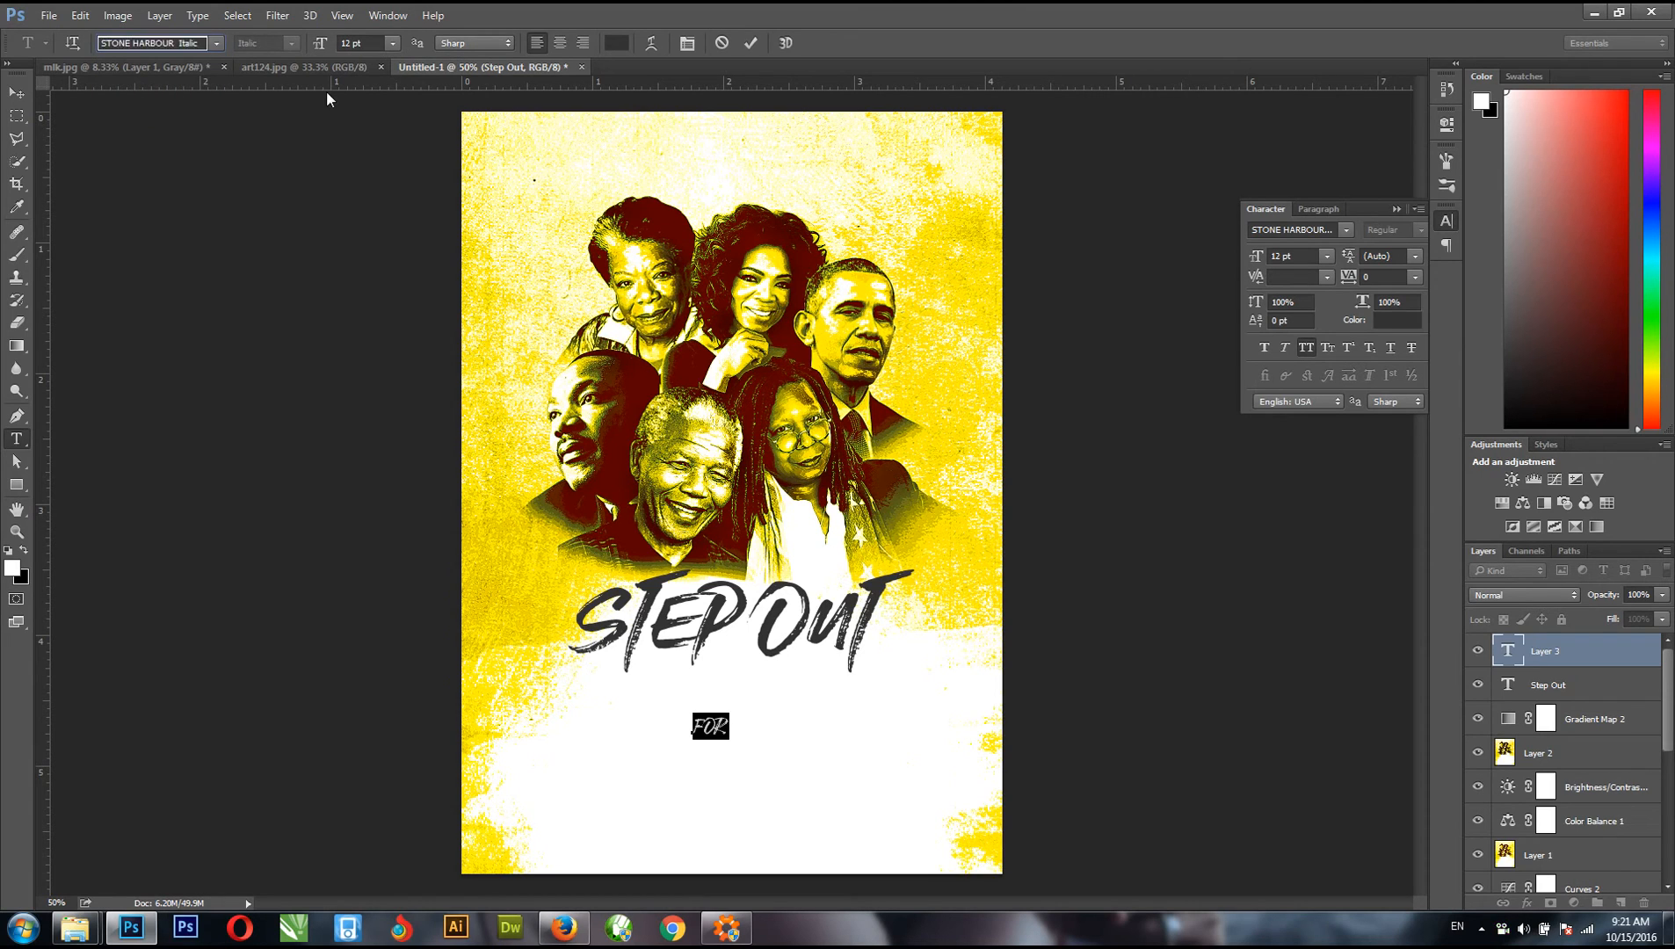
- Colour the "FOR" text dark red #5e0909 and move it up, centred directly beneath the title
left_click(1397, 320)
left_click(808, 362)
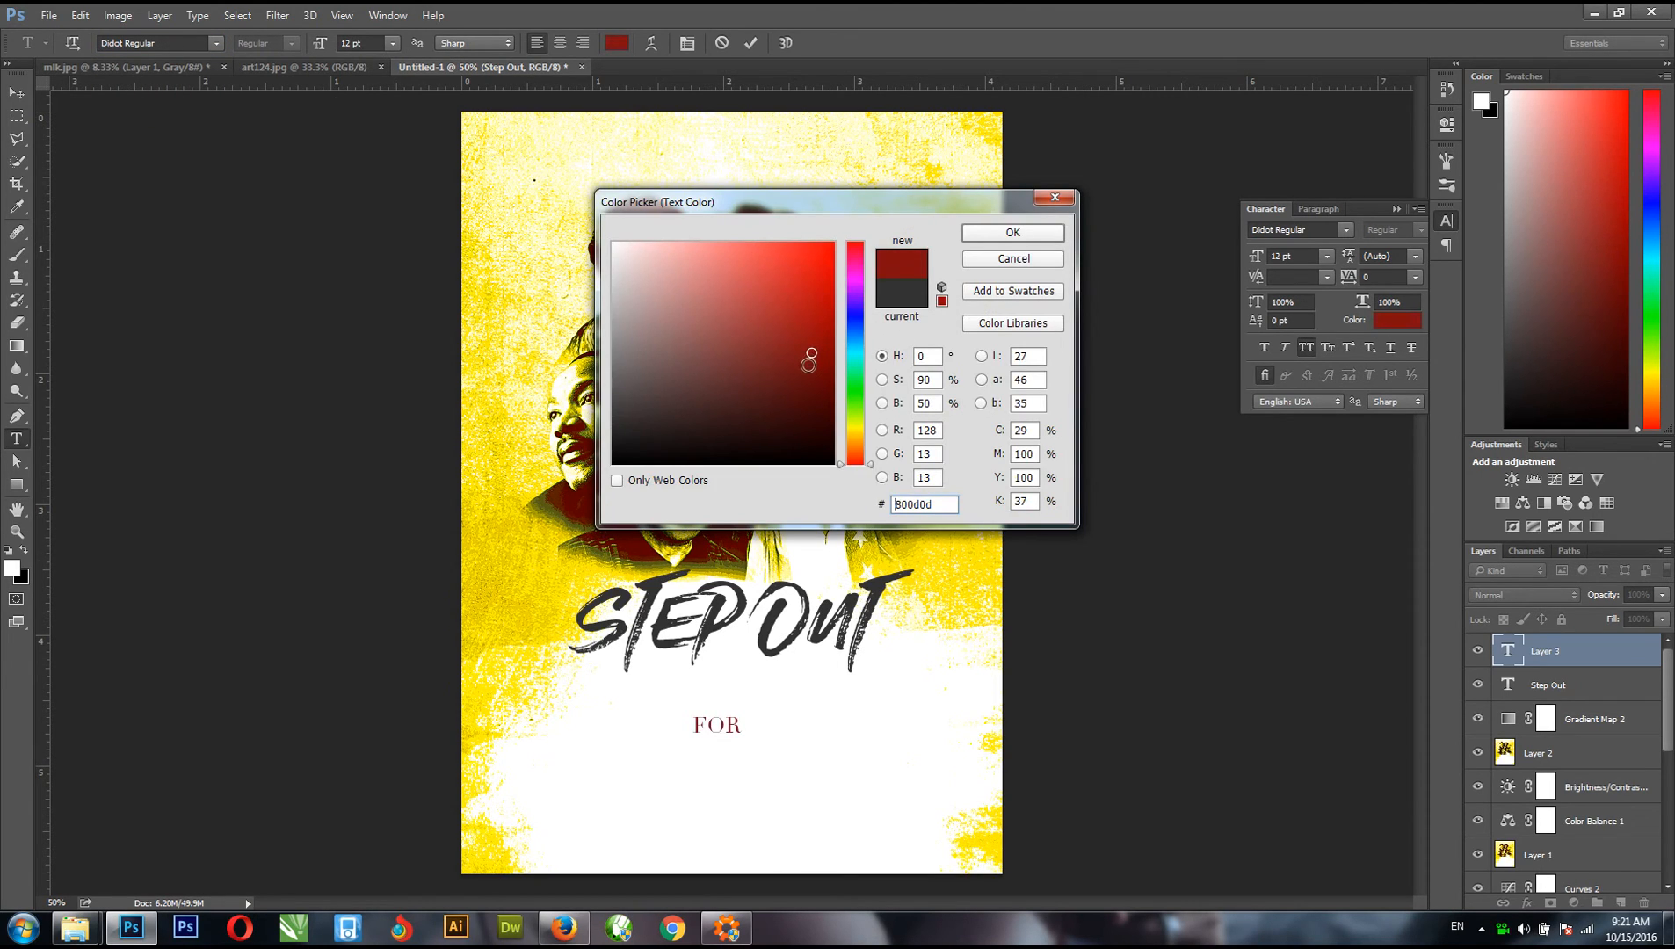
left_click(812, 382)
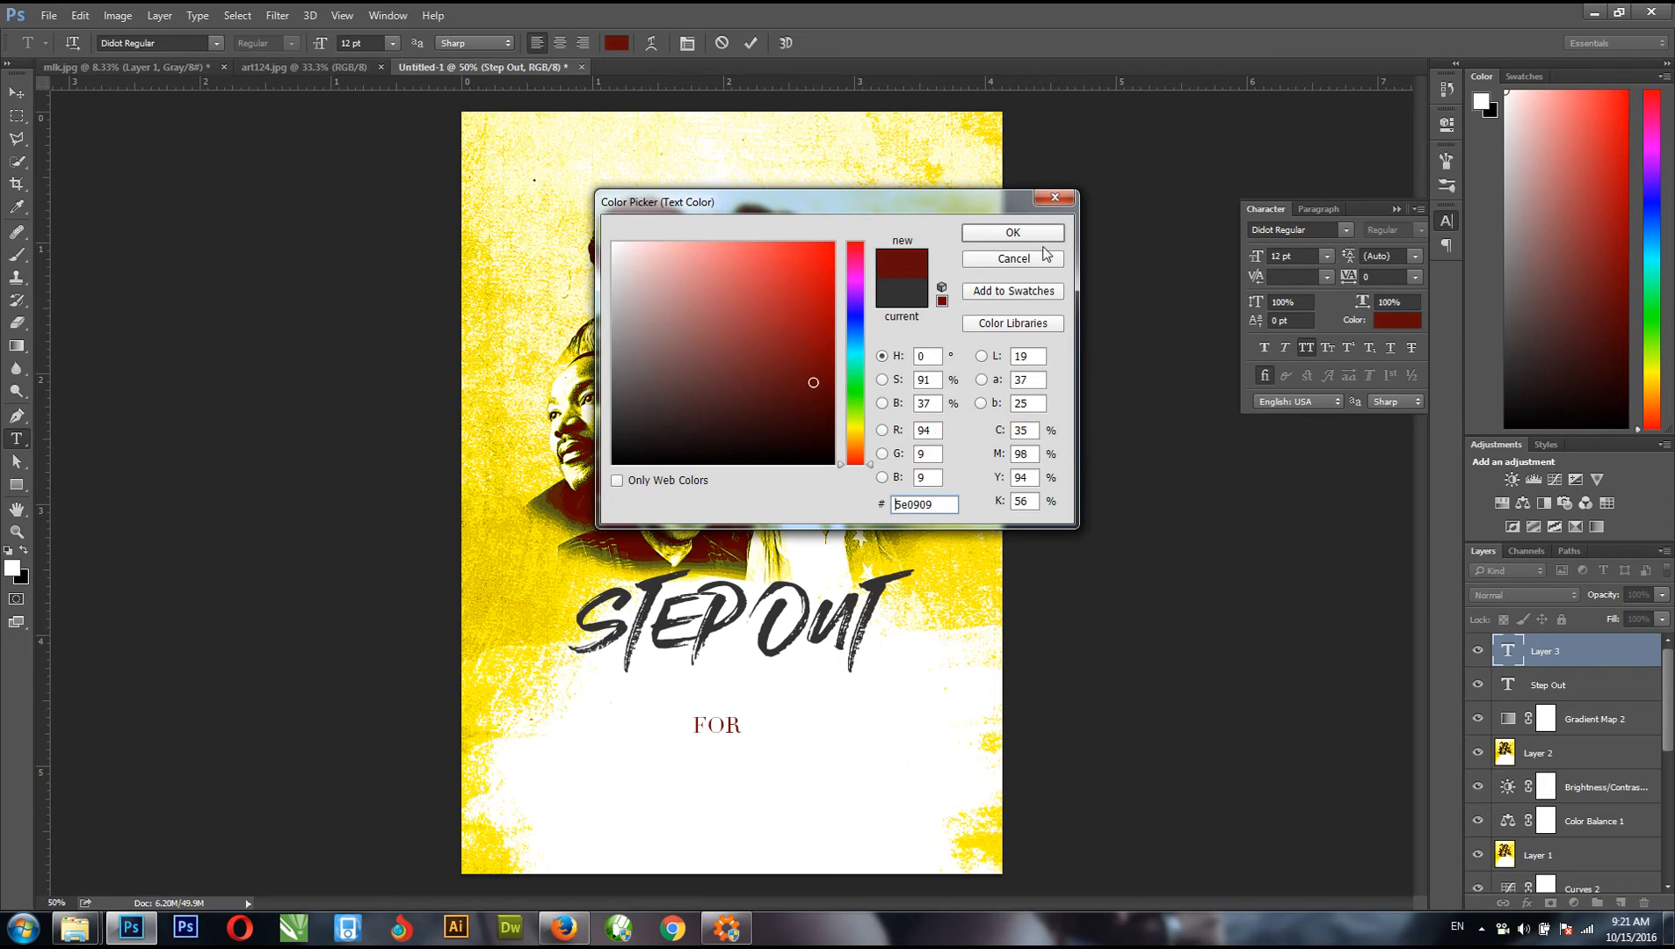
left_click(1042, 233)
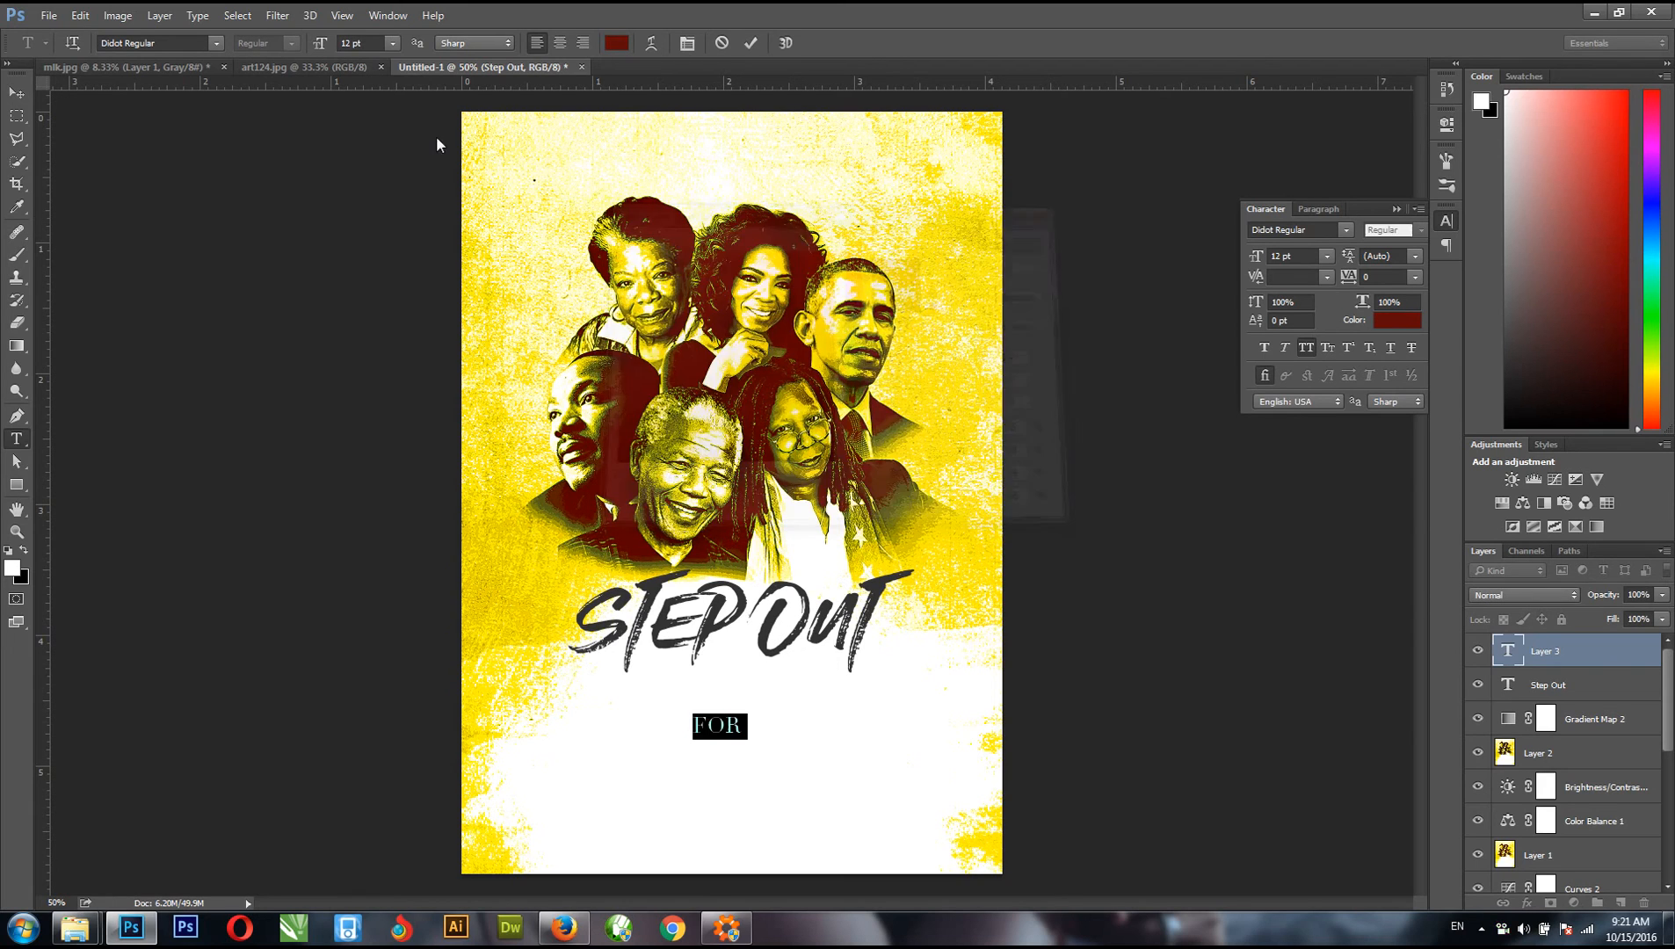
left_click(19, 94)
left_click_drag(741, 736, 742, 678)
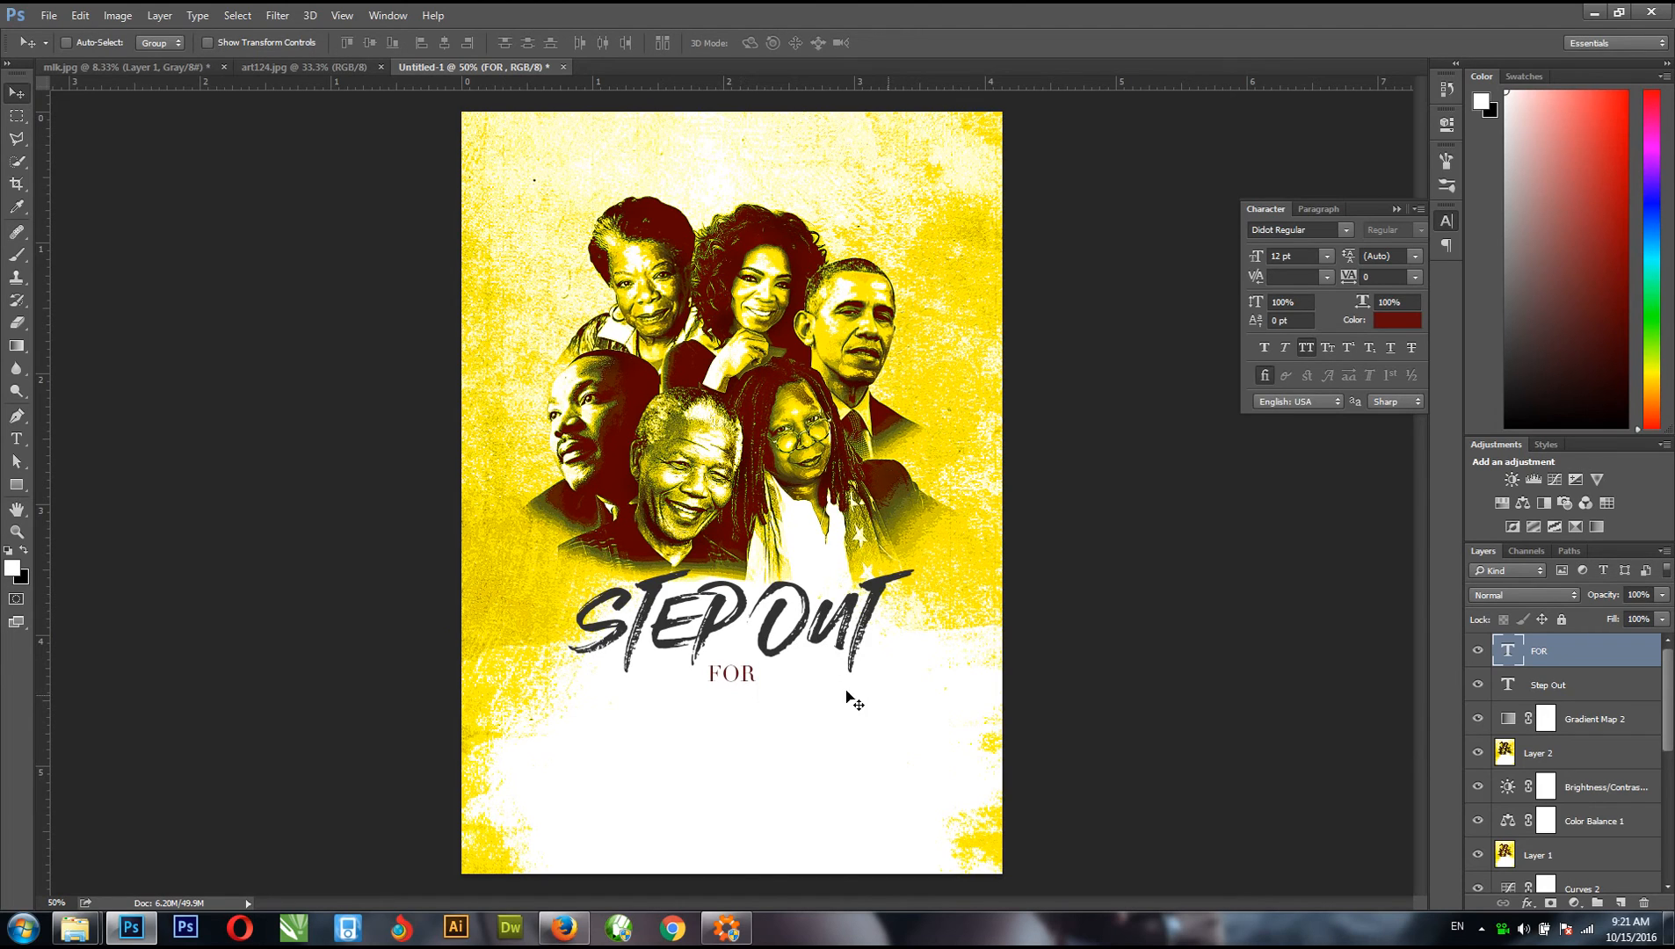
- Duplicate the "FOR" text layer, change the copy's text to "BLACK HISTORY", and centre it under "FOR"
key("ctrl+j")
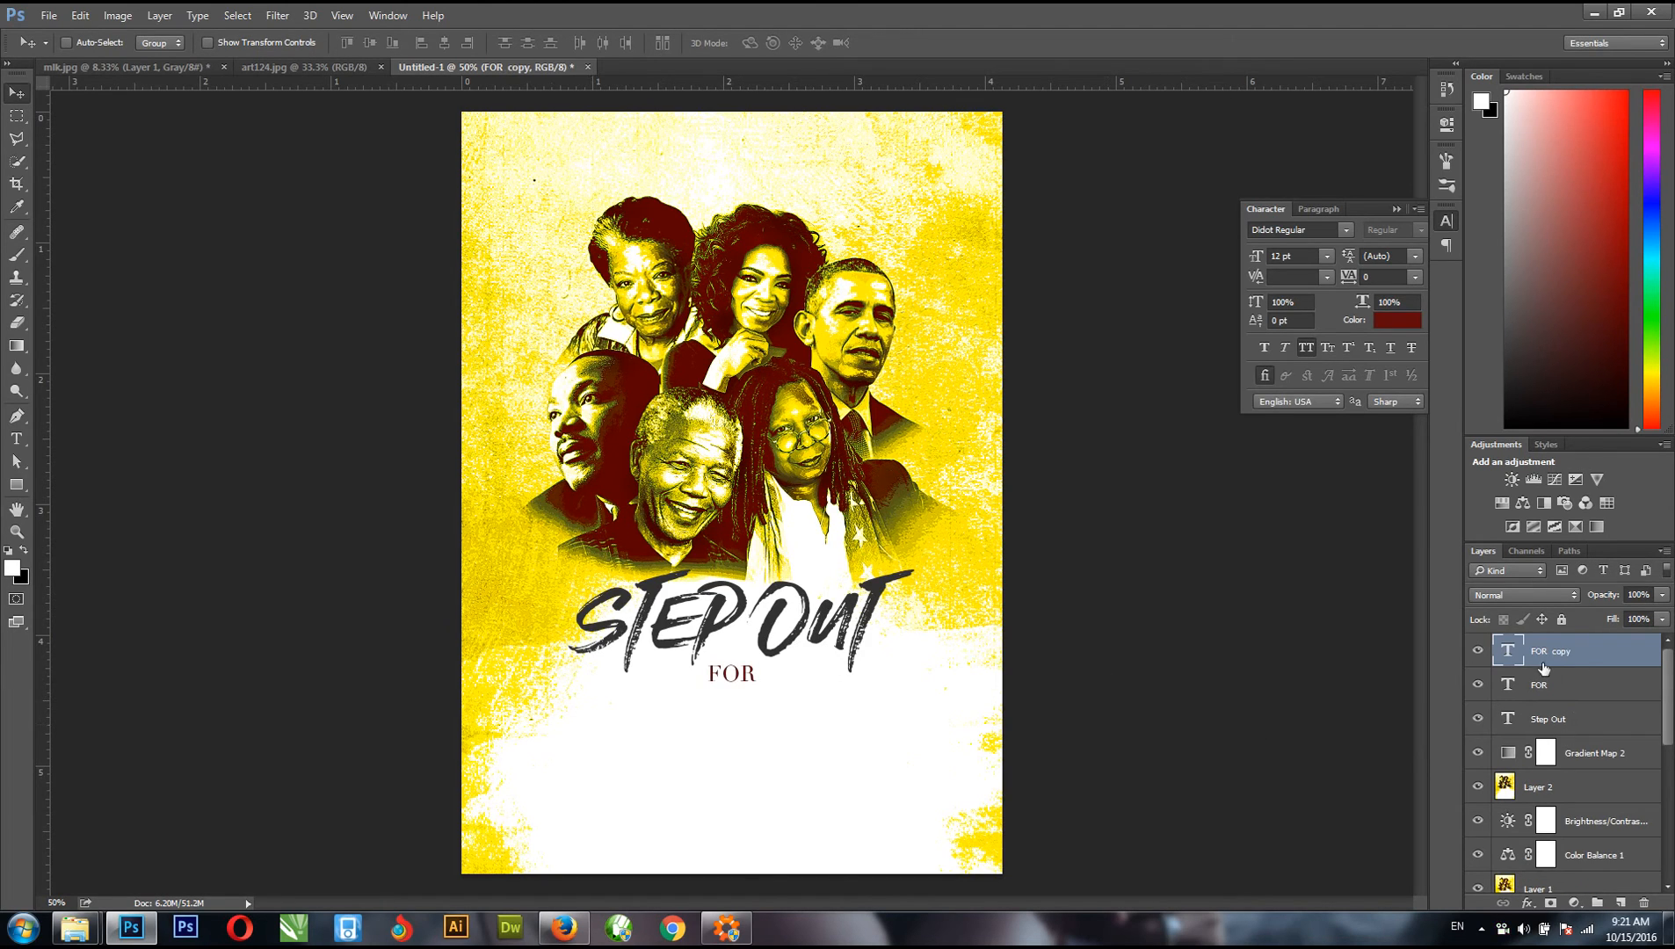
left_click_drag(740, 671, 737, 697)
double_click(1507, 648)
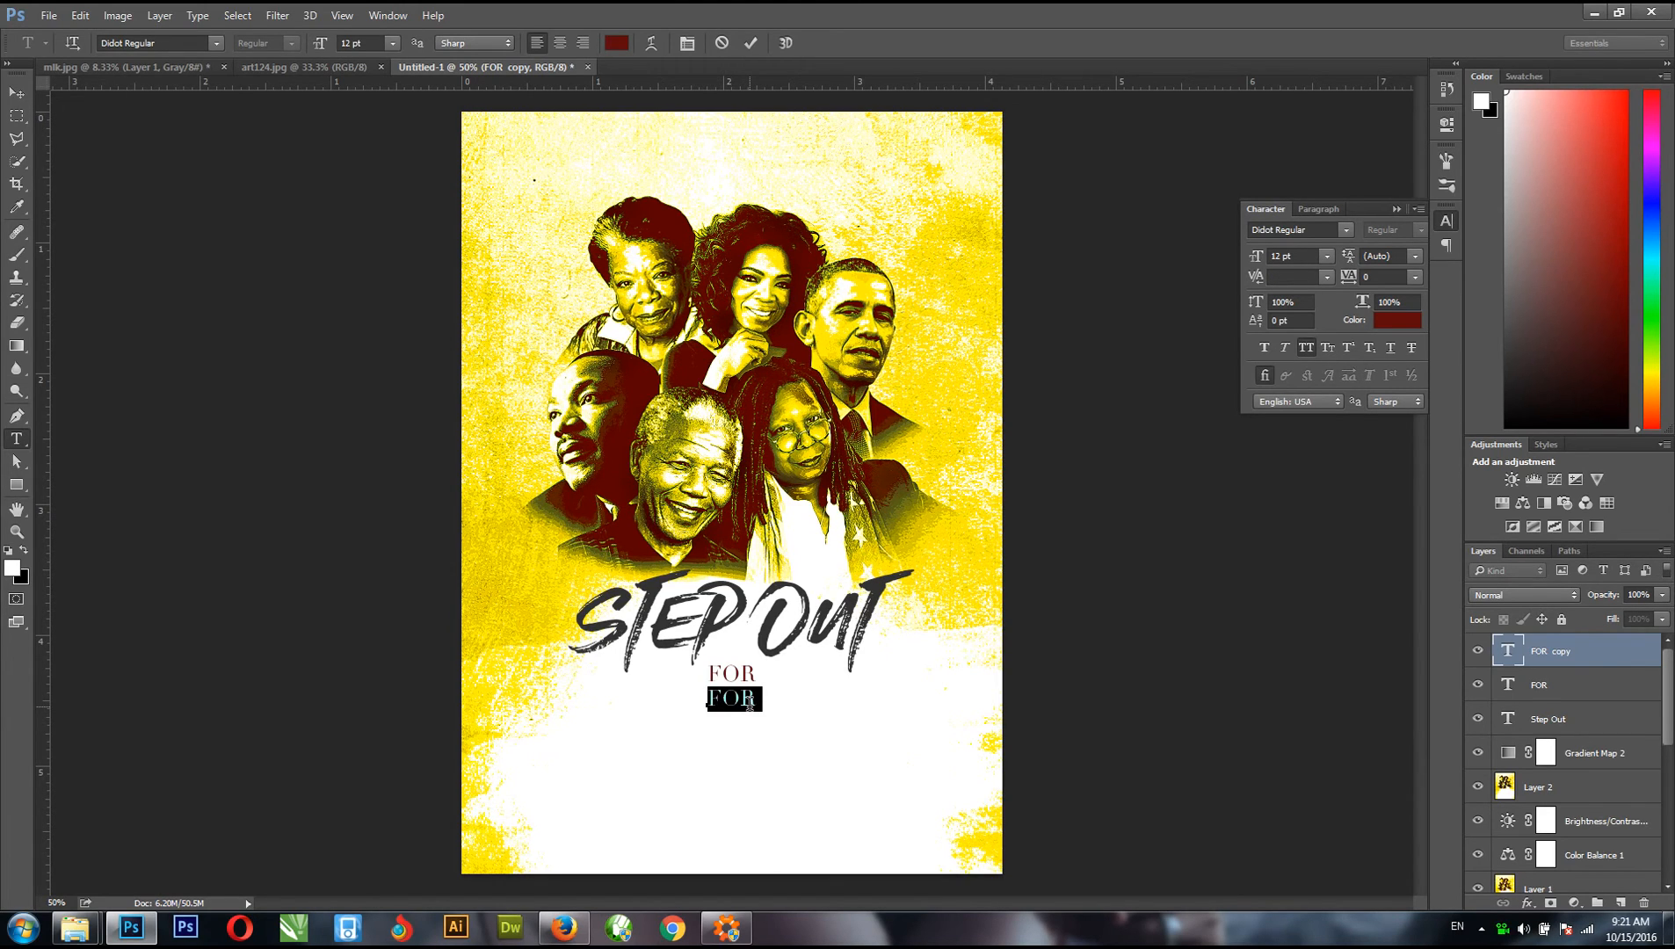
left_click(749, 703)
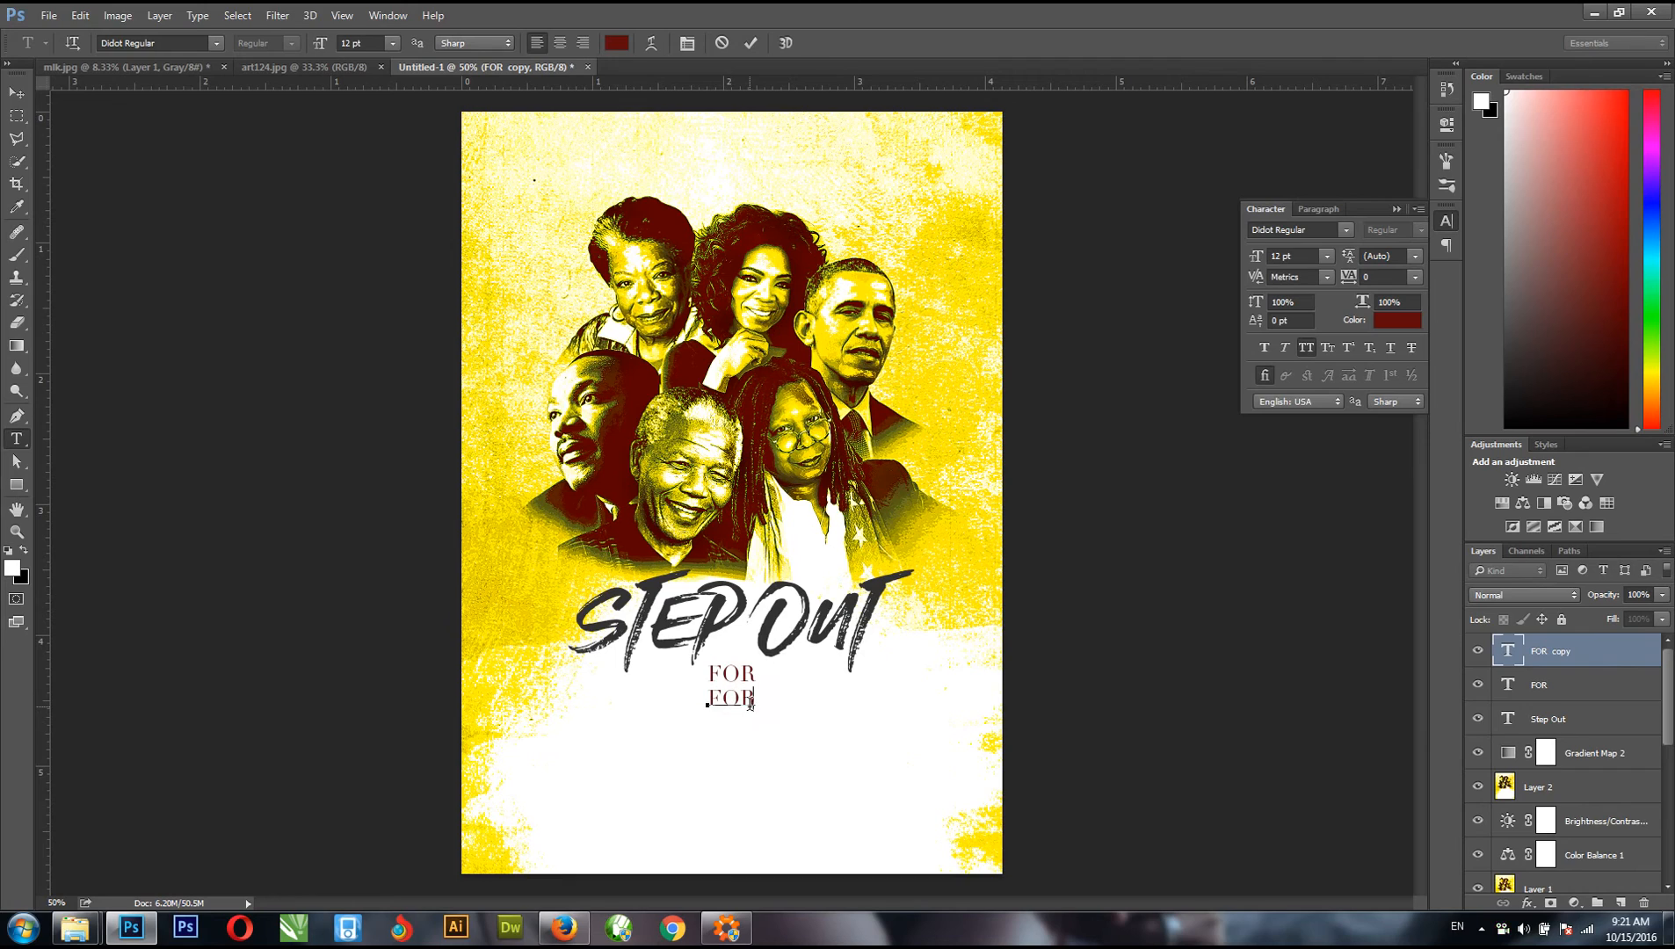
type("BLACK HISTORY")
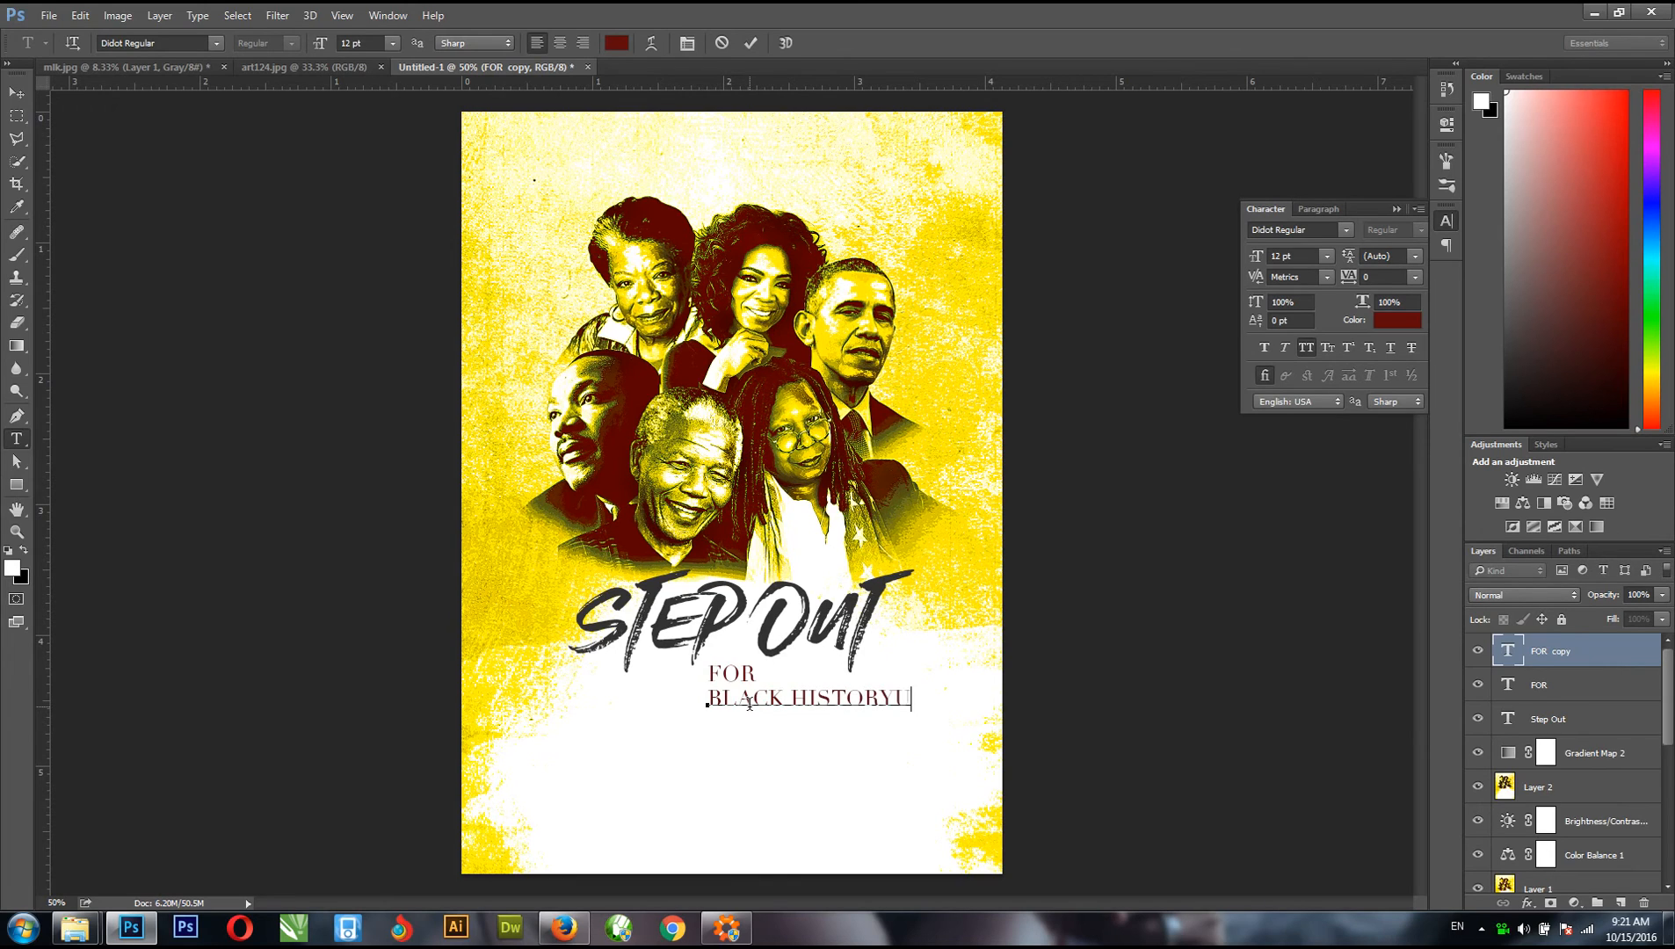
key("BackSpace")
left_click(19, 94)
left_click_drag(835, 708, 775, 708)
- Set the "BLACK HISTORY" text size to 24 pt and centre the line beneath "FOR"
double_click(1508, 651)
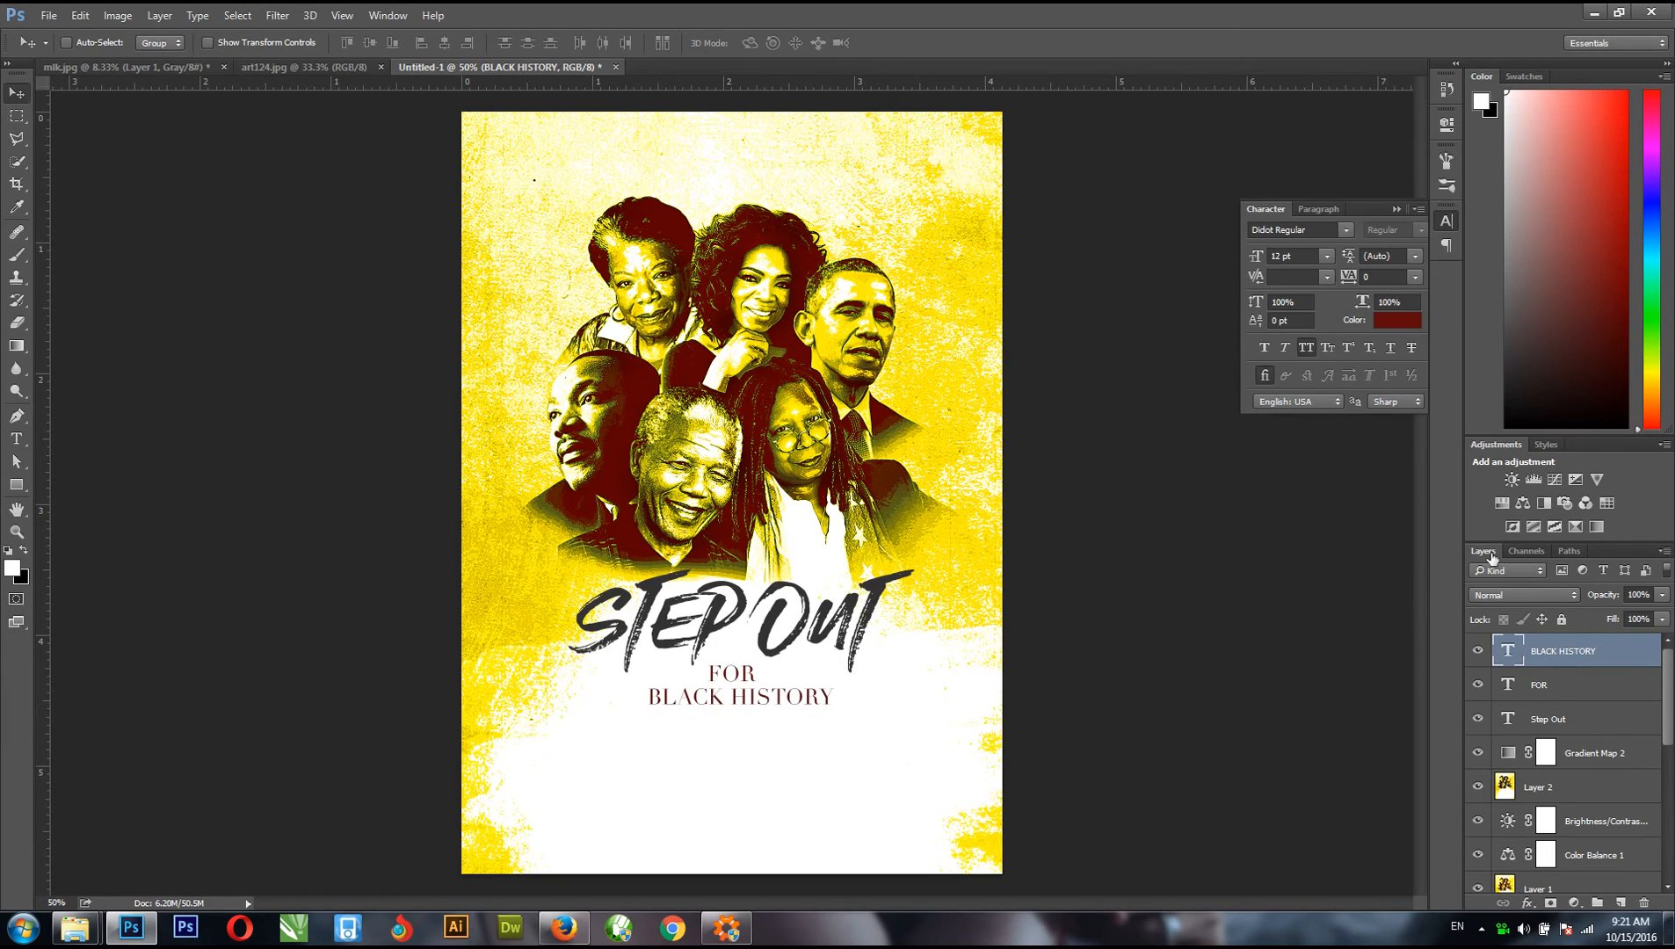
left_click(1326, 256)
left_click(1315, 517)
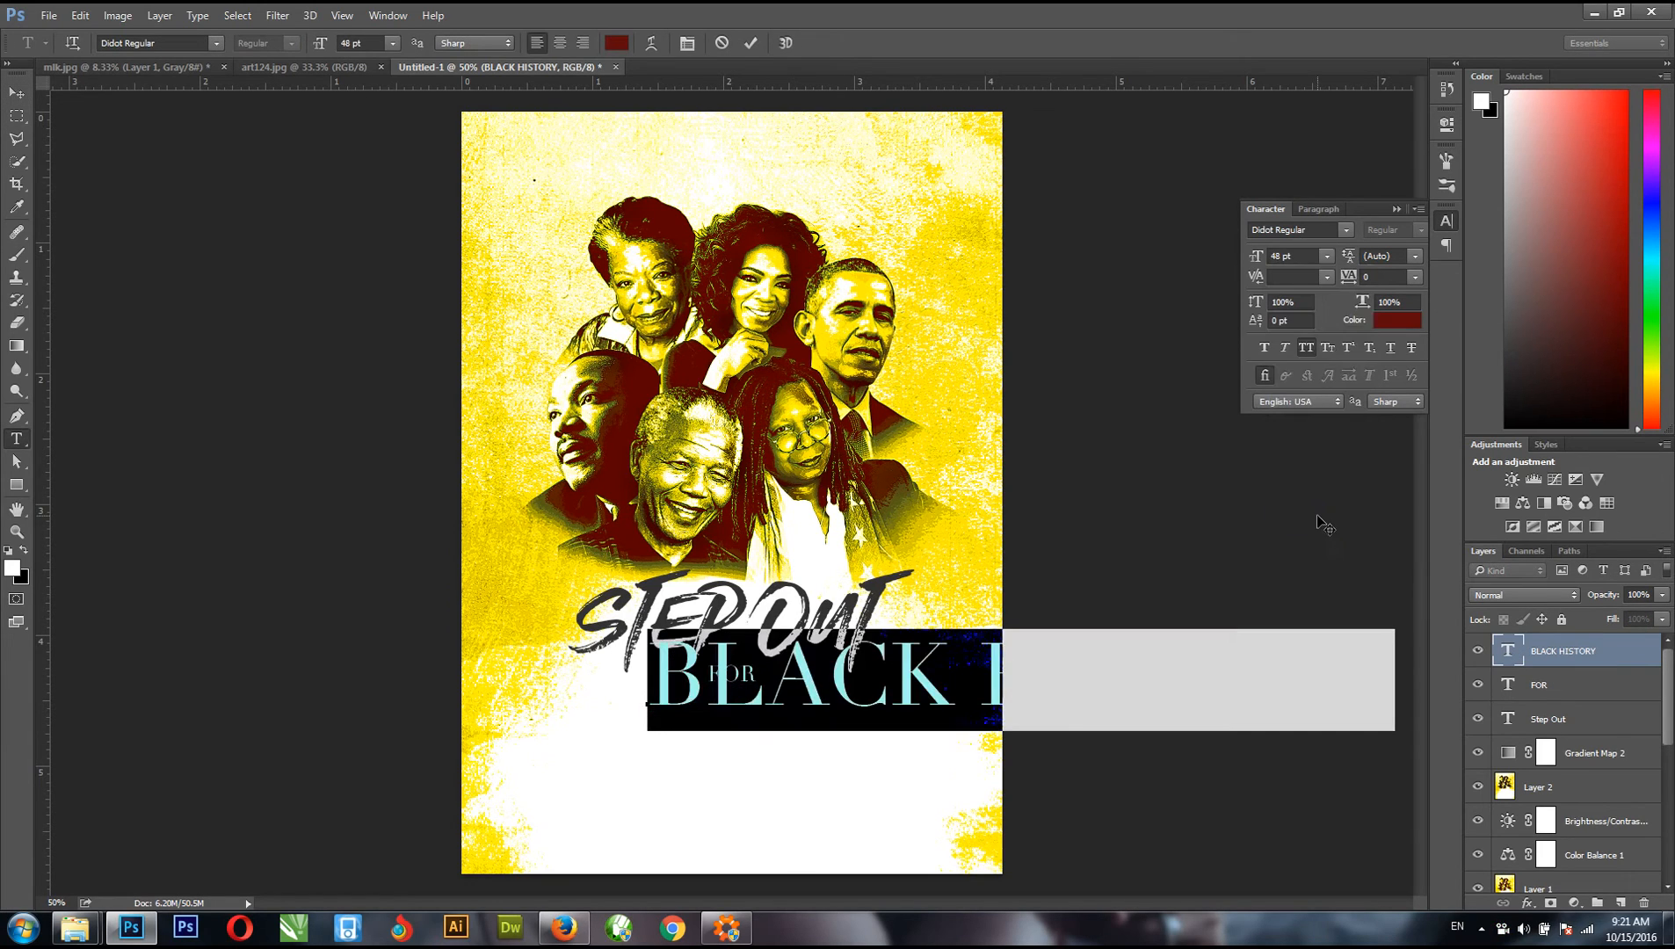
left_click(1327, 255)
left_click(1308, 379)
left_click(1325, 233)
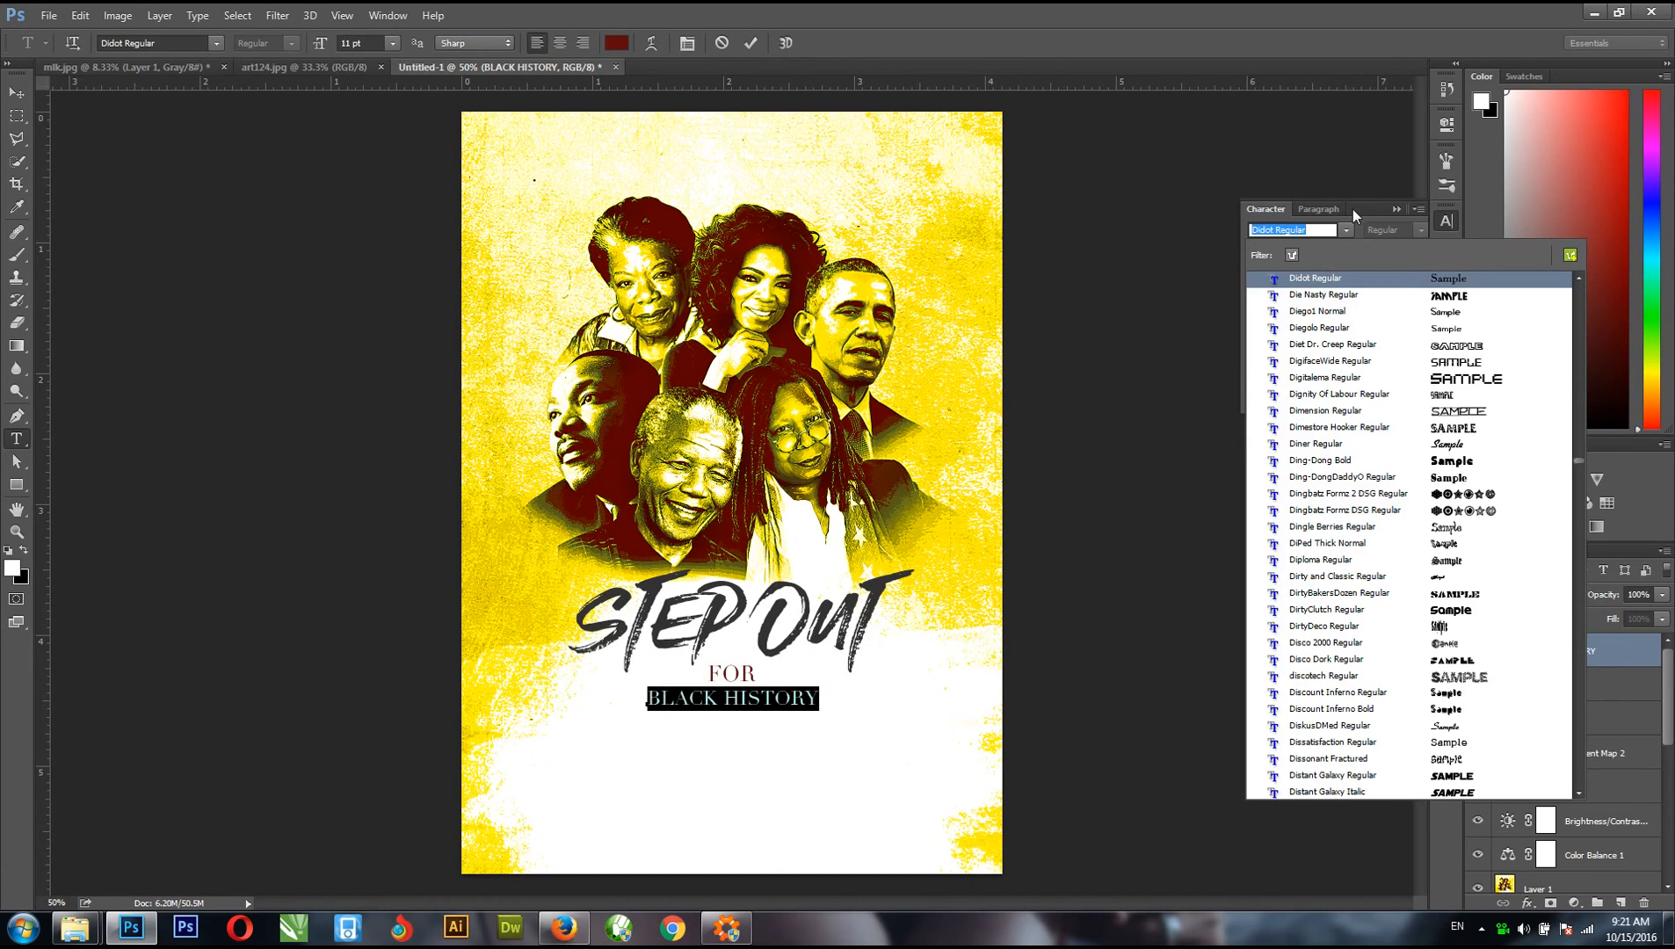
left_click(1366, 215)
left_click(1328, 254)
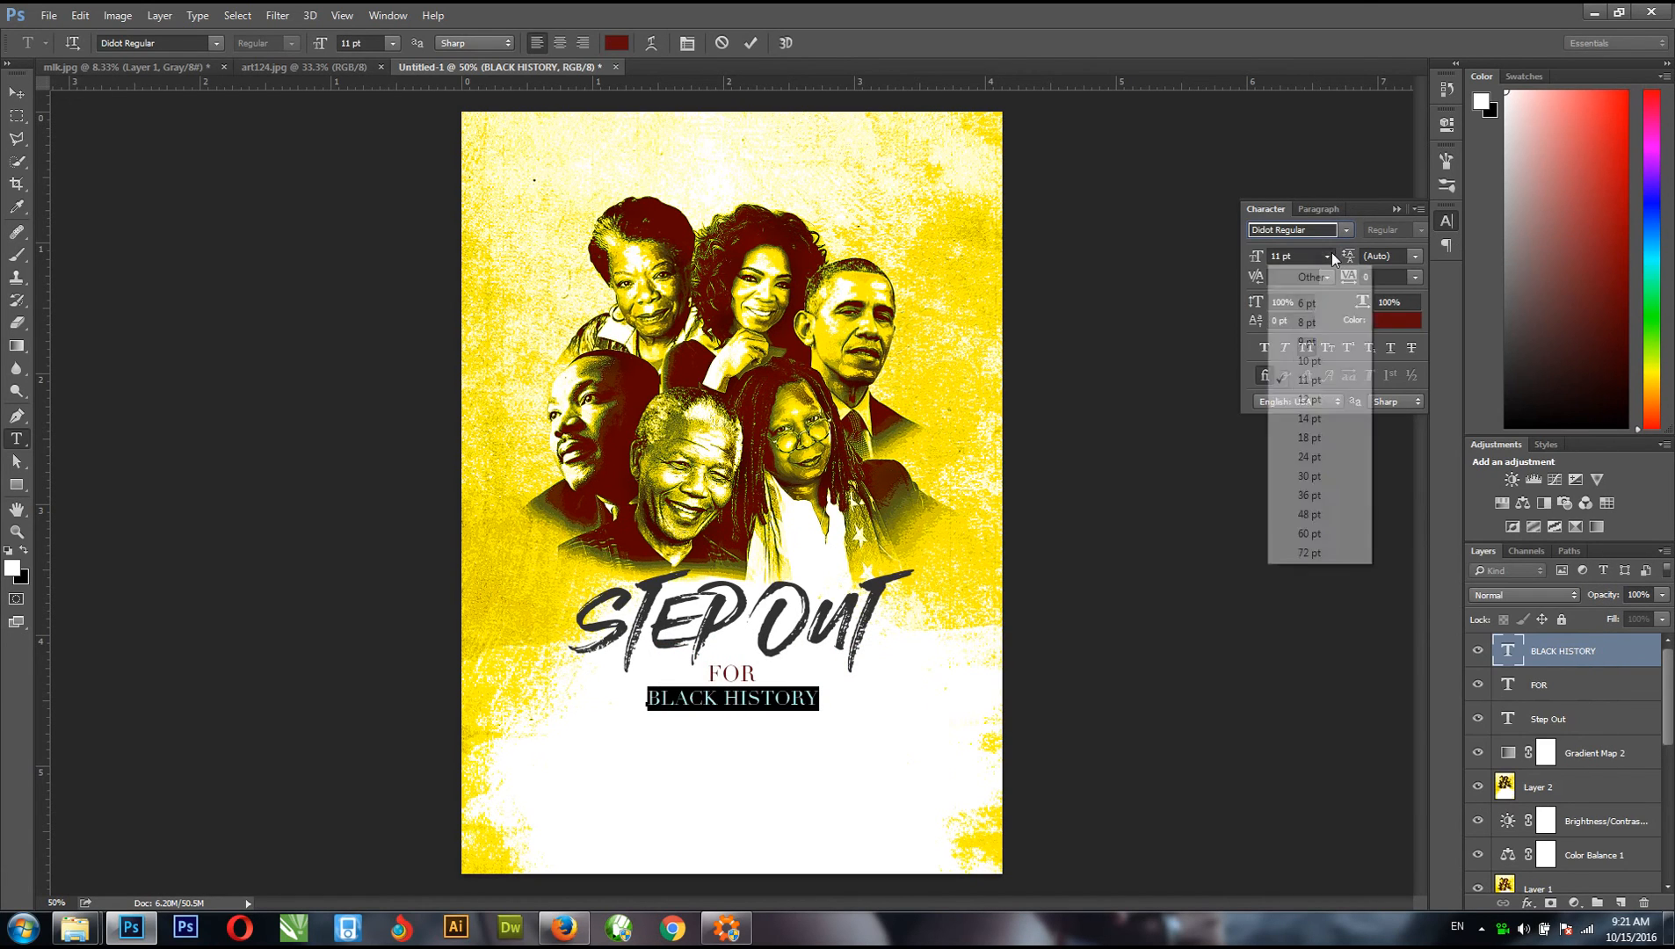
left_click(1310, 456)
left_click(16, 92)
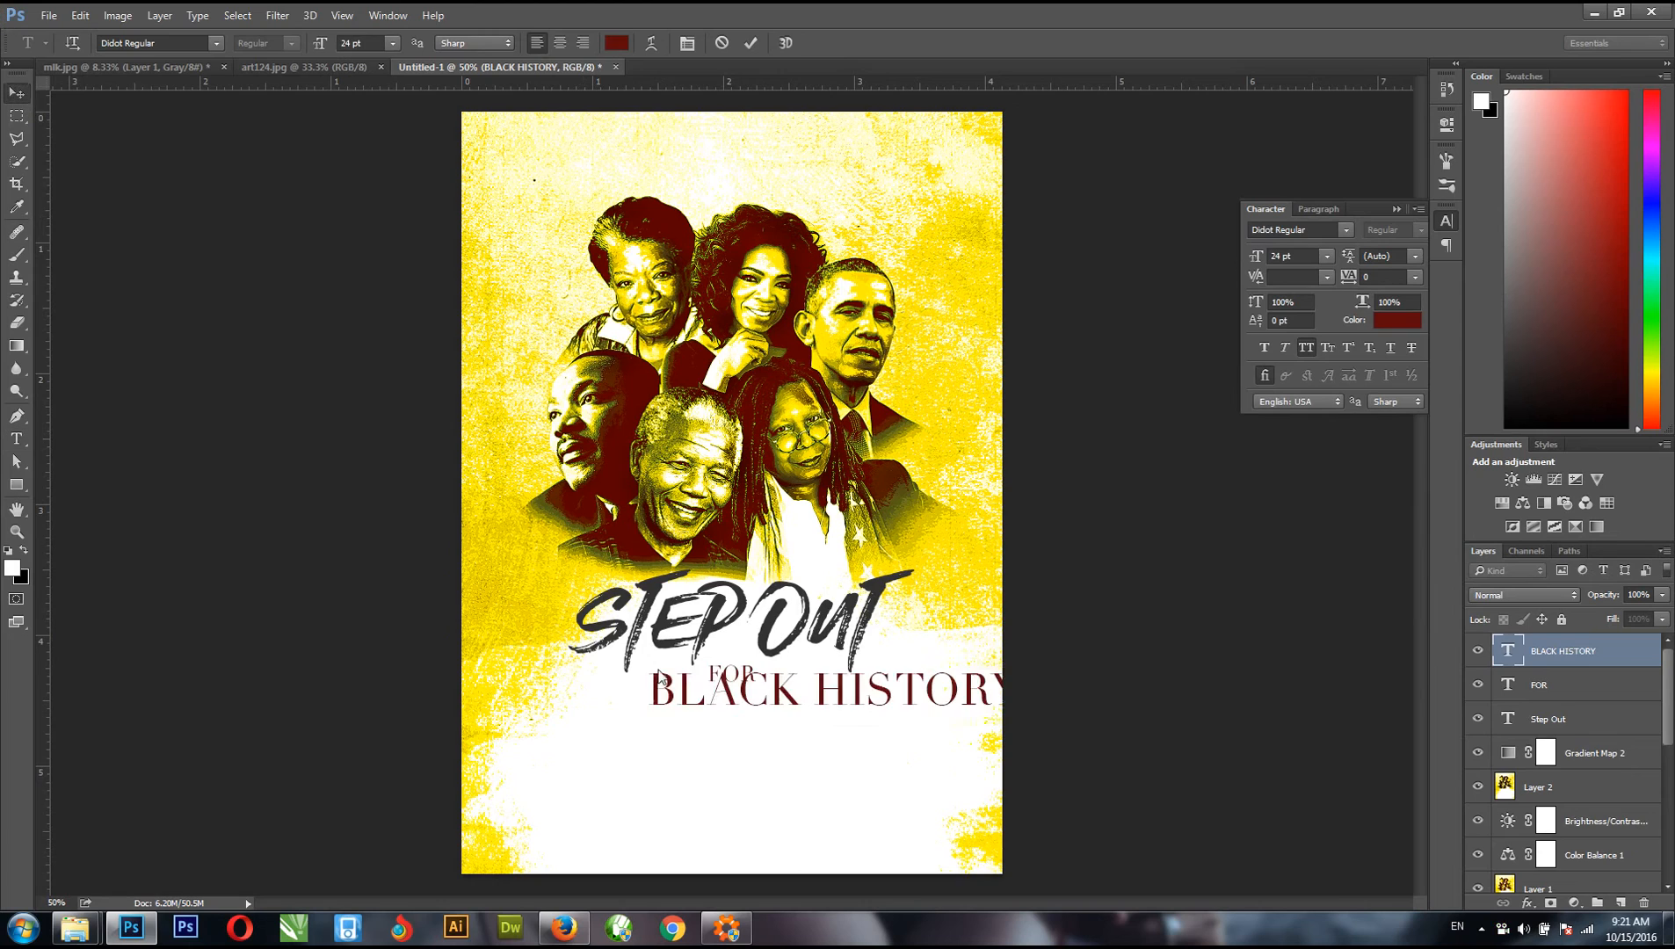
left_click_drag(909, 696, 783, 708)
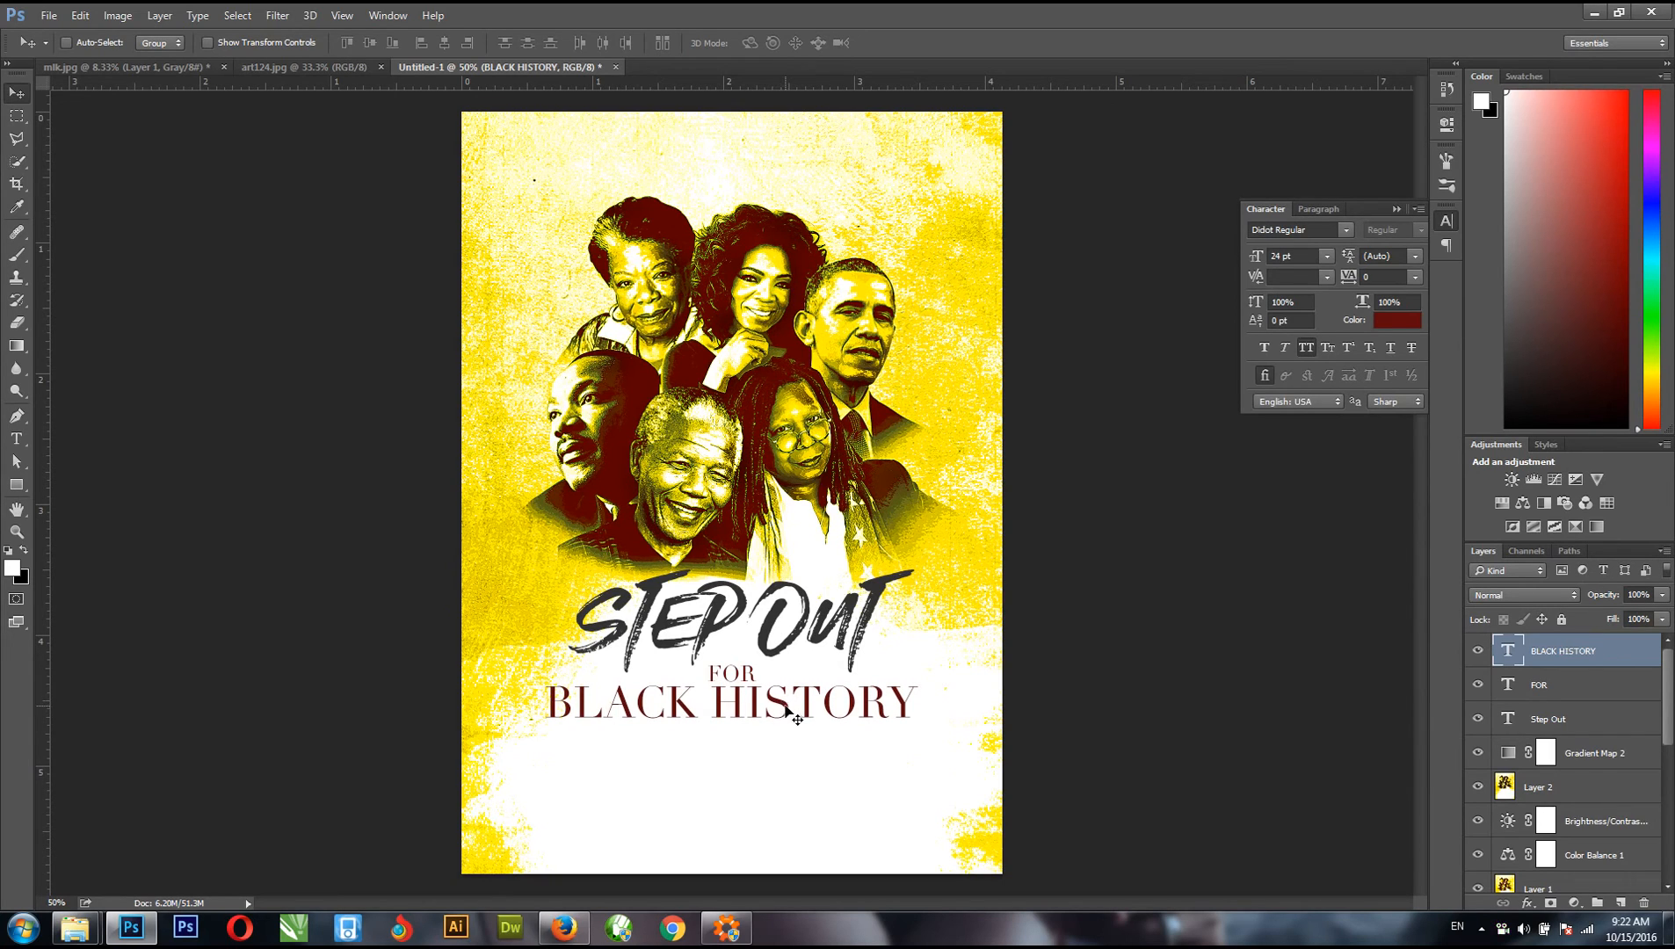
- Shift "FOR" and "BLACK HISTORY" slightly up together, and scale "BLACK HISTORY" down to about 21.05 pt, closer to "FOR"
left_click(1572, 690, "ctrl")
left_click_drag(615, 687, 615, 683)
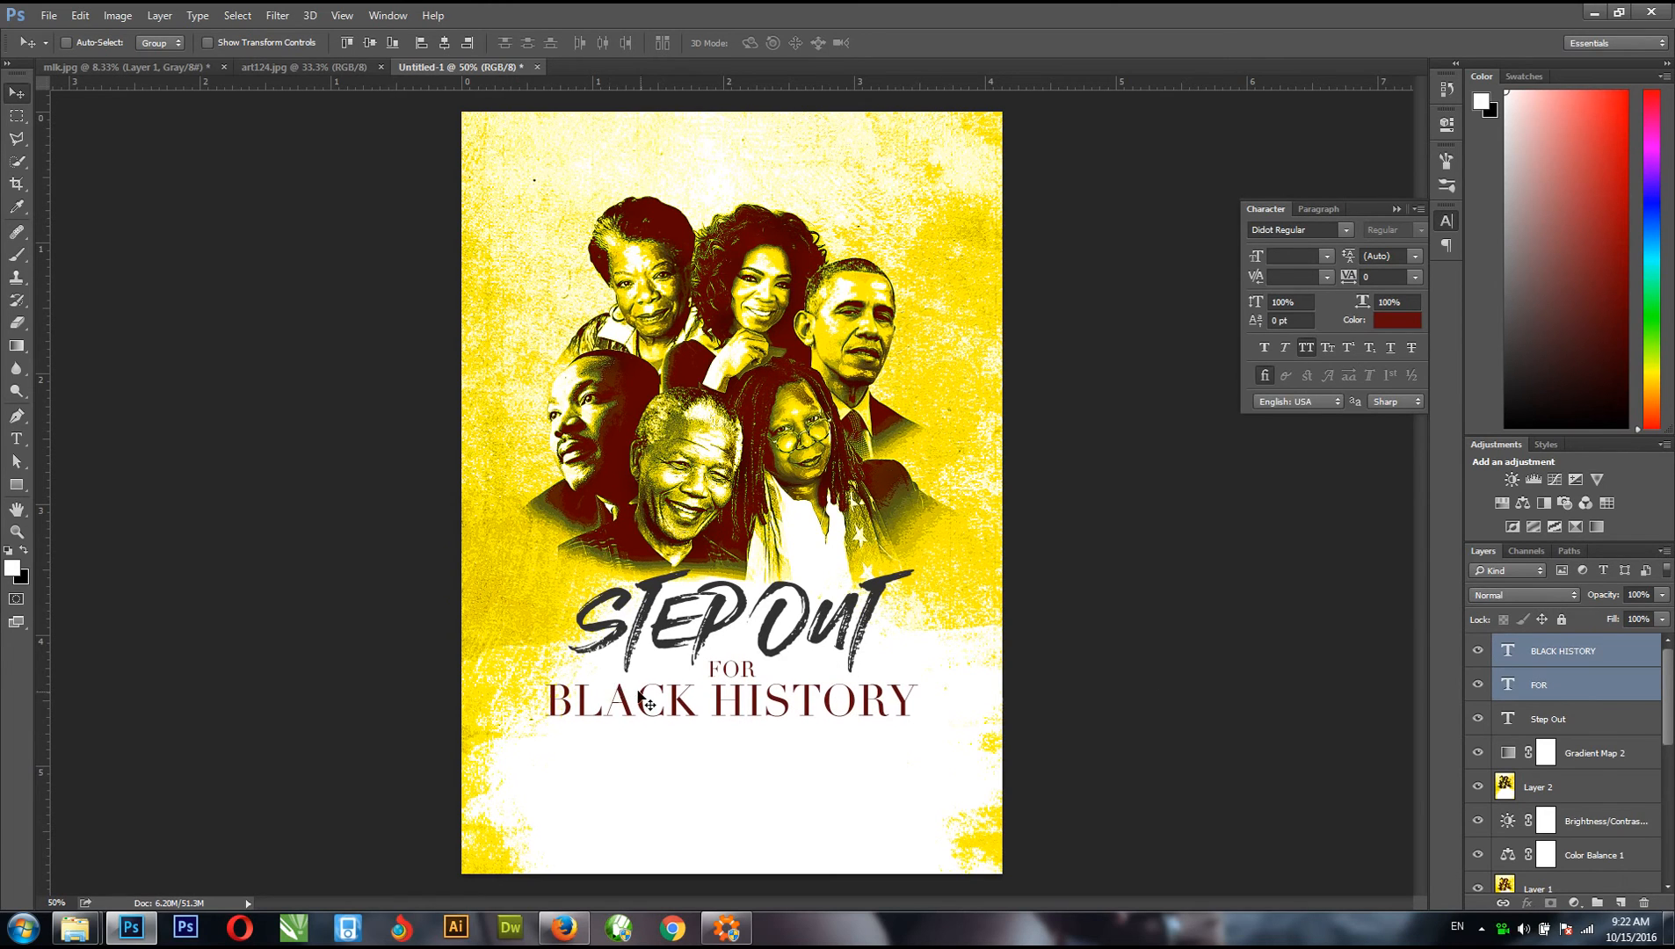
left_click(1577, 650)
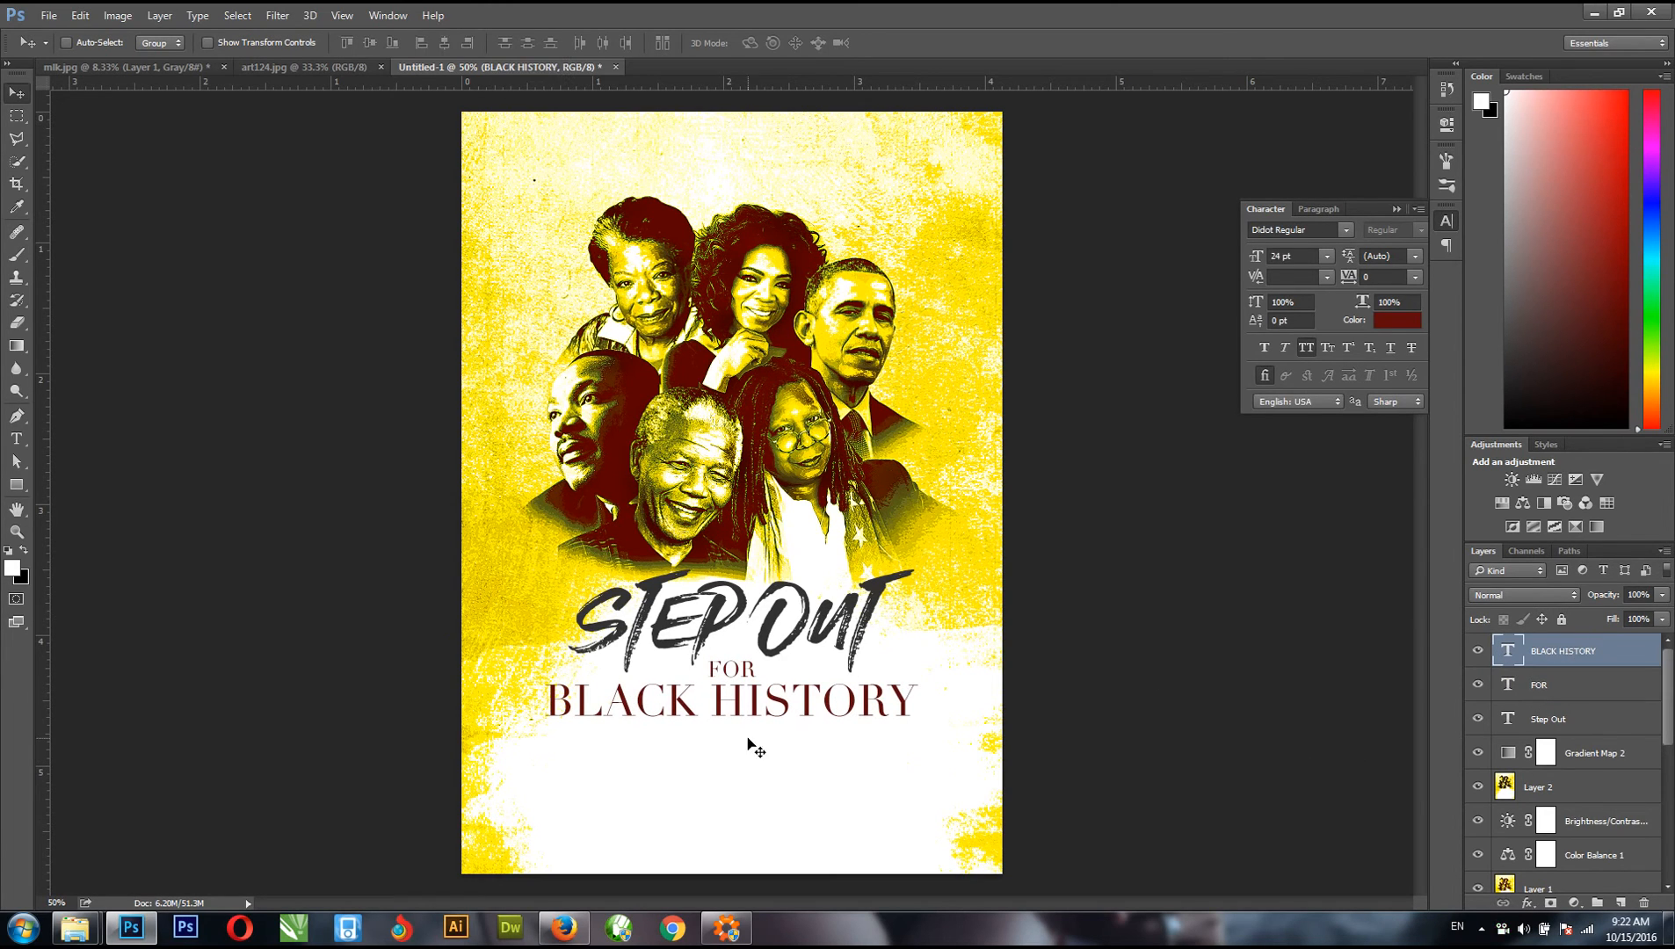
key("ctrl+t")
left_click_drag(920, 680, 894, 682)
key("Return")
key("Up")
key("Up")
key("Up")
key("Up")
key("Up")
- Nudge the "FOR" text slightly up so it sits closer beneath the "STEP OUT" title
right_click(719, 661)
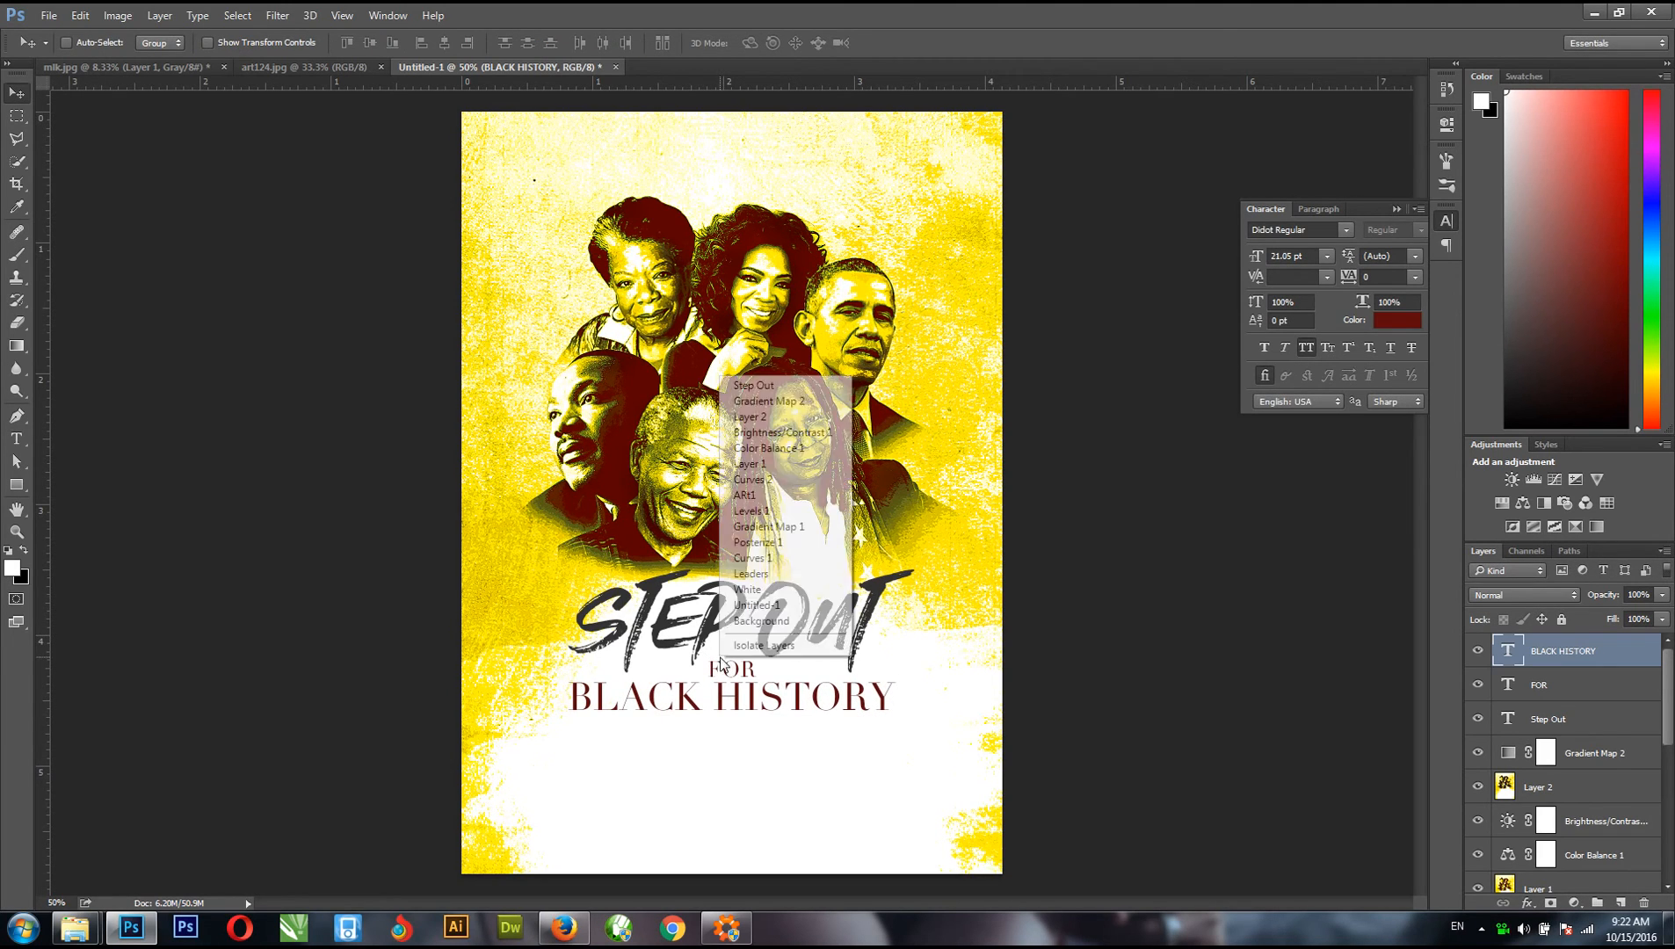
left_click(763, 393)
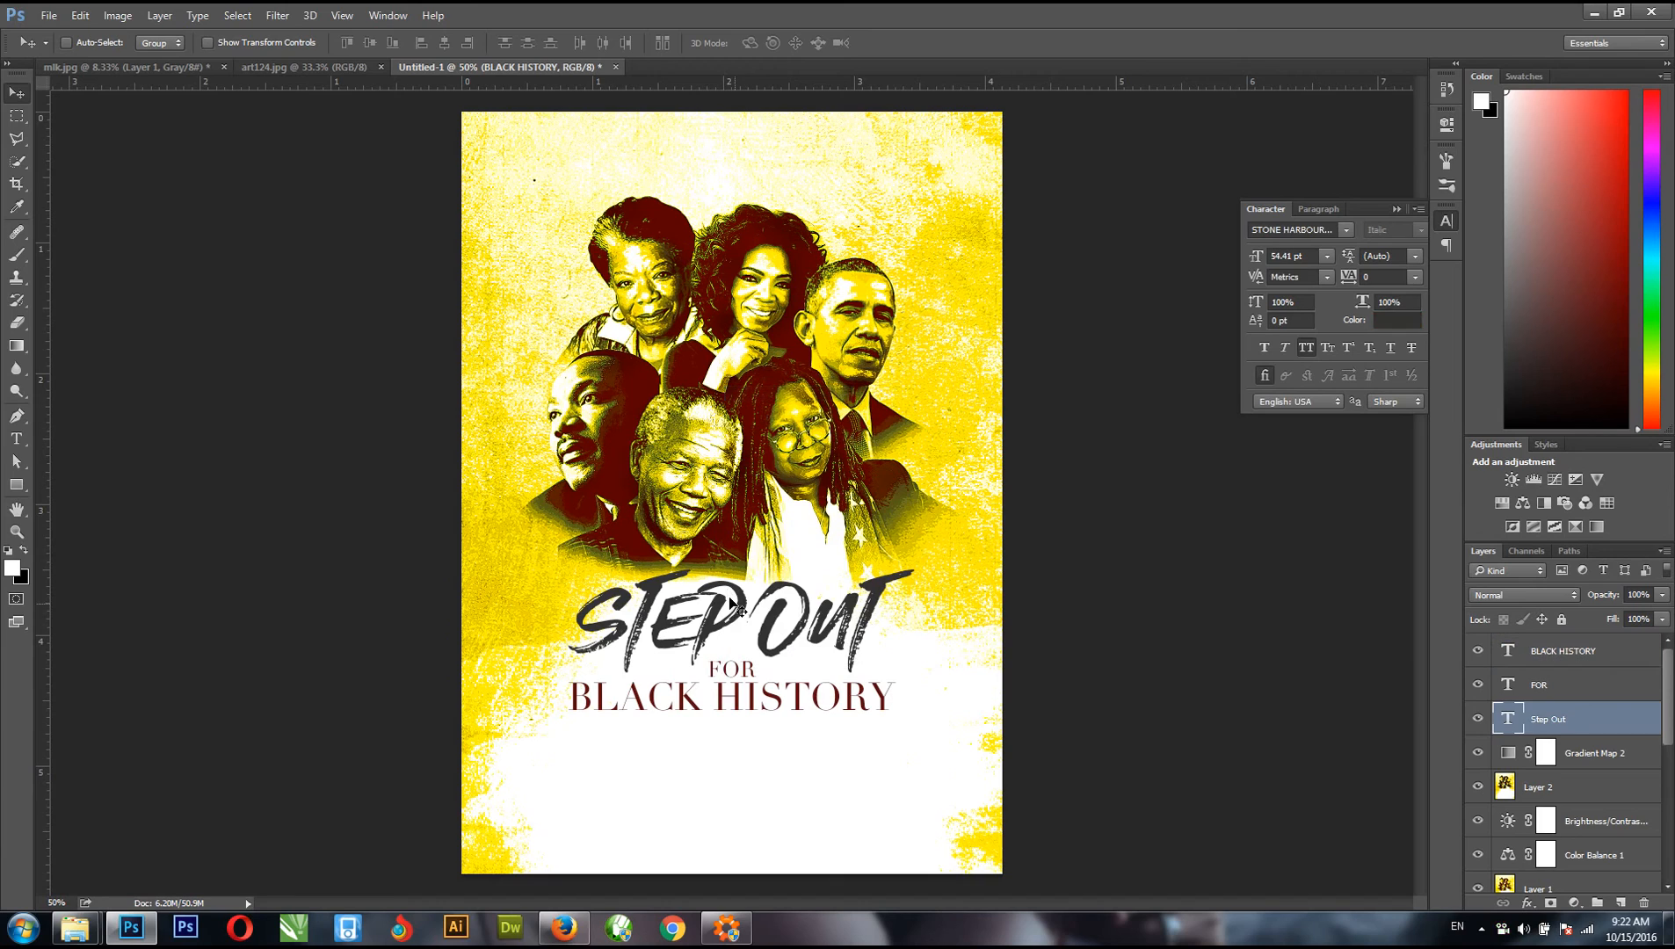
right_click(729, 673)
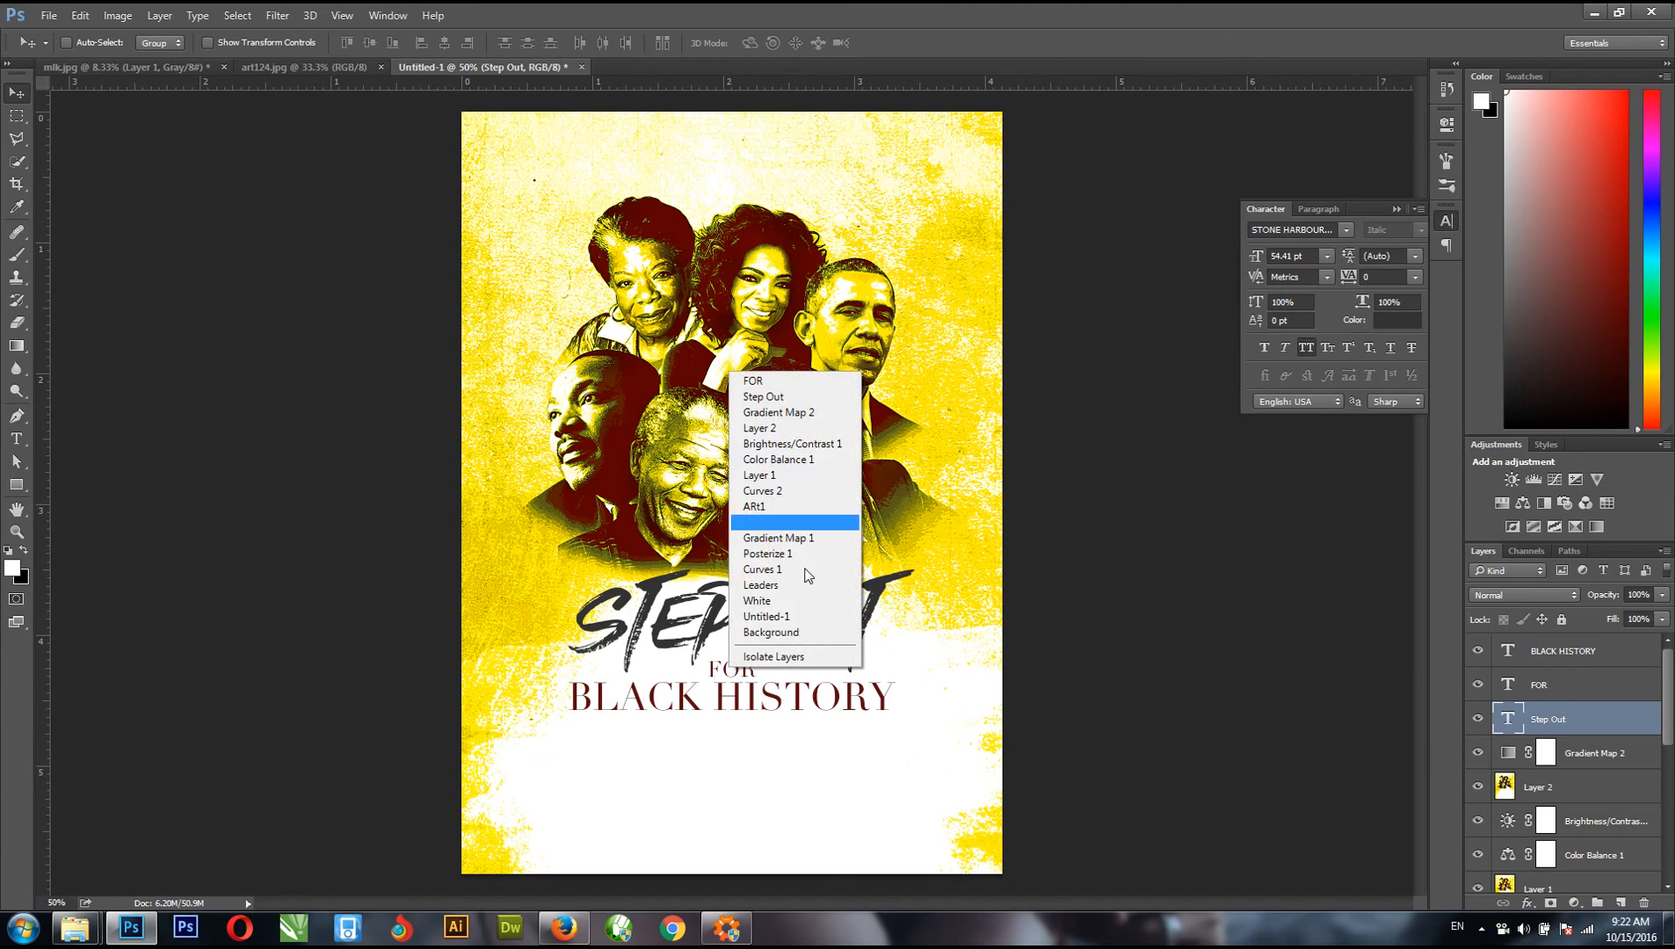
left_click(762, 393)
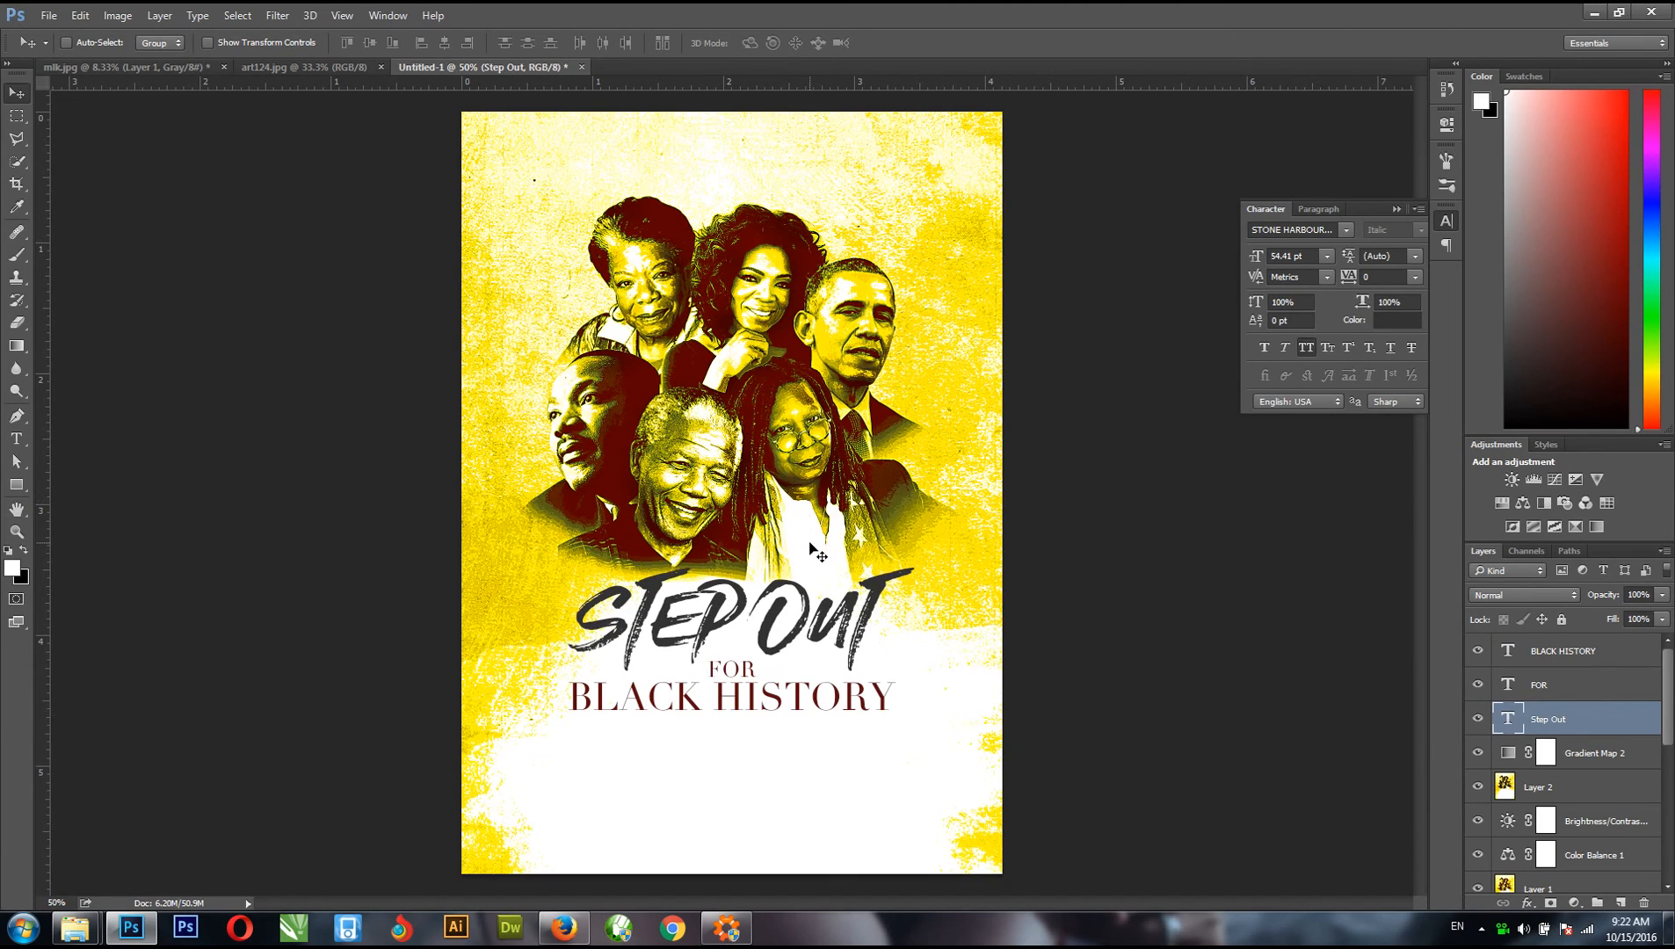
left_click(1551, 684)
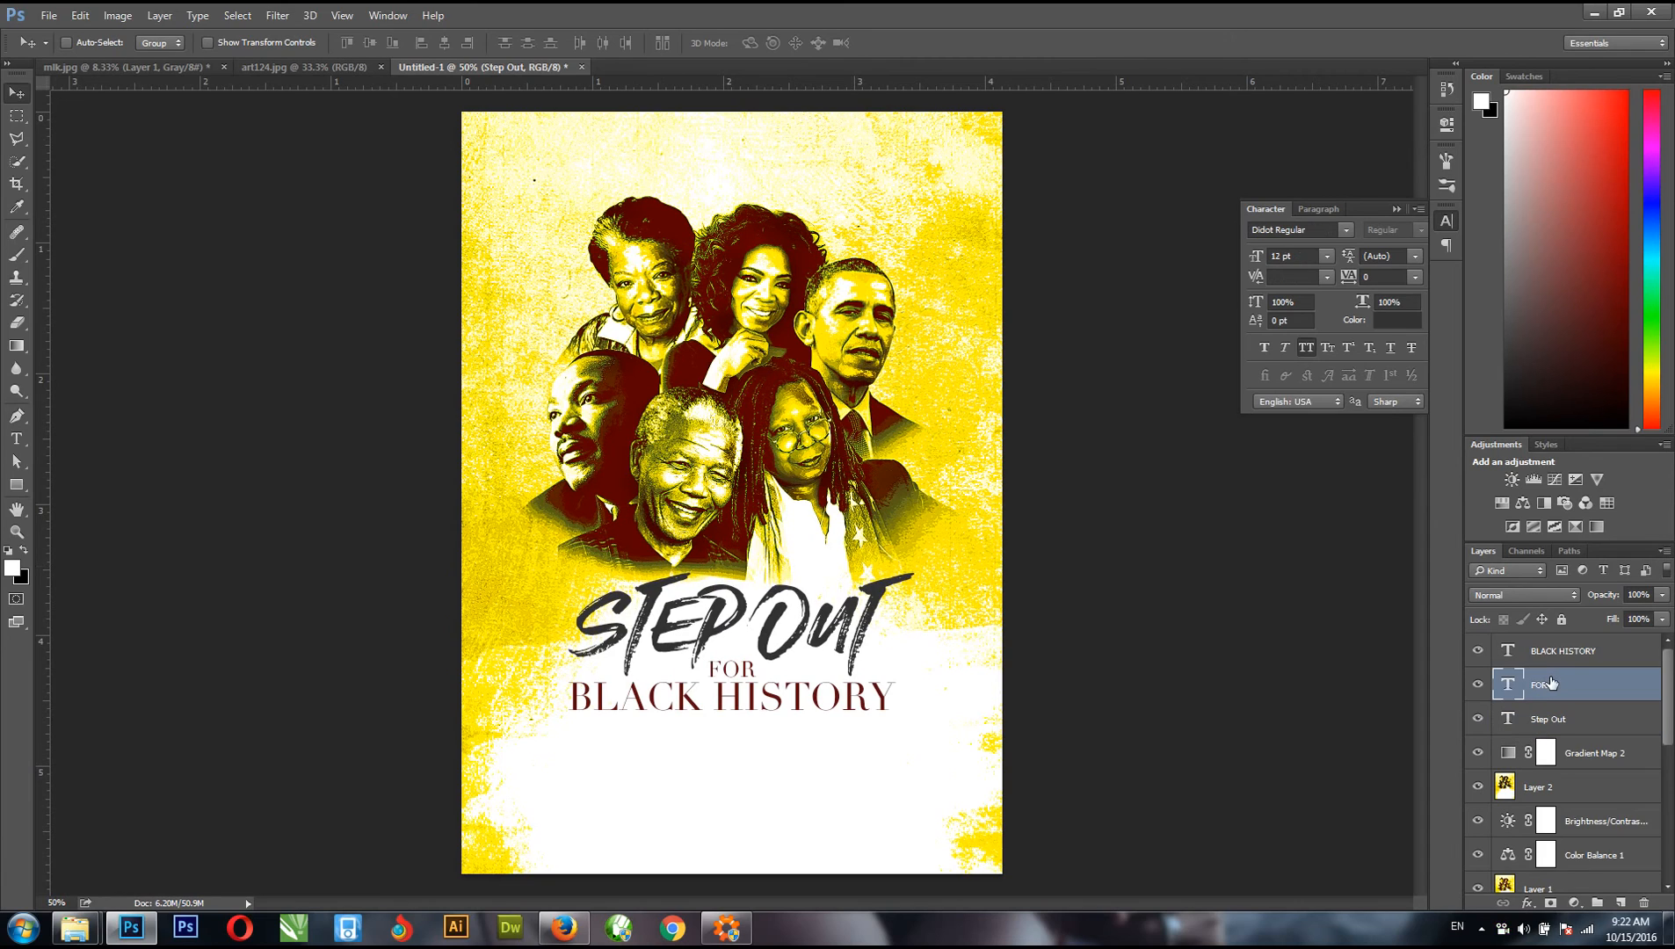
key("Up")
key("Up")
key("Up")
key("Up")
key("Up")
key("Up")
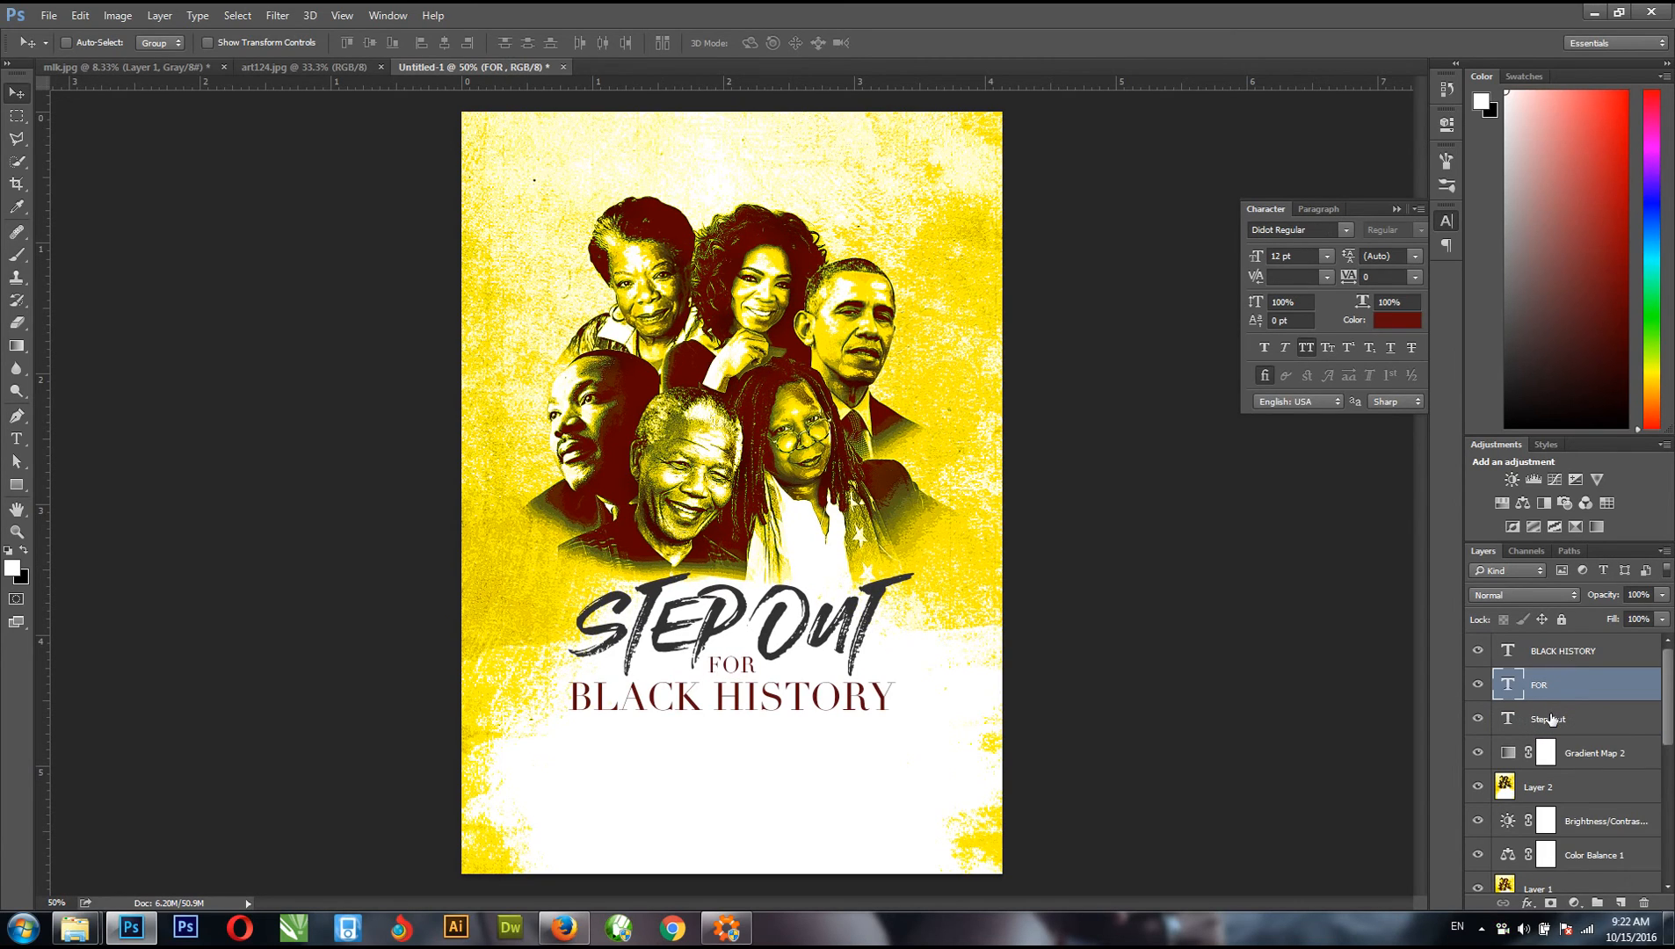
- Nudge the "BLACK HISTORY" text slightly up, closer to "FOR"
left_click(1569, 650)
key("Up")
key("Up")
key("Up")
key("Up")
key("Up")
key("Up")
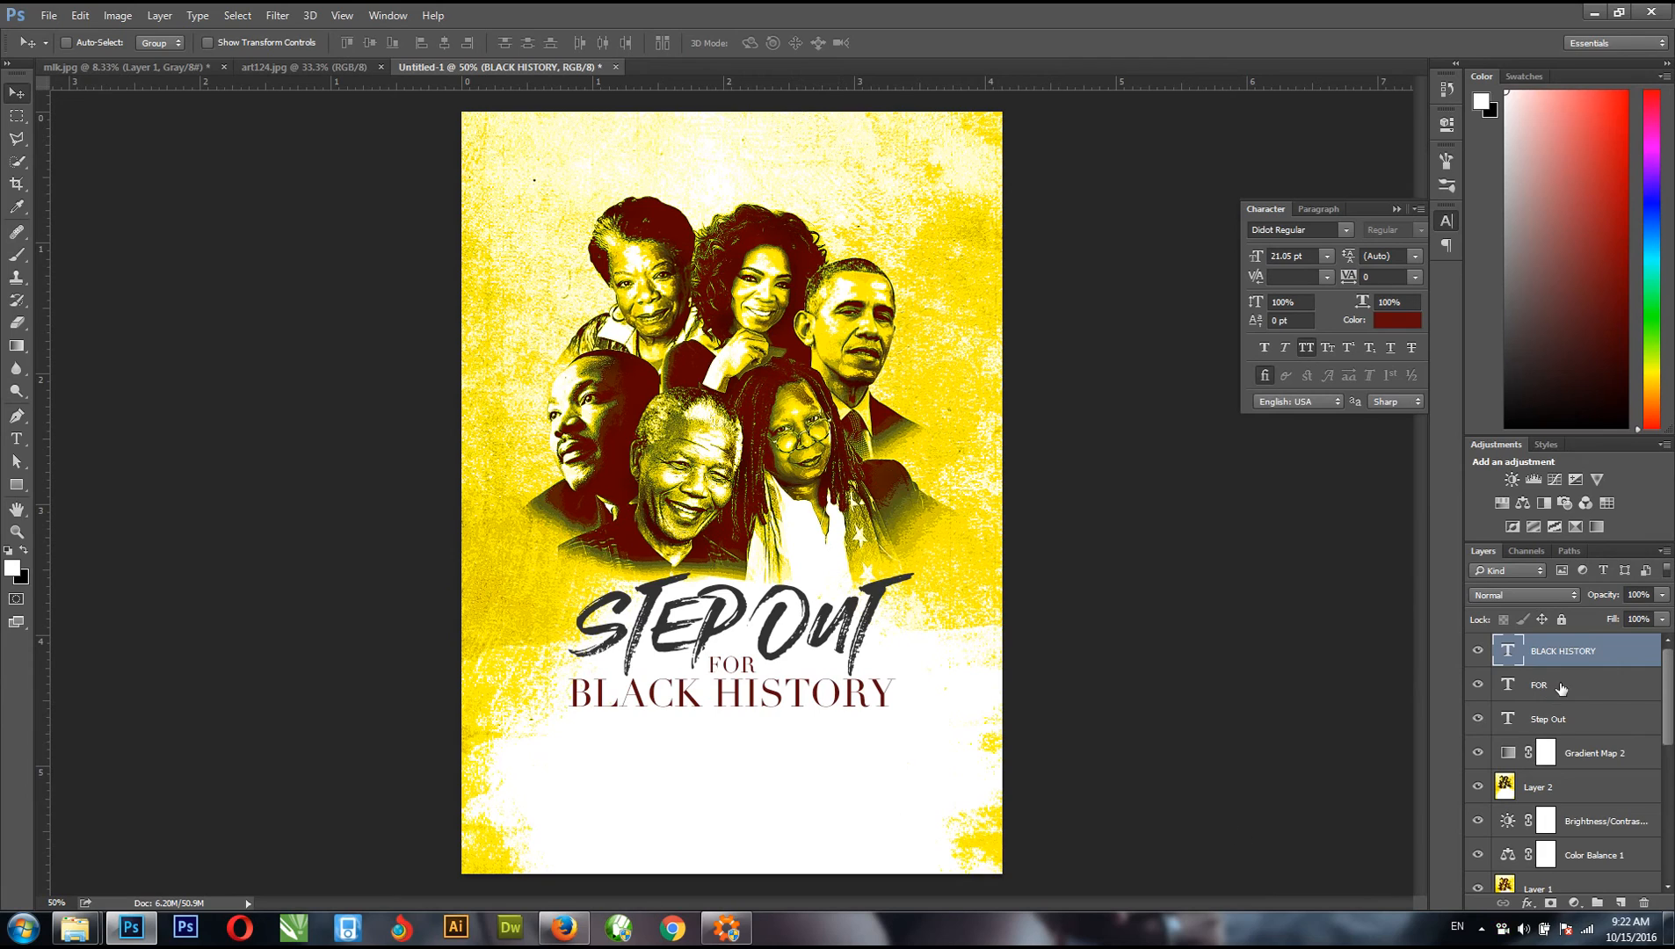
- Group all layers from Gradient Map 2 down to Untitled-1 and name the group "BG"
left_click(1595, 756)
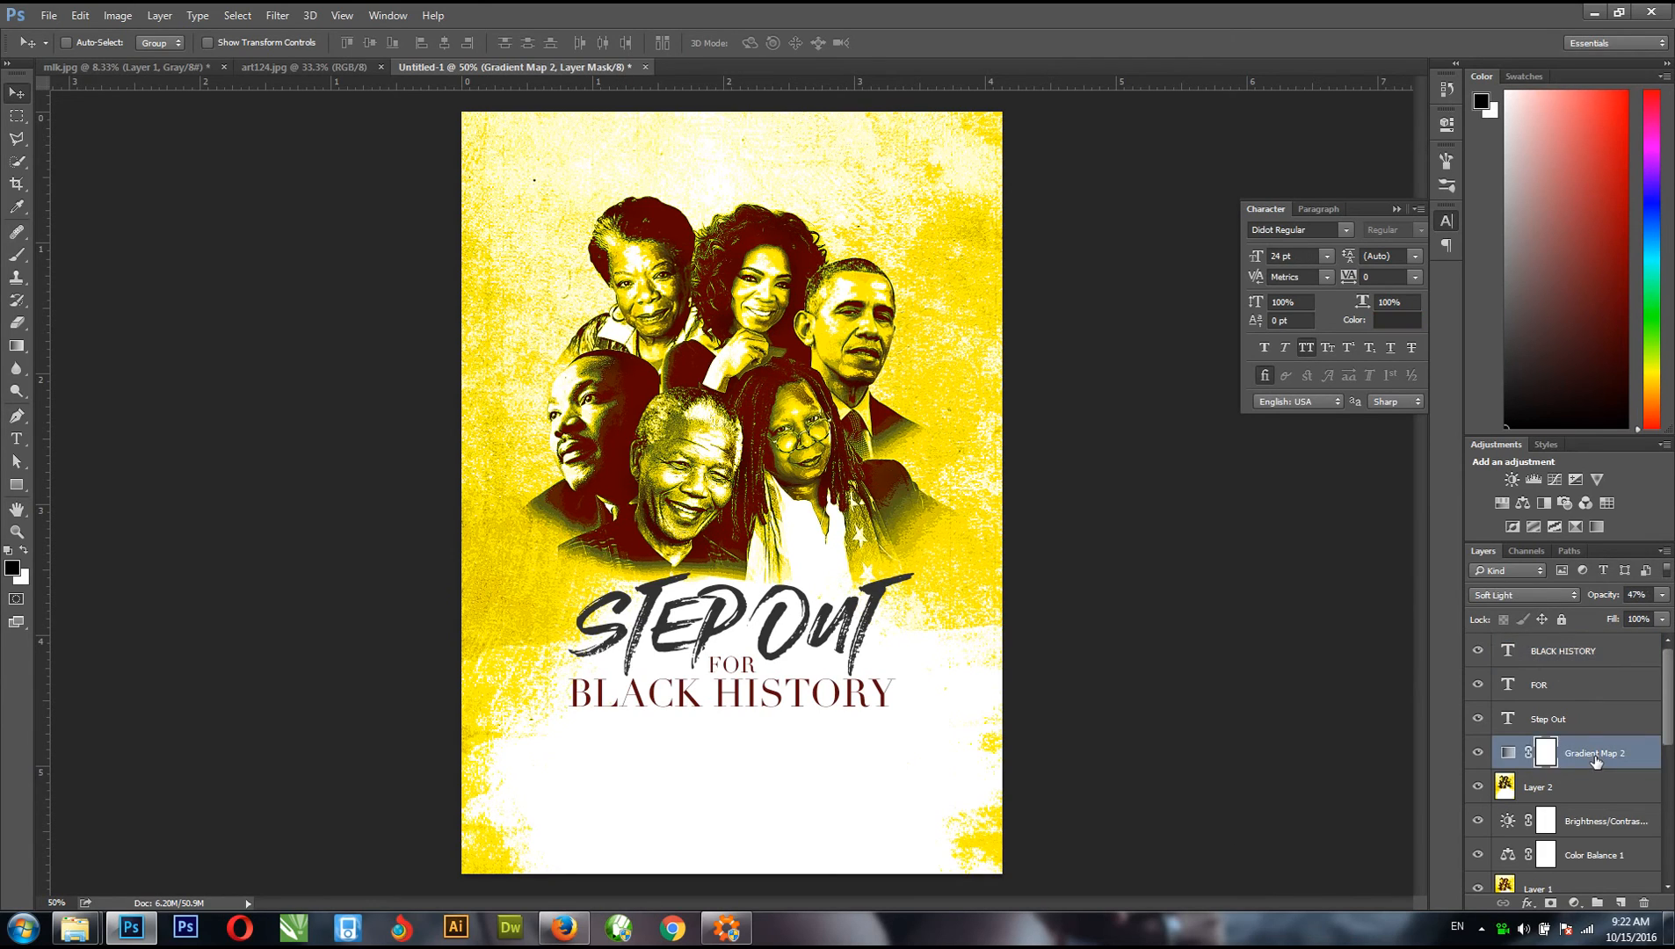
scroll(1598, 751, "down", 3)
scroll(1598, 747, "up", 3)
scroll(1595, 745, "down", 5)
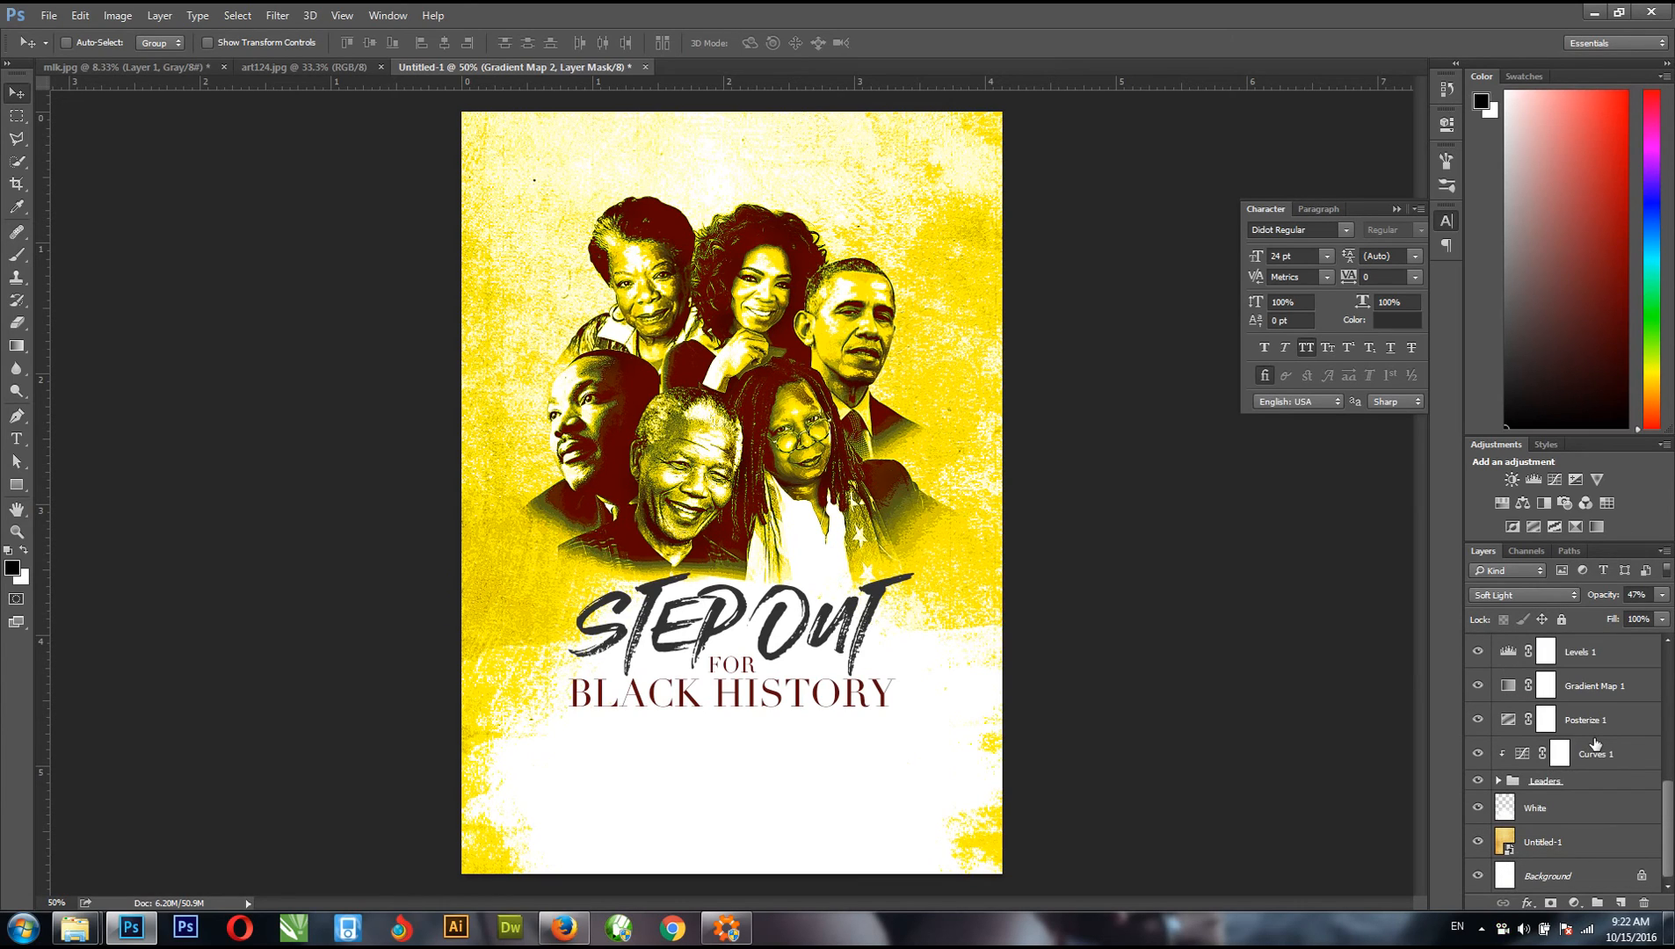
left_click(1566, 852, "shift")
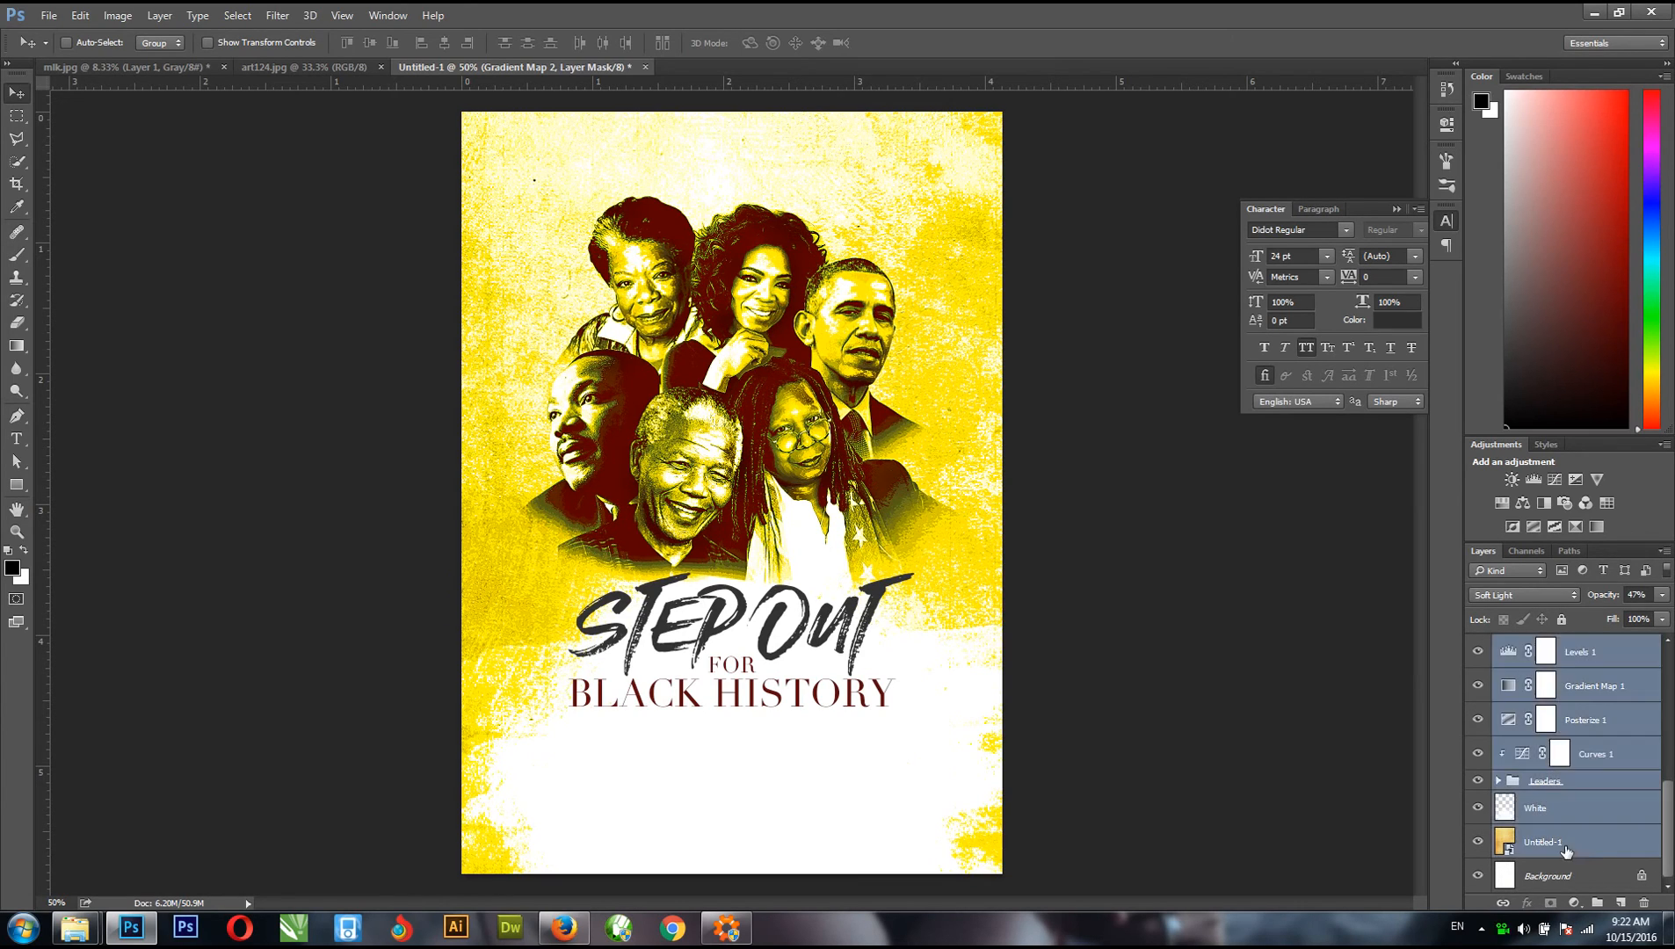
scroll(1593, 864, "up", 3)
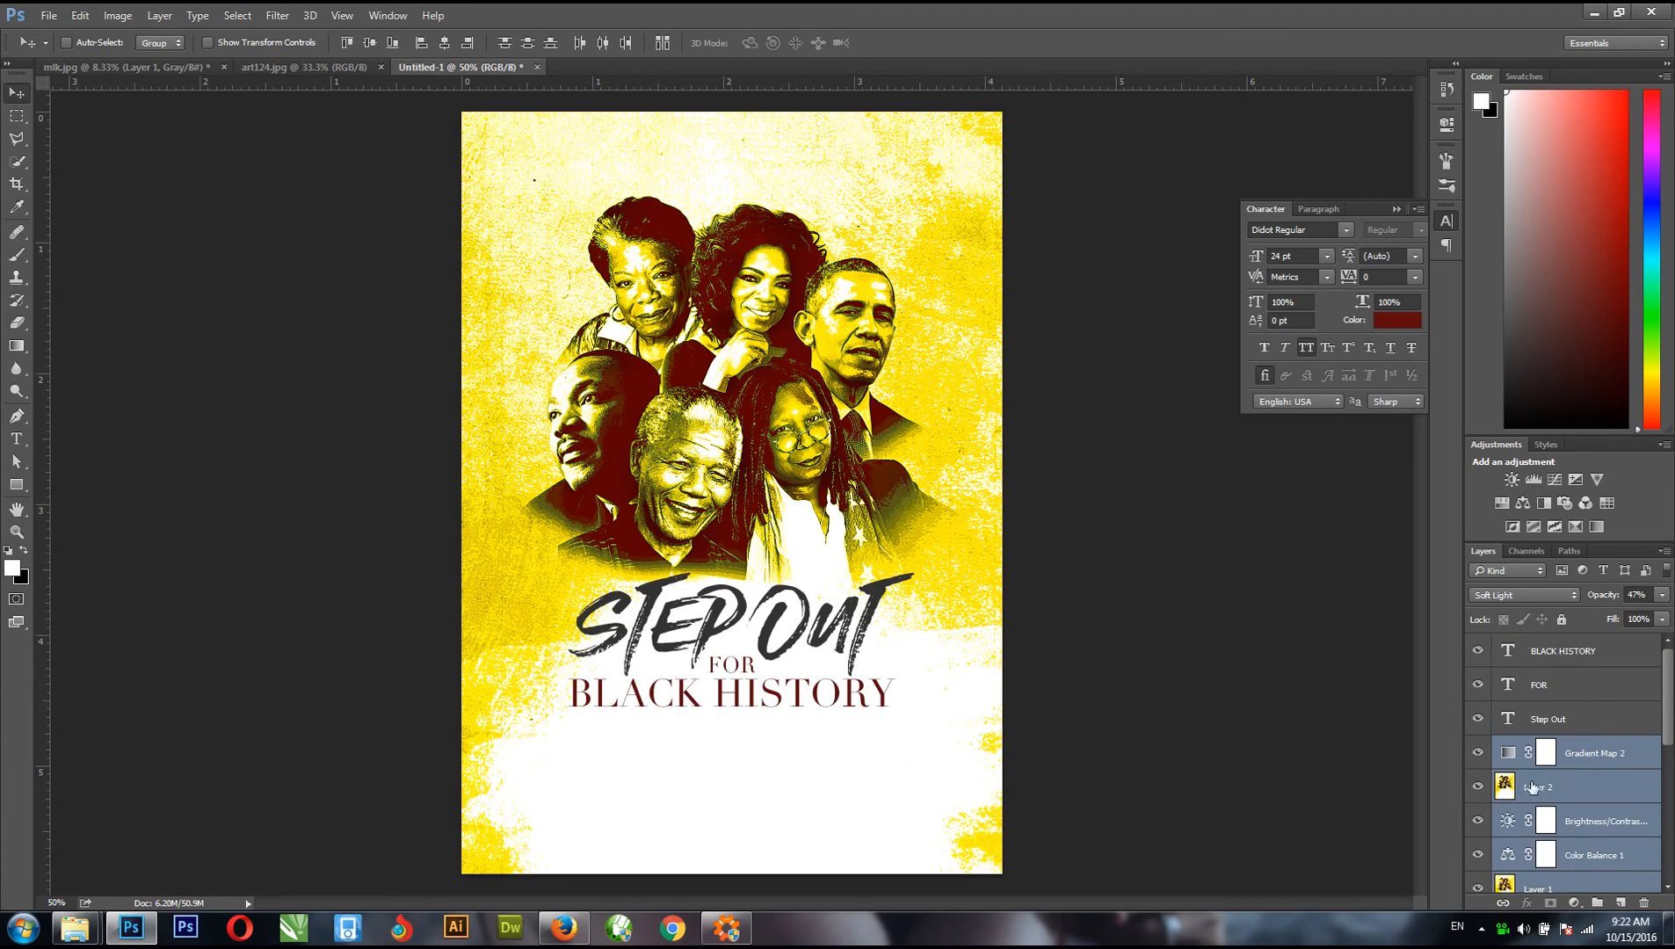
scroll(1586, 861, "down", 3)
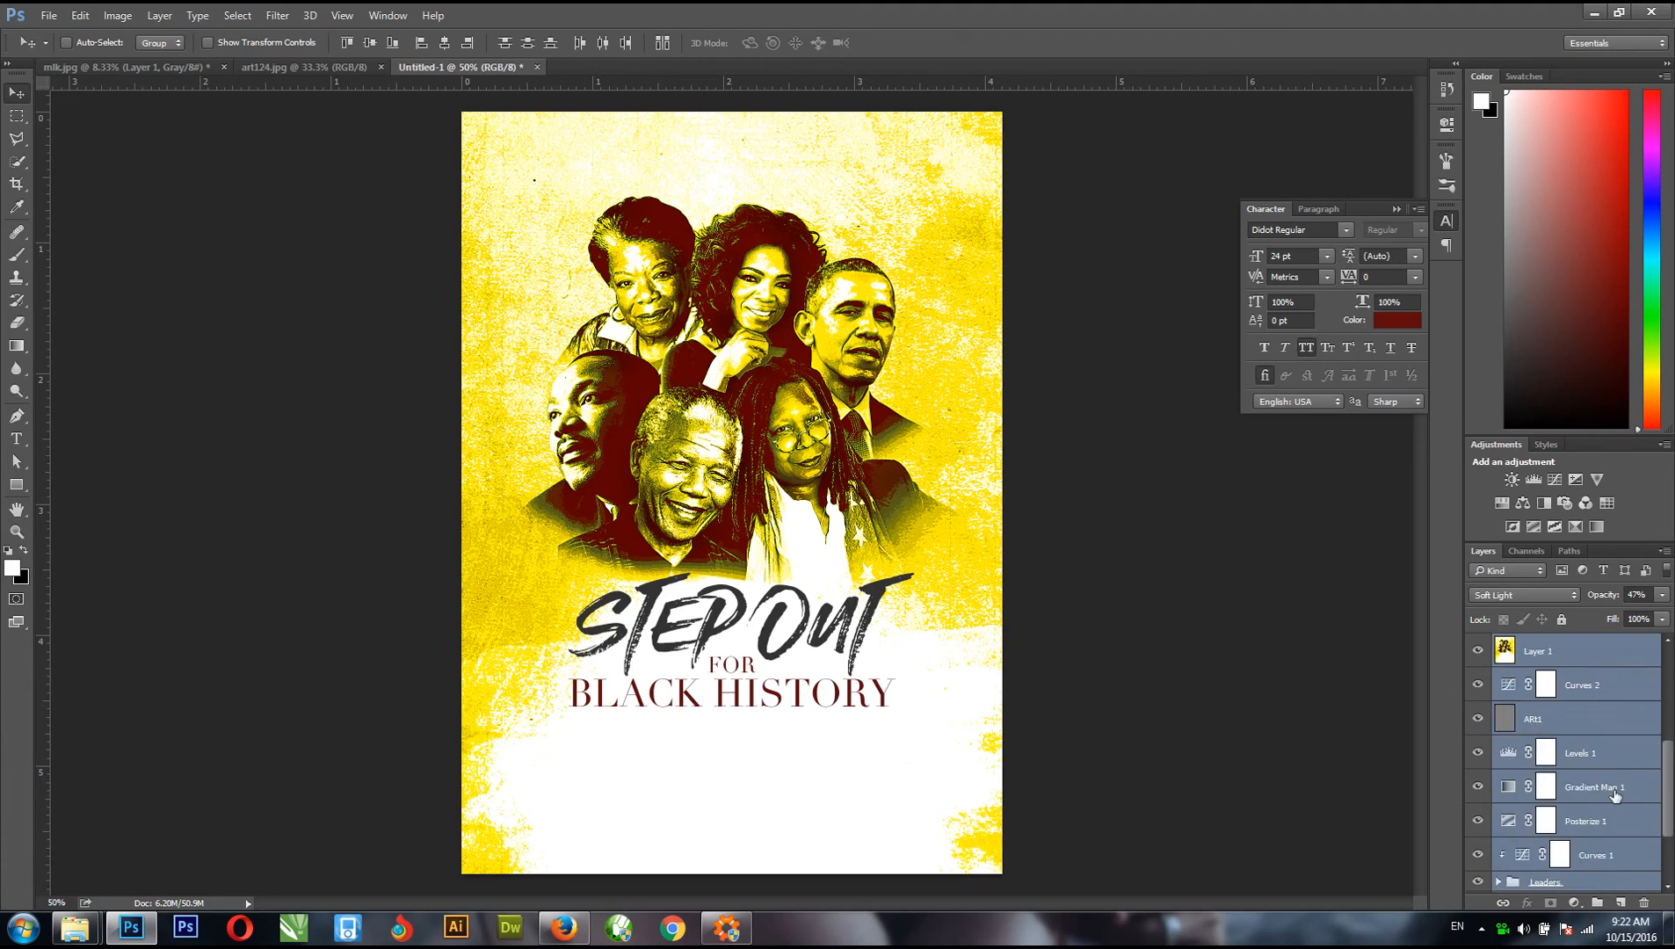
left_click(1598, 905)
double_click(1547, 746)
type("bg")
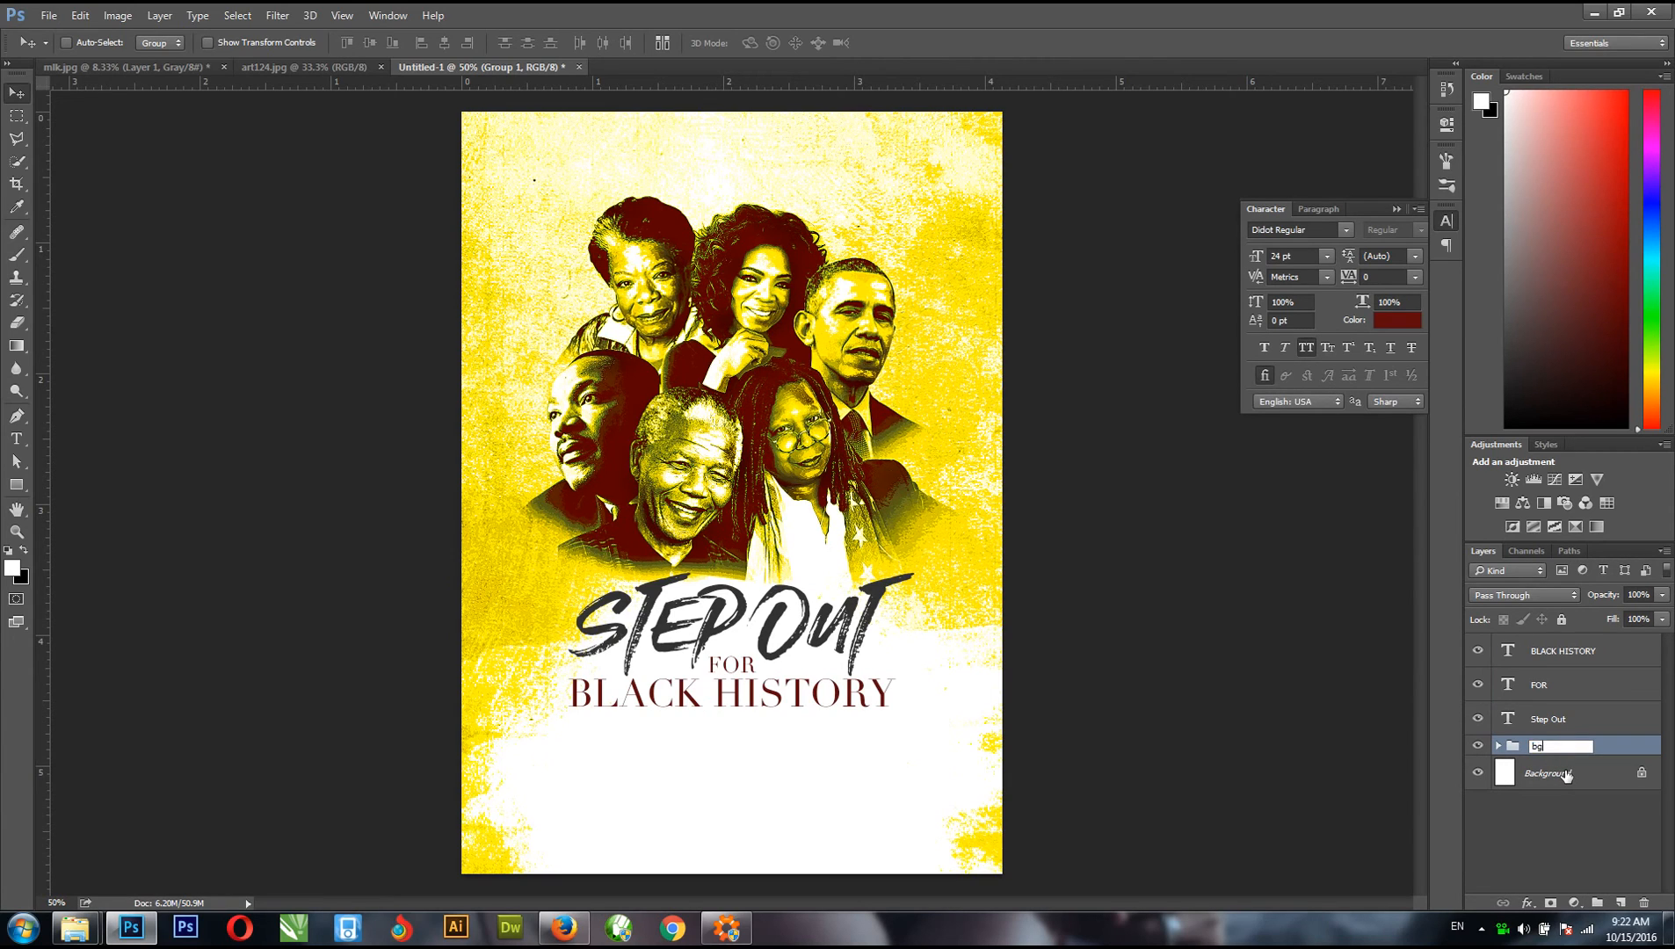
key("BackSpace")
key("Return")
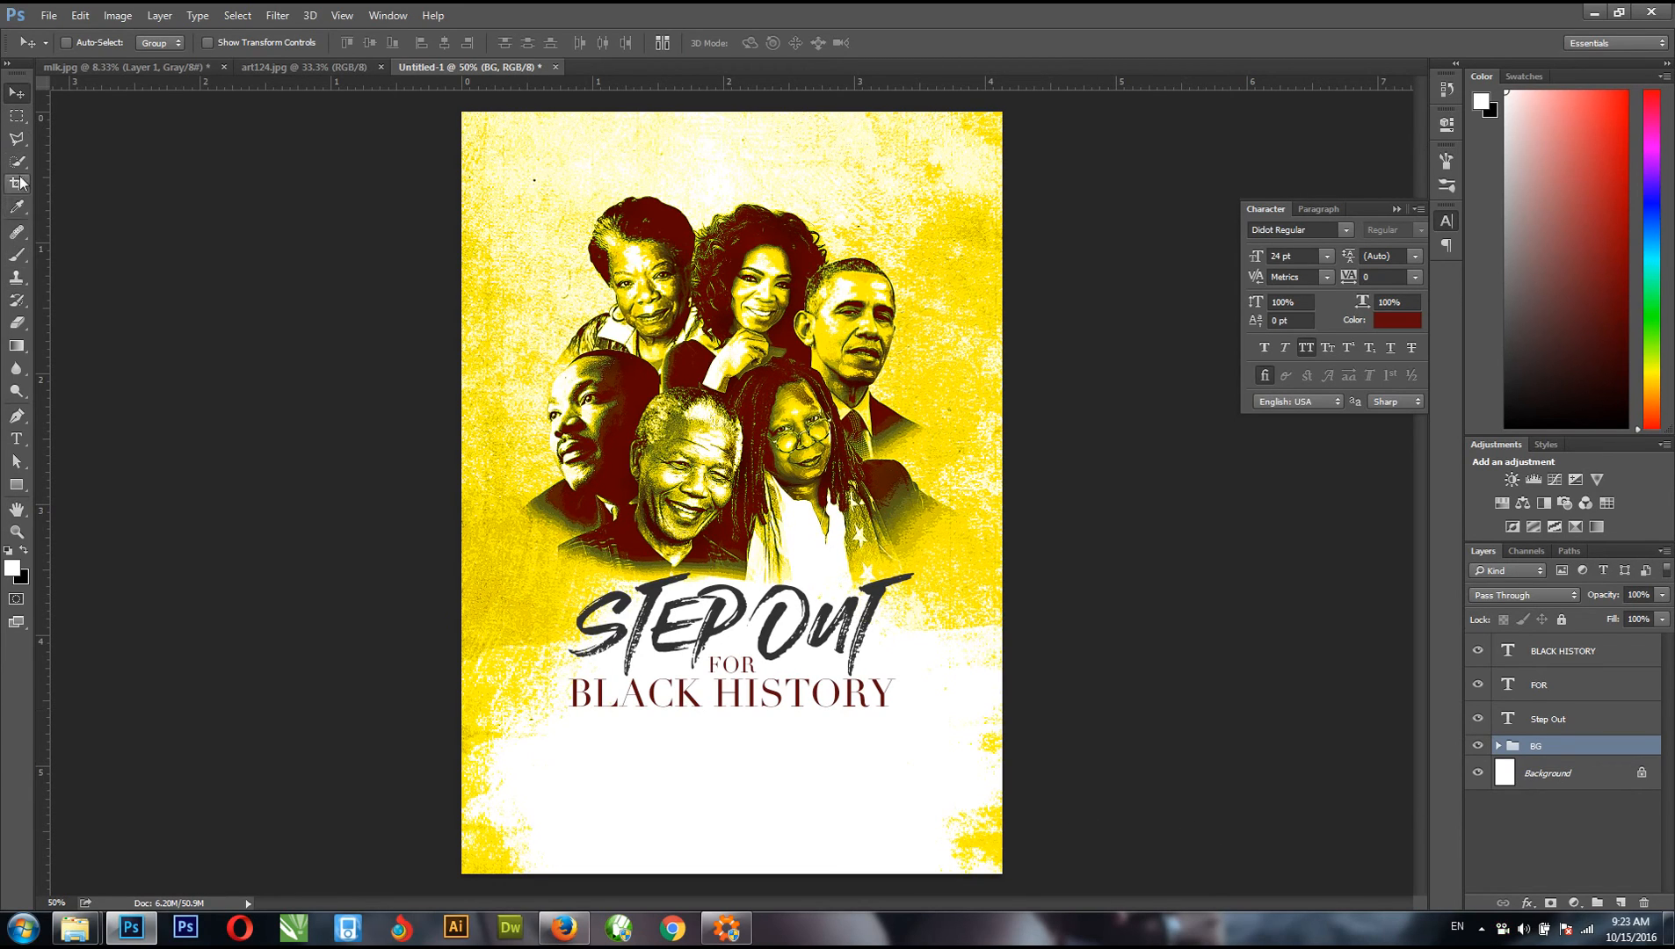
- Add a new text line reading "30TH OCT. 2016" in the white area below "BLACK HISTORY"
left_click(17, 438)
left_click(663, 777)
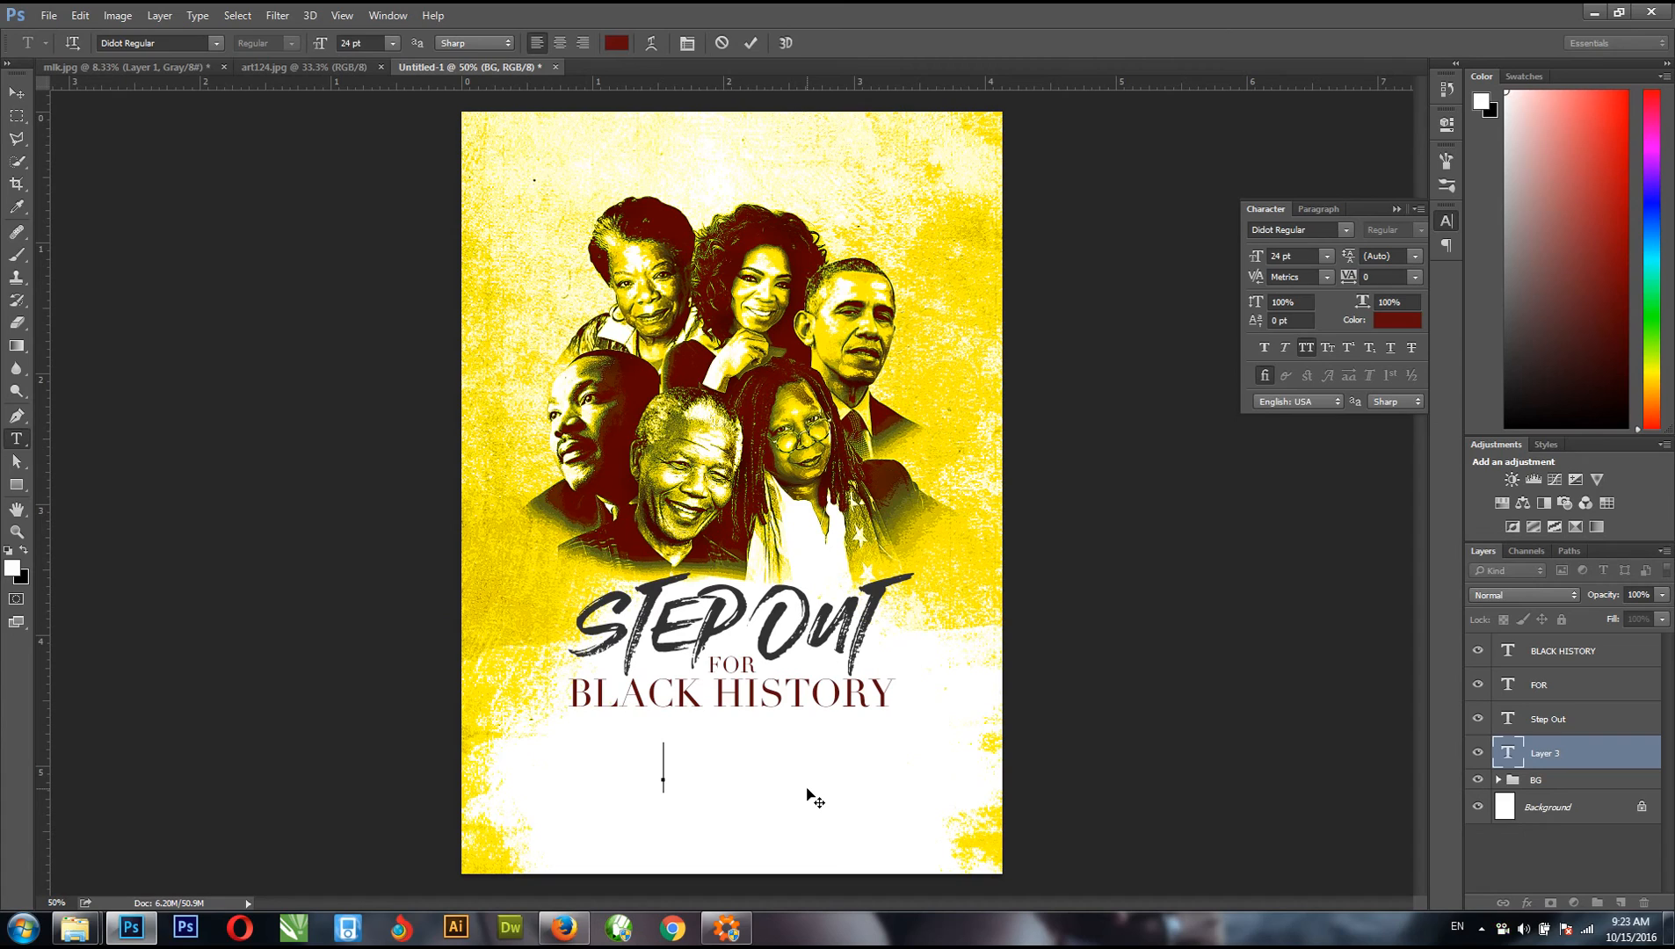
type("W")
type("TH")
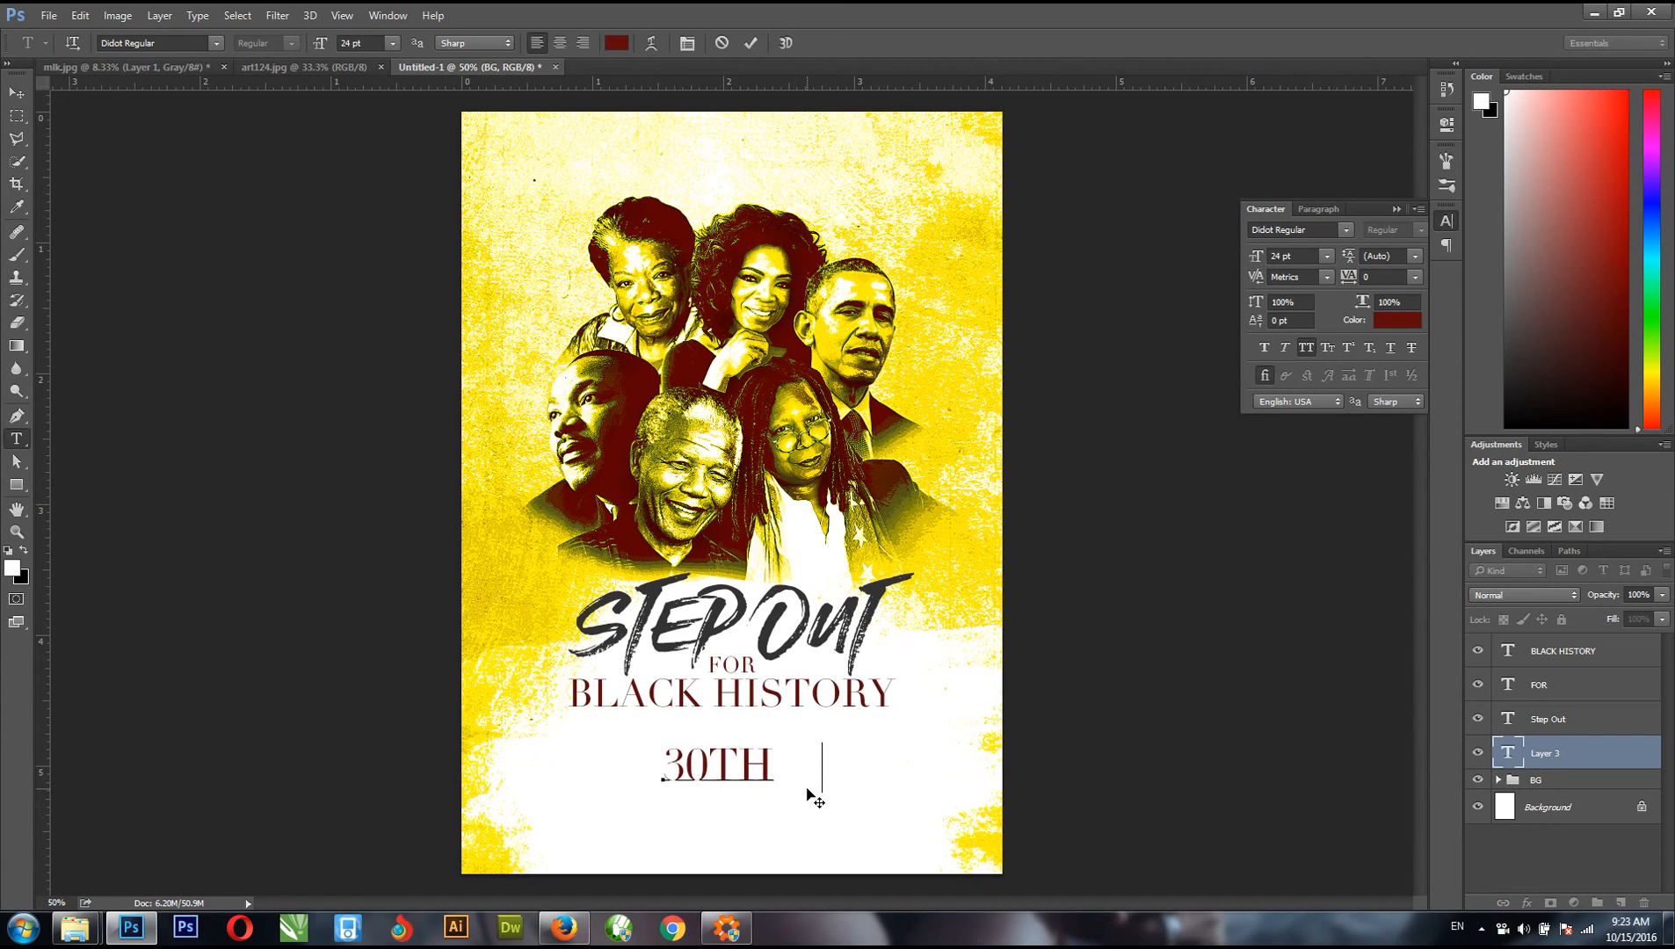
type("    CT")
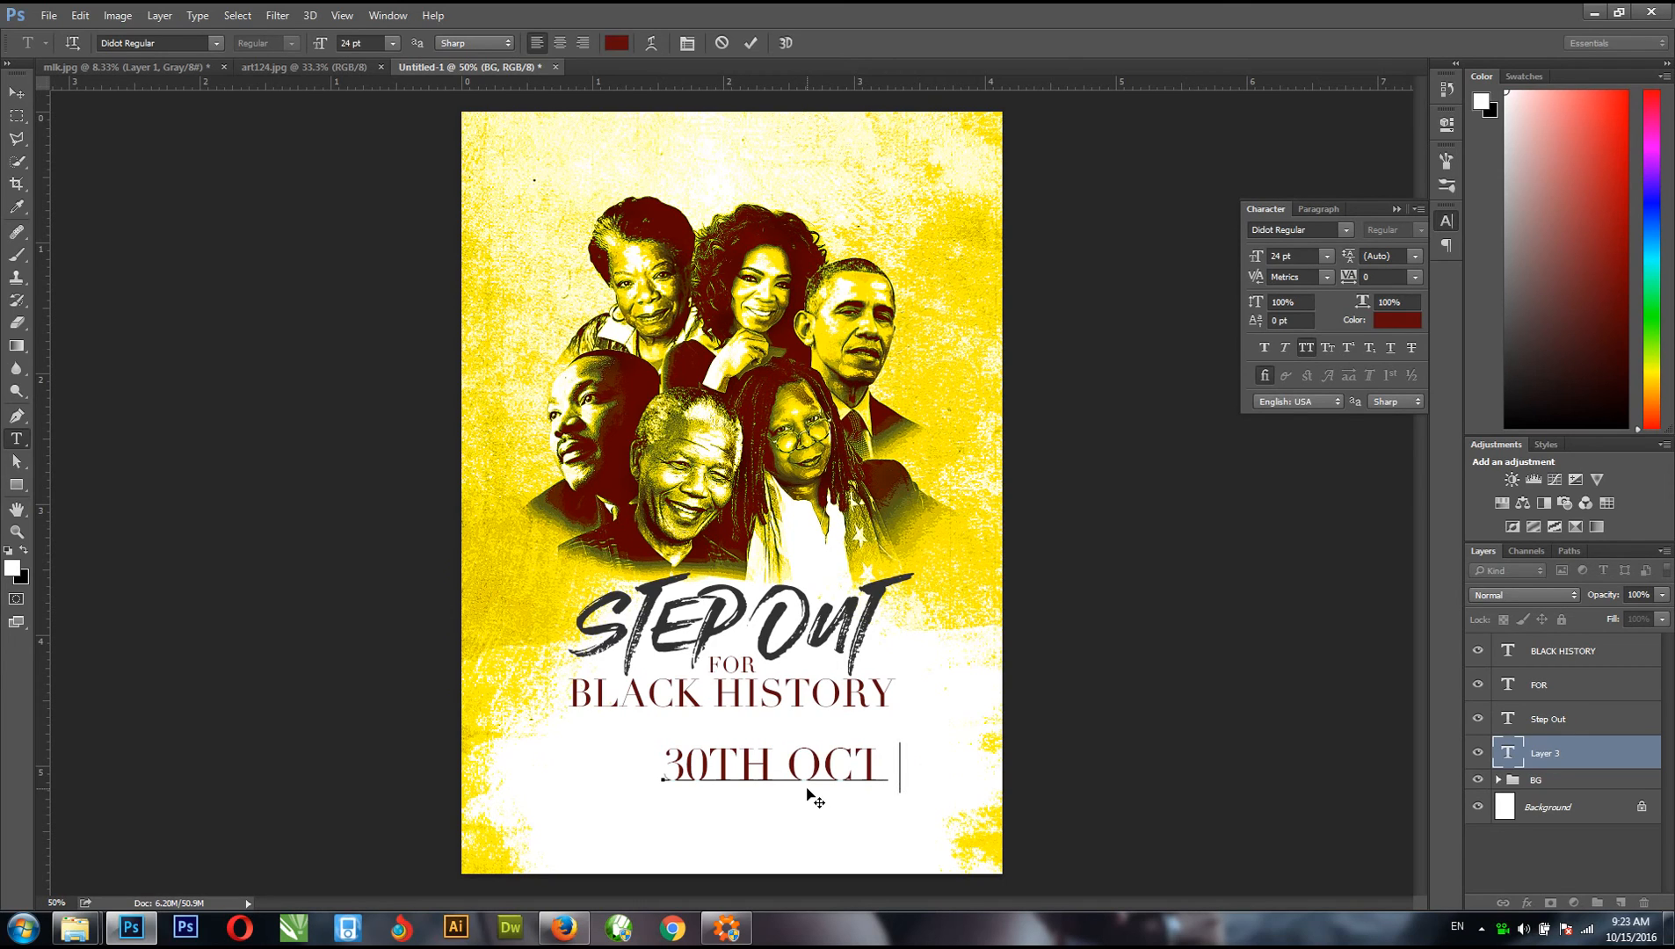
type("  1")
key("BackSpace")
type("2016")
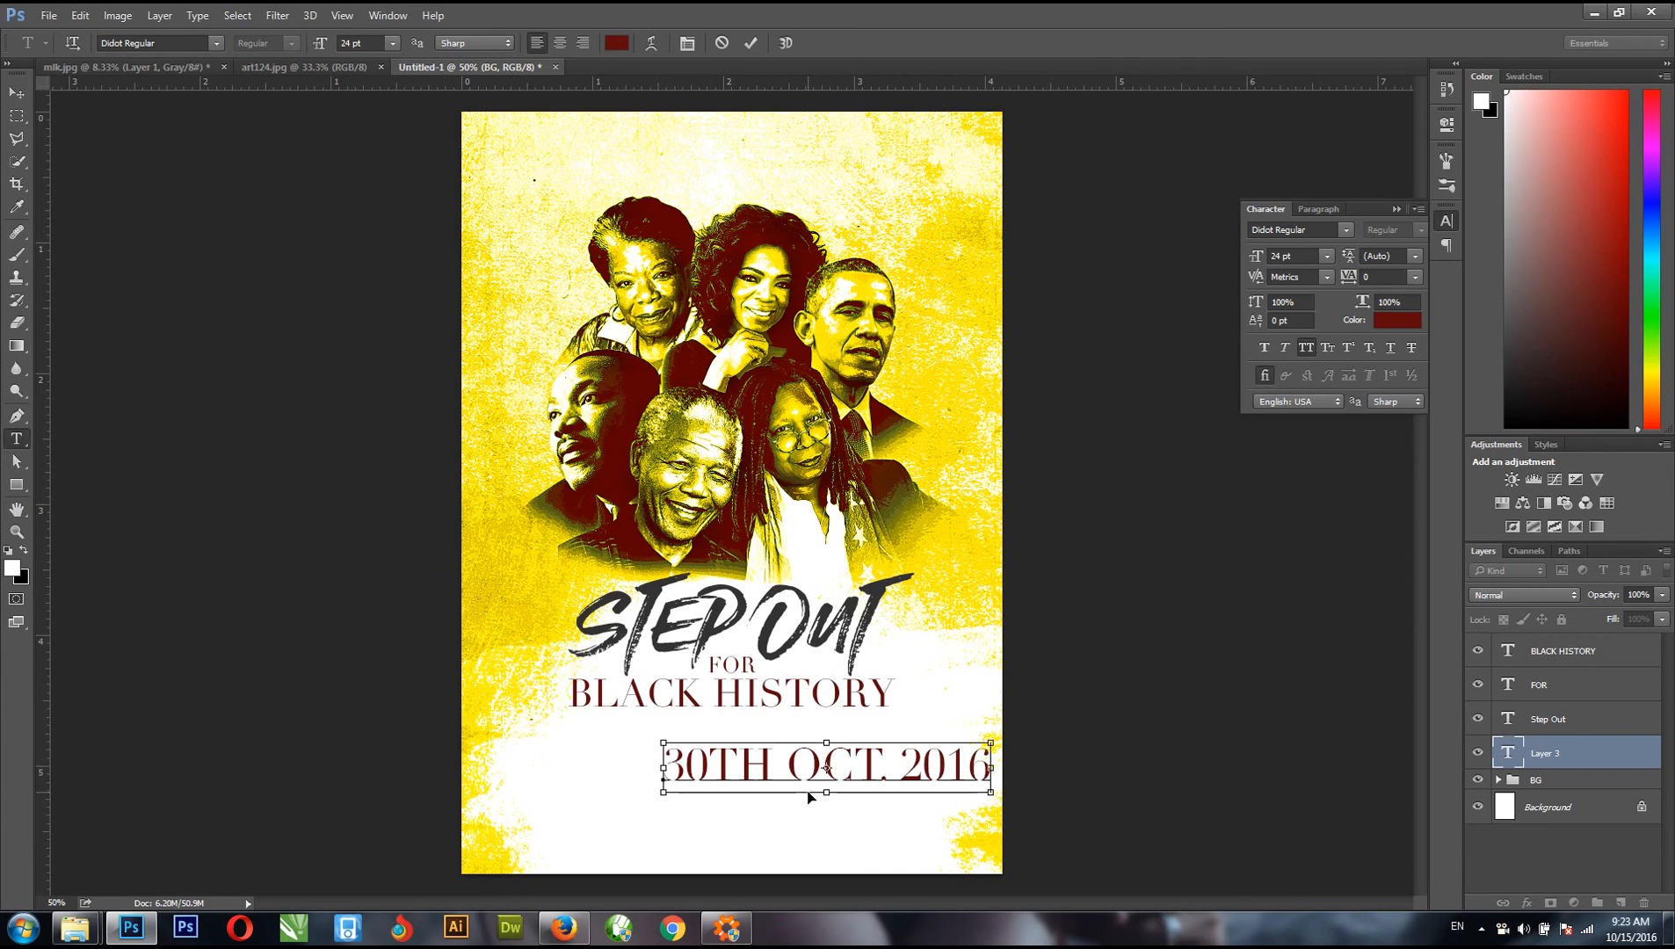
- Colour the date text dark grey #323232, sampled from the "STEP OUT" title, and commit the text
key("ctrl+a")
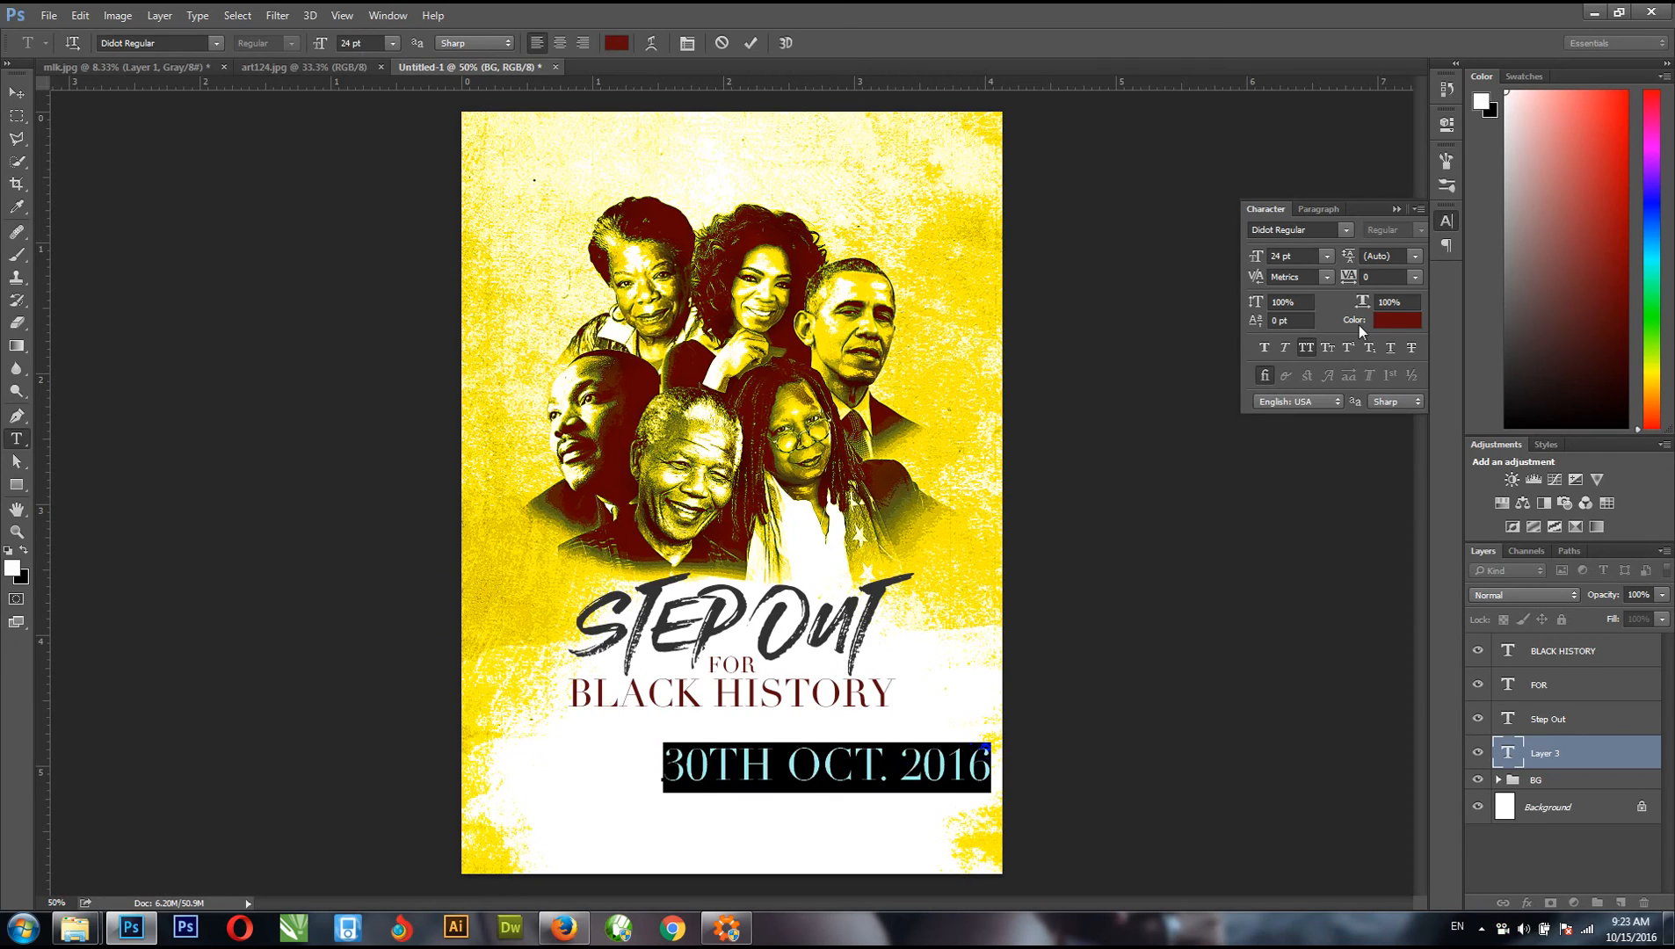
left_click(1396, 320)
left_click(771, 621)
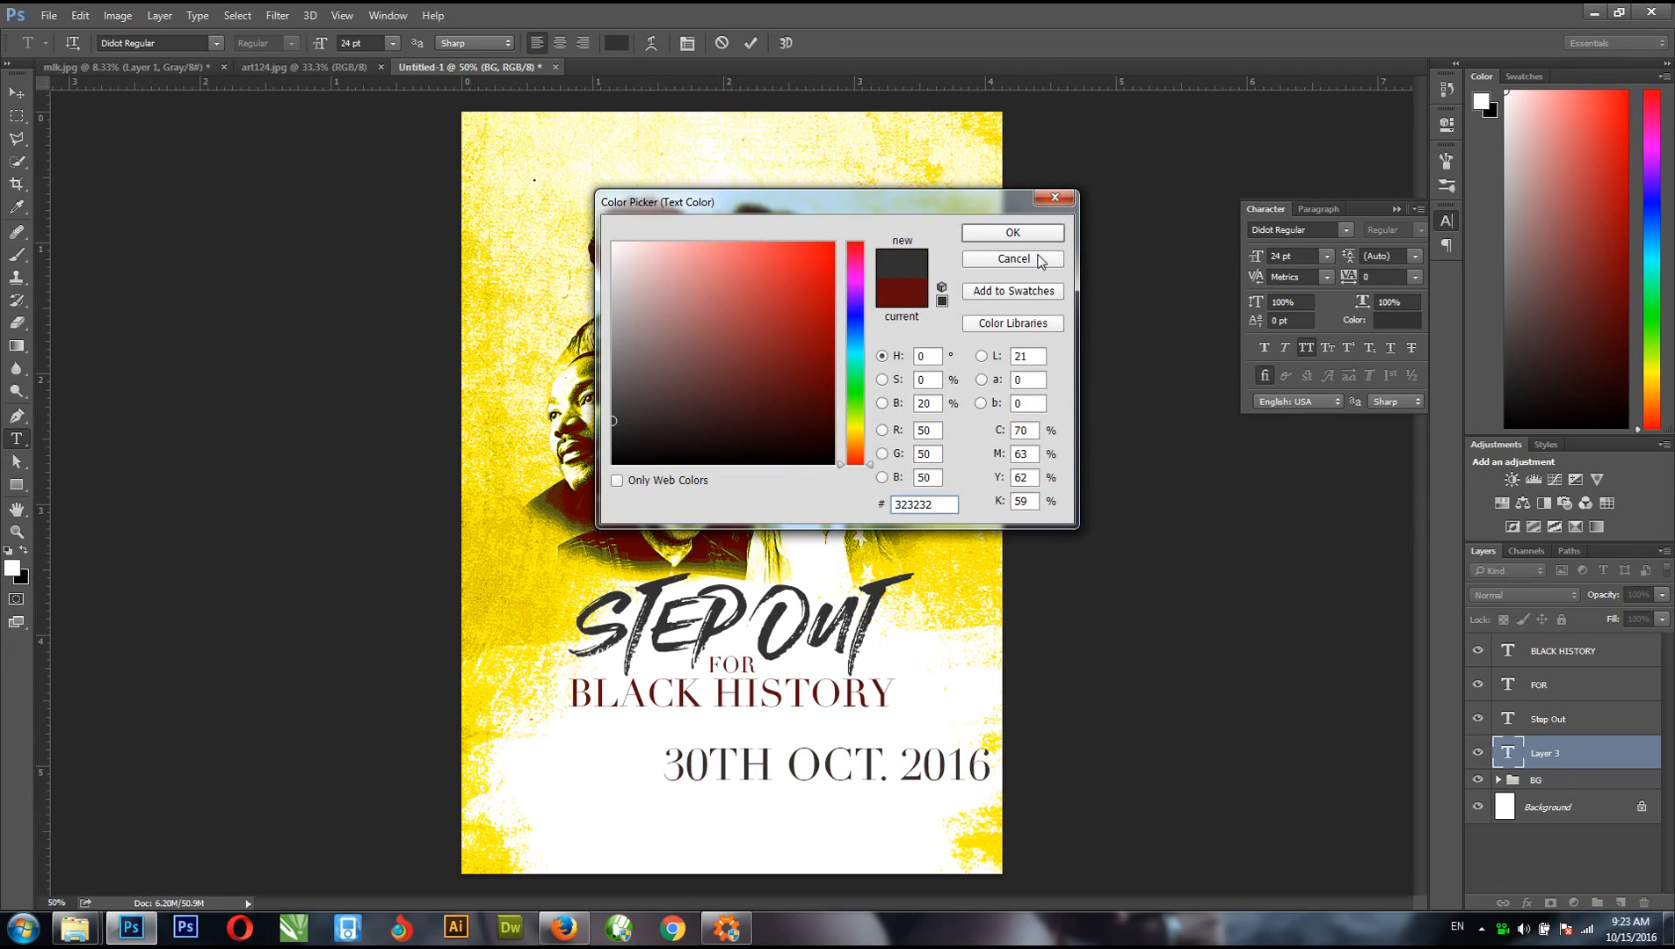
left_click(1013, 232)
key("ctrl+Return")
- Scale the date text down to about 17.59 pt and centre it beneath "BLACK HISTORY"
key("v")
left_click_drag(914, 788, 757, 780)
key("ctrl+t")
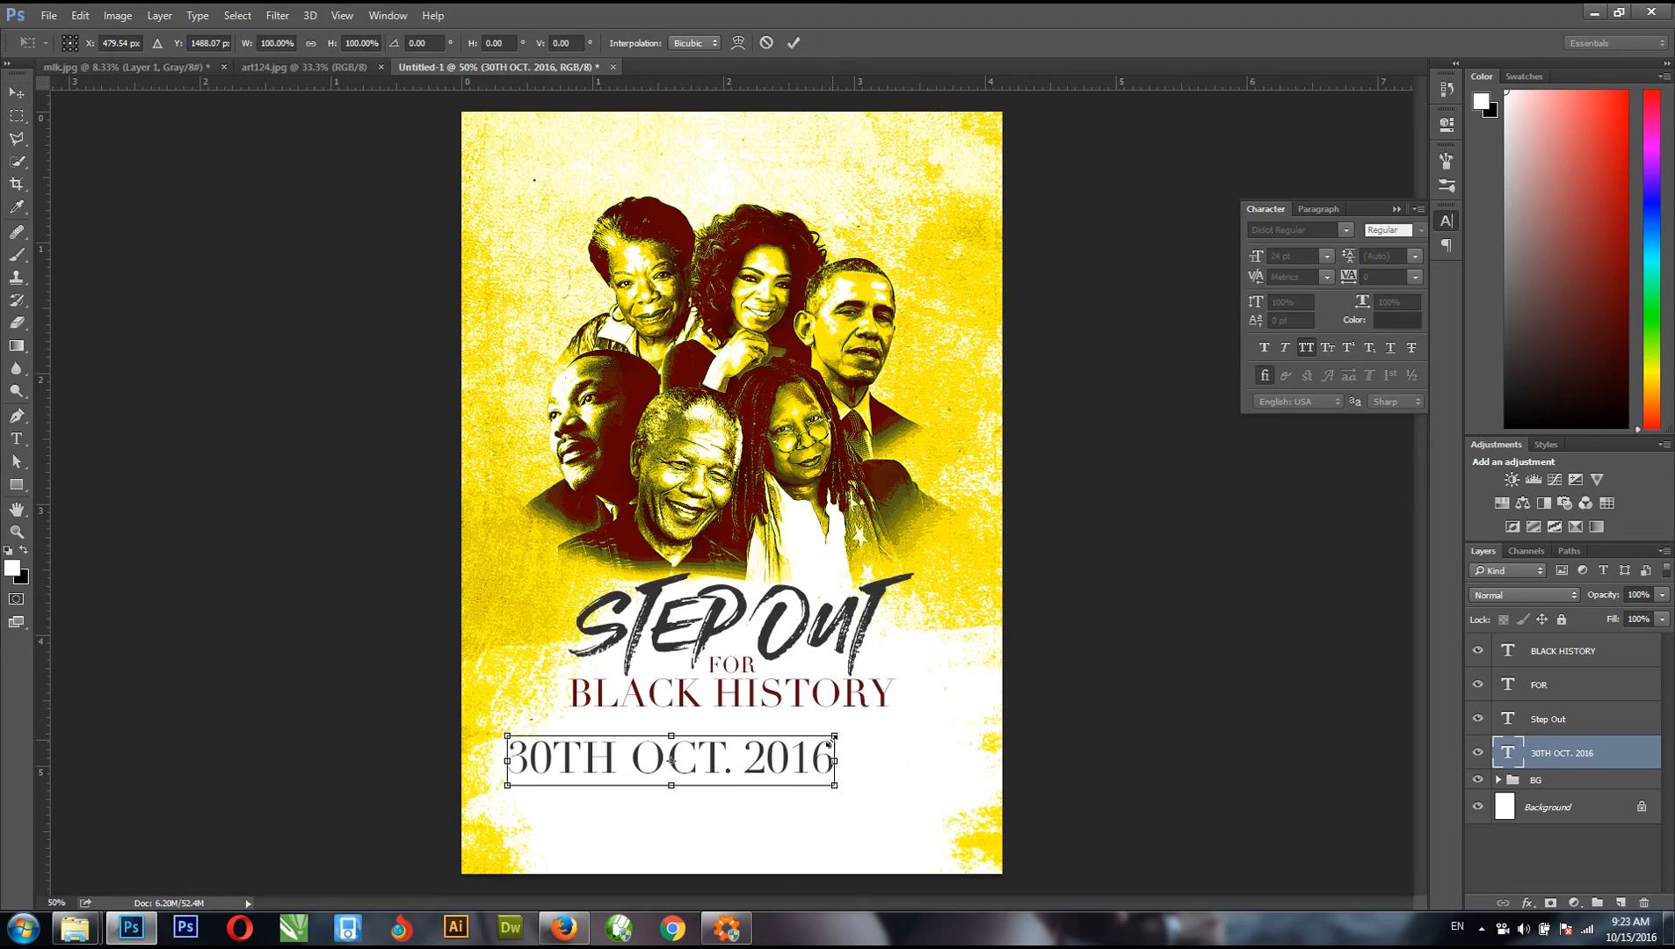
mouse_move(837, 738)
left_mouse_down()
mouse_move(755, 749)
mouse_move(852, 740)
left_mouse_up()
key("Return")
left_click_drag(728, 758, 759, 773)
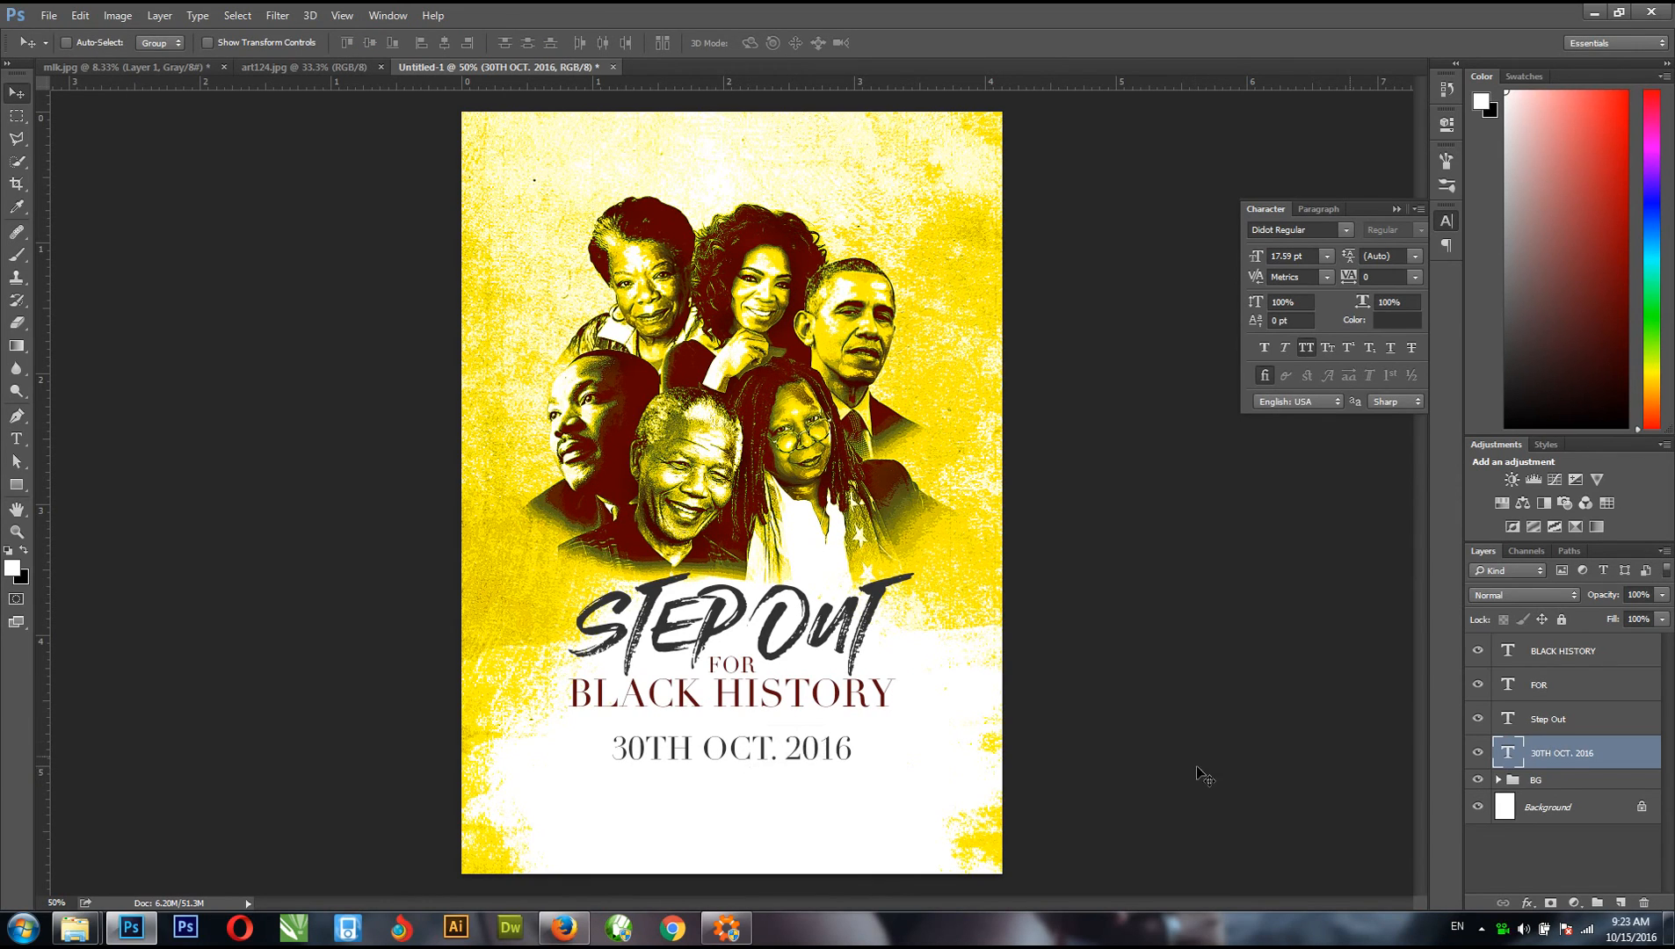
- Move the three title lines and the date down into the white area, with the date closer to "BLACK HISTORY"
left_click(1568, 650)
left_click(1554, 717, "shift")
left_click_drag(785, 617, 800, 698)
left_click(1575, 753, "shift")
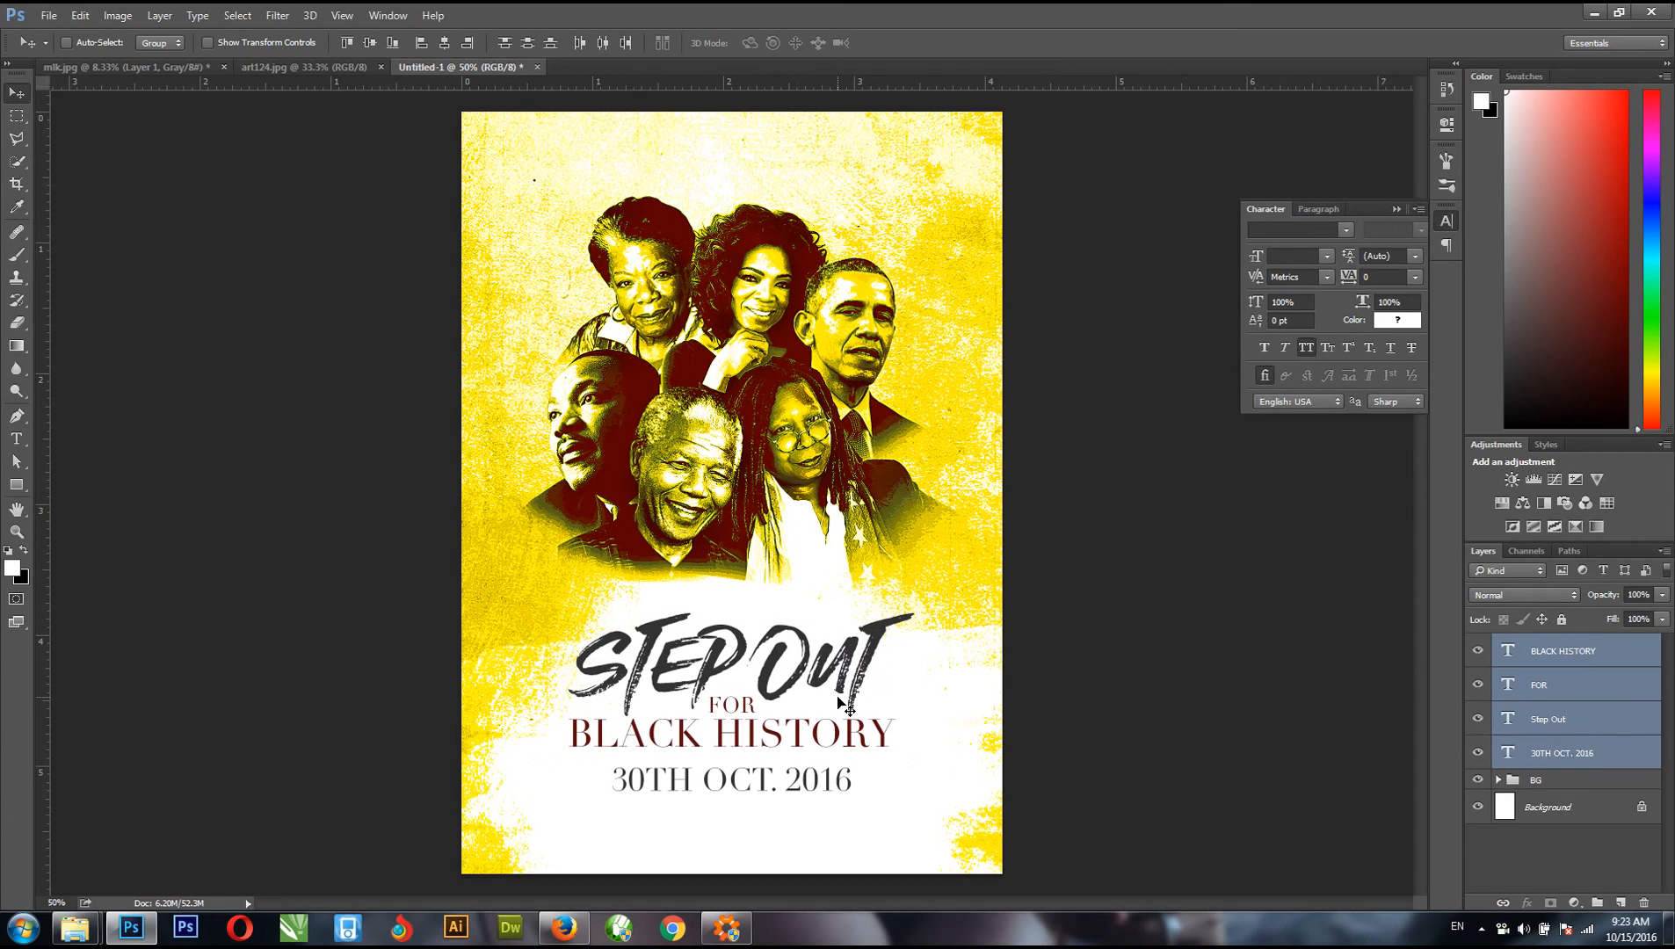
- Scale the date text down slightly, then shift all four text lines up together
left_click(1563, 644)
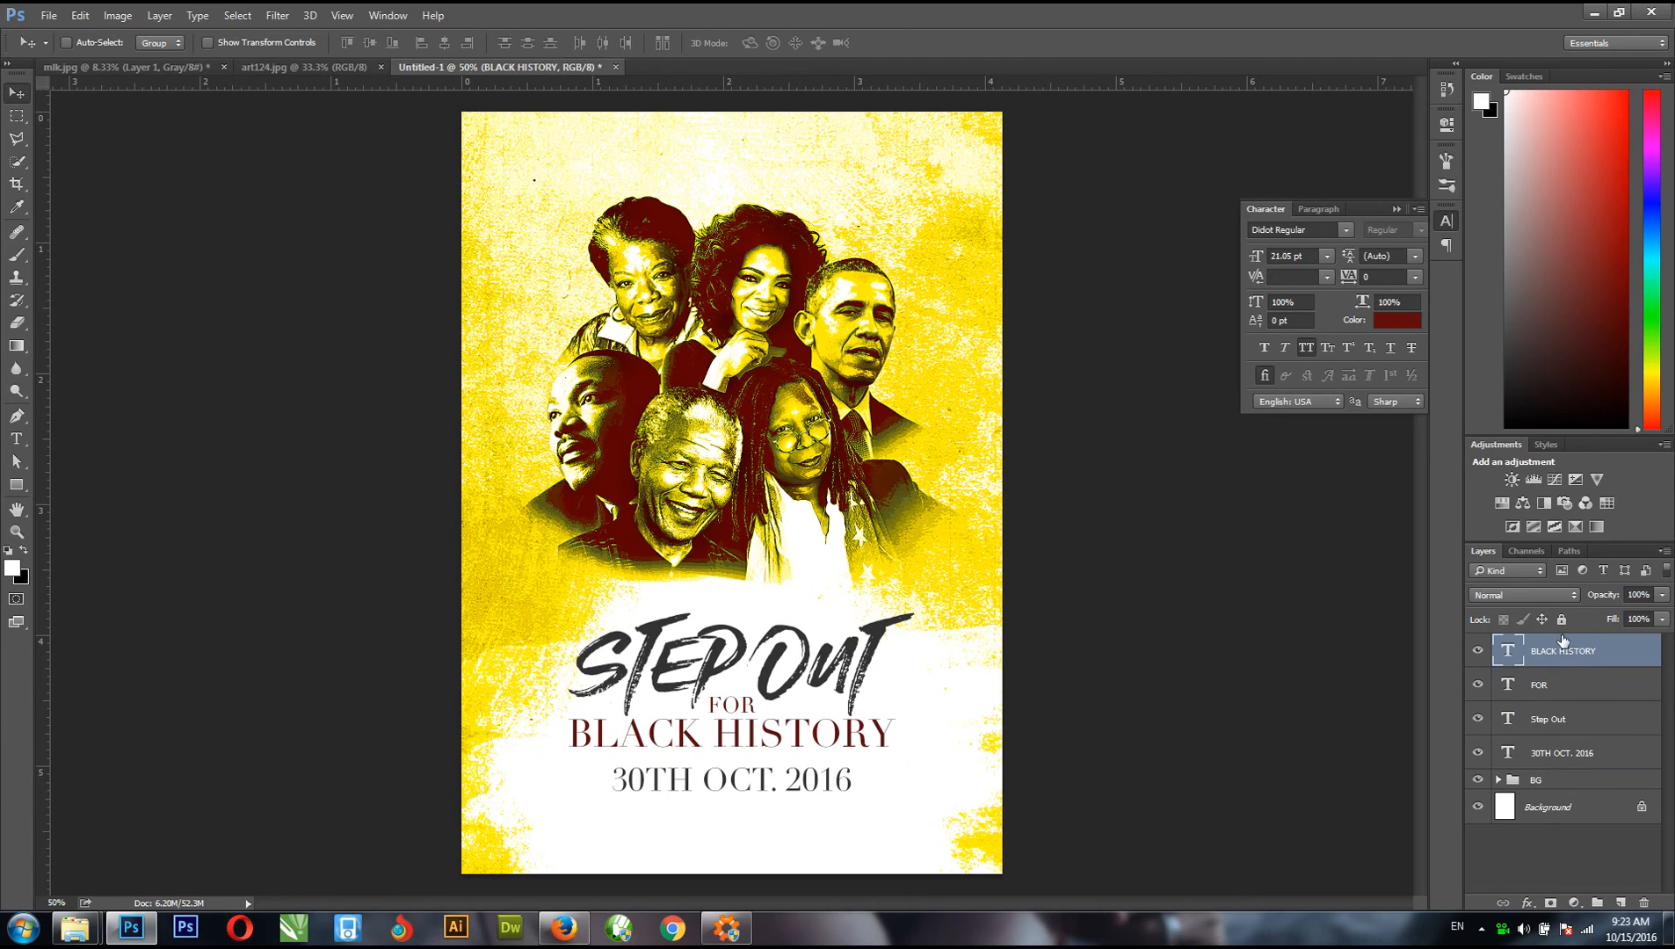
right_click(835, 780)
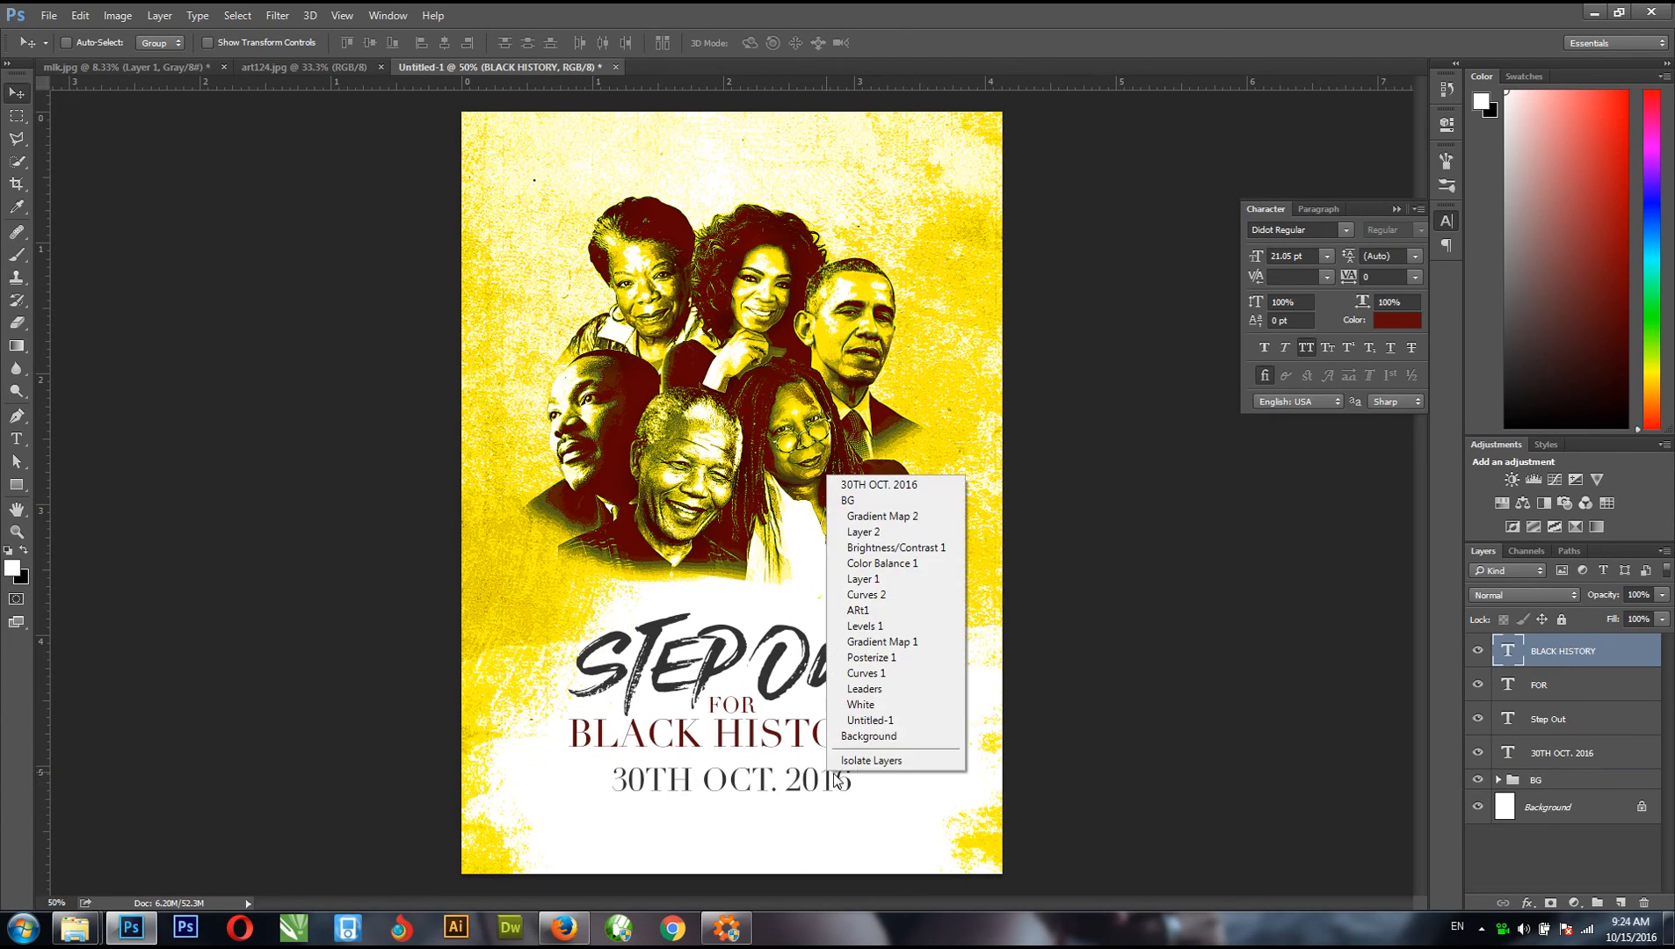
left_click(874, 485)
key("ctrl+t")
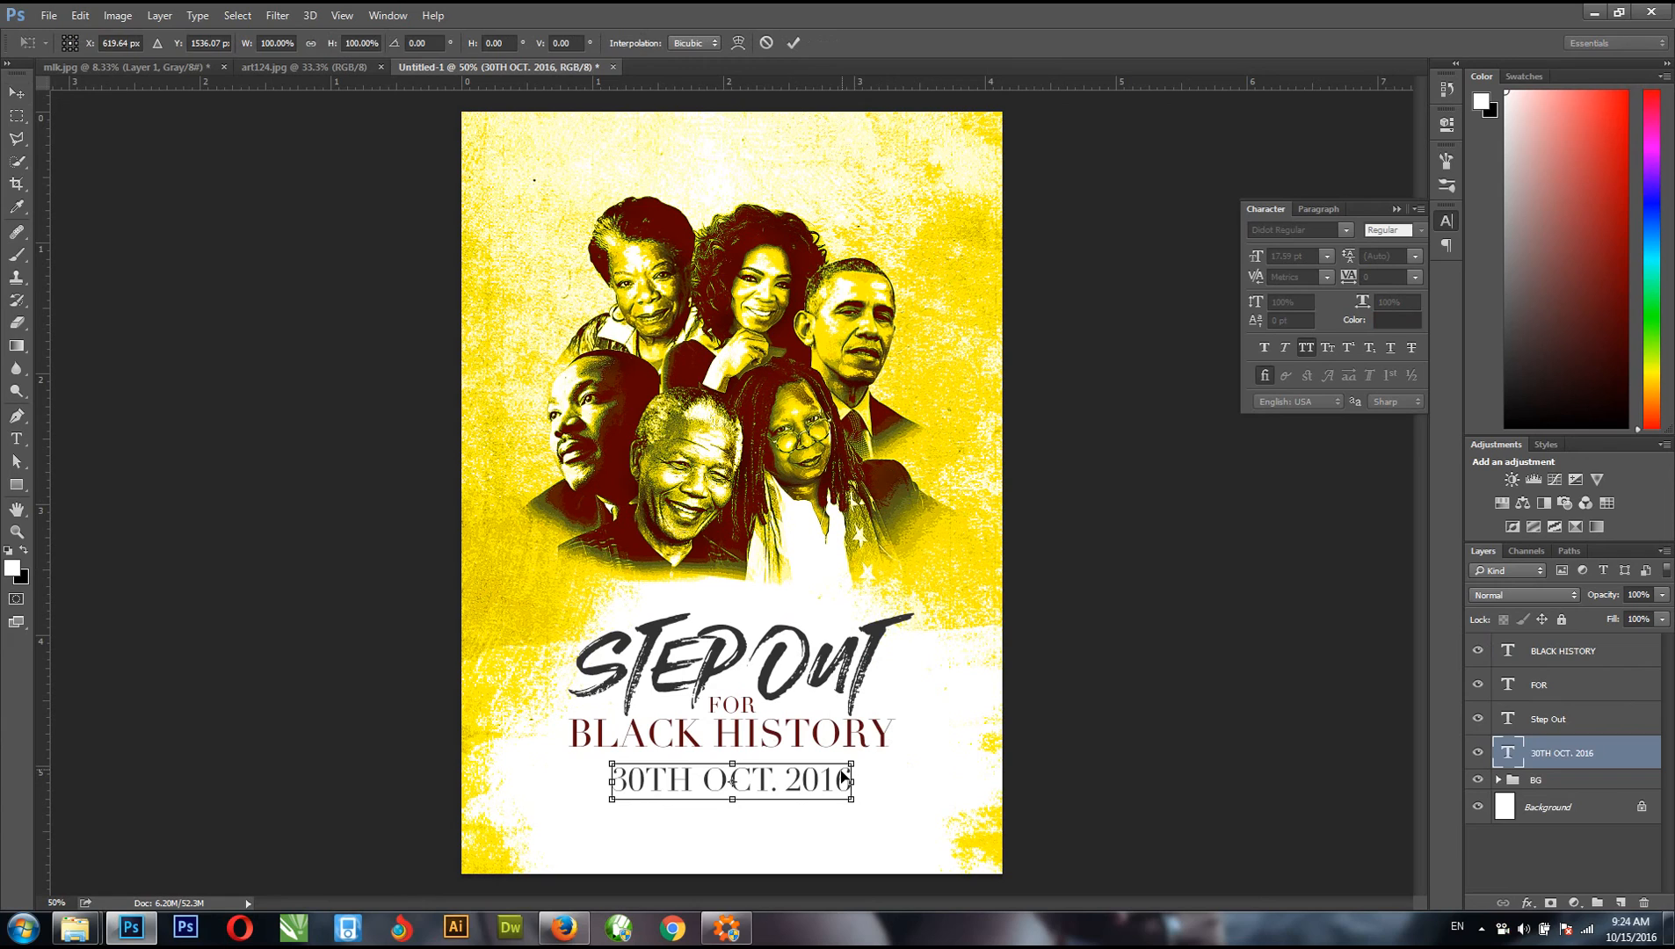
left_click_drag(852, 761, 810, 717)
key("Return")
left_click(1571, 652, "shift")
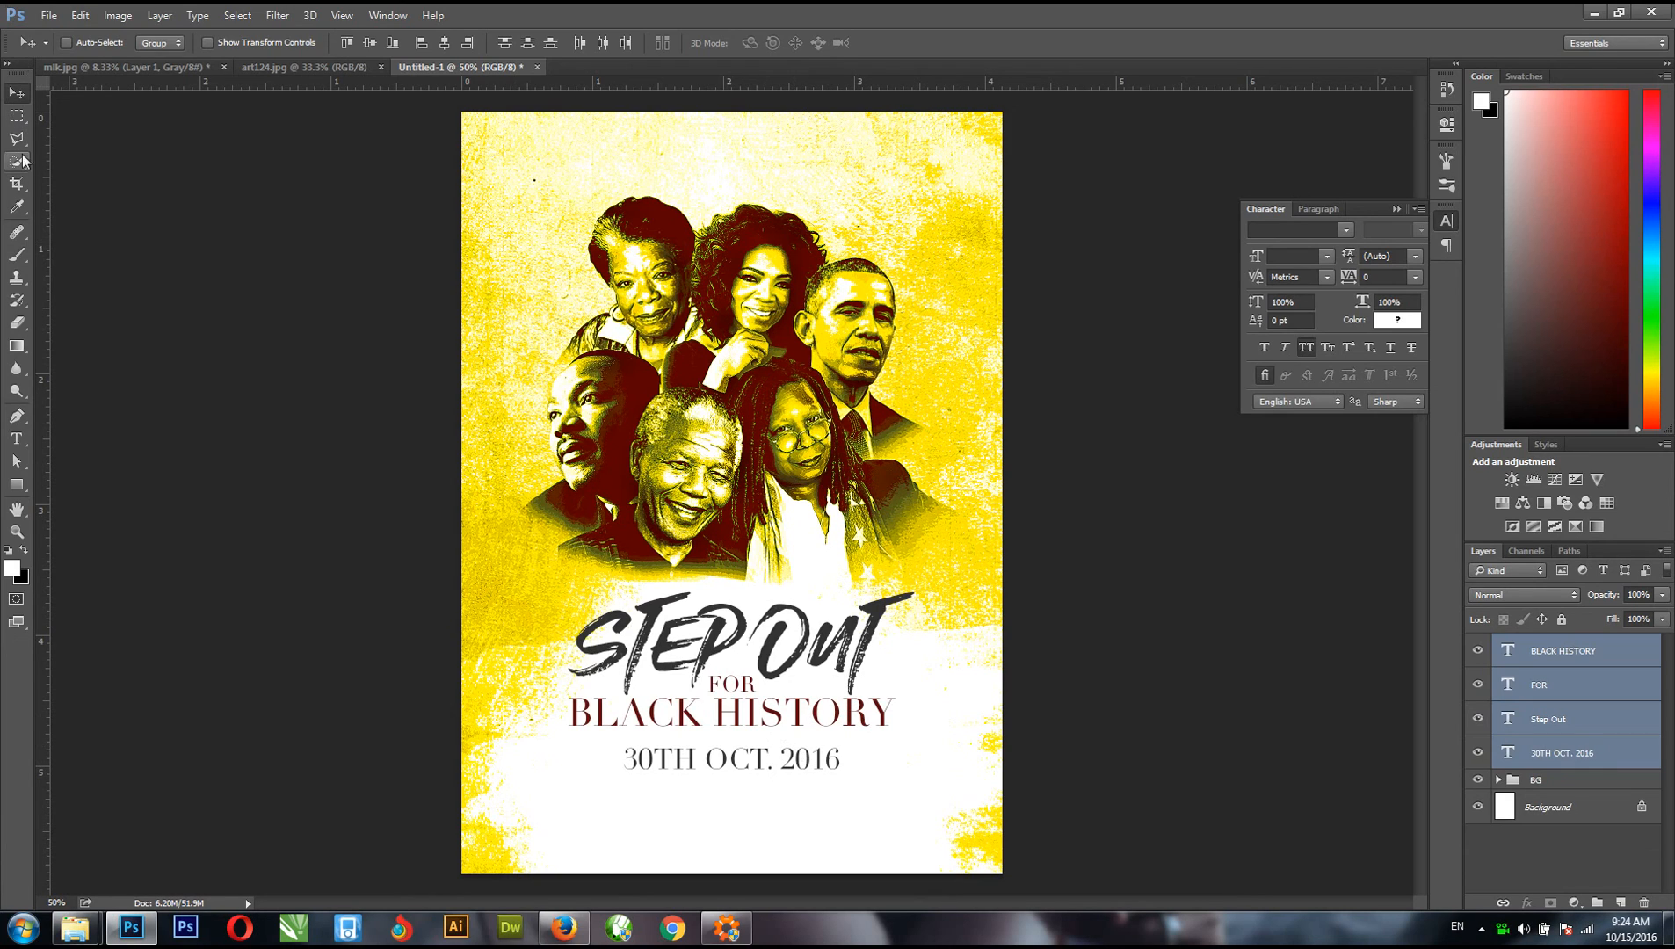
- Add the text "CEASAR GRAPHIX TUTORIAL" above the portraits near the poster's upper edge, coloured dark grey
left_click(15, 439)
left_click(523, 154)
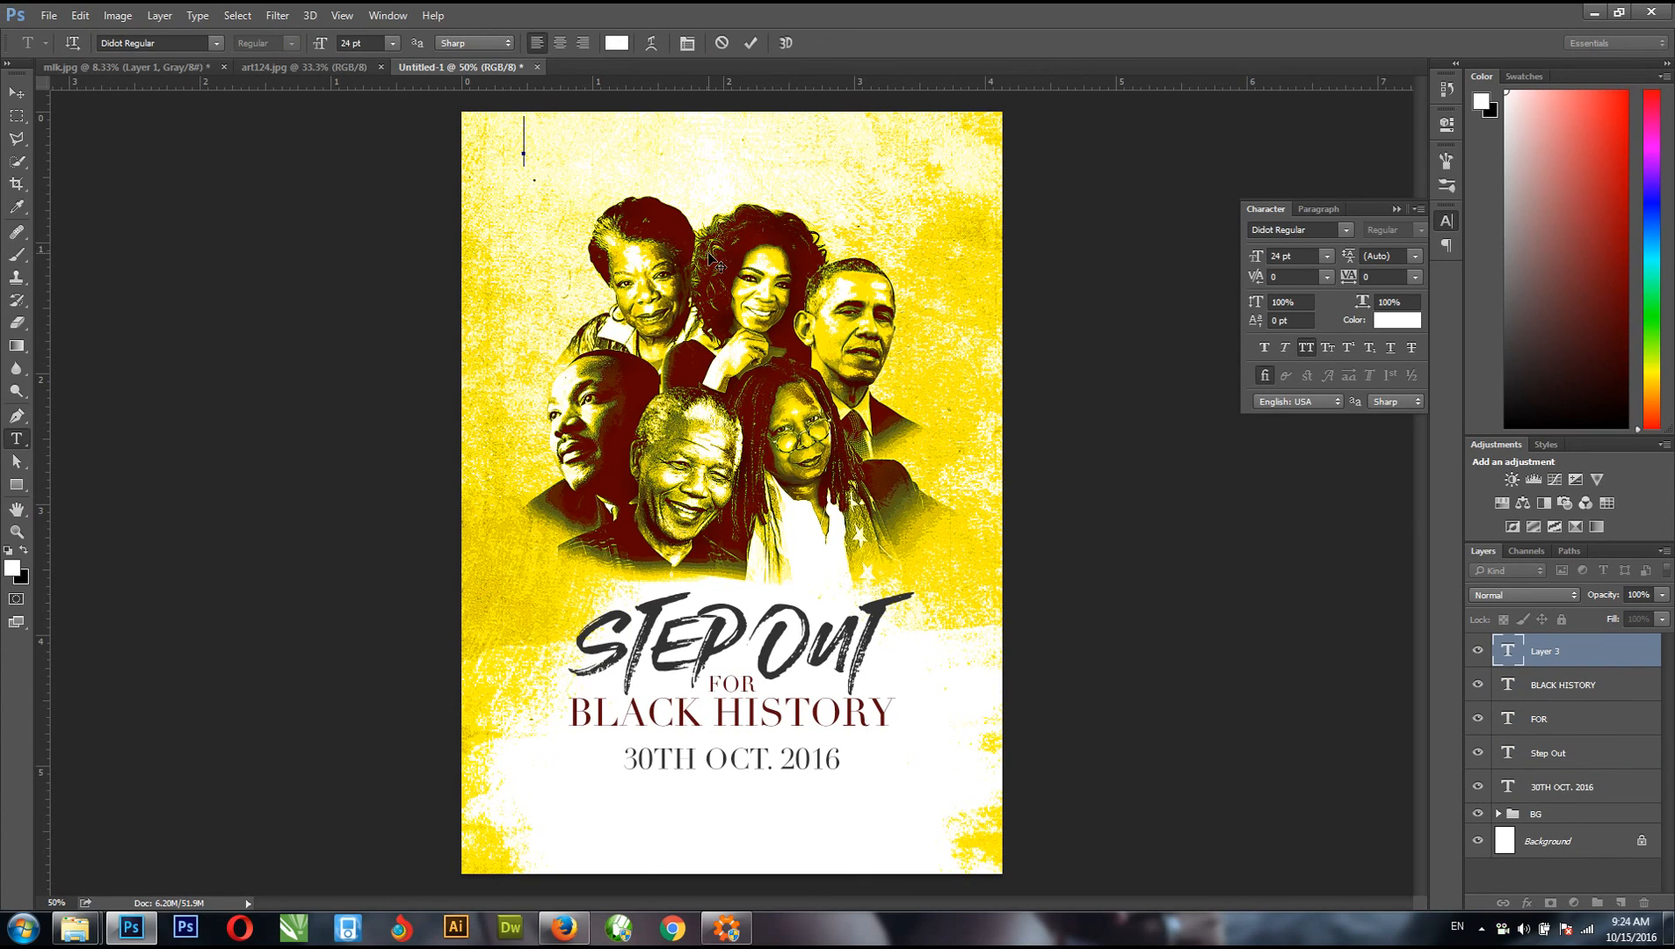
type("COVENATING")
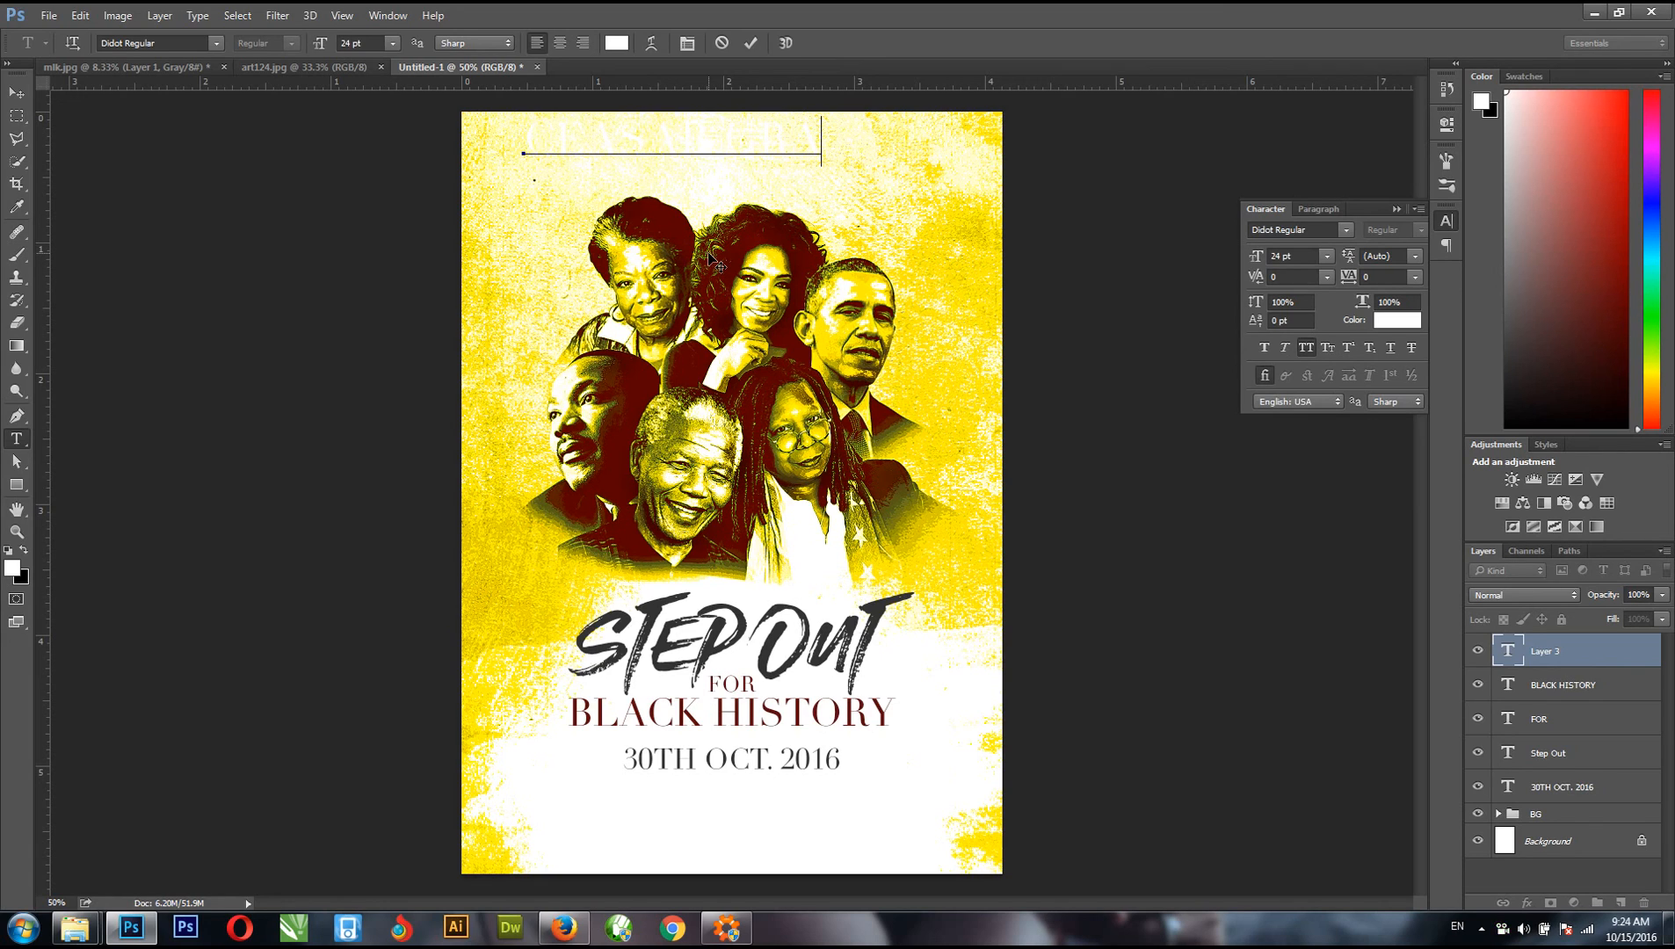
key("ctrl+a")
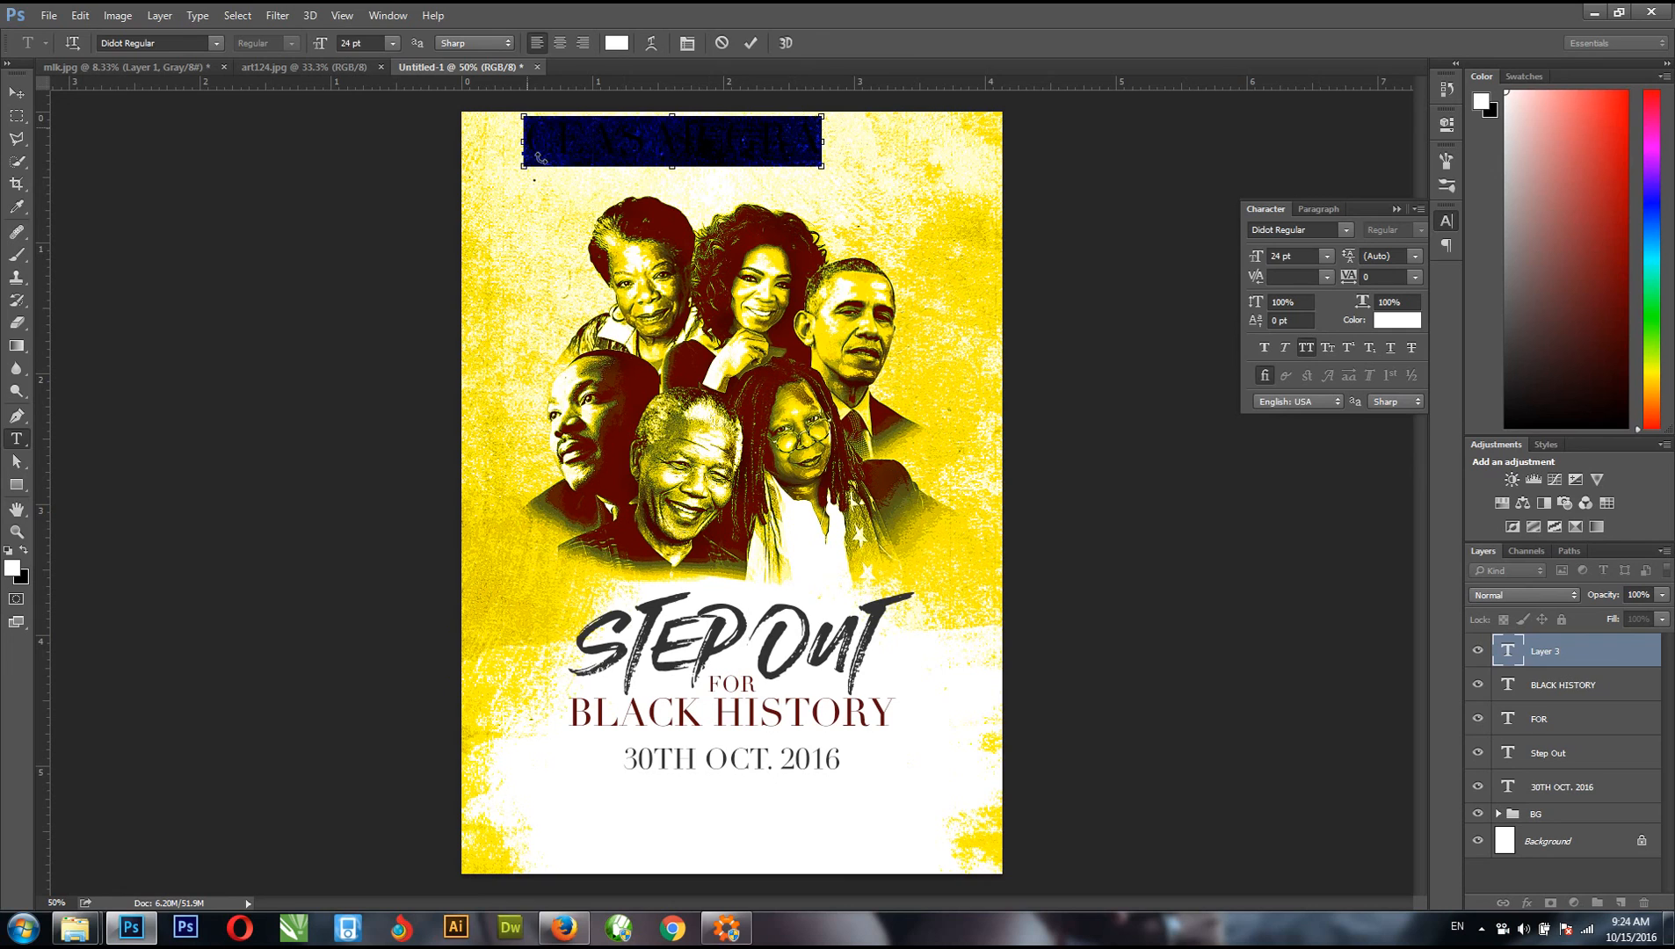
left_click(616, 42)
left_click(658, 404)
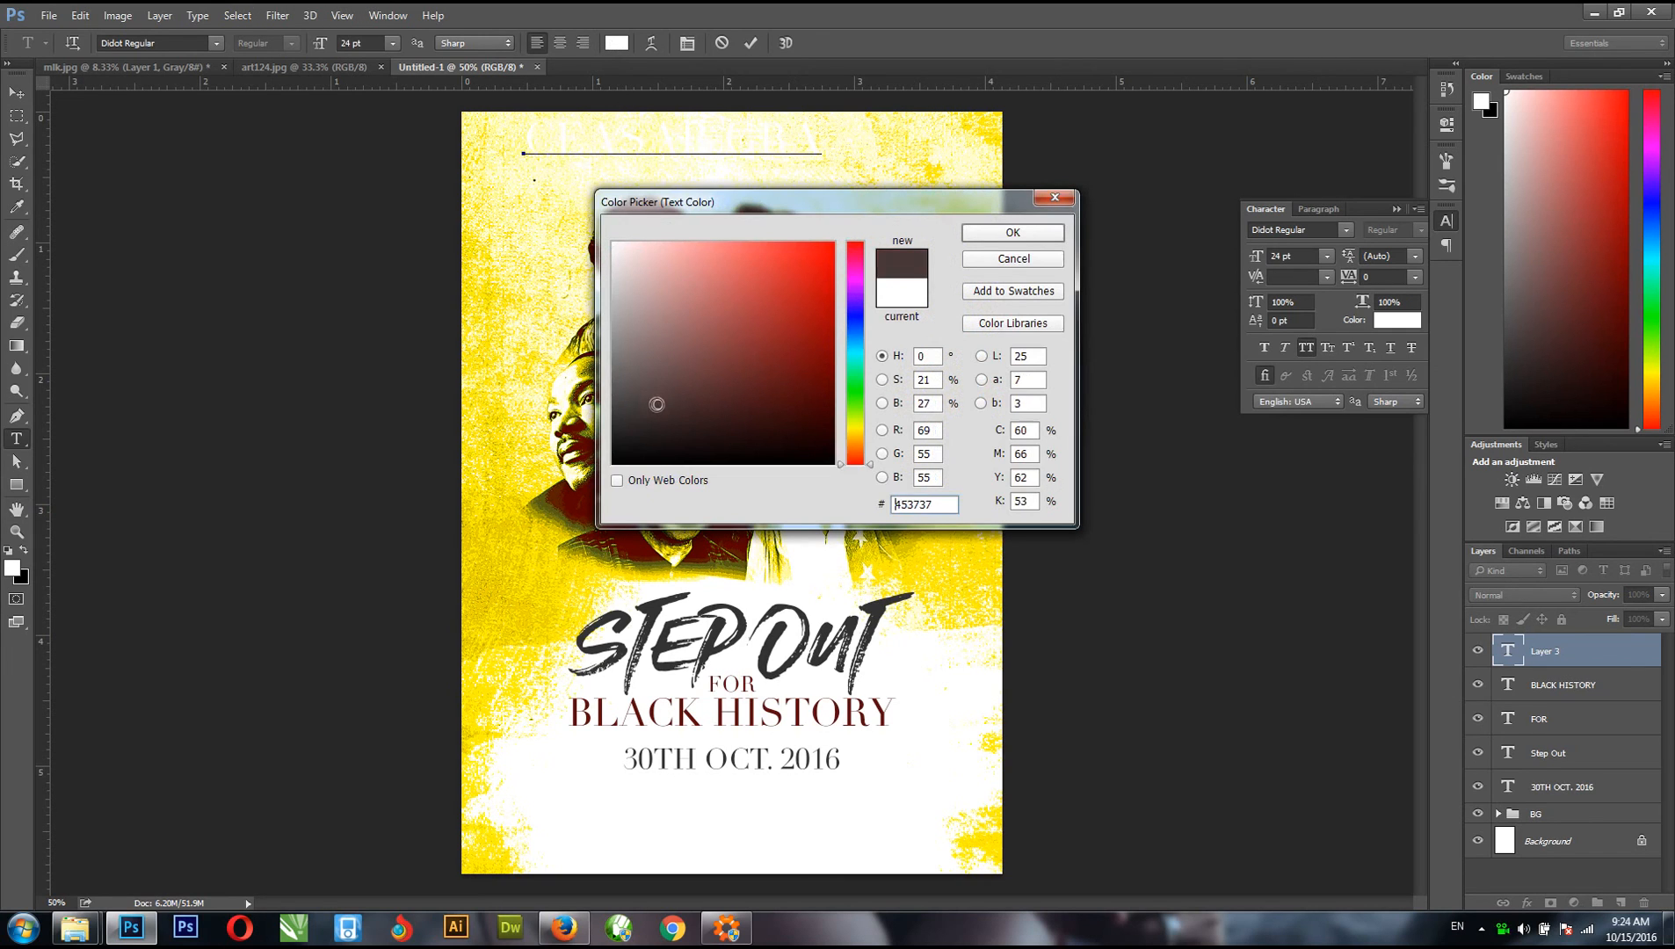
left_click(629, 404)
left_click(1009, 234)
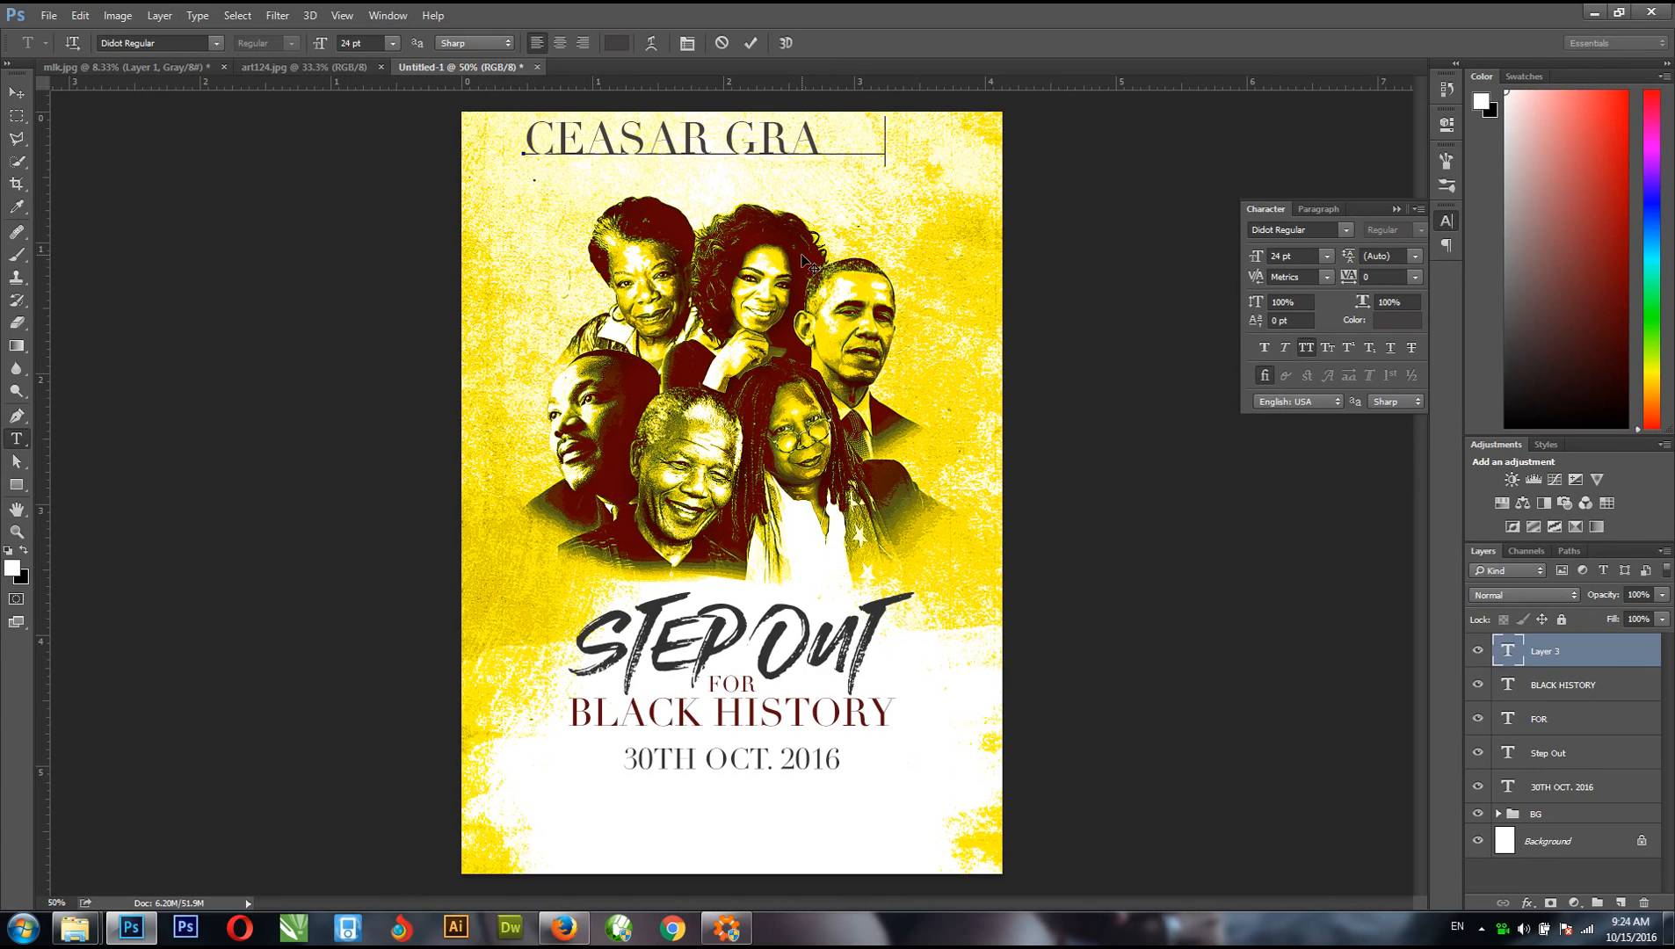
type("IX TUTORIAL")
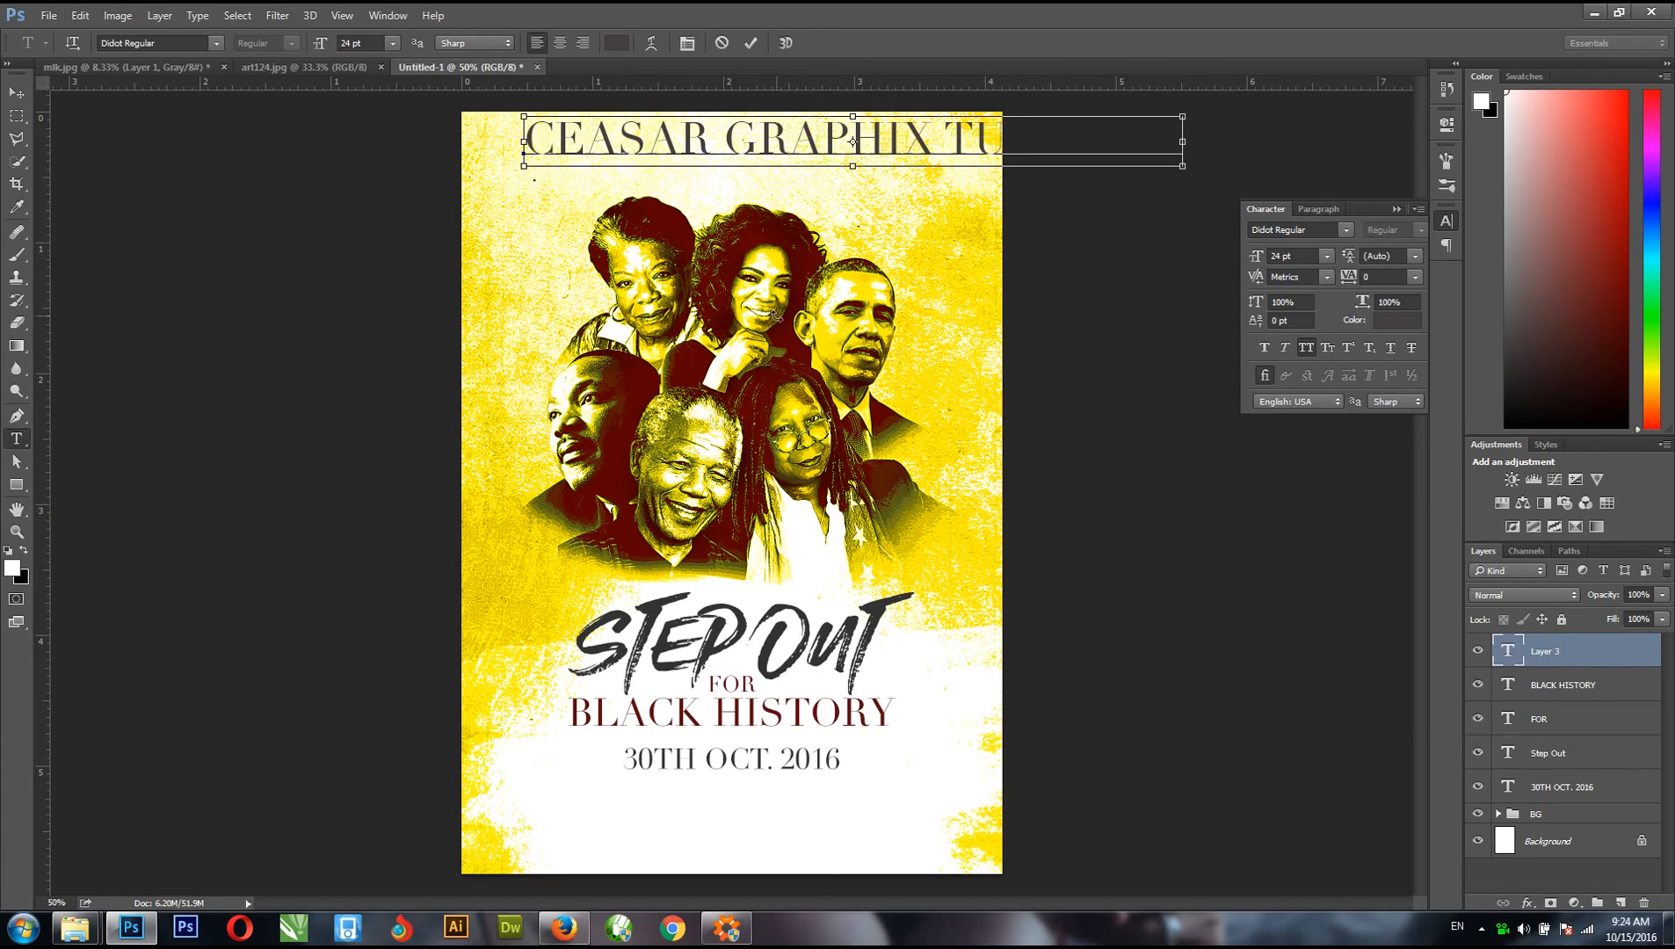
- Set the size of the "CEASAR GRAPHIX TUTORIAL" text to 10 pt
key("ctrl+a")
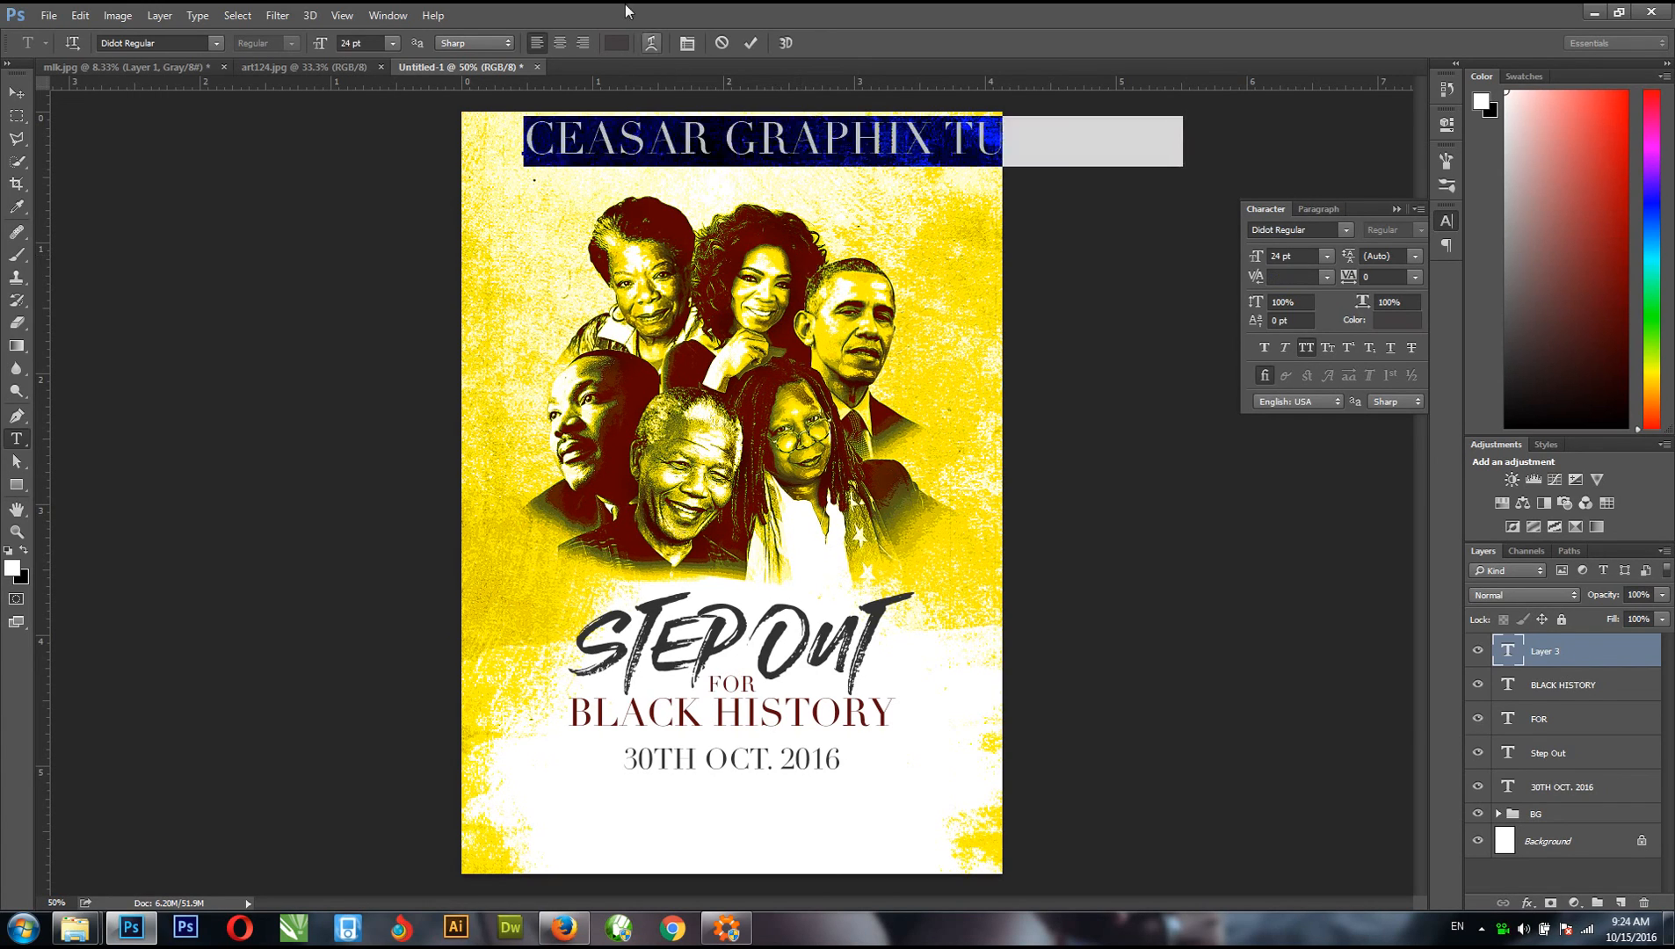
left_click(393, 43)
left_click(388, 148)
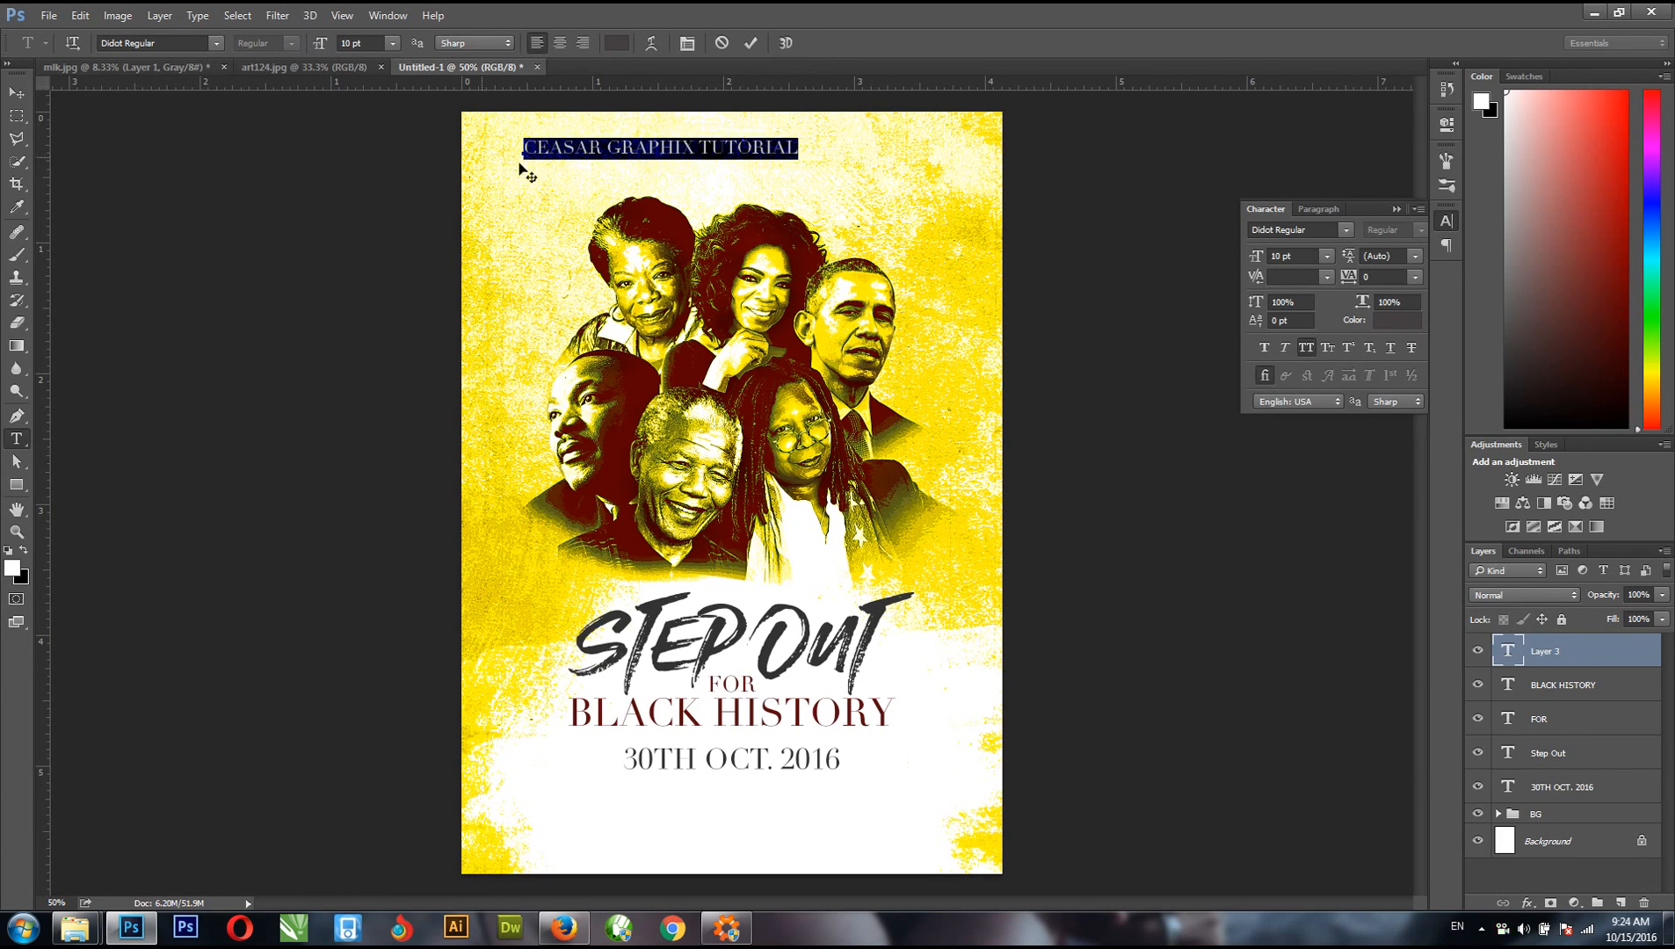
- Scale the "CEASAR GRAPHIX TUTORIAL" header text down proportionally to about 7.15 pt
left_click(17, 93)
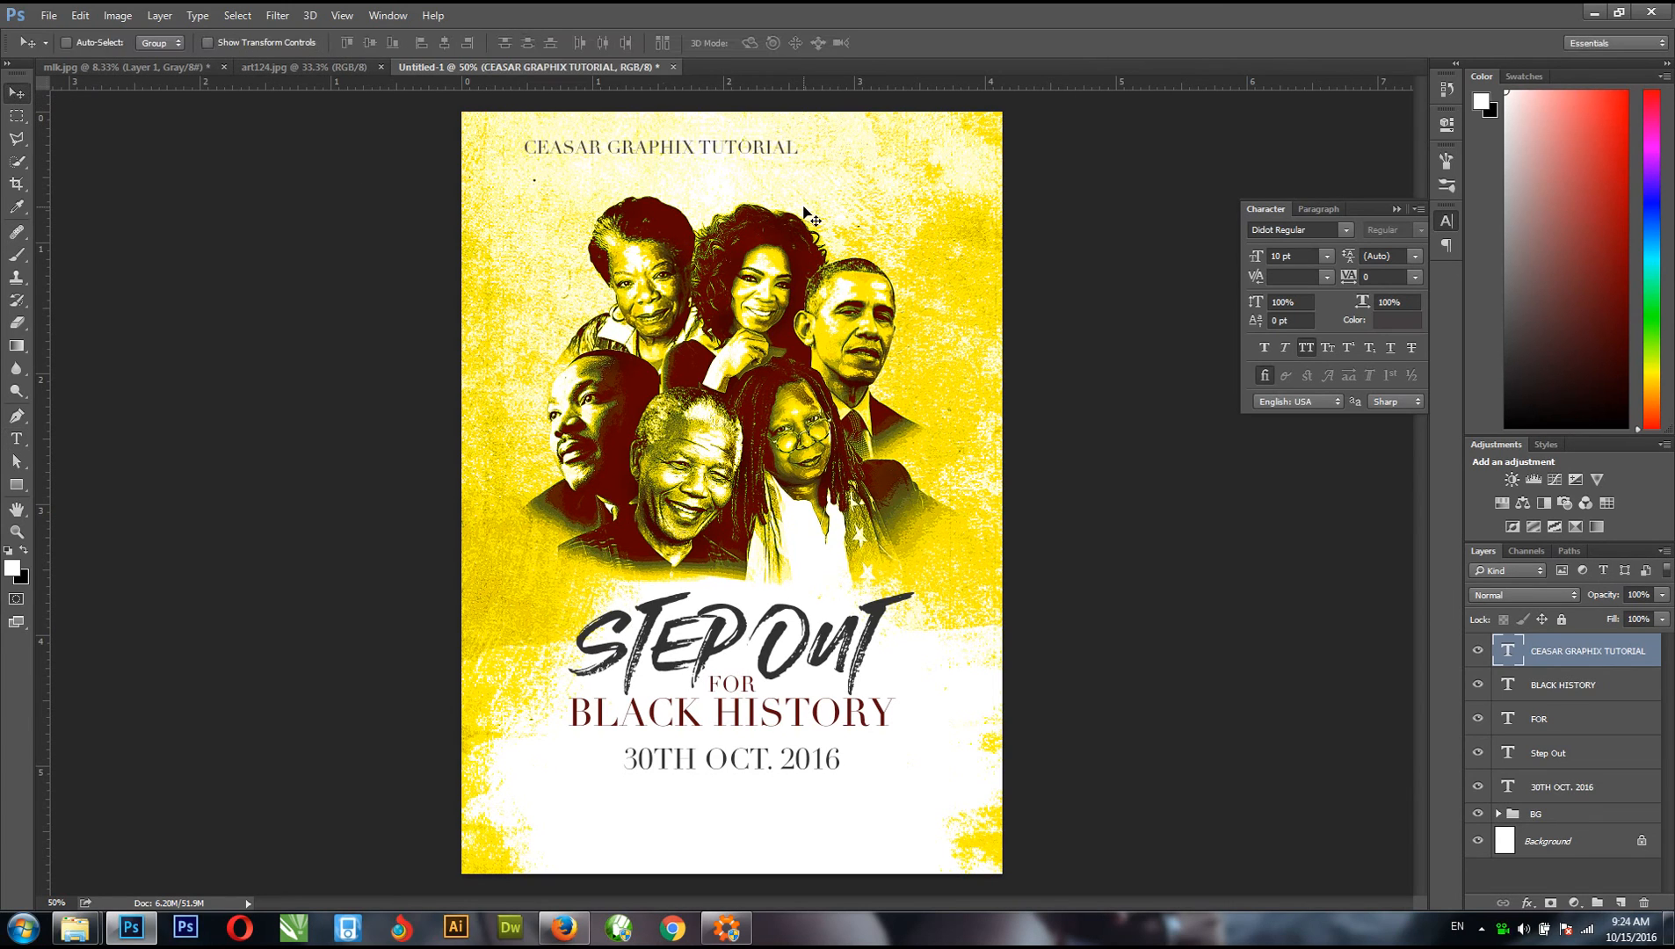
key("ctrl+t")
left_click_drag(796, 157, 672, 164)
key("Return")
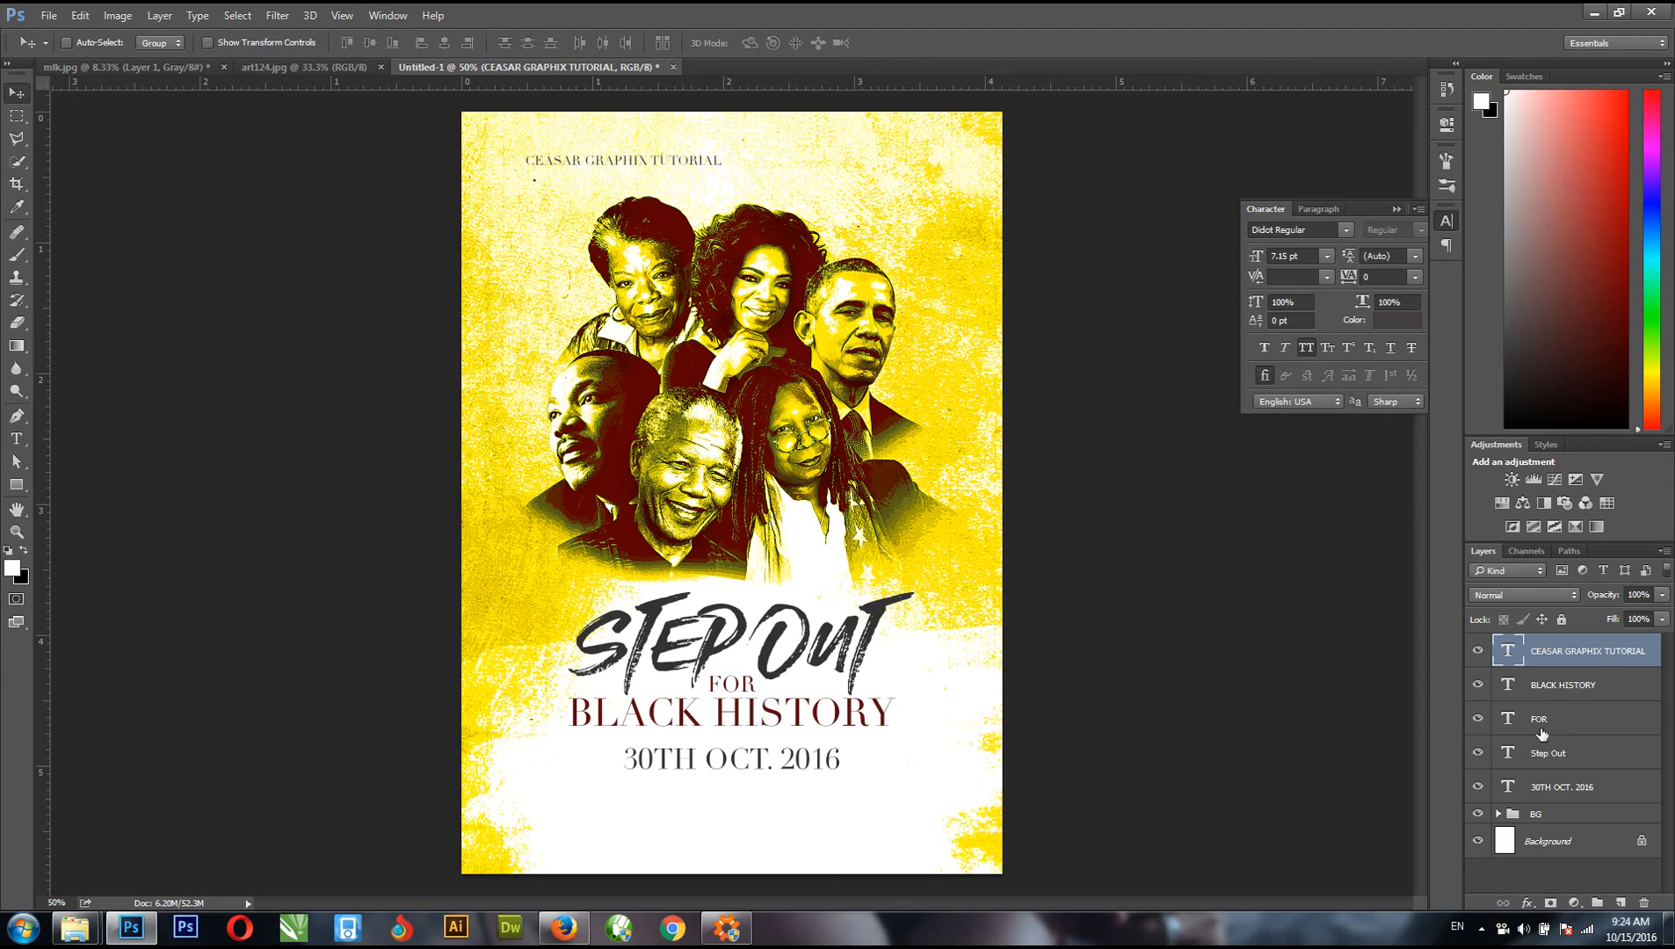
- Set the header text's tracking to 560 and shift the line so it sits centred above the portraits
double_click(1507, 650)
left_click(1384, 276)
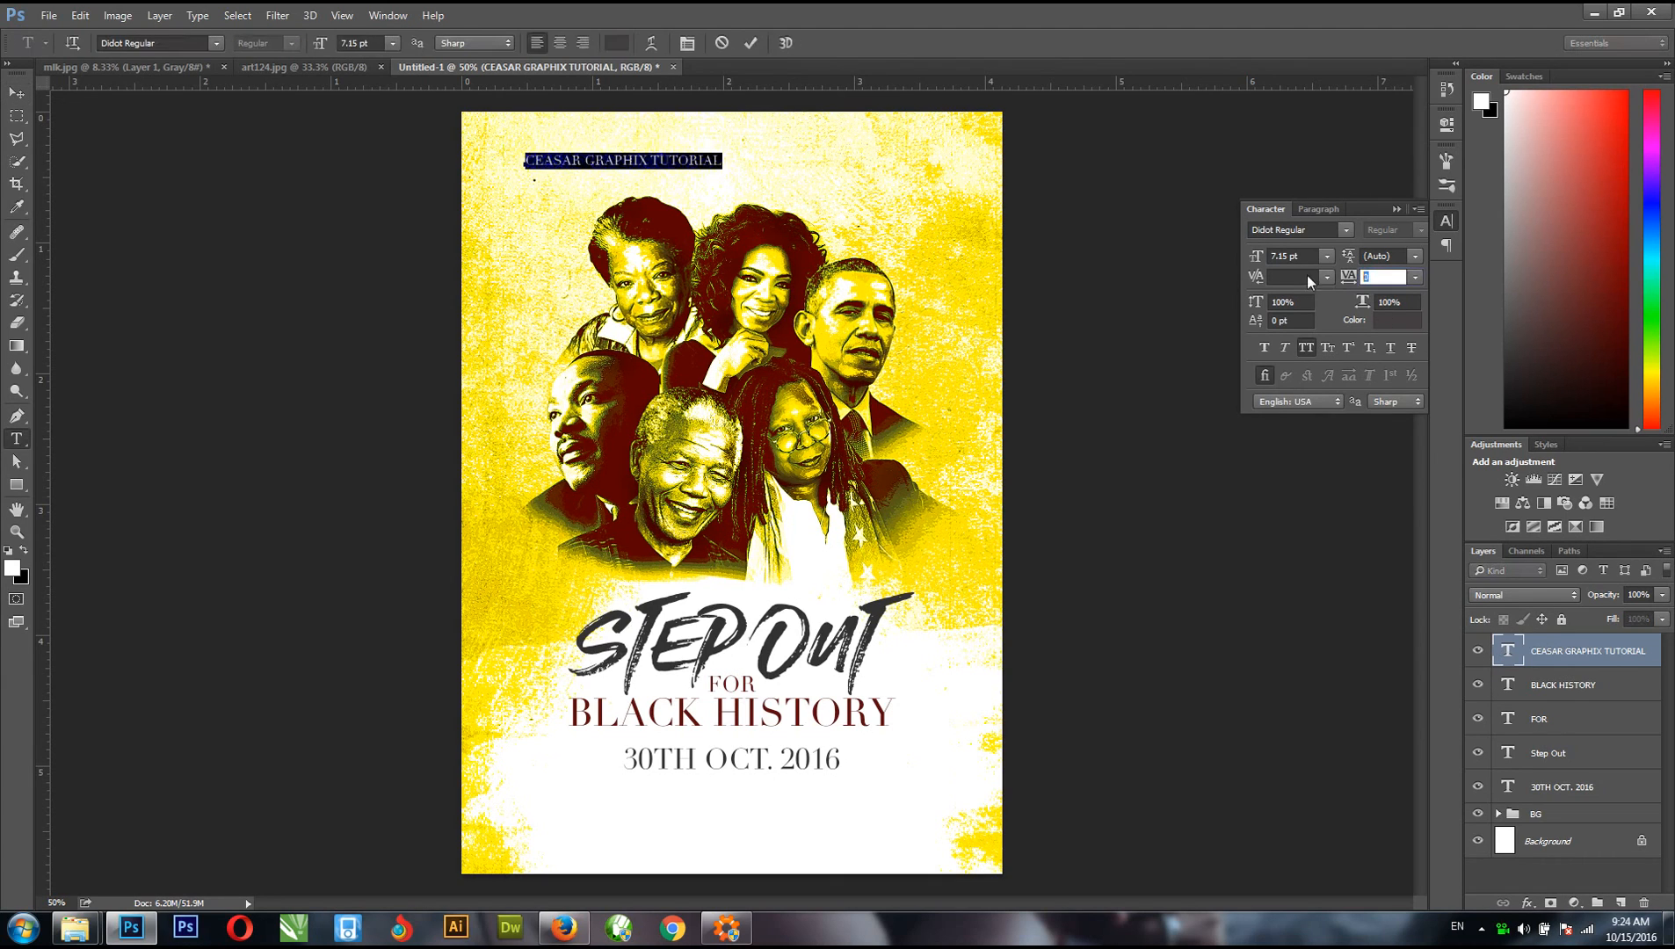
key("Up")
key("Up")
key("Up")
key("Up")
key("Up")
key("Up")
key("Up")
key("Up")
key("Up")
key("Up")
key("Up")
key("Up")
key("Up")
key("Up")
key("Up")
key("Up")
key("Up")
key("Up")
key("Up")
key("Up")
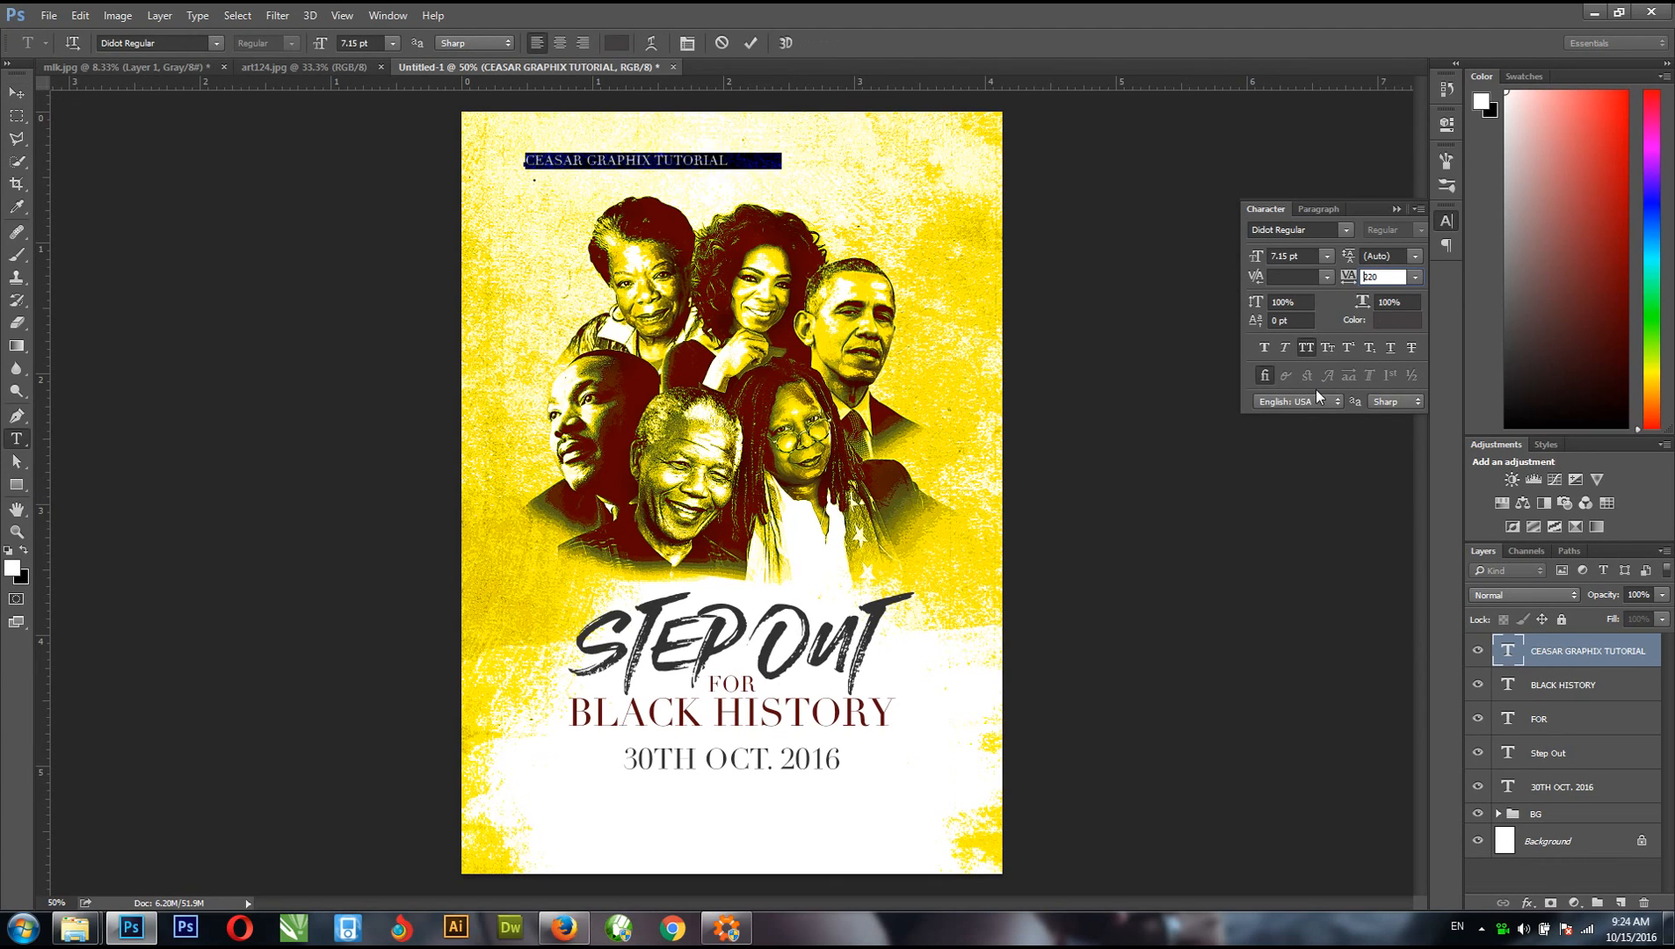
key("Up")
key("Up")
key("Up")
key("Up")
key("Up")
key("Up")
key("Up")
key("Up")
key("Up")
key("Up")
key("Up")
key("Up")
key("Up")
key("Up")
key("Up")
key("Up")
key("Up")
key("Up")
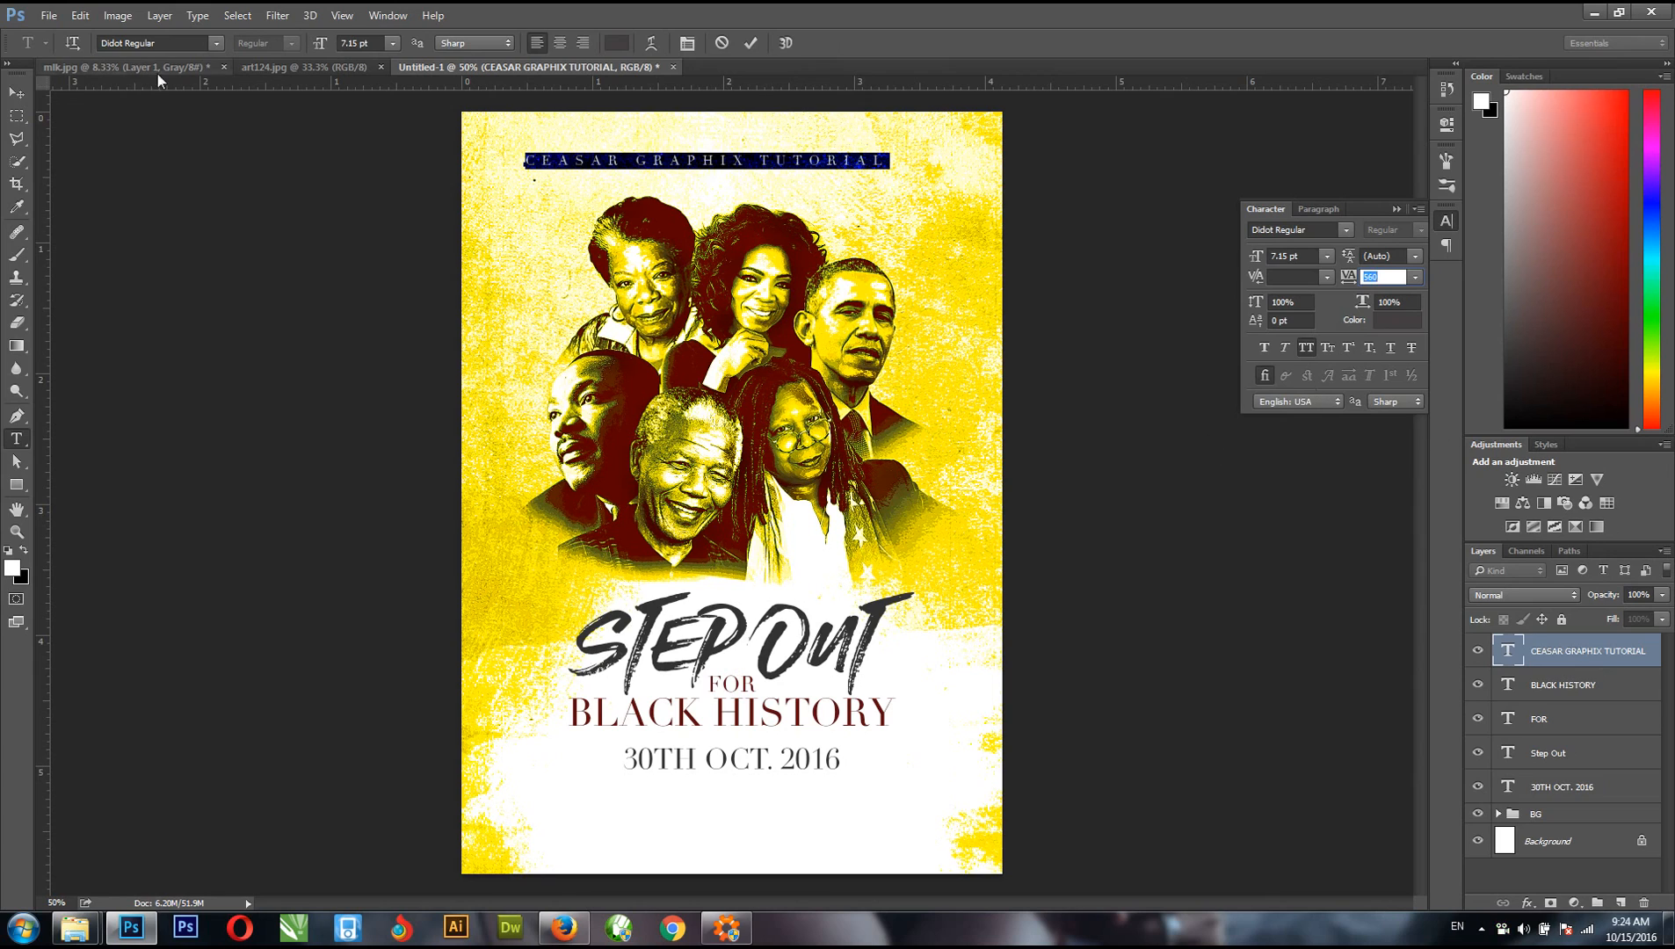
left_click(7, 93)
left_click_drag(702, 177, 713, 172)
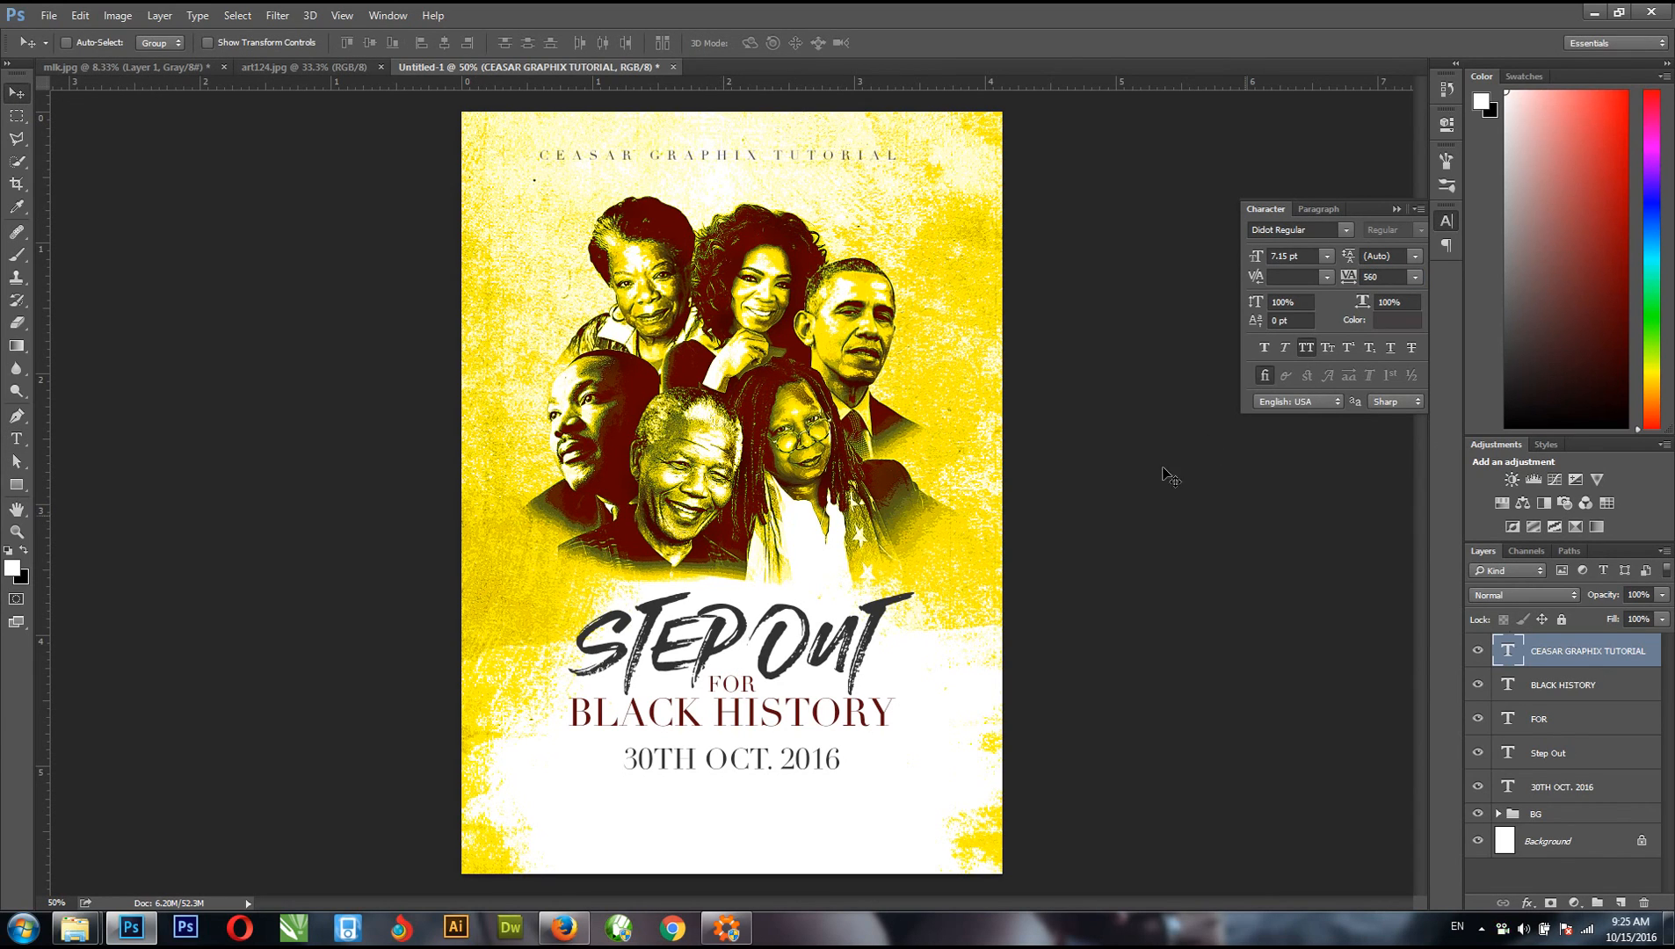
double_click(1507, 650)
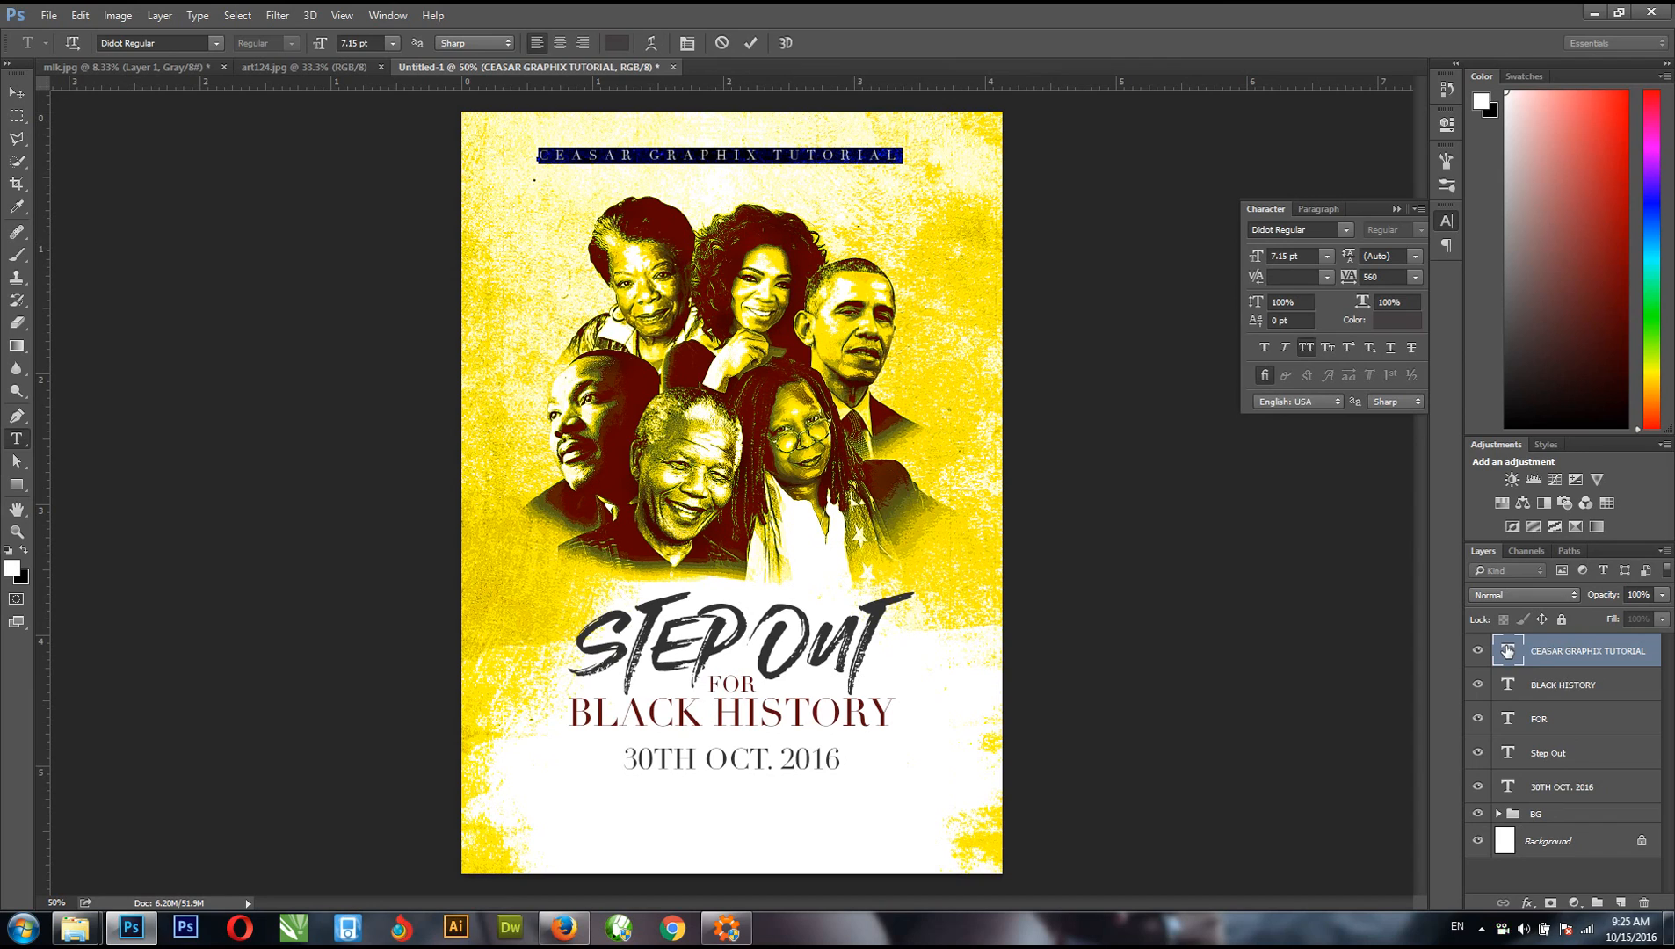
left_click(746, 156)
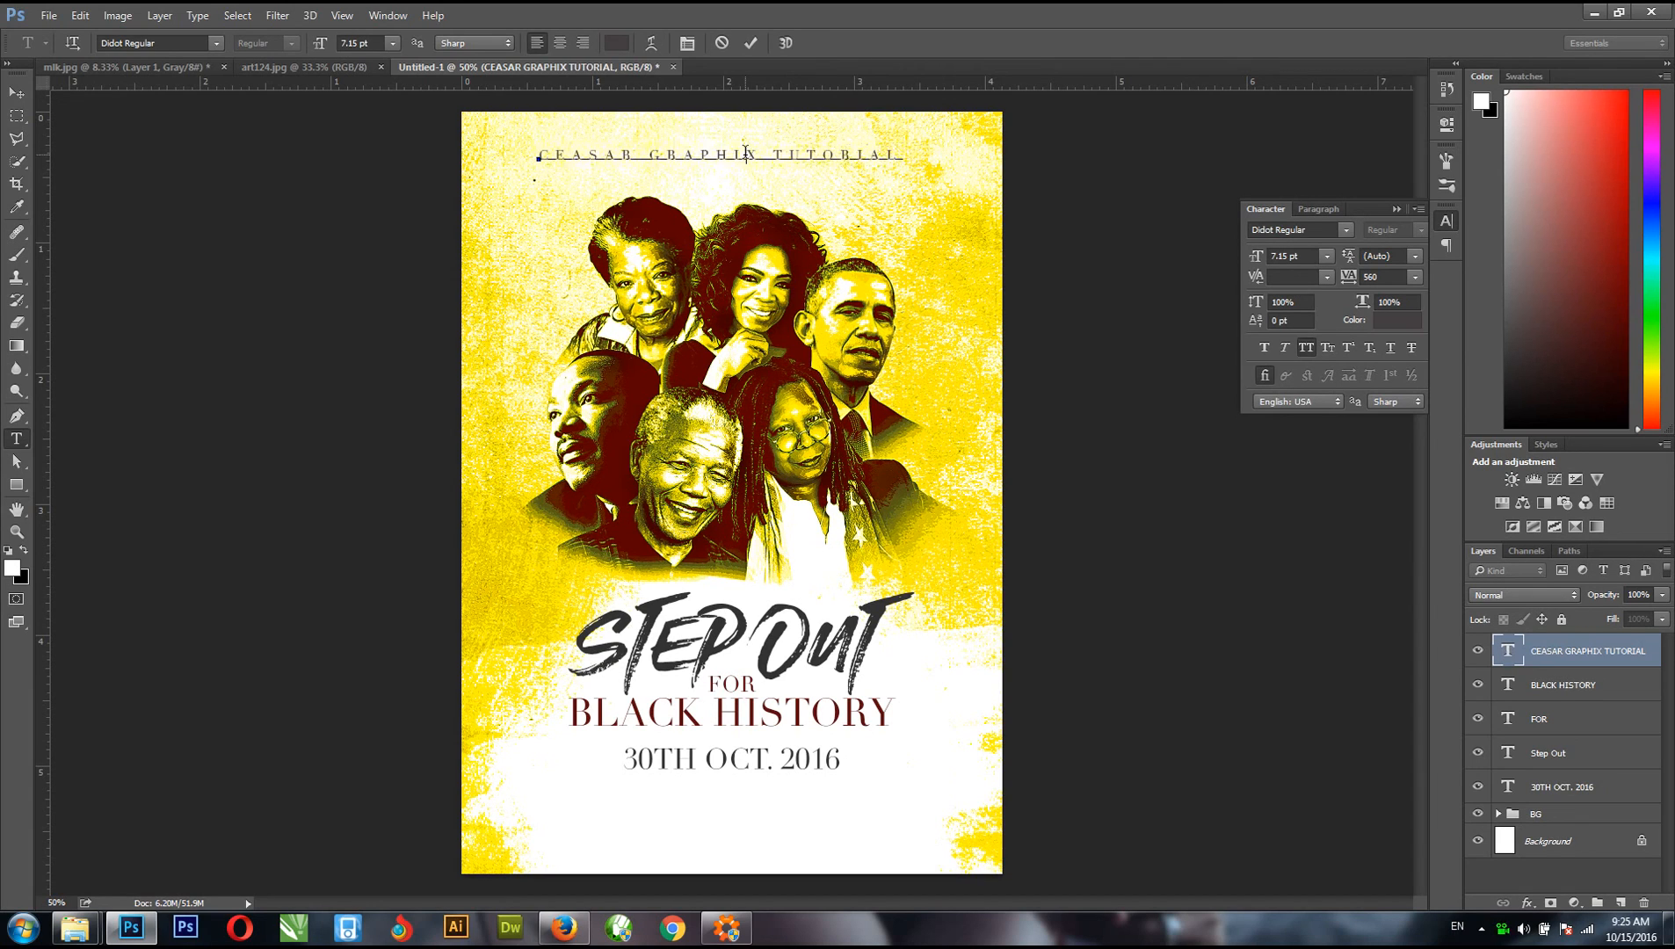
left_click(16, 88)
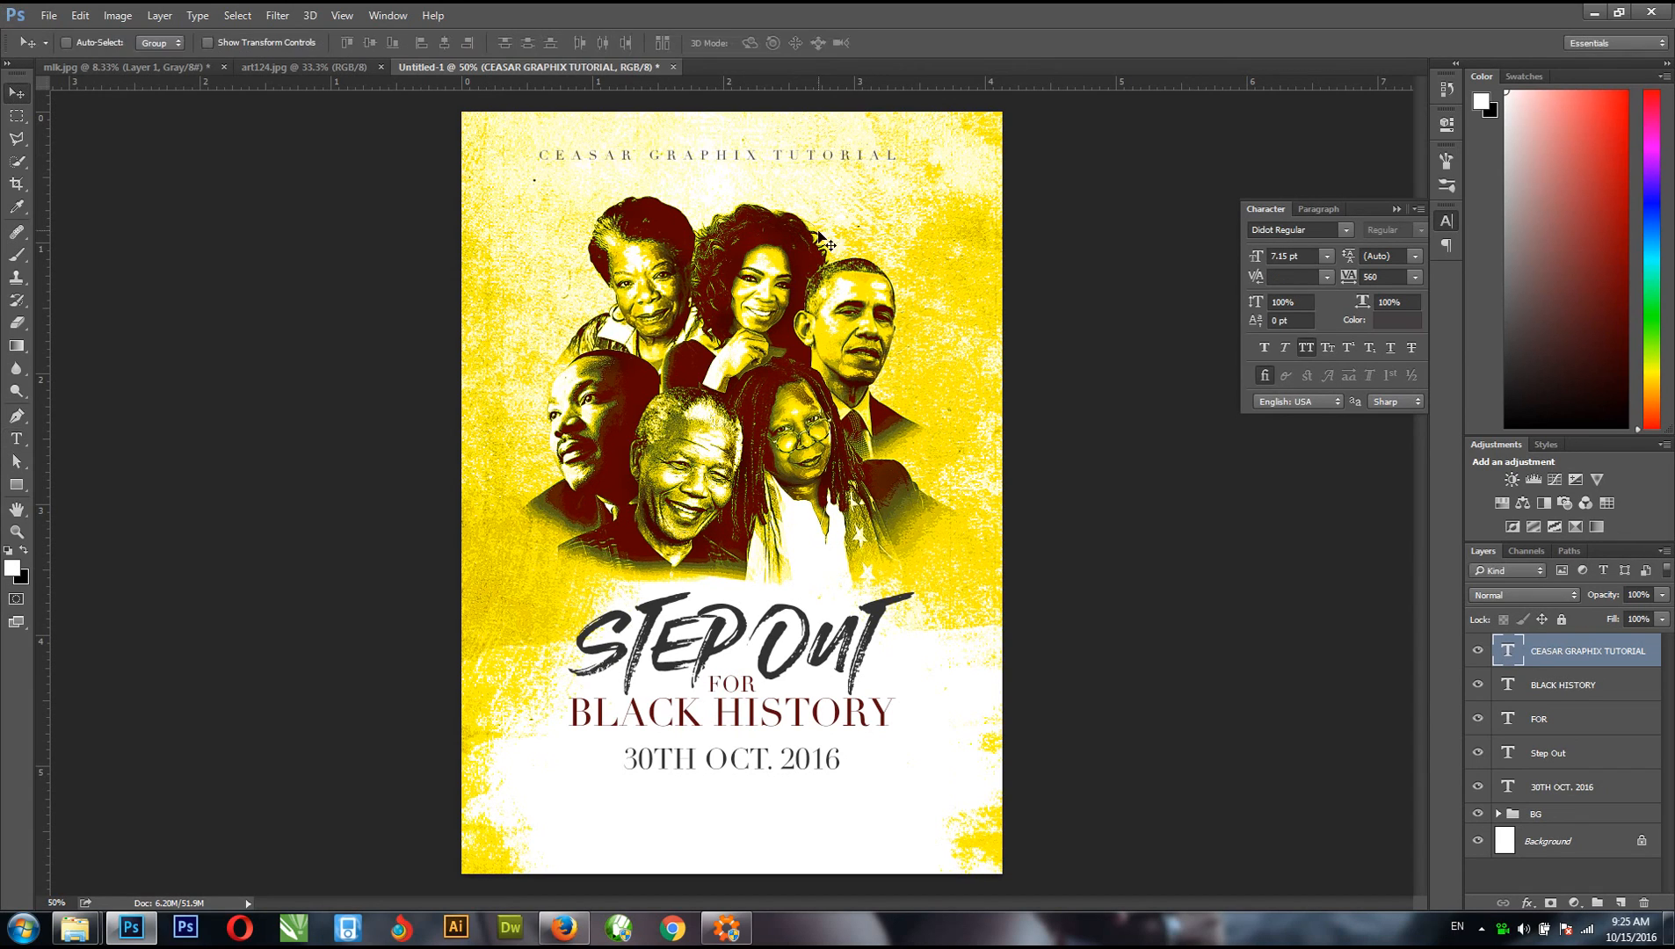
- Duplicate the header text just below the original and replace the copy's wording with "PRESENTS"
key("ctrl+j")
left_click_drag(787, 160, 788, 184)
double_click(1506, 652)
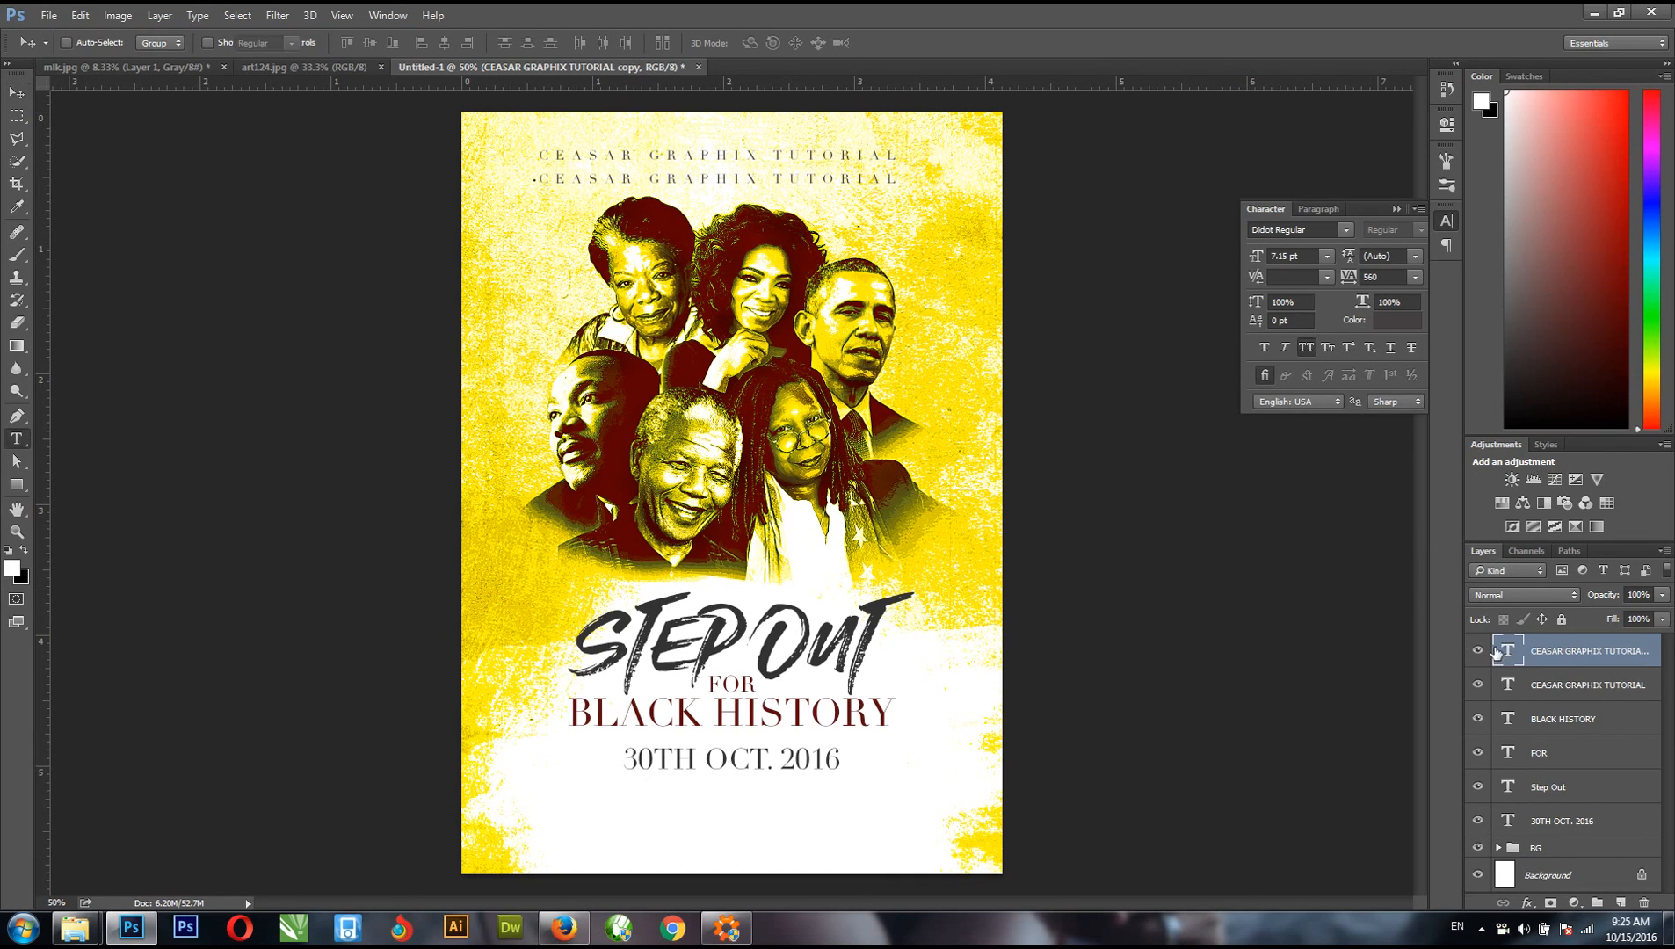
type("PBF")
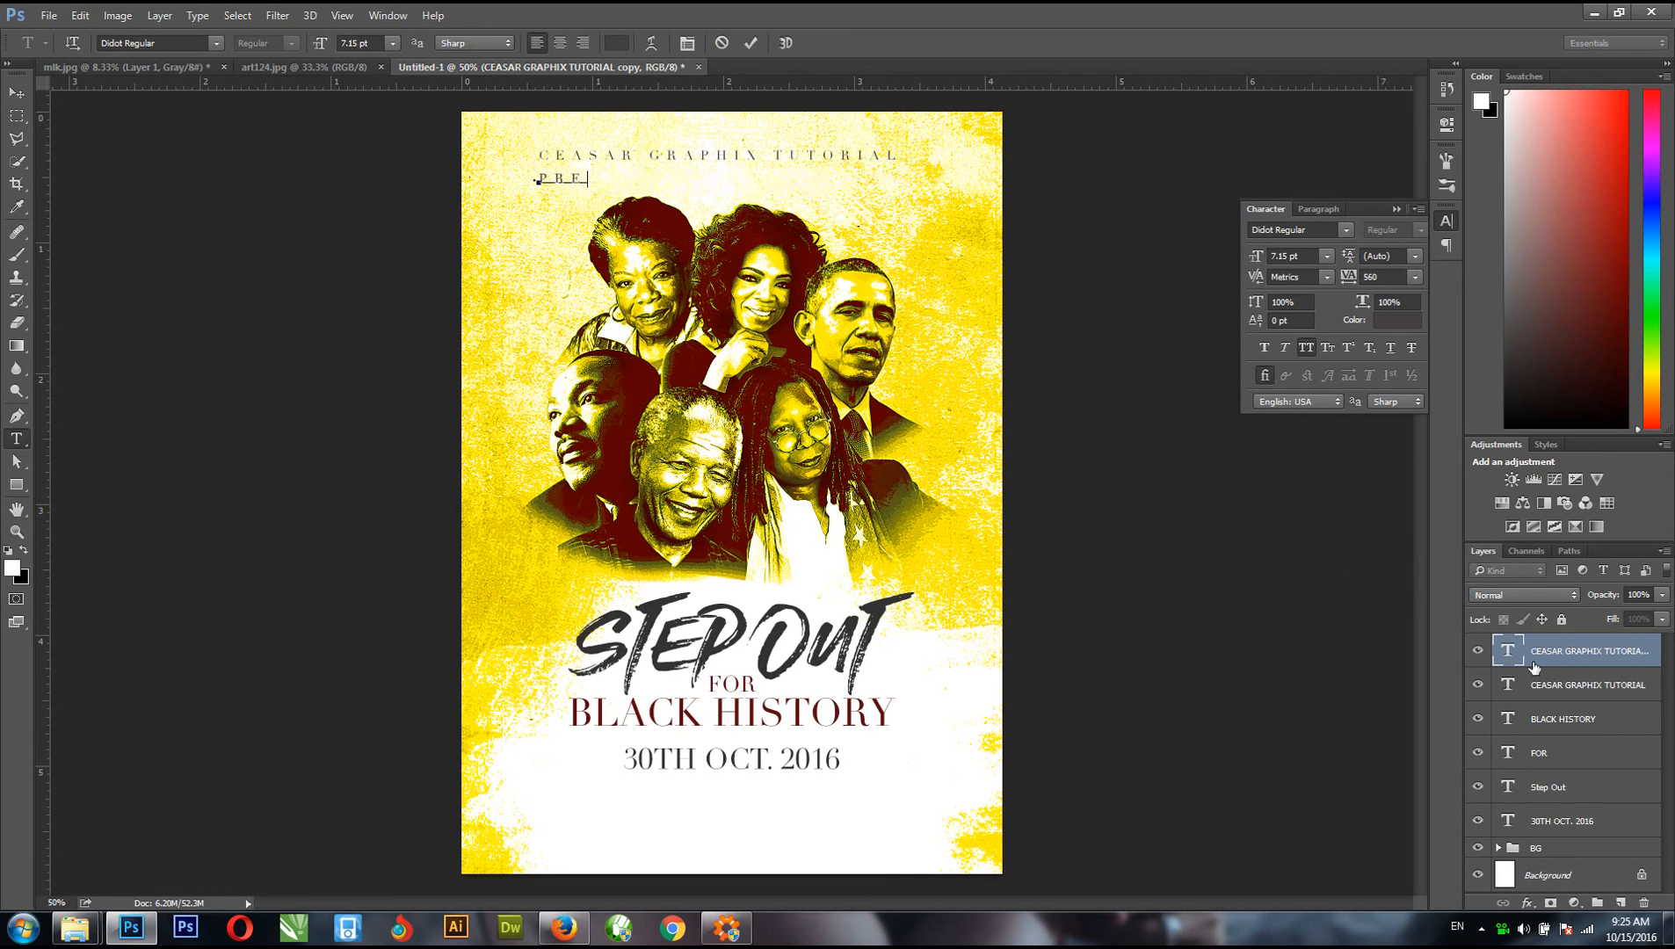
type("SENTS")
left_click(16, 92)
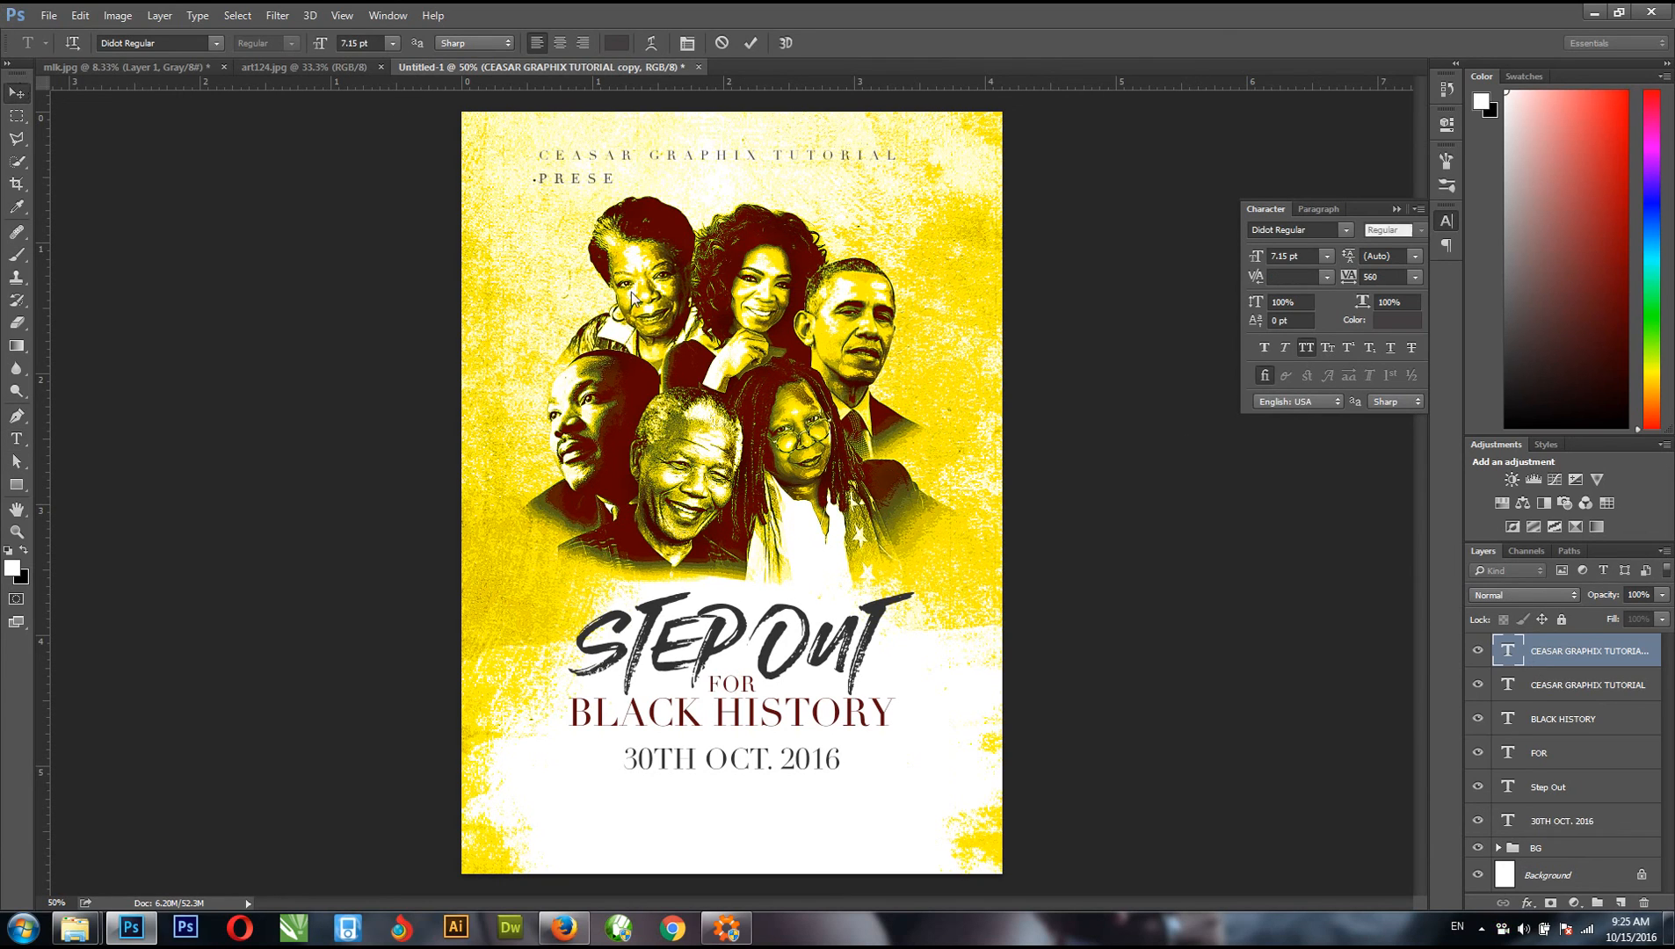
- Centre "PRESENTS" beneath the header line and scale it down to about 5.35 pt
left_click_drag(613, 191, 735, 183)
key("ctrl+t")
key("Return")
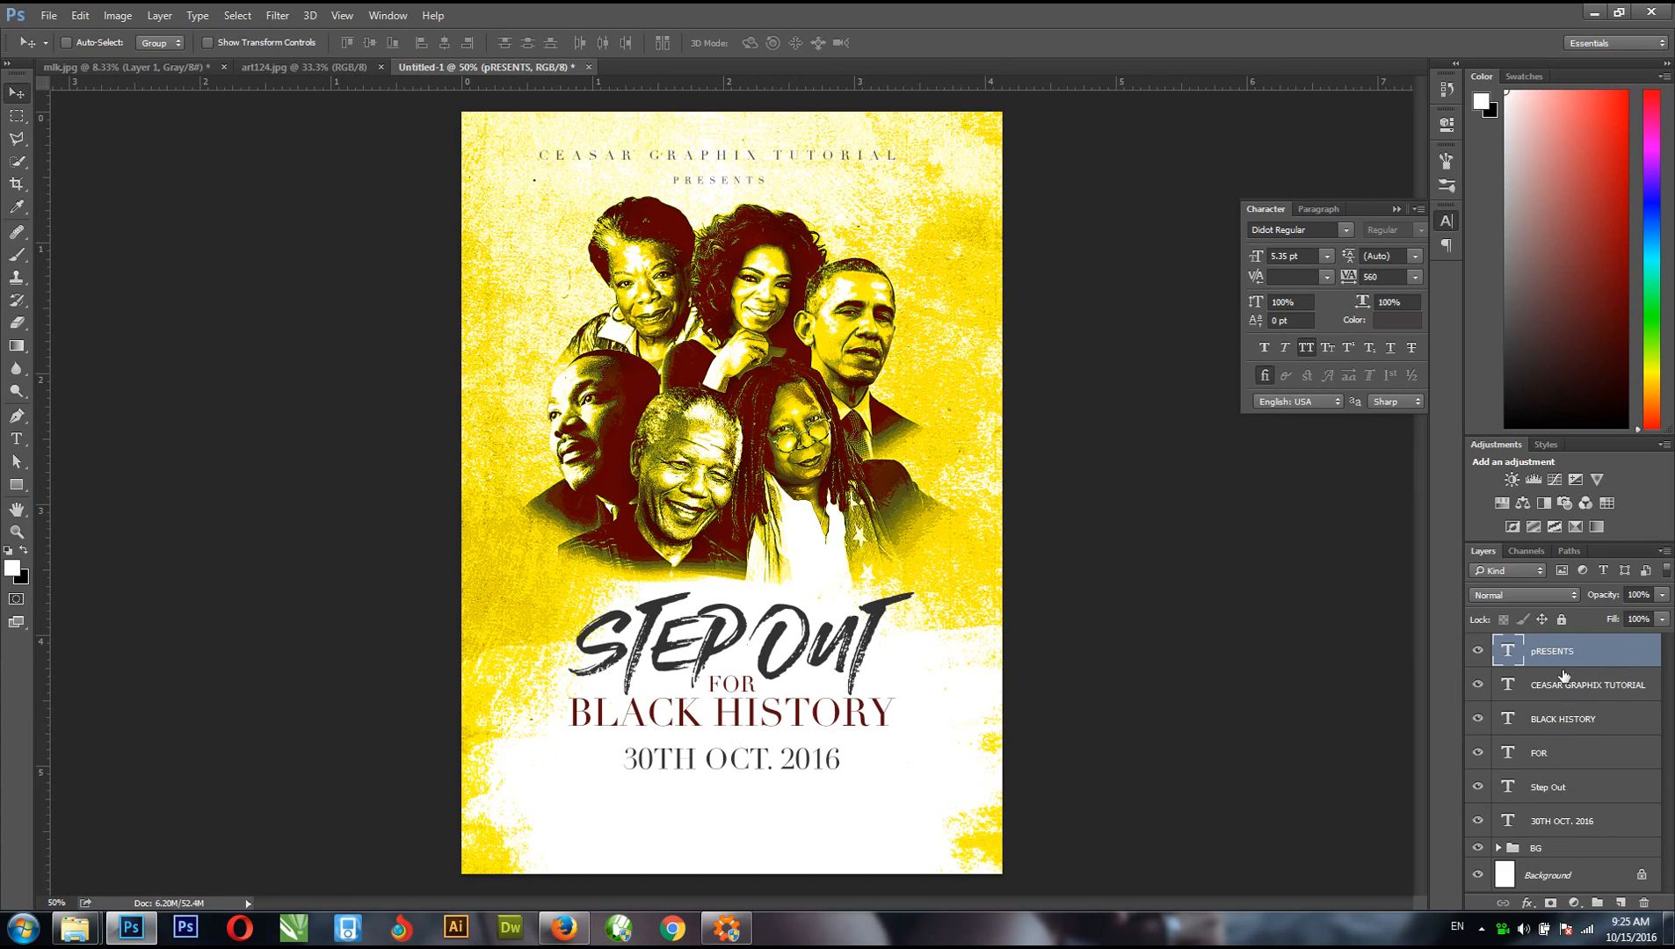
left_click(1572, 823, "shift")
left_click(1582, 719)
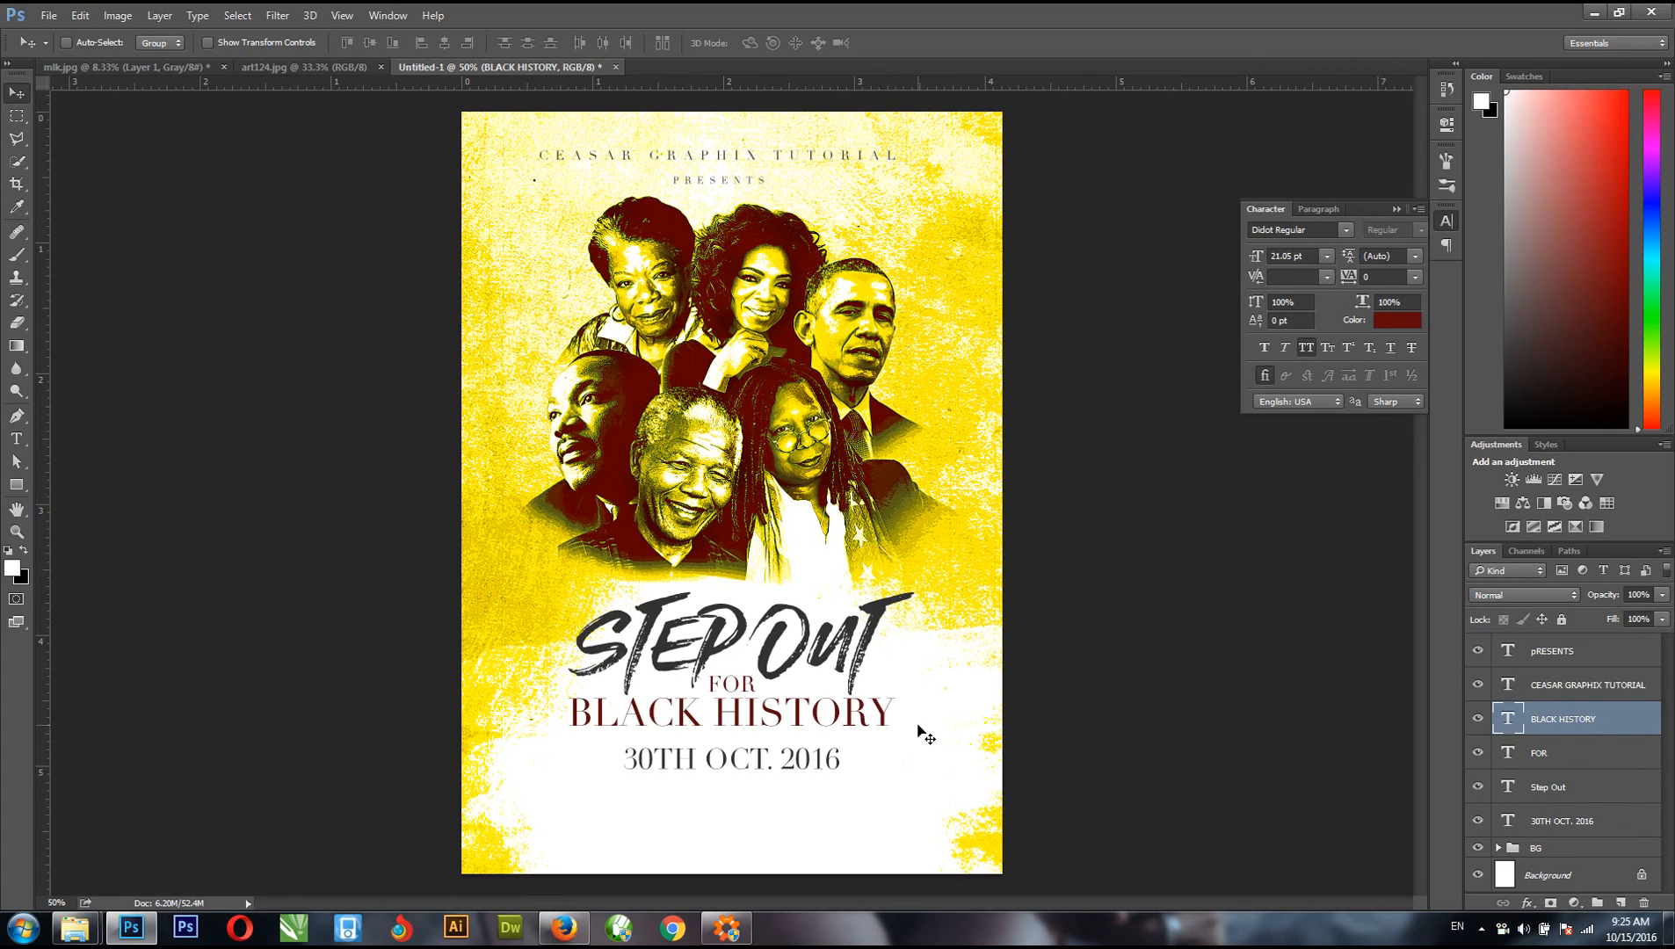
left_click(1563, 829, "shift")
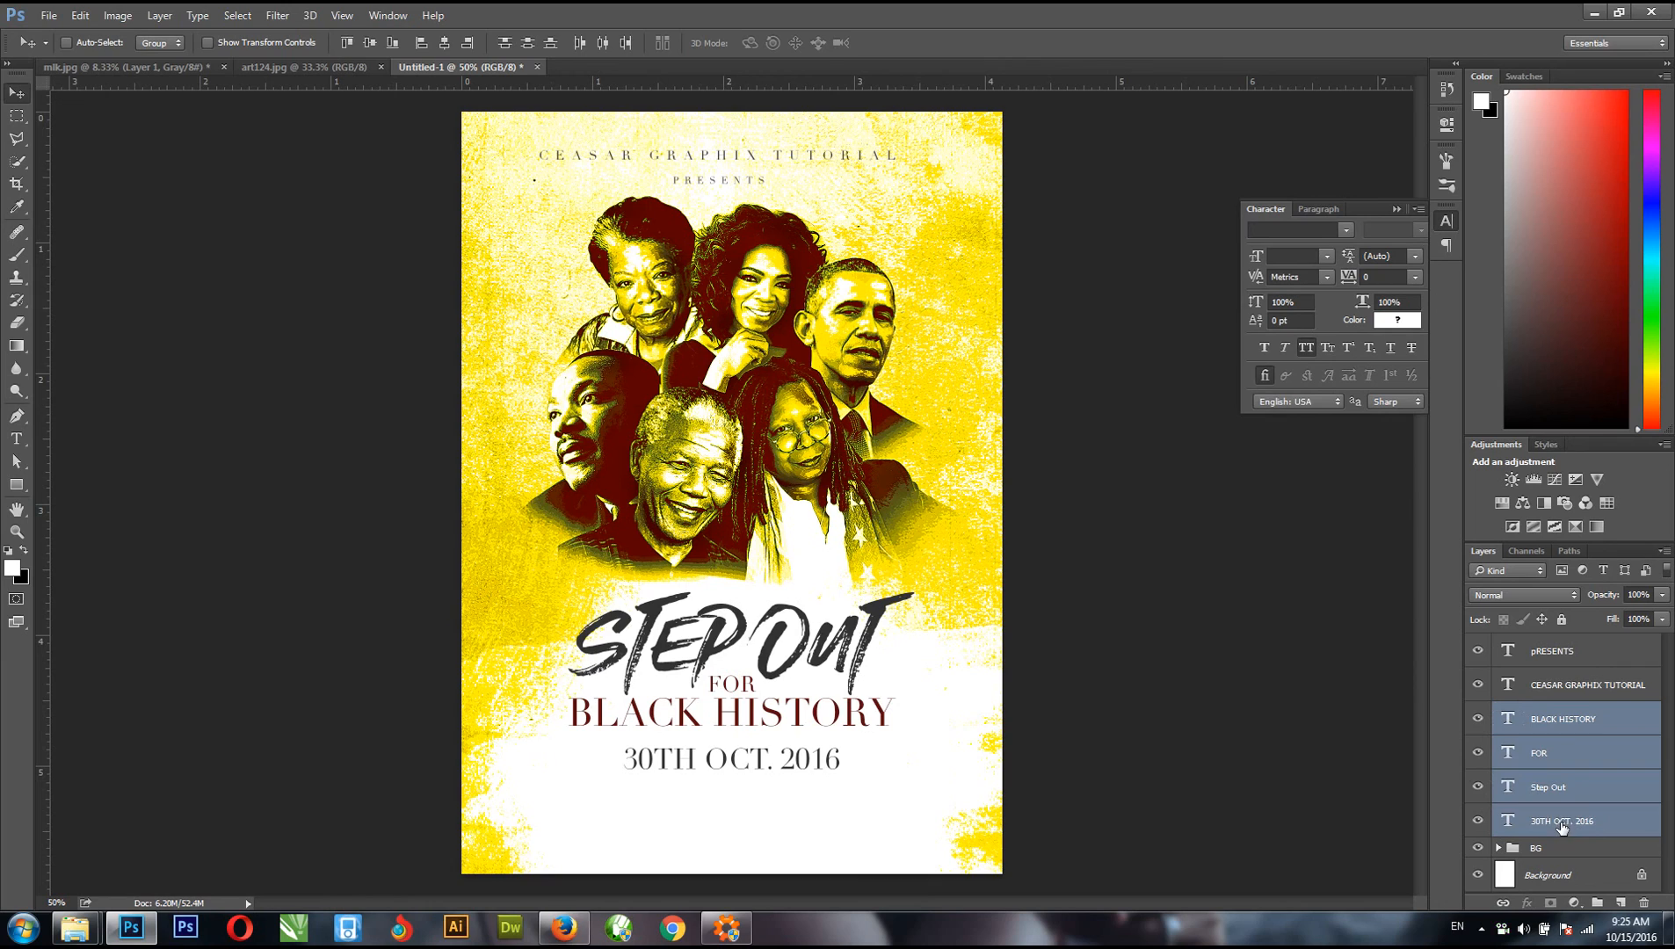
left_click(1570, 722, "ctrl")
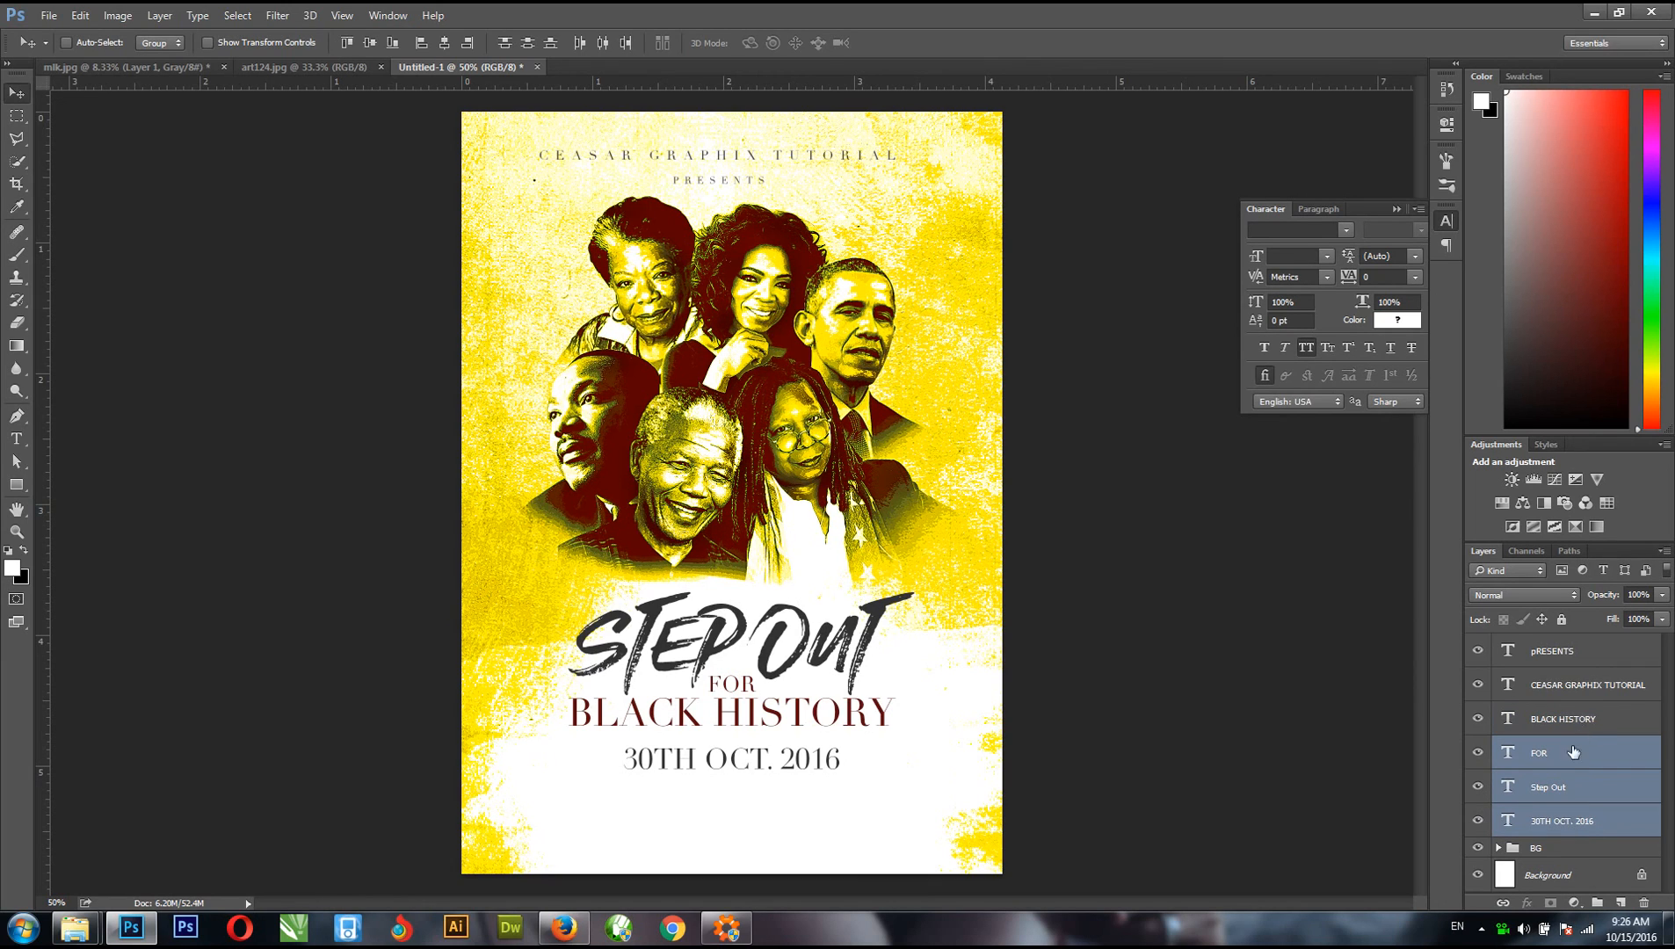
left_click(1572, 754, "ctrl")
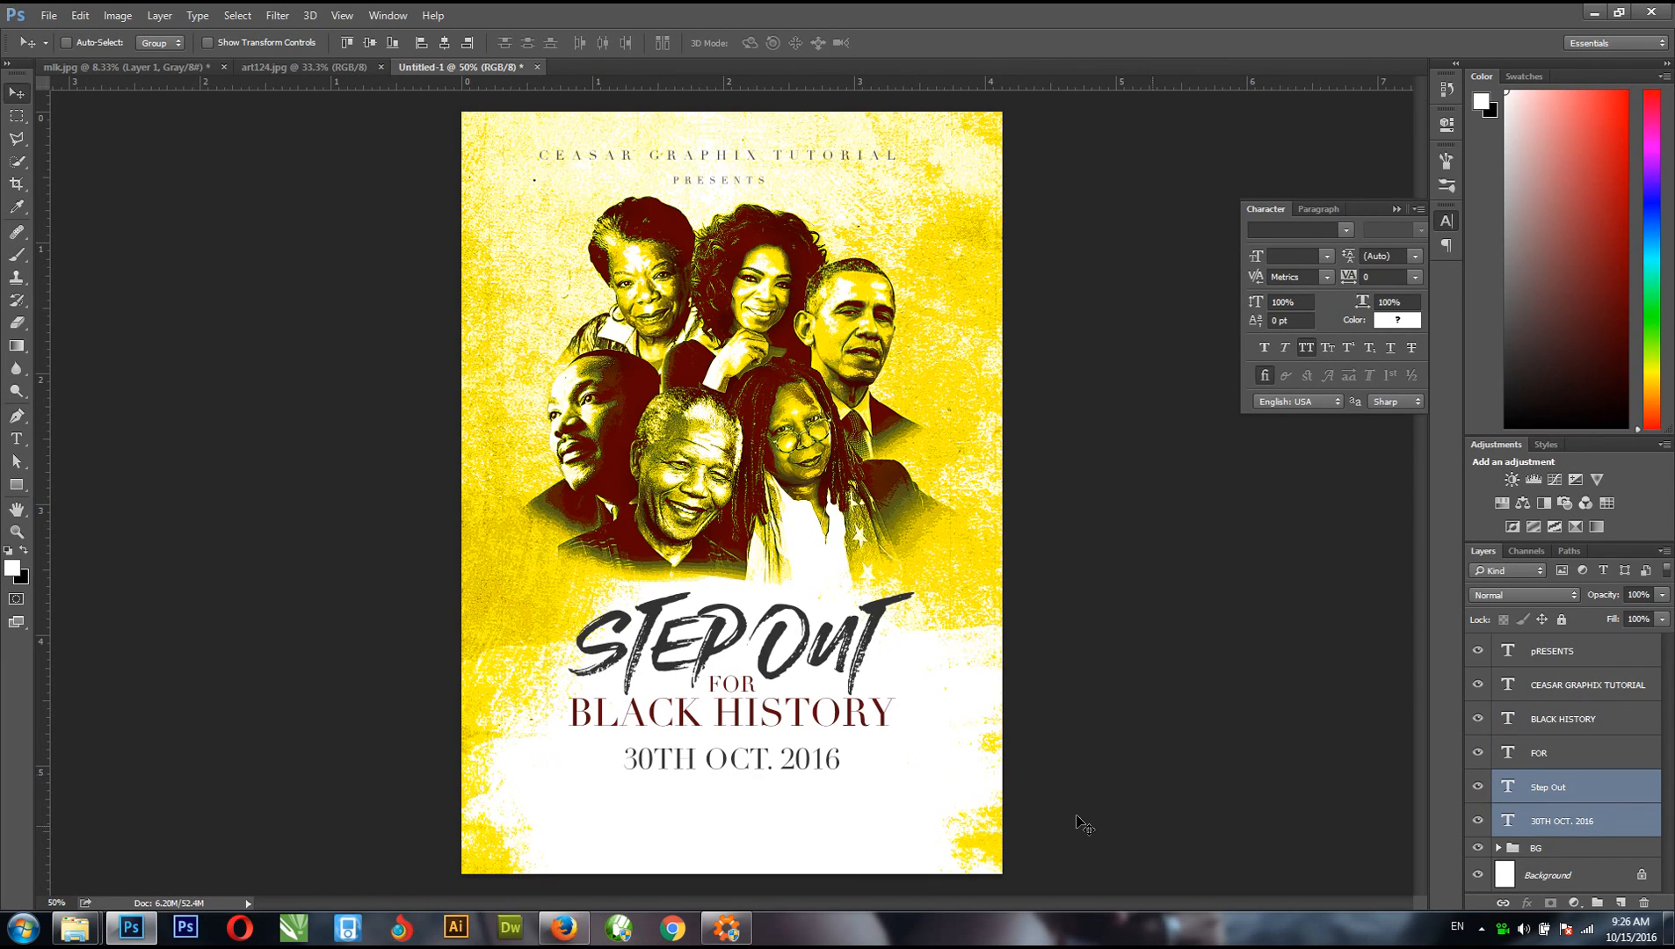
- Select only the "30TH OCT. 2016" text layer
left_click(1650, 816)
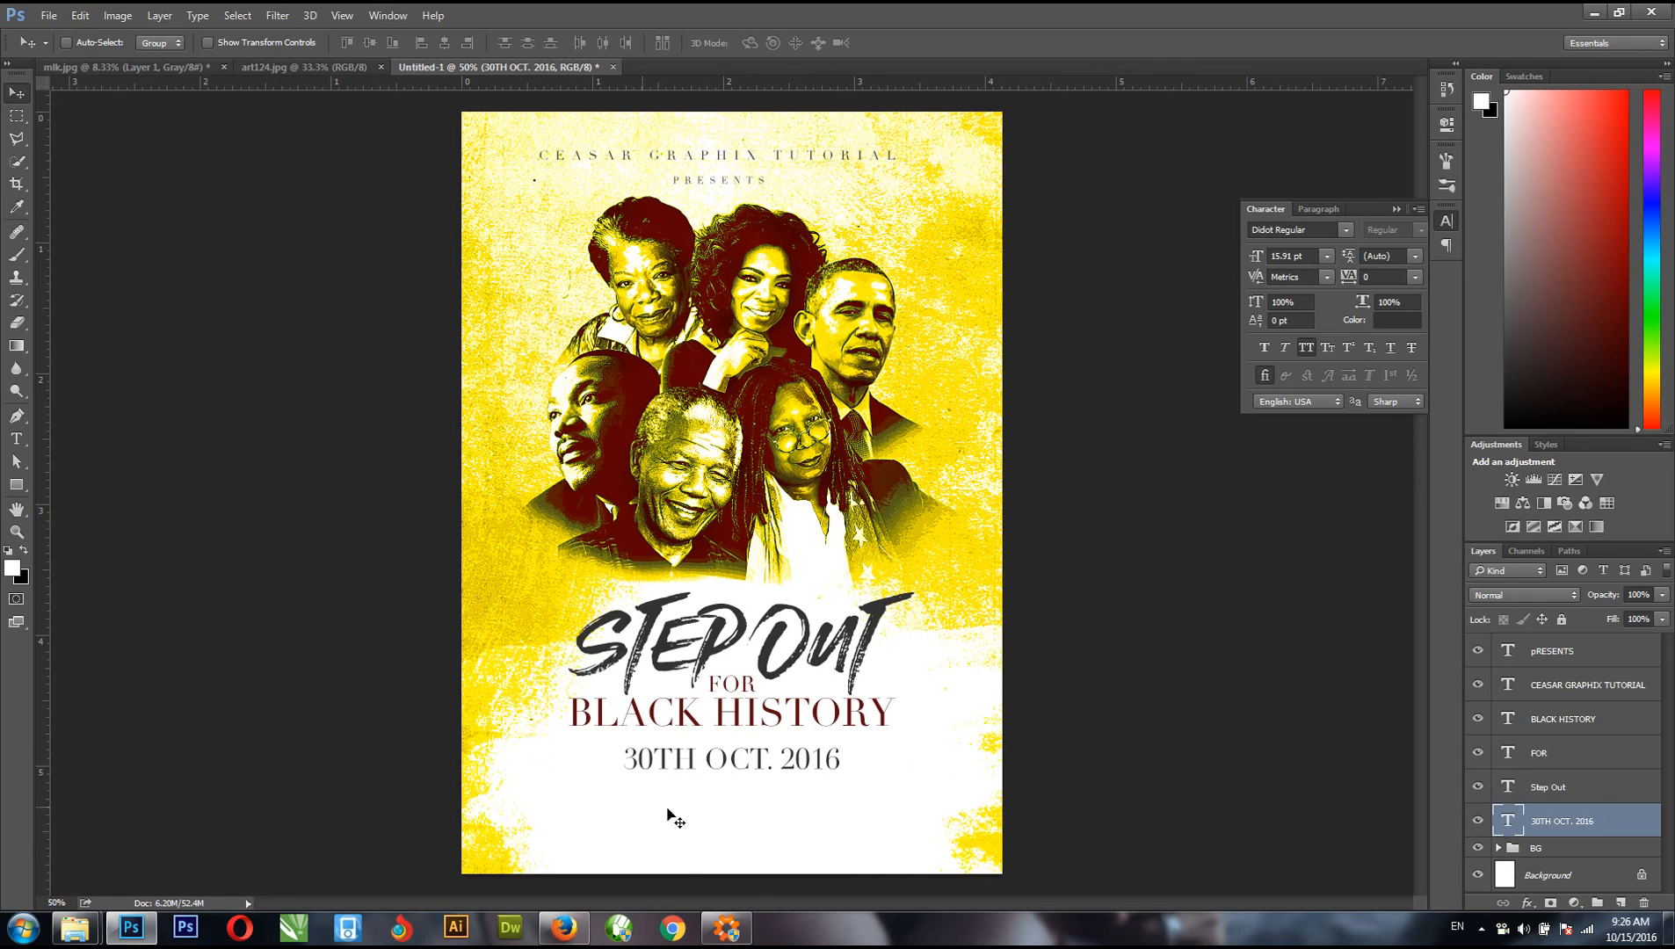